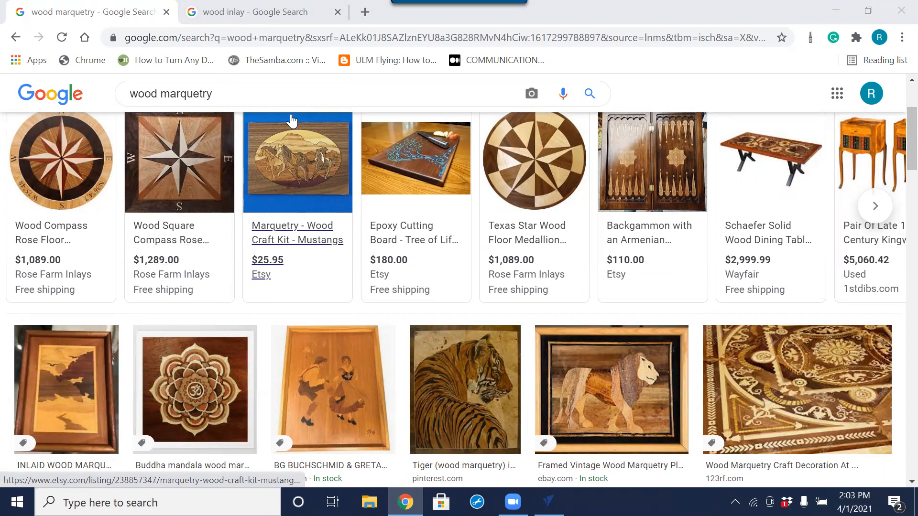
Look through the wood inlay image results for example inlaid boxes, cutting boards and pictures.
{"action": "left_click", "coordinate": [269, 16]}
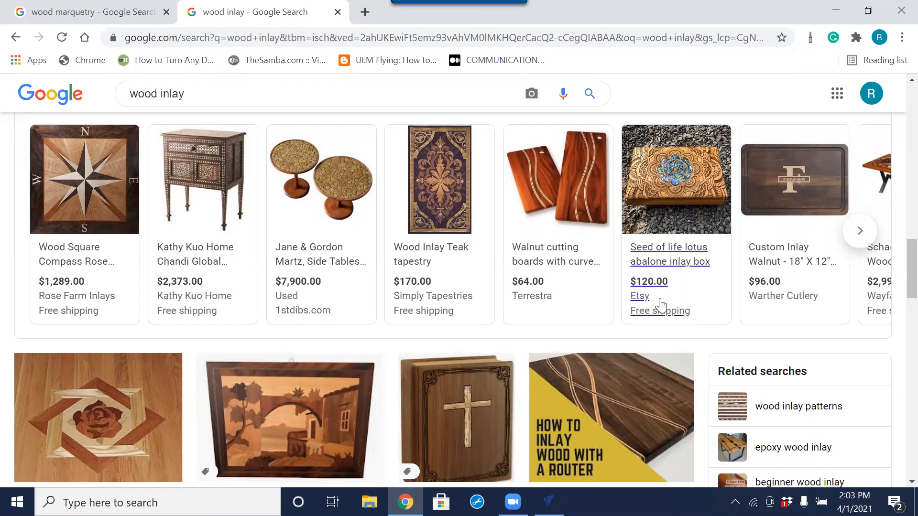
{"action": "mouse_move", "coordinate": [805, 177]}
{"action": "scroll", "coordinate": [415, 348], "scroll_direction": "down", "scroll_amount": 1}
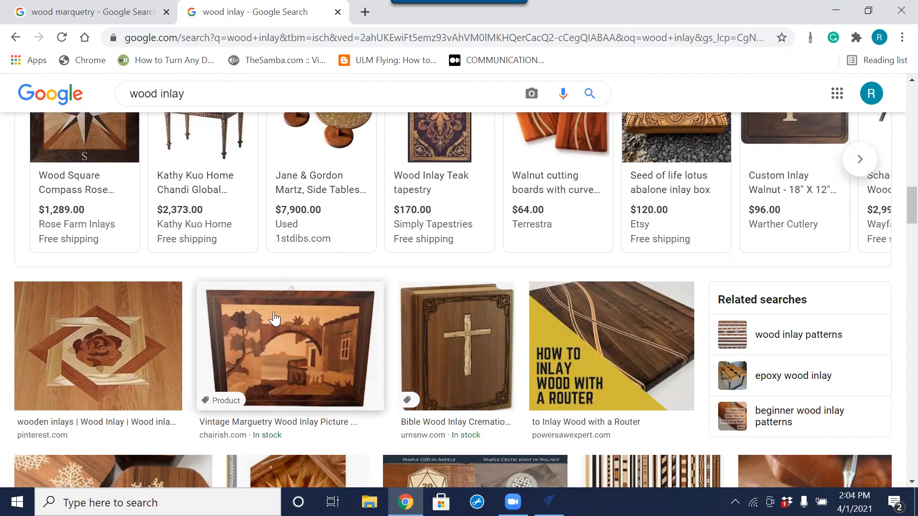
Browse the wood marquetry image results for example pictures, patterns, boxes and veneer designs.
{"action": "left_click", "coordinate": [119, 11]}
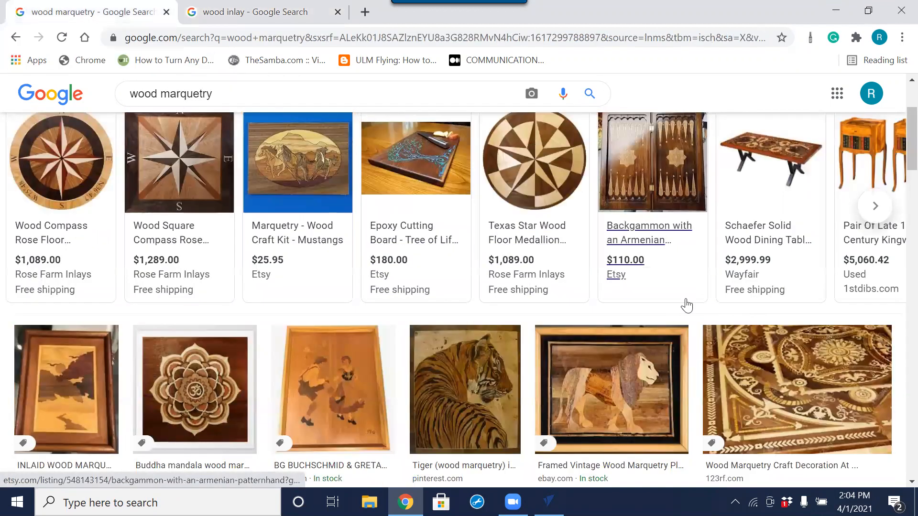
{"action": "scroll", "coordinate": [684, 301], "scroll_direction": "down", "scroll_amount": 5}
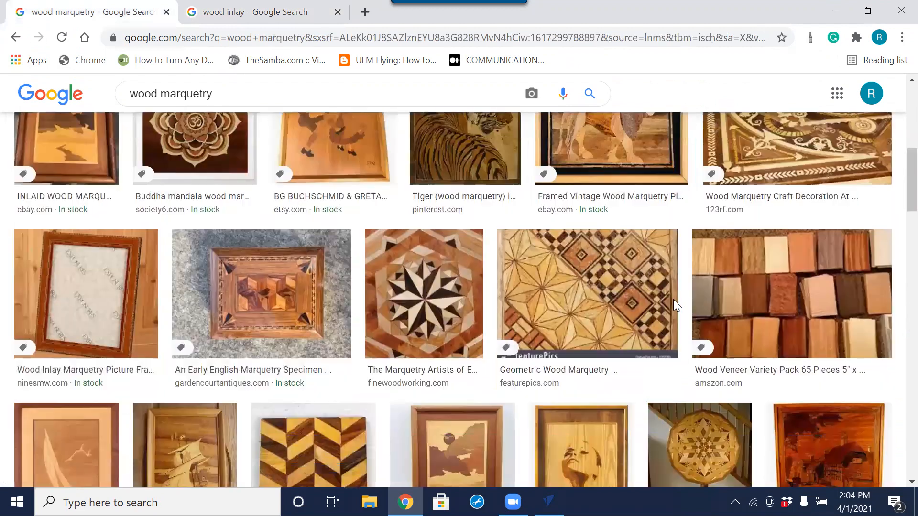
{"action": "scroll", "coordinate": [672, 301], "scroll_direction": "down", "scroll_amount": 5}
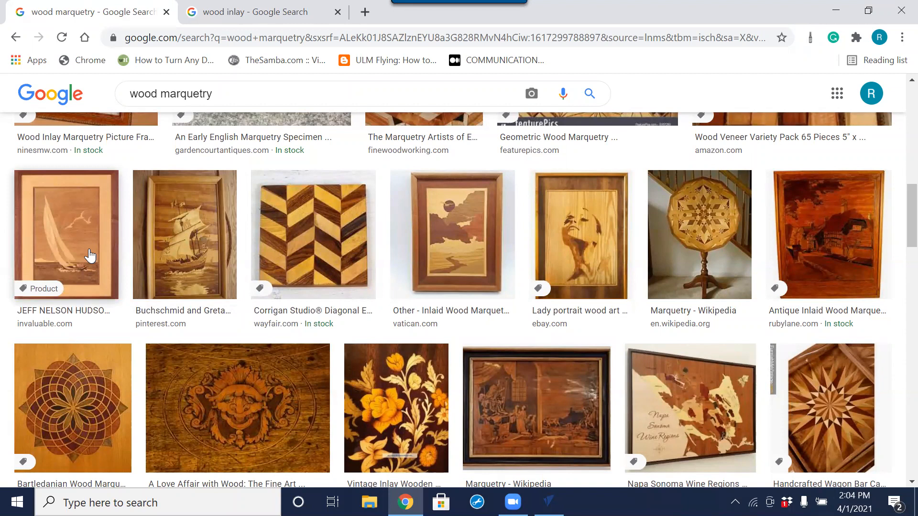
{"action": "scroll", "coordinate": [172, 253], "scroll_direction": "down", "scroll_amount": 5}
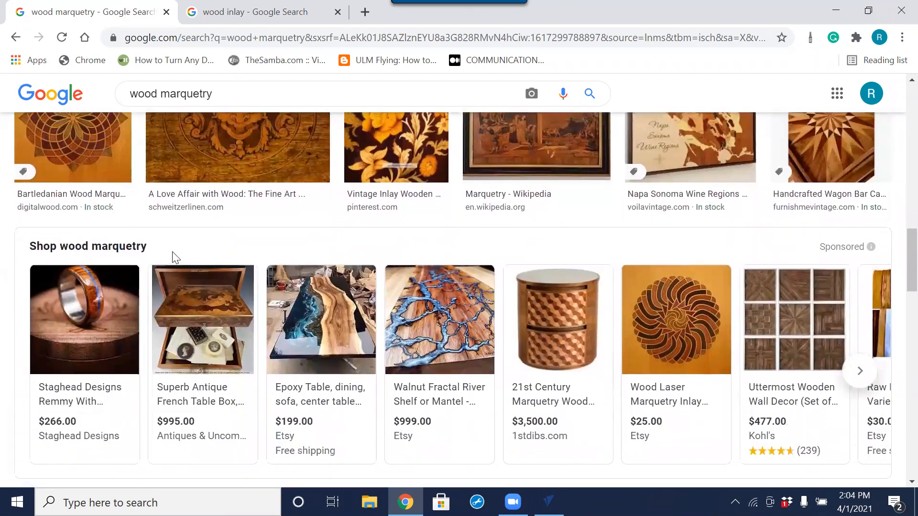
{"action": "scroll", "coordinate": [173, 253], "scroll_direction": "down", "scroll_amount": 6}
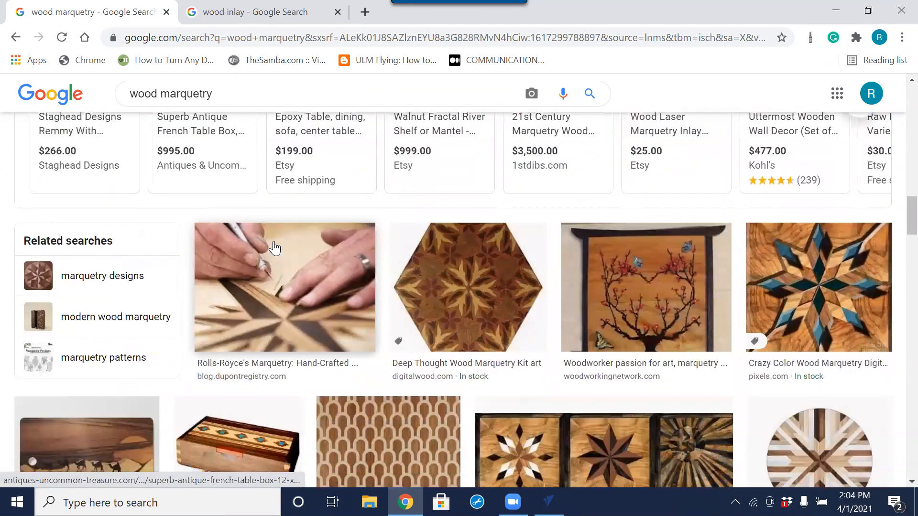
{"action": "scroll", "coordinate": [274, 247], "scroll_direction": "down", "scroll_amount": 2}
{"action": "scroll", "coordinate": [397, 236], "scroll_direction": "down", "scroll_amount": 4}
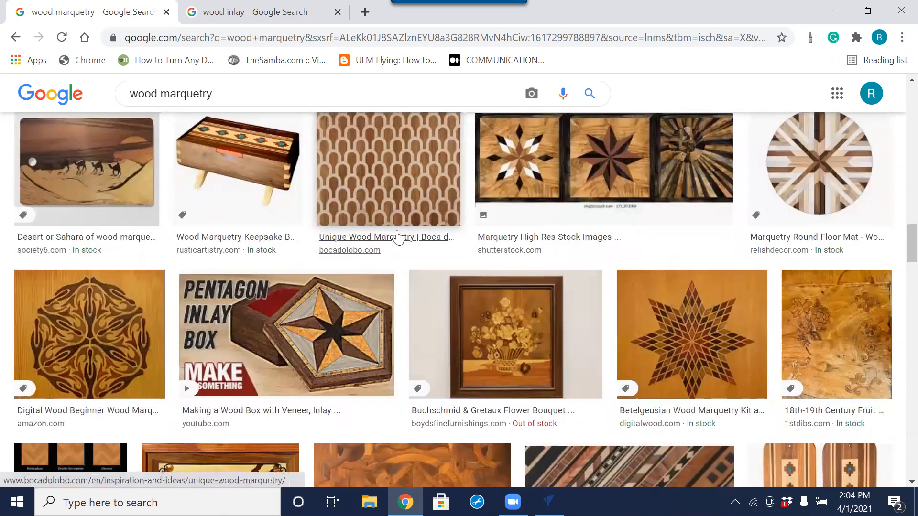
{"action": "scroll", "coordinate": [397, 236], "scroll_direction": "down", "scroll_amount": 1}
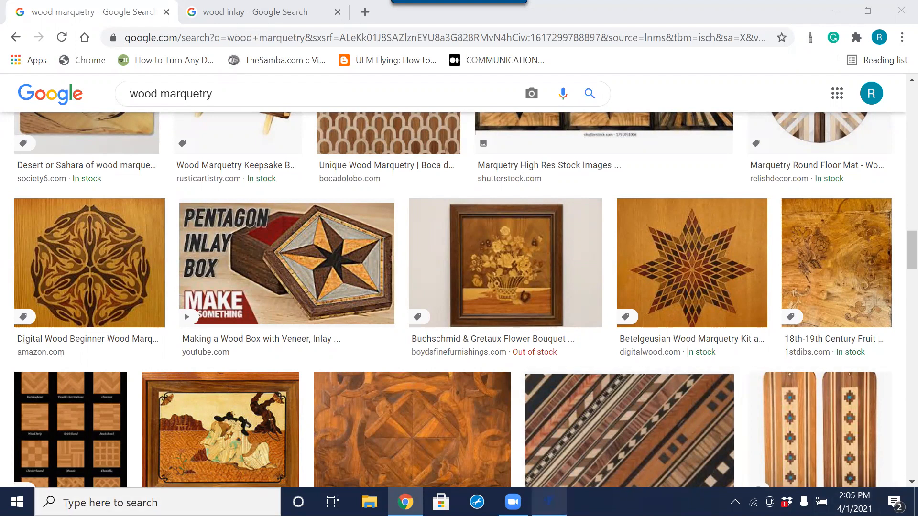
Switch to VCarve Pro and create a new single-sided job, 12 by 12 inches and 0.375 inches thick.
{"action": "left_click", "coordinate": [548, 502]}
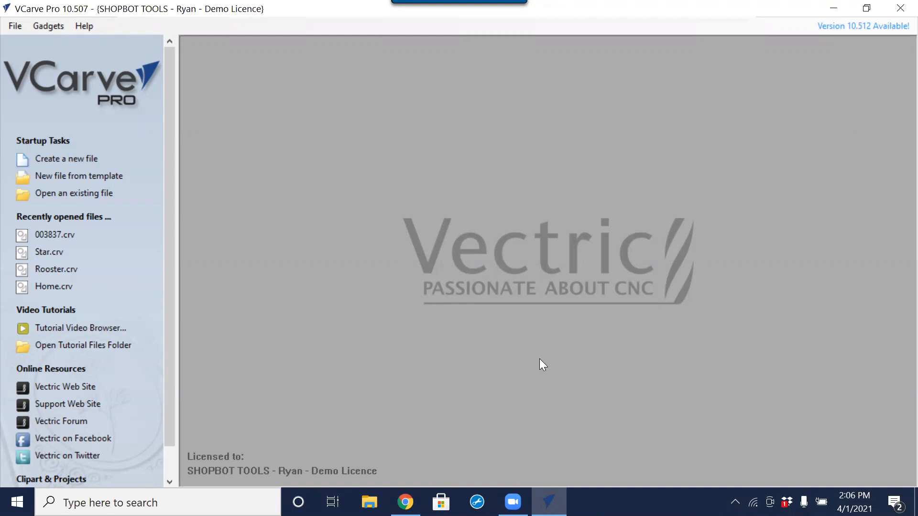
{"action": "left_click", "coordinate": [67, 158]}
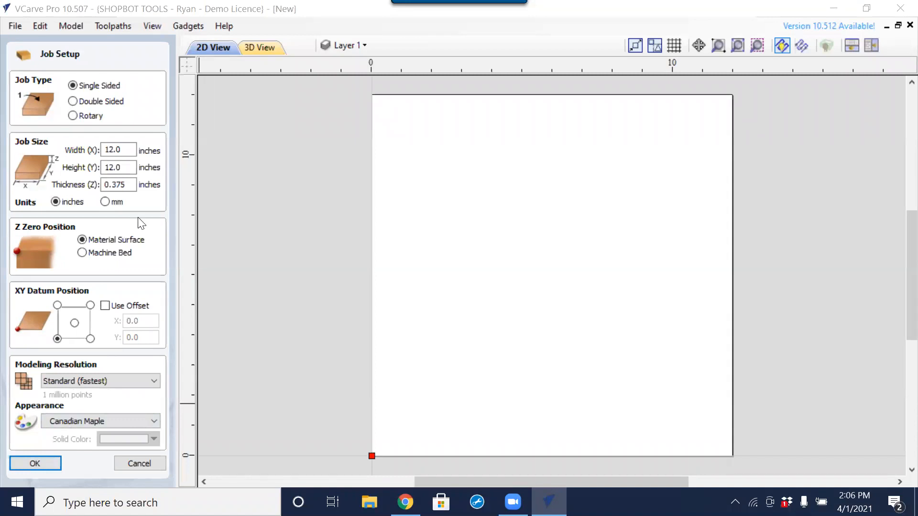
{"action": "double_click", "coordinate": [119, 184]}
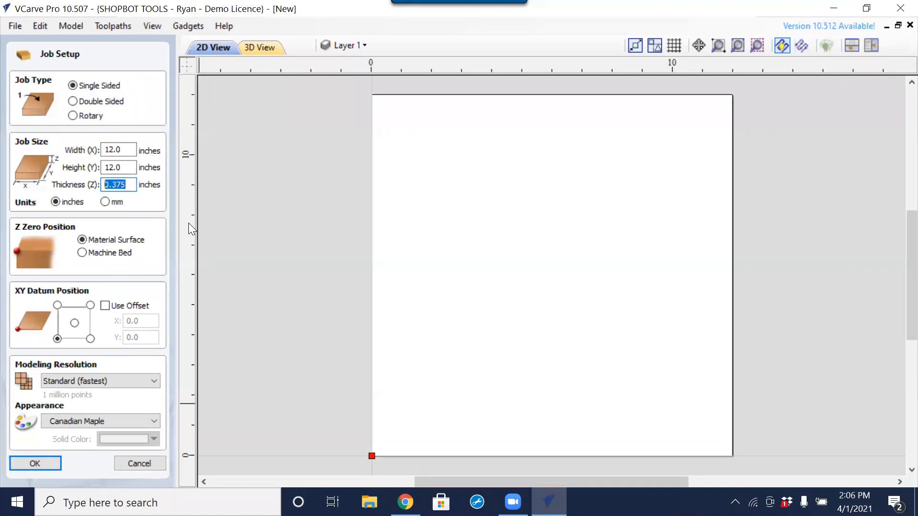
{"action": "left_click", "coordinate": [46, 466]}
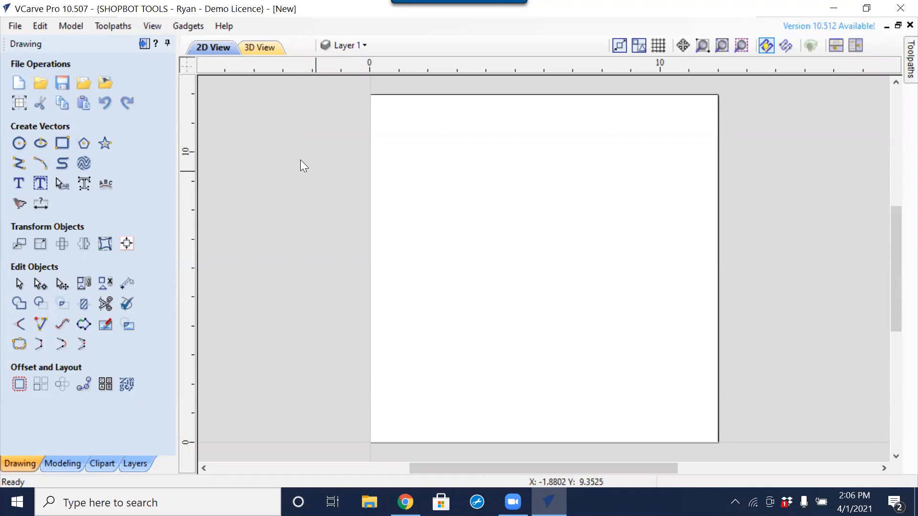
Import the bitmap Donald Duck (1).jpg from the Downloads folder into the drawing.
{"action": "left_click", "coordinate": [105, 83]}
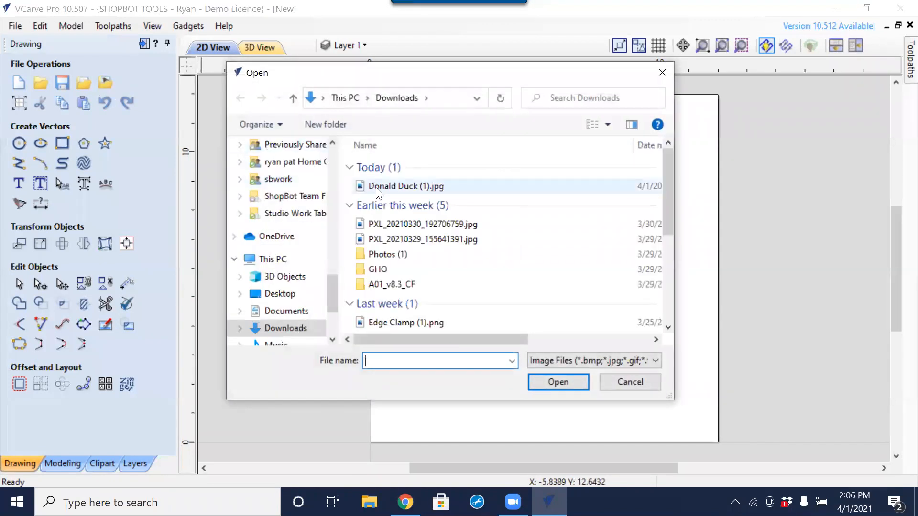
{"action": "left_click", "coordinate": [363, 187]}
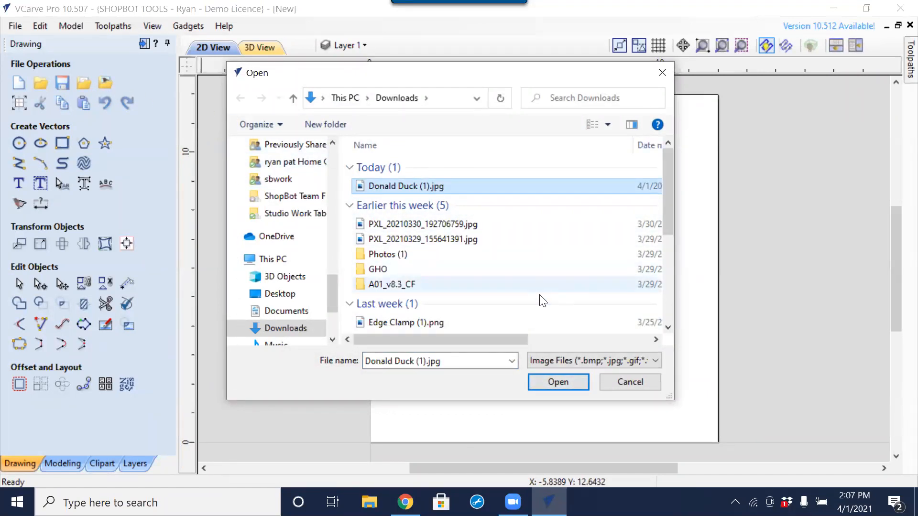
{"action": "left_click", "coordinate": [545, 384]}
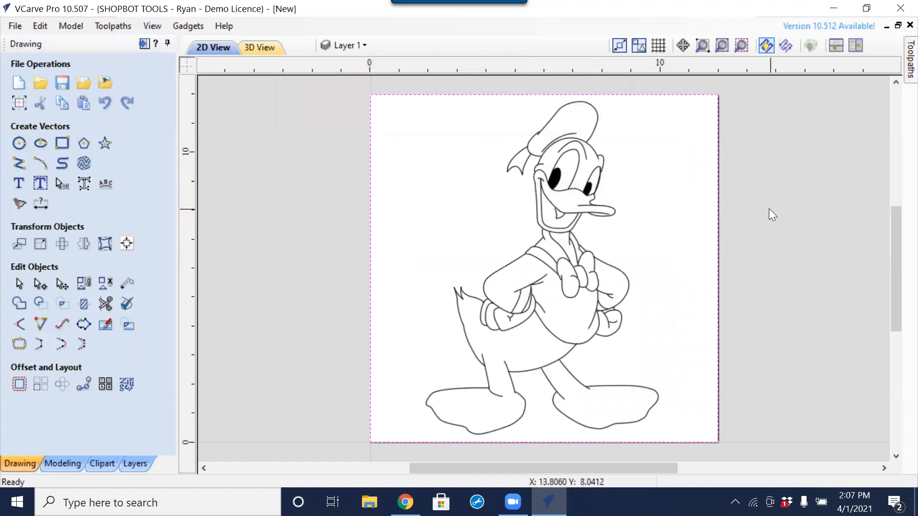
Examine the line quality of the imported duck image up close, especially around the head, and deselect it.
{"action": "scroll", "coordinate": [769, 207], "scroll_direction": "up", "scroll_amount": 1}
{"action": "scroll", "coordinate": [768, 205], "scroll_direction": "down", "scroll_amount": 2}
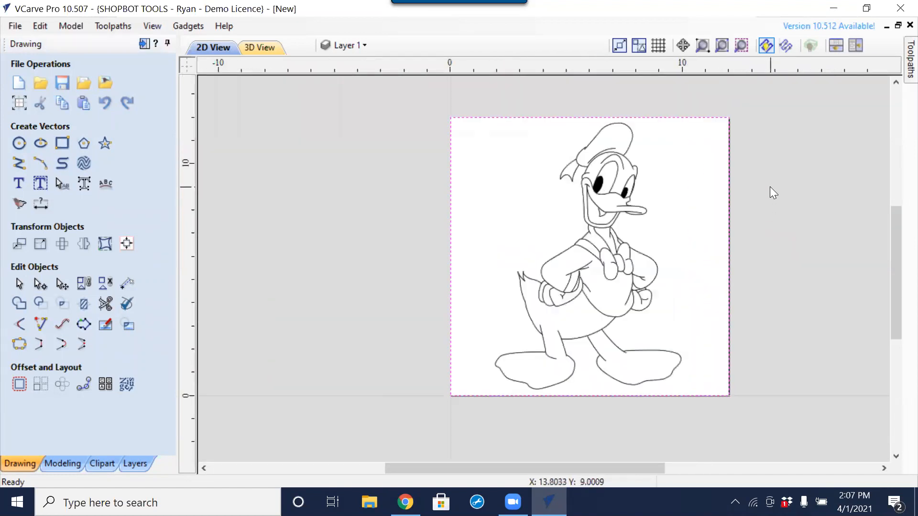
{"action": "scroll", "coordinate": [832, 260], "scroll_direction": "up", "scroll_amount": 1}
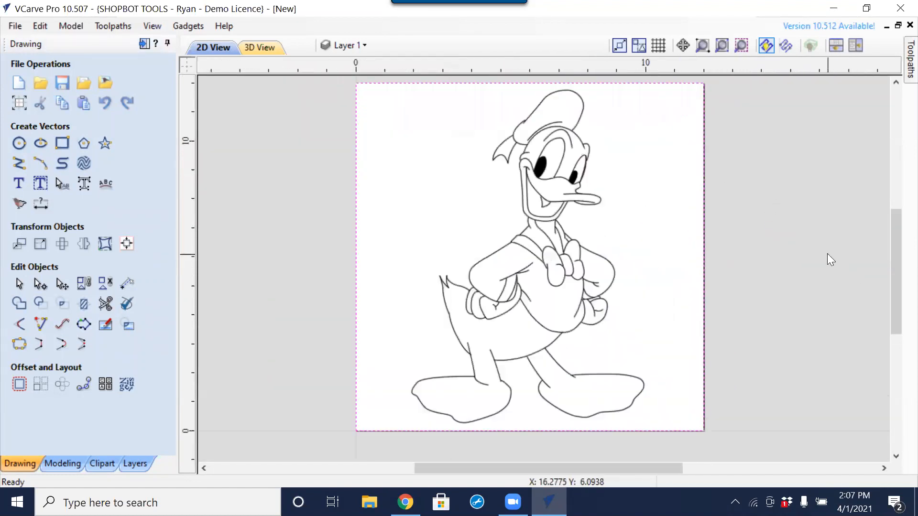
{"action": "mouse_move", "coordinate": [785, 252]}
{"action": "middle_mouse_down"}
{"action": "mouse_move", "coordinate": [741, 304]}
{"action": "mouse_move", "coordinate": [722, 286]}
{"action": "middle_mouse_up"}
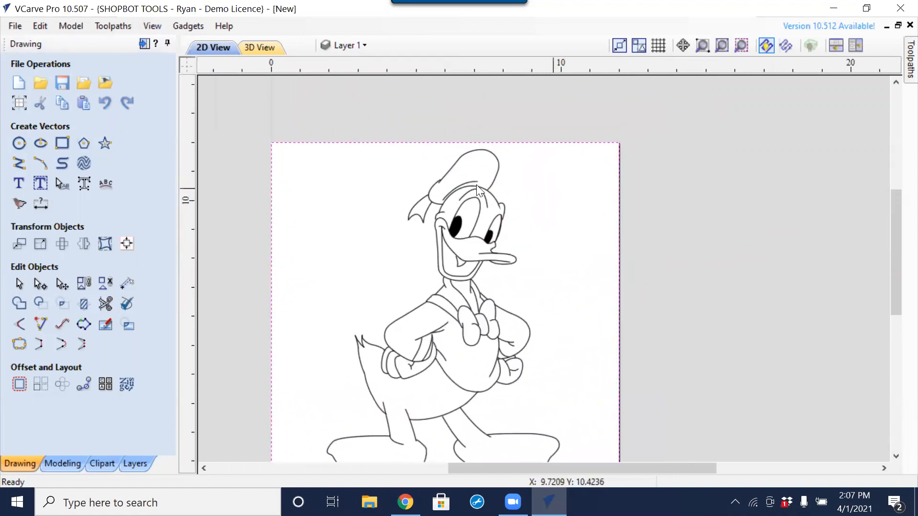
{"action": "scroll", "coordinate": [478, 184], "scroll_direction": "up", "scroll_amount": 6}
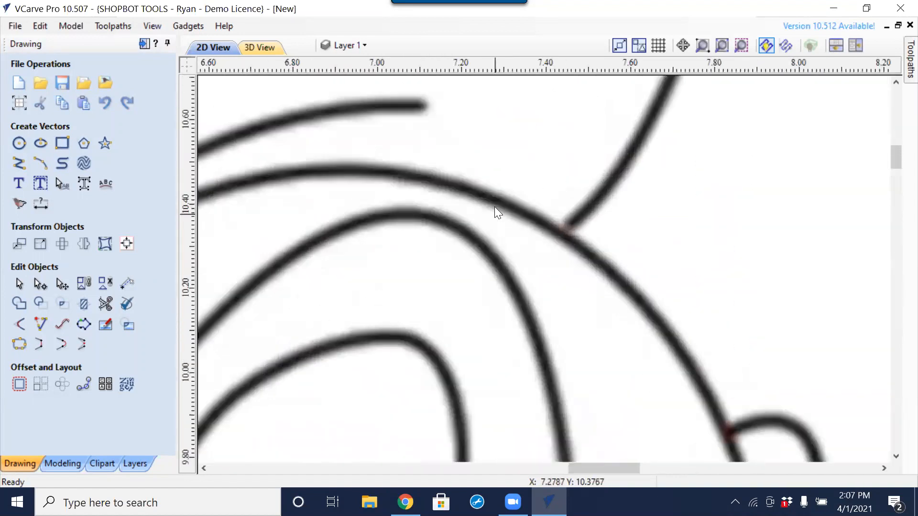
{"action": "scroll", "coordinate": [494, 206], "scroll_direction": "down", "scroll_amount": 6}
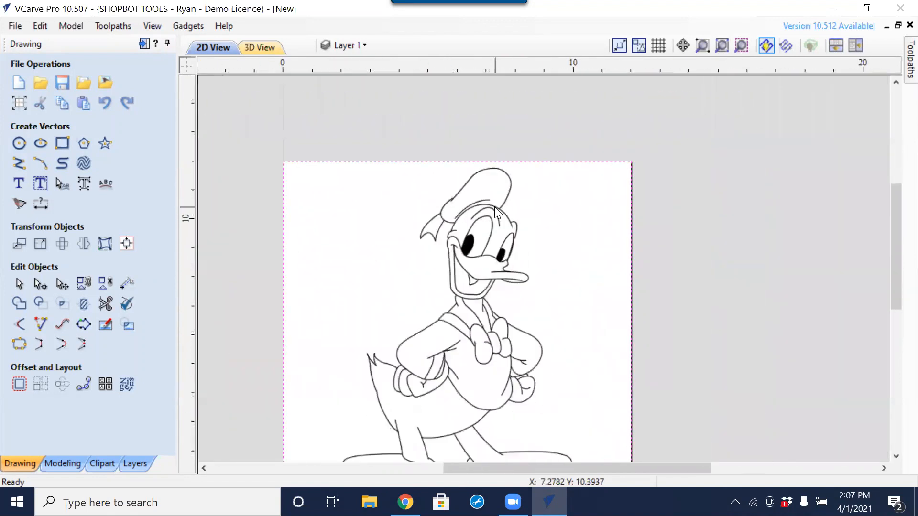
{"action": "middle_click_drag", "start_coordinate": [502, 360], "coordinate": [503, 304]}
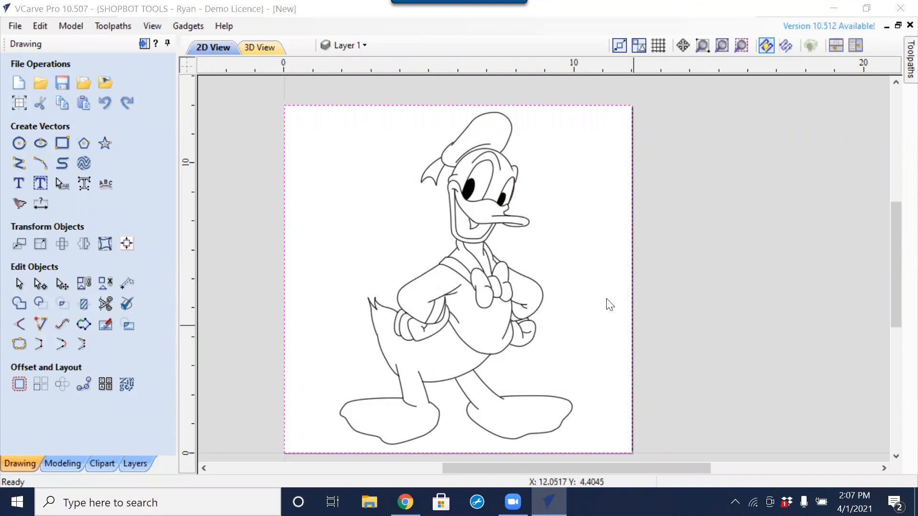
{"action": "left_click", "coordinate": [726, 213]}
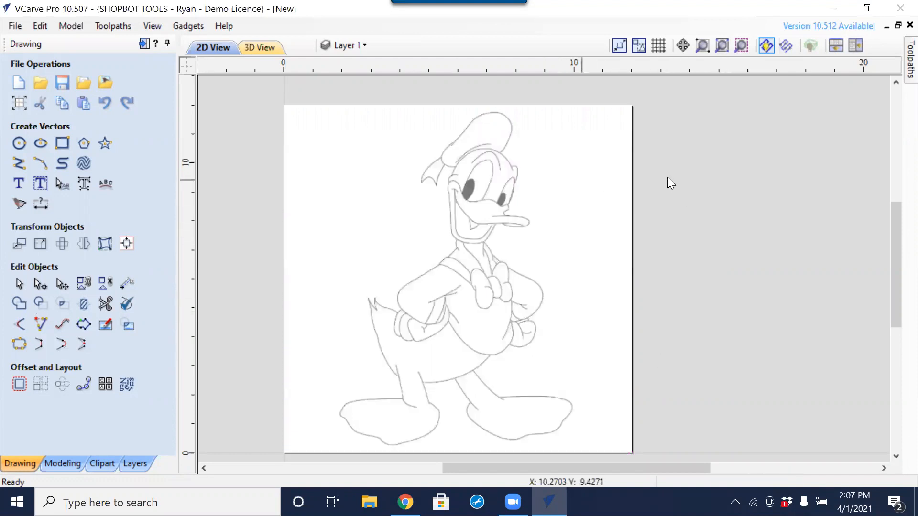
Preview a black/white trace of the duck bitmap with 0.50 threshold, 60% corner fit and a noise filter of 2.
{"action": "left_click", "coordinate": [465, 304]}
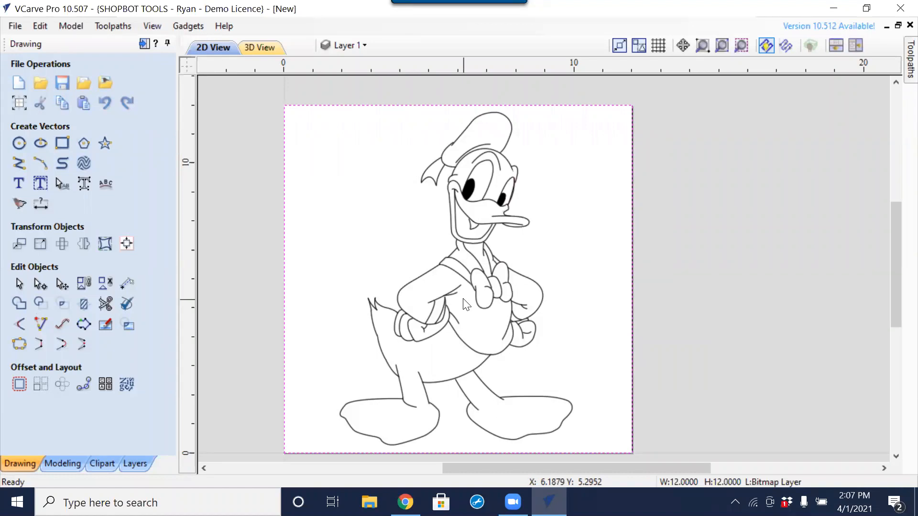
{"action": "left_click", "coordinate": [19, 206]}
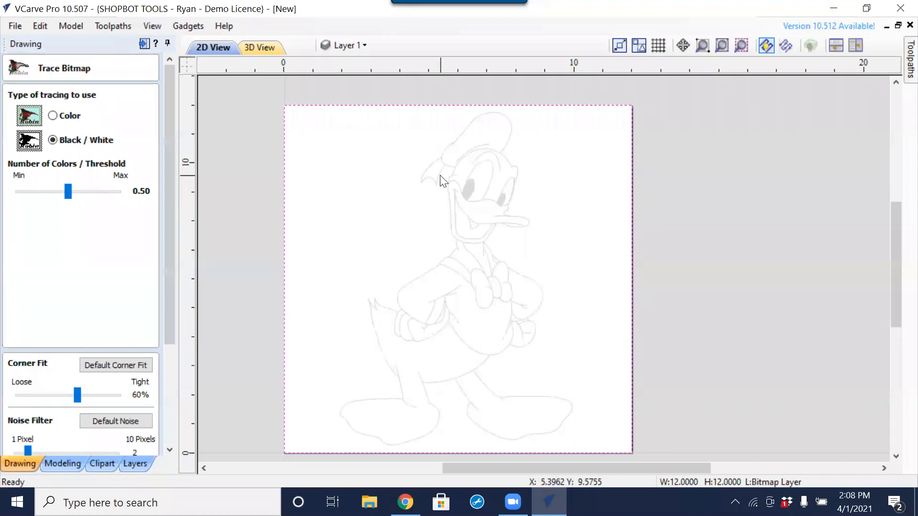
{"action": "left_click_drag", "start_coordinate": [171, 128], "coordinate": [170, 225]}
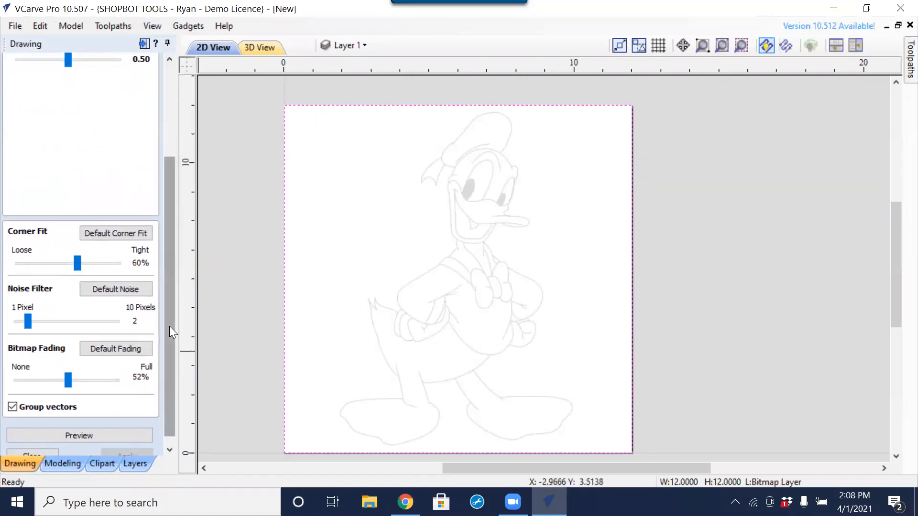
{"action": "scroll", "coordinate": [169, 327], "scroll_direction": "down", "scroll_amount": 1}
{"action": "left_click", "coordinate": [148, 424]}
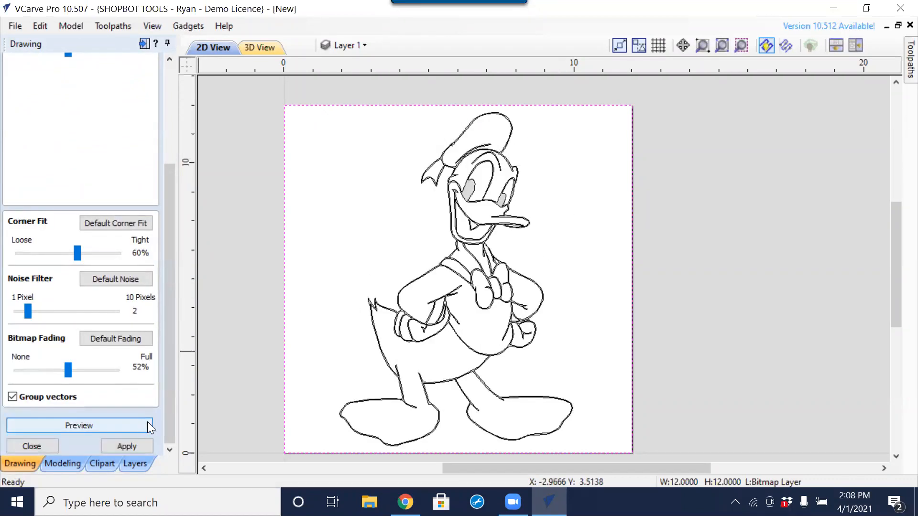
Check the previewed trace outlines around the beak and neck, apply the trace as vectors and close the tracing tool.
{"action": "scroll", "coordinate": [475, 252], "scroll_direction": "up", "scroll_amount": 5}
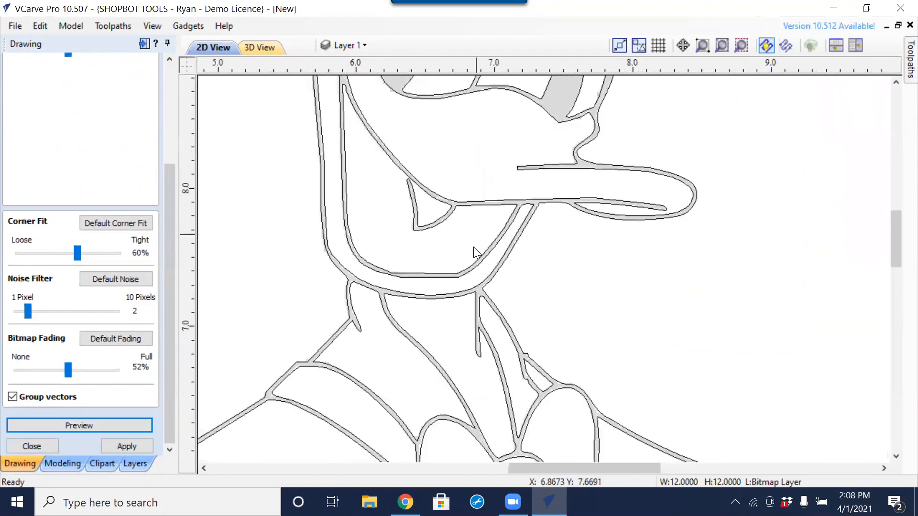
{"action": "scroll", "coordinate": [476, 252], "scroll_direction": "up", "scroll_amount": 4}
{"action": "scroll", "coordinate": [458, 343], "scroll_direction": "down", "scroll_amount": 2}
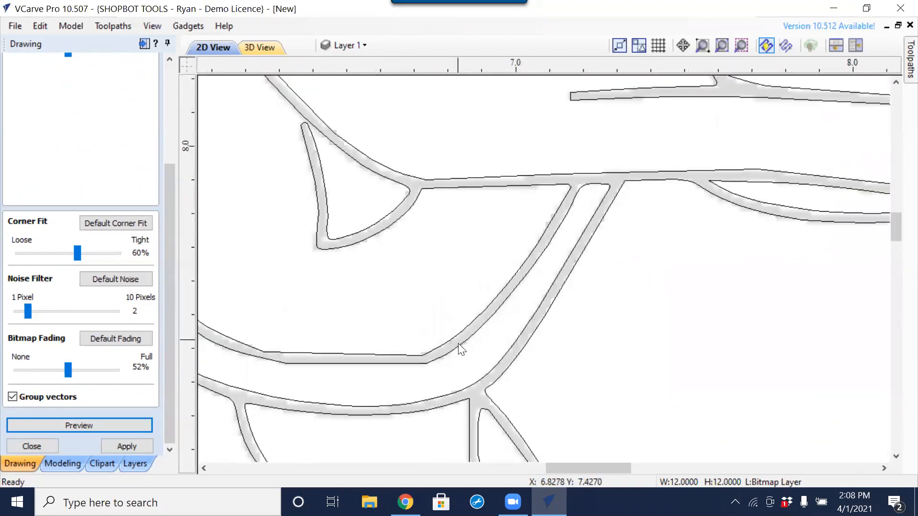
{"action": "scroll", "coordinate": [459, 349], "scroll_direction": "down", "scroll_amount": 3}
{"action": "left_click", "coordinate": [127, 446]}
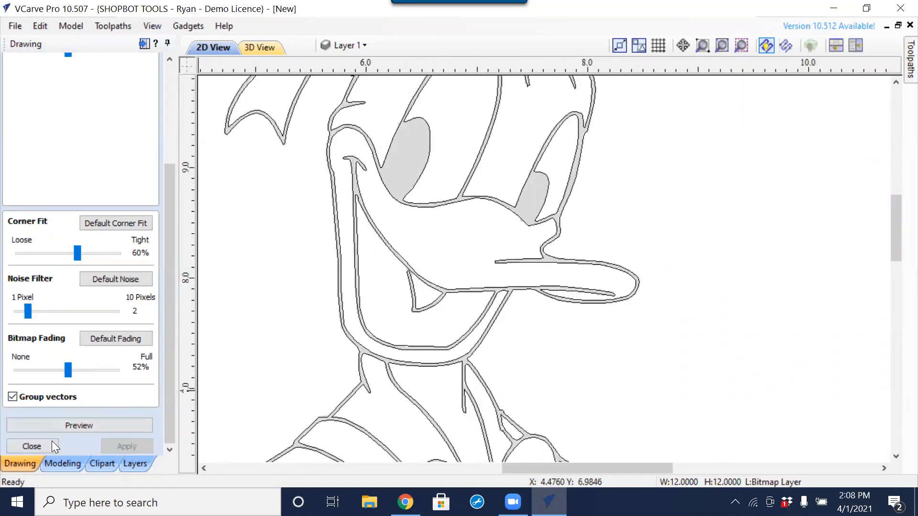
{"action": "left_click", "coordinate": [41, 446]}
Select the traced duck vectors and open them for node editing, ungrouping the selected objects.
{"action": "scroll", "coordinate": [501, 301], "scroll_direction": "up", "scroll_amount": 6}
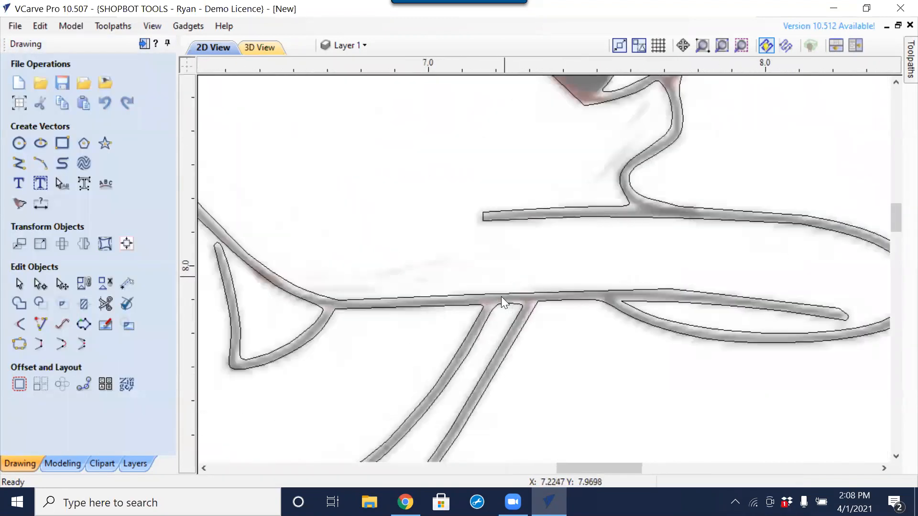
{"action": "left_click", "coordinate": [500, 298]}
{"action": "scroll", "coordinate": [500, 297], "scroll_direction": "down", "scroll_amount": 10}
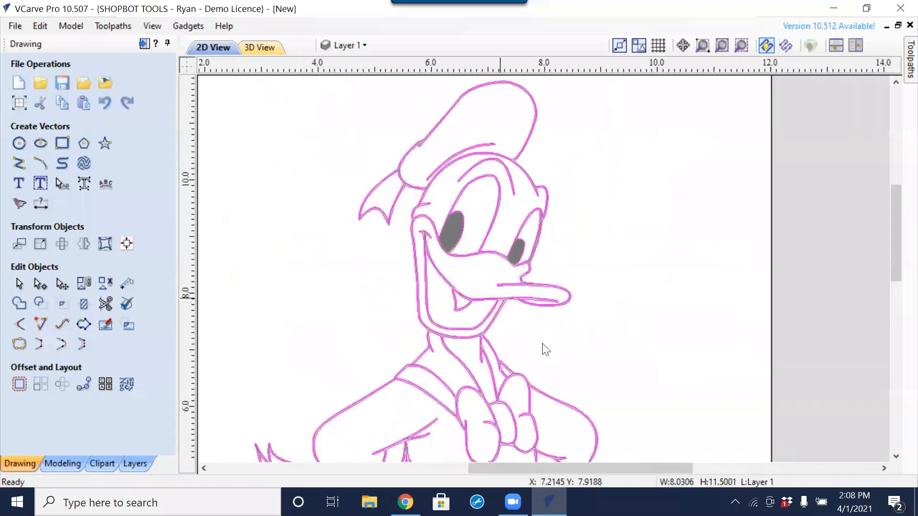
{"action": "scroll", "coordinate": [597, 344], "scroll_direction": "down", "scroll_amount": 1}
{"action": "scroll", "coordinate": [526, 295], "scroll_direction": "up", "scroll_amount": 5}
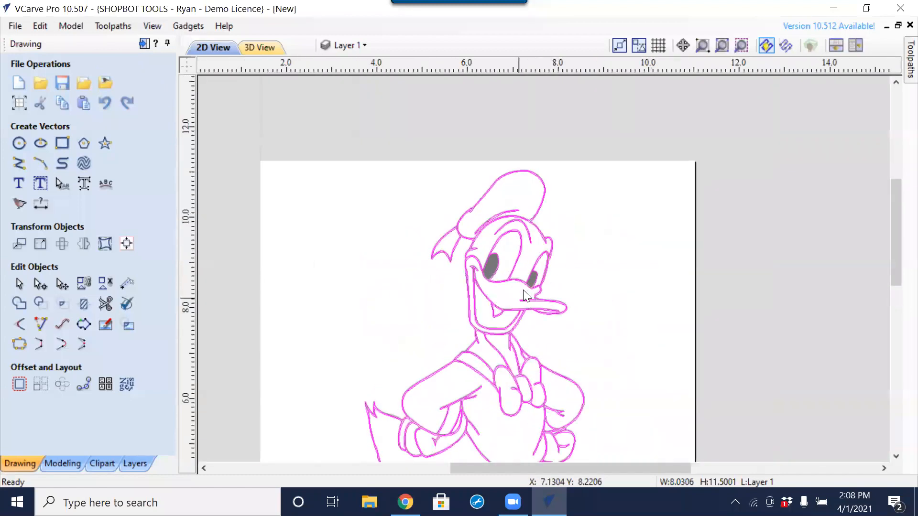
{"action": "key", "text": "n"}
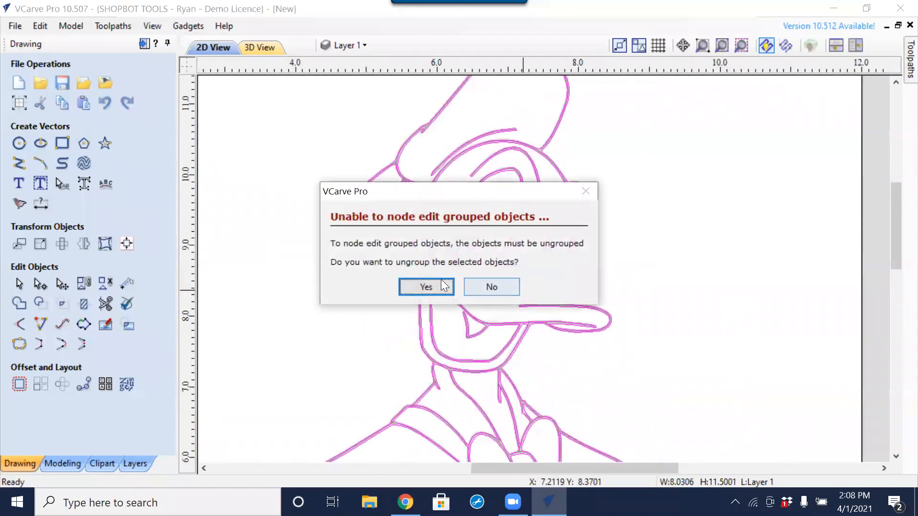
{"action": "left_click", "coordinate": [439, 287]}
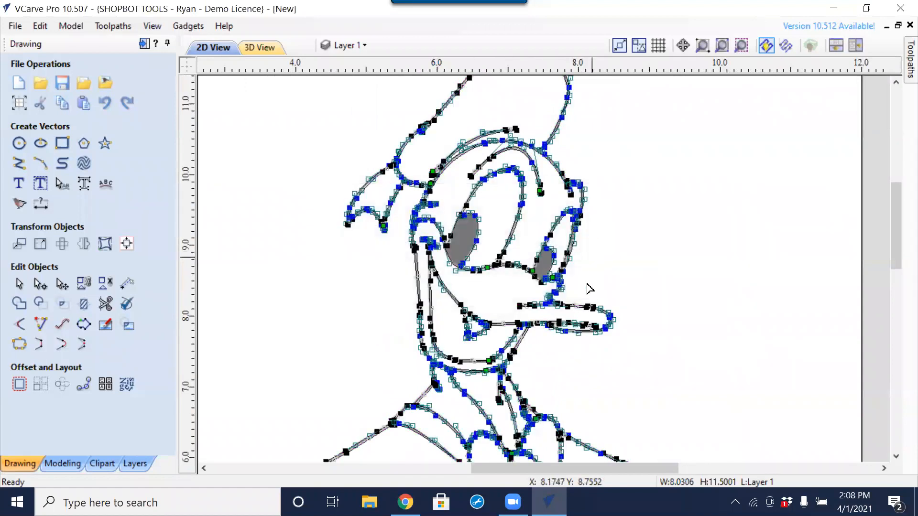
Examine the nodes of the traced vectors around the duck's eyes and exit node editing.
{"action": "scroll", "coordinate": [541, 220], "scroll_direction": "up", "scroll_amount": 4}
{"action": "scroll", "coordinate": [457, 216], "scroll_direction": "down", "scroll_amount": 3}
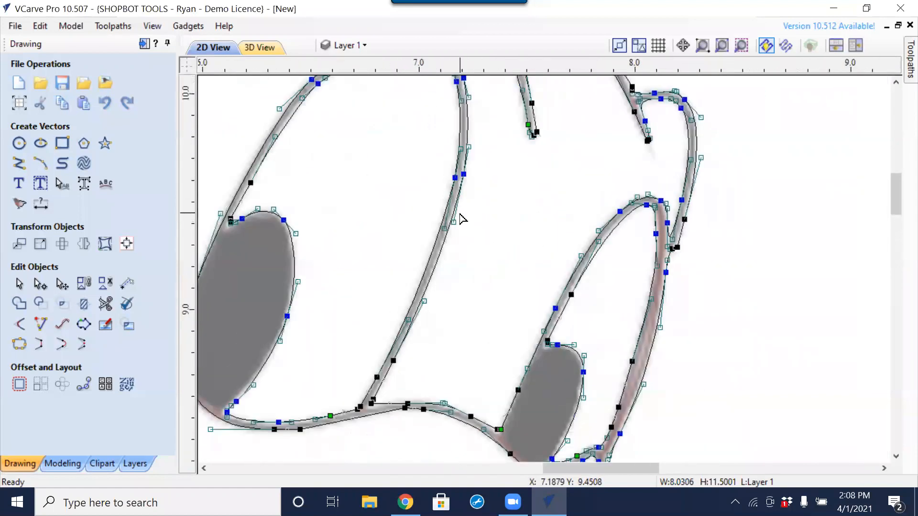
{"action": "scroll", "coordinate": [455, 211], "scroll_direction": "down", "scroll_amount": 1}
{"action": "key", "text": "Escape"}
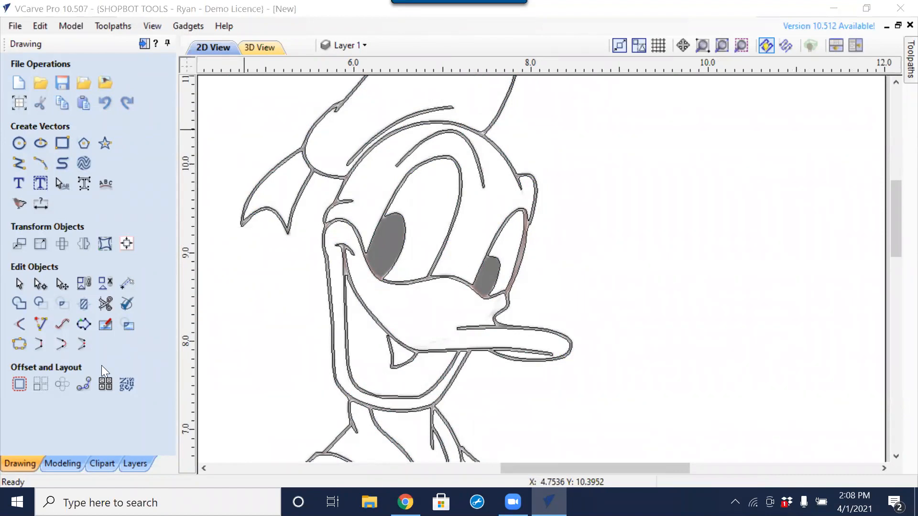
Inspect the double outlines traced along the duck's head and hat lines up close.
{"action": "scroll", "coordinate": [342, 180], "scroll_direction": "up", "scroll_amount": 2}
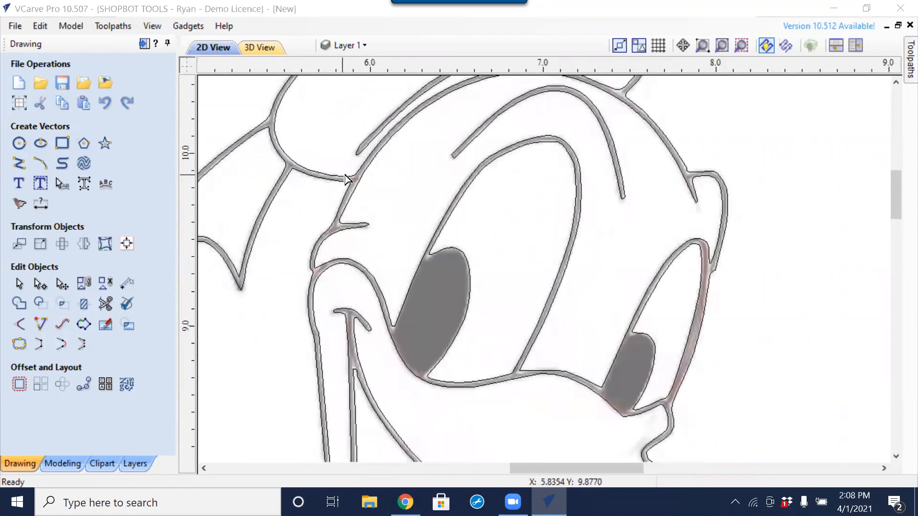
{"action": "scroll", "coordinate": [358, 184], "scroll_direction": "up", "scroll_amount": 2}
{"action": "scroll", "coordinate": [375, 188], "scroll_direction": "up", "scroll_amount": 1}
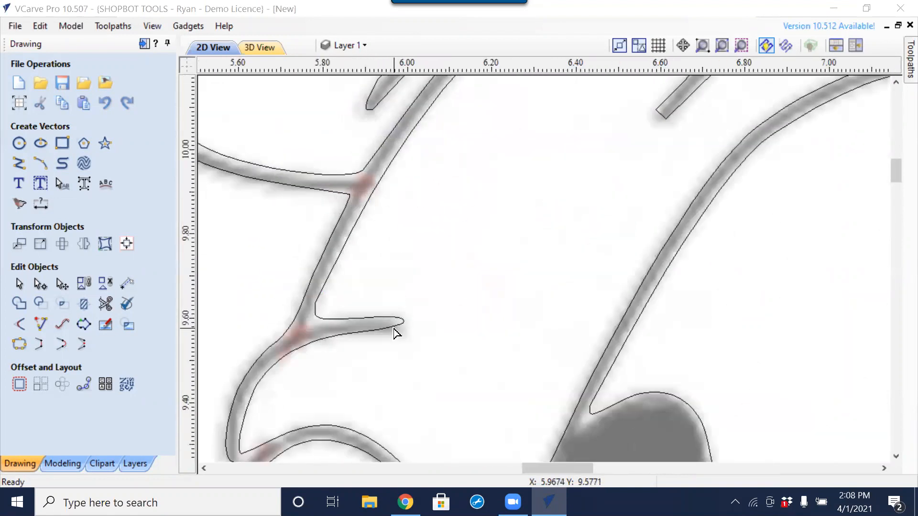
{"action": "scroll", "coordinate": [395, 333], "scroll_direction": "down", "scroll_amount": 5}
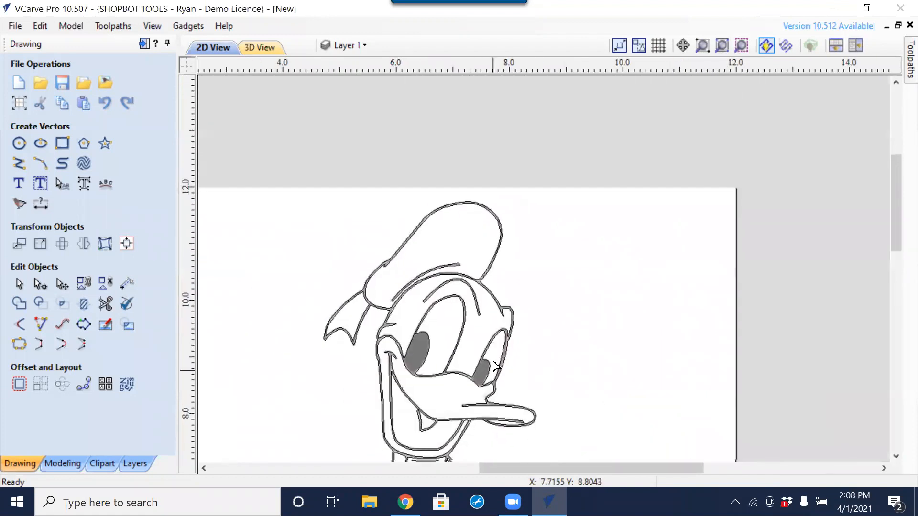
{"action": "scroll", "coordinate": [563, 221], "scroll_direction": "down", "scroll_amount": 3}
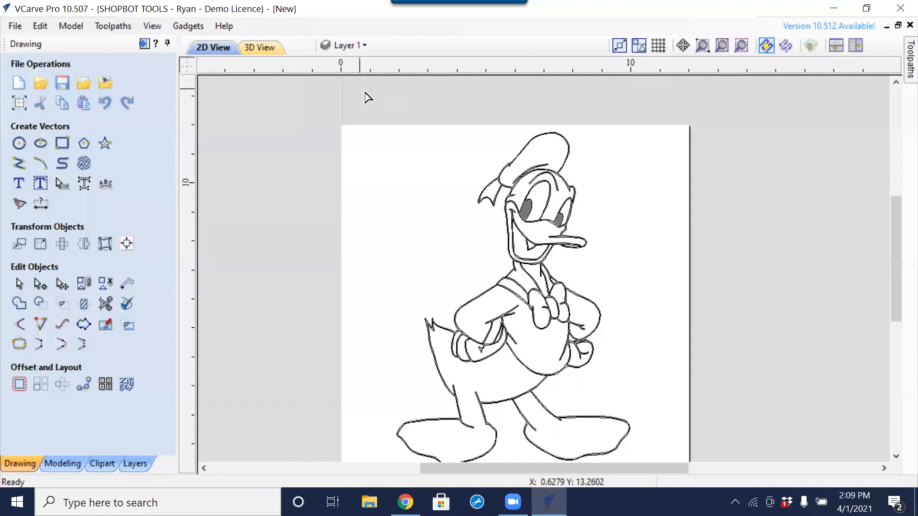
Select the whole traced duck, ungroup it for node editing and return to normal selection.
{"action": "scroll", "coordinate": [369, 100], "scroll_direction": "down", "scroll_amount": 2}
{"action": "mouse_move", "coordinate": [407, 105]}
{"action": "left_mouse_down"}
{"action": "mouse_move", "coordinate": [447, 205]}
{"action": "mouse_move", "coordinate": [530, 308]}
{"action": "mouse_move", "coordinate": [607, 351]}
{"action": "left_mouse_up"}
{"action": "key", "text": "n"}
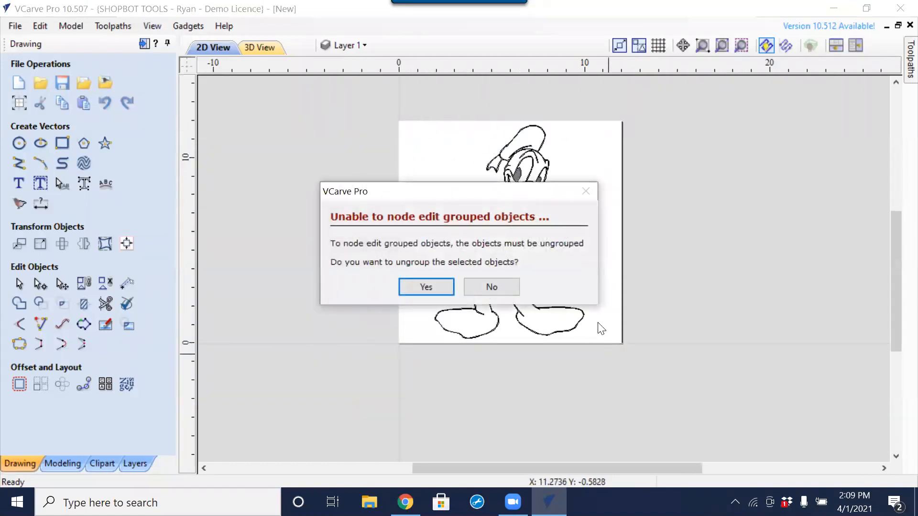
{"action": "left_click", "coordinate": [425, 287]}
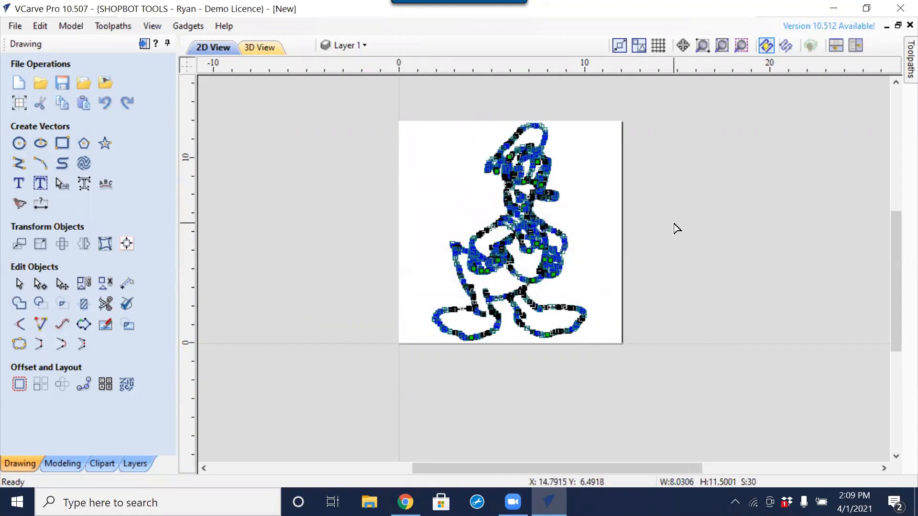
{"action": "key", "text": "n"}
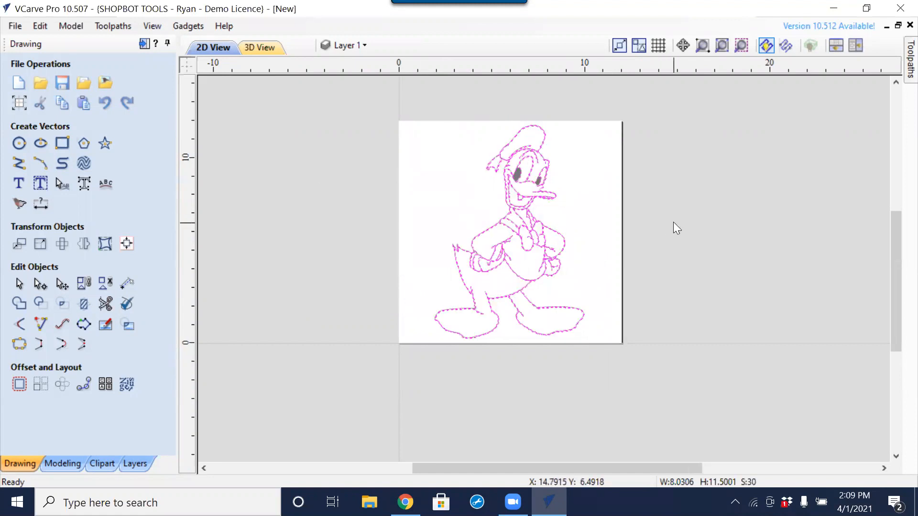
Calculate a V-Carve toolpath for the duck with 0.125-inch flat depth, 90° 1 1/4" V-bit and 0.125-inch end mill clearance tool.
{"action": "left_click", "coordinate": [892, 43]}
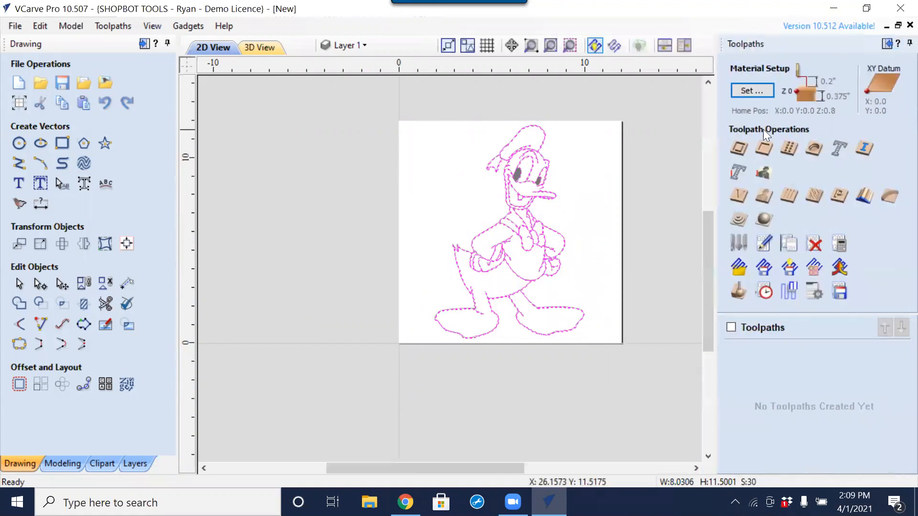
{"action": "left_click", "coordinate": [737, 198]}
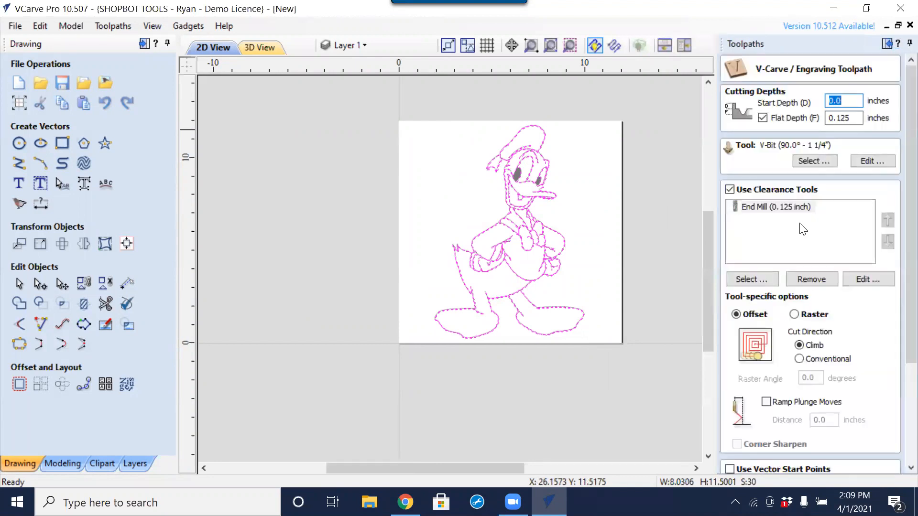
{"action": "scroll", "coordinate": [894, 166], "scroll_direction": "down", "scroll_amount": 3}
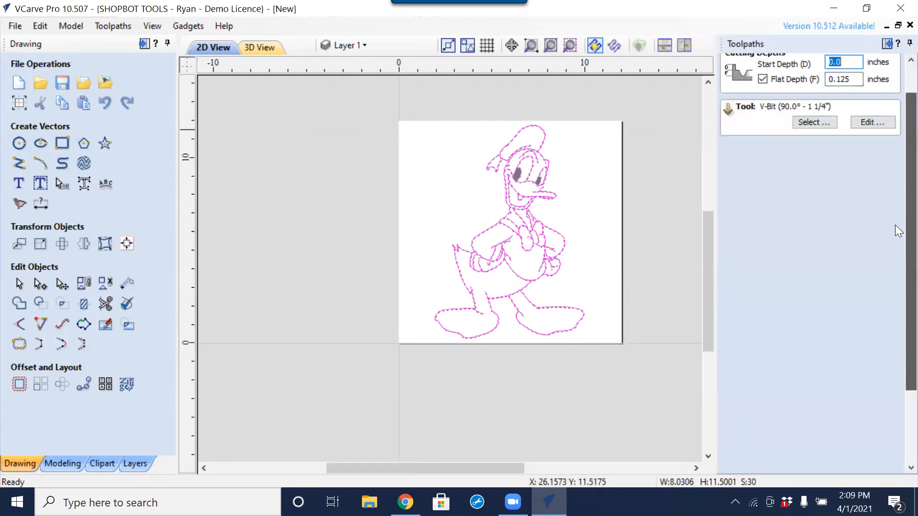
{"action": "left_click", "coordinate": [748, 457]}
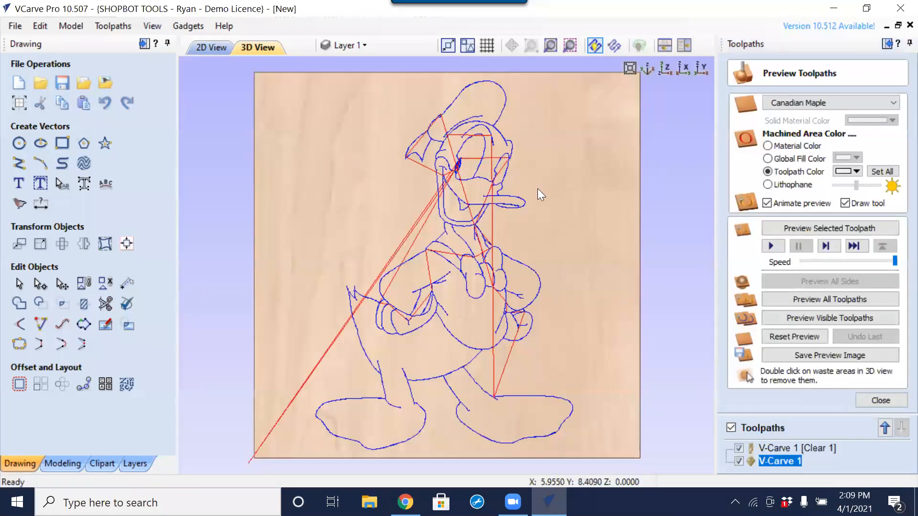
Preview all toolpaths on the Canadian Maple material and inspect the carved lines up close.
{"action": "left_click", "coordinate": [777, 450]}
{"action": "left_click", "coordinate": [809, 300]}
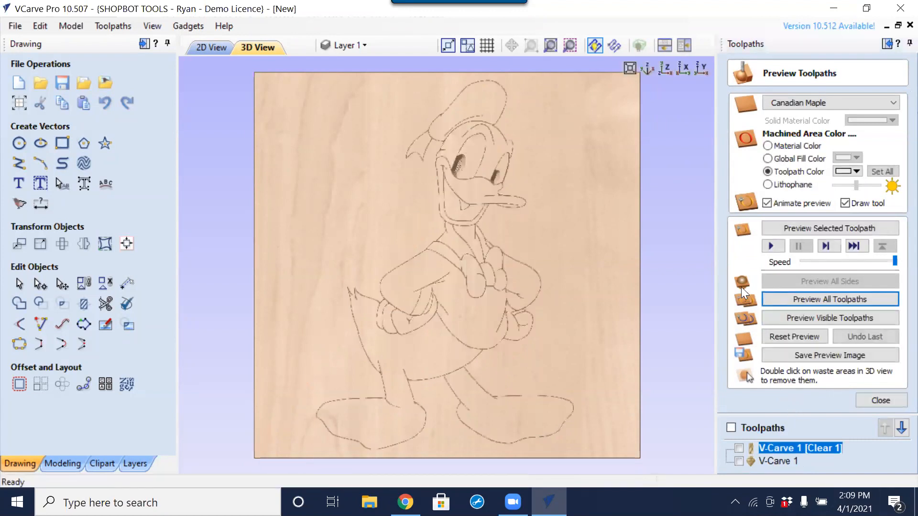
{"action": "scroll", "coordinate": [456, 341], "scroll_direction": "up", "scroll_amount": 8}
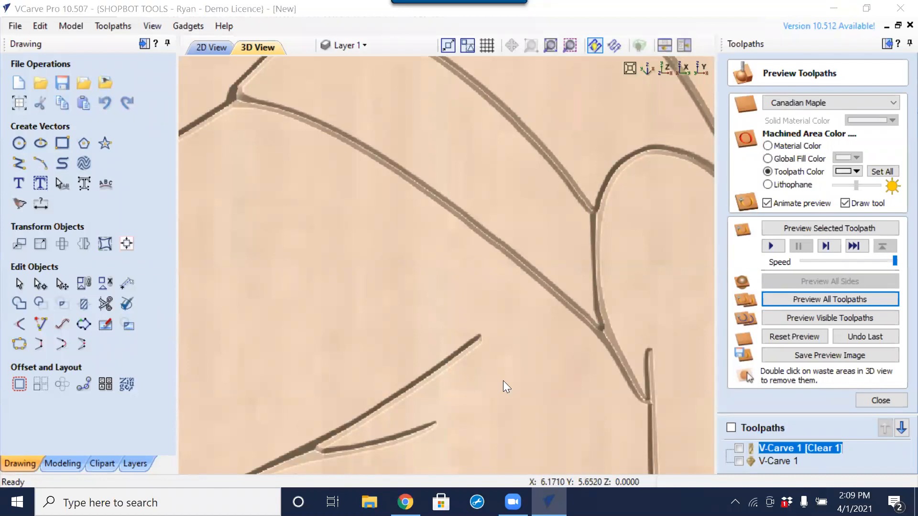
{"action": "scroll", "coordinate": [458, 316], "scroll_direction": "down", "scroll_amount": 3}
{"action": "scroll", "coordinate": [458, 319], "scroll_direction": "down", "scroll_amount": 5}
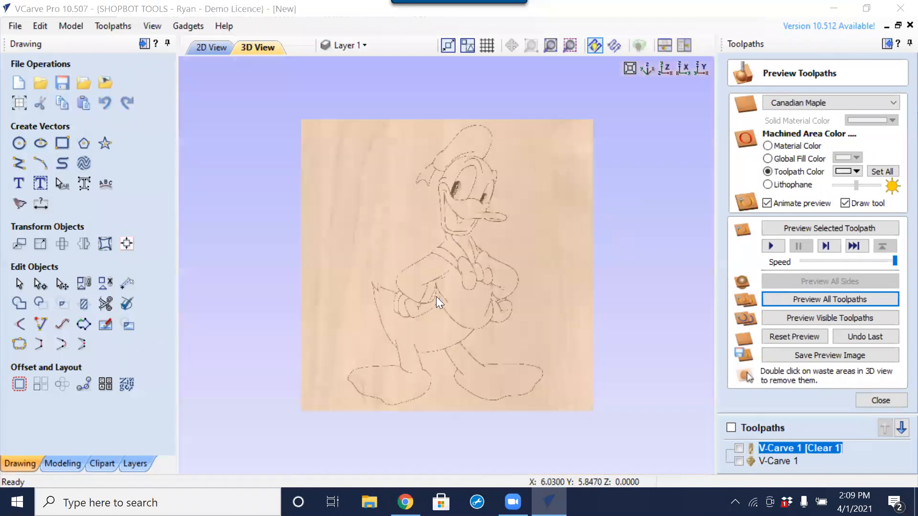
Return to the 2D view, delete the traced duck vectors and select the duck bitmap underneath.
{"action": "left_click", "coordinate": [218, 46]}
{"action": "left_click", "coordinate": [528, 242]}
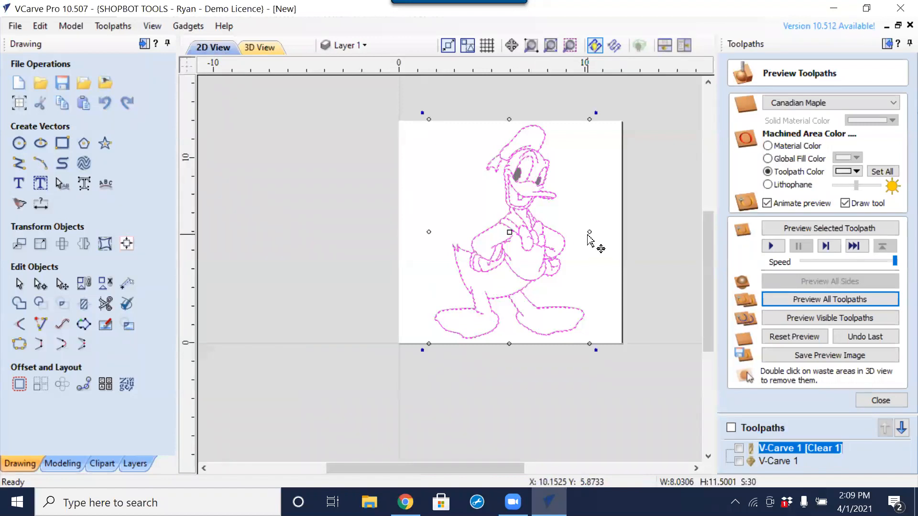
{"action": "key", "text": "Escape"}
{"action": "left_click", "coordinate": [591, 242]}
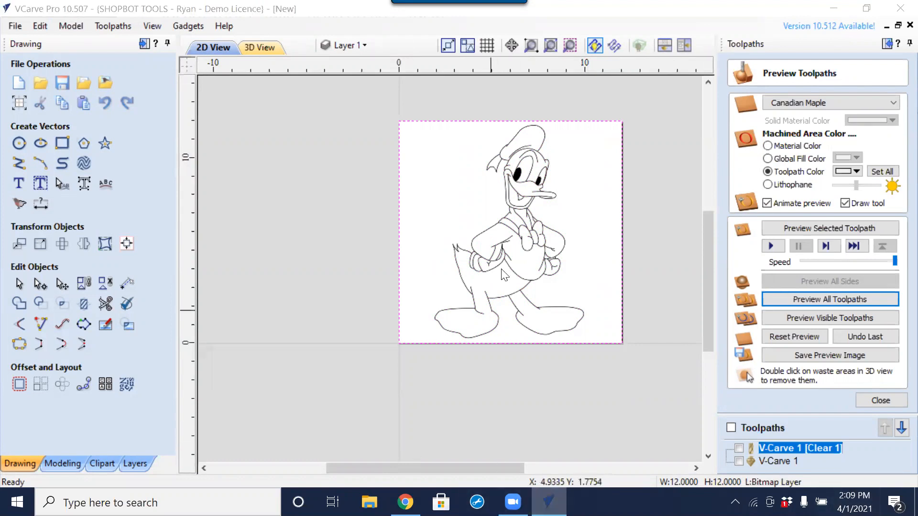
{"action": "scroll", "coordinate": [556, 181], "scroll_direction": "up", "scroll_amount": 3}
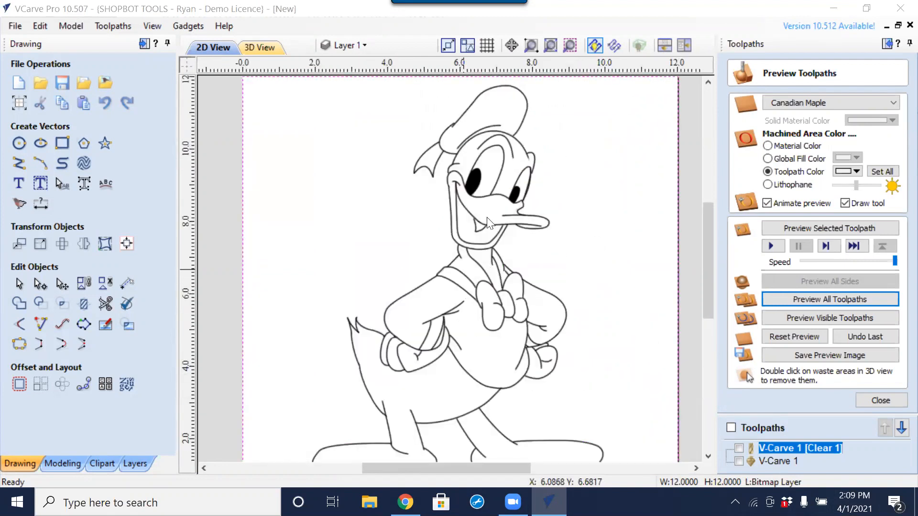
{"action": "middle_click_drag", "start_coordinate": [548, 176], "coordinate": [494, 289]}
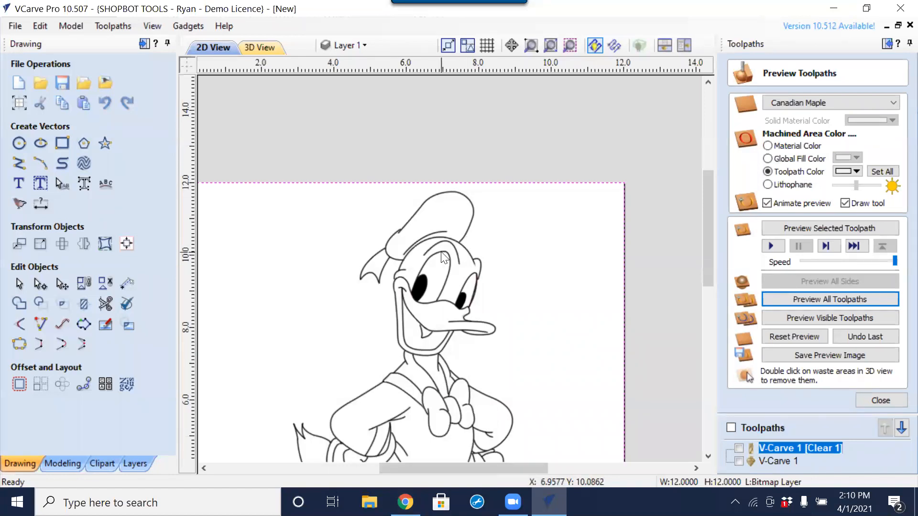
Switch to Chrome and search Google for donald duck.
{"action": "left_click", "coordinate": [405, 502]}
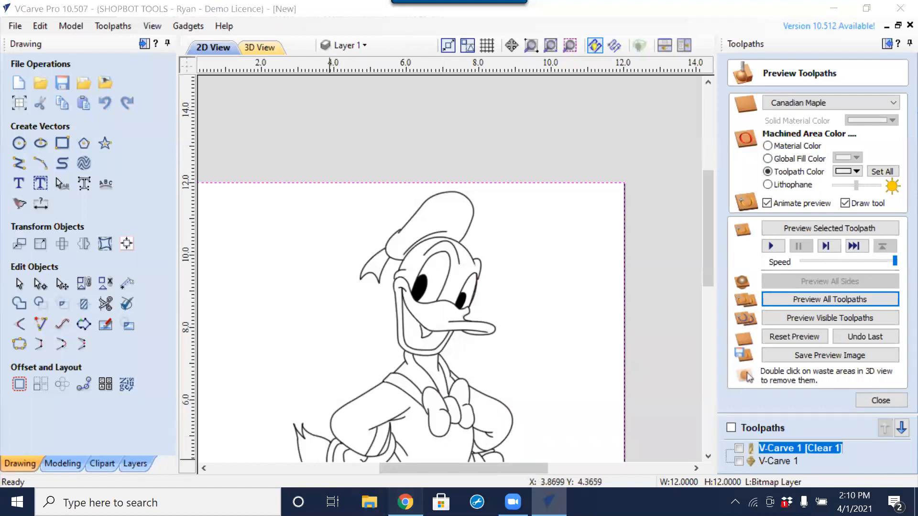
{"action": "left_click", "coordinate": [365, 12]}
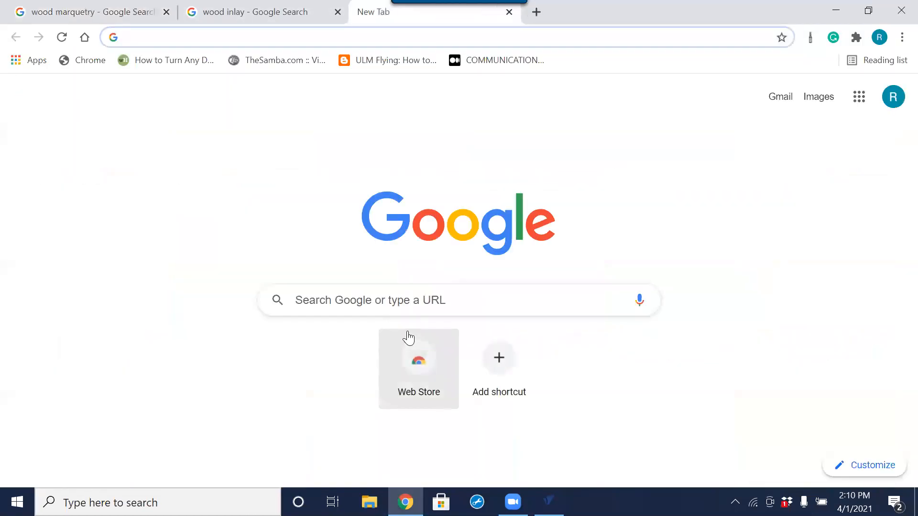
{"action": "left_click", "coordinate": [408, 309]}
{"action": "type", "text": "do"}
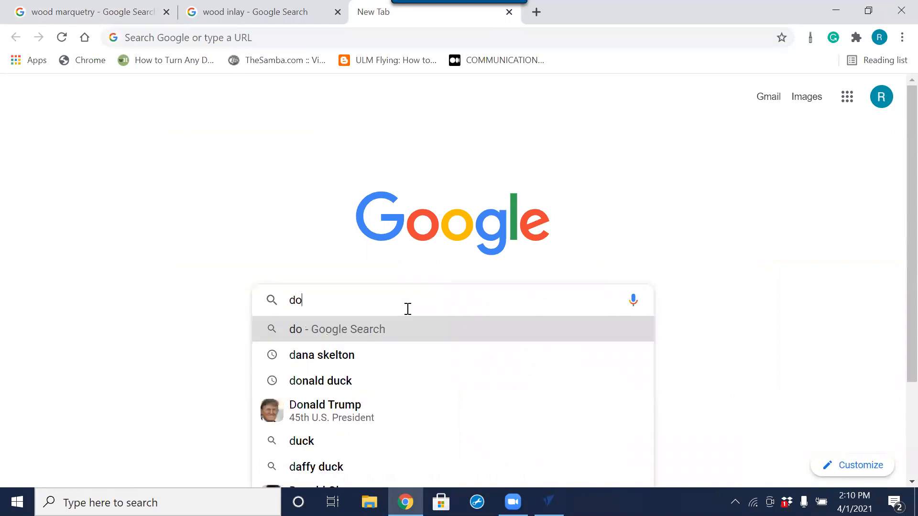
{"action": "type", "text": "nald duck"}
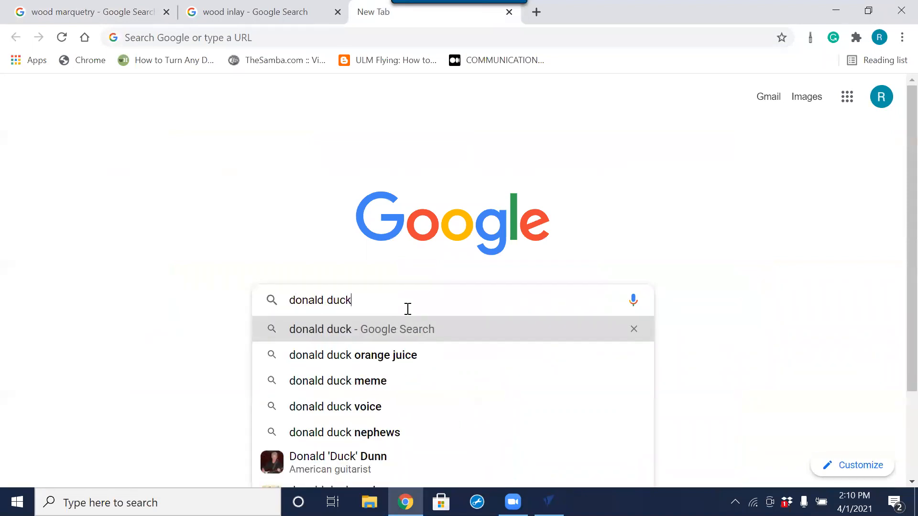
{"action": "key", "text": "Return"}
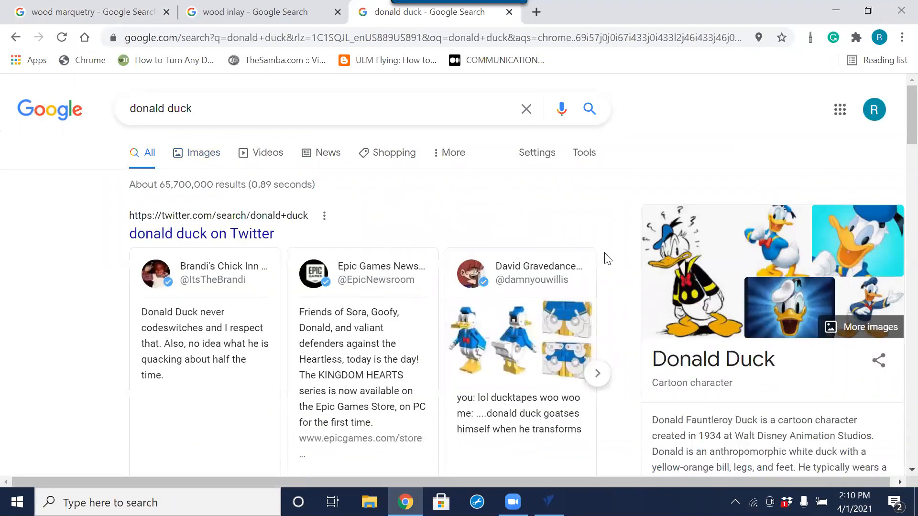
Open the Amazon page of the Donald Duck cardboard cutout from the image results, examine the colored figure and switch back to VCarve Pro.
{"action": "left_click", "coordinate": [202, 155]}
{"action": "left_click", "coordinate": [296, 290]}
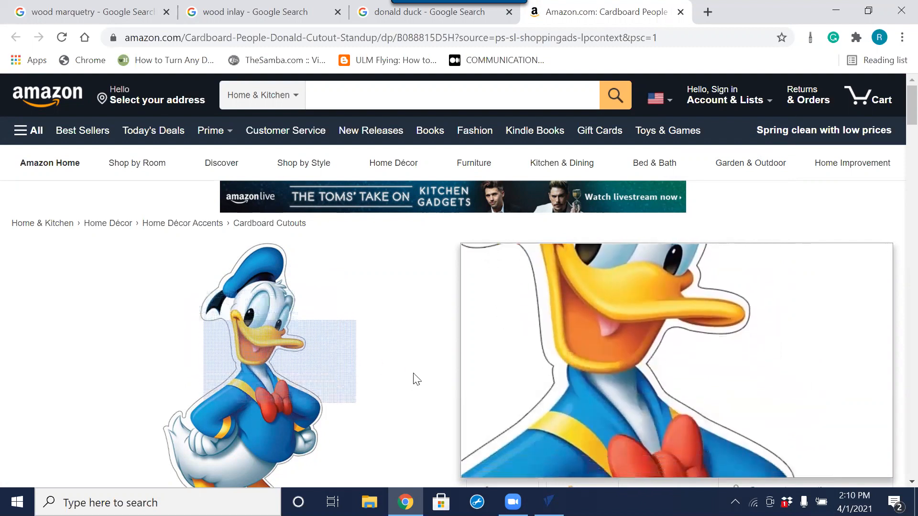
{"action": "mouse_move", "coordinate": [549, 502]}
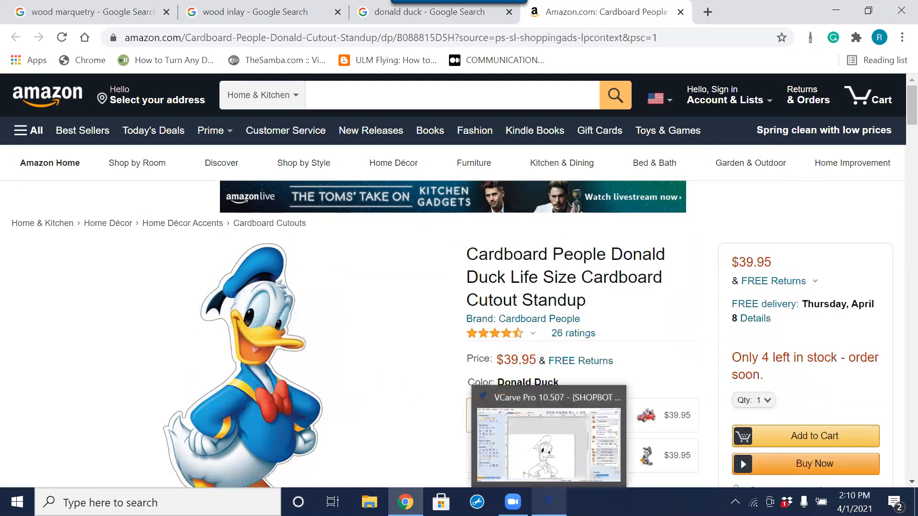
{"action": "left_click", "coordinate": [549, 435]}
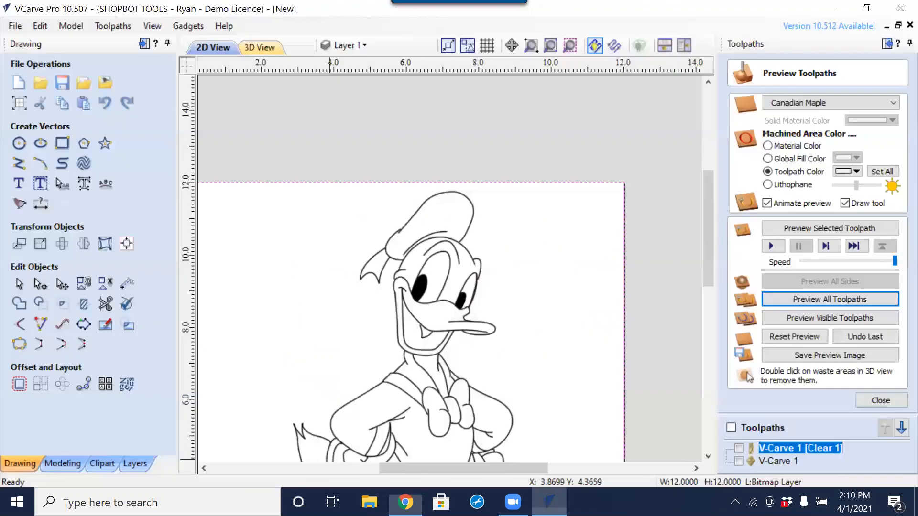
Start a polyline on the back of the duck's hat and trace the rear lobe down to where it meets the head.
{"action": "middle_click_drag", "start_coordinate": [521, 328], "coordinate": [526, 238]}
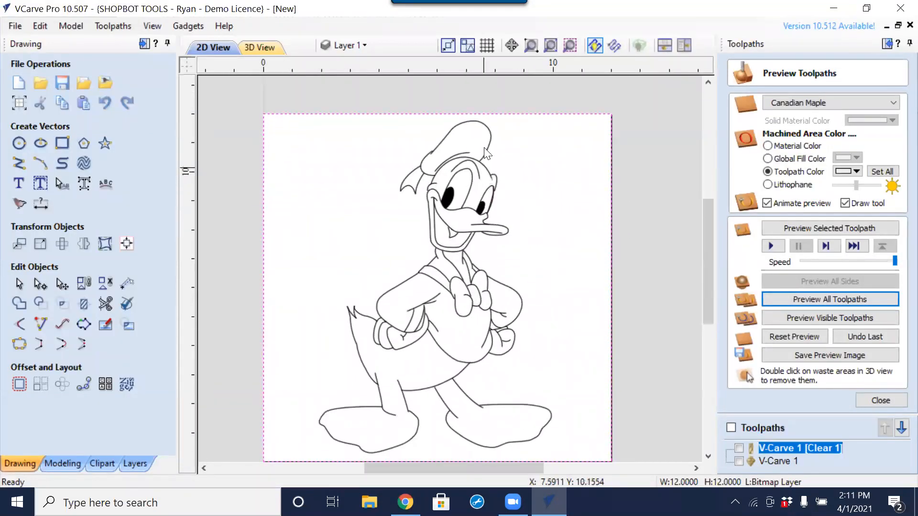
{"action": "scroll", "coordinate": [466, 134], "scroll_direction": "up", "scroll_amount": 5}
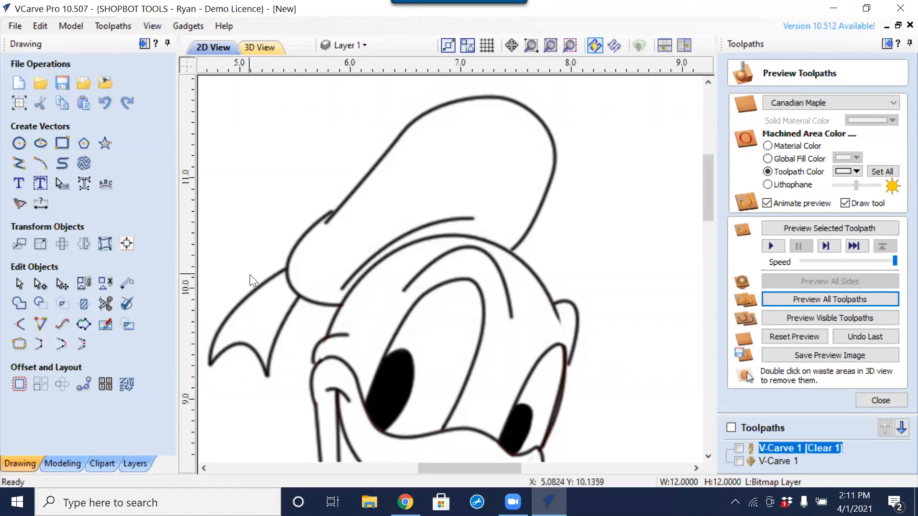
{"action": "left_click", "coordinate": [19, 163]}
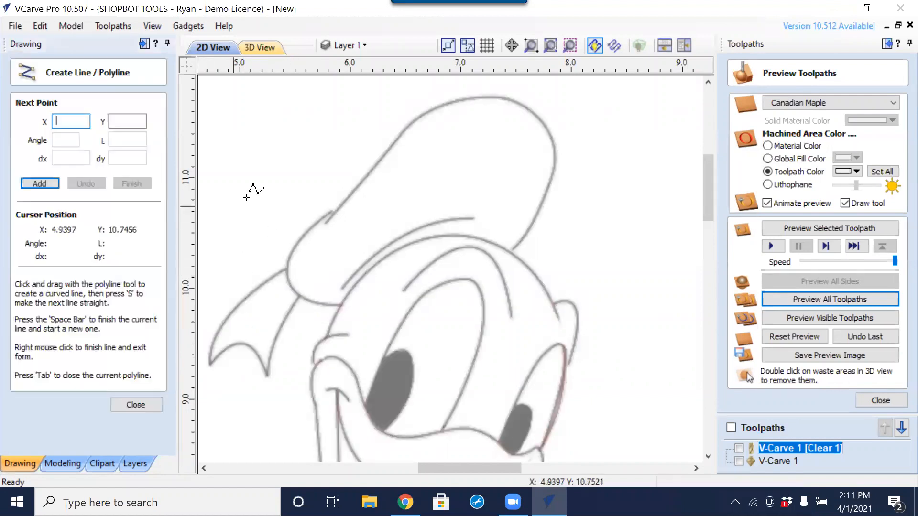
{"action": "scroll", "coordinate": [275, 201], "scroll_direction": "up", "scroll_amount": 3}
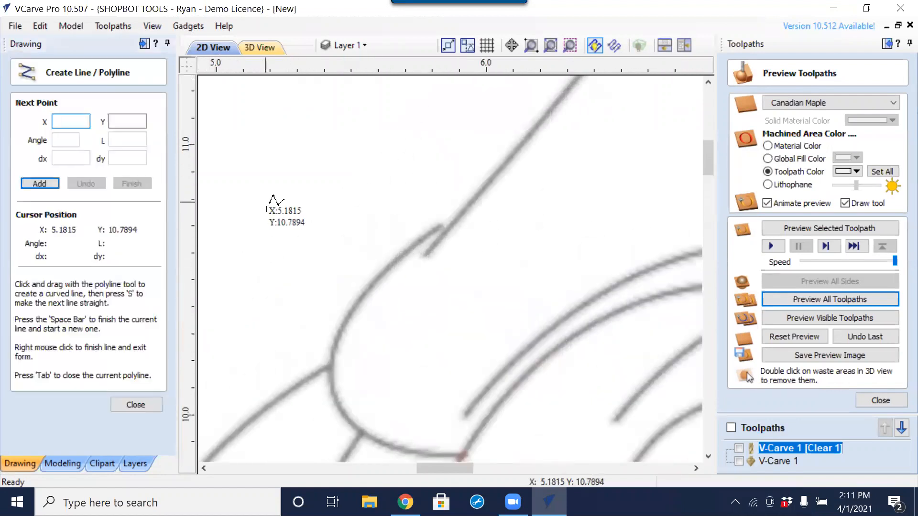
{"action": "left_click", "coordinate": [495, 197]}
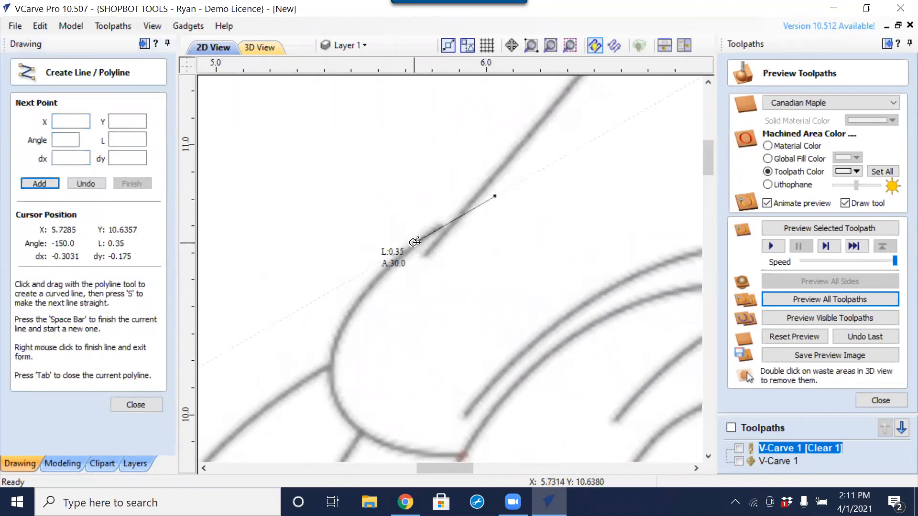
{"action": "left_click", "coordinate": [414, 243]}
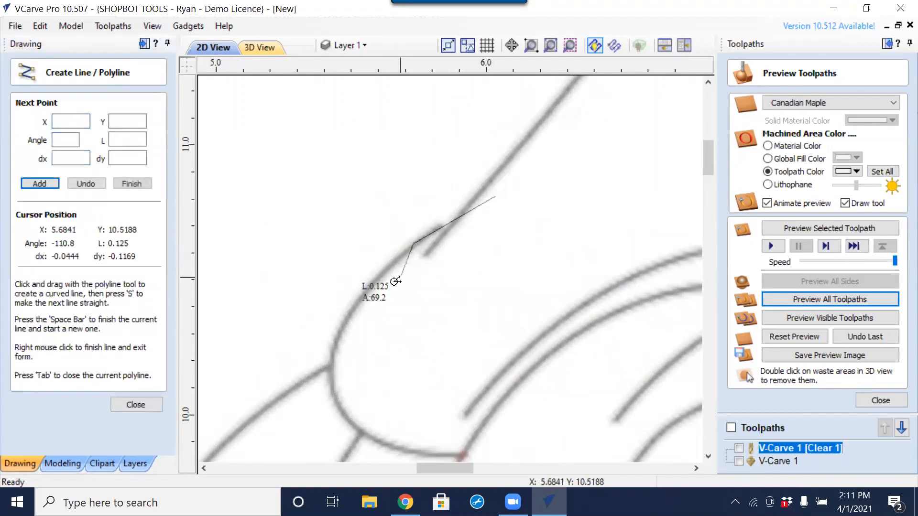
{"action": "left_click", "coordinate": [335, 344]}
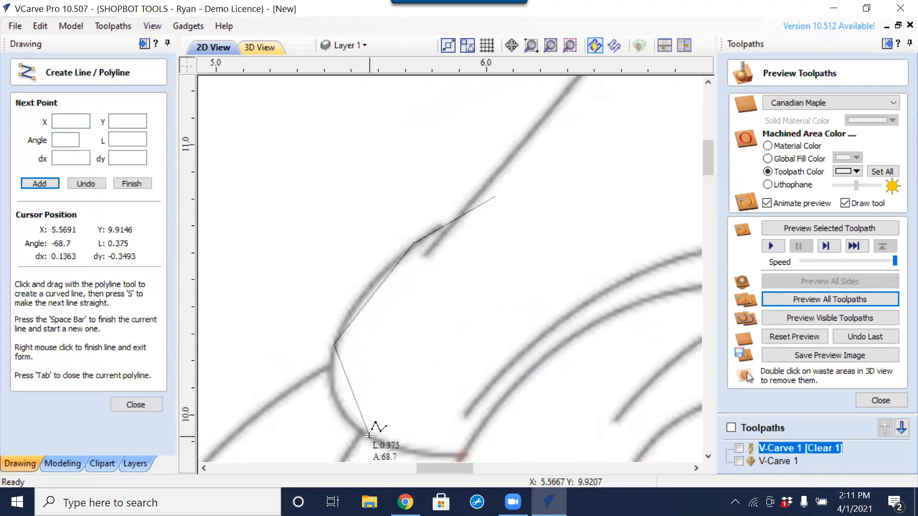
{"action": "left_click", "coordinate": [371, 436]}
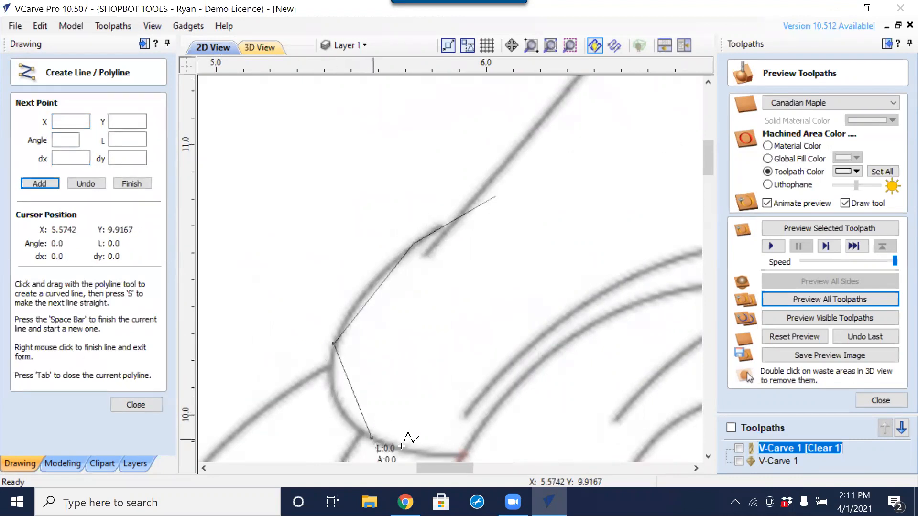
{"action": "left_click", "coordinate": [463, 454]}
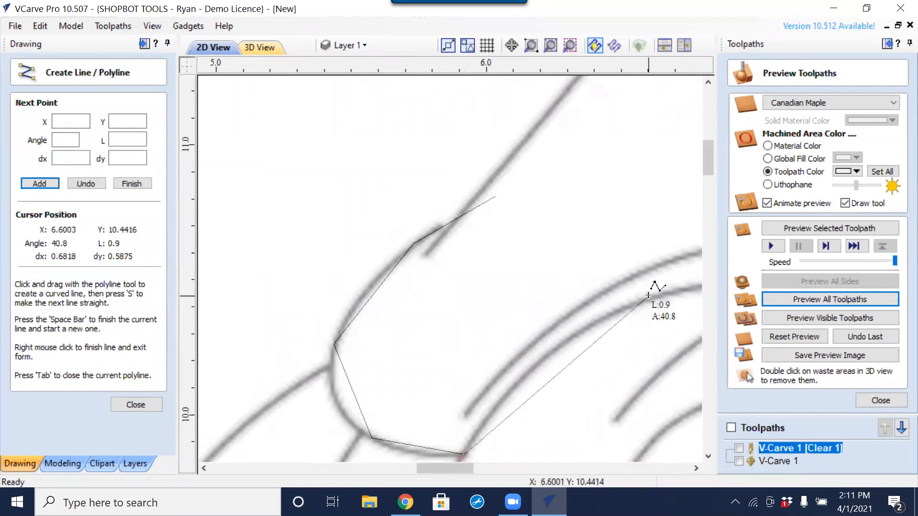
Continue the polyline along the lower hat edge over the top of the head and finish it as an open vector.
{"action": "left_click", "coordinate": [623, 306]}
{"action": "middle_click_drag", "start_coordinate": [641, 314], "coordinate": [408, 274]}
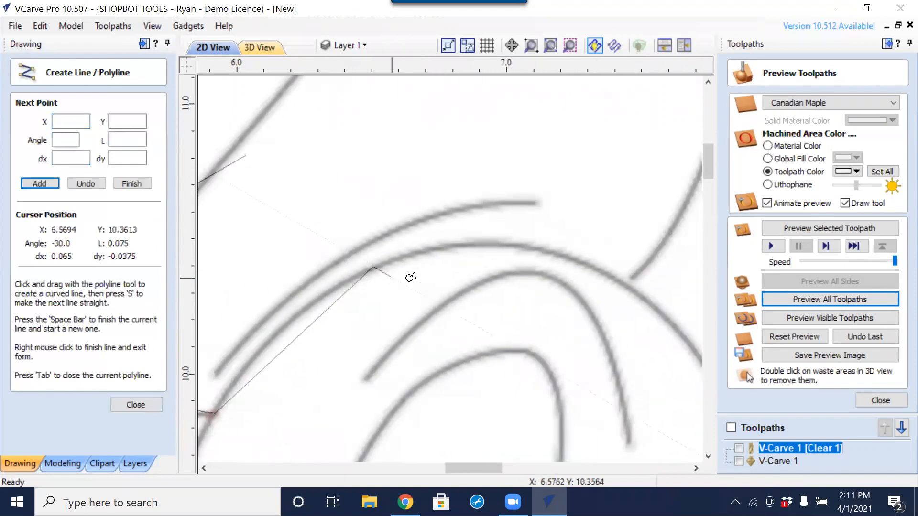
{"action": "left_click", "coordinate": [560, 251]}
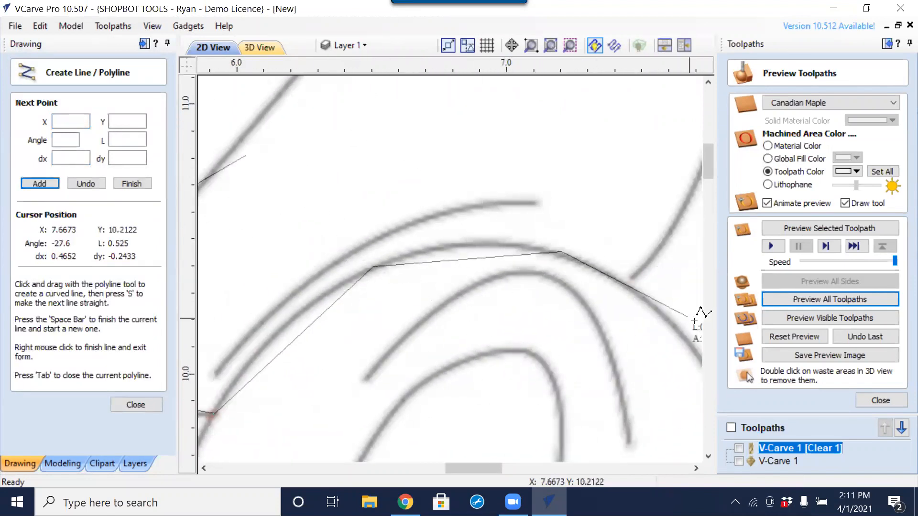
{"action": "left_click", "coordinate": [683, 334]}
{"action": "middle_click_drag", "start_coordinate": [661, 348], "coordinate": [451, 216]}
{"action": "scroll", "coordinate": [454, 220], "scroll_direction": "down", "scroll_amount": 5}
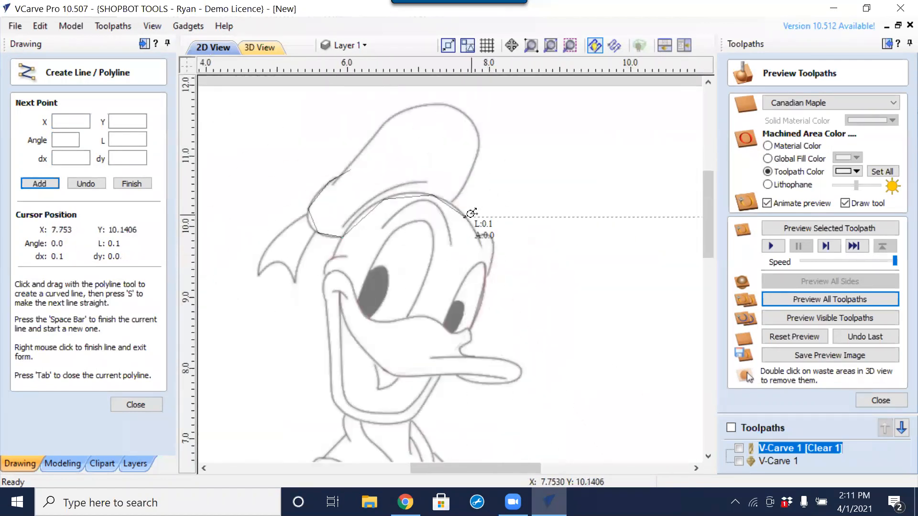
{"action": "right_click", "coordinate": [471, 214]}
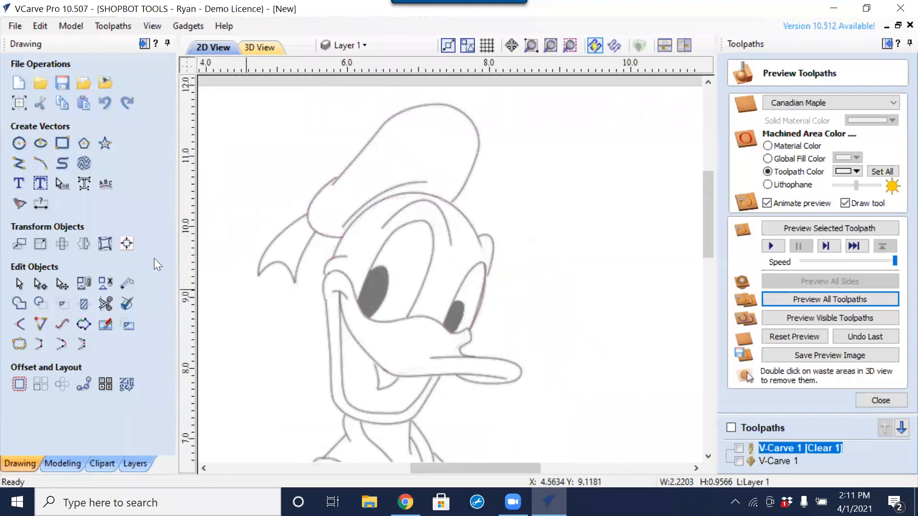
Begin a fresh polyline on the hat, starting inside the crown and placing points around the rear lobe to the head outline.
{"action": "middle_click_drag", "start_coordinate": [412, 219], "coordinate": [433, 332]}
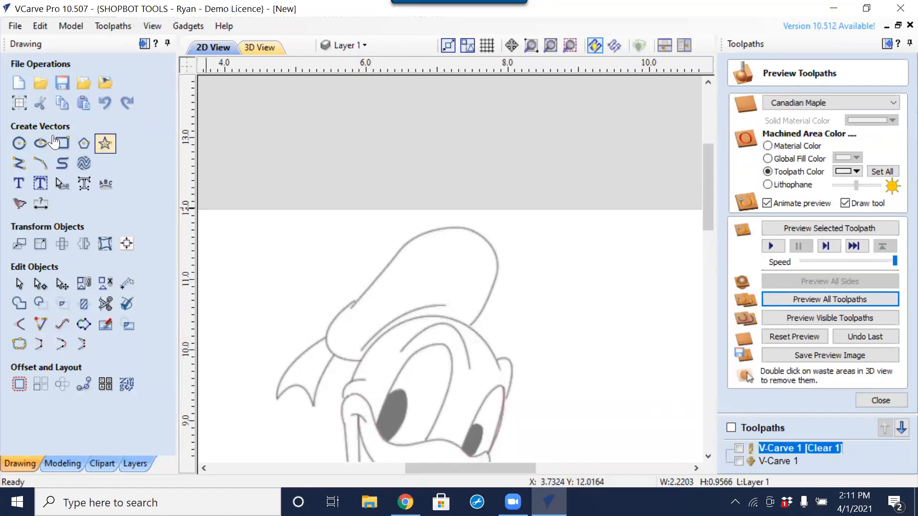
{"action": "left_click", "coordinate": [20, 163]}
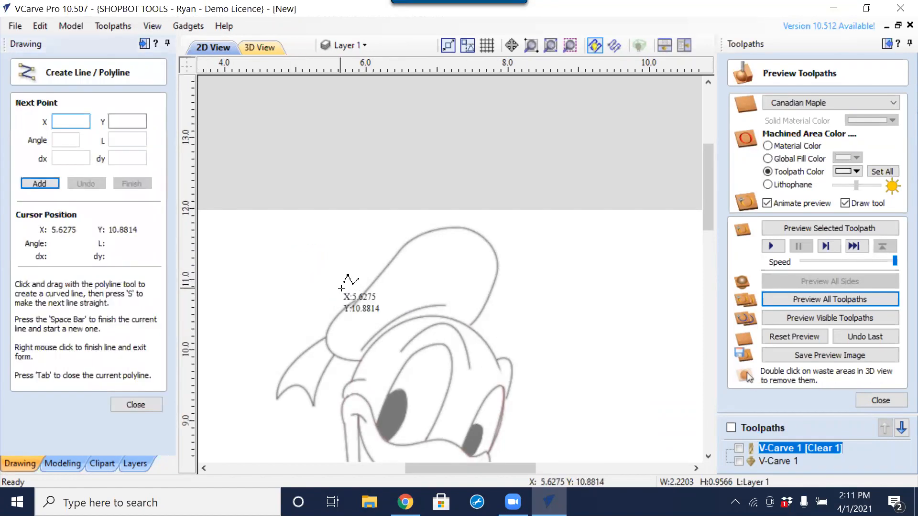
{"action": "scroll", "coordinate": [363, 315], "scroll_direction": "up", "scroll_amount": 2}
{"action": "scroll", "coordinate": [420, 311], "scroll_direction": "up", "scroll_amount": 2}
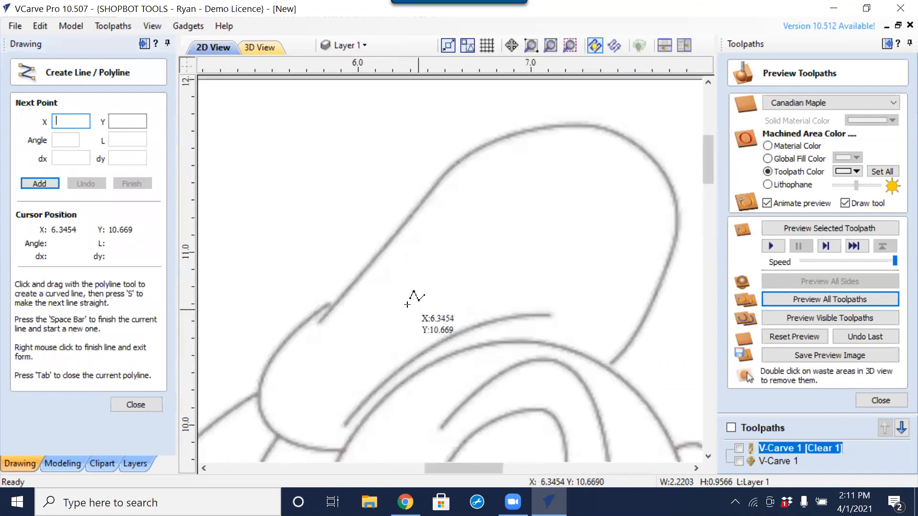
{"action": "left_click", "coordinate": [379, 275]}
{"action": "left_click", "coordinate": [288, 334]}
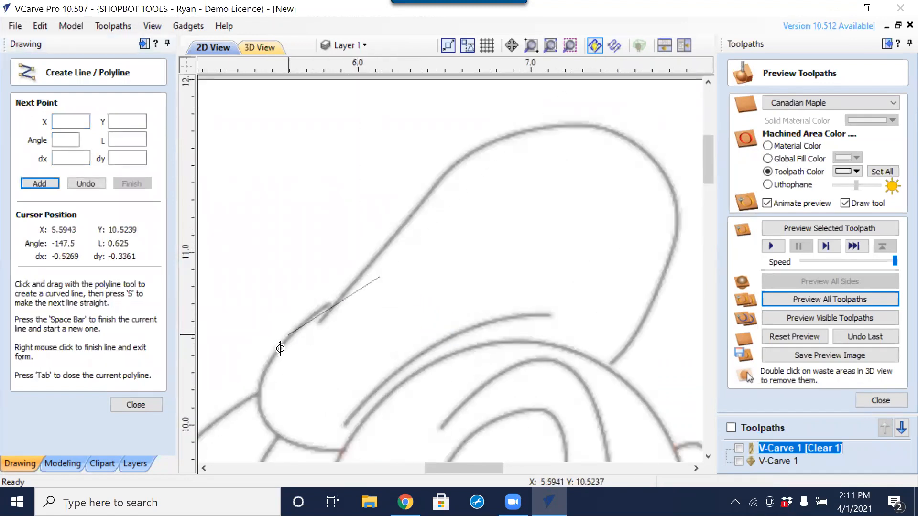
{"action": "left_click", "coordinate": [260, 407]}
{"action": "left_click", "coordinate": [313, 449]}
{"action": "left_click", "coordinate": [345, 449]}
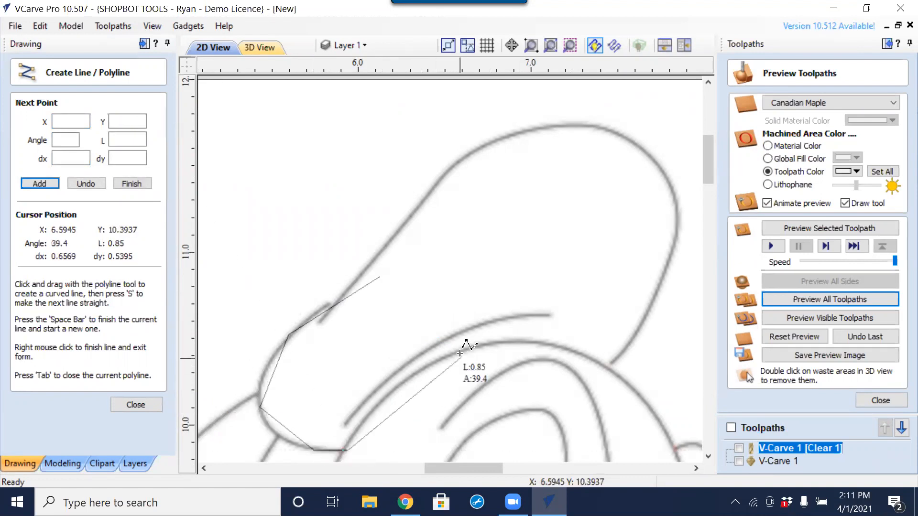
Extend the hat polyline along the head's upper curve to the front corner of the hat.
{"action": "left_click", "coordinate": [440, 359]}
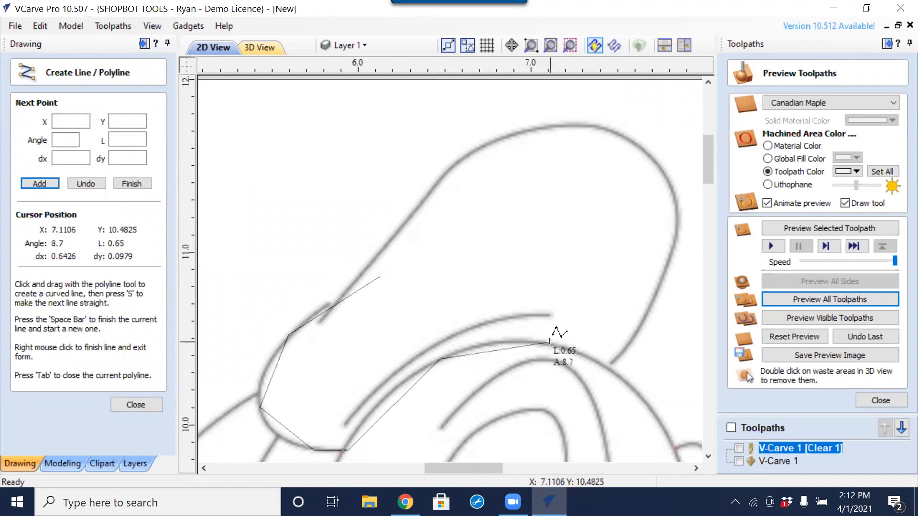
{"action": "left_click", "coordinate": [554, 345]}
{"action": "left_click", "coordinate": [608, 367]}
Trace the polyline around the hat's front and crown, down its back past the starting segment, and finish the line.
{"action": "left_click", "coordinate": [643, 318]}
{"action": "left_click", "coordinate": [679, 213]}
{"action": "left_click", "coordinate": [629, 138]}
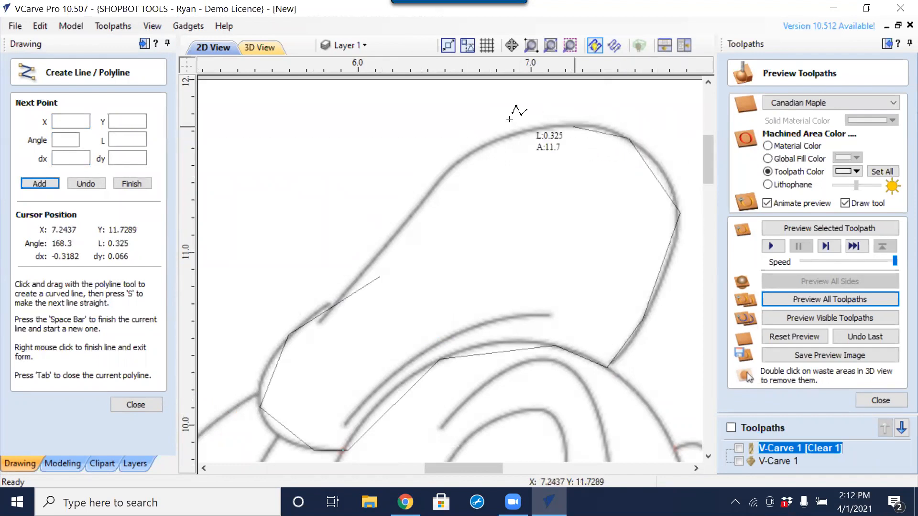
{"action": "left_click", "coordinate": [502, 138]}
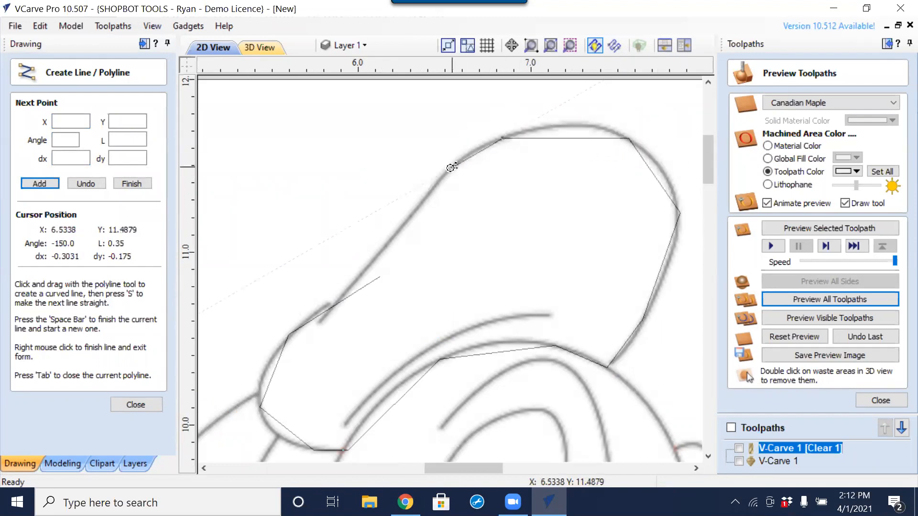
{"action": "left_click_drag", "start_coordinate": [450, 167], "coordinate": [447, 169]}
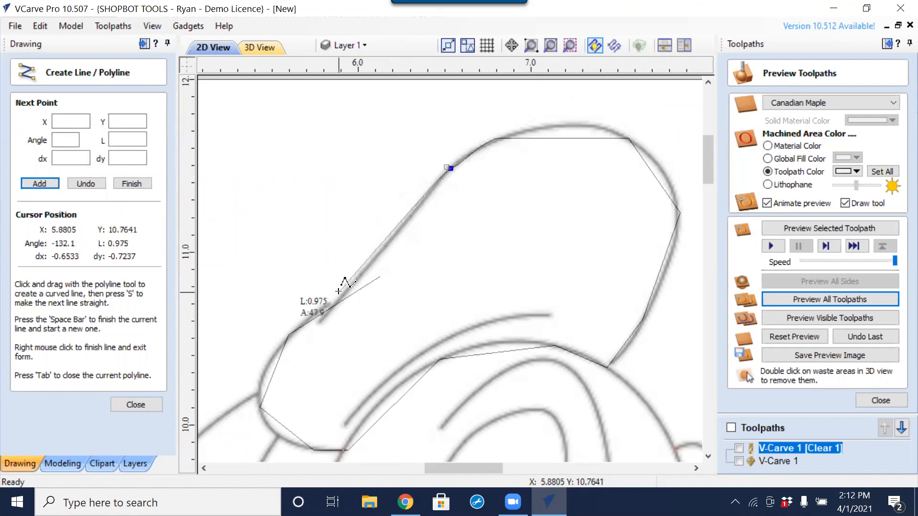
{"action": "left_click", "coordinate": [296, 348]}
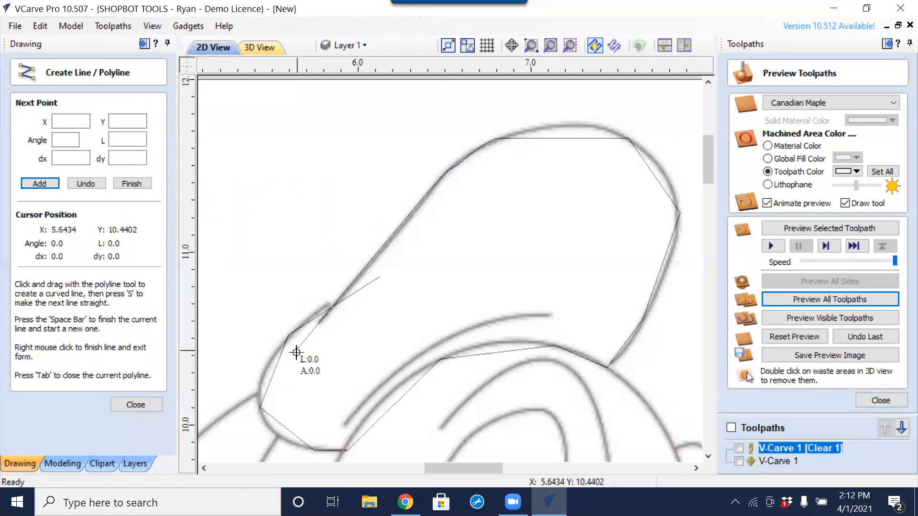
{"action": "right_click", "coordinate": [319, 380]}
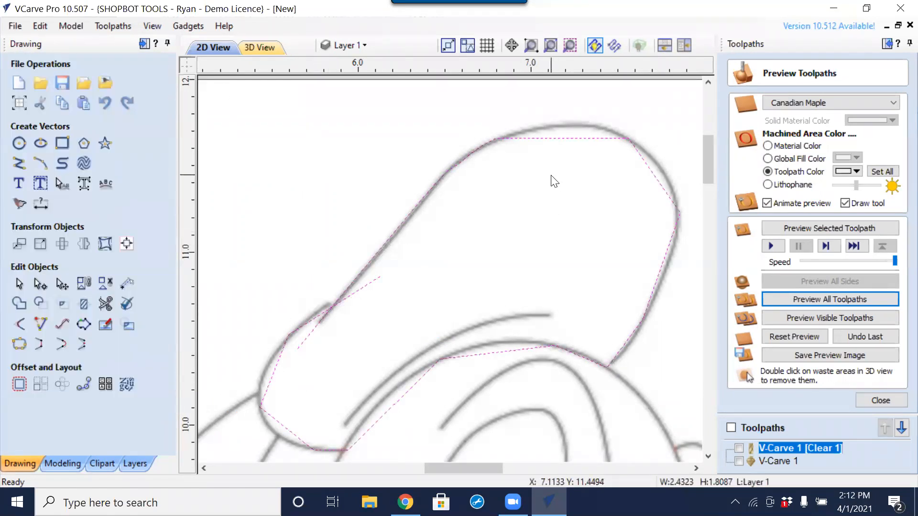
Enter node editing on the hat polyline and adjust the curve handles of the upper back node to follow the bitmap outline.
{"action": "key", "text": "n"}
{"action": "scroll", "coordinate": [479, 159], "scroll_direction": "up", "scroll_amount": 4}
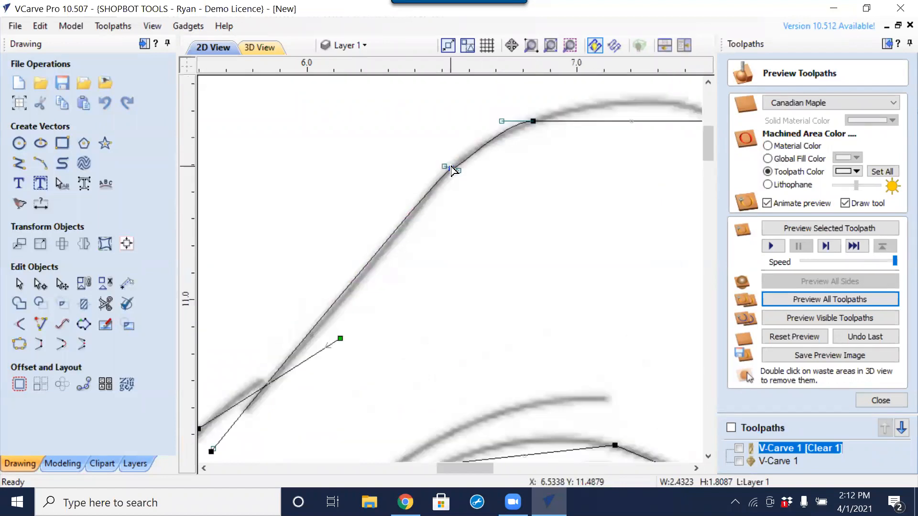
{"action": "left_click", "coordinate": [471, 177]}
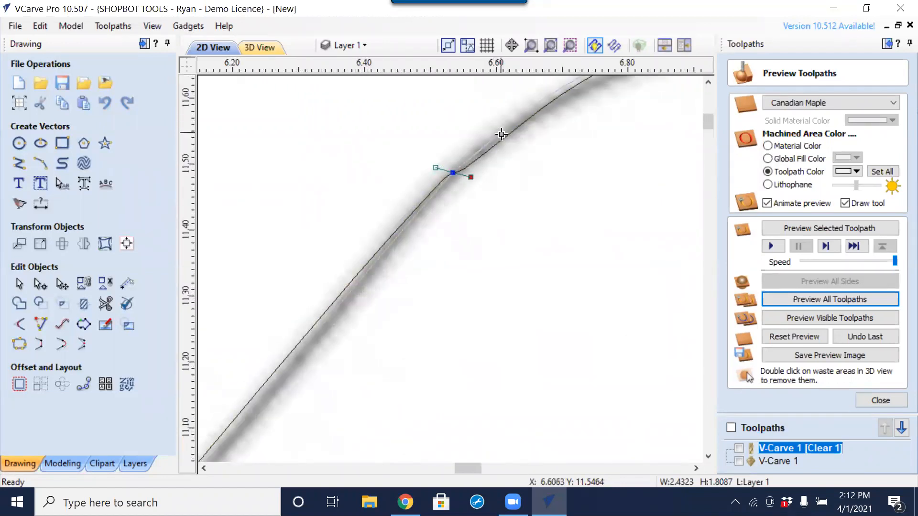
{"action": "scroll", "coordinate": [417, 224], "scroll_direction": "down", "scroll_amount": 4}
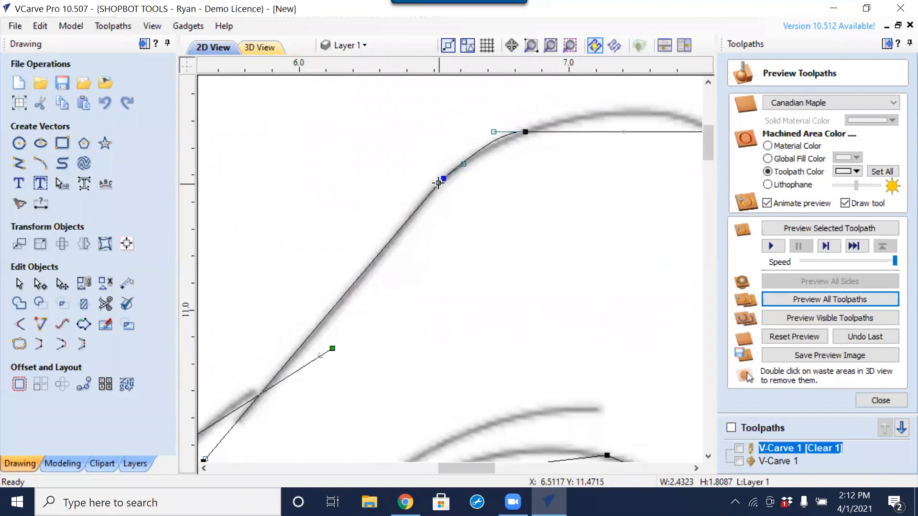
{"action": "left_click_drag", "start_coordinate": [437, 183], "coordinate": [402, 214]}
{"action": "left_click_drag", "start_coordinate": [460, 163], "coordinate": [468, 153]}
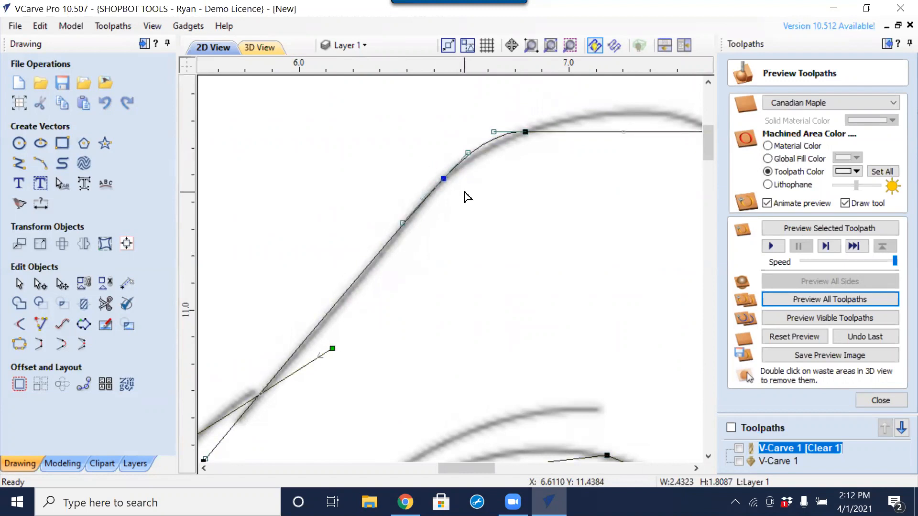
Smooth the polyline points along the hat's crown and front side into curves.
{"action": "scroll", "coordinate": [521, 214], "scroll_direction": "down", "scroll_amount": 3}
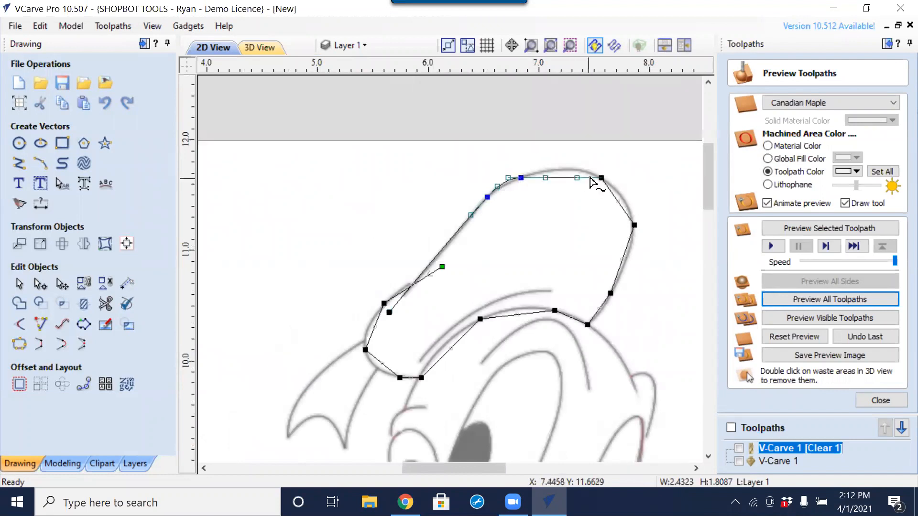
{"action": "key", "text": "s"}
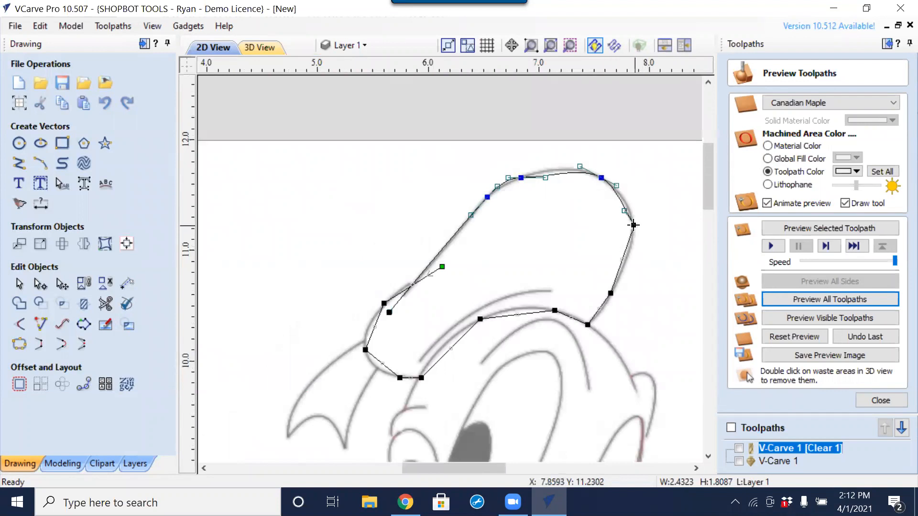
{"action": "key", "text": "s"}
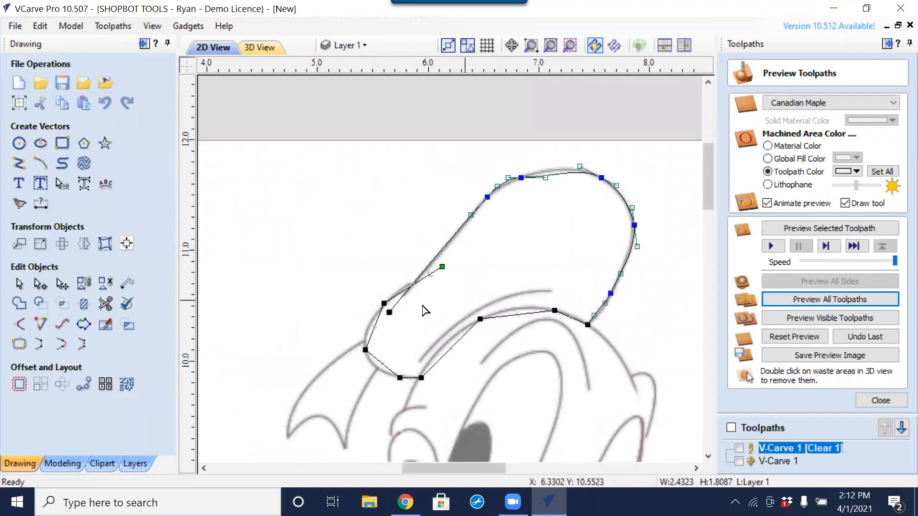
Smooth the points around the hat's rear lobe and the first point on the lower edge above the head.
{"action": "key", "text": "s"}
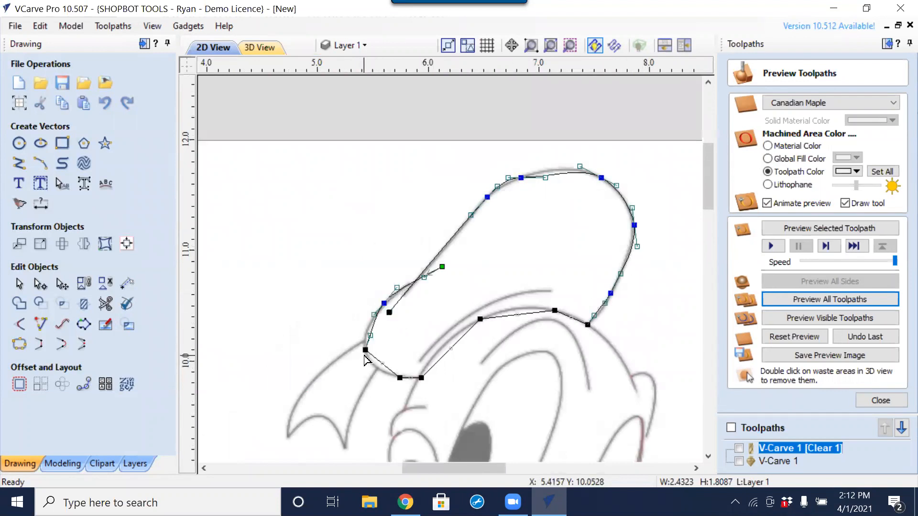
{"action": "key", "text": "s"}
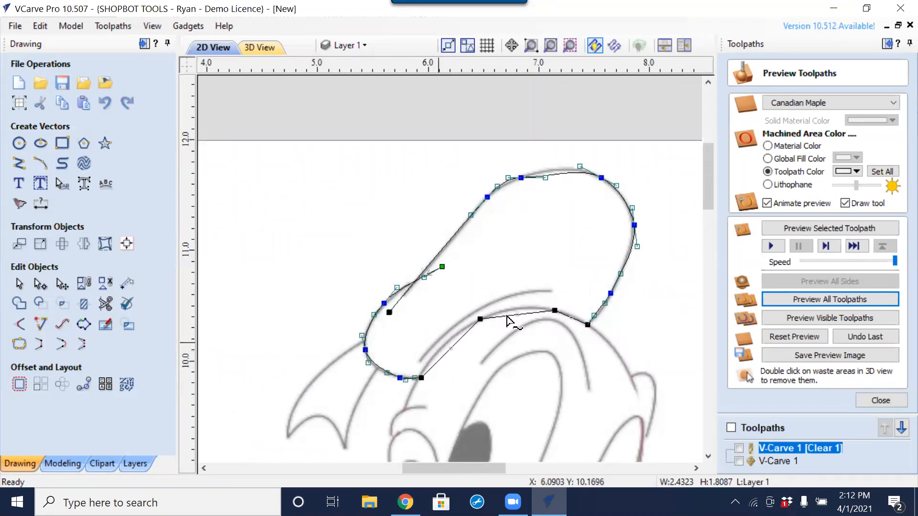
{"action": "right_click", "coordinate": [481, 319]}
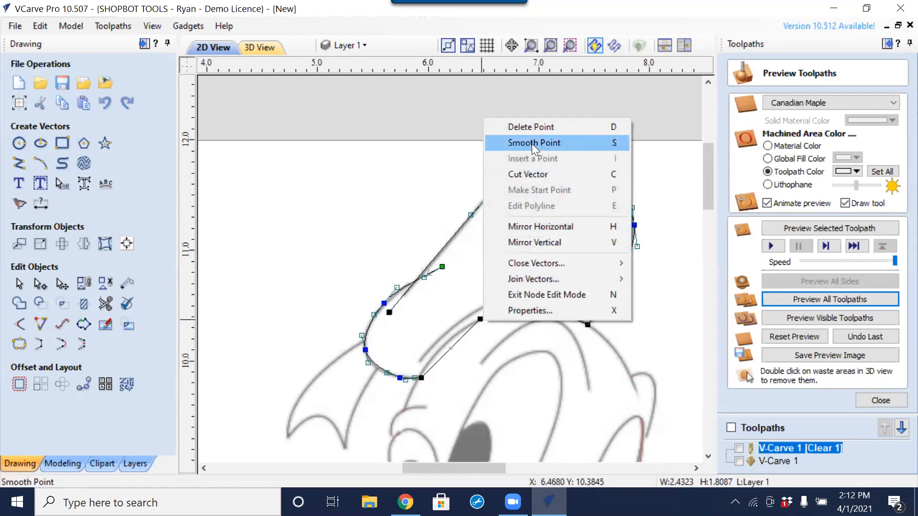
{"action": "left_click", "coordinate": [609, 143]}
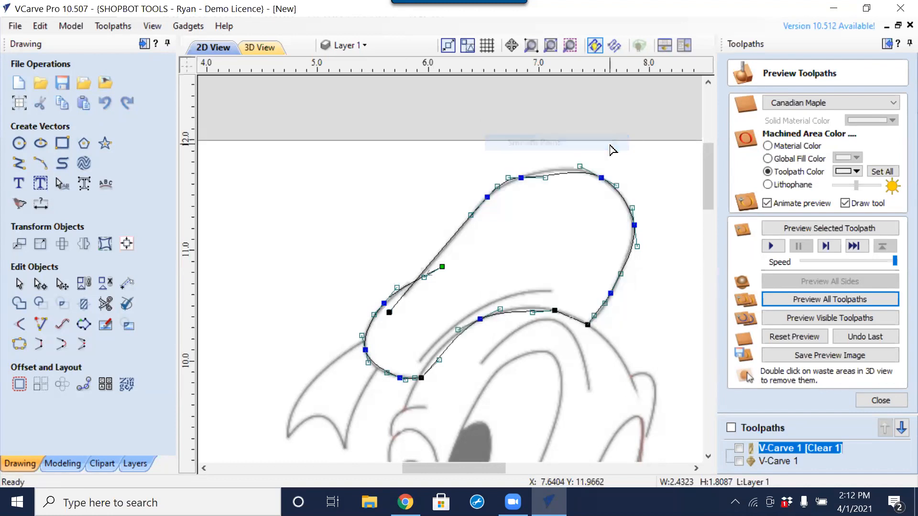
Smooth the front point on the hat's lower edge and adjust the curve spans along the crown and near the front corner.
{"action": "key", "text": "s"}
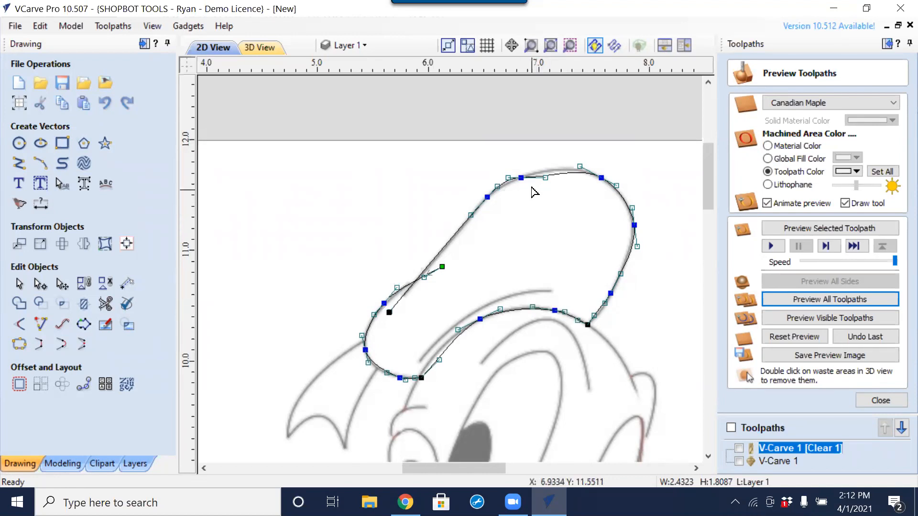
{"action": "scroll", "coordinate": [554, 173], "scroll_direction": "up", "scroll_amount": 2}
{"action": "left_click_drag", "start_coordinate": [558, 170], "coordinate": [562, 154]}
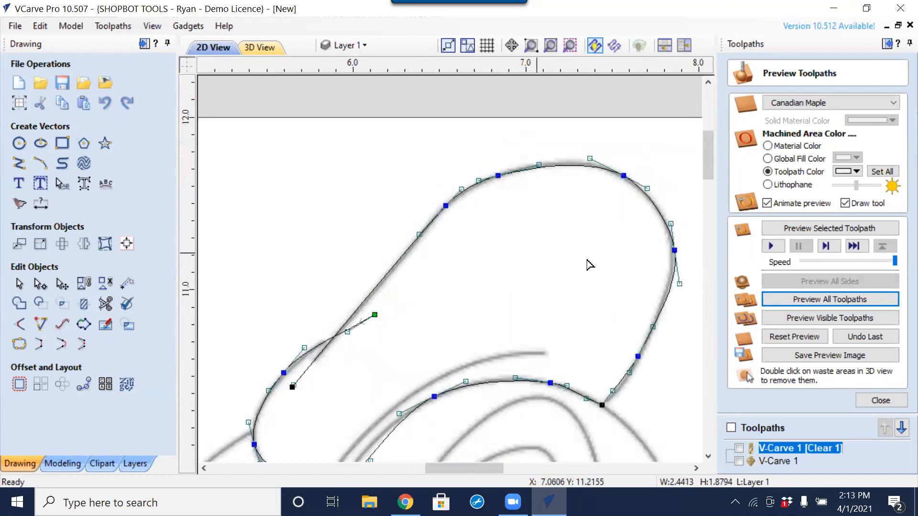
{"action": "scroll", "coordinate": [660, 395], "scroll_direction": "up", "scroll_amount": 3}
{"action": "left_click_drag", "start_coordinate": [562, 385], "coordinate": [573, 396]}
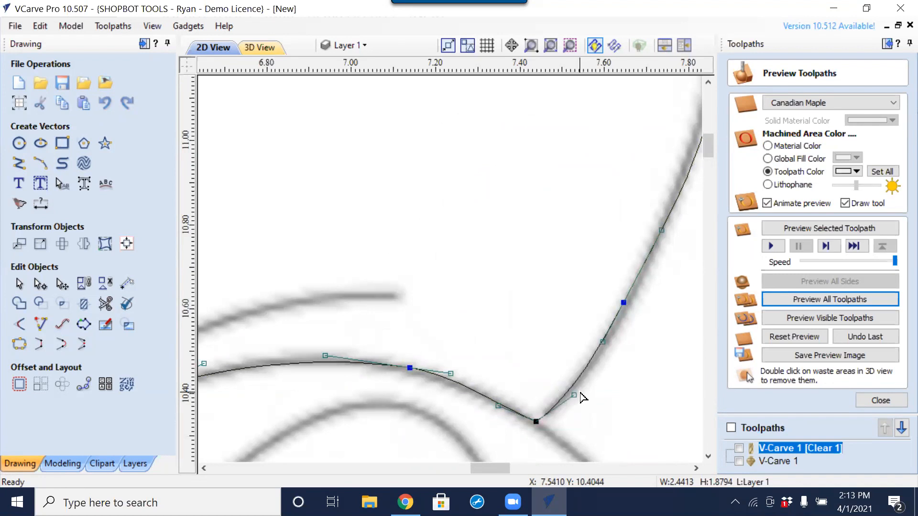
{"action": "scroll", "coordinate": [549, 321], "scroll_direction": "down", "scroll_amount": 3}
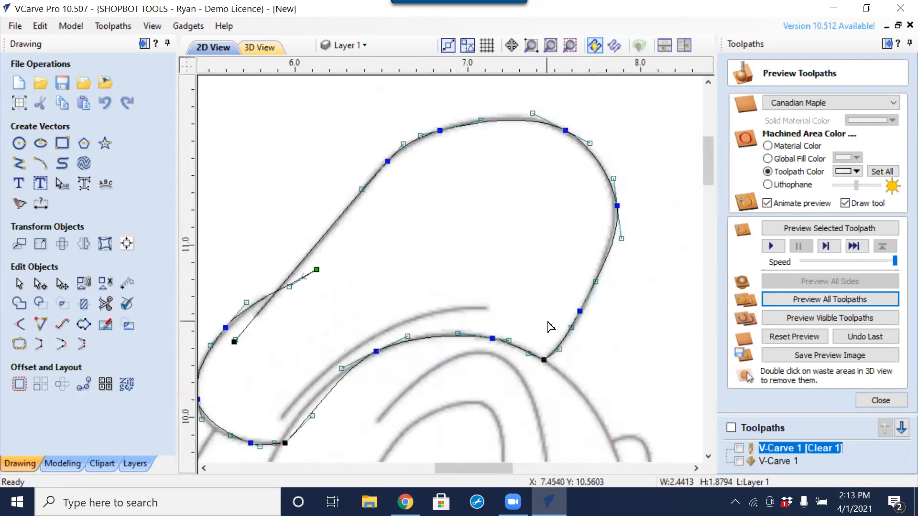
{"action": "middle_click_drag", "start_coordinate": [382, 285], "coordinate": [529, 235]}
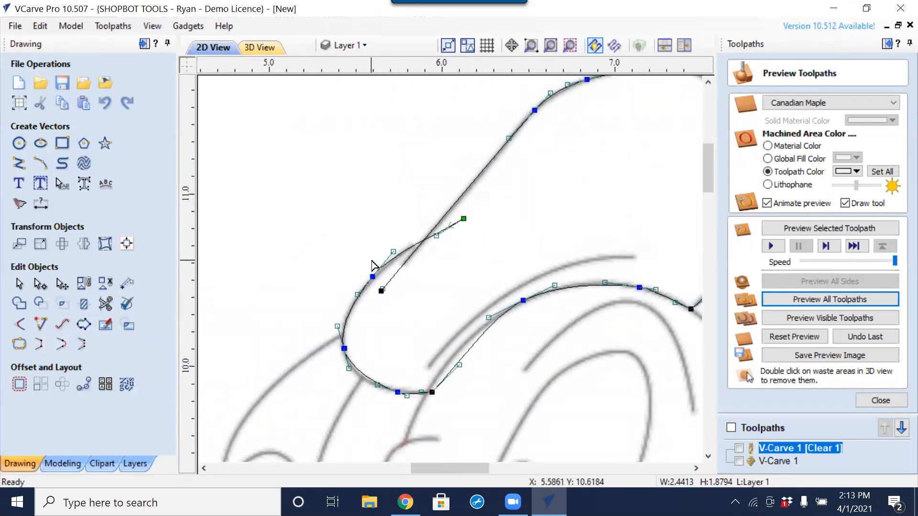
{"action": "left_click", "coordinate": [301, 253]}
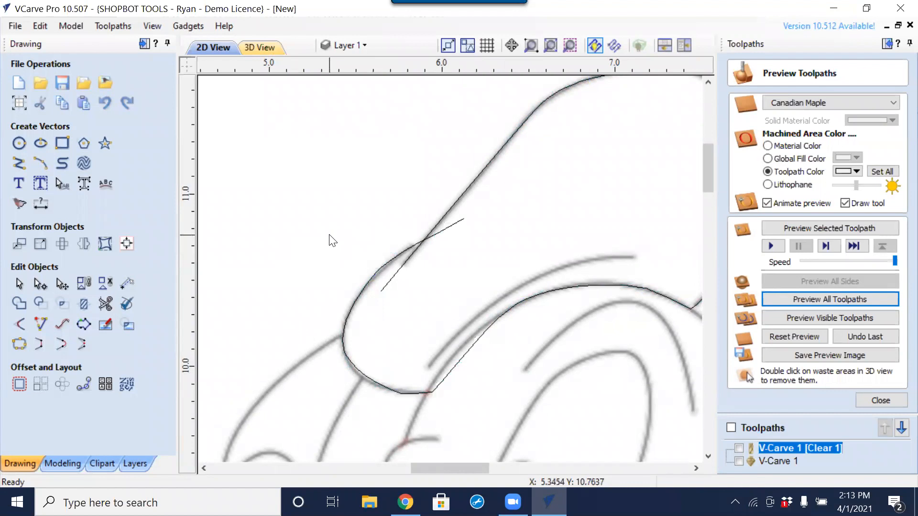
Trim the two overlapping line ends where the hat polyline crosses itself at the back.
{"action": "left_click", "coordinate": [105, 303]}
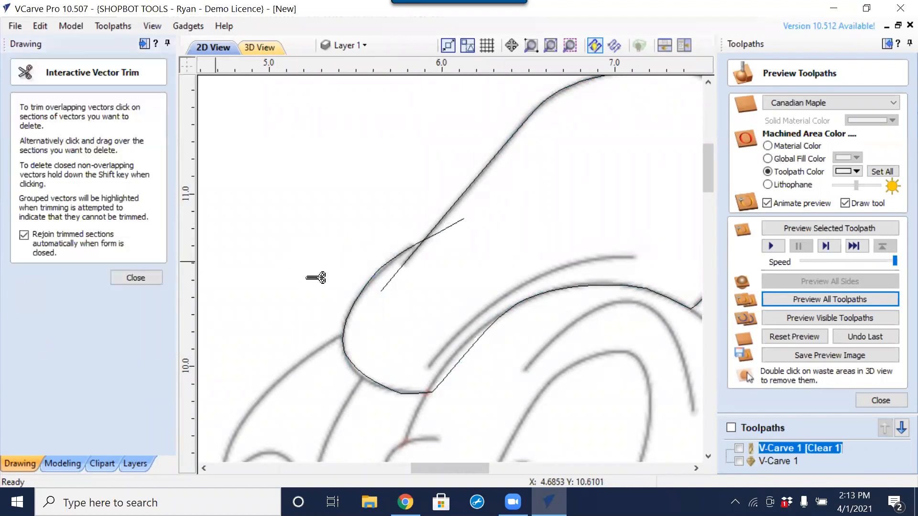
{"action": "left_click", "coordinate": [454, 225]}
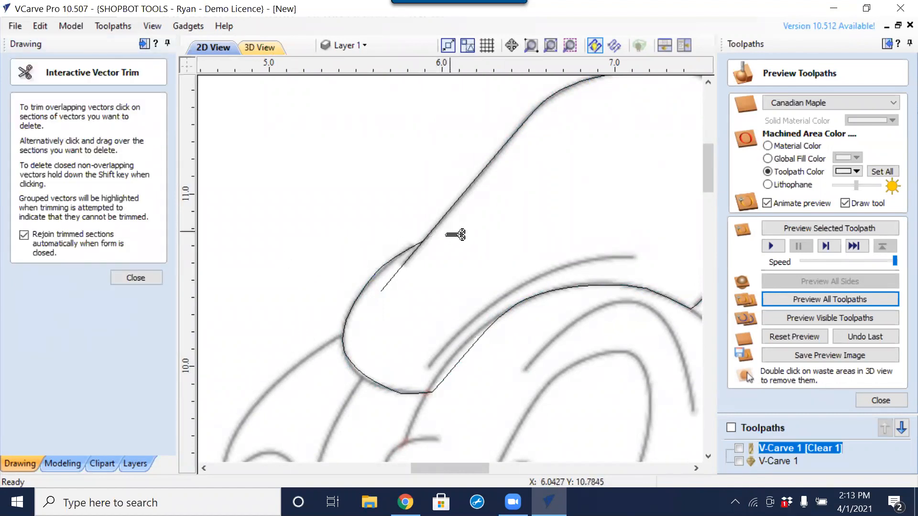
{"action": "left_click", "coordinate": [403, 265]}
{"action": "key", "text": "Escape"}
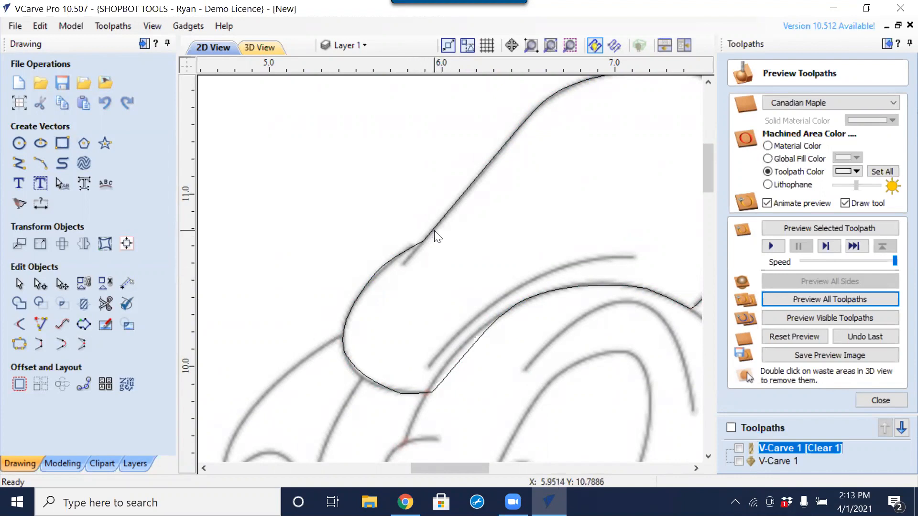
Start a polyline inside the hat's rear lobe and trace the ribbon's outer edge down to its far tip.
{"action": "scroll", "coordinate": [431, 320], "scroll_direction": "down", "scroll_amount": 2}
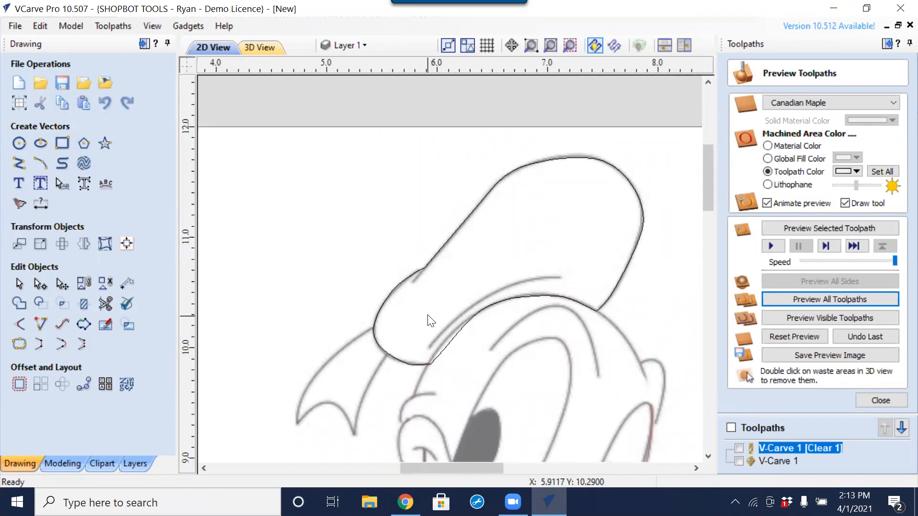
{"action": "left_click", "coordinate": [19, 163]}
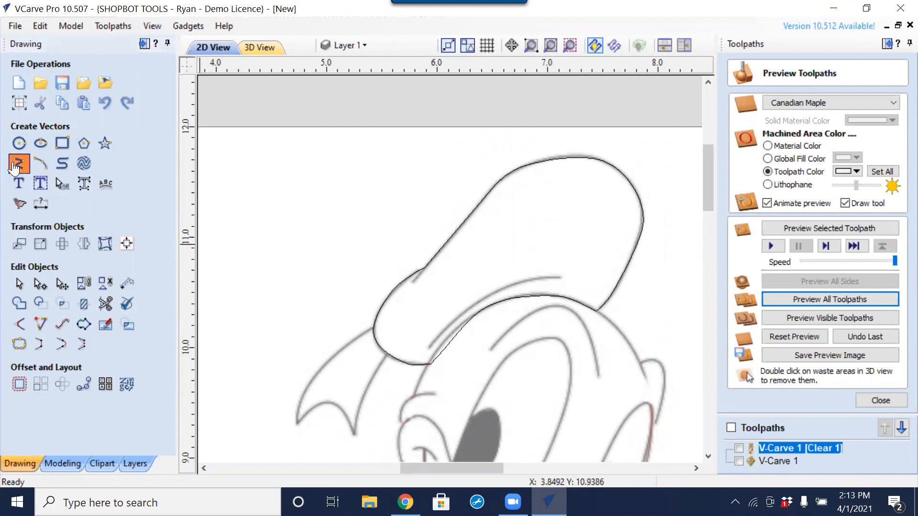
{"action": "mouse_move", "coordinate": [390, 349]}
{"action": "middle_mouse_down"}
{"action": "mouse_move", "coordinate": [382, 323]}
{"action": "mouse_move", "coordinate": [430, 251]}
{"action": "middle_mouse_up"}
{"action": "scroll", "coordinate": [427, 222], "scroll_direction": "up", "scroll_amount": 2}
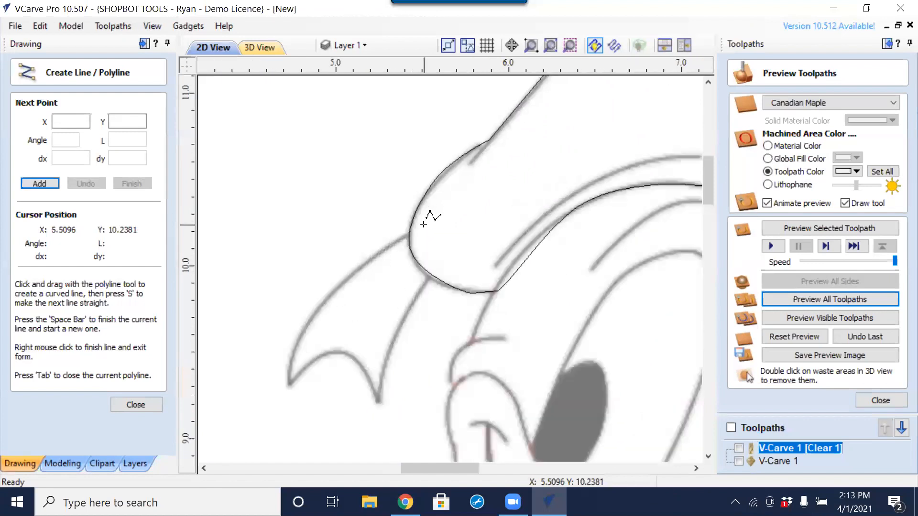
{"action": "left_click", "coordinate": [432, 223]}
{"action": "left_click", "coordinate": [316, 301]}
{"action": "left_click", "coordinate": [258, 385]}
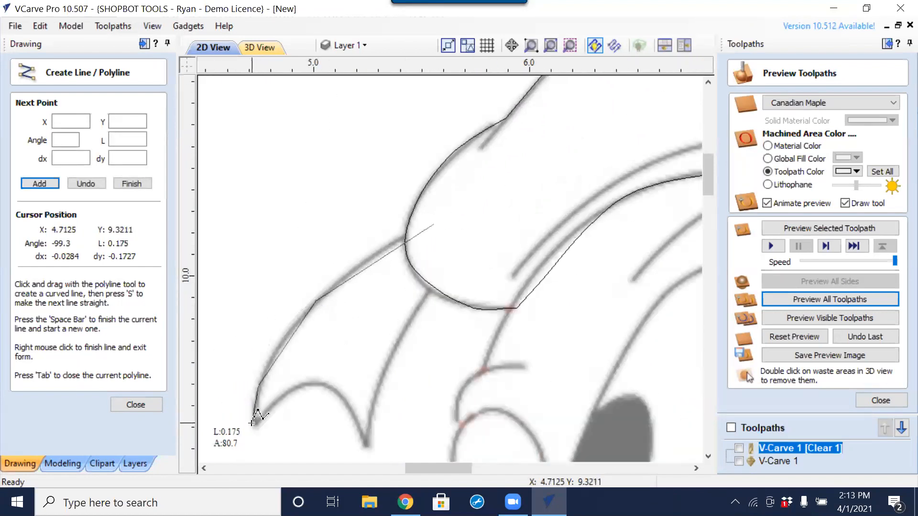
{"action": "left_click", "coordinate": [255, 422]}
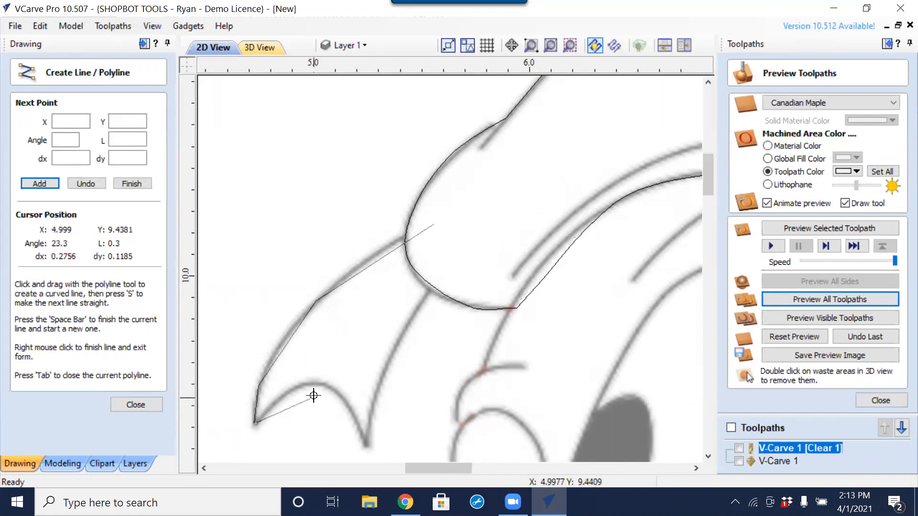
Continue the polyline along the ribbon's notched end and inner edge, end it inside the hat outline, and finish the line.
{"action": "left_click", "coordinate": [298, 385]}
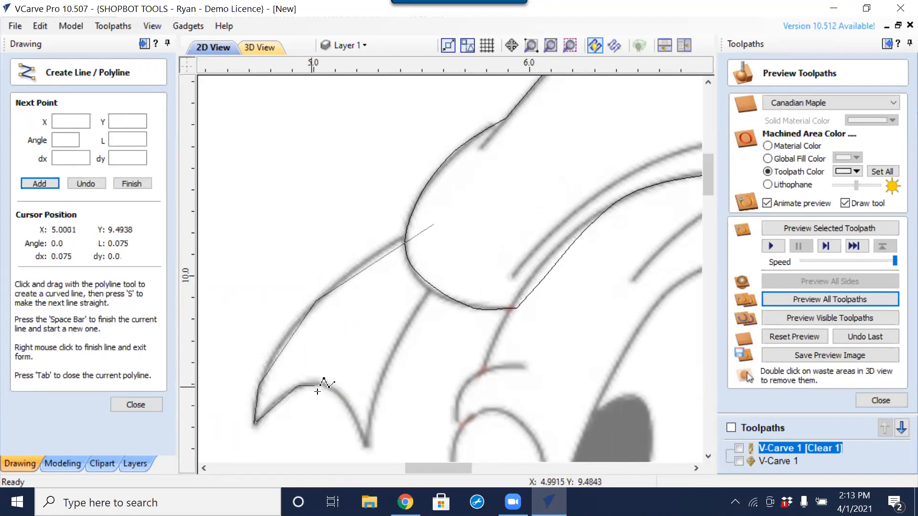
{"action": "left_click", "coordinate": [348, 402]}
{"action": "left_click", "coordinate": [366, 447]}
{"action": "left_click", "coordinate": [391, 355]}
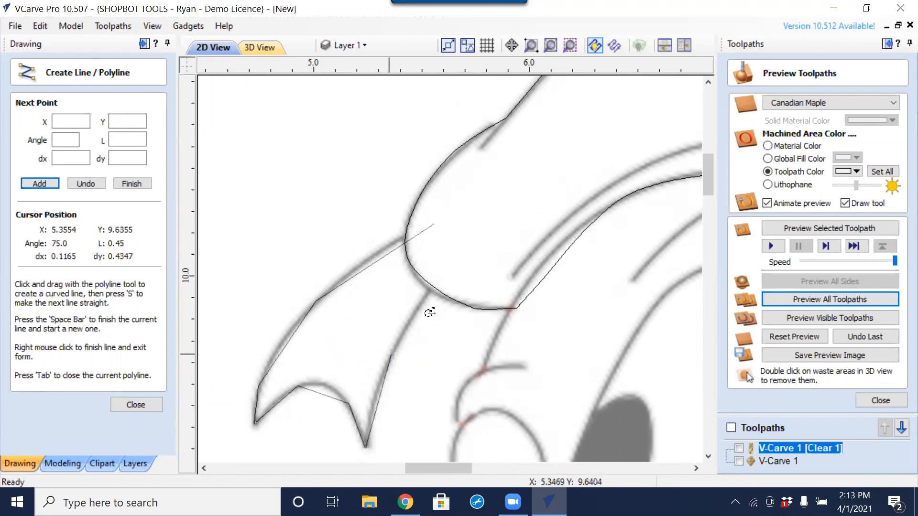
{"action": "left_click", "coordinate": [450, 260]}
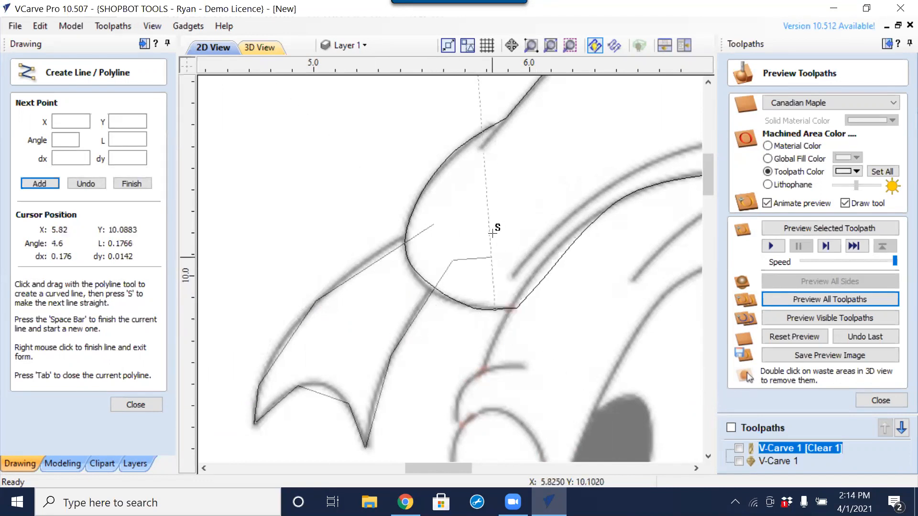
{"action": "left_click", "coordinate": [427, 201]}
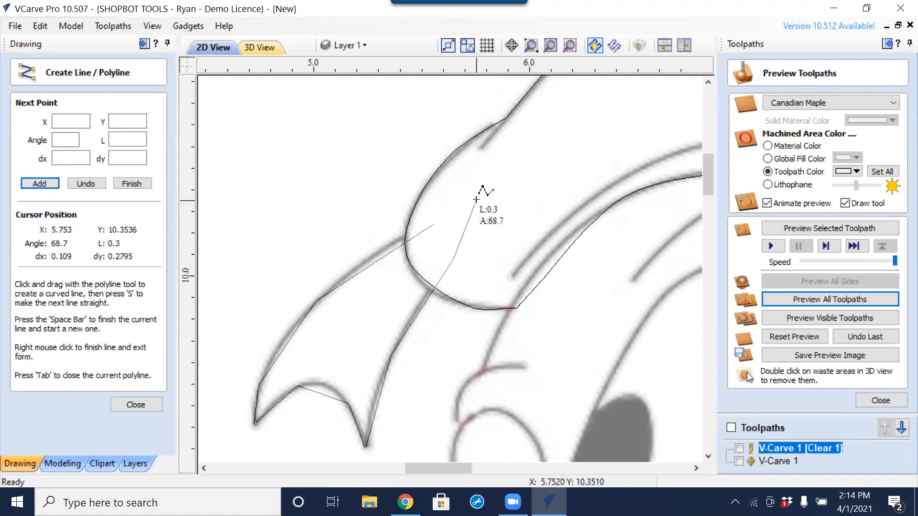
{"action": "right_click", "coordinate": [476, 200]}
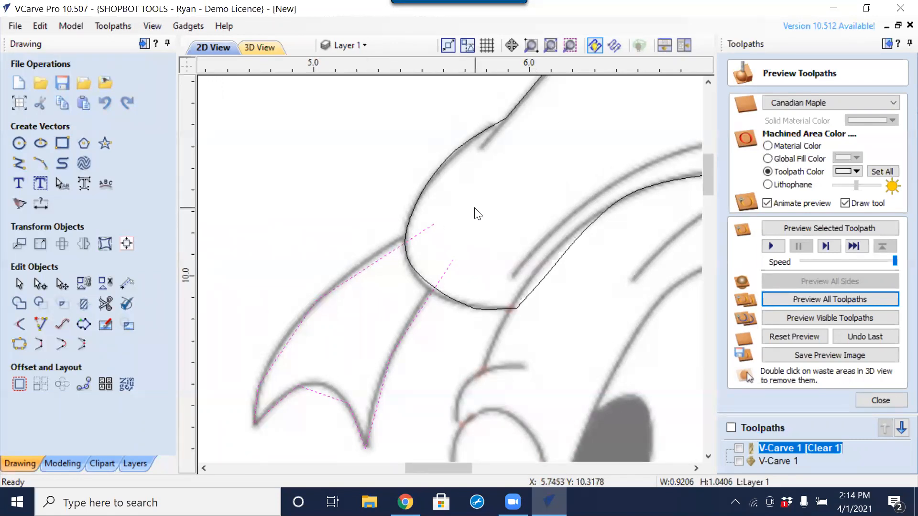
Enter node editing on the ribbon polyline and smooth the points along its outer edge and notched end into curves.
{"action": "double_click", "coordinate": [379, 261]}
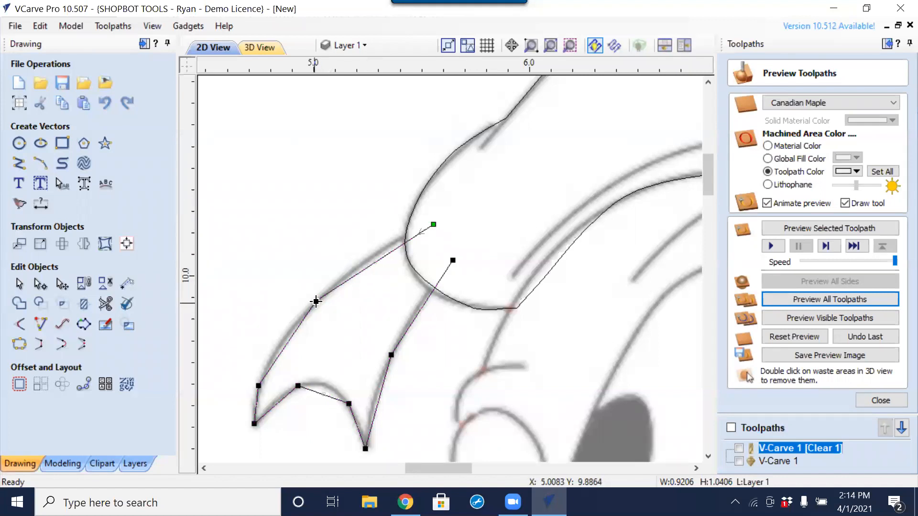
{"action": "key", "text": "s"}
{"action": "left_click_drag", "start_coordinate": [398, 248], "coordinate": [384, 248]}
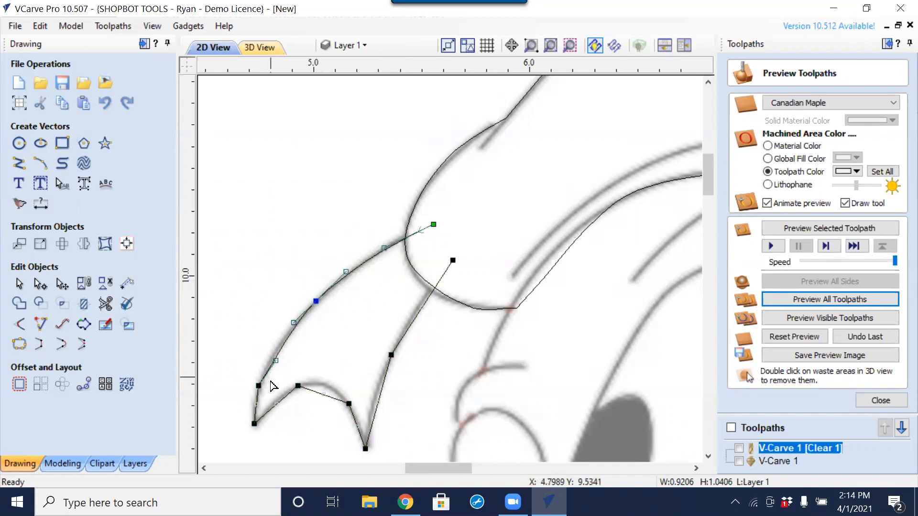
{"action": "key", "text": "s"}
{"action": "key", "text": "s"}
{"action": "key", "text": "s"}
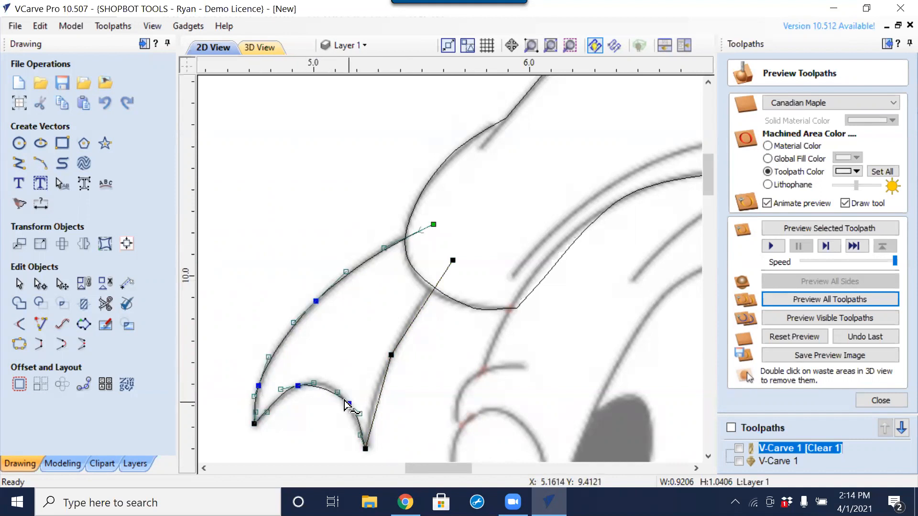
Adjust the notch's curve handle, then smooth the point on the ribbon's inner edge and adjust its handle to follow the bitmap.
{"action": "left_click_drag", "start_coordinate": [337, 393], "coordinate": [369, 393]}
{"action": "key", "text": "s"}
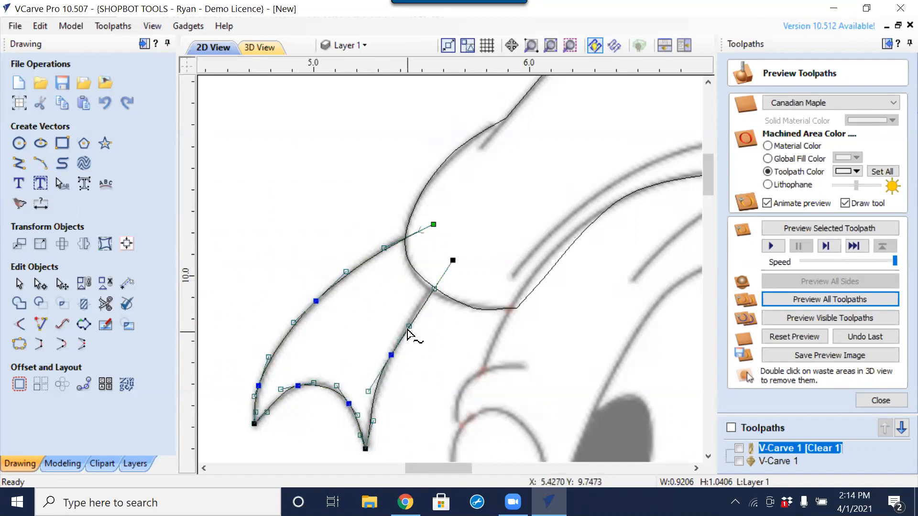
{"action": "left_click_drag", "start_coordinate": [433, 288], "coordinate": [421, 300]}
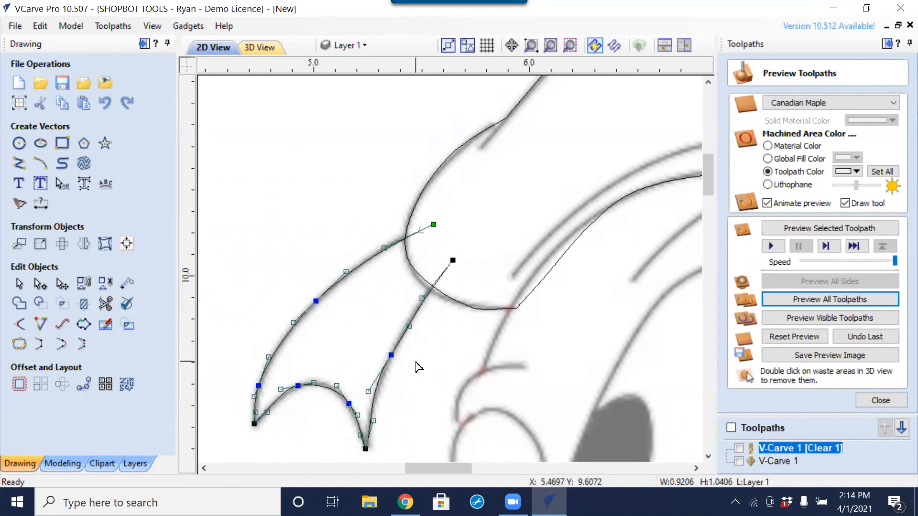
{"action": "left_click", "coordinate": [418, 366]}
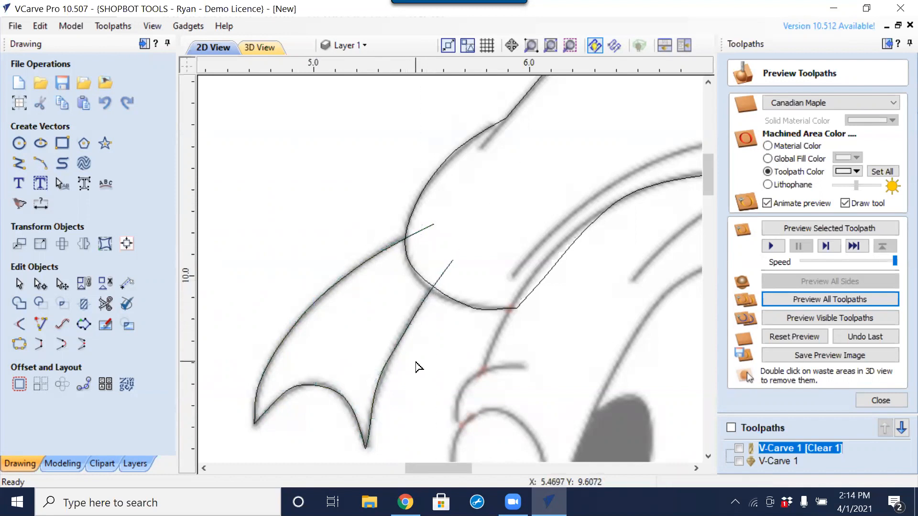
Edit the hat polyline's nodes, reshaping the rear lobe's underside and the lower edge above the head to match the bitmap.
{"action": "left_click", "coordinate": [447, 297]}
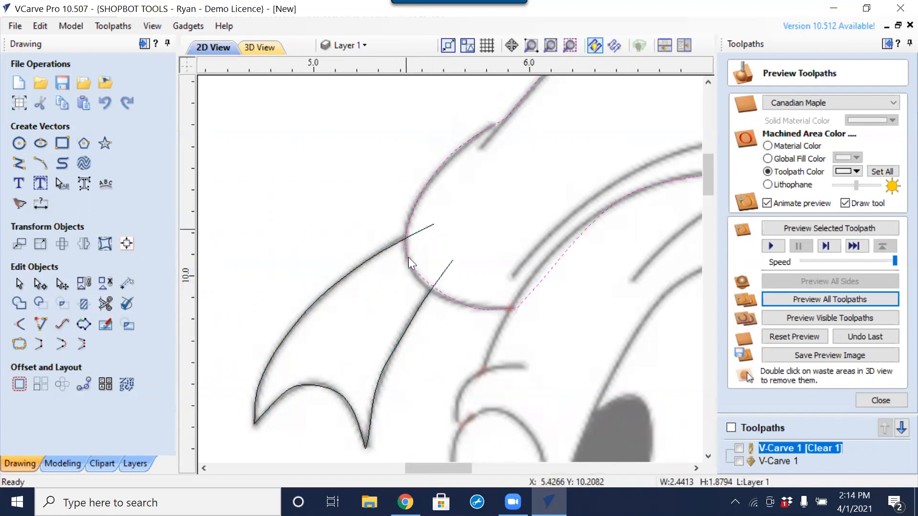
{"action": "double_click", "coordinate": [435, 288]}
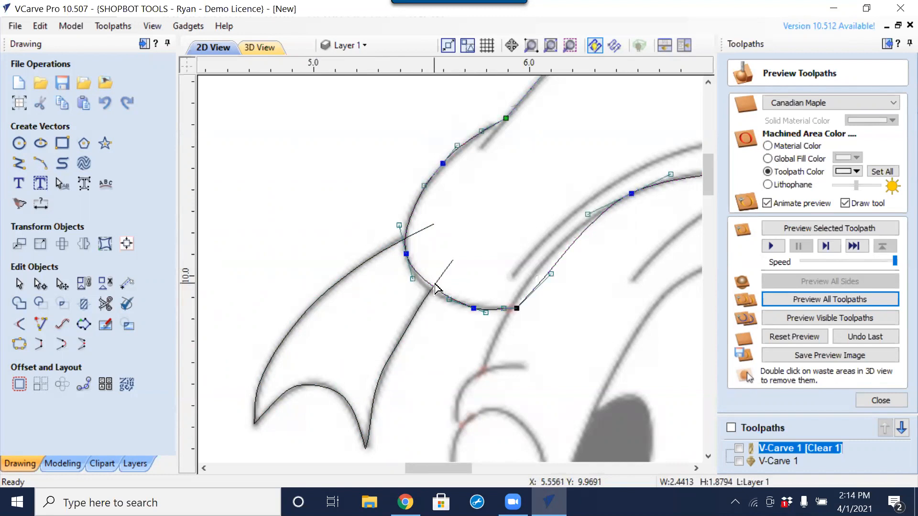
{"action": "left_click_drag", "start_coordinate": [449, 300], "coordinate": [439, 303]}
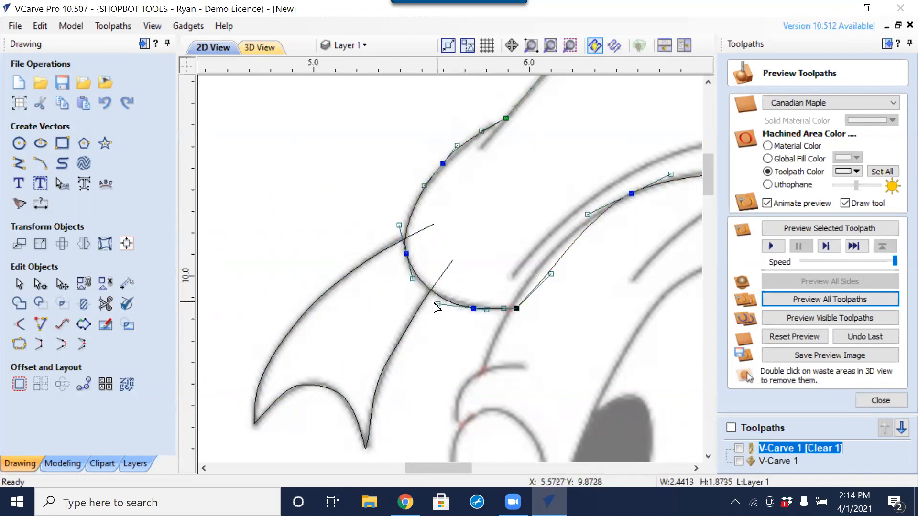
{"action": "scroll", "coordinate": [438, 303], "scroll_direction": "up", "scroll_amount": 1}
{"action": "left_click_drag", "start_coordinate": [580, 267], "coordinate": [558, 256]}
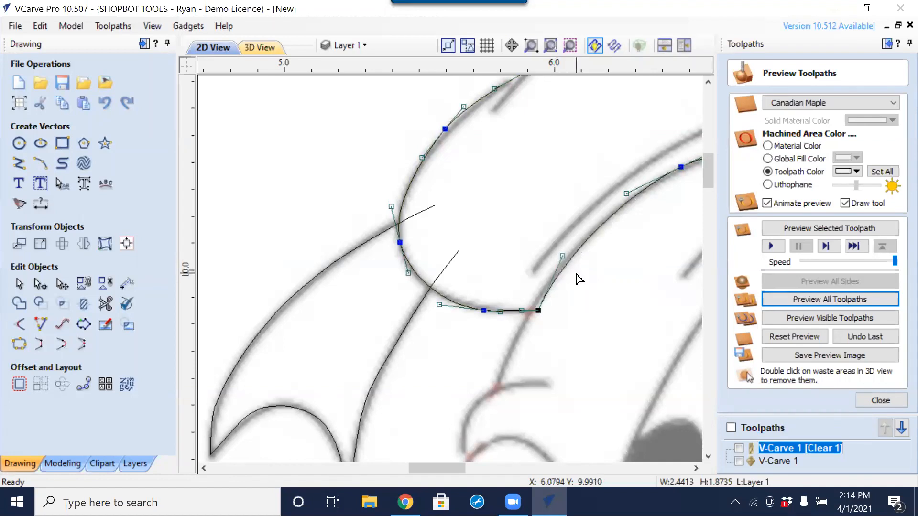
{"action": "scroll", "coordinate": [577, 277], "scroll_direction": "down", "scroll_amount": 4}
{"action": "middle_click_drag", "start_coordinate": [641, 257], "coordinate": [401, 316]}
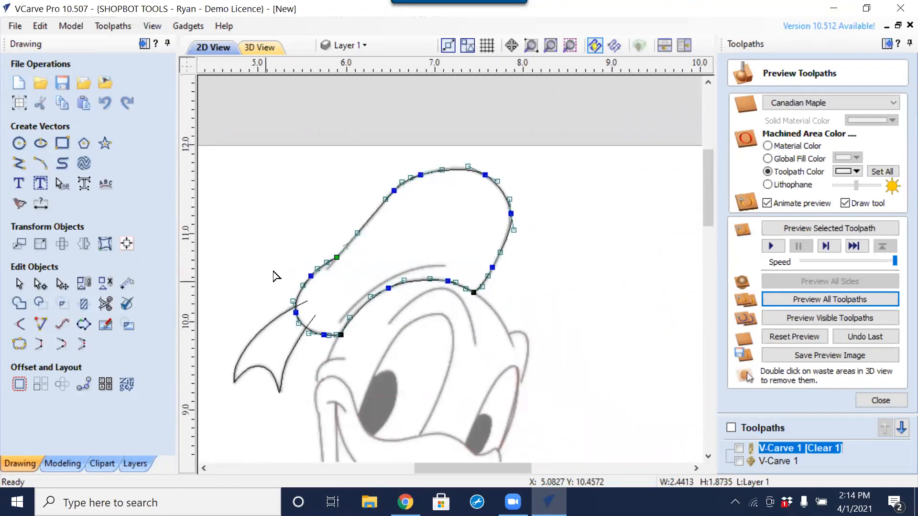
{"action": "left_click", "coordinate": [276, 275]}
{"action": "left_click", "coordinate": [329, 272]}
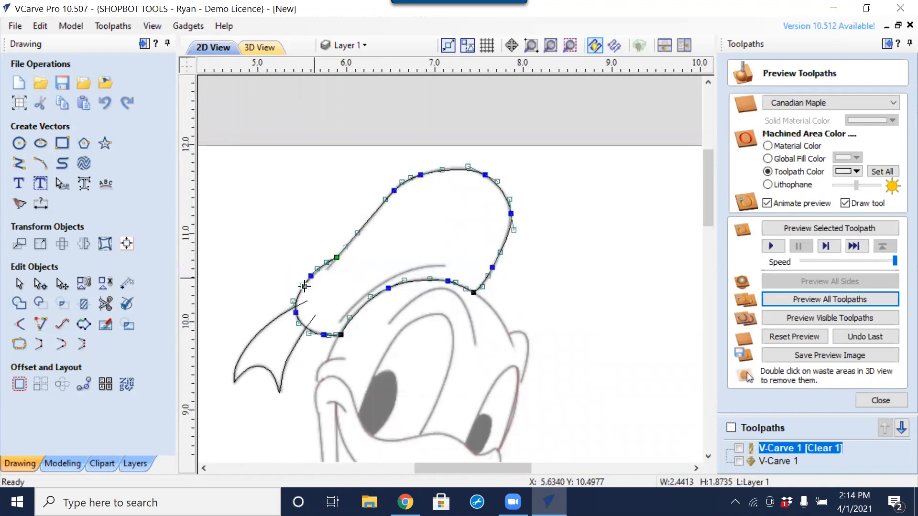
Show the ribbon polyline's nodes and examine how closely its curves follow the bitmap near the hat.
{"action": "left_click", "coordinate": [272, 318]}
{"action": "scroll", "coordinate": [309, 327], "scroll_direction": "up", "scroll_amount": 5}
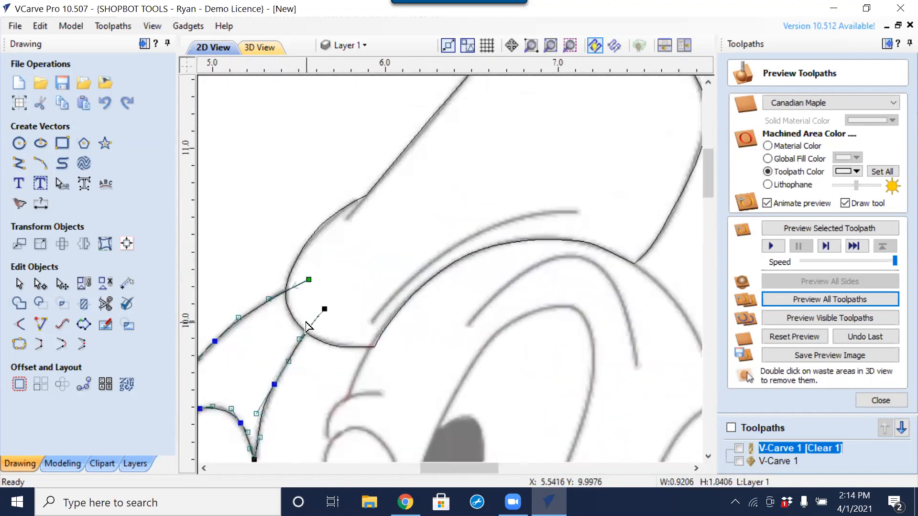
{"action": "middle_click_drag", "start_coordinate": [299, 321], "coordinate": [582, 237]}
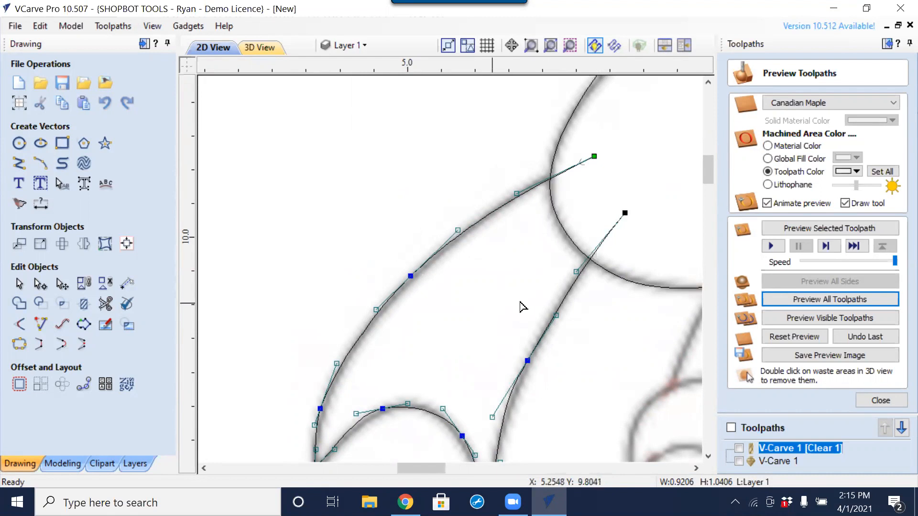
Nudge the hat polyline's corner node, where its rear lobe meets the head, left and down onto the bitmap's line junction.
{"action": "scroll", "coordinate": [525, 273], "scroll_direction": "down", "scroll_amount": 3}
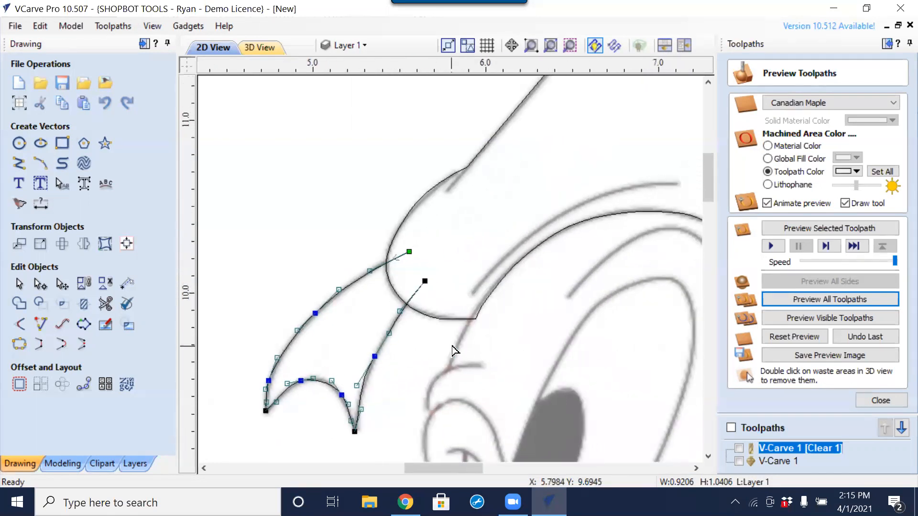
{"action": "scroll", "coordinate": [484, 330], "scroll_direction": "up", "scroll_amount": 3}
{"action": "left_click", "coordinate": [459, 308]}
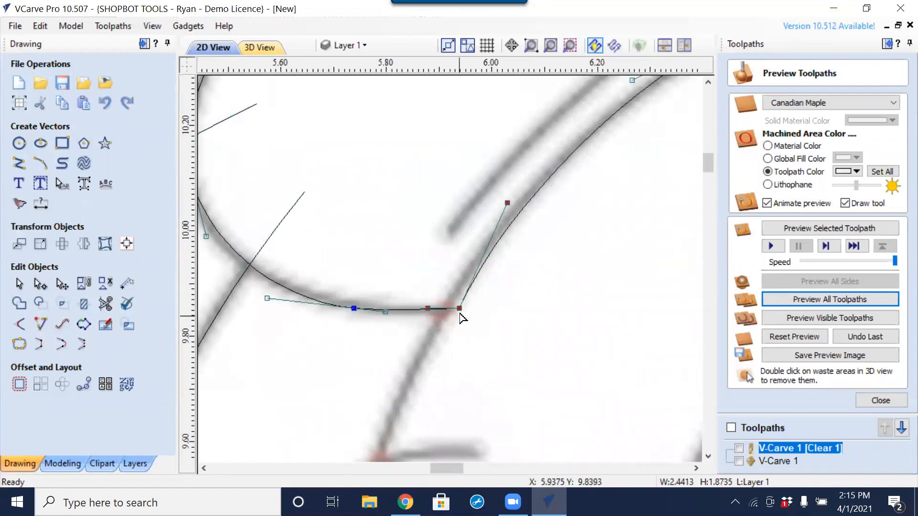
{"action": "key", "text": "Left"}
{"action": "key", "text": "Left"}
{"action": "key", "text": "Left"}
{"action": "key", "text": "Left"}
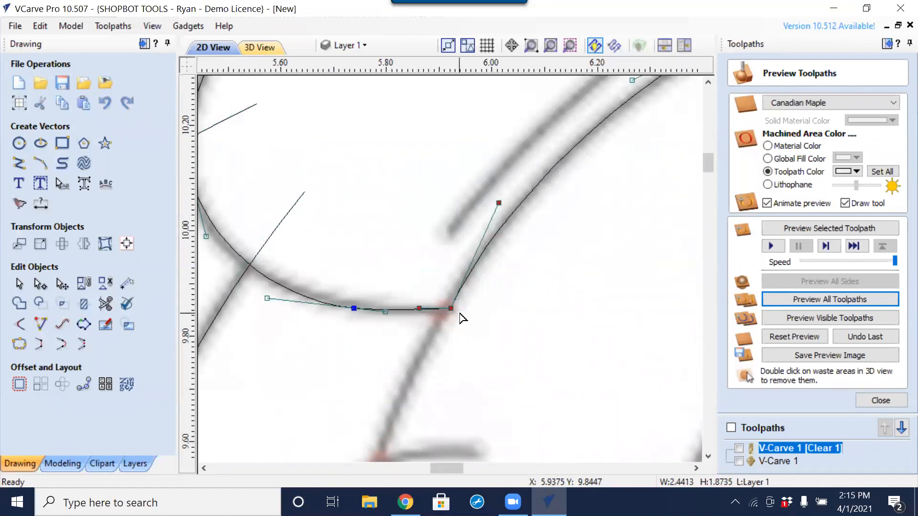
{"action": "scroll", "coordinate": [416, 316], "scroll_direction": "up", "scroll_amount": 2}
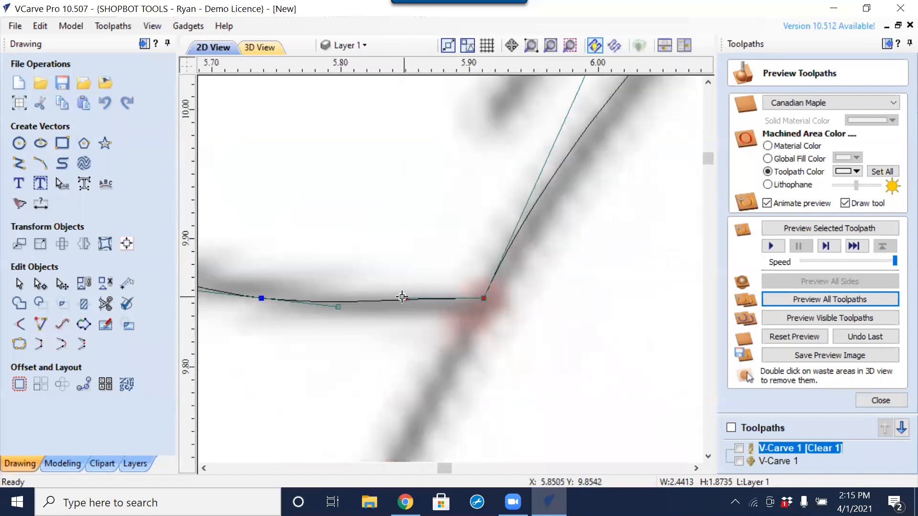
{"action": "key", "text": "Down"}
{"action": "key", "text": "Down"}
{"action": "key", "text": "Down"}
{"action": "key", "text": "Down"}
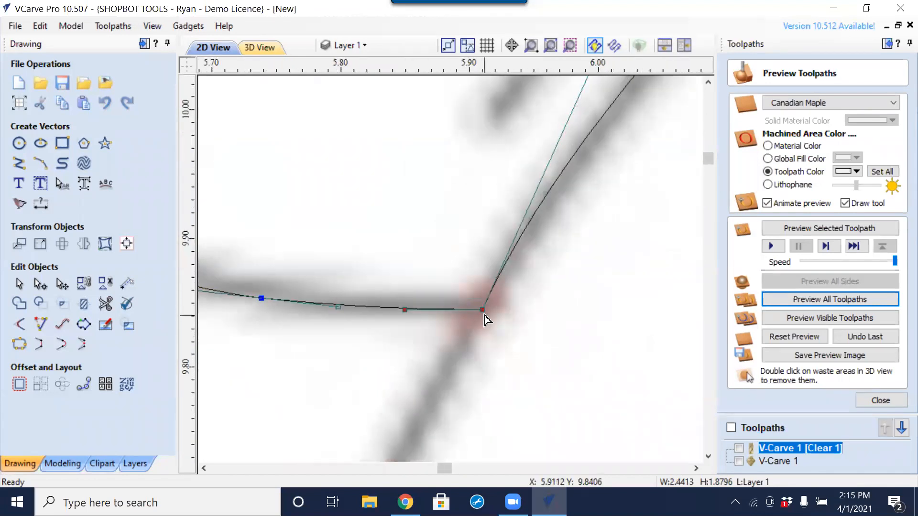
{"action": "scroll", "coordinate": [514, 362], "scroll_direction": "down", "scroll_amount": 3}
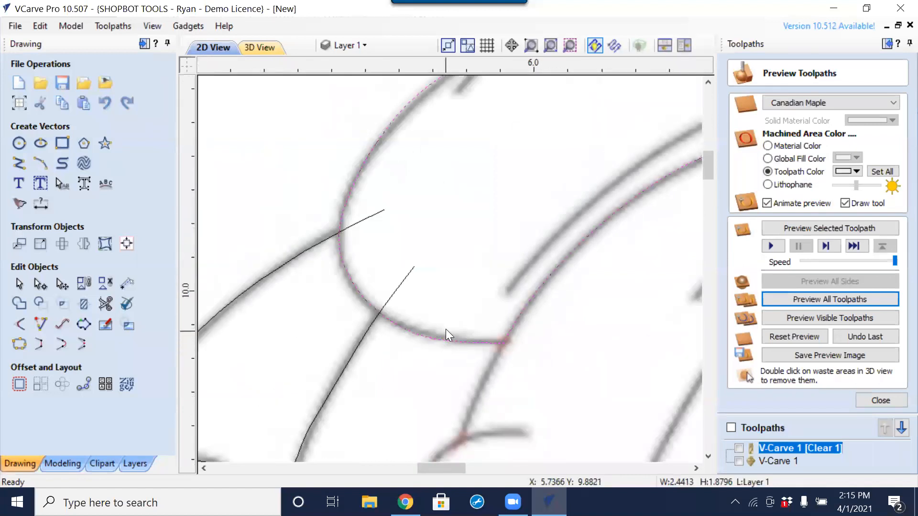
Trim away the two ribbon ends that overlap the inside of the hat outline with Interactive Vector Trim.
{"action": "scroll", "coordinate": [446, 328], "scroll_direction": "down", "scroll_amount": 2}
{"action": "middle_click_drag", "start_coordinate": [610, 254], "coordinate": [555, 277]}
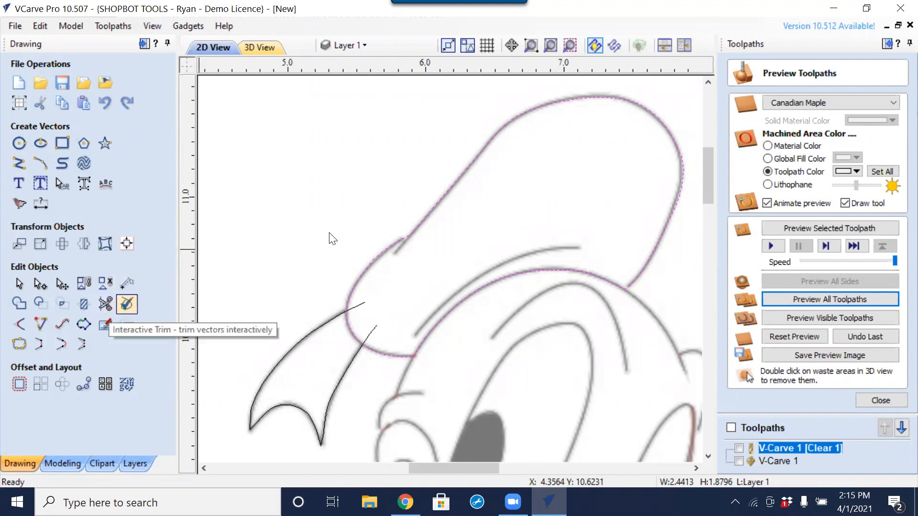
{"action": "left_click", "coordinate": [107, 304]}
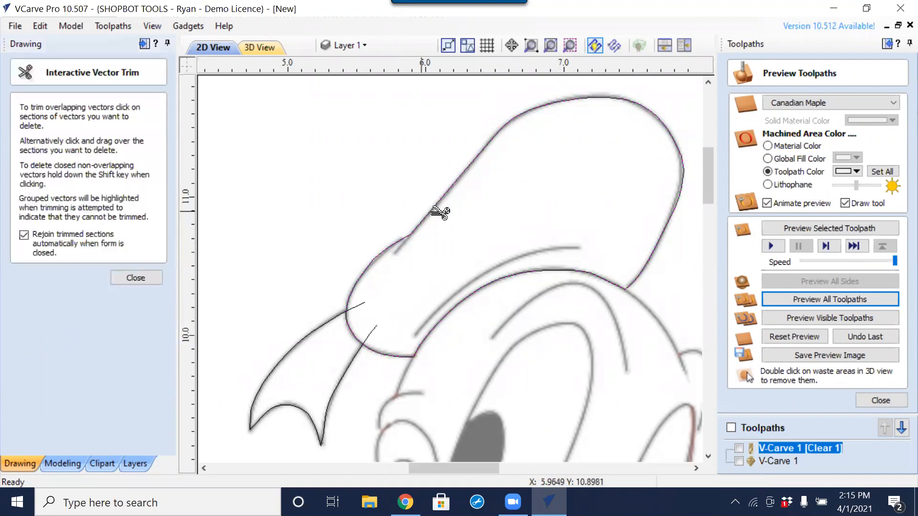
{"action": "left_click", "coordinate": [372, 332]}
{"action": "left_click", "coordinate": [356, 307]}
{"action": "key", "text": "Escape"}
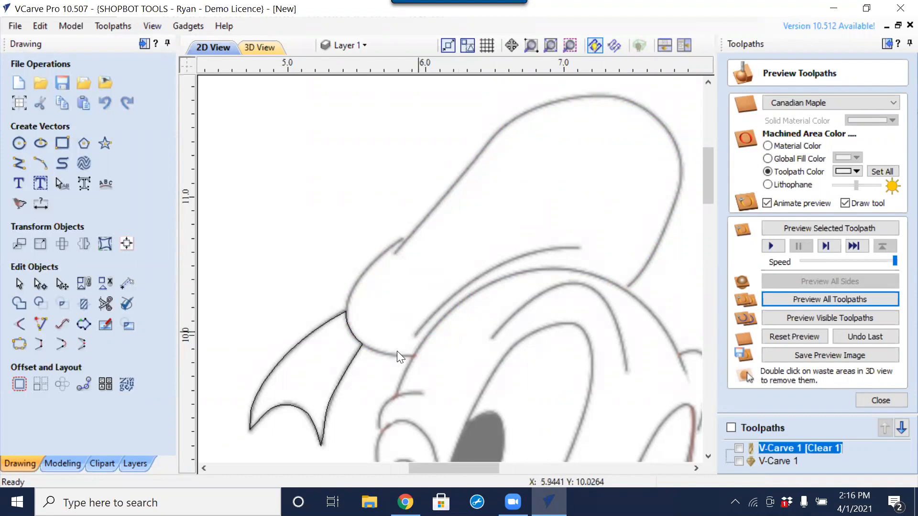
Select the ribbon and hat outlines in turn and examine the edge they share, then view the whole drawing.
{"action": "left_click", "coordinate": [353, 360]}
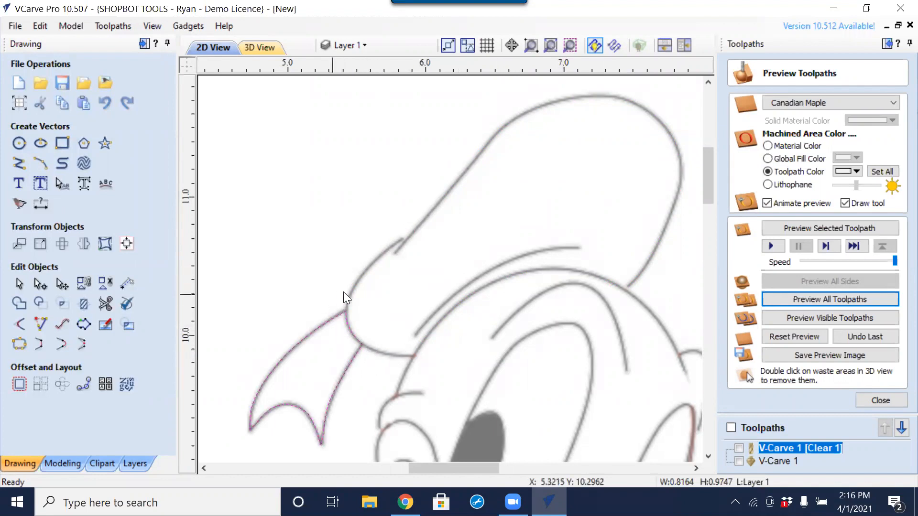
{"action": "left_click", "coordinate": [356, 252]}
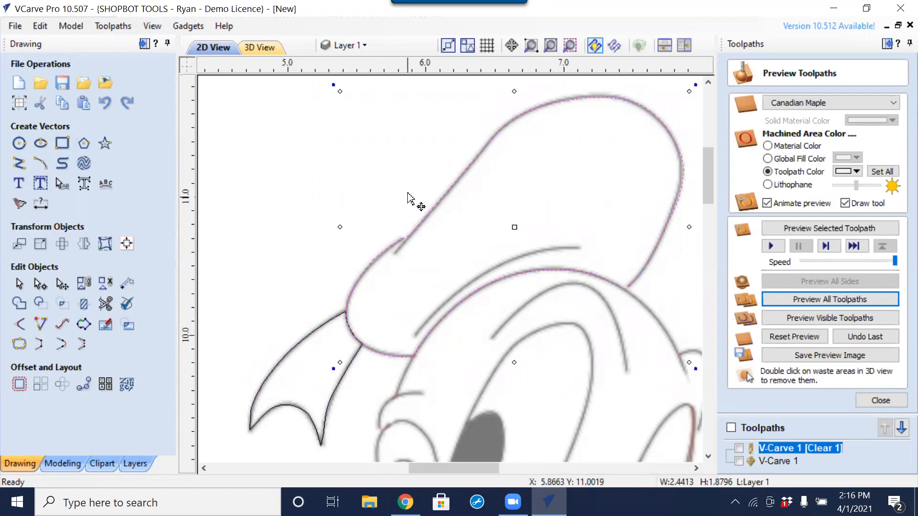
{"action": "scroll", "coordinate": [325, 320], "scroll_direction": "up", "scroll_amount": 2}
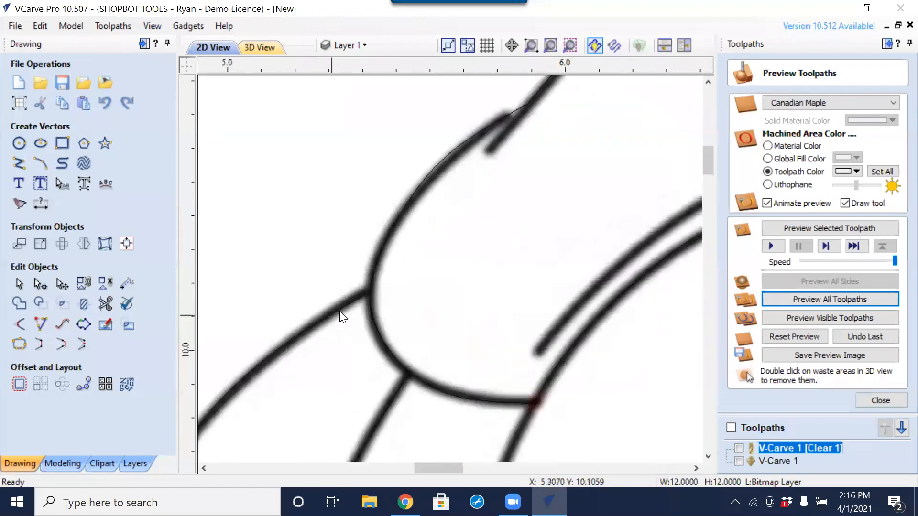
{"action": "scroll", "coordinate": [368, 299], "scroll_direction": "up", "scroll_amount": 1}
{"action": "scroll", "coordinate": [367, 302], "scroll_direction": "down", "scroll_amount": 2}
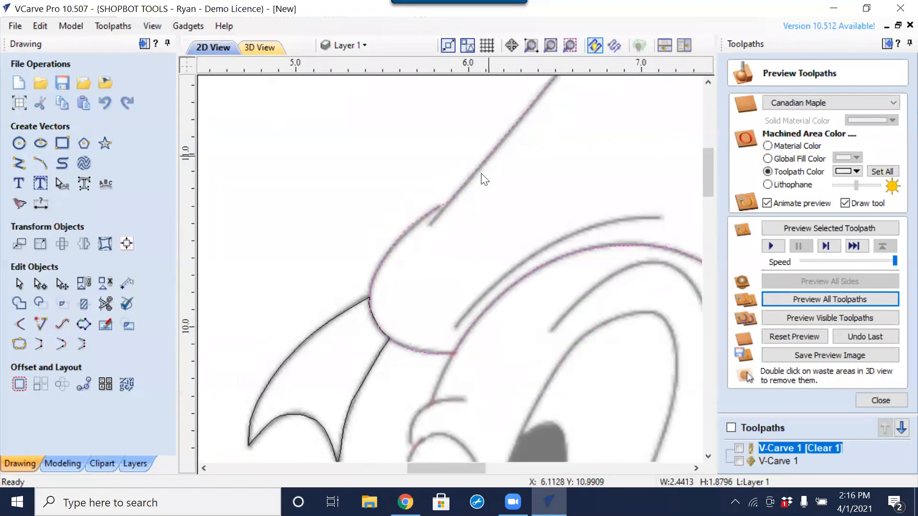
{"action": "scroll", "coordinate": [385, 306], "scroll_direction": "up", "scroll_amount": 1}
{"action": "scroll", "coordinate": [389, 325], "scroll_direction": "up", "scroll_amount": 3}
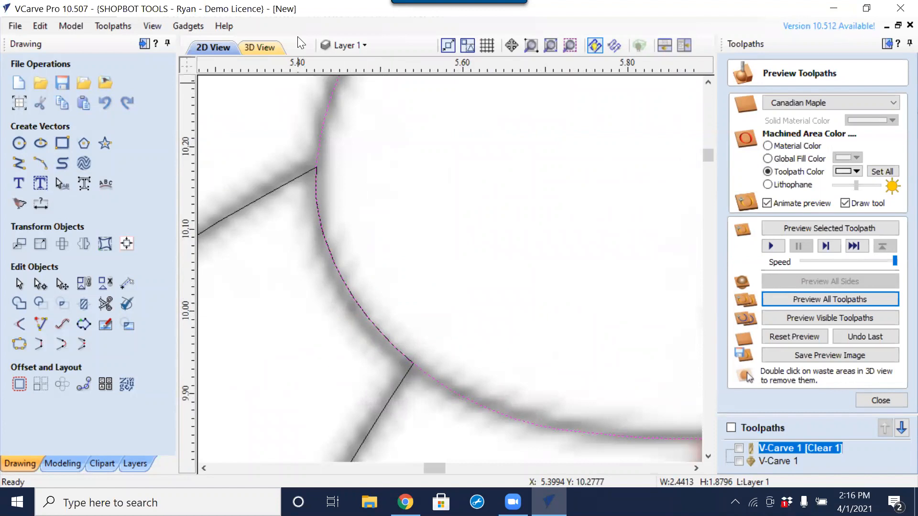
{"action": "double_click", "coordinate": [345, 14]}
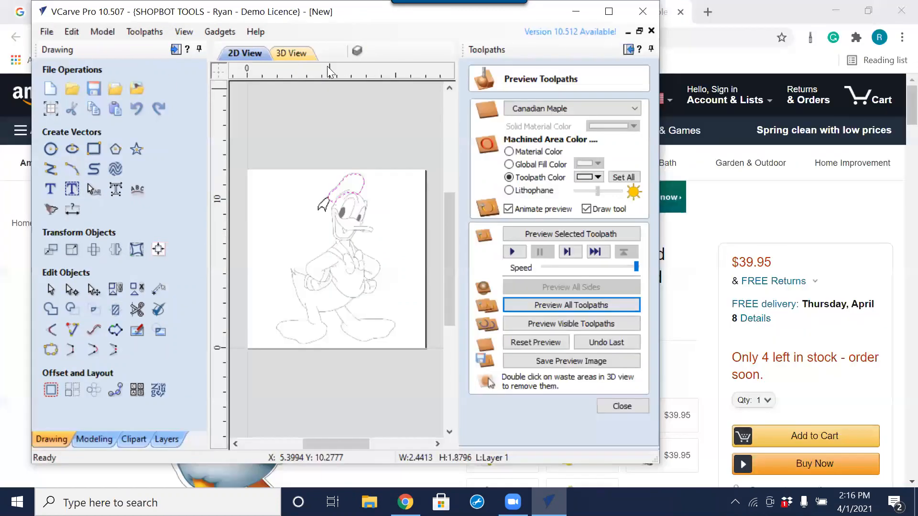
{"action": "left_click", "coordinate": [609, 17]}
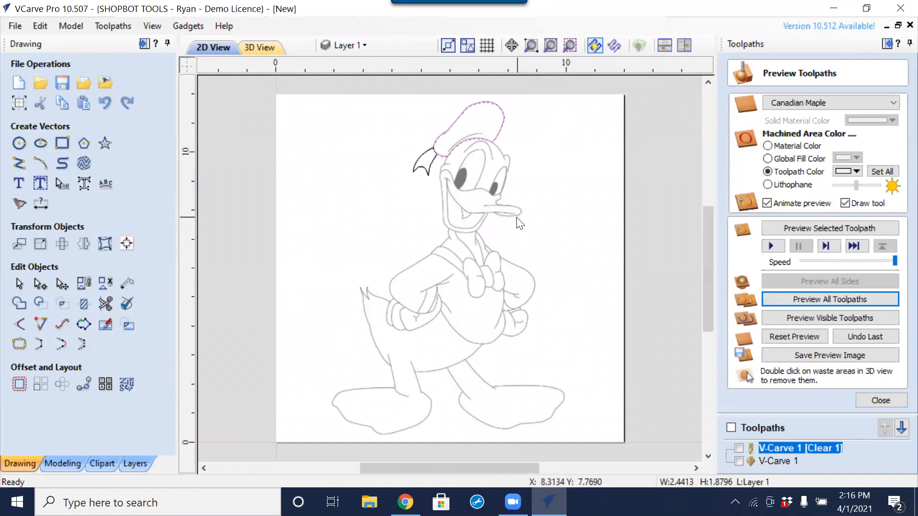
Start a new polyline at the hat's lower rear corner and trace the head edge down around the small bulge to the cheek.
{"action": "scroll", "coordinate": [461, 156], "scroll_direction": "up", "scroll_amount": 3}
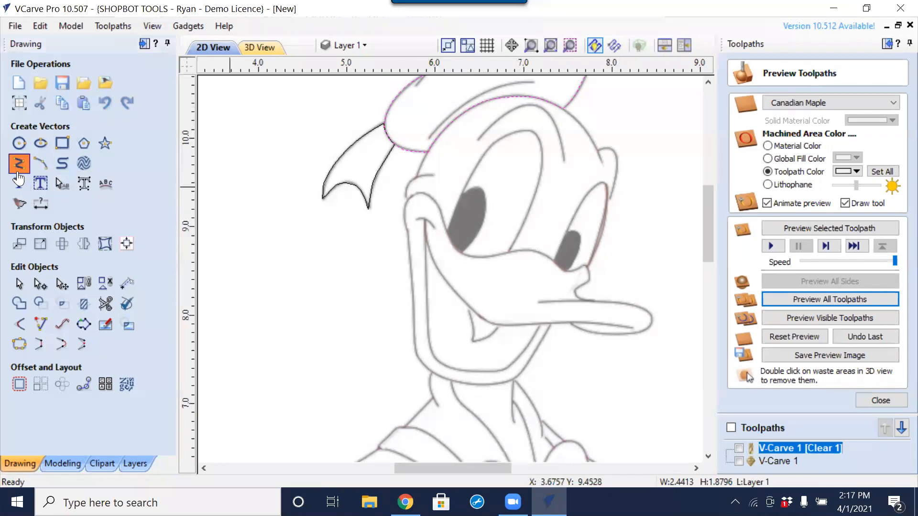
{"action": "left_click", "coordinate": [19, 173]}
{"action": "scroll", "coordinate": [411, 218], "scroll_direction": "up", "scroll_amount": 3}
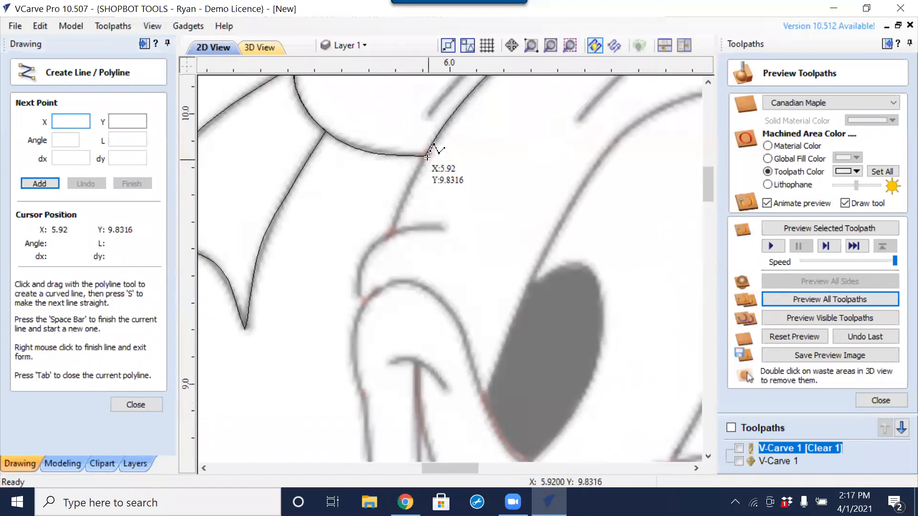
{"action": "scroll", "coordinate": [427, 157], "scroll_direction": "up", "scroll_amount": 2}
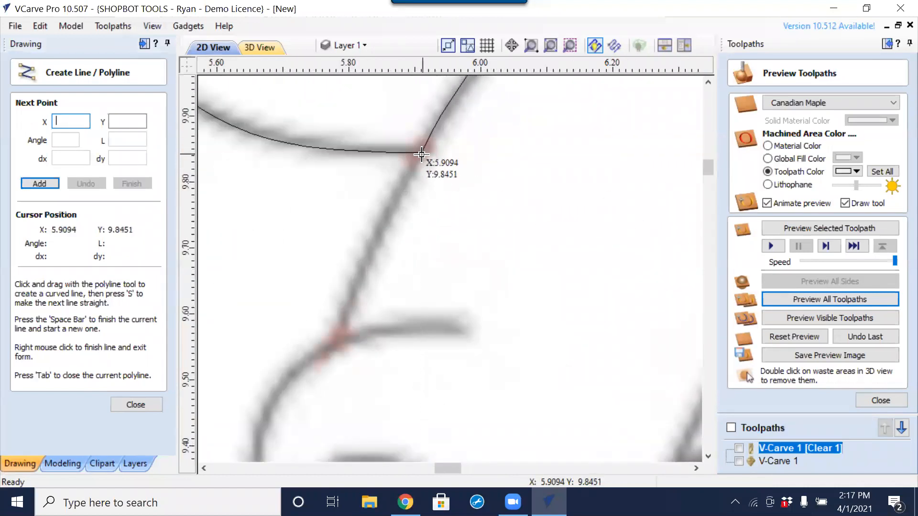
{"action": "left_click", "coordinate": [421, 153]}
{"action": "scroll", "coordinate": [395, 268], "scroll_direction": "down", "scroll_amount": 3}
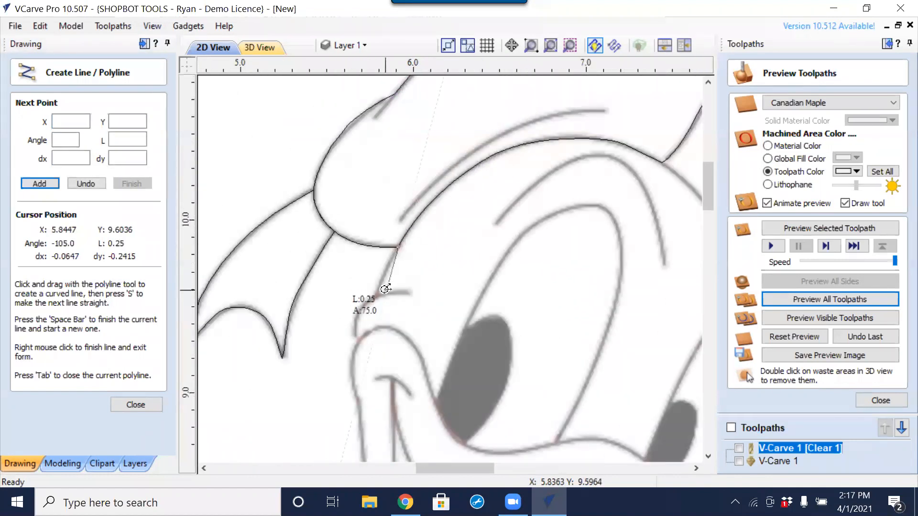
{"action": "scroll", "coordinate": [385, 290], "scroll_direction": "up", "scroll_amount": 3}
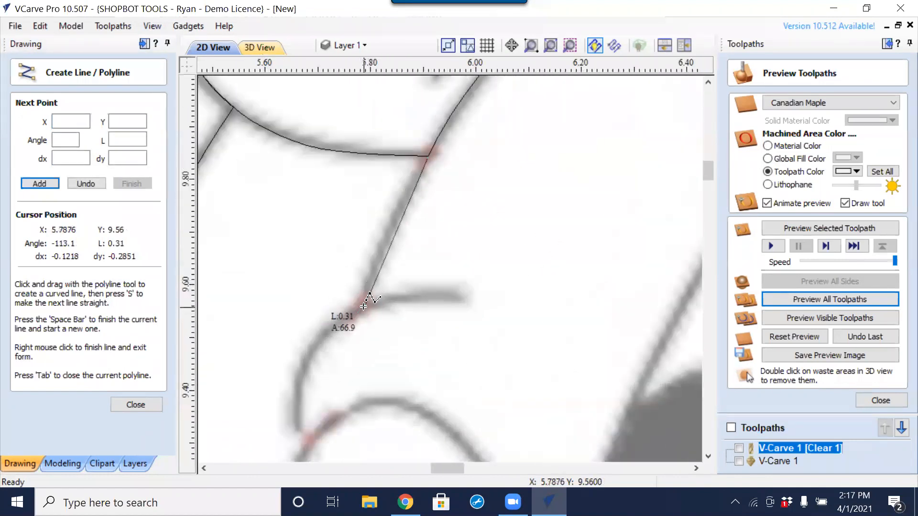
{"action": "left_click", "coordinate": [362, 305]}
{"action": "left_click", "coordinate": [304, 359]}
{"action": "left_click_drag", "start_coordinate": [304, 449], "coordinate": [373, 399]}
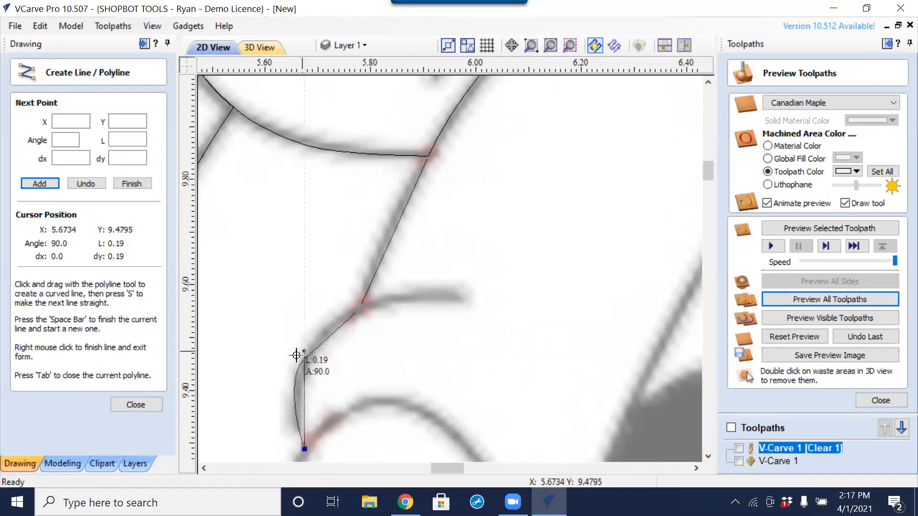
Continue the polyline over the cheek bump down to the large eye, then up the pupil's rear edge.
{"action": "left_click", "coordinate": [388, 391]}
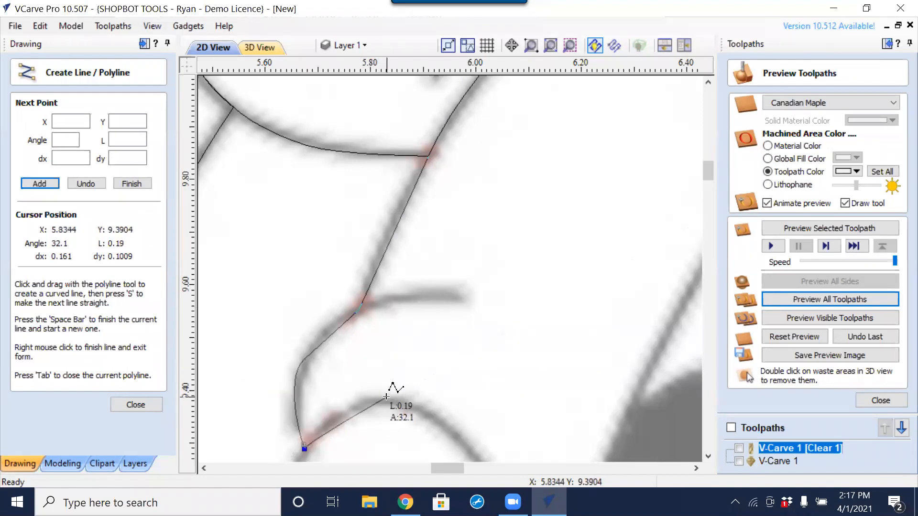
{"action": "scroll", "coordinate": [466, 391], "scroll_direction": "down", "scroll_amount": 4}
{"action": "scroll", "coordinate": [466, 391], "scroll_direction": "down", "scroll_amount": 3}
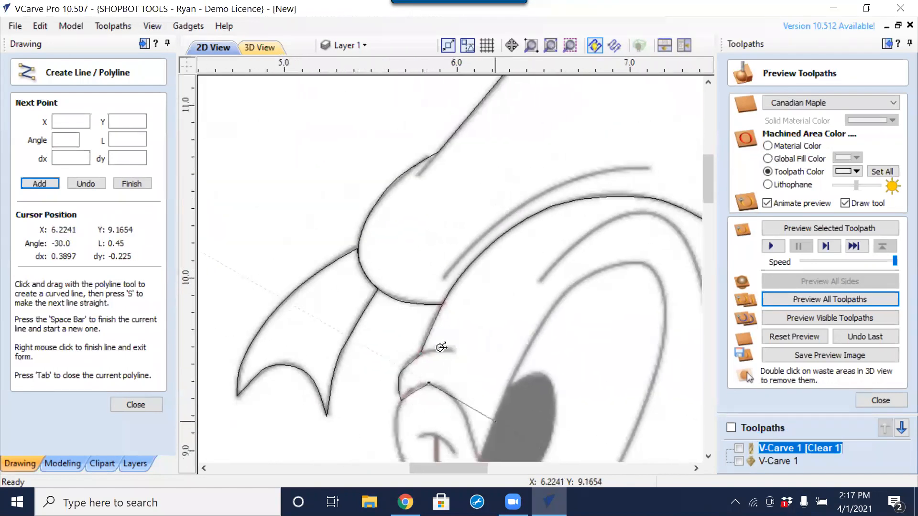
{"action": "scroll", "coordinate": [402, 277], "scroll_direction": "up", "scroll_amount": 5}
{"action": "left_click", "coordinate": [397, 284]}
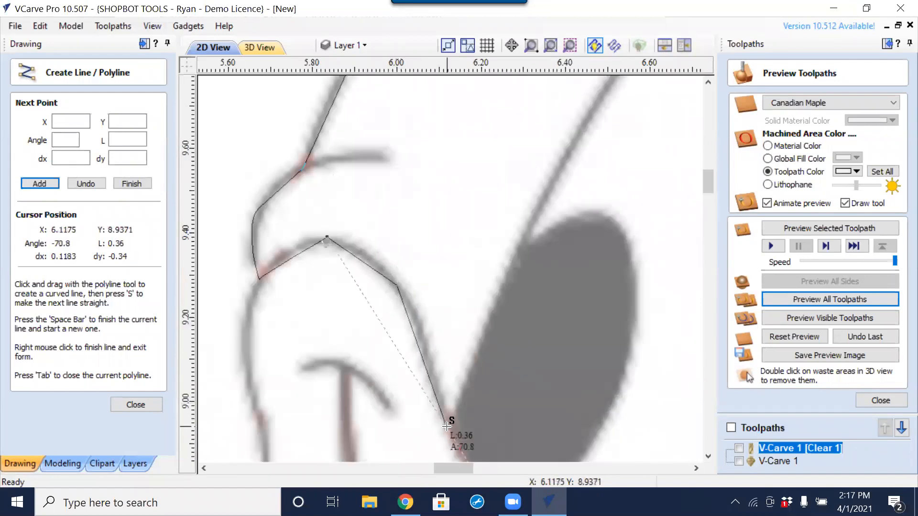
{"action": "left_click_drag", "start_coordinate": [453, 433], "coordinate": [520, 241]}
Continue the polyline up the large eye's rear edge, over its top and onto its front edge.
{"action": "middle_click_drag", "start_coordinate": [574, 126], "coordinate": [377, 210]}
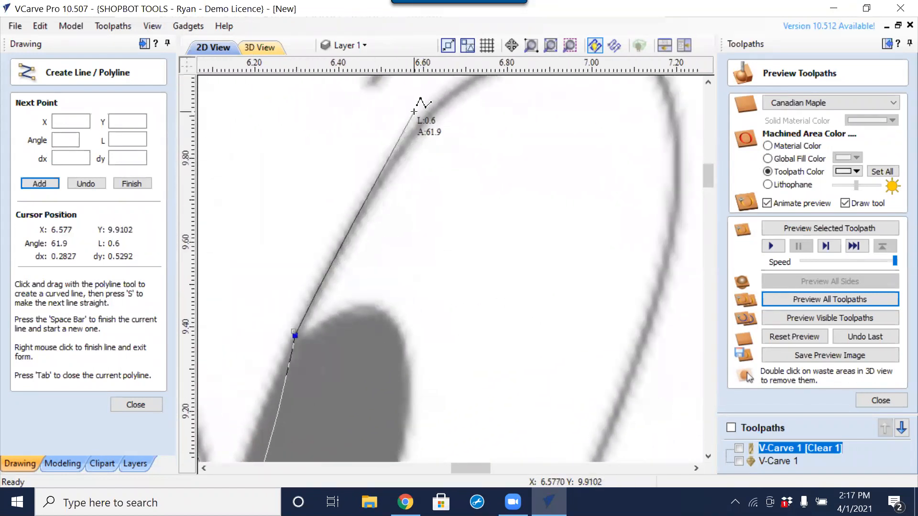
{"action": "left_click", "coordinate": [434, 109]}
{"action": "middle_click_drag", "start_coordinate": [531, 126], "coordinate": [377, 225]}
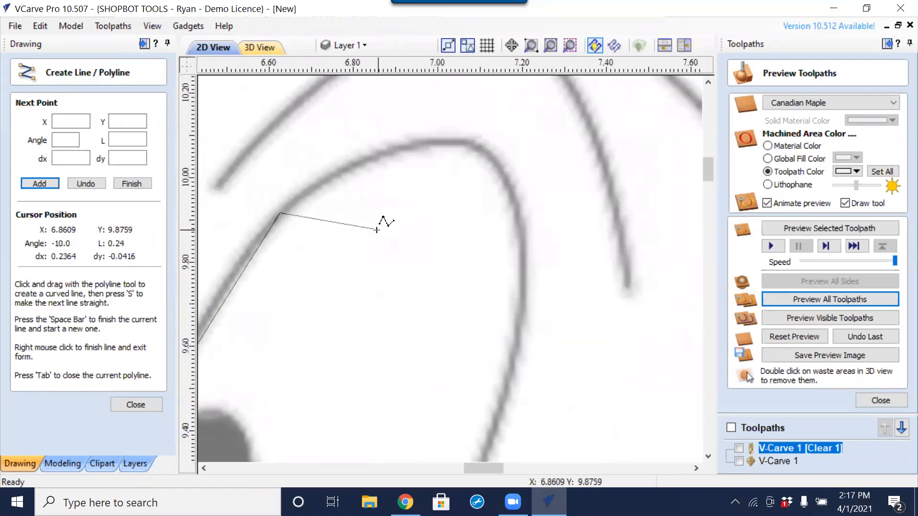
{"action": "left_click", "coordinate": [408, 146]}
{"action": "scroll", "coordinate": [391, 235], "scroll_direction": "down", "scroll_amount": 1}
{"action": "left_click", "coordinate": [472, 172]}
{"action": "left_click", "coordinate": [495, 286]}
Trace down the large eye's front edge to where it meets the top of the beak.
{"action": "middle_click_drag", "start_coordinate": [454, 375], "coordinate": [538, 201]}
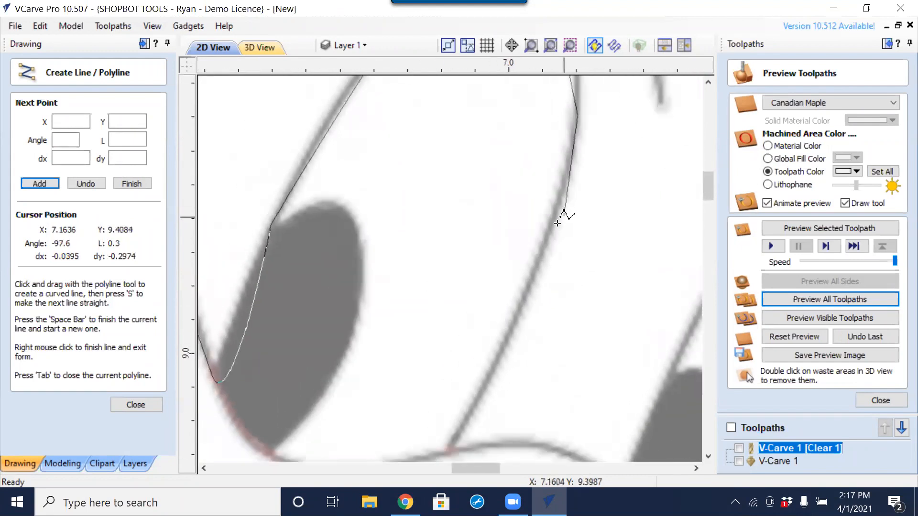
{"action": "scroll", "coordinate": [554, 218], "scroll_direction": "up", "scroll_amount": 1}
{"action": "scroll", "coordinate": [431, 351], "scroll_direction": "down", "scroll_amount": 4}
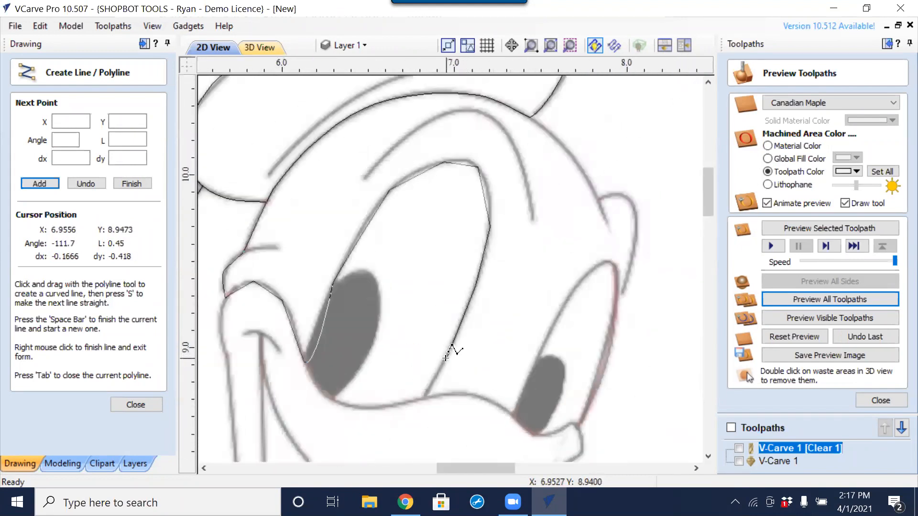
{"action": "scroll", "coordinate": [445, 357], "scroll_direction": "up", "scroll_amount": 1}
{"action": "left_click", "coordinate": [451, 341]}
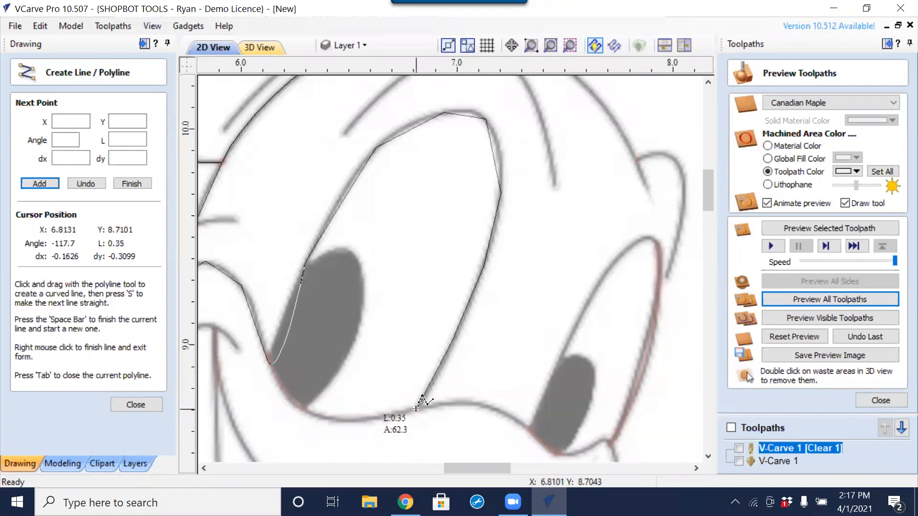
{"action": "left_click", "coordinate": [419, 410]}
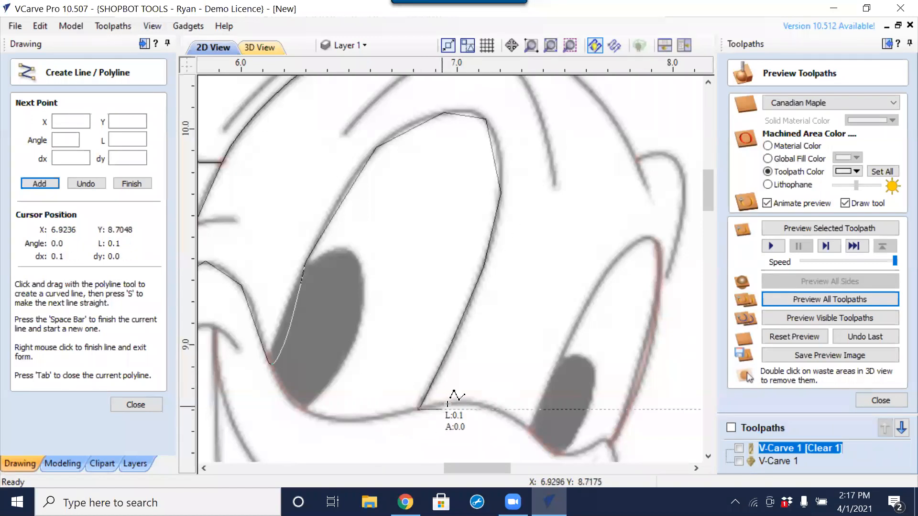
Extend the polyline along the top of the beak between the two eyes to the smaller eye's lower corner.
{"action": "left_click", "coordinate": [461, 401]}
{"action": "left_click", "coordinate": [503, 410]}
{"action": "left_click", "coordinate": [530, 430]}
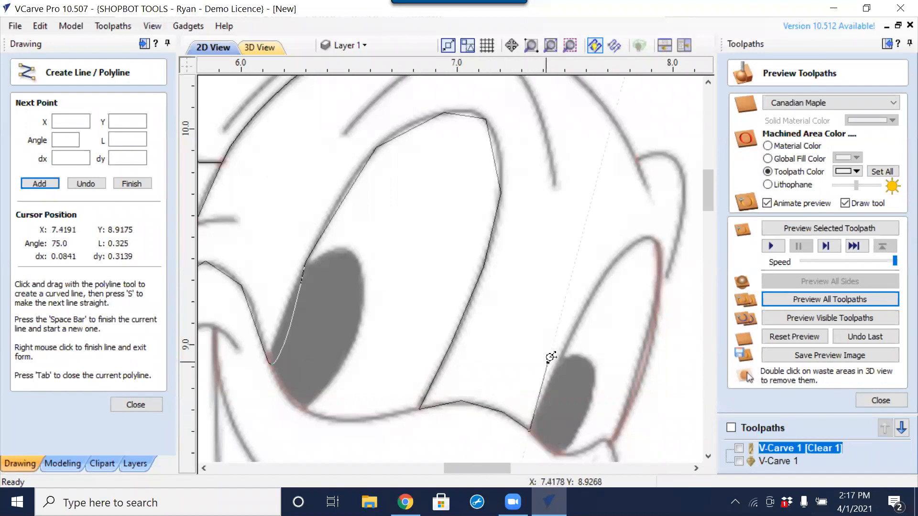
Trace the smaller eye from the pupil's edge up its inner side, over its top and down to the outer crossing point.
{"action": "left_click", "coordinate": [573, 334]}
{"action": "left_click", "coordinate": [618, 252]}
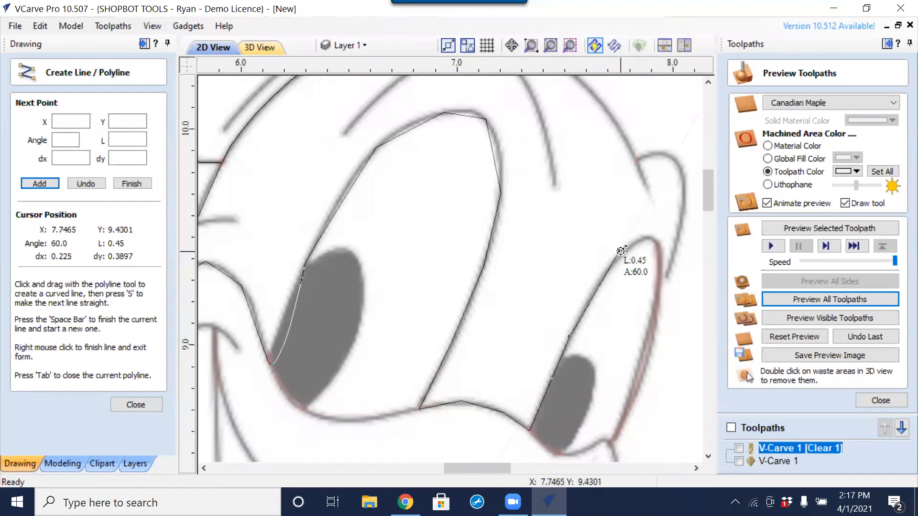
{"action": "left_click", "coordinate": [650, 237]}
{"action": "scroll", "coordinate": [665, 254], "scroll_direction": "up", "scroll_amount": 2}
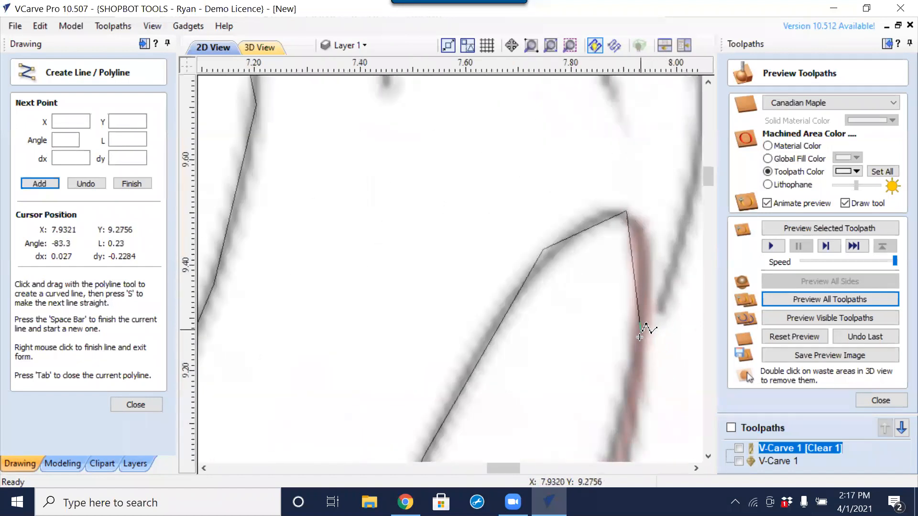
{"action": "left_click", "coordinate": [639, 351]}
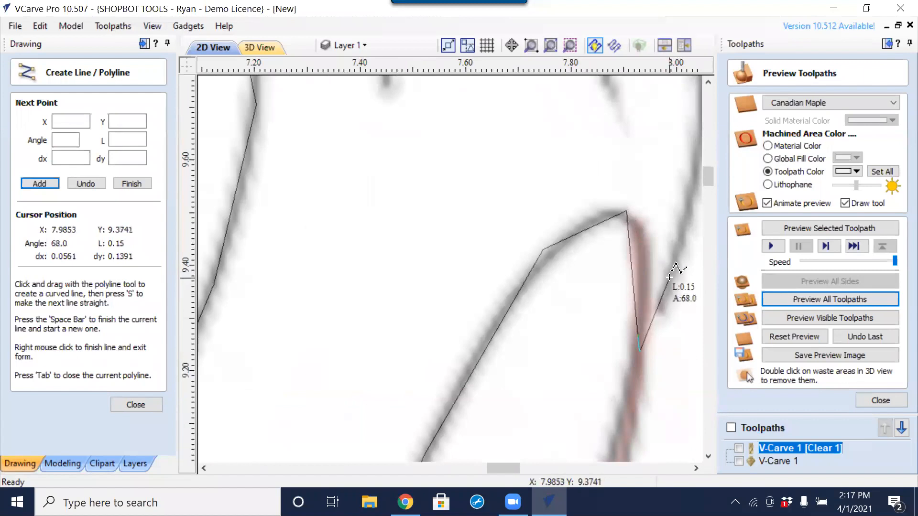
Continue the polyline up and around the bump beyond the smaller eye to where it meets the forehead line.
{"action": "left_click", "coordinate": [669, 279]}
{"action": "scroll", "coordinate": [652, 177], "scroll_direction": "down", "scroll_amount": 5}
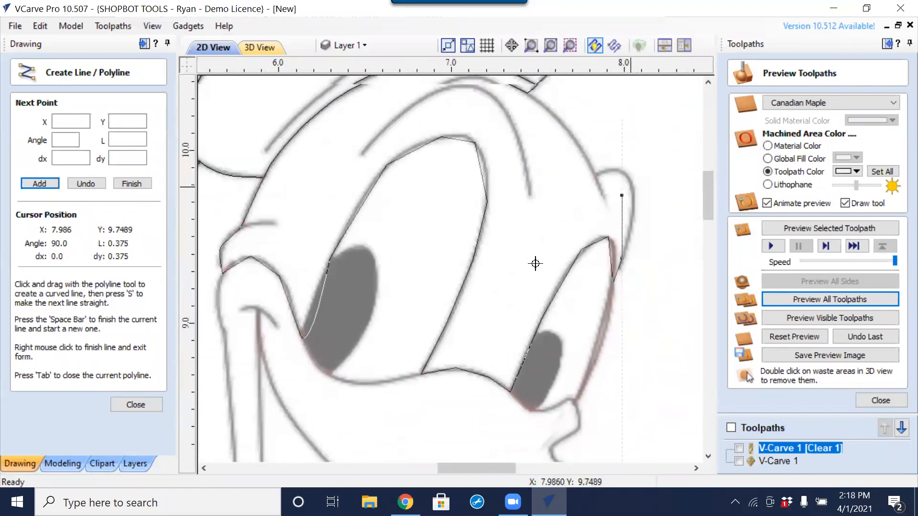
{"action": "scroll", "coordinate": [530, 263], "scroll_direction": "up", "scroll_amount": 5}
{"action": "left_click", "coordinate": [538, 224]}
{"action": "left_click", "coordinate": [505, 141]}
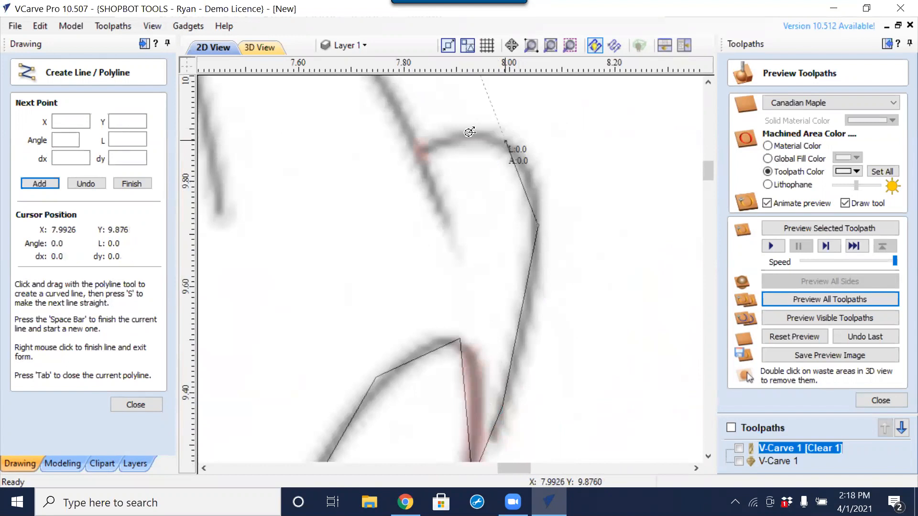
{"action": "left_click", "coordinate": [418, 153]}
Trace the forehead up to the hat brim's front corner and finish the head polyline there.
{"action": "scroll", "coordinate": [306, 131], "scroll_direction": "down", "scroll_amount": 3}
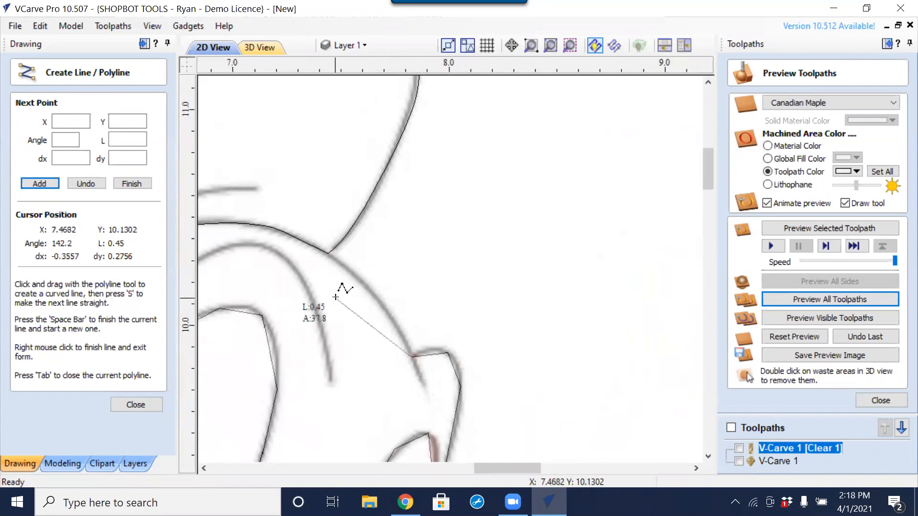
{"action": "middle_click_drag", "start_coordinate": [336, 311], "coordinate": [405, 301]}
{"action": "left_click", "coordinate": [444, 284]}
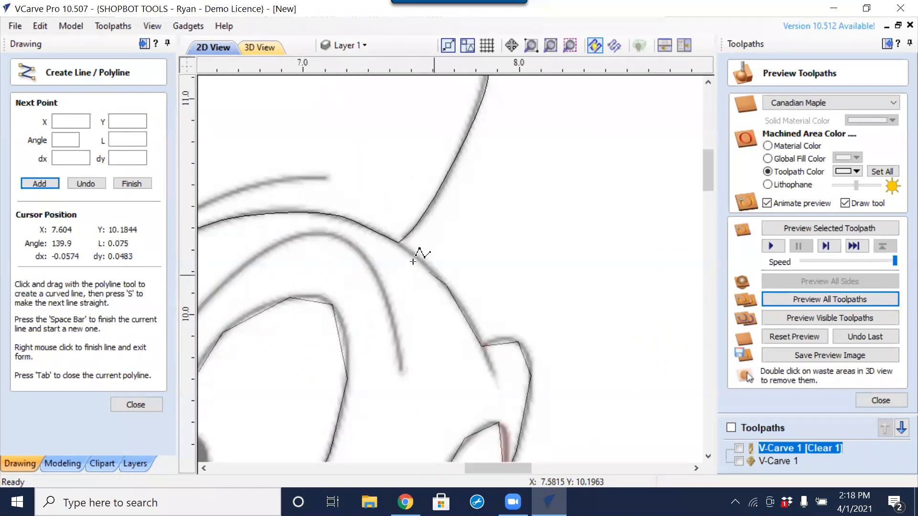
{"action": "scroll", "coordinate": [412, 245], "scroll_direction": "up", "scroll_amount": 4}
{"action": "scroll", "coordinate": [361, 202], "scroll_direction": "up", "scroll_amount": 1}
{"action": "middle_click_drag", "start_coordinate": [361, 202], "coordinate": [361, 325]}
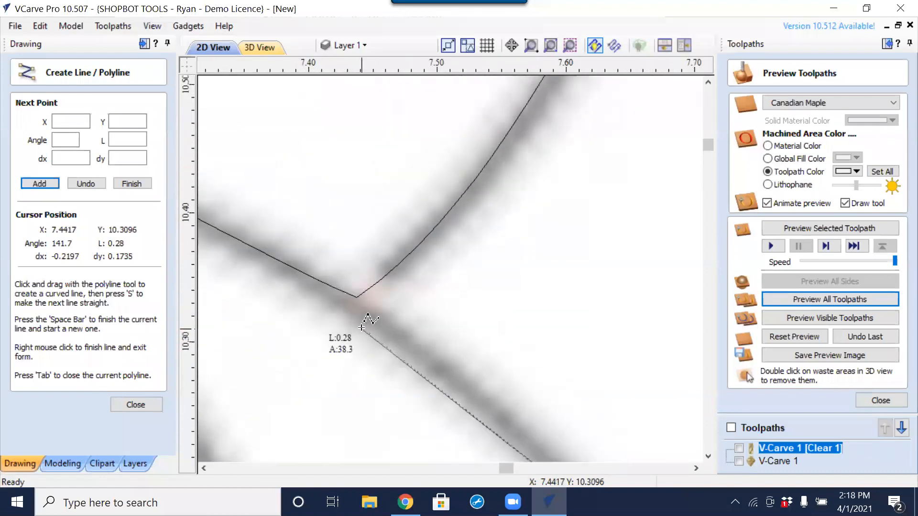
{"action": "left_click", "coordinate": [357, 297]}
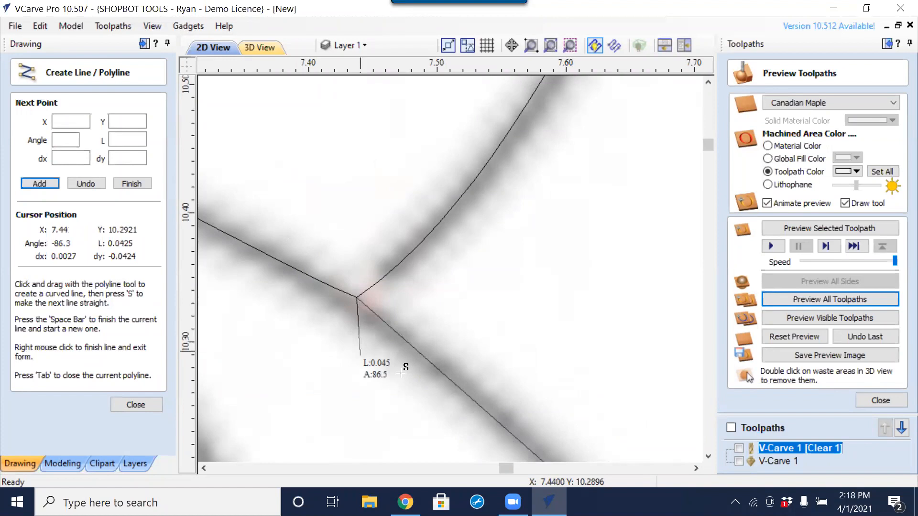
{"action": "scroll", "coordinate": [412, 354], "scroll_direction": "down", "scroll_amount": 3}
{"action": "scroll", "coordinate": [412, 354], "scroll_direction": "down", "scroll_amount": 2}
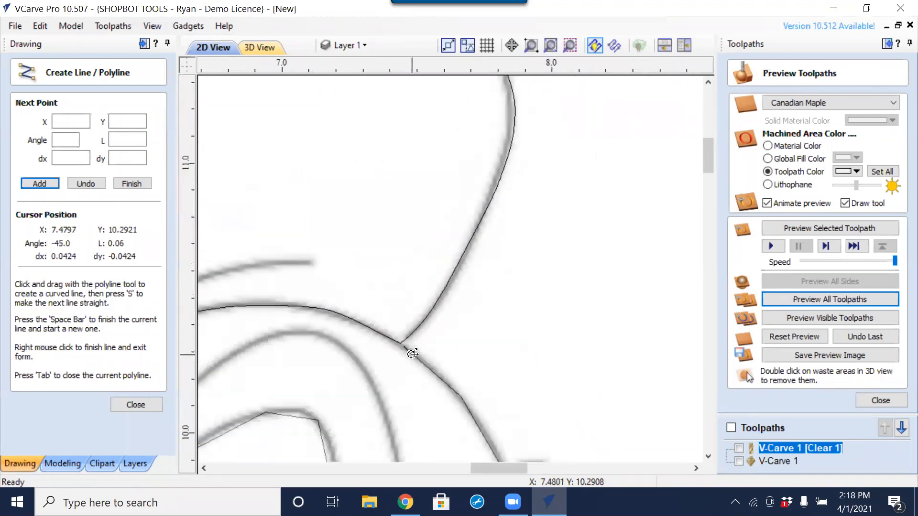
{"action": "right_click", "coordinate": [411, 353]}
{"action": "scroll", "coordinate": [386, 309], "scroll_direction": "down", "scroll_amount": 4}
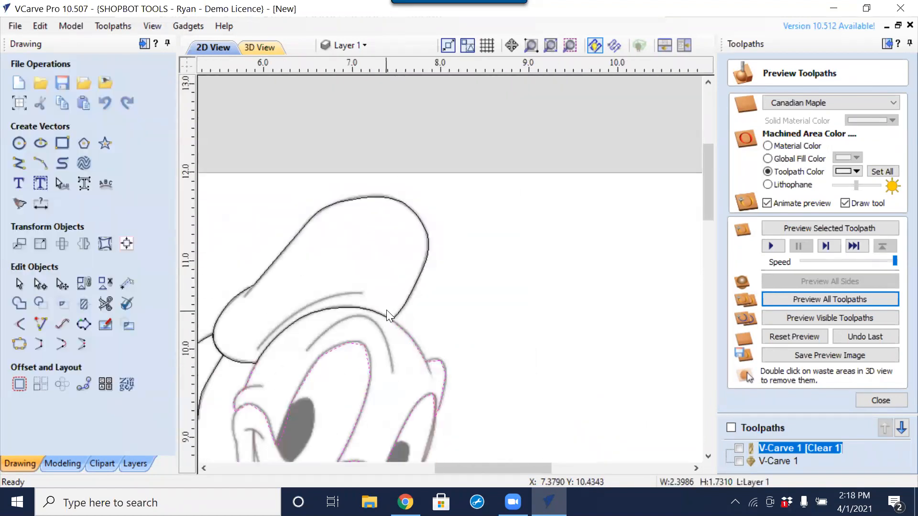
Open the head outline for node editing and bend the spans around the rear cheek's upper node to follow the artwork.
{"action": "middle_click_drag", "start_coordinate": [266, 425], "coordinate": [324, 333]}
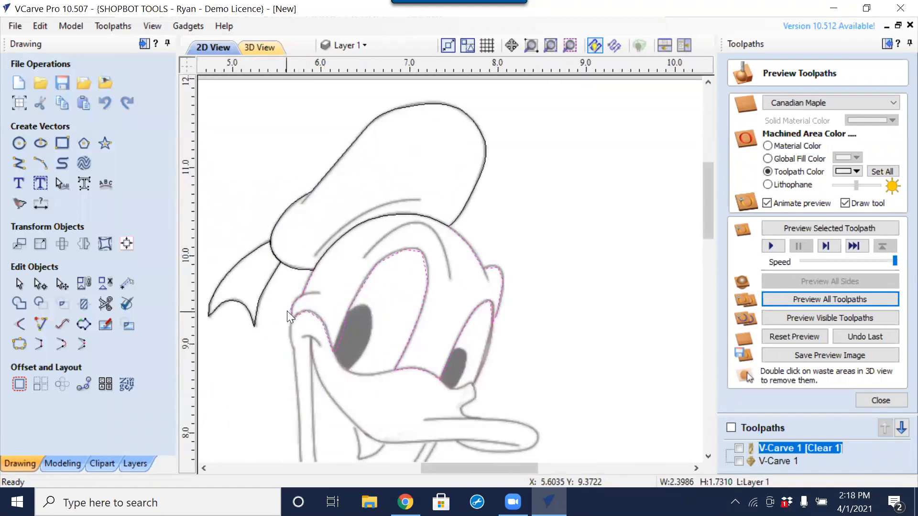
{"action": "double_click", "coordinate": [401, 258]}
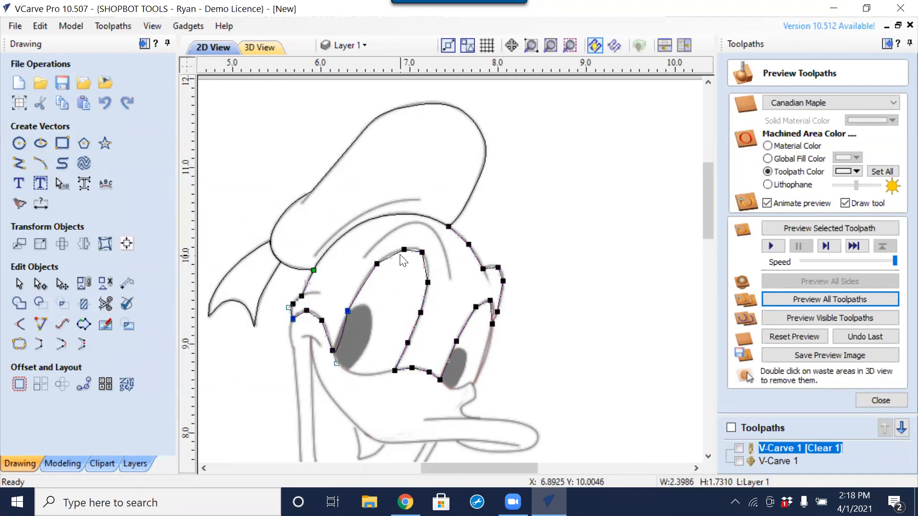
{"action": "scroll", "coordinate": [279, 306], "scroll_direction": "up", "scroll_amount": 5}
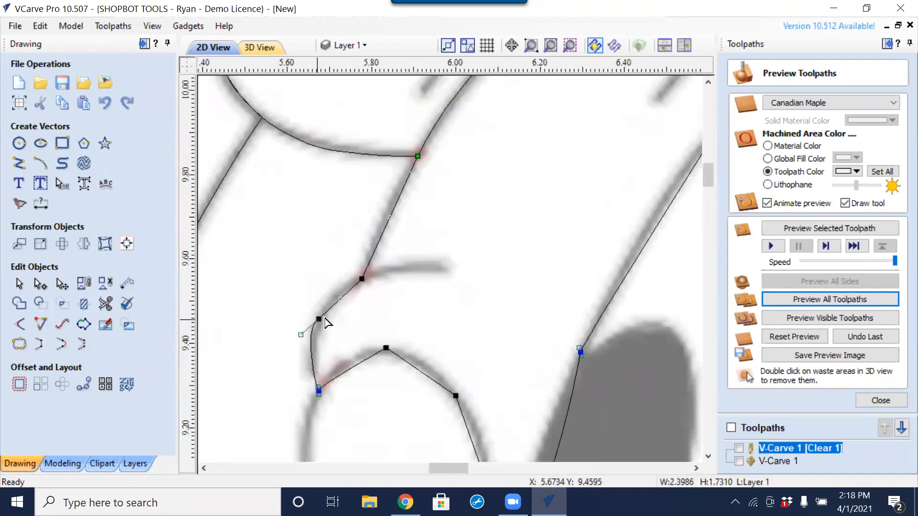
{"action": "left_click", "coordinate": [318, 318]}
{"action": "left_click_drag", "start_coordinate": [332, 306], "coordinate": [339, 287]}
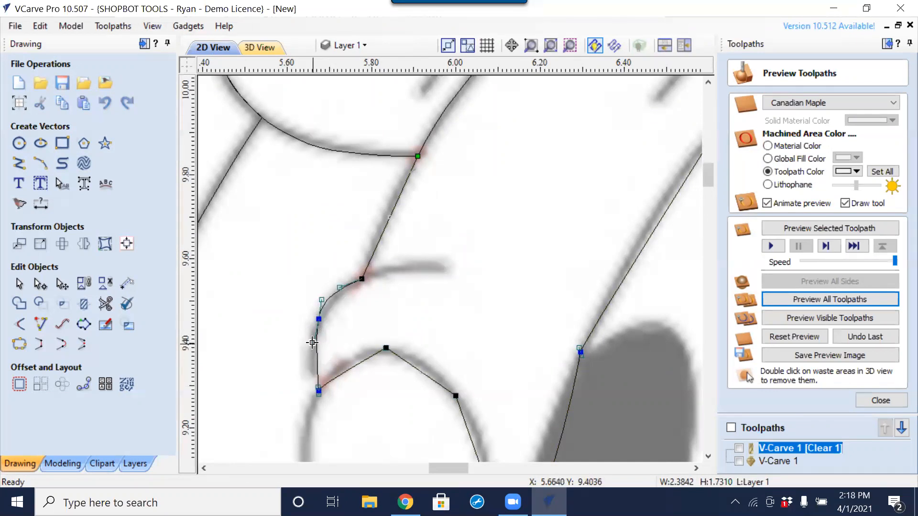
{"action": "left_click_drag", "start_coordinate": [310, 351], "coordinate": [303, 360]}
Turn the node at the rear cheek's lower corner into a sharp corner and adjust its curve handle to match the artwork.
{"action": "scroll", "coordinate": [320, 402], "scroll_direction": "up", "scroll_amount": 3}
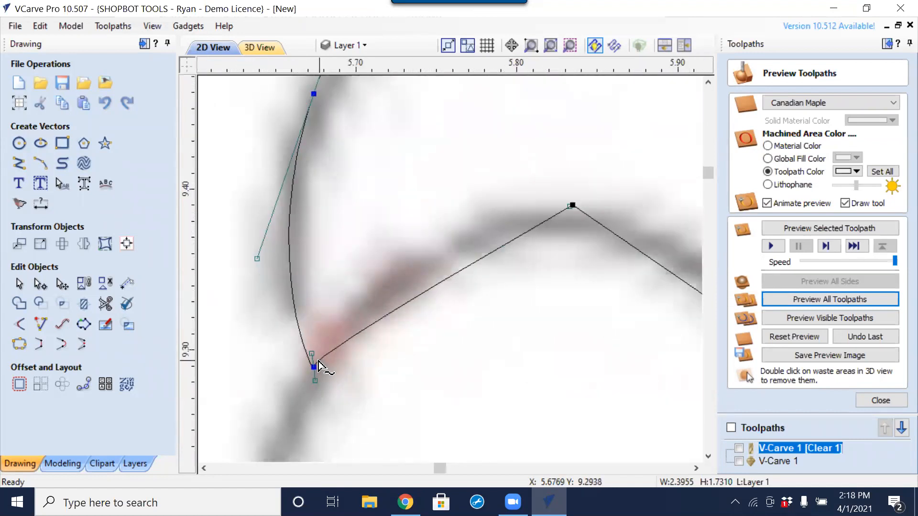
{"action": "key", "text": "l"}
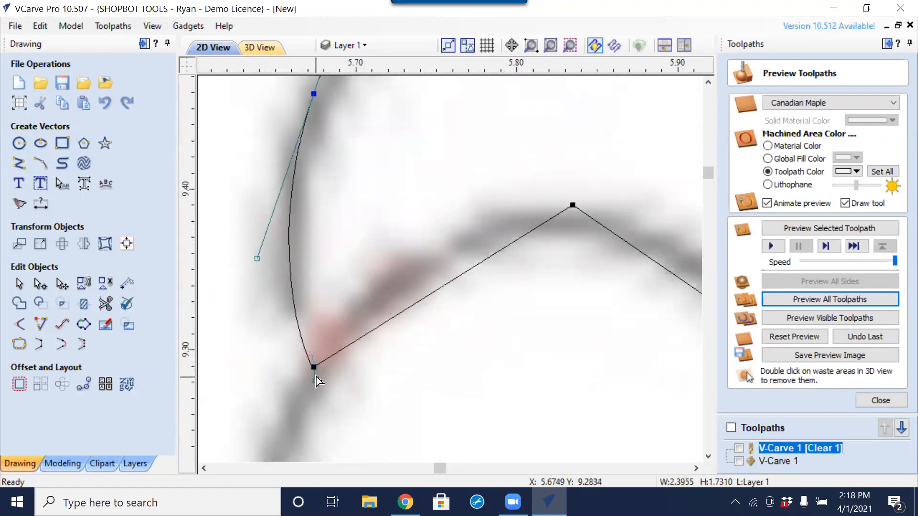
{"action": "mouse_move", "coordinate": [315, 381]}
{"action": "left_mouse_down"}
{"action": "mouse_move", "coordinate": [303, 379]}
{"action": "mouse_move", "coordinate": [291, 320]}
{"action": "left_mouse_up"}
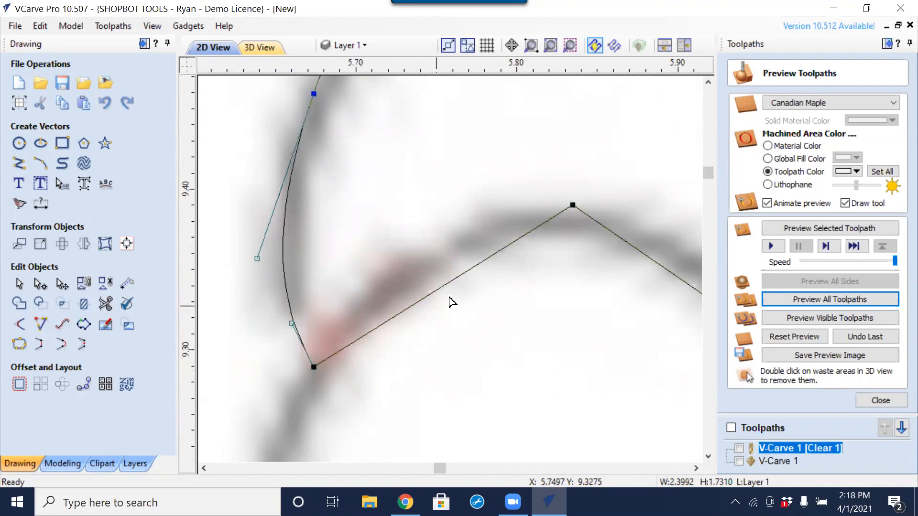
Convert the two straight spans over the cheek bump's crest to curves and shape them along the drawn line.
{"action": "scroll", "coordinate": [445, 289], "scroll_direction": "down", "scroll_amount": 2}
{"action": "key", "text": "c"}
{"action": "left_click_drag", "start_coordinate": [452, 287], "coordinate": [432, 270]}
{"action": "scroll", "coordinate": [442, 330], "scroll_direction": "down", "scroll_amount": 2}
{"action": "key", "text": "c"}
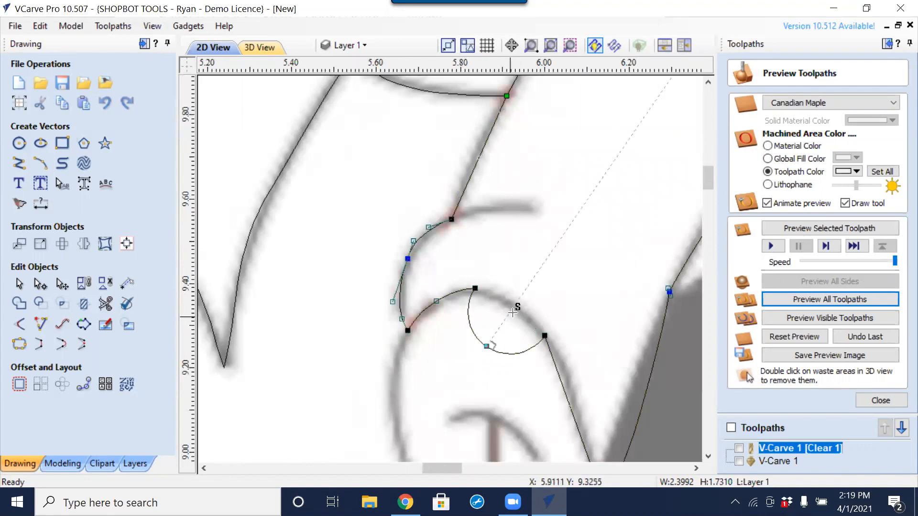
{"action": "left_click_drag", "start_coordinate": [485, 344], "coordinate": [475, 308]}
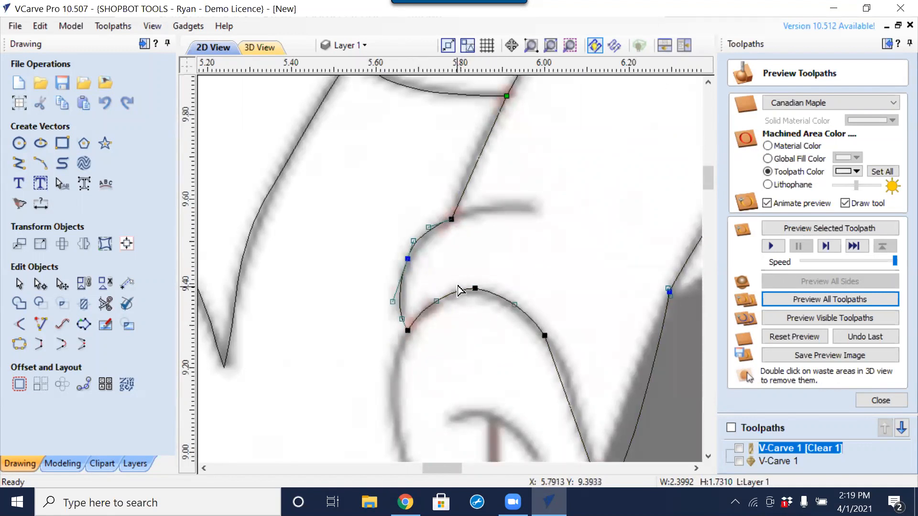
Change the cheek bump's crest spans to Bezier curves and smooth the nodes at its crest and front.
{"action": "key", "text": "b"}
{"action": "key", "text": "b"}
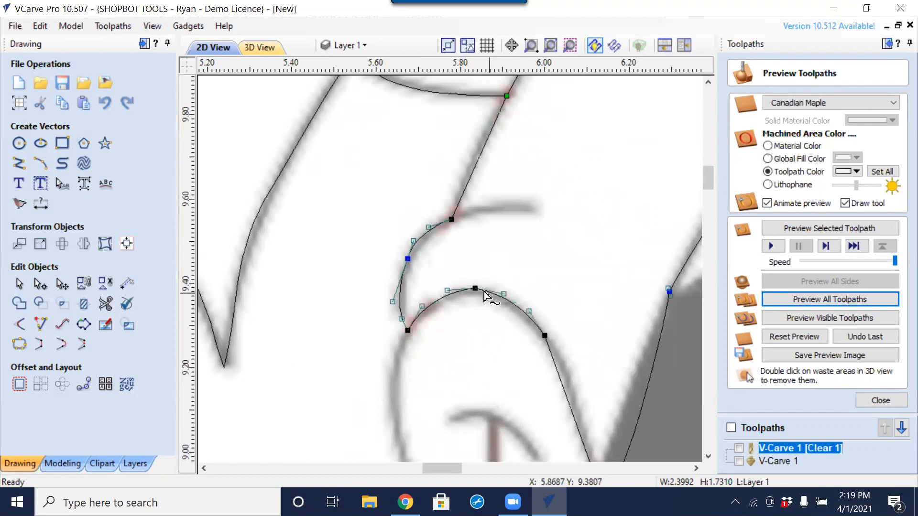
{"action": "key", "text": "s"}
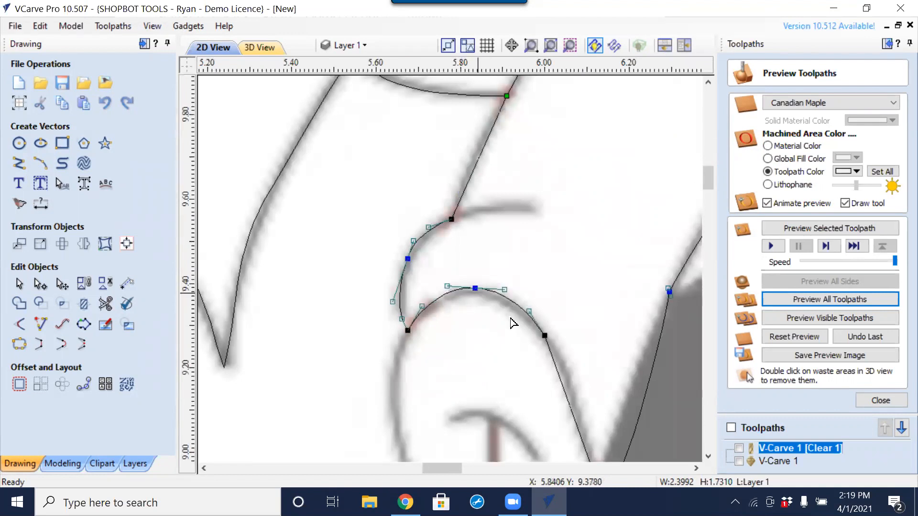
{"action": "key", "text": "s"}
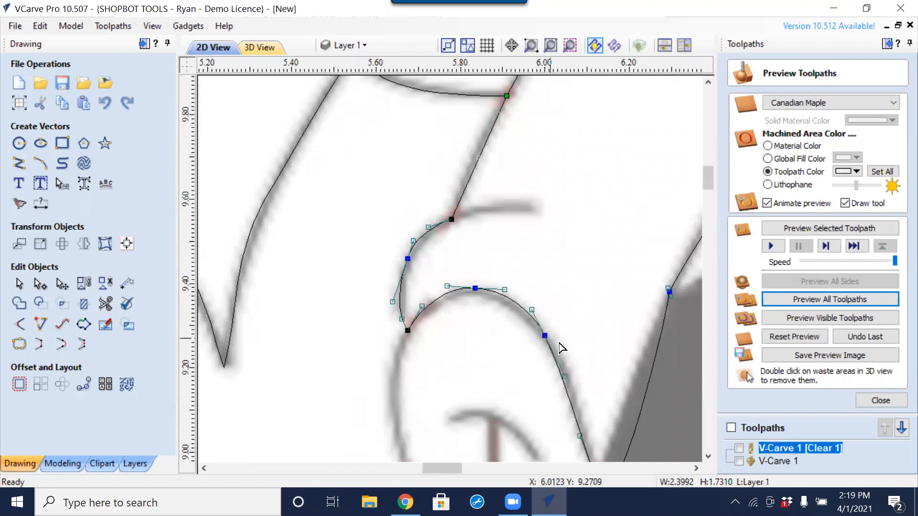
Straighten the span along the large pupil's rear edge to restore the sharp lower corner, and smooth the node at its upper end.
{"action": "middle_click_drag", "start_coordinate": [537, 338], "coordinate": [437, 275]}
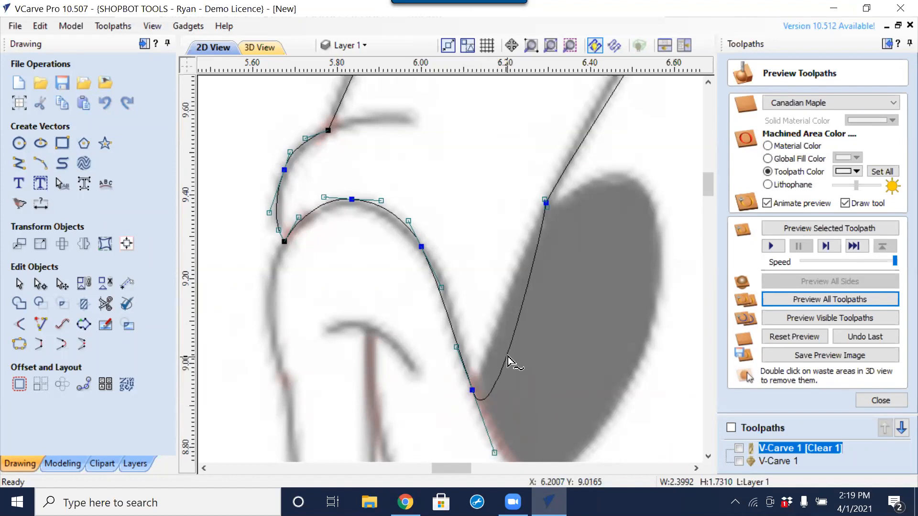
{"action": "key", "text": "l"}
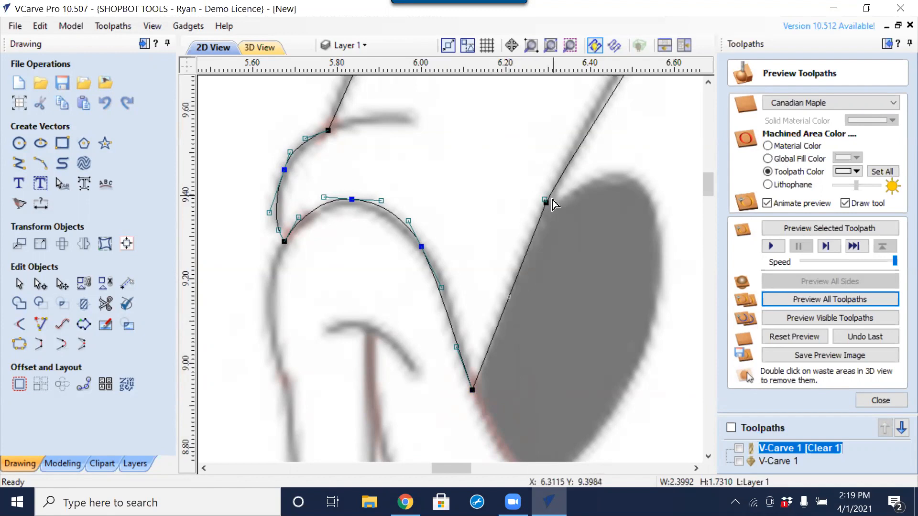
{"action": "scroll", "coordinate": [544, 203], "scroll_direction": "up", "scroll_amount": 3}
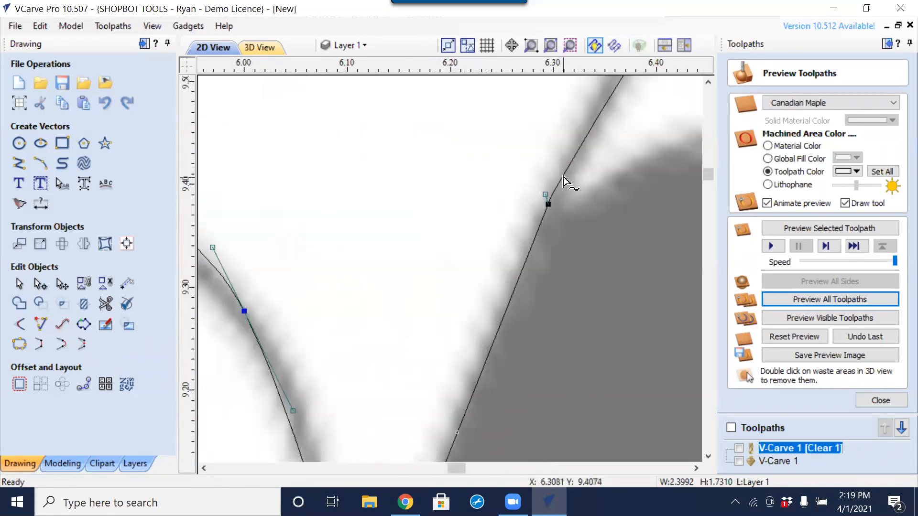
{"action": "key", "text": "l"}
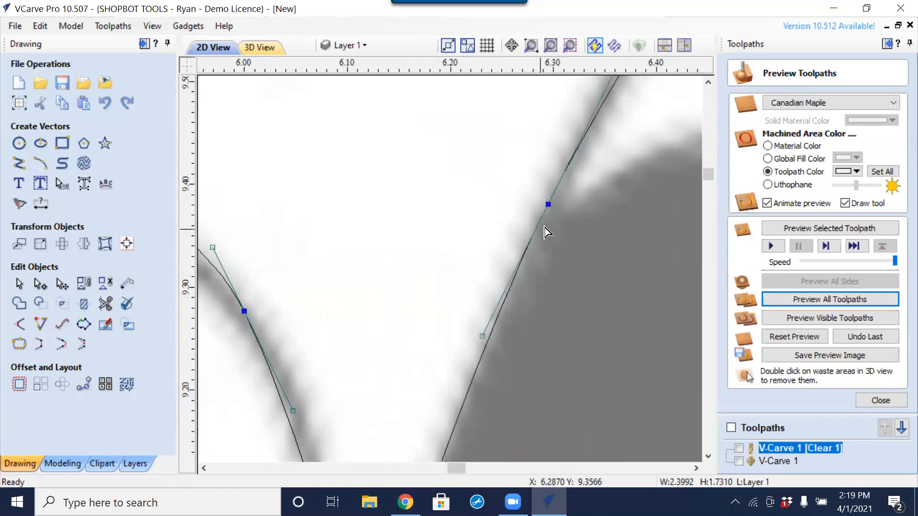
Smooth the nodes over the top of the large eye and down its front edge.
{"action": "scroll", "coordinate": [545, 230], "scroll_direction": "down", "scroll_amount": 5}
{"action": "middle_click_drag", "start_coordinate": [602, 121], "coordinate": [543, 163]}
{"action": "key", "text": "s"}
{"action": "key", "text": "p"}
{"action": "left_click_drag", "start_coordinate": [600, 365], "coordinate": [689, 379]}
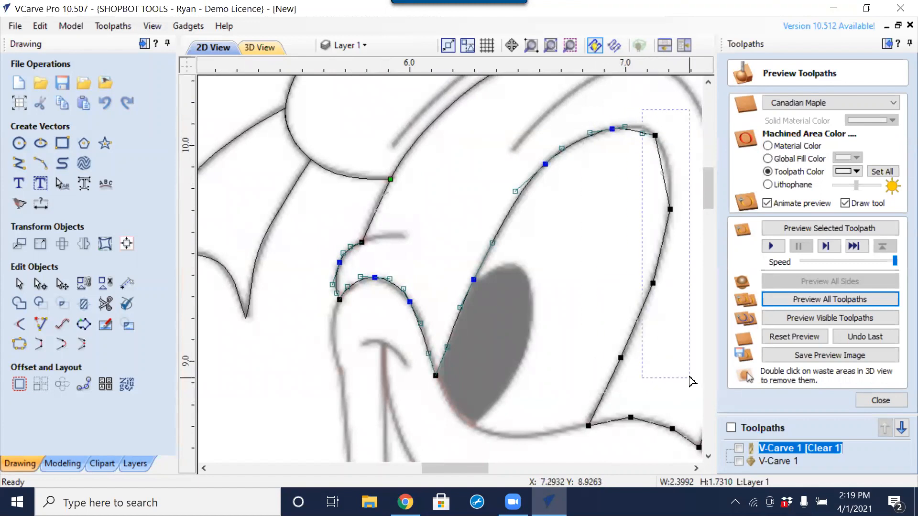
{"action": "key", "text": "s"}
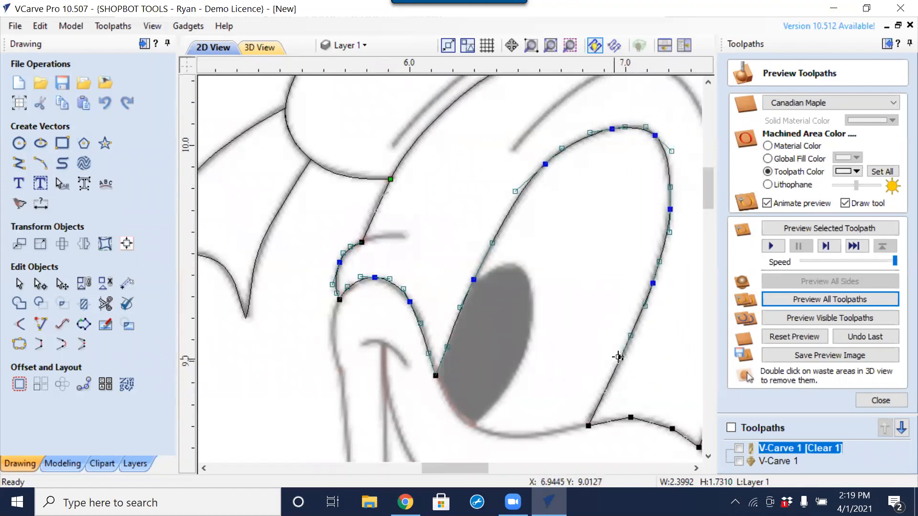
Smooth the nodes along the beak's top between the eyes and those around the smaller eye.
{"action": "middle_click_drag", "start_coordinate": [668, 395], "coordinate": [470, 320]}
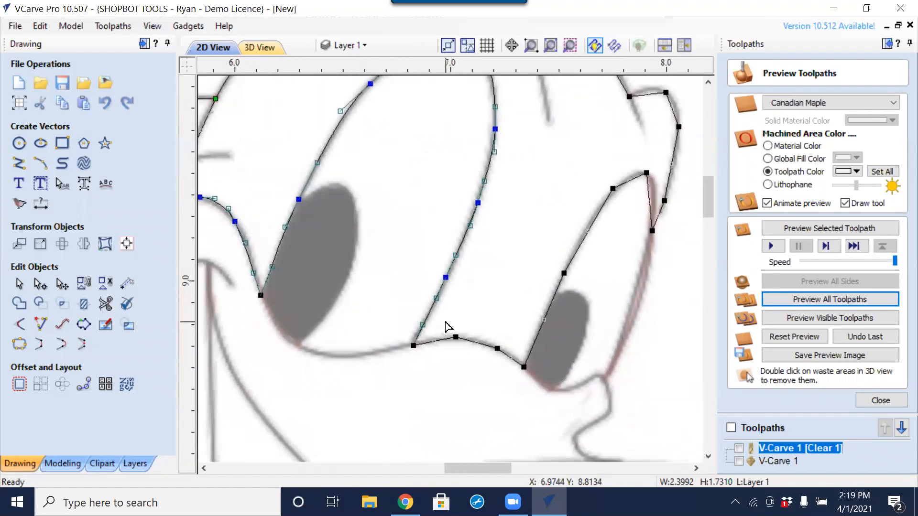
{"action": "key", "text": "s"}
{"action": "middle_click_drag", "start_coordinate": [606, 305], "coordinate": [507, 330]}
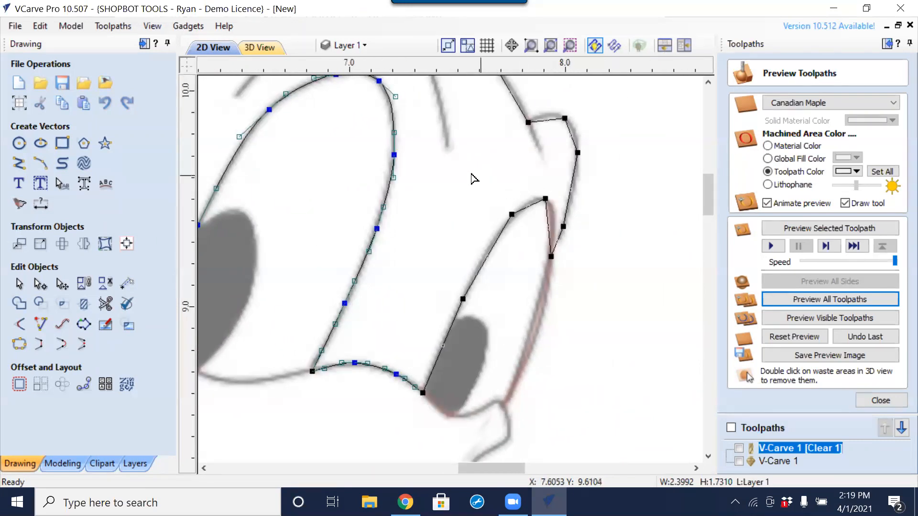
{"action": "left_click_drag", "start_coordinate": [445, 157], "coordinate": [548, 340]}
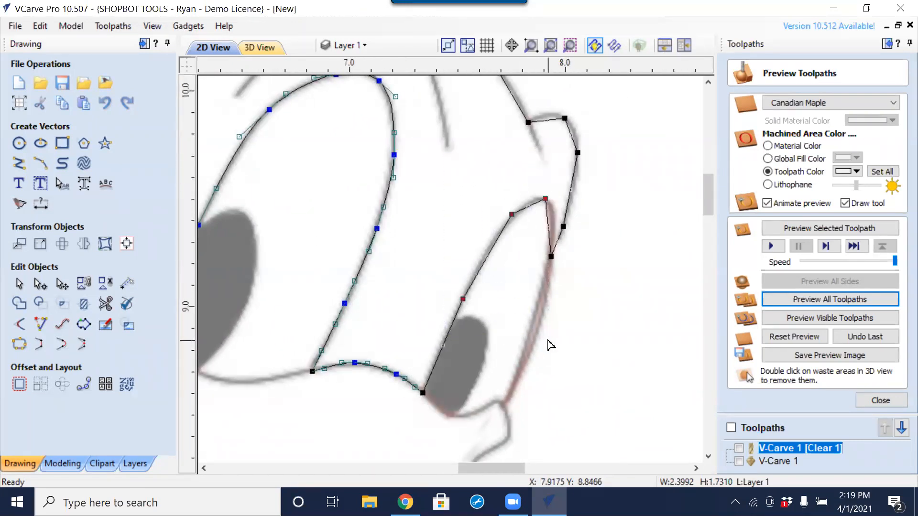
{"action": "key", "text": "c"}
{"action": "key", "text": "c"}
{"action": "key", "text": "c"}
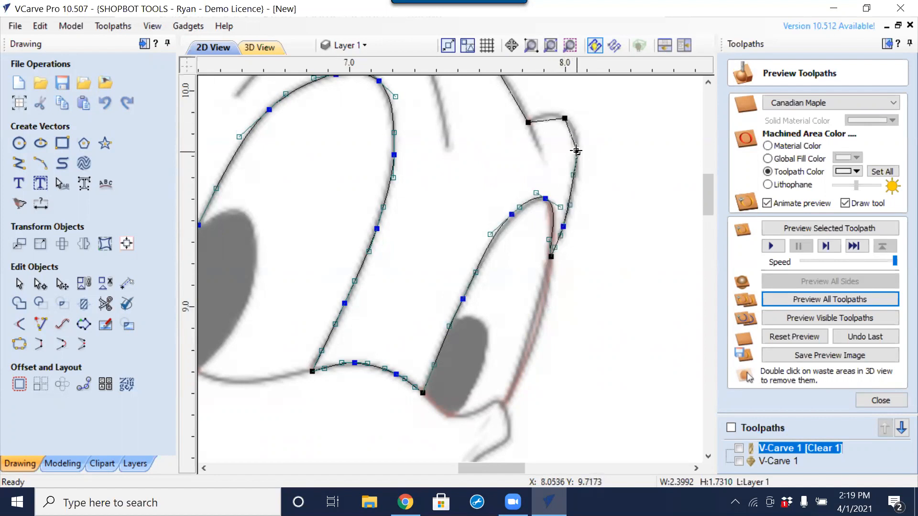
Smooth the nodes of the bump beyond the smaller eye and raise its base curve handle to fit the artwork.
{"action": "key", "text": "c"}
{"action": "scroll", "coordinate": [552, 120], "scroll_direction": "up", "scroll_amount": 3}
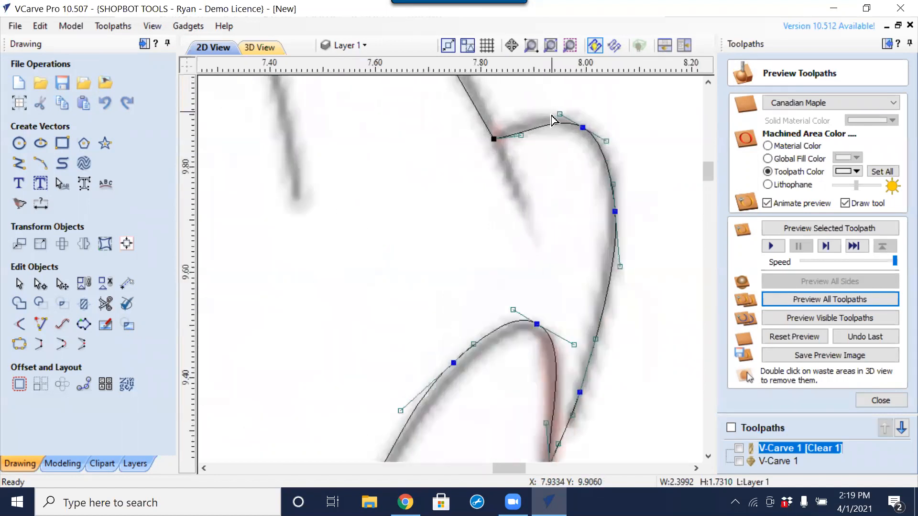
{"action": "scroll", "coordinate": [552, 120], "scroll_direction": "up", "scroll_amount": 2}
{"action": "left_click_drag", "start_coordinate": [502, 148], "coordinate": [497, 125]}
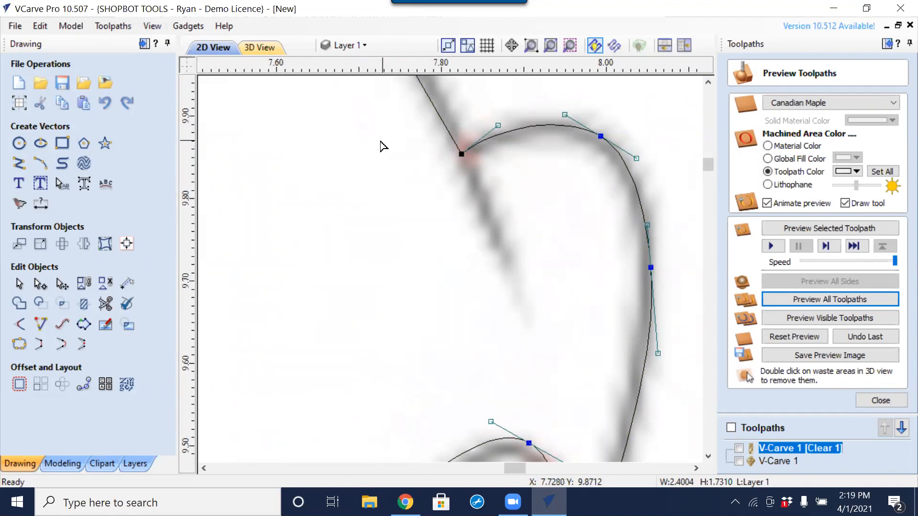
Smooth the node on the head outline between the hat's front corner and the bump beyond the smaller eye, and finish node editing.
{"action": "scroll", "coordinate": [321, 162], "scroll_direction": "down", "scroll_amount": 2}
{"action": "scroll", "coordinate": [354, 306], "scroll_direction": "down", "scroll_amount": 2}
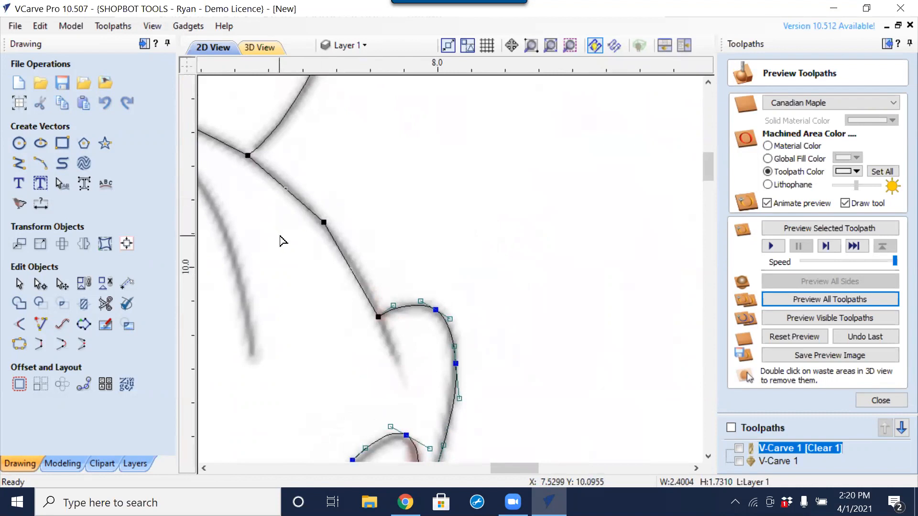
{"action": "middle_click_drag", "start_coordinate": [268, 224], "coordinate": [358, 291]}
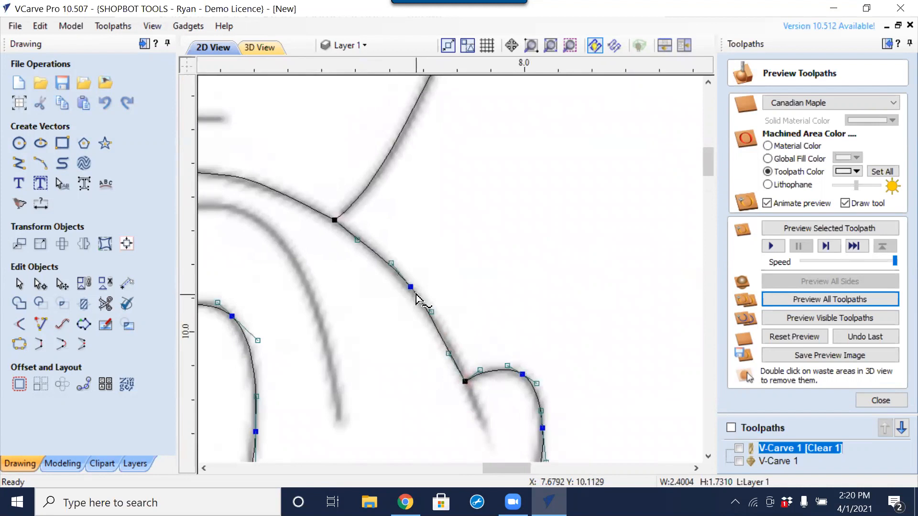
{"action": "scroll", "coordinate": [368, 221], "scroll_direction": "up", "scroll_amount": 3}
{"action": "scroll", "coordinate": [368, 221], "scroll_direction": "up", "scroll_amount": 1}
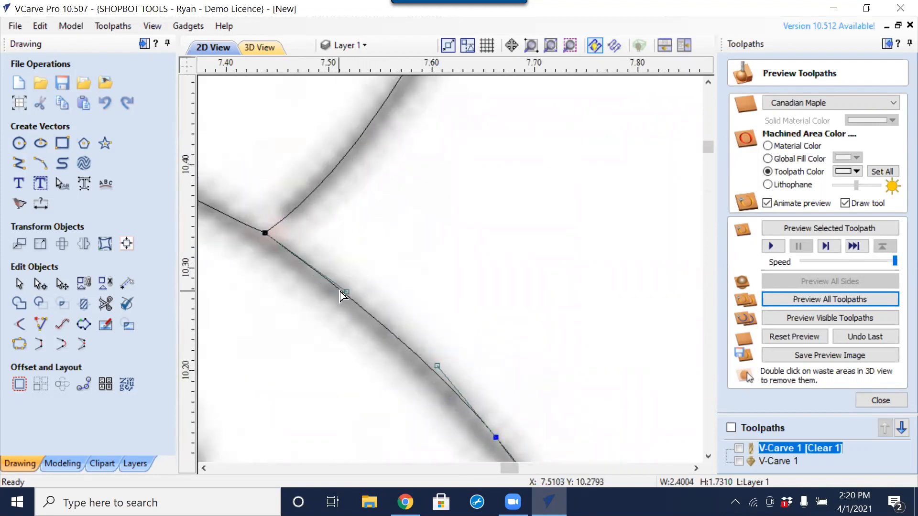
{"action": "scroll", "coordinate": [345, 292], "scroll_direction": "down", "scroll_amount": 2}
{"action": "scroll", "coordinate": [321, 344], "scroll_direction": "down", "scroll_amount": 2}
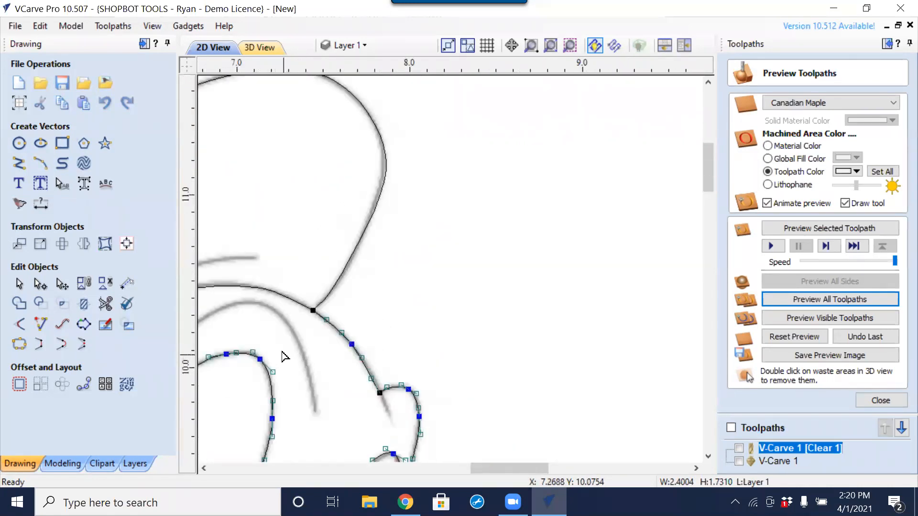
{"action": "mouse_move", "coordinate": [318, 342]}
{"action": "middle_mouse_down"}
{"action": "mouse_move", "coordinate": [503, 284]}
{"action": "mouse_move", "coordinate": [504, 274]}
{"action": "middle_mouse_up"}
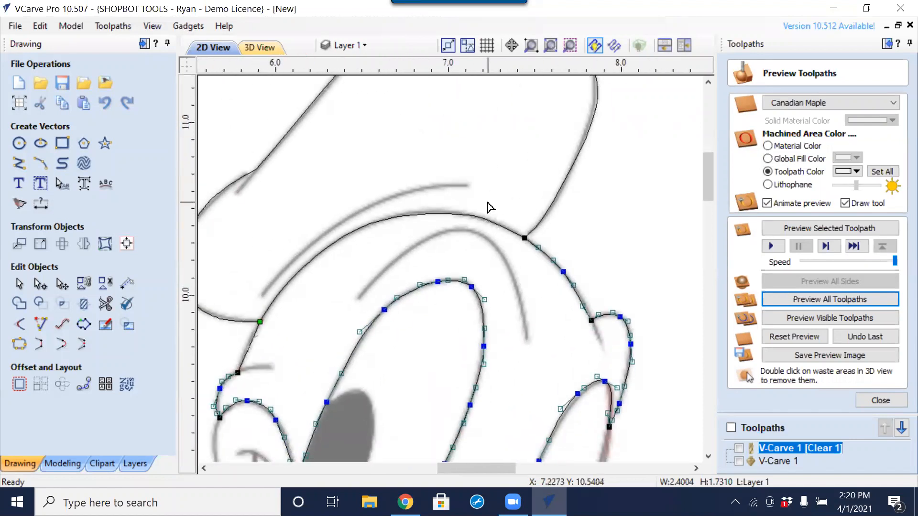
{"action": "scroll", "coordinate": [488, 204], "scroll_direction": "down", "scroll_amount": 3}
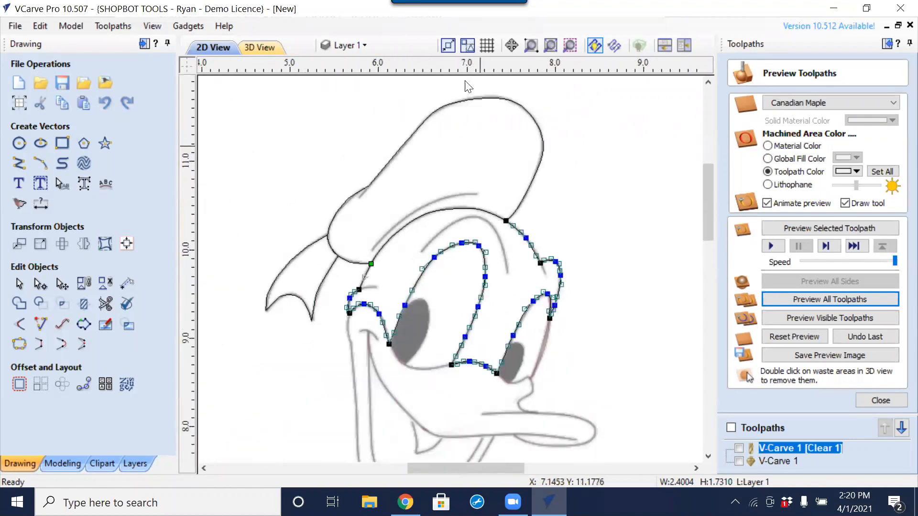
{"action": "right_click", "coordinate": [347, 11]}
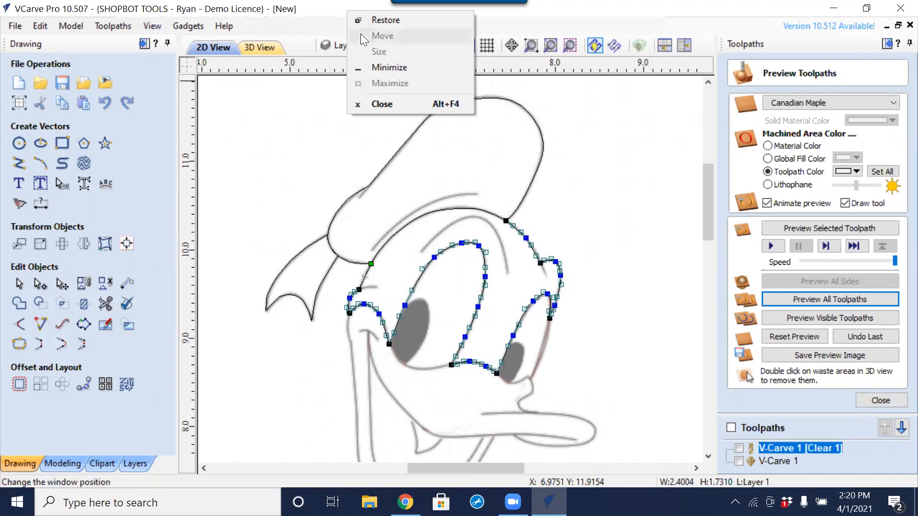
{"action": "left_click", "coordinate": [327, 12]}
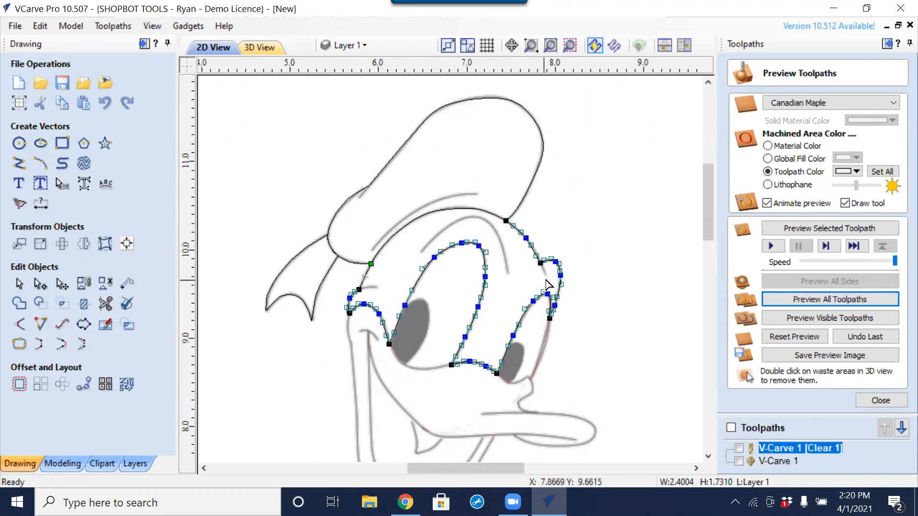
{"action": "left_click", "coordinate": [645, 194]}
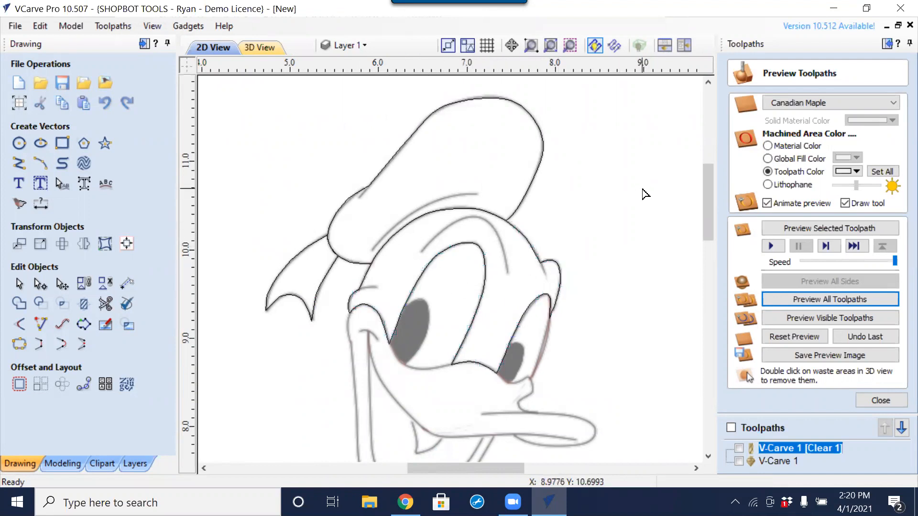
Trim the hat outline away with Interactive Vector Trim, keeping only the edges it shares with the head and the ribbon.
{"action": "left_click", "coordinate": [545, 261]}
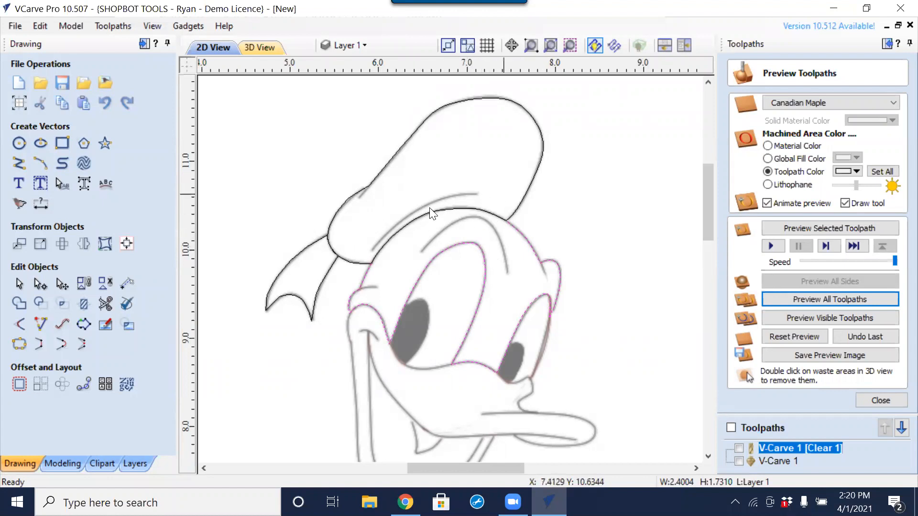
{"action": "left_click", "coordinate": [391, 234]}
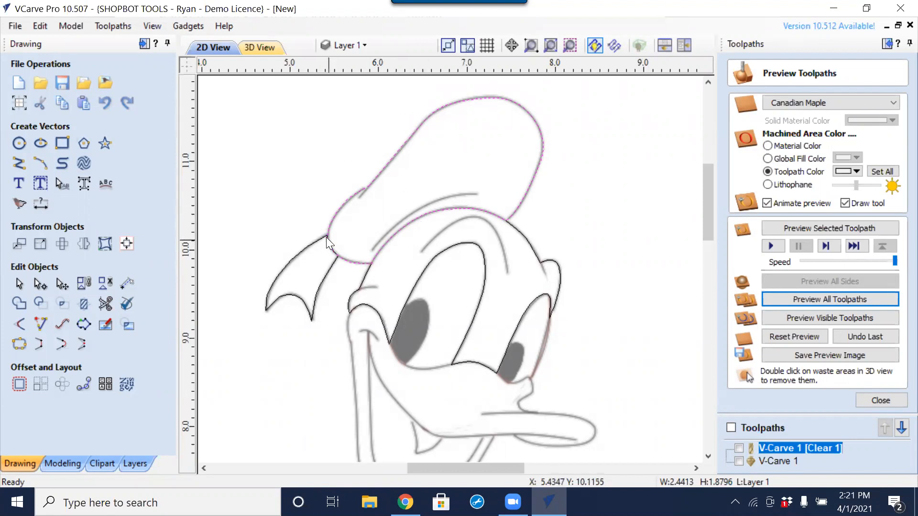
{"action": "left_click", "coordinate": [109, 308]}
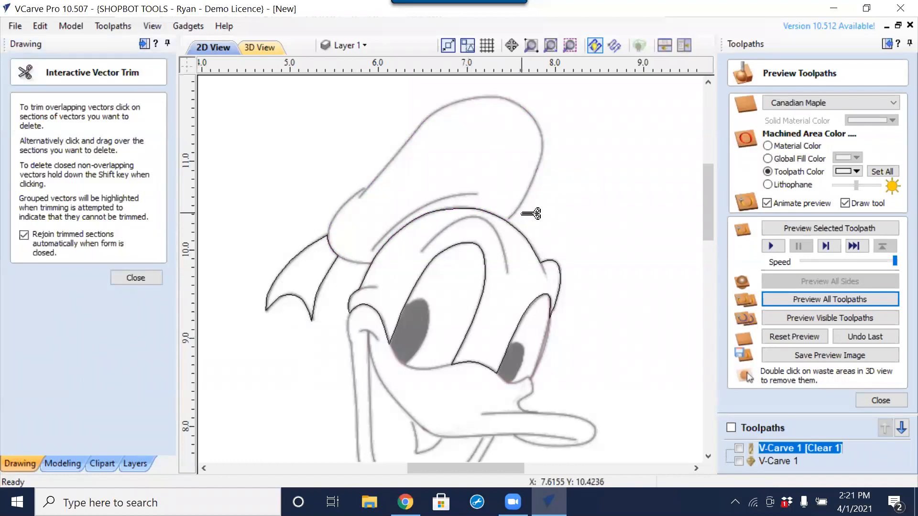
{"action": "key", "text": "Escape"}
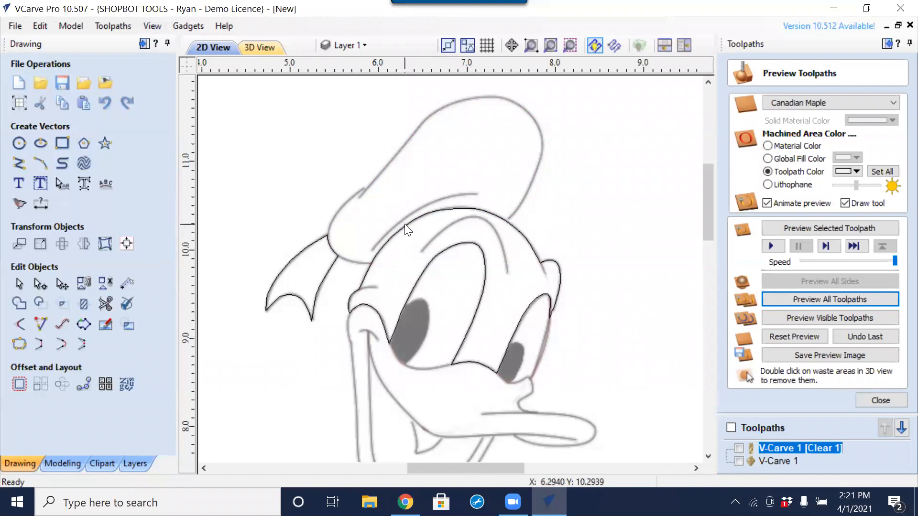
Join the shared brim arc to the head outline and the short shared edge to the ribbon outline.
{"action": "left_click", "coordinate": [403, 226]}
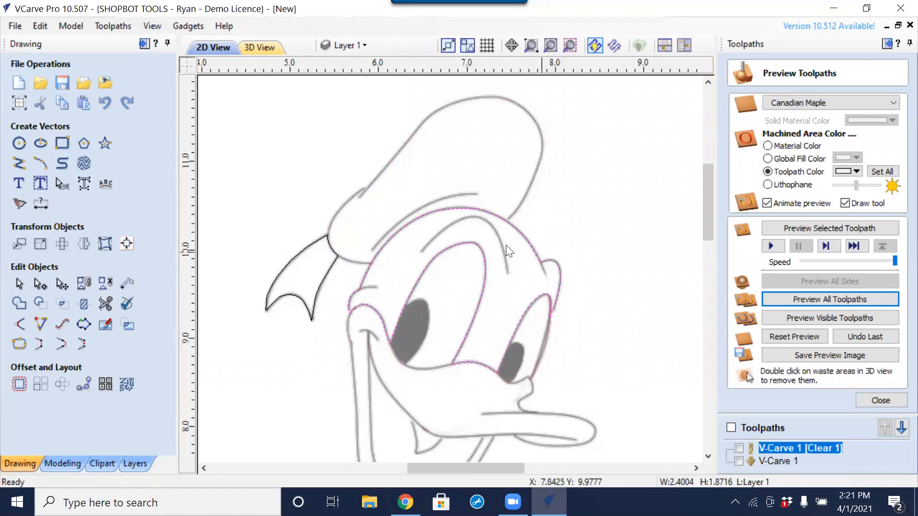
{"action": "left_click", "coordinate": [331, 247]}
{"action": "scroll", "coordinate": [332, 248], "scroll_direction": "up", "scroll_amount": 4}
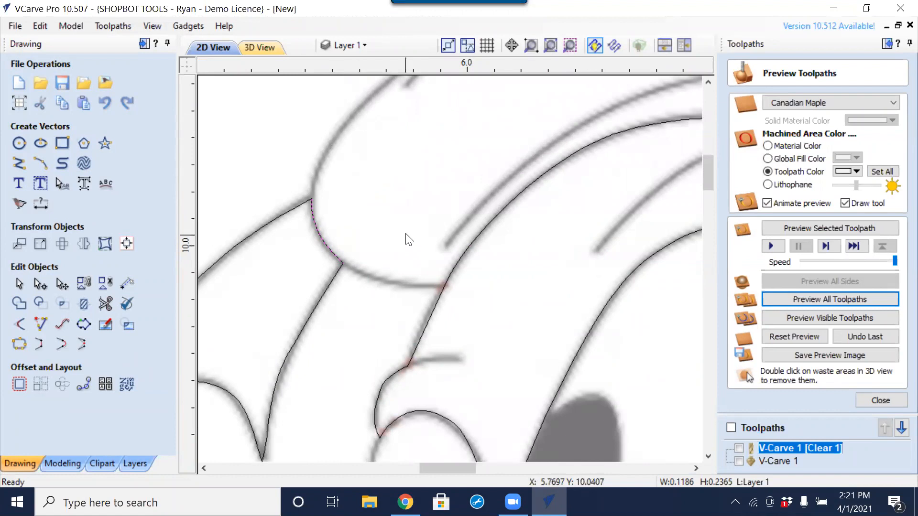
{"action": "left_click", "coordinate": [330, 250]}
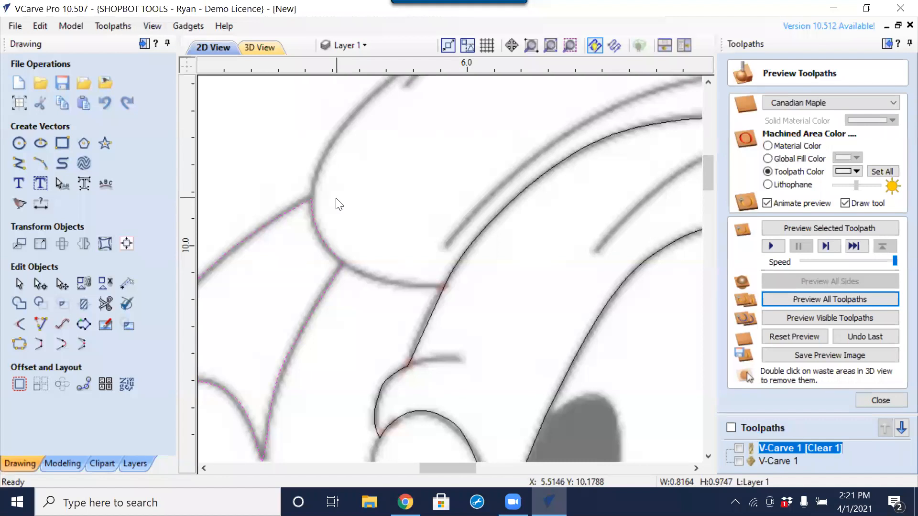
Restore the complete hat outline in its original place above the joined head and ribbon outlines, and clear the selection.
{"action": "scroll", "coordinate": [338, 204], "scroll_direction": "down", "scroll_amount": 5}
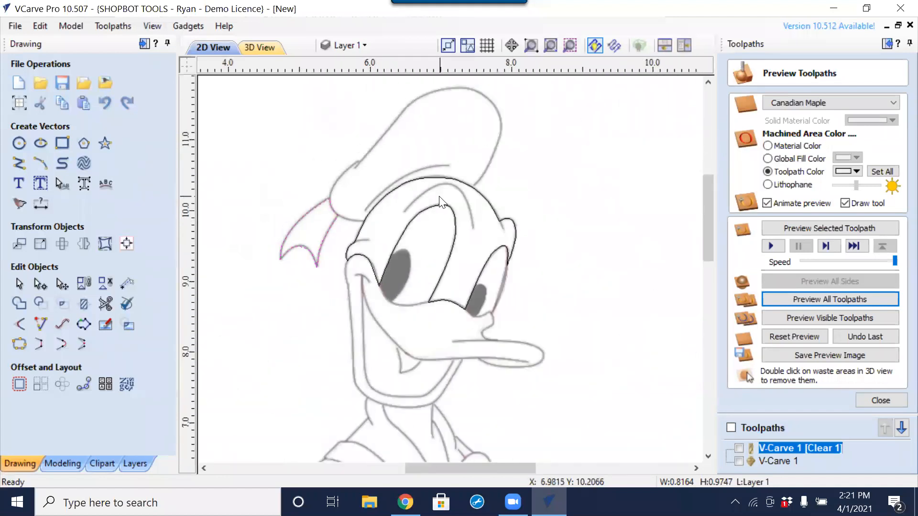
{"action": "middle_click_drag", "start_coordinate": [412, 239], "coordinate": [406, 244]}
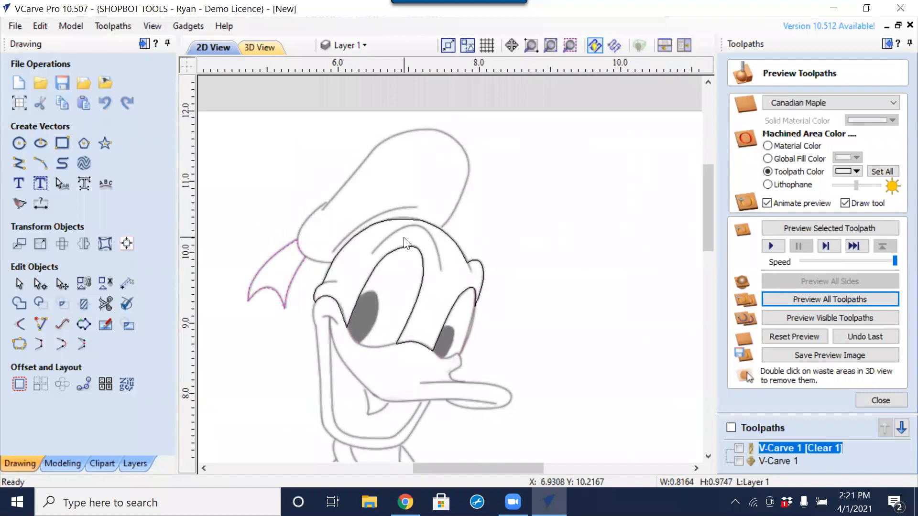
{"action": "left_click", "coordinate": [400, 221]}
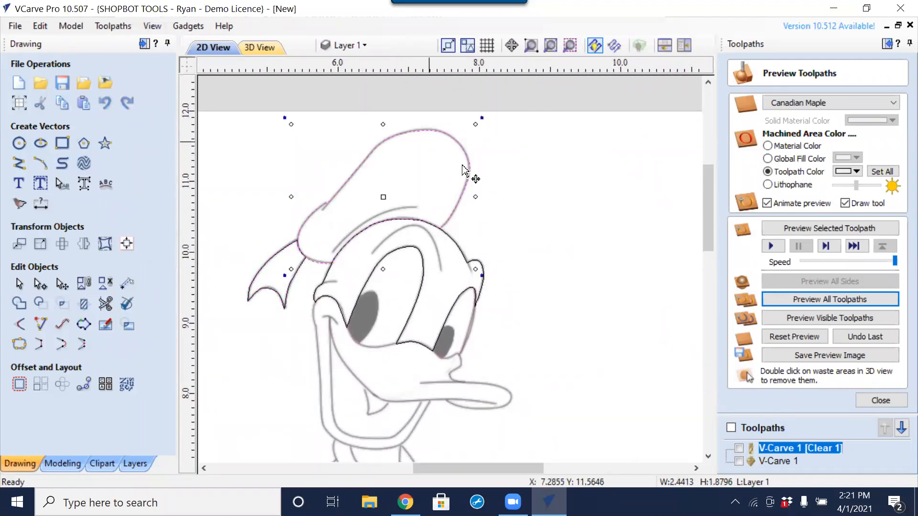
{"action": "left_click", "coordinate": [592, 229]}
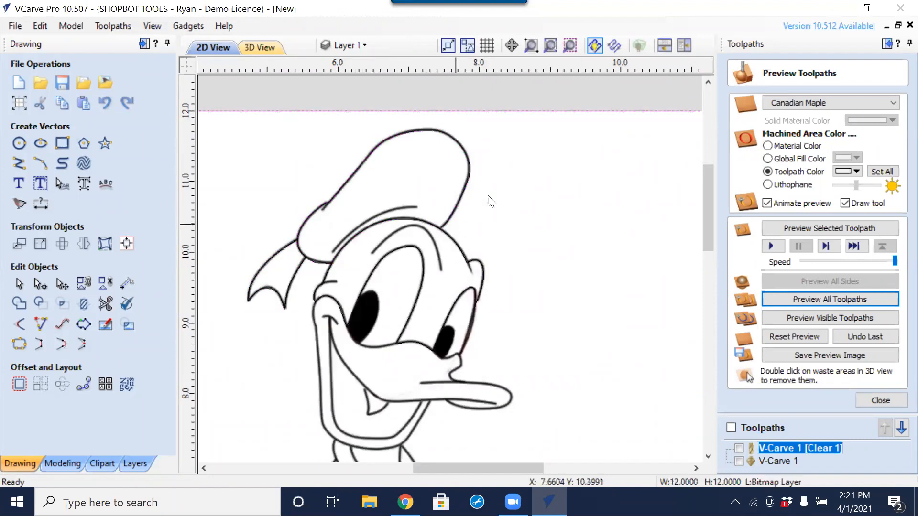
{"action": "left_click", "coordinate": [472, 91]}
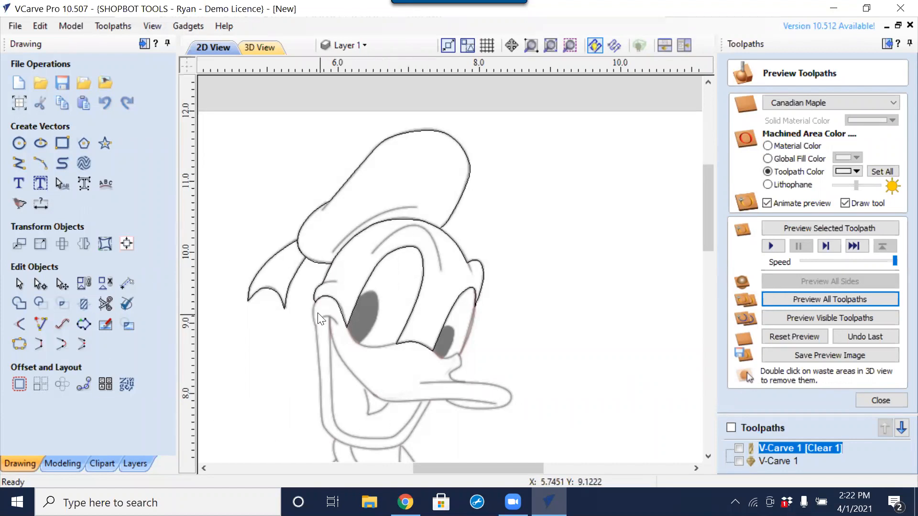
Start a polyline at the rear cheek corner below the ribbon and trace it down the jaw's long rear edge.
{"action": "left_click", "coordinate": [20, 164]}
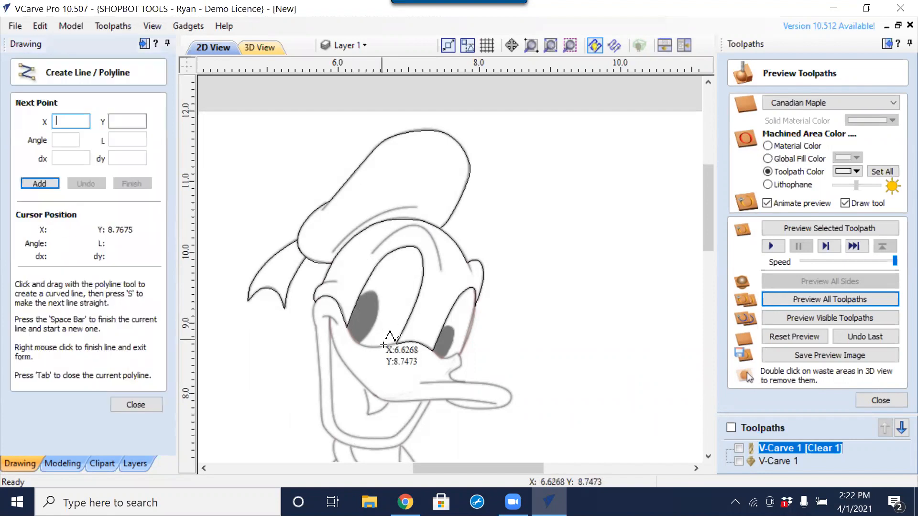
{"action": "scroll", "coordinate": [315, 311], "scroll_direction": "up", "scroll_amount": 2}
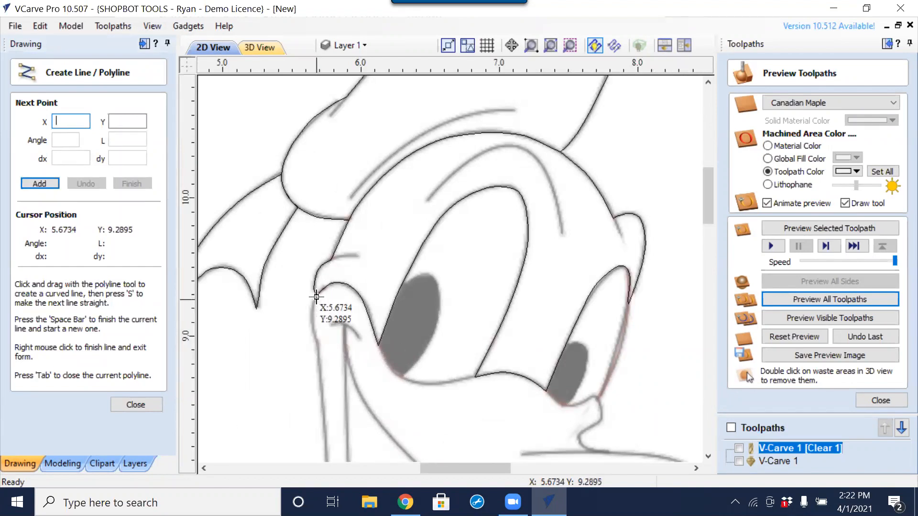
{"action": "left_click", "coordinate": [316, 297]}
{"action": "scroll", "coordinate": [321, 332], "scroll_direction": "up", "scroll_amount": 2}
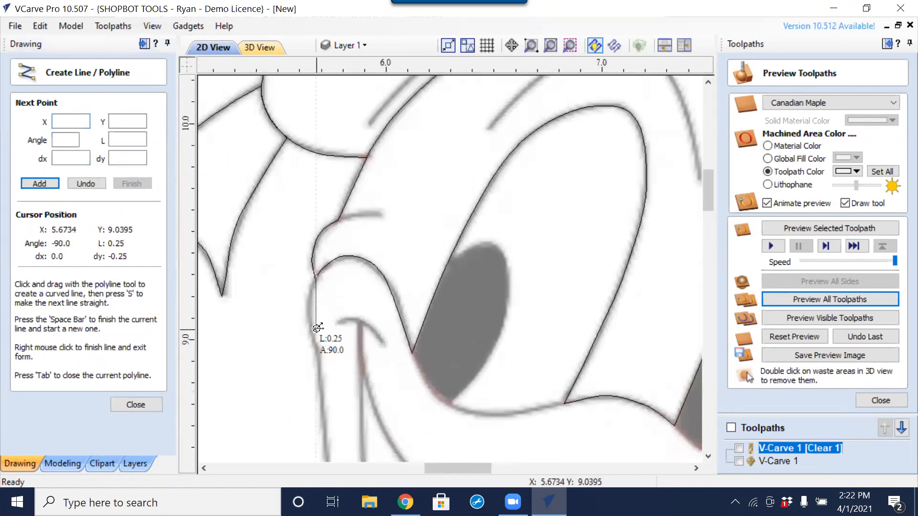
{"action": "left_click", "coordinate": [302, 296]}
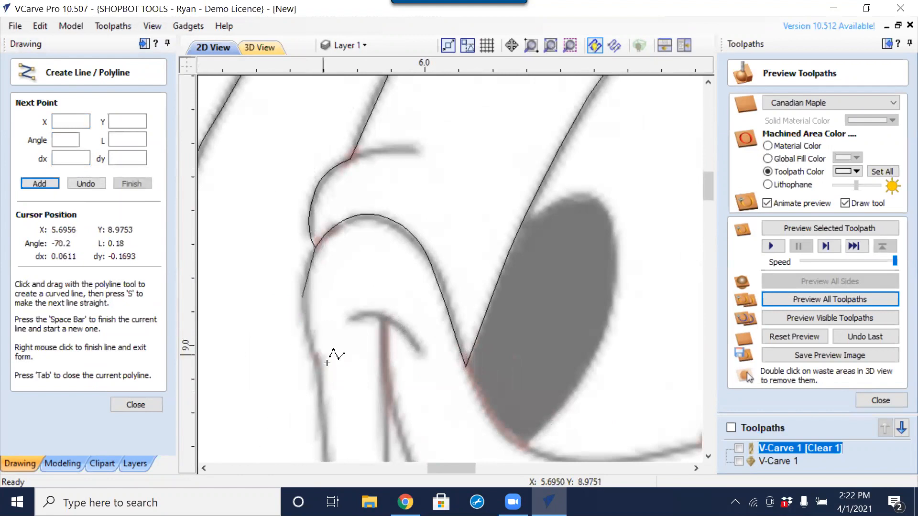
{"action": "left_click", "coordinate": [320, 365]}
{"action": "scroll", "coordinate": [356, 373], "scroll_direction": "down", "scroll_amount": 4}
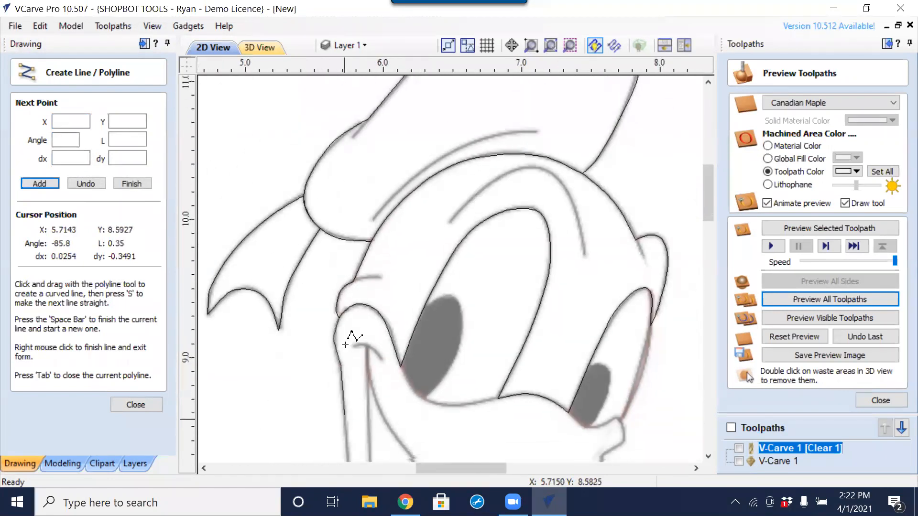
{"action": "scroll", "coordinate": [354, 225], "scroll_direction": "up", "scroll_amount": 2}
{"action": "scroll", "coordinate": [352, 248], "scroll_direction": "up", "scroll_amount": 2}
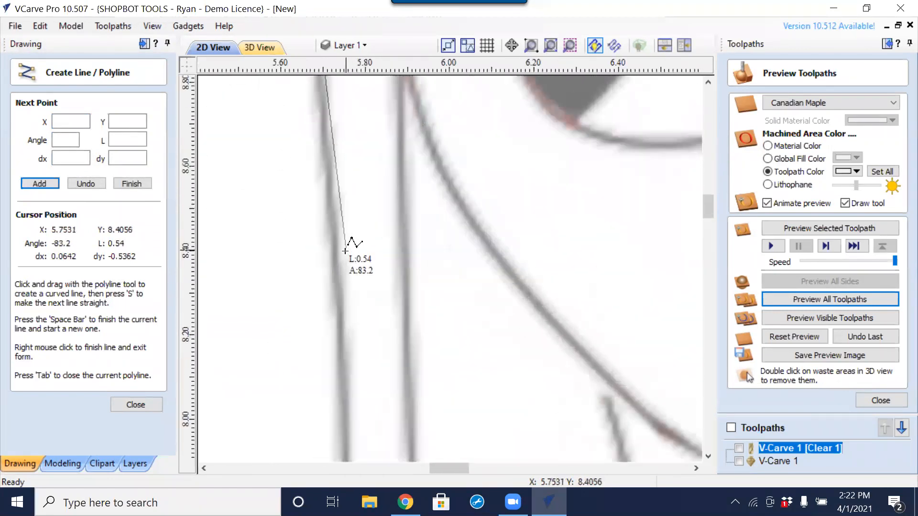
{"action": "left_click", "coordinate": [335, 305]}
{"action": "scroll", "coordinate": [334, 307], "scroll_direction": "down", "scroll_amount": 3}
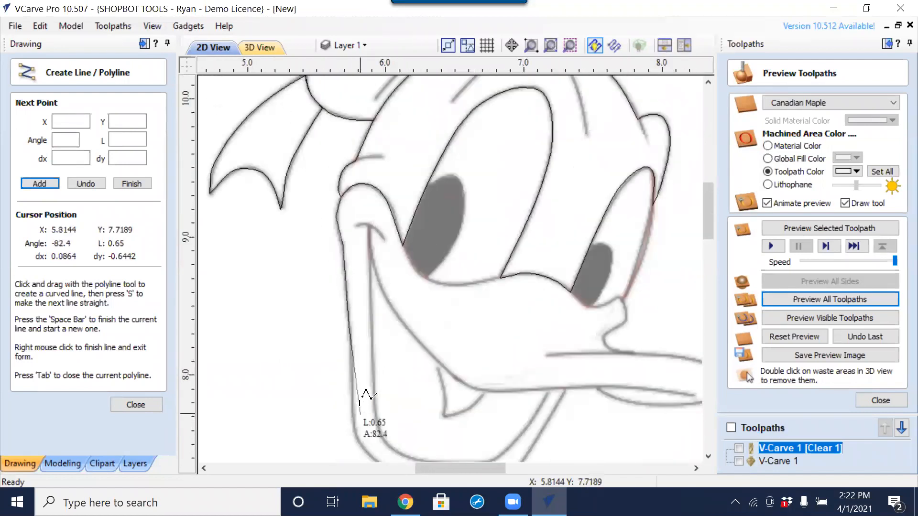
Continue the polyline down the lower rear edge of the jaw and around its bottom corner to the top of the neck.
{"action": "scroll", "coordinate": [364, 211], "scroll_direction": "up", "scroll_amount": 2}
{"action": "left_click", "coordinate": [352, 244]}
{"action": "scroll", "coordinate": [360, 288], "scroll_direction": "up", "scroll_amount": 2}
{"action": "scroll", "coordinate": [355, 282], "scroll_direction": "up", "scroll_amount": 1}
{"action": "left_click", "coordinate": [350, 275]}
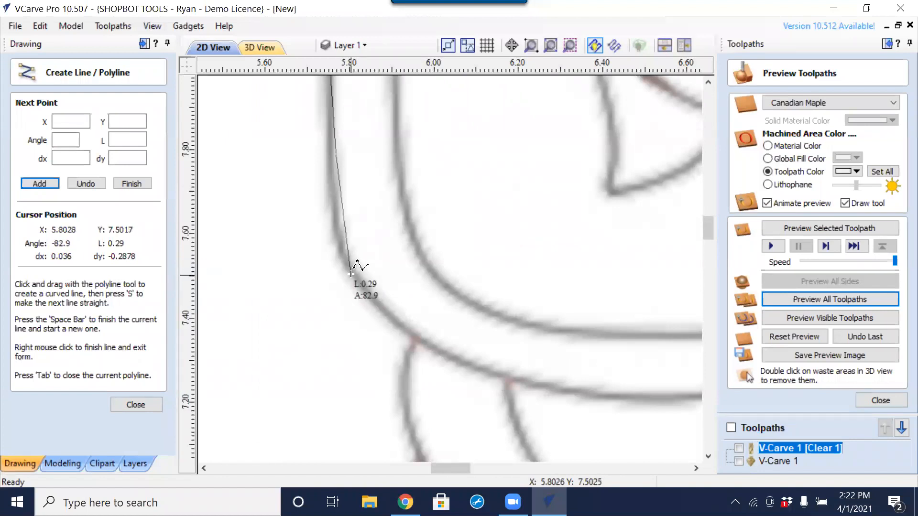
{"action": "left_click", "coordinate": [428, 343]}
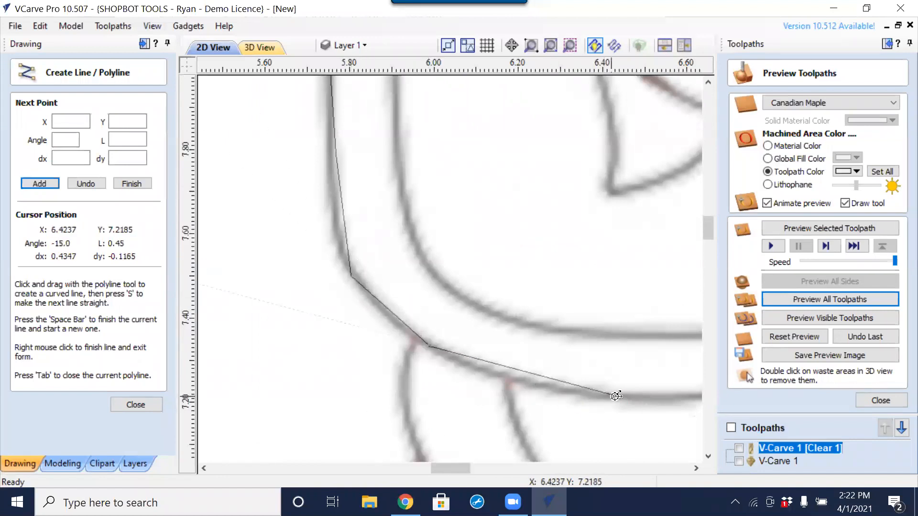
Continue the polyline along the jaw's bottom edge and up its front edge to the underside of the upper beak.
{"action": "scroll", "coordinate": [620, 380], "scroll_direction": "down", "scroll_amount": 1}
{"action": "scroll", "coordinate": [621, 380], "scroll_direction": "down", "scroll_amount": 2}
{"action": "scroll", "coordinate": [365, 334], "scroll_direction": "up", "scroll_amount": 3}
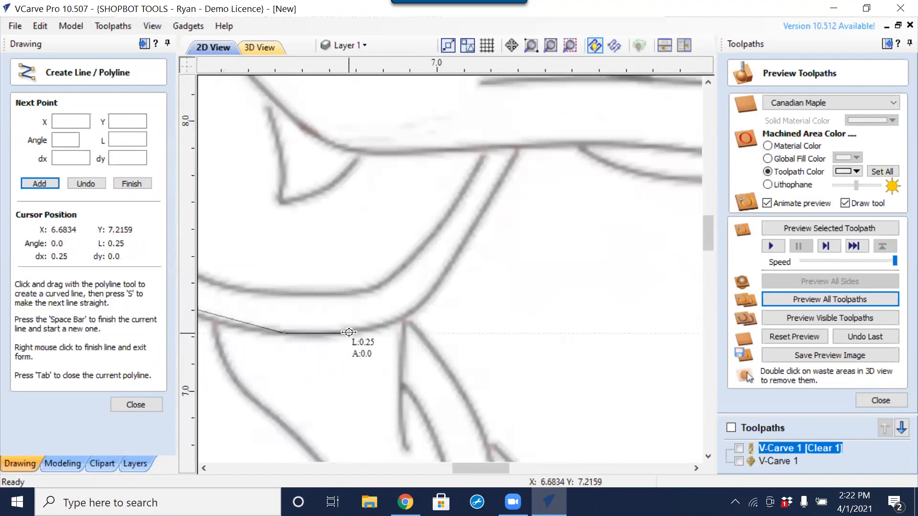
{"action": "left_click", "coordinate": [375, 326]}
{"action": "left_click", "coordinate": [434, 290]}
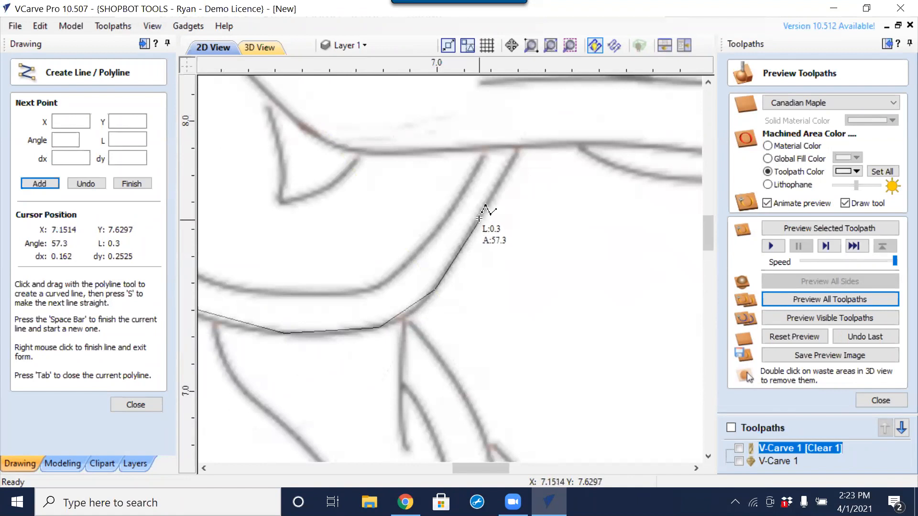
{"action": "scroll", "coordinate": [496, 223], "scroll_direction": "down", "scroll_amount": 3}
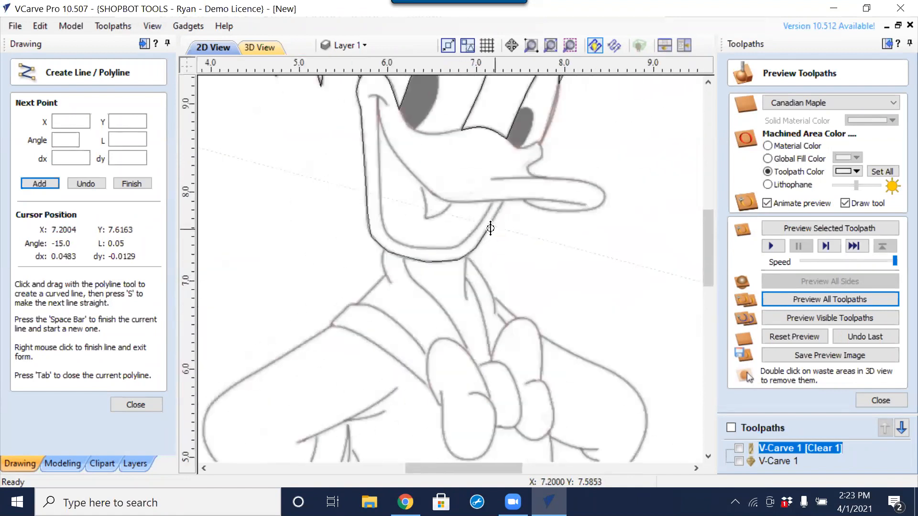
{"action": "scroll", "coordinate": [488, 225], "scroll_direction": "up", "scroll_amount": 3}
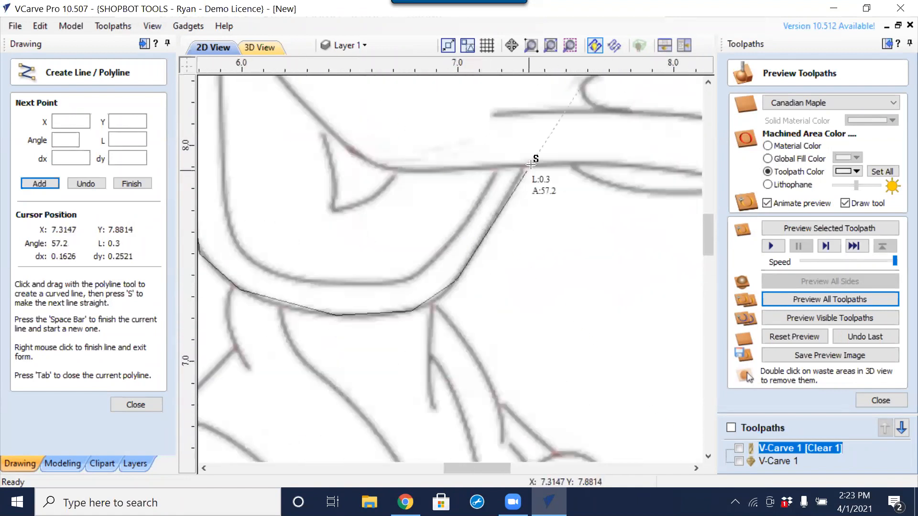
{"action": "scroll", "coordinate": [521, 167], "scroll_direction": "up", "scroll_amount": 3}
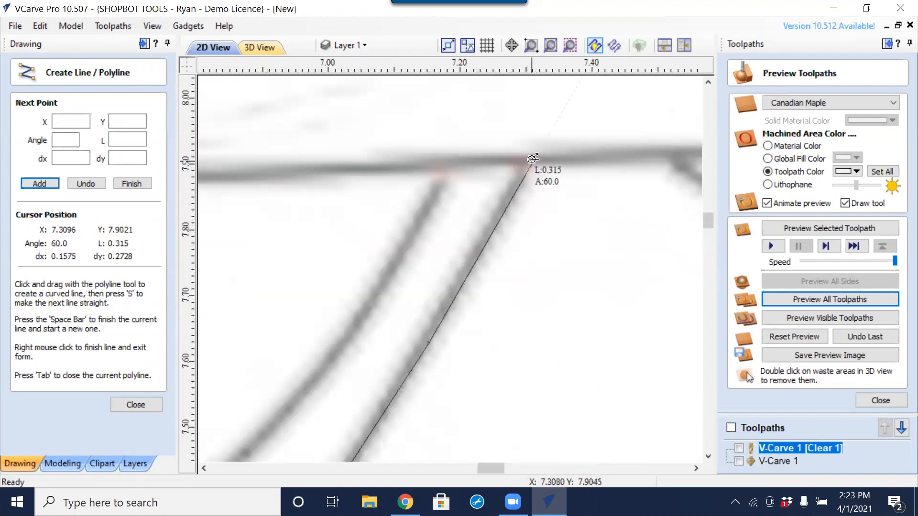
{"action": "left_click", "coordinate": [534, 160]}
Trace the polyline along the beak's underside, around the rounded beak tip and back along the upper edge to the notch below the eye.
{"action": "left_click", "coordinate": [677, 155]}
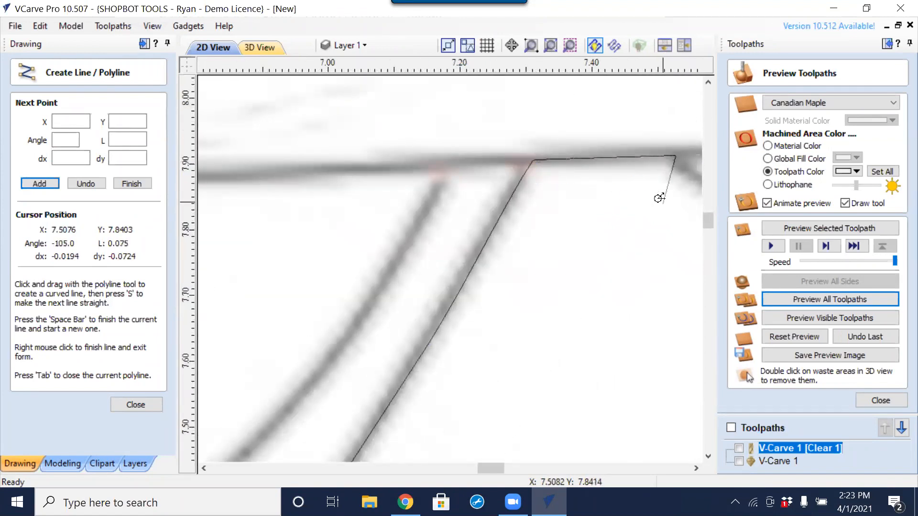
{"action": "scroll", "coordinate": [660, 196], "scroll_direction": "down", "scroll_amount": 3}
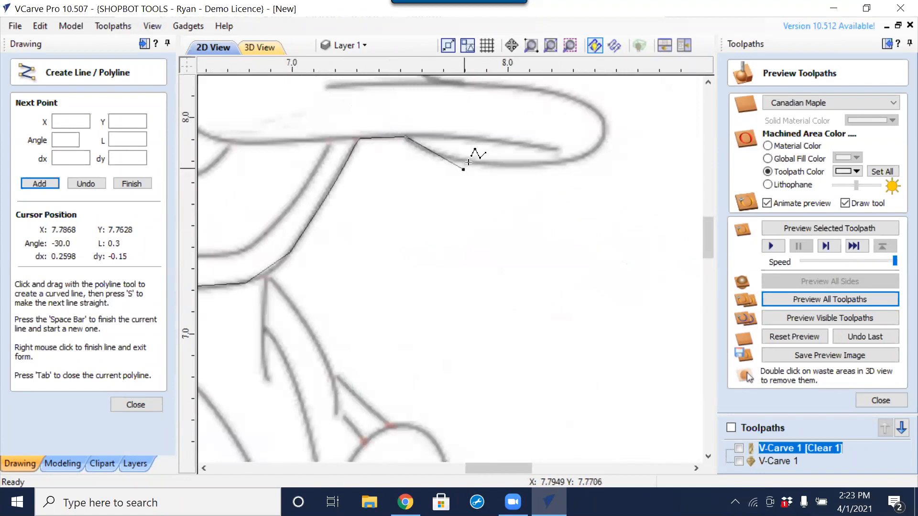
{"action": "left_click", "coordinate": [449, 159]}
{"action": "left_click", "coordinate": [535, 164]}
{"action": "left_click", "coordinate": [600, 142]}
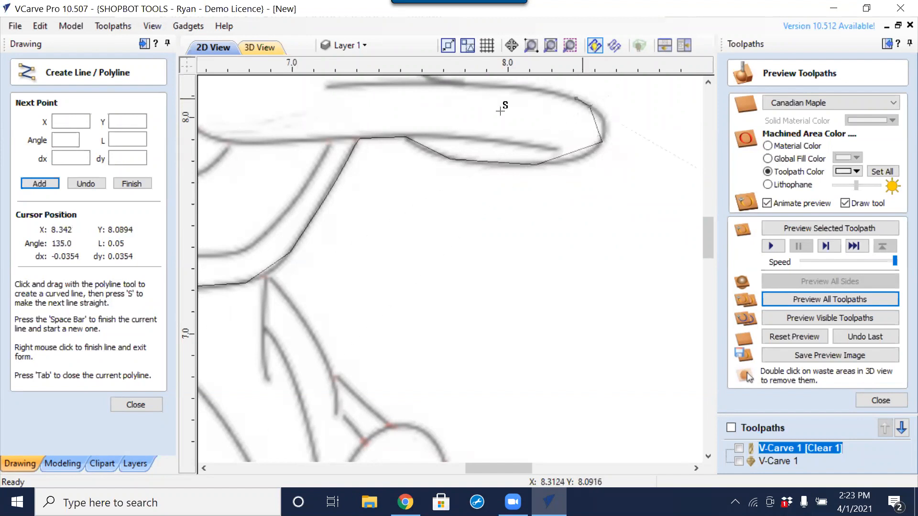
{"action": "scroll", "coordinate": [476, 123], "scroll_direction": "down", "scroll_amount": 2}
{"action": "scroll", "coordinate": [475, 125], "scroll_direction": "up", "scroll_amount": 4}
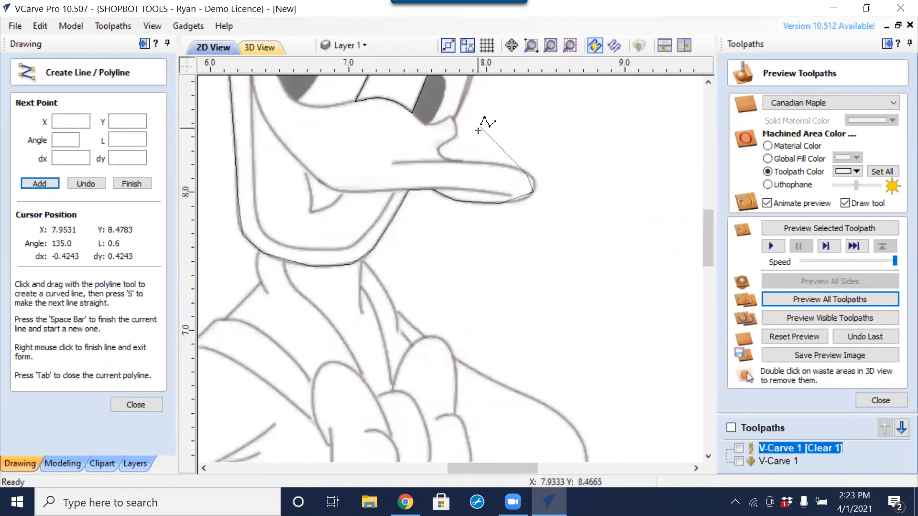
{"action": "left_click", "coordinate": [531, 232]}
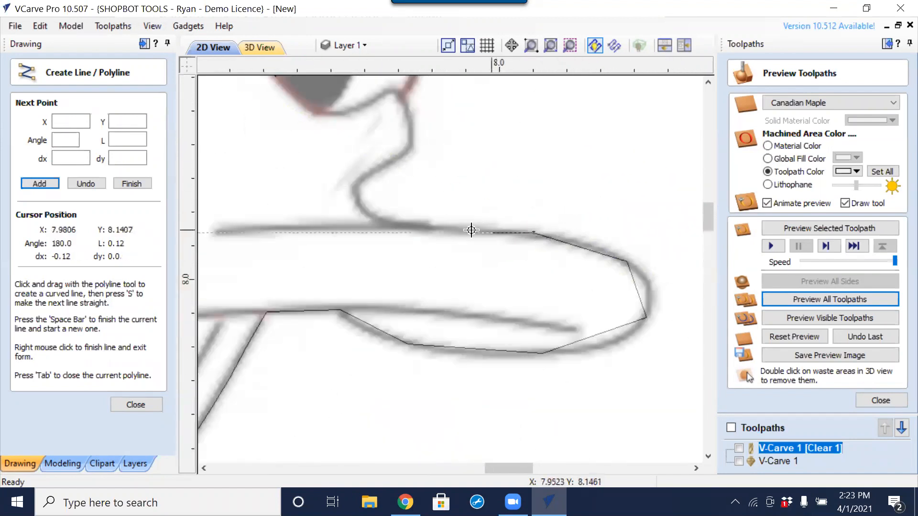
{"action": "left_click", "coordinate": [422, 227]}
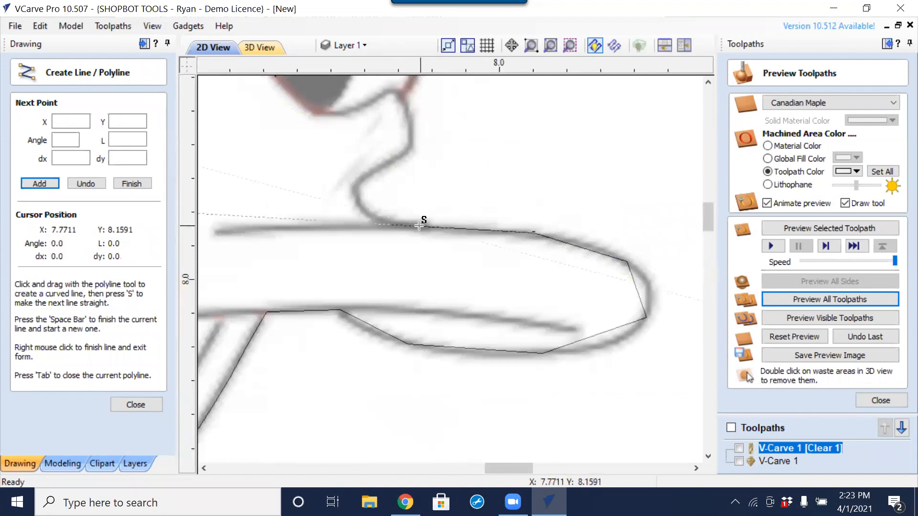
Continue the polyline around the notch above the beak and up to the corner beside the front eye.
{"action": "left_click", "coordinate": [362, 206]}
{"action": "left_click", "coordinate": [369, 170]}
{"action": "scroll", "coordinate": [426, 182], "scroll_direction": "down", "scroll_amount": 3}
{"action": "scroll", "coordinate": [418, 179], "scroll_direction": "up", "scroll_amount": 3}
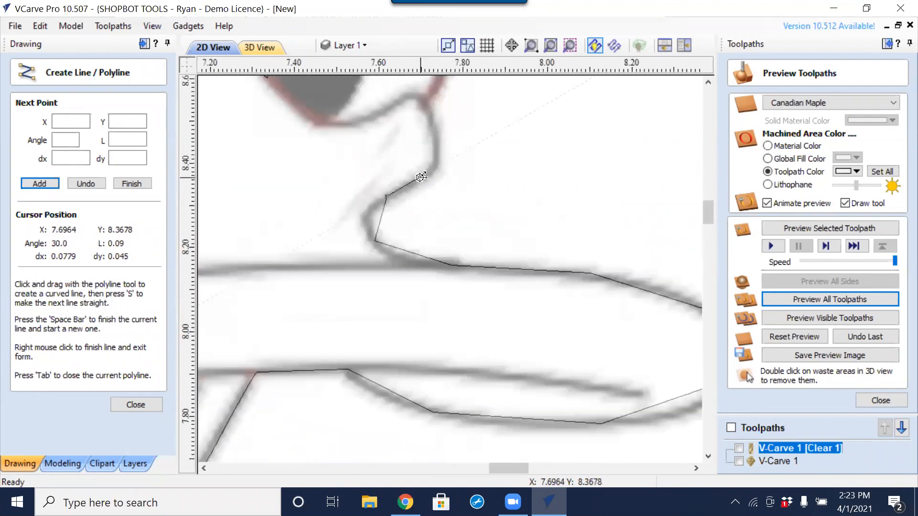
{"action": "left_click", "coordinate": [427, 173]}
{"action": "left_click", "coordinate": [433, 127]}
{"action": "scroll", "coordinate": [416, 95], "scroll_direction": "up", "scroll_amount": 2}
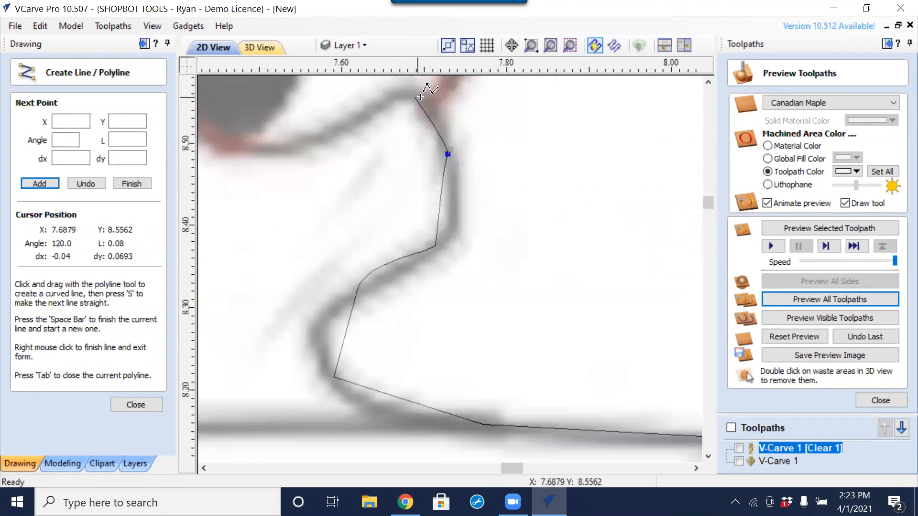
{"action": "left_click", "coordinate": [419, 99]}
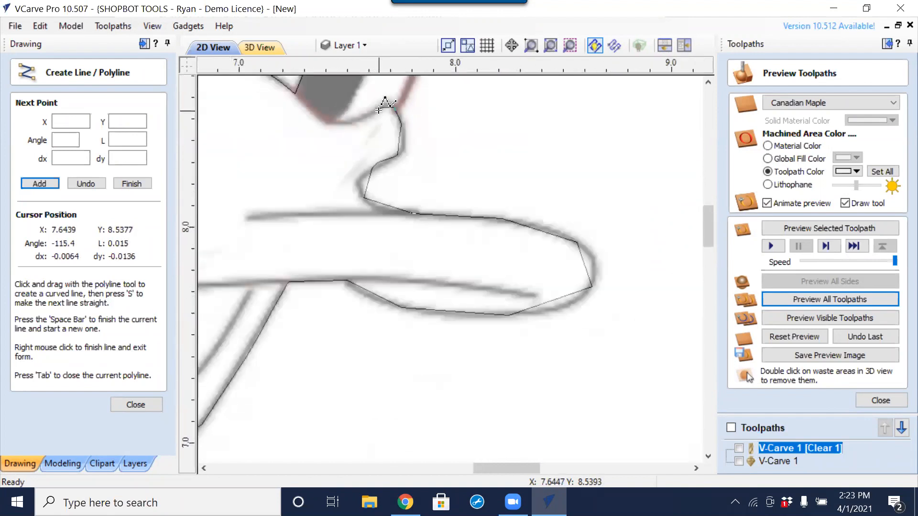
Trace the polyline under the front eye's pupil, connect it to the existing outline's corner and finish it.
{"action": "scroll", "coordinate": [383, 99], "scroll_direction": "down", "scroll_amount": 3}
{"action": "scroll", "coordinate": [352, 125], "scroll_direction": "up", "scroll_amount": 2}
{"action": "left_click", "coordinate": [354, 120]}
{"action": "scroll", "coordinate": [301, 123], "scroll_direction": "down", "scroll_amount": 3}
{"action": "scroll", "coordinate": [302, 123], "scroll_direction": "up", "scroll_amount": 3}
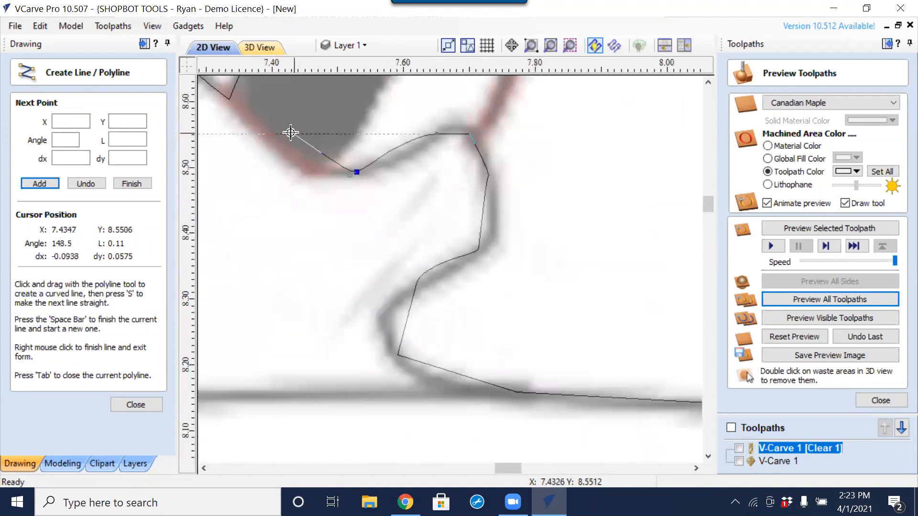
{"action": "left_click", "coordinate": [264, 134]}
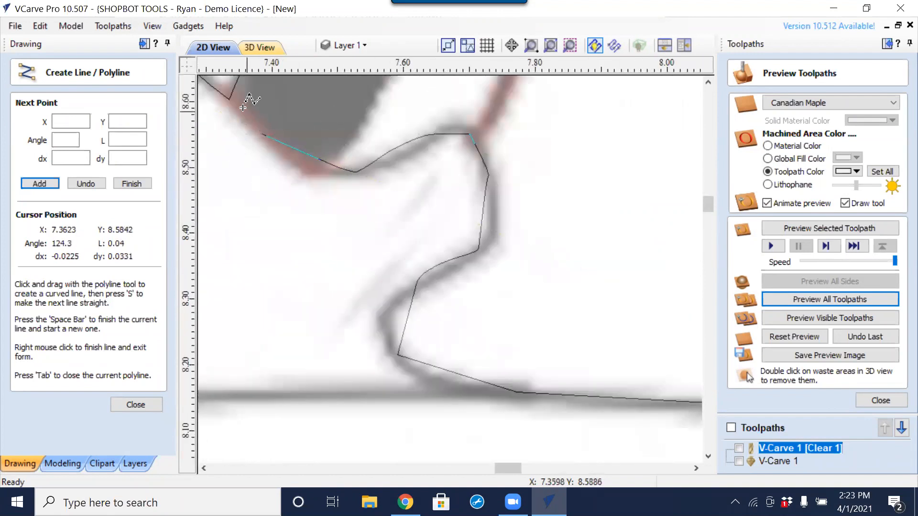
{"action": "left_click", "coordinate": [230, 100]}
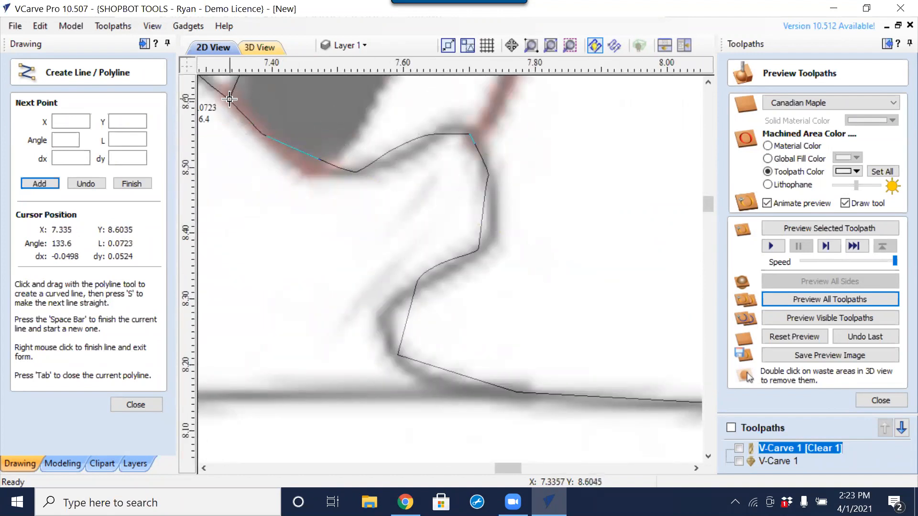
{"action": "right_click", "coordinate": [305, 204]}
{"action": "scroll", "coordinate": [318, 211], "scroll_direction": "down", "scroll_amount": 5}
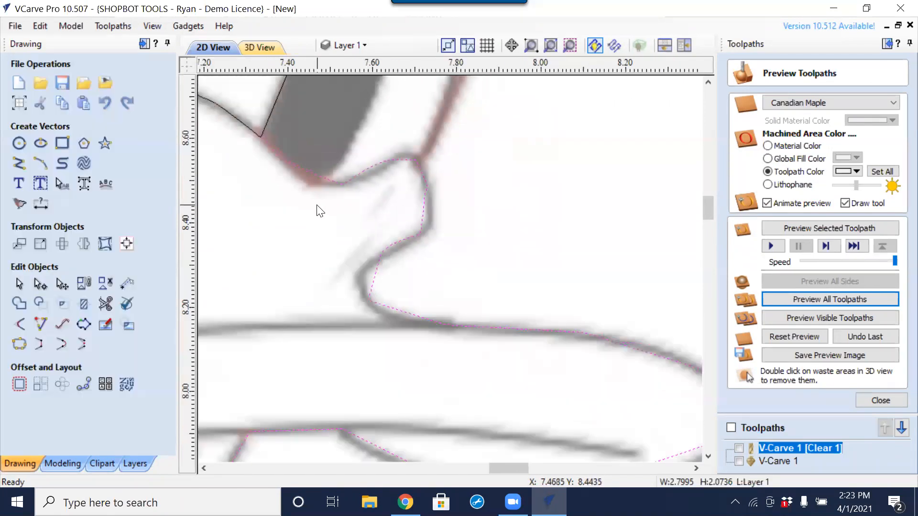
Edit the new polyline's nodes and convert the spans along the jaw's rear edge and lower rear corner to smoothed curves.
{"action": "key", "text": "n"}
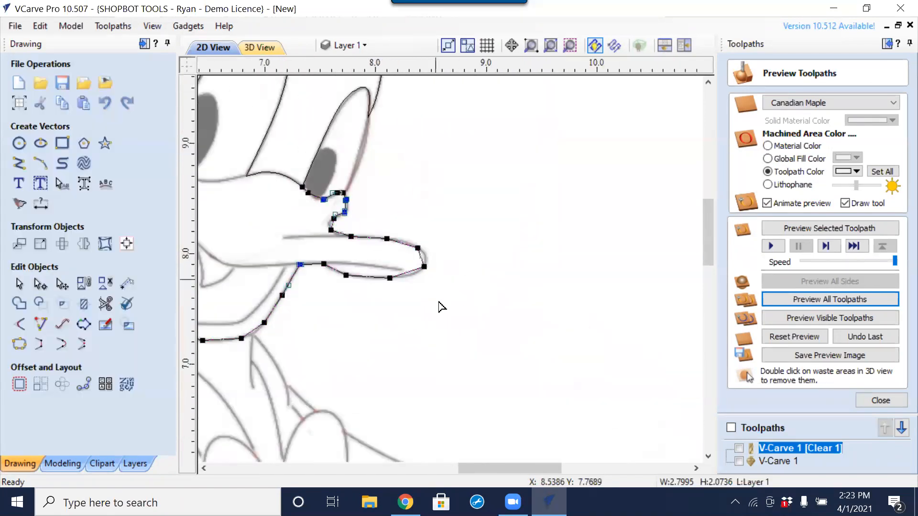
{"action": "middle_click_drag", "start_coordinate": [349, 295], "coordinate": [464, 269]}
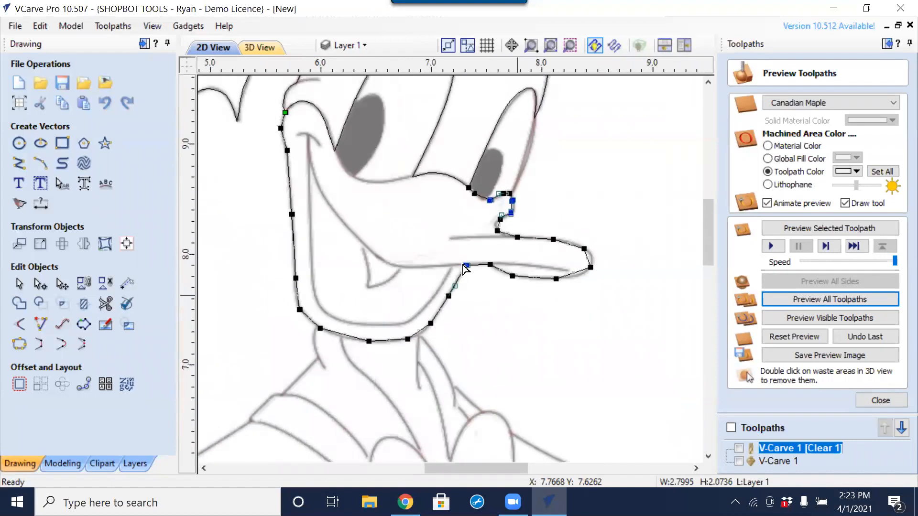
{"action": "scroll", "coordinate": [292, 121], "scroll_direction": "up", "scroll_amount": 1}
{"action": "left_click_drag", "start_coordinate": [268, 125], "coordinate": [342, 409]}
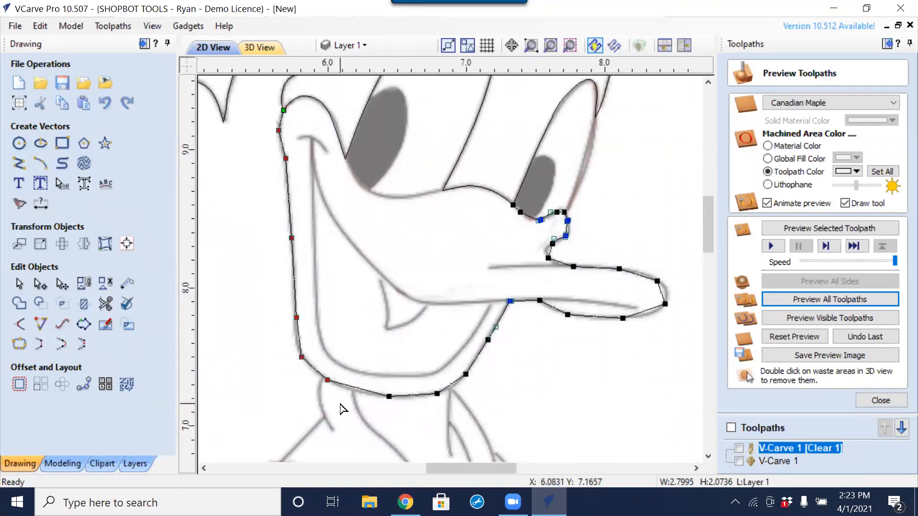
{"action": "key", "text": "c"}
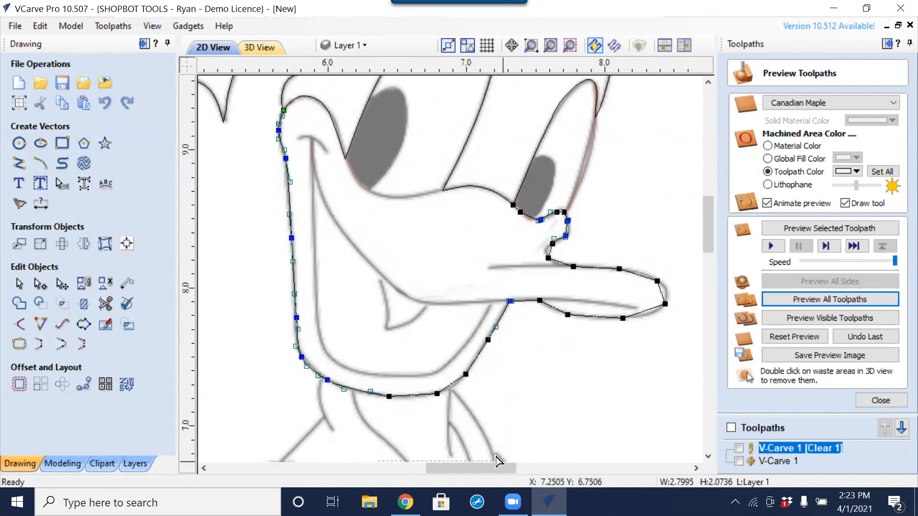
Smooth the nodes along the jaw's bottom and front edges and the two nodes under the beak tip.
{"action": "scroll", "coordinate": [515, 300], "scroll_direction": "up", "scroll_amount": 2}
{"action": "scroll", "coordinate": [516, 297], "scroll_direction": "up", "scroll_amount": 1}
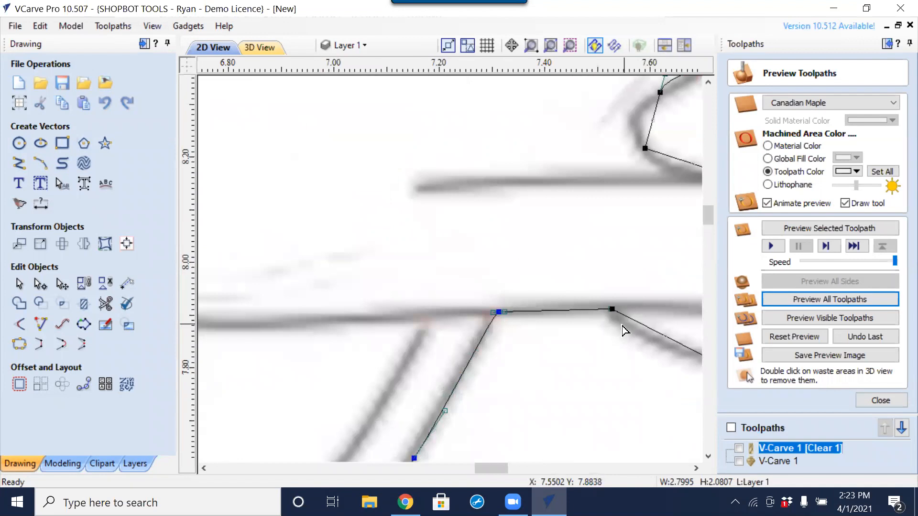
{"action": "scroll", "coordinate": [624, 330], "scroll_direction": "down", "scroll_amount": 2}
{"action": "key", "text": "s"}
{"action": "key", "text": "s"}
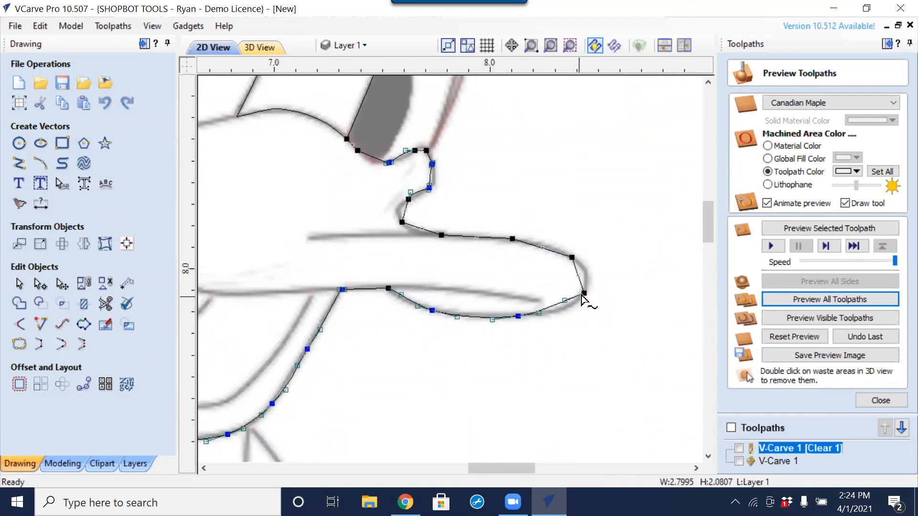
Smooth the nodes around the beak tip, along the beak's upper edge and into the notch above it.
{"action": "key", "text": "s"}
{"action": "key", "text": "s"}
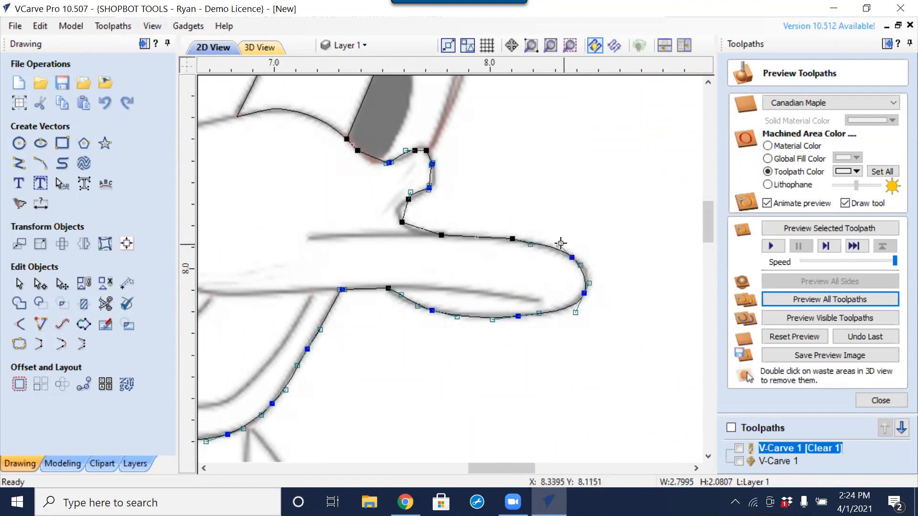
{"action": "key", "text": "s"}
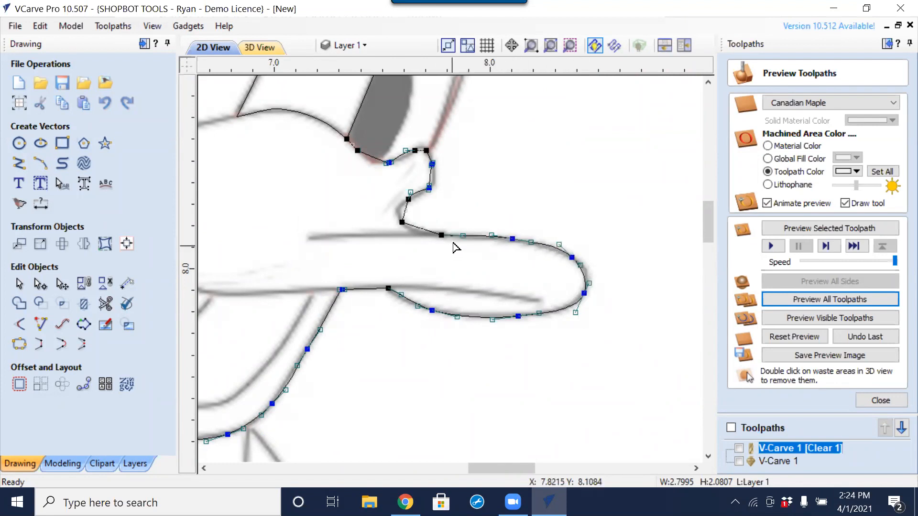
{"action": "key", "text": "s"}
{"action": "key", "text": "s"}
{"action": "key", "text": "s"}
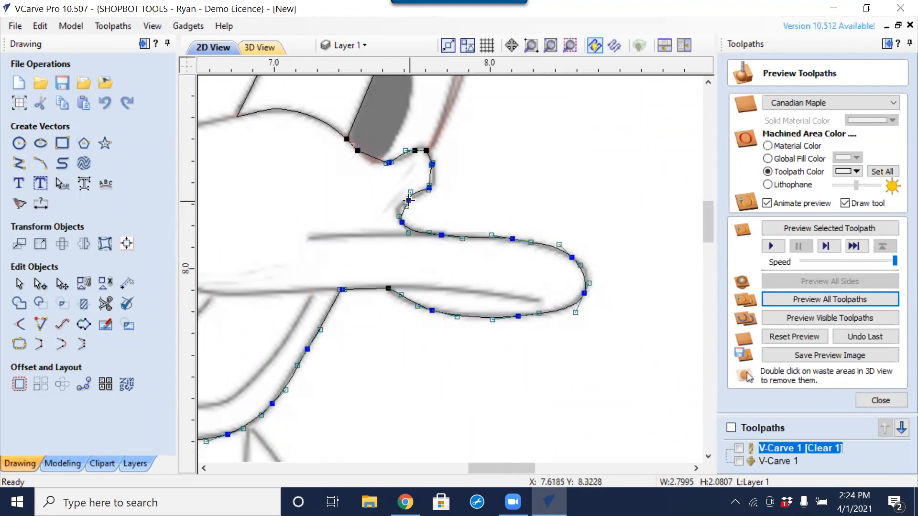
Adjust the curve handles in the notch above the beak so the spans follow the drawn line.
{"action": "scroll", "coordinate": [412, 213], "scroll_direction": "up", "scroll_amount": 5}
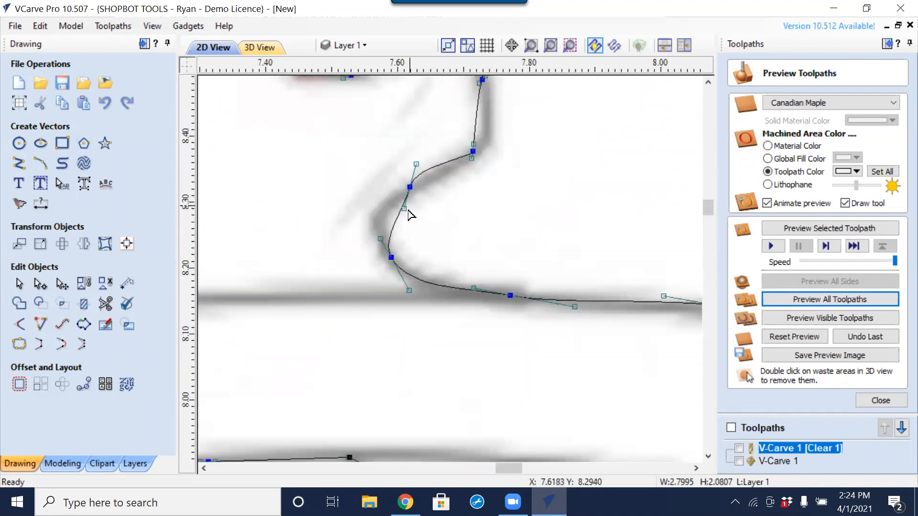
{"action": "left_click_drag", "start_coordinate": [402, 208], "coordinate": [365, 219]}
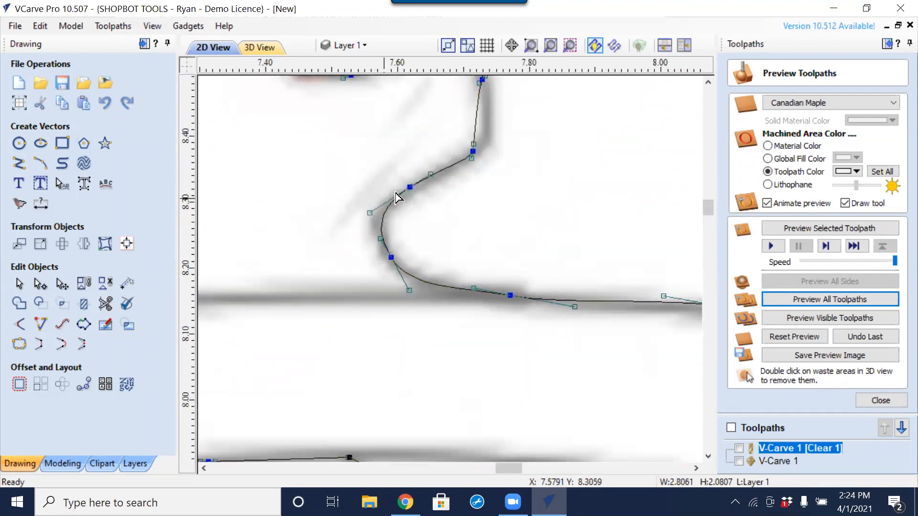
{"action": "left_click_drag", "start_coordinate": [472, 160], "coordinate": [453, 176]}
{"action": "left_click_drag", "start_coordinate": [477, 145], "coordinate": [499, 124]}
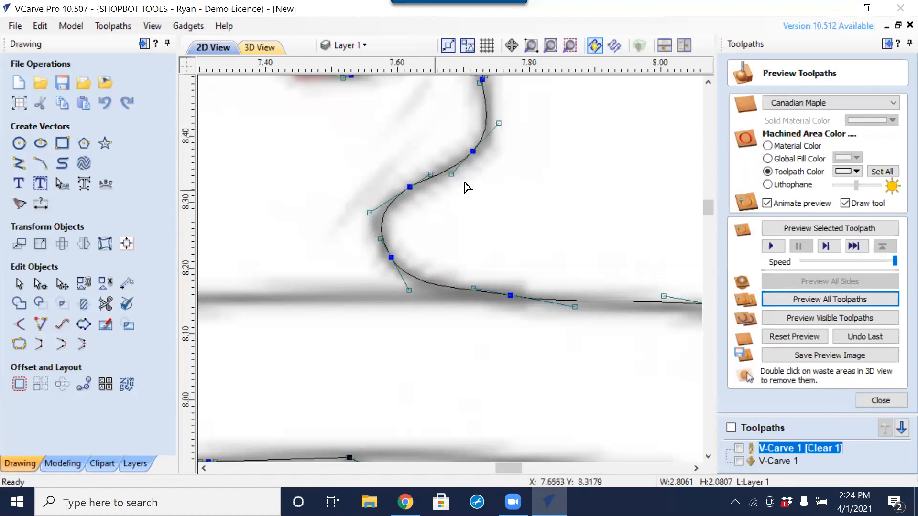
Convert the spans at the corner beside the front eye to curves and bow the span below it outward along the drawn line.
{"action": "scroll", "coordinate": [494, 229], "scroll_direction": "down", "scroll_amount": 4}
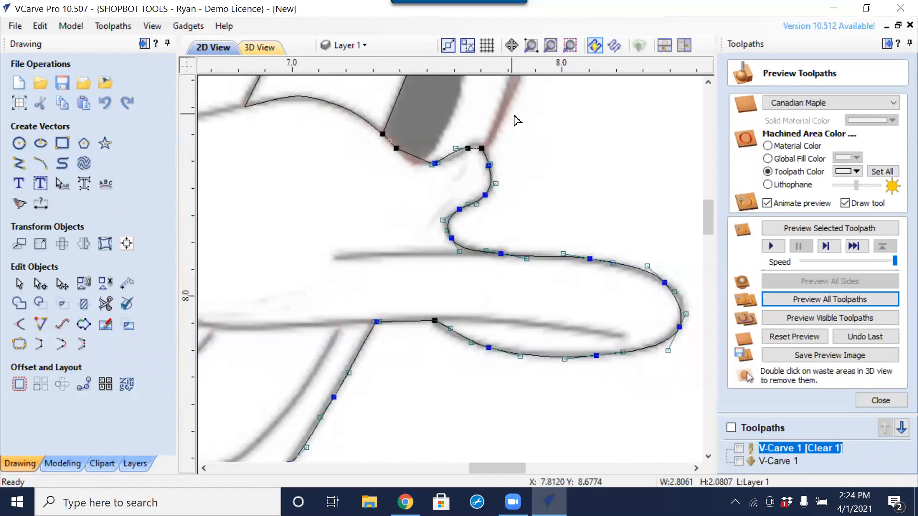
{"action": "scroll", "coordinate": [457, 242], "scroll_direction": "up", "scroll_amount": 5}
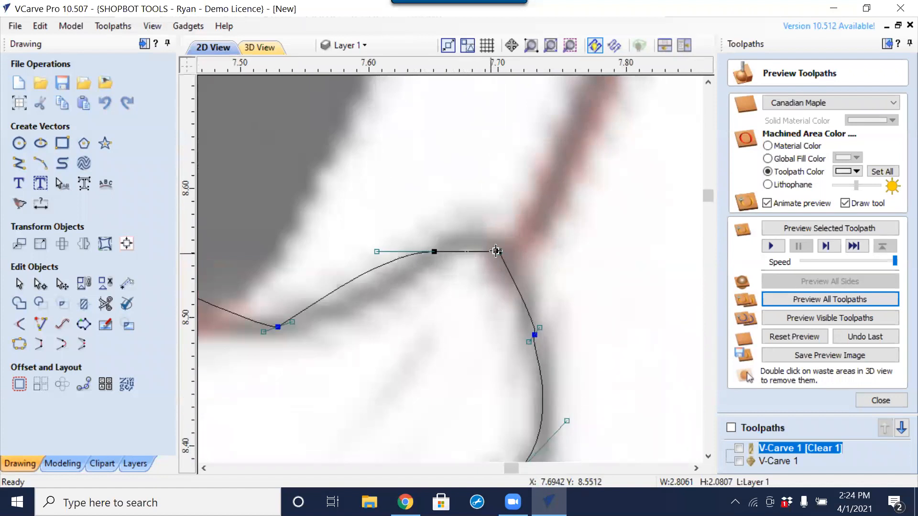
{"action": "key", "text": "c"}
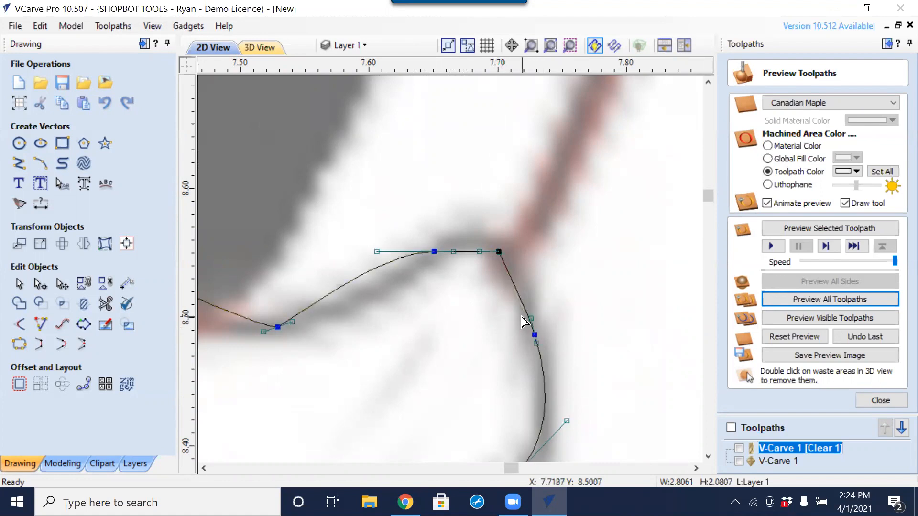
{"action": "scroll", "coordinate": [524, 322], "scroll_direction": "up", "scroll_amount": 3}
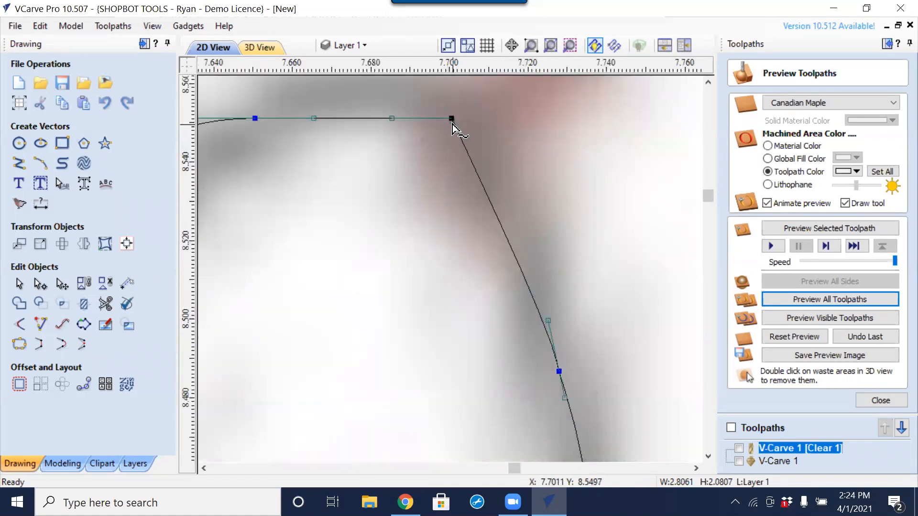
{"action": "left_click_drag", "start_coordinate": [452, 123], "coordinate": [504, 162]}
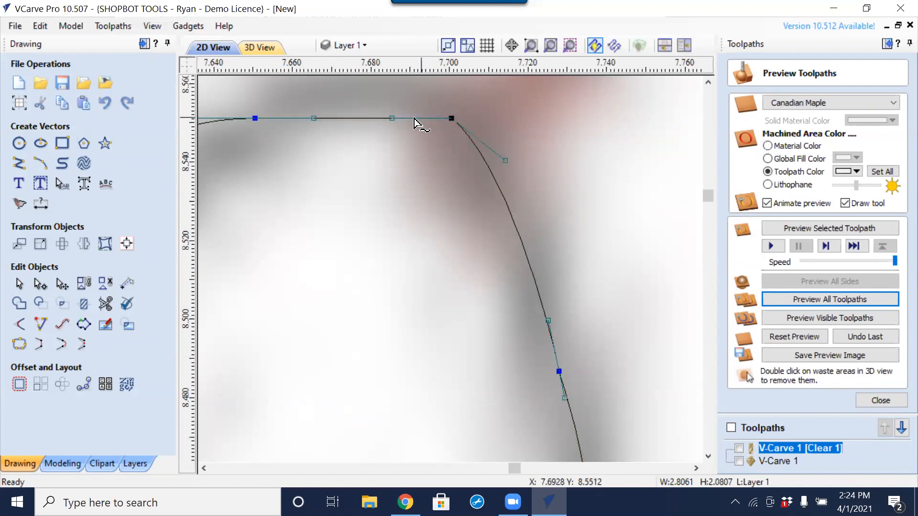
Smooth the node at the top of the bump above the beak and adjust its curve handles to round the crest along the drawn line.
{"action": "left_click_drag", "start_coordinate": [391, 119], "coordinate": [389, 107]}
{"action": "key", "text": "s"}
{"action": "scroll", "coordinate": [465, 170], "scroll_direction": "down", "scroll_amount": 3}
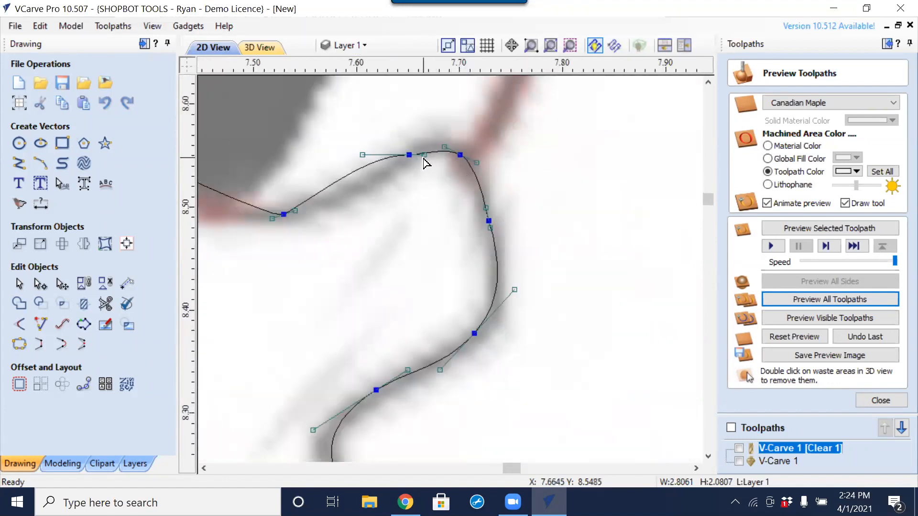
{"action": "left_click_drag", "start_coordinate": [424, 155], "coordinate": [429, 146]}
{"action": "scroll", "coordinate": [420, 160], "scroll_direction": "down", "scroll_amount": 3}
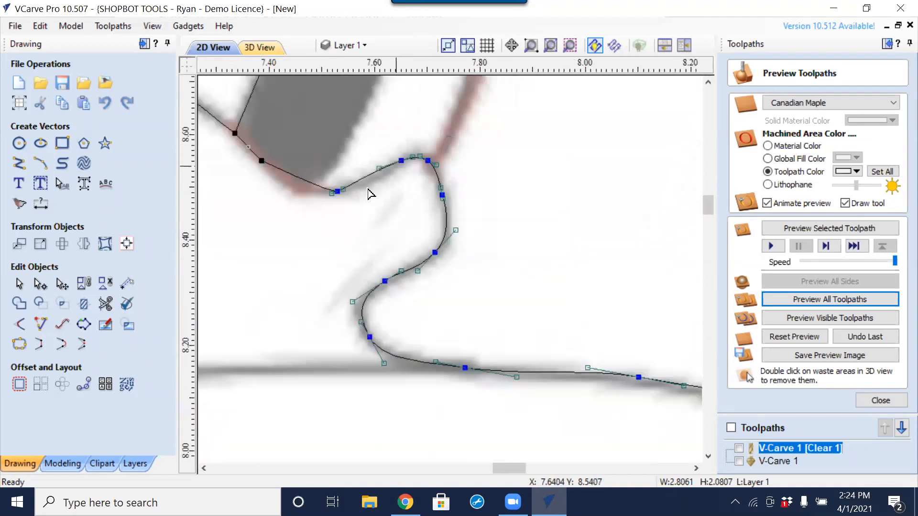
Pull out both curve handles of the node in the dip below the front eye so the adjoining spans follow the drawn line.
{"action": "scroll", "coordinate": [342, 200], "scroll_direction": "up", "scroll_amount": 2}
{"action": "left_click_drag", "start_coordinate": [356, 189], "coordinate": [385, 185]}
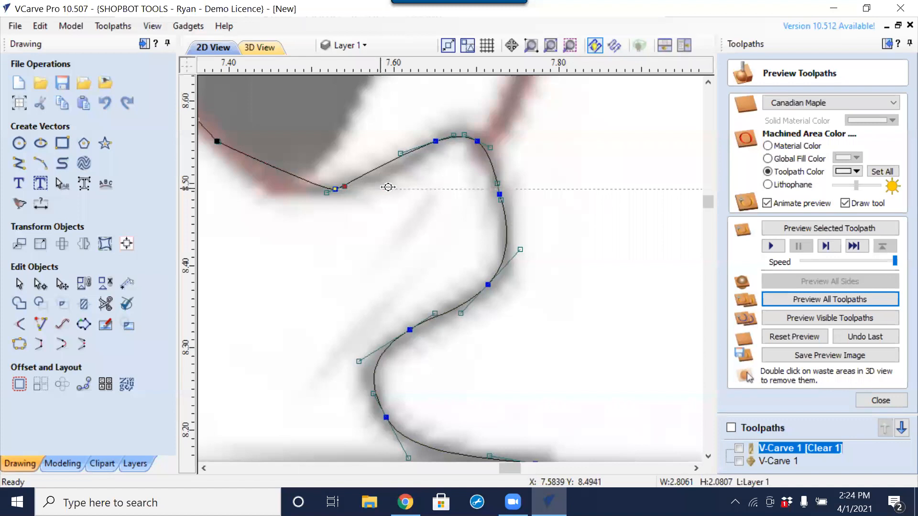
{"action": "key", "text": "Escape"}
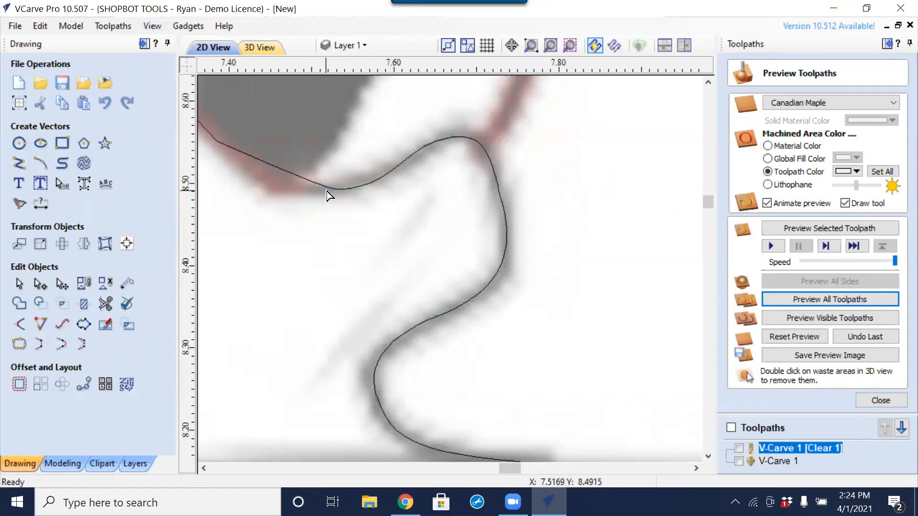
{"action": "left_click", "coordinate": [326, 190]}
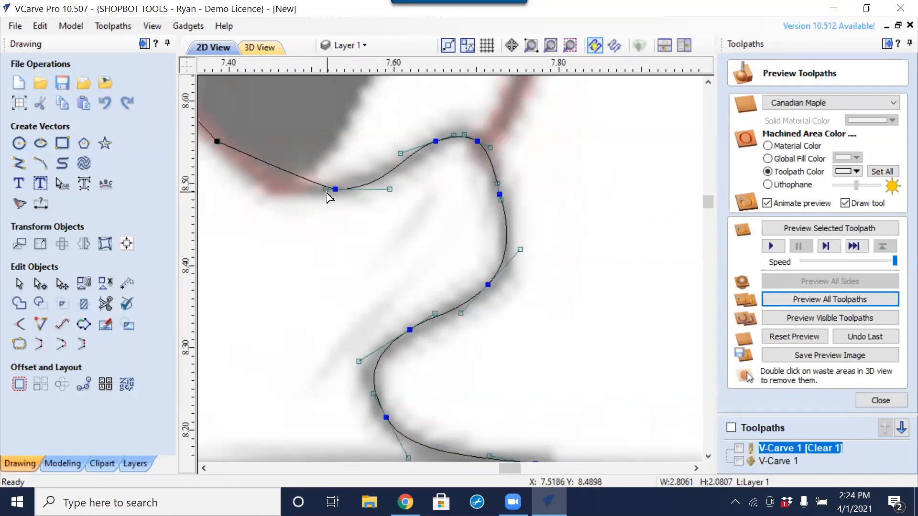
{"action": "left_click_drag", "start_coordinate": [327, 191], "coordinate": [233, 194]}
{"action": "scroll", "coordinate": [297, 205], "scroll_direction": "down", "scroll_amount": 4}
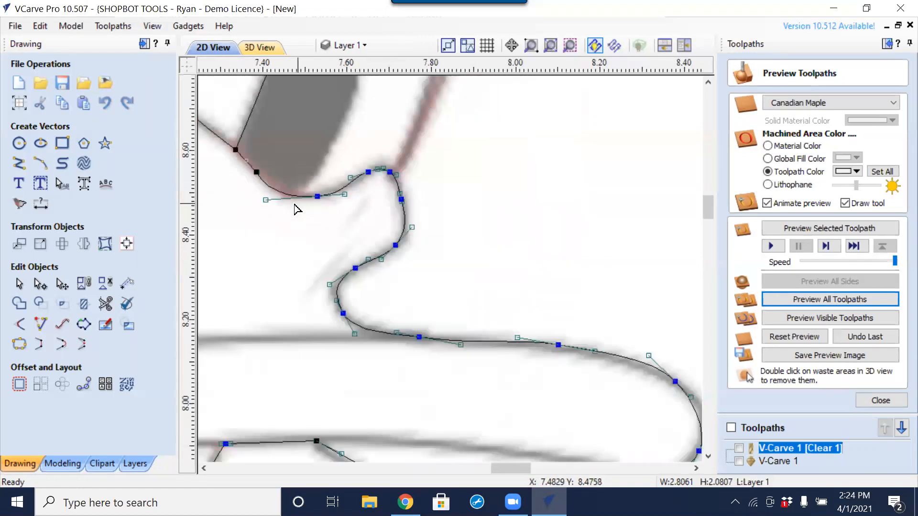
Smooth the node at the front pupil's lower edge and adjust its handles so the curve flows through it.
{"action": "scroll", "coordinate": [278, 220], "scroll_direction": "up", "scroll_amount": 6}
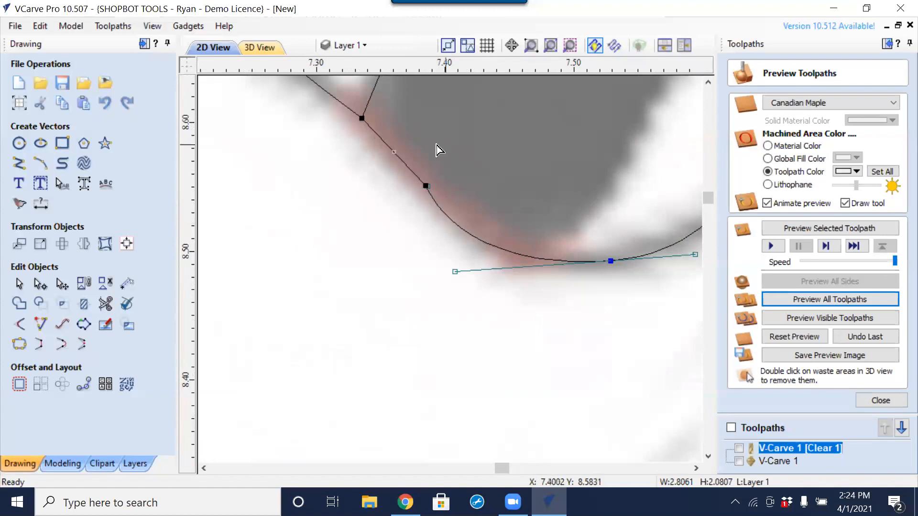
{"action": "scroll", "coordinate": [433, 149], "scroll_direction": "up", "scroll_amount": 3}
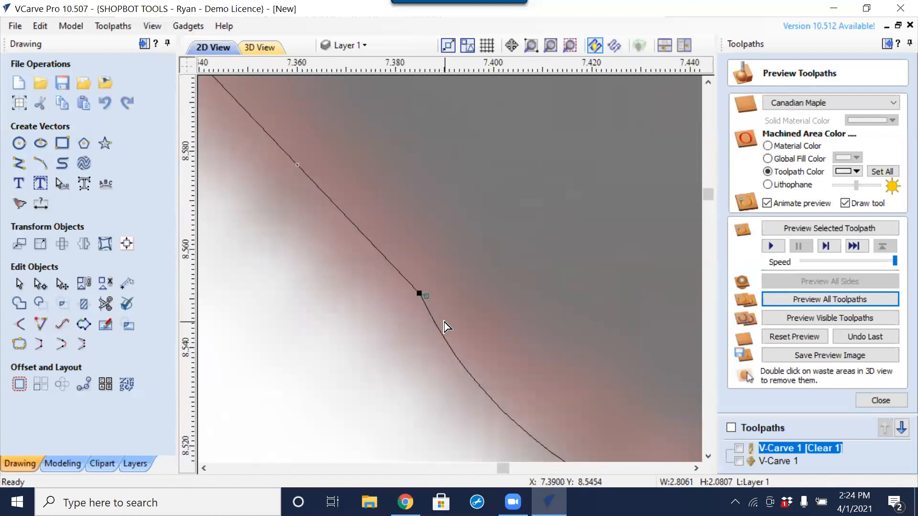
{"action": "left_click_drag", "start_coordinate": [426, 297], "coordinate": [484, 347]}
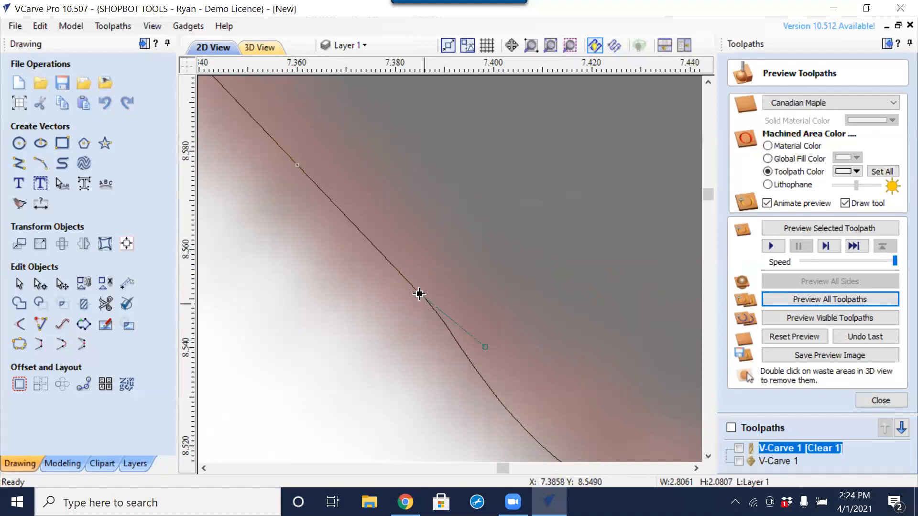
{"action": "key", "text": "s"}
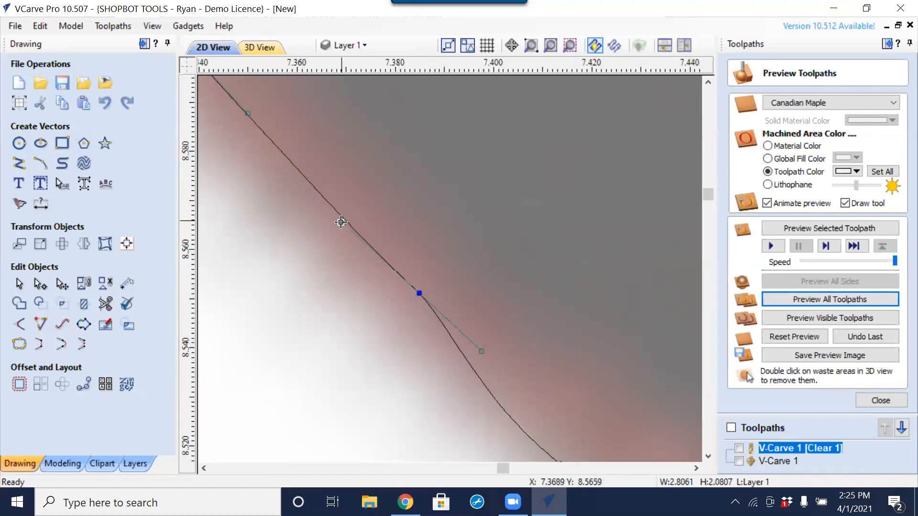
{"action": "left_click_drag", "start_coordinate": [341, 220], "coordinate": [344, 205]}
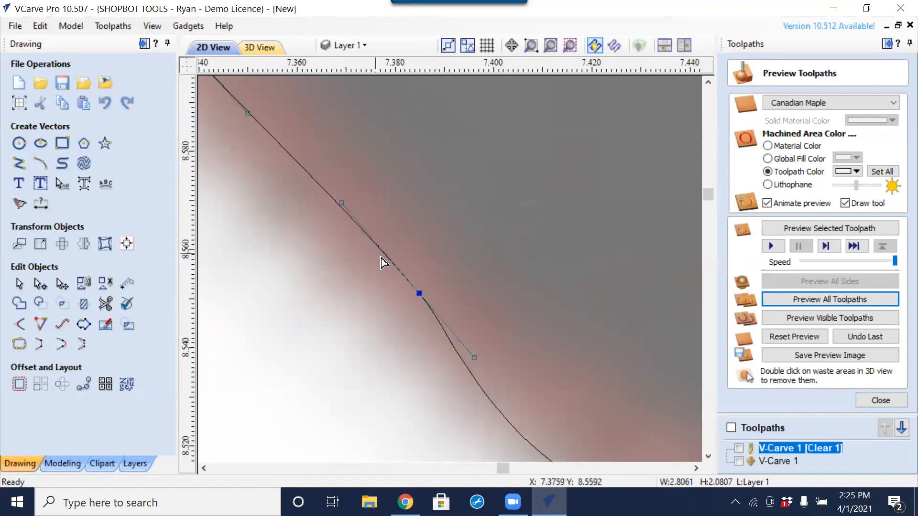
{"action": "scroll", "coordinate": [381, 268], "scroll_direction": "down", "scroll_amount": 3}
{"action": "left_click_drag", "start_coordinate": [396, 274], "coordinate": [385, 271]}
{"action": "scroll", "coordinate": [335, 250], "scroll_direction": "down", "scroll_amount": 3}
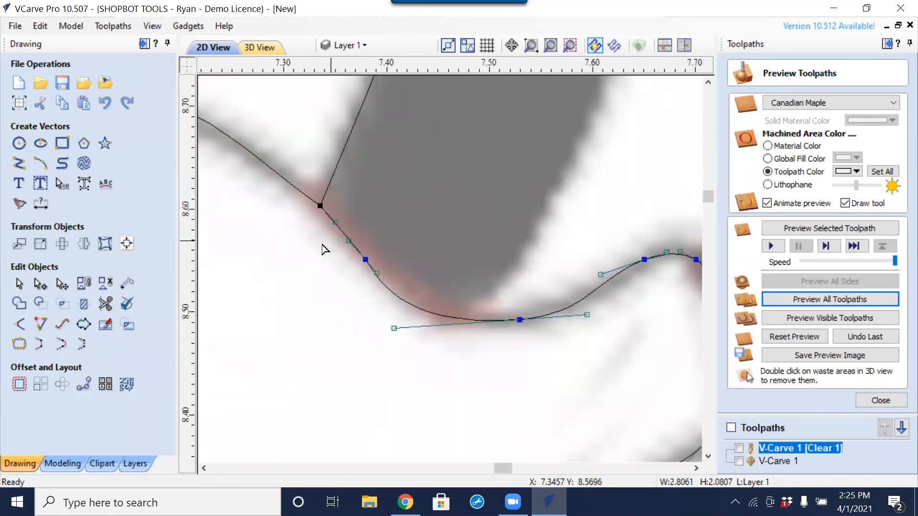
Bow the short span below the front eye's corner outward along the drawn line and finish the node editing.
{"action": "scroll", "coordinate": [334, 277], "scroll_direction": "up", "scroll_amount": 3}
{"action": "scroll", "coordinate": [344, 300], "scroll_direction": "up", "scroll_amount": 2}
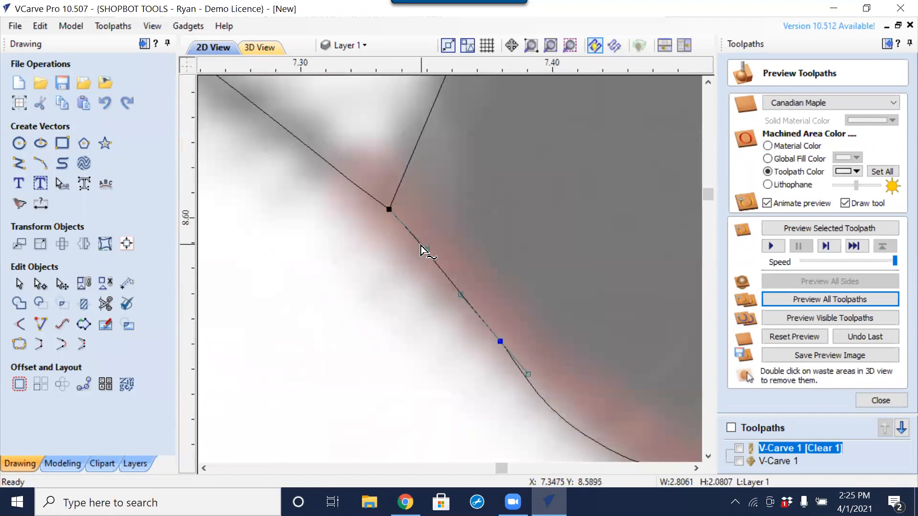
{"action": "left_click_drag", "start_coordinate": [428, 252], "coordinate": [428, 249]}
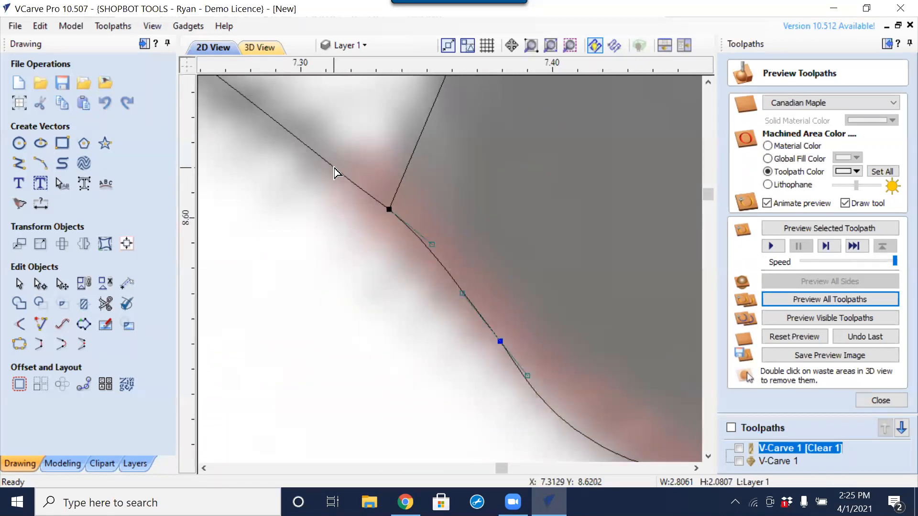
{"action": "scroll", "coordinate": [394, 268], "scroll_direction": "down", "scroll_amount": 4}
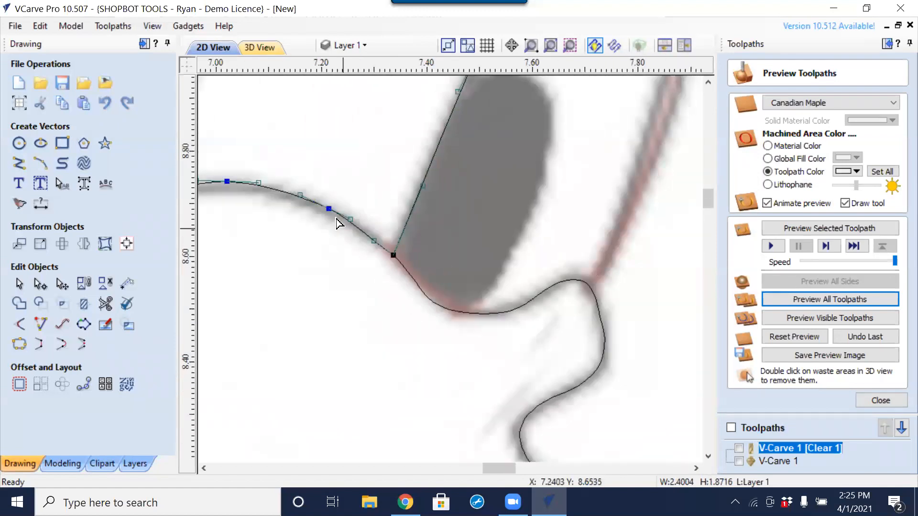
{"action": "scroll", "coordinate": [444, 295], "scroll_direction": "down", "scroll_amount": 3}
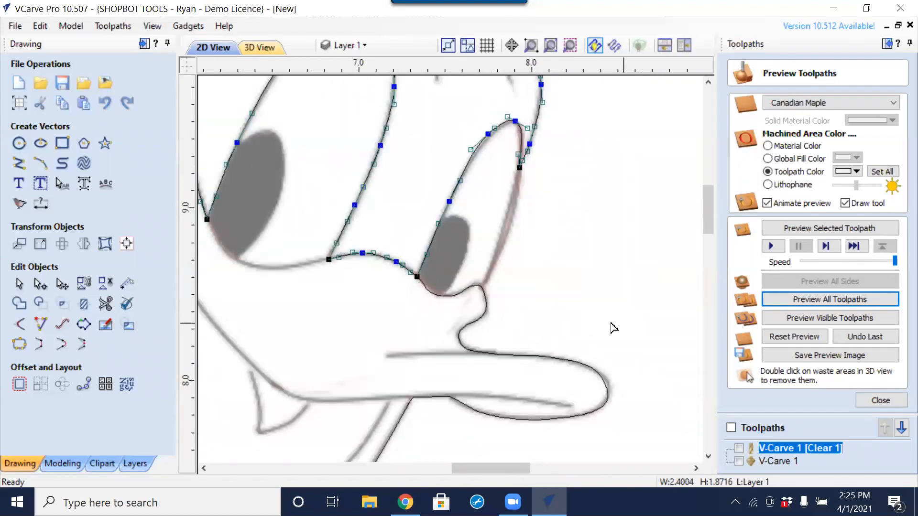
{"action": "left_click", "coordinate": [614, 327]}
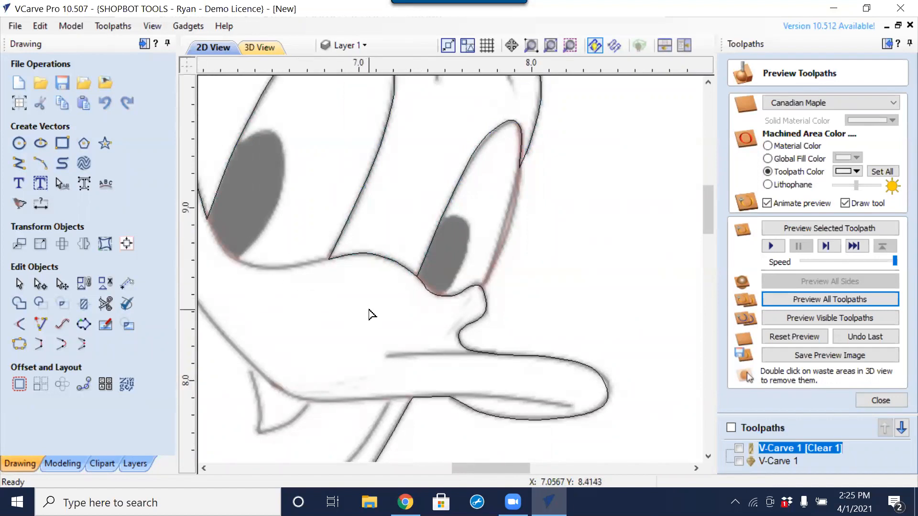
Start a new polyline near the duck's cheek and rear eye.
{"action": "scroll", "coordinate": [372, 314], "scroll_direction": "down", "scroll_amount": 2}
{"action": "middle_click_drag", "start_coordinate": [334, 313], "coordinate": [466, 313]}
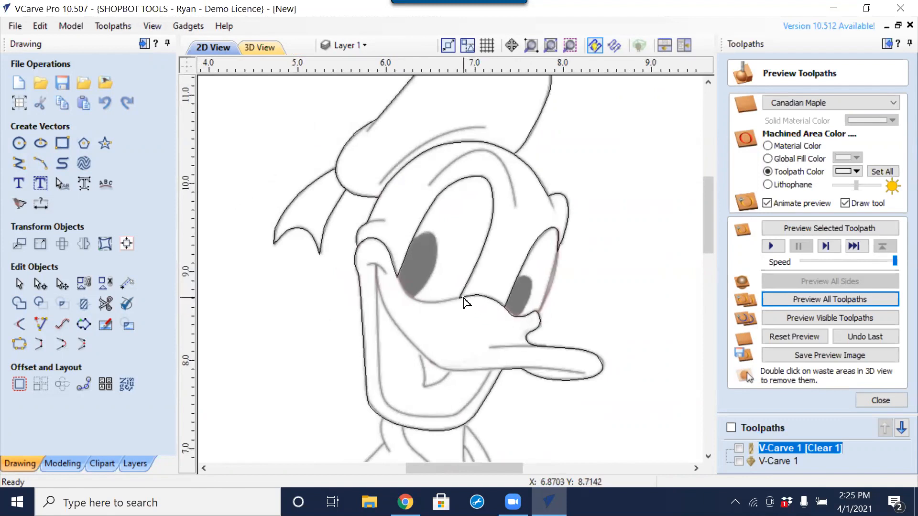
{"action": "left_click", "coordinate": [18, 163]}
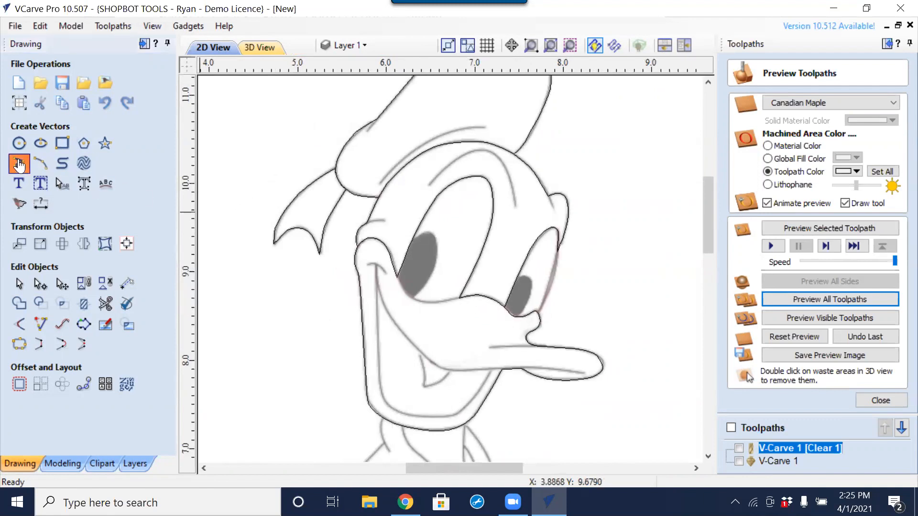
{"action": "scroll", "coordinate": [352, 286], "scroll_direction": "up", "scroll_amount": 3}
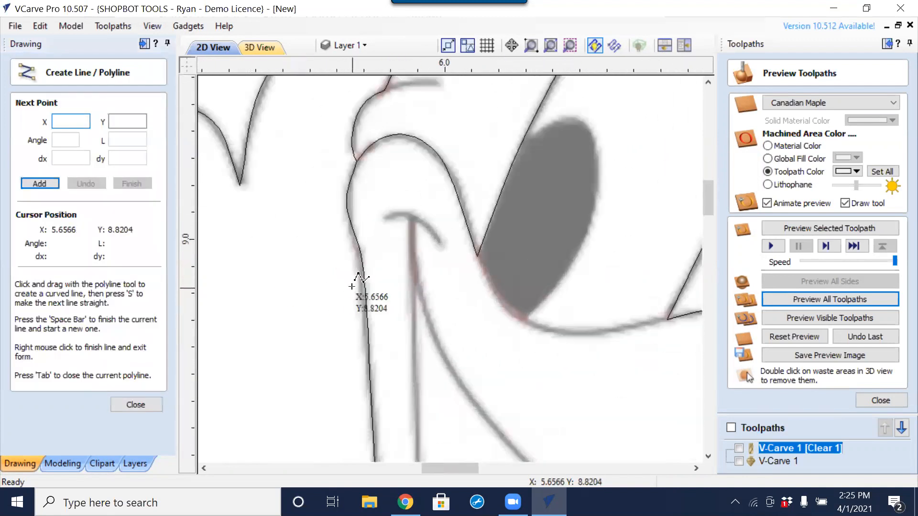
Draw a polyline along the beak's upper edge, from the inner eye curve's lower end to the outer eye curve's lower end.
{"action": "left_click", "coordinate": [668, 318]}
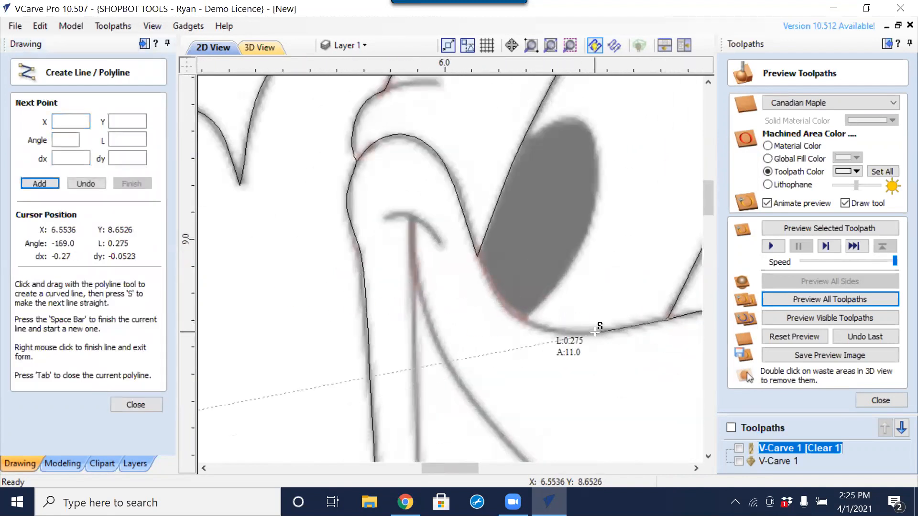
{"action": "left_click", "coordinate": [514, 319]}
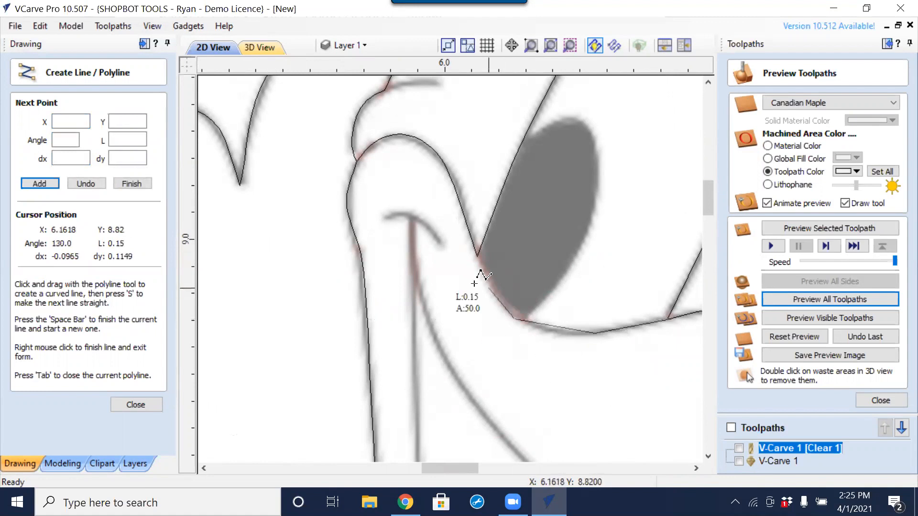
{"action": "left_click", "coordinate": [478, 256]}
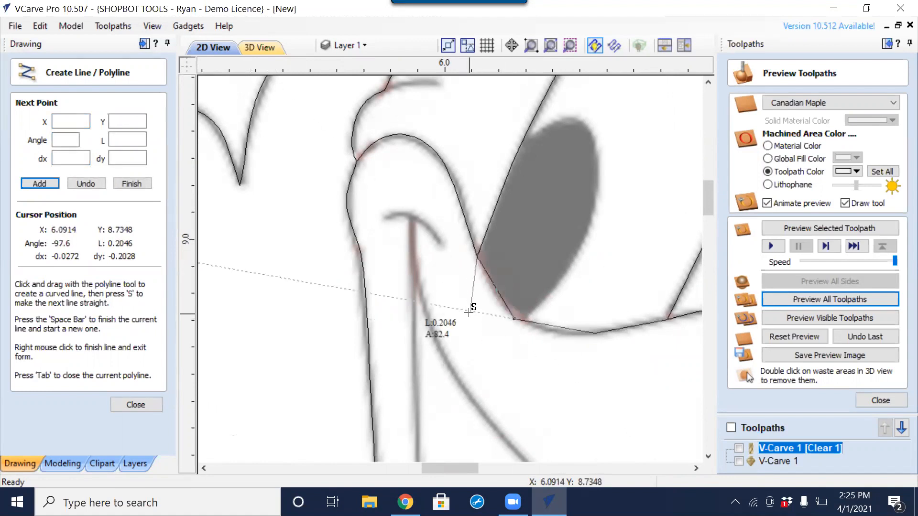
{"action": "right_click", "coordinate": [471, 314]}
Smooth the two intermediate nodes of the new polyline so it follows the curve beneath the duck's large eye.
{"action": "key", "text": "n"}
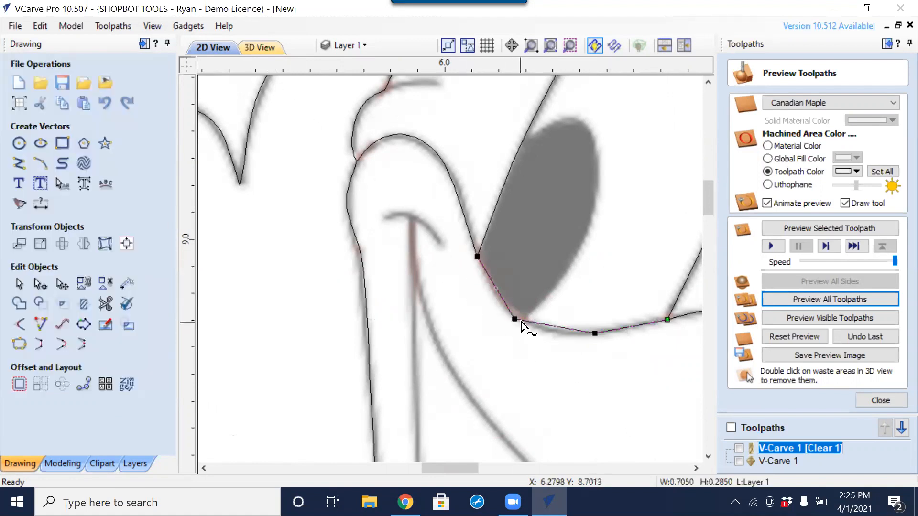
{"action": "key", "text": "s"}
{"action": "key", "text": "s"}
{"action": "scroll", "coordinate": [648, 342], "scroll_direction": "down", "scroll_amount": 5}
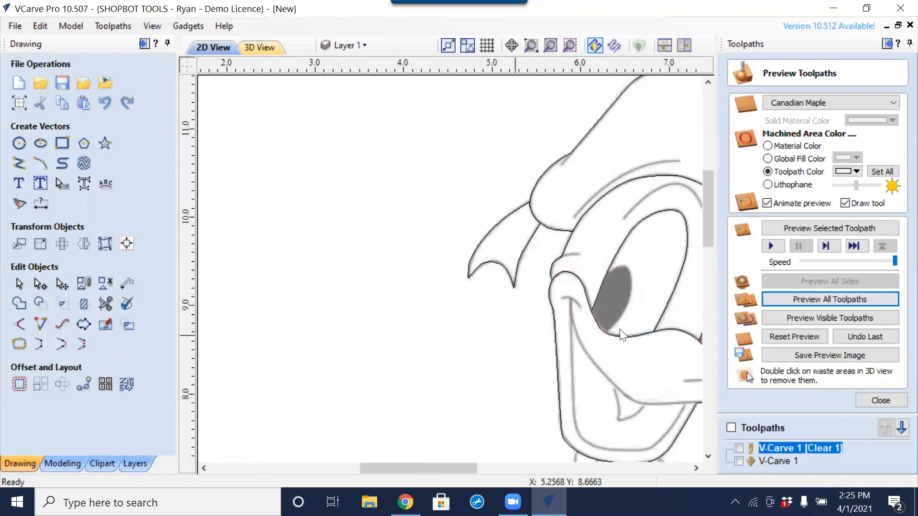
Examine how the new curve below the large eye meets the head and beak outlines by selecting them in combinations.
{"action": "left_click", "coordinate": [619, 336]}
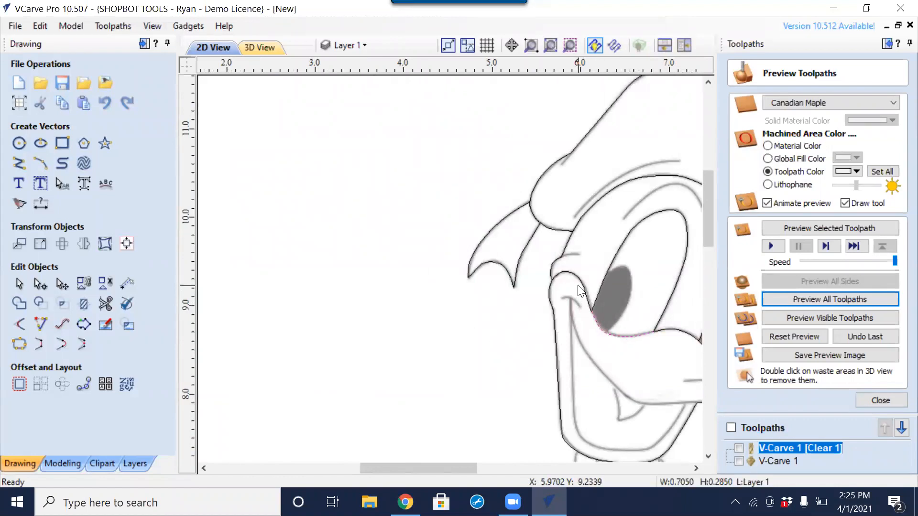
{"action": "left_click", "coordinate": [583, 286], "text": "shift"}
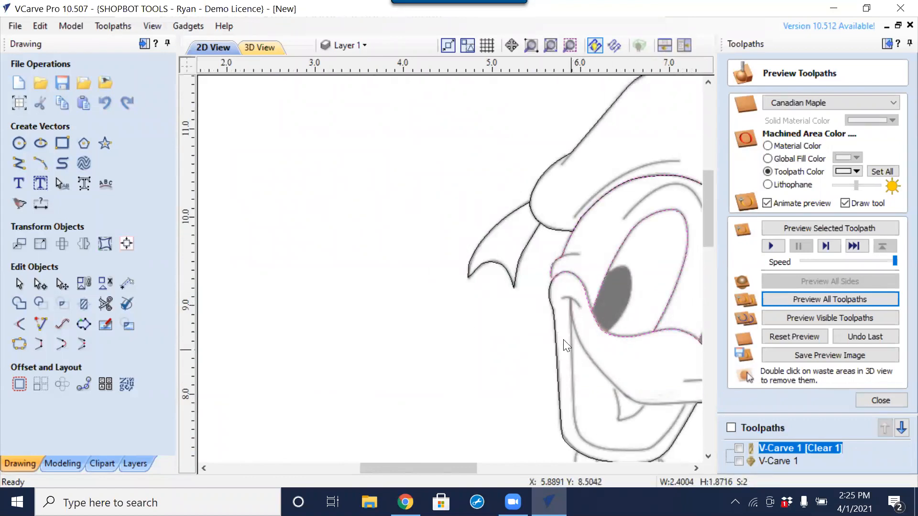
{"action": "middle_click_drag", "start_coordinate": [614, 375], "coordinate": [491, 299]}
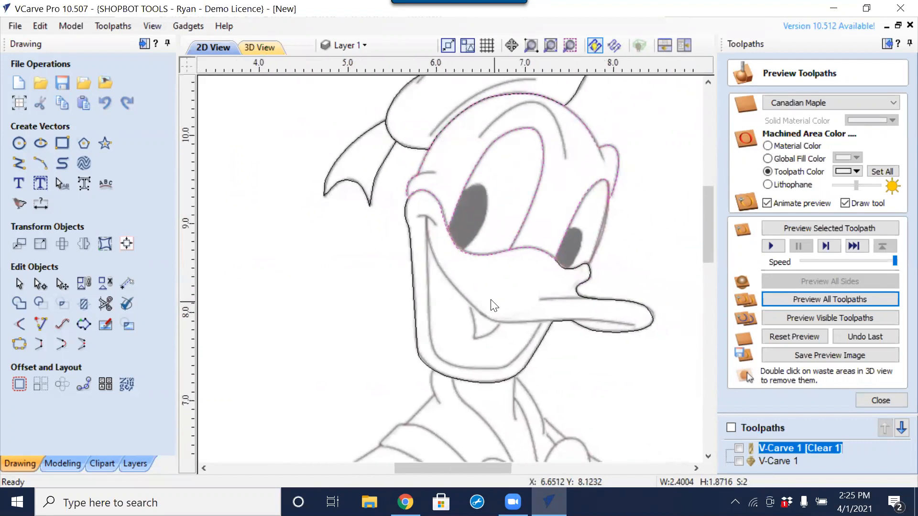
{"action": "left_click", "coordinate": [456, 200], "text": "ctrl"}
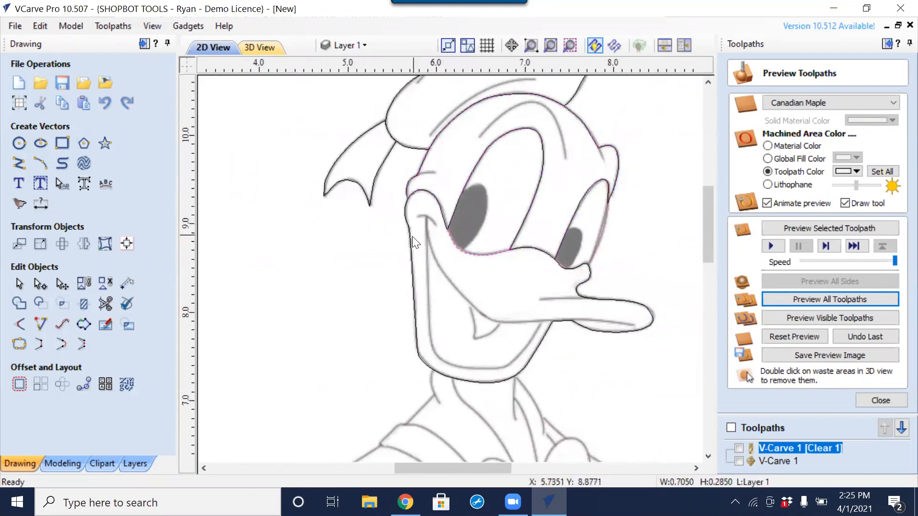
{"action": "left_click", "coordinate": [407, 240], "text": "shift"}
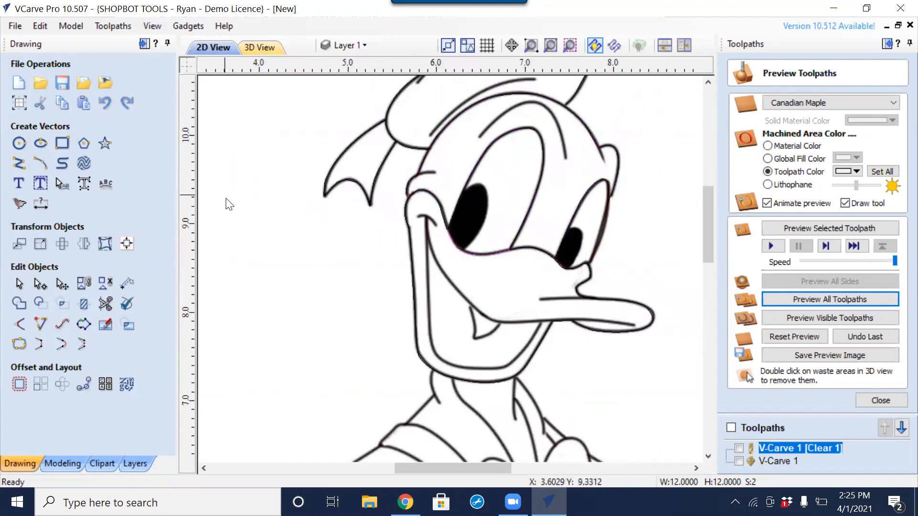
{"action": "scroll", "coordinate": [309, 222], "scroll_direction": "down", "scroll_amount": 6}
{"action": "scroll", "coordinate": [337, 239], "scroll_direction": "up", "scroll_amount": 6}
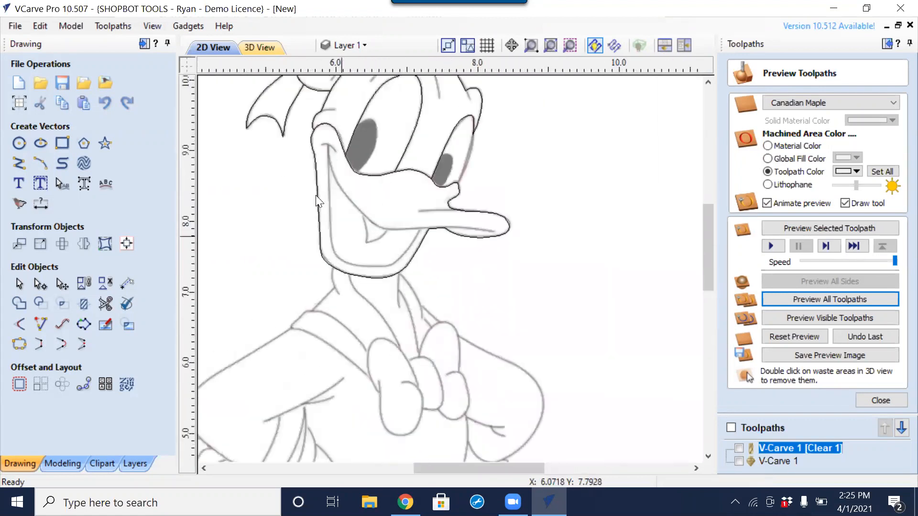
{"action": "left_click", "coordinate": [313, 196]}
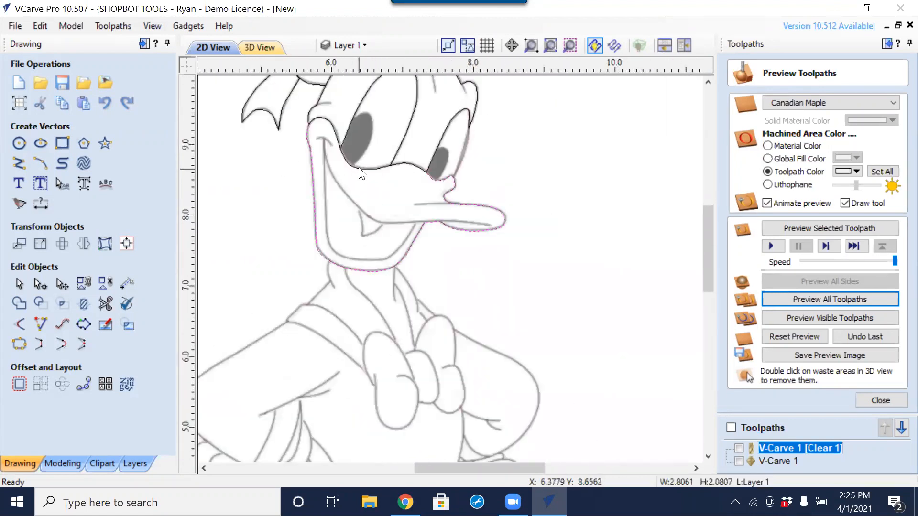
{"action": "left_click", "coordinate": [409, 166], "text": "shift"}
{"action": "left_click", "coordinate": [410, 165], "text": "shift"}
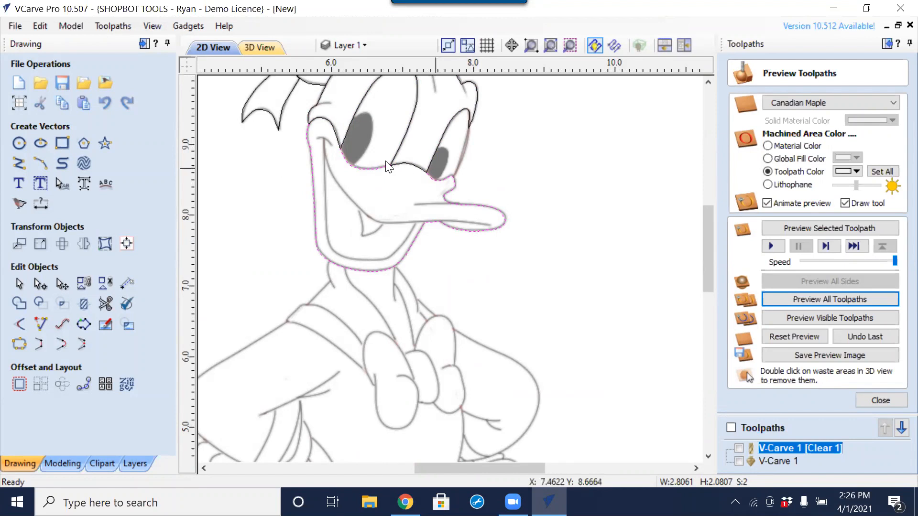
{"action": "left_click", "coordinate": [558, 296]}
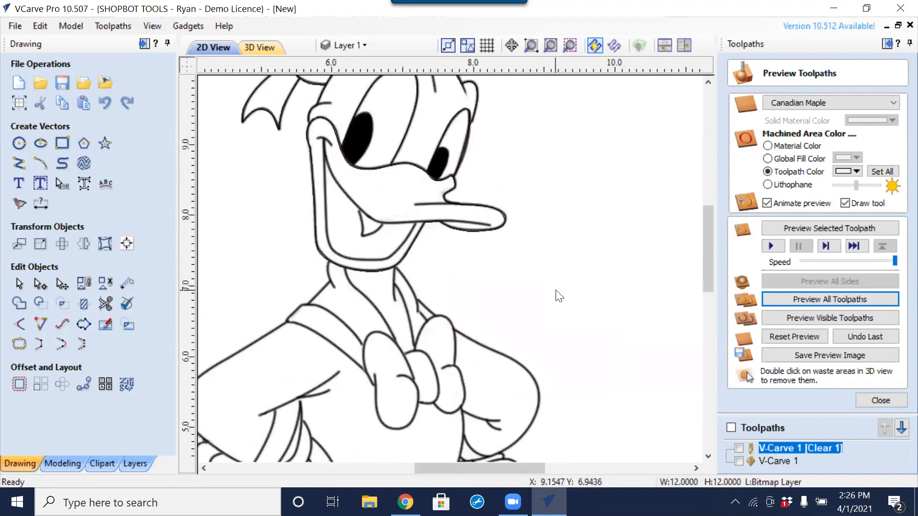
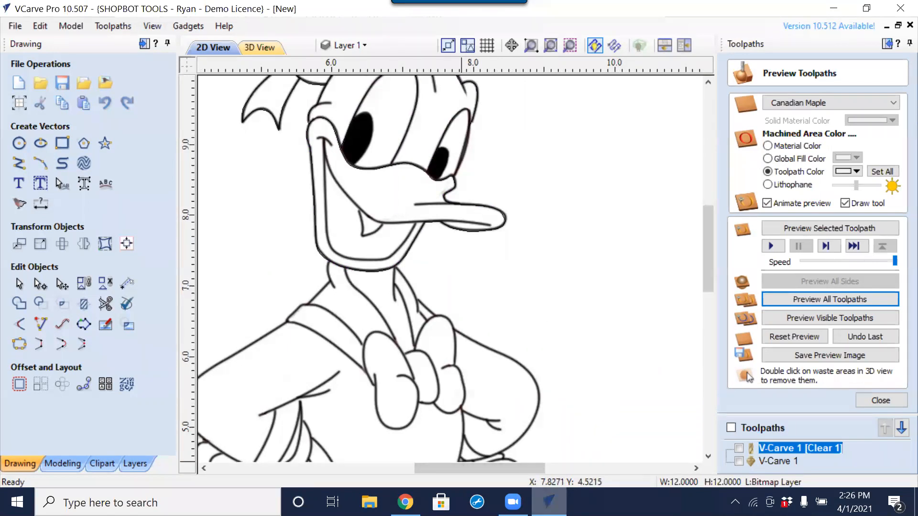
Start a second VCarve Pro window, maximize it, and create a new file with the offered job setup.
{"action": "right_click", "coordinate": [548, 502]}
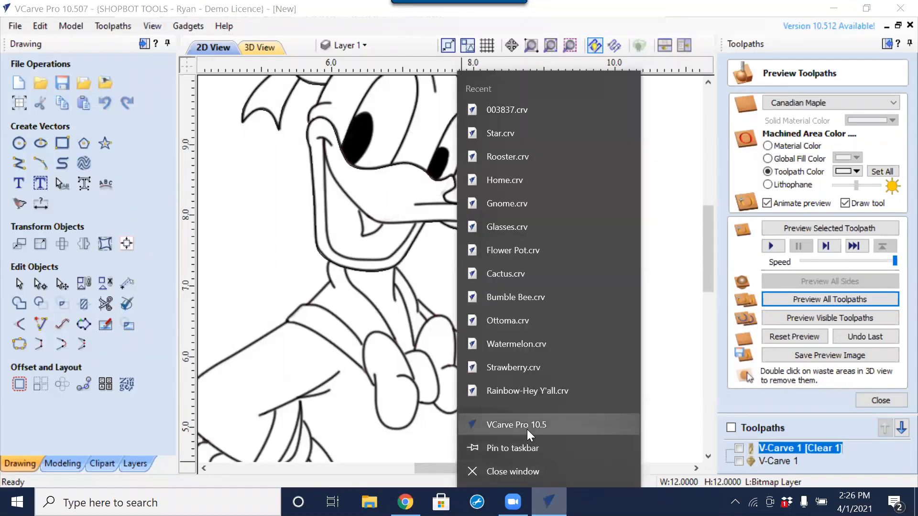
{"action": "left_click", "coordinate": [527, 429]}
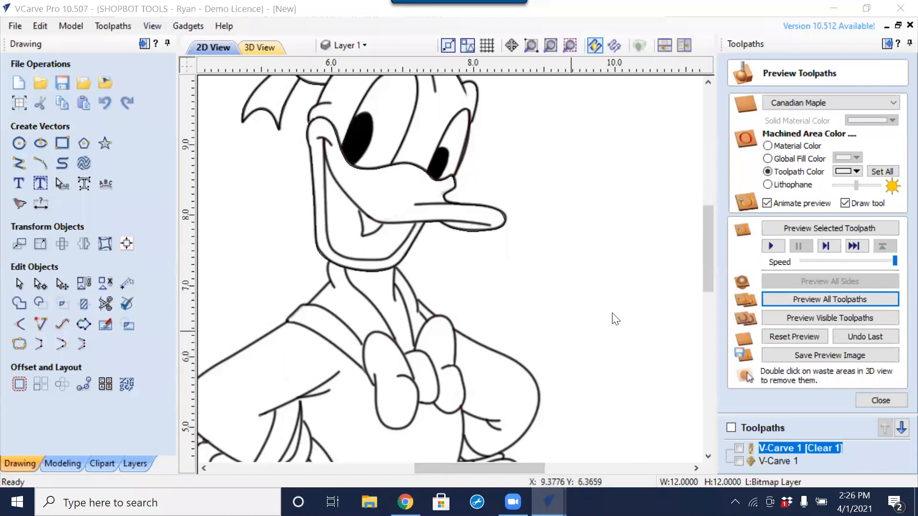
{"action": "mouse_move", "coordinate": [549, 502]}
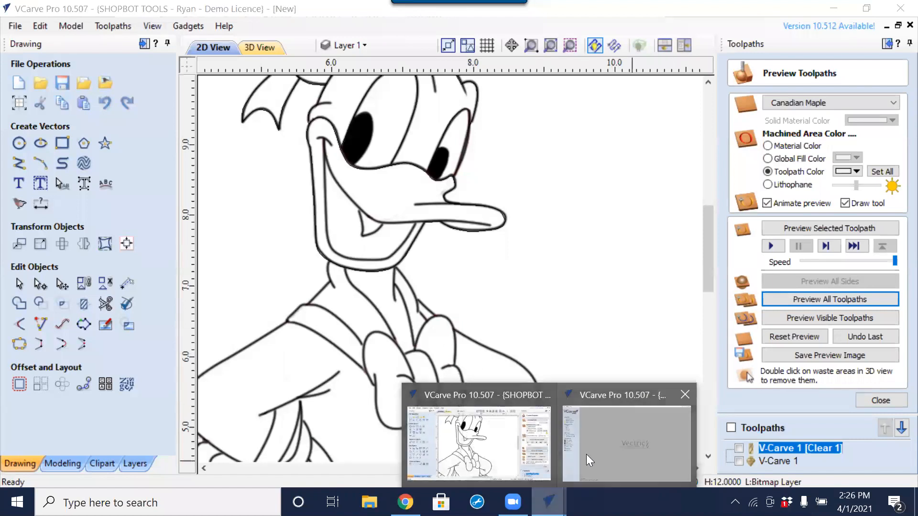
{"action": "left_click", "coordinate": [620, 450]}
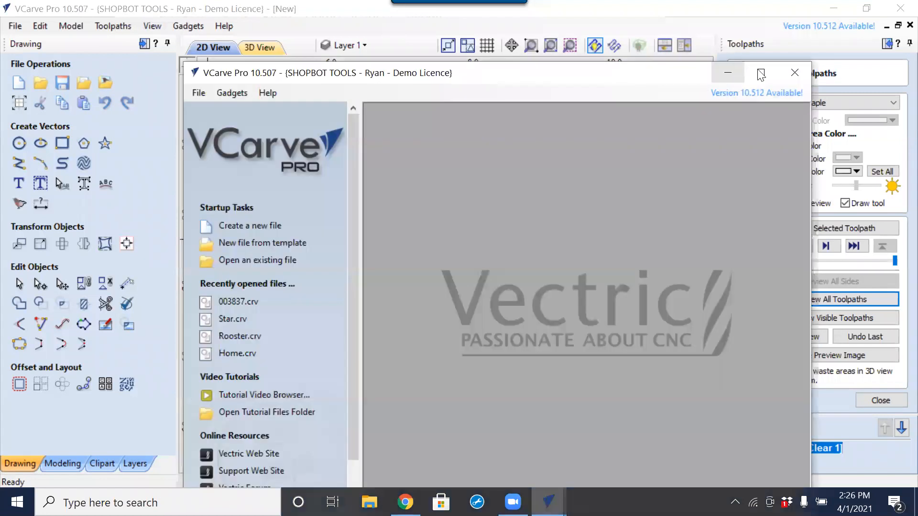
{"action": "left_click", "coordinate": [761, 72]}
{"action": "left_click", "coordinate": [52, 158]}
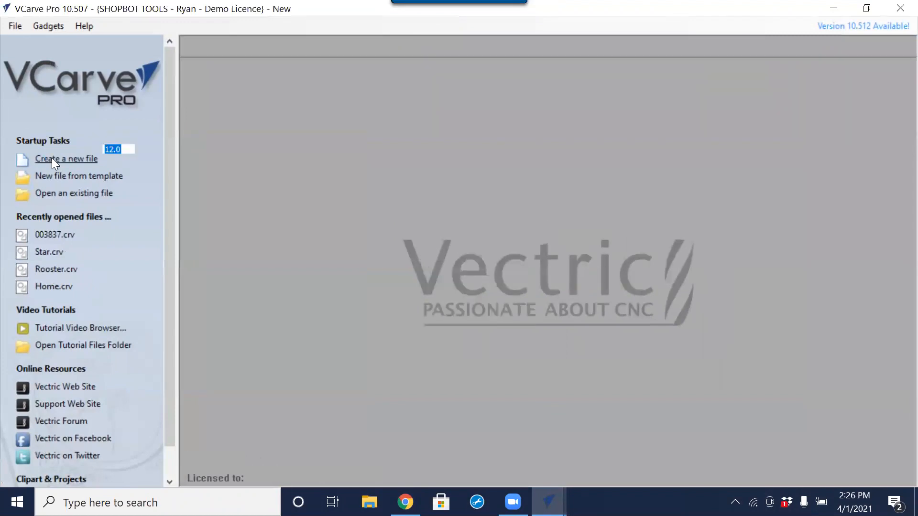
{"action": "left_click", "coordinate": [27, 467]}
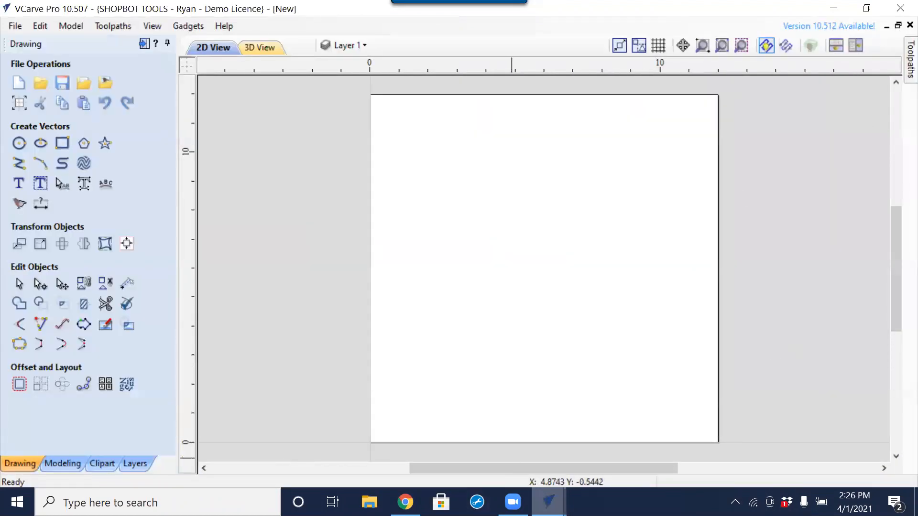
Copy the under-eye curve, the beak outline and the head outline from the duck drawing into the new blank file.
{"action": "mouse_move", "coordinate": [548, 502]}
{"action": "left_click", "coordinate": [495, 447]}
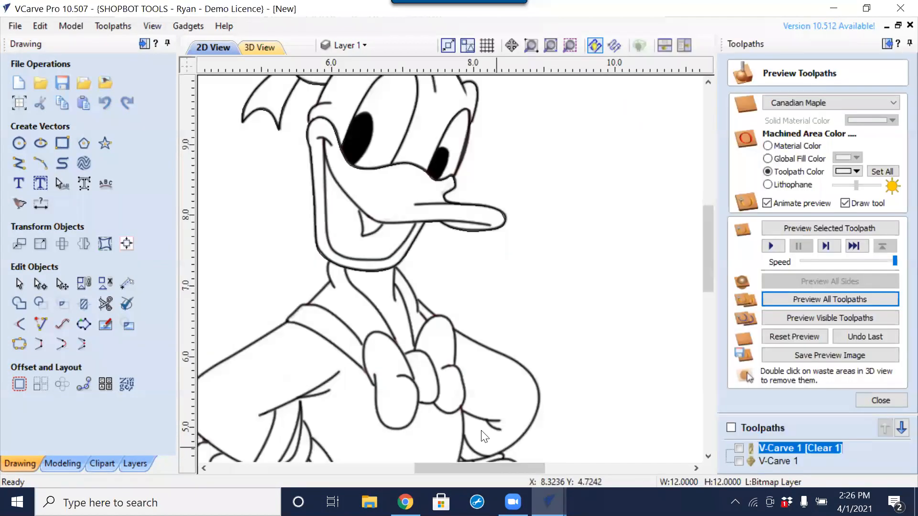
{"action": "left_click", "coordinate": [398, 163]}
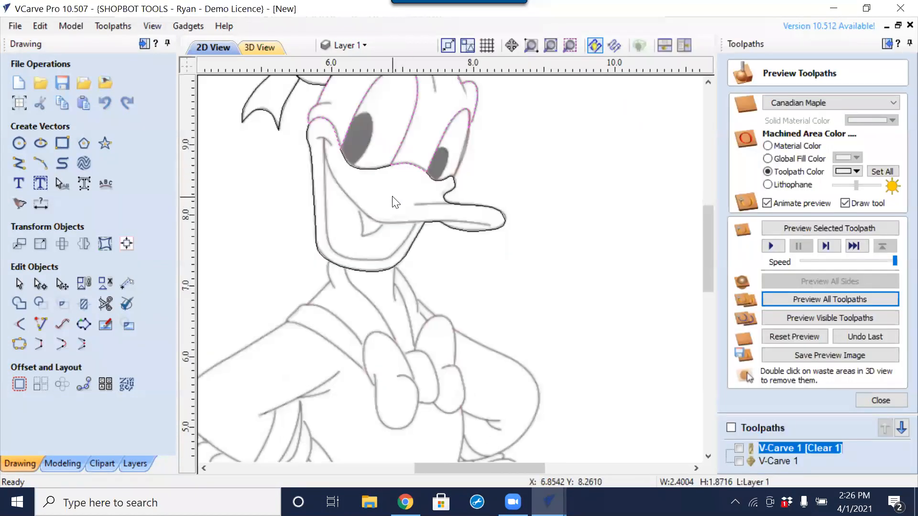
{"action": "left_click", "coordinate": [371, 166]}
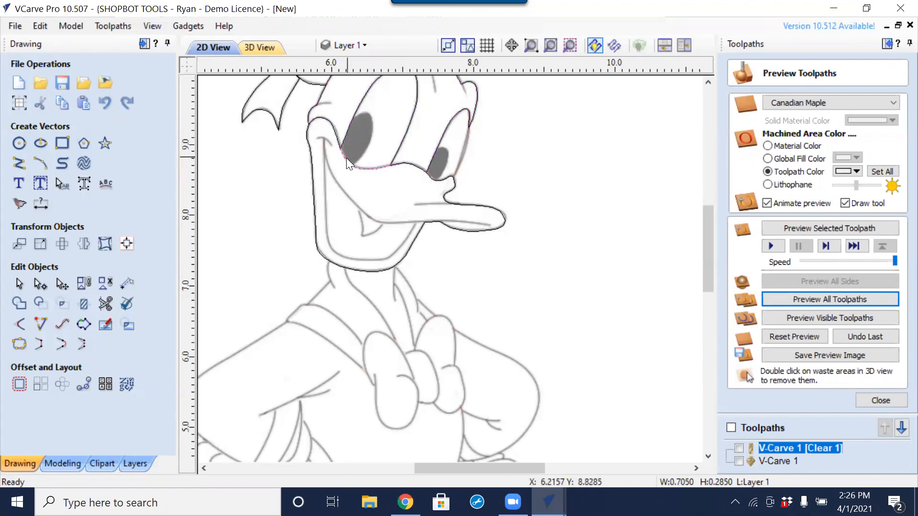
{"action": "left_click", "coordinate": [314, 178], "text": "shift"}
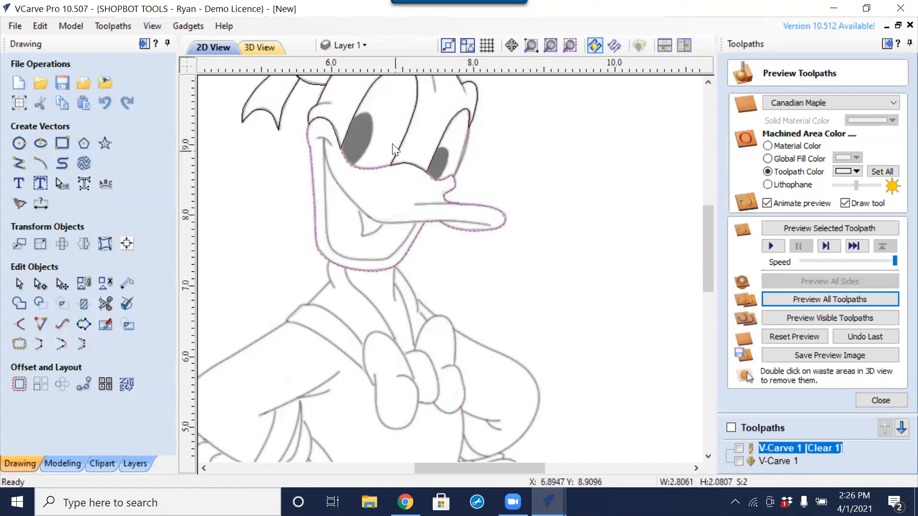
{"action": "left_click", "coordinate": [353, 111], "text": "shift"}
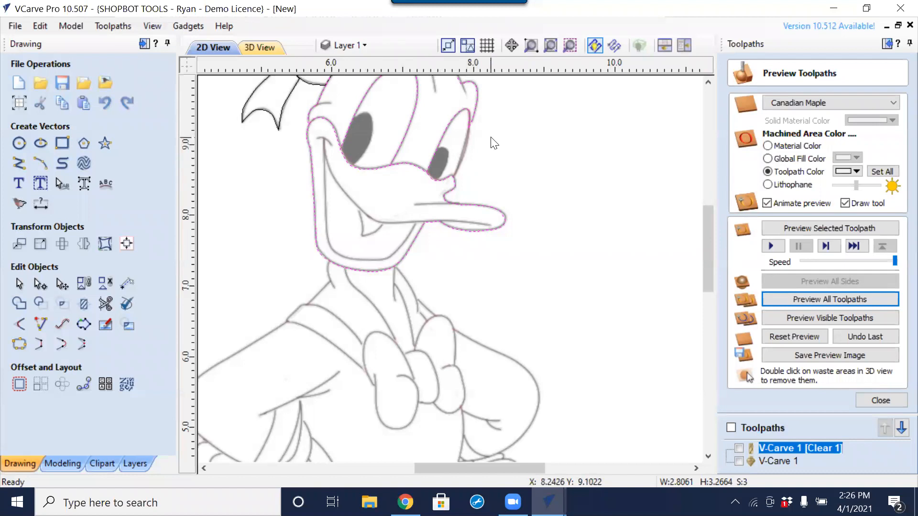
{"action": "left_click", "coordinate": [548, 502]}
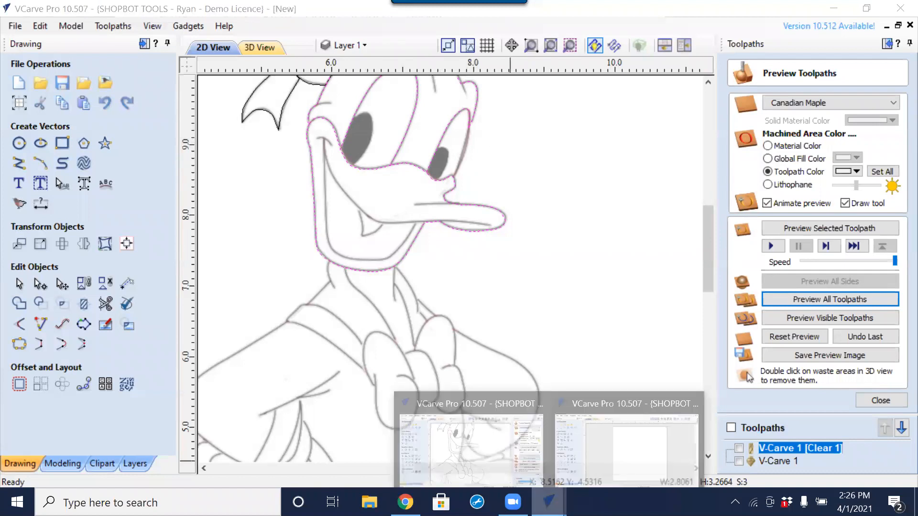
{"action": "left_click", "coordinate": [643, 448]}
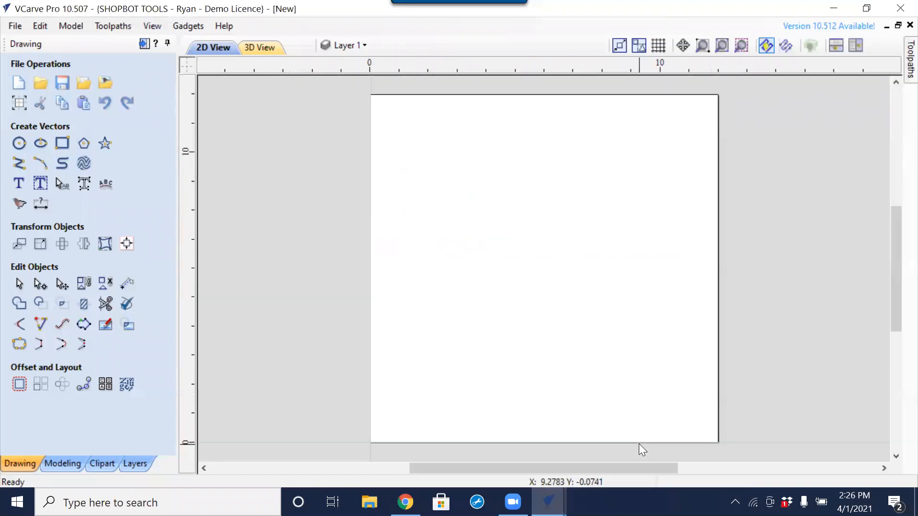
{"action": "key", "text": "ctrl+v"}
{"action": "left_click", "coordinate": [588, 279]}
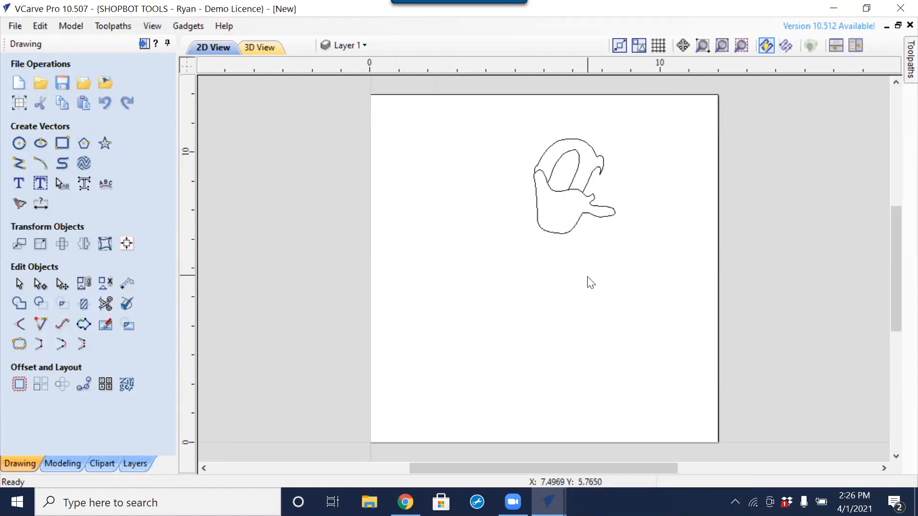
Trim away the head and eye sections of the pasted vectors, keeping the beak as a single rejoined outline.
{"action": "scroll", "coordinate": [564, 206], "scroll_direction": "up", "scroll_amount": 4}
{"action": "middle_click_drag", "start_coordinate": [516, 199], "coordinate": [517, 299]}
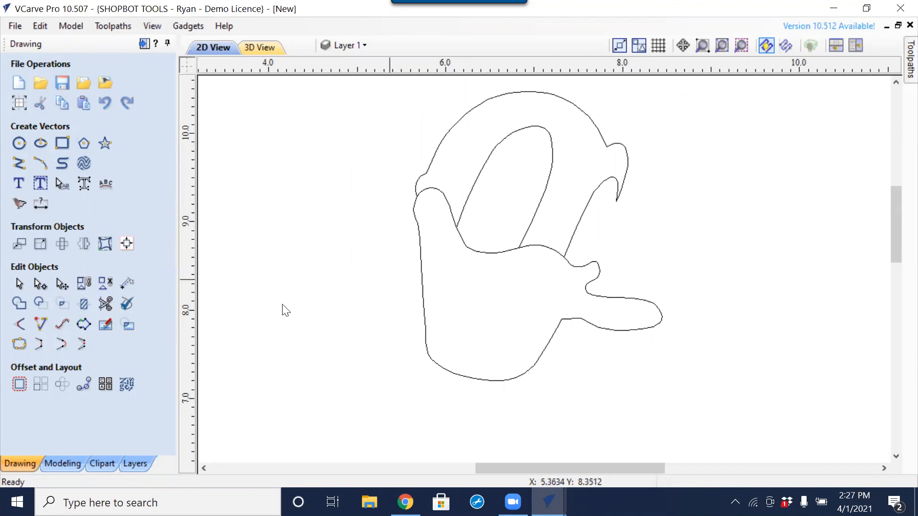
{"action": "left_click", "coordinate": [104, 303]}
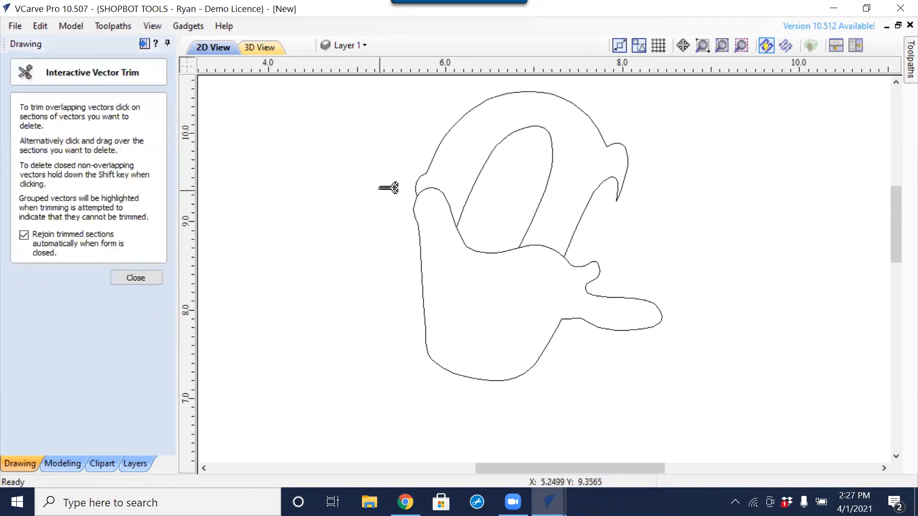
{"action": "left_click", "coordinate": [436, 157]}
{"action": "left_click", "coordinate": [490, 157]}
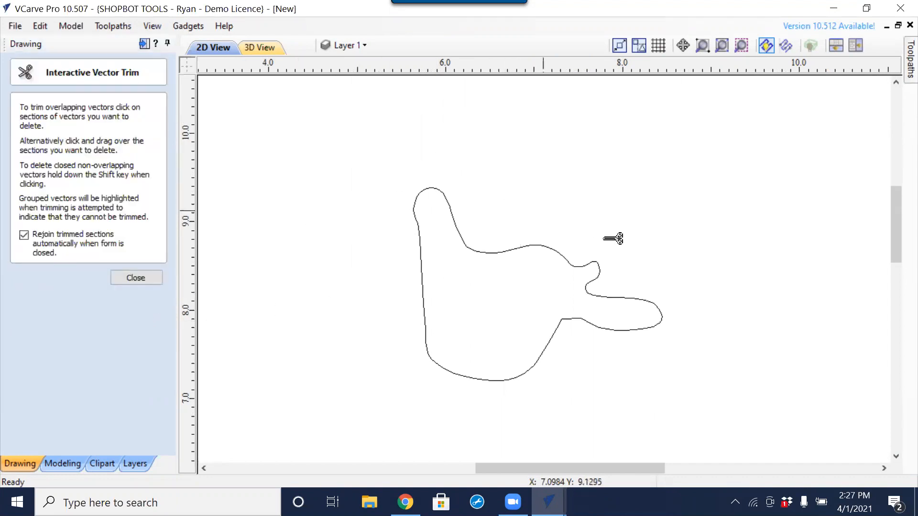
{"action": "left_click", "coordinate": [148, 278]}
{"action": "left_click", "coordinate": [561, 258]}
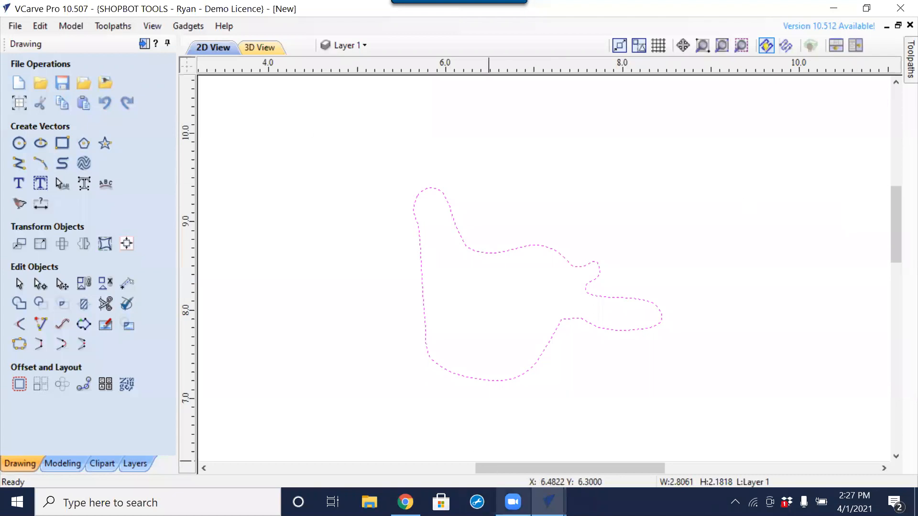
Switch back to the VCarve Pro window with the duck drawing and select only the beak outline.
{"action": "left_click", "coordinate": [549, 501]}
{"action": "left_click", "coordinate": [497, 444]}
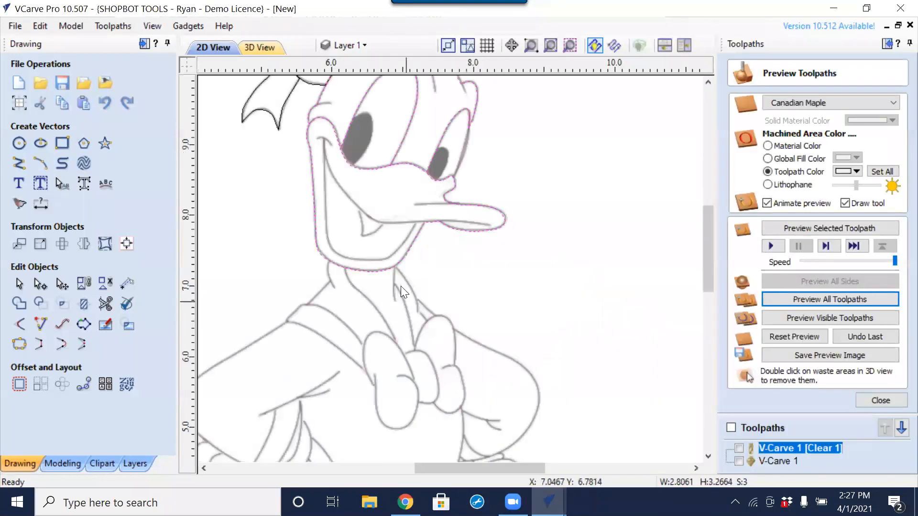
{"action": "left_click", "coordinate": [405, 259]}
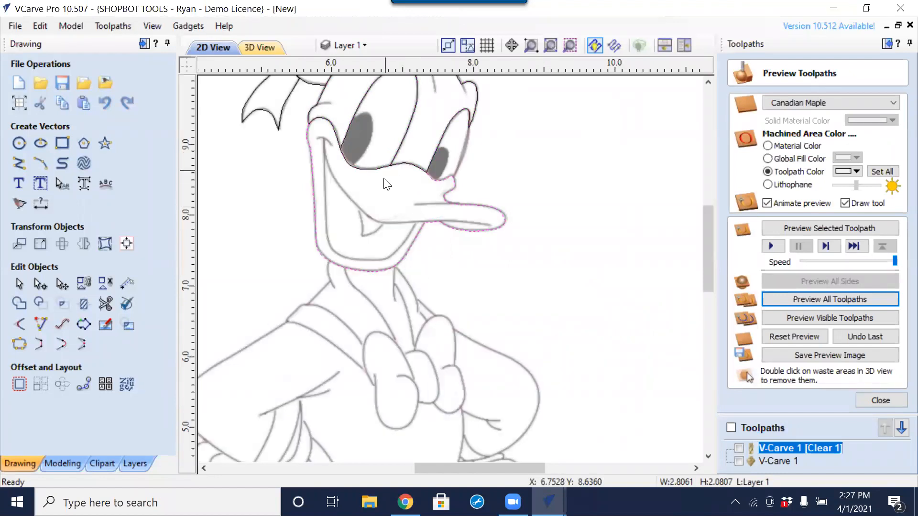
Select the beak outline and the head outline in turn to examine which shared edges each traced vector includes around the eyes.
{"action": "left_click", "coordinate": [400, 170]}
{"action": "left_click", "coordinate": [410, 168]}
{"action": "left_click", "coordinate": [370, 182]}
{"action": "left_click", "coordinate": [367, 192]}
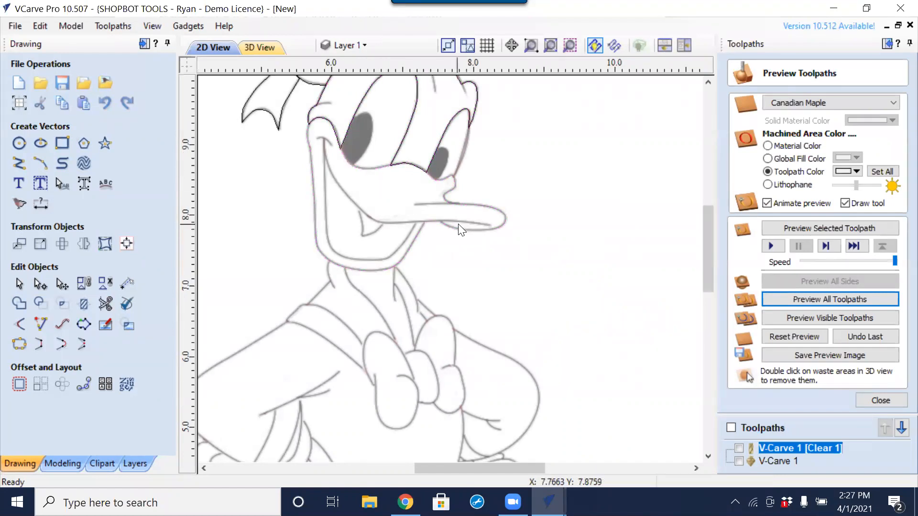
{"action": "left_click", "coordinate": [581, 262]}
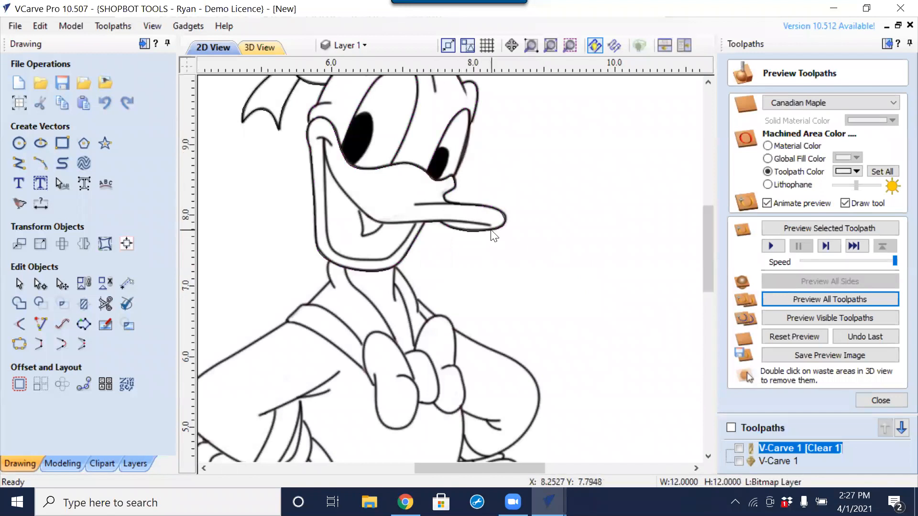
{"action": "left_click", "coordinate": [447, 184]}
{"action": "scroll", "coordinate": [478, 239], "scroll_direction": "up", "scroll_amount": 2}
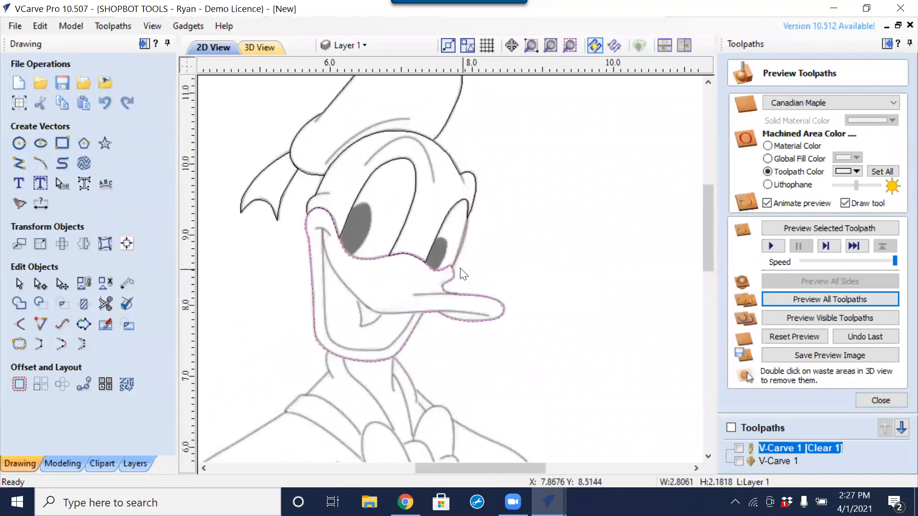
{"action": "scroll", "coordinate": [461, 274], "scroll_direction": "up", "scroll_amount": 5}
{"action": "left_click", "coordinate": [359, 232]}
{"action": "scroll", "coordinate": [356, 255], "scroll_direction": "down", "scroll_amount": 3}
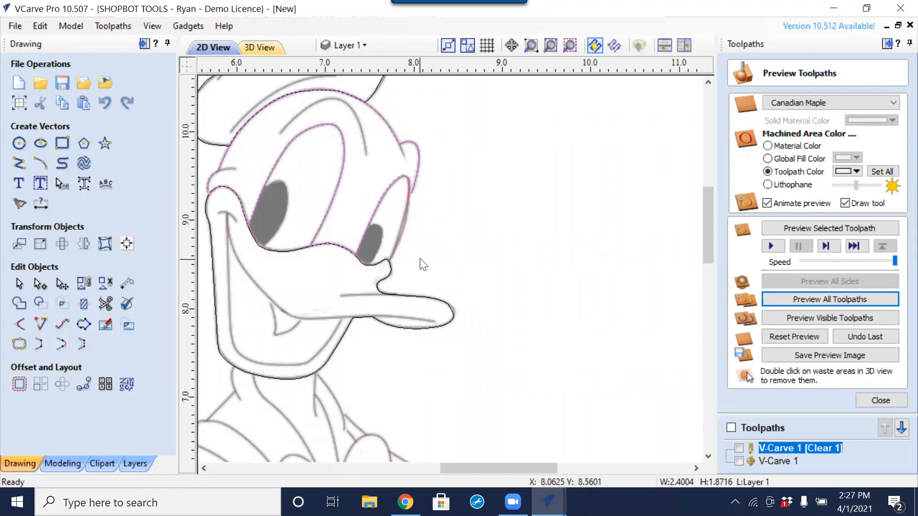
{"action": "left_click", "coordinate": [377, 229]}
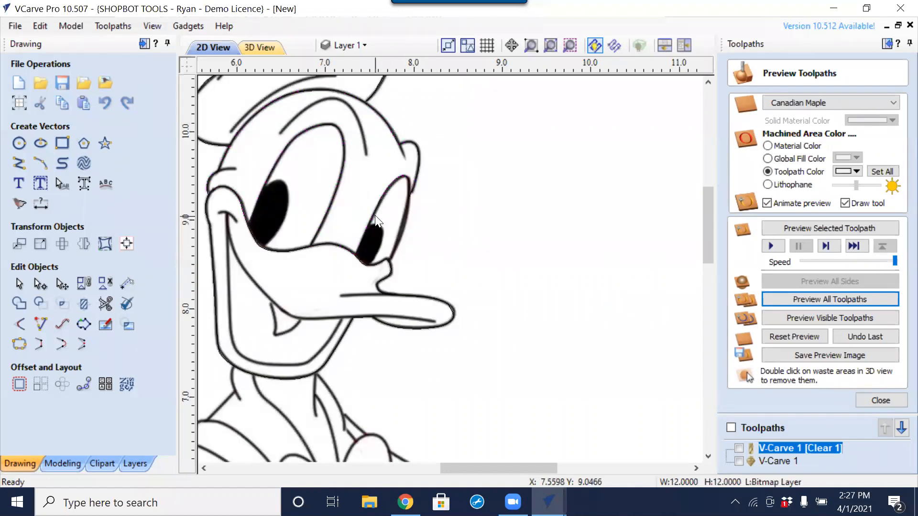
{"action": "left_click", "coordinate": [375, 215]}
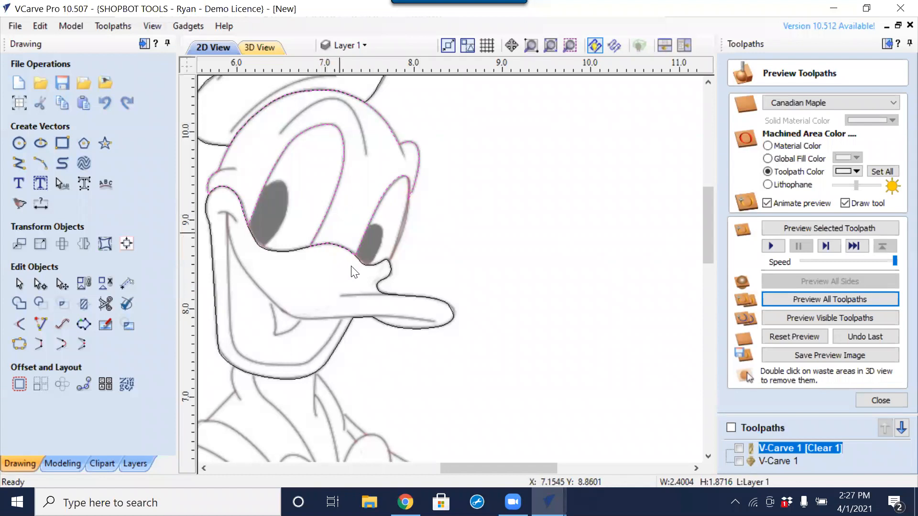
Draw a straight polyline from the head outline's end beside the smaller eye down past the beak outline.
{"action": "scroll", "coordinate": [219, 220], "scroll_direction": "up", "scroll_amount": 5}
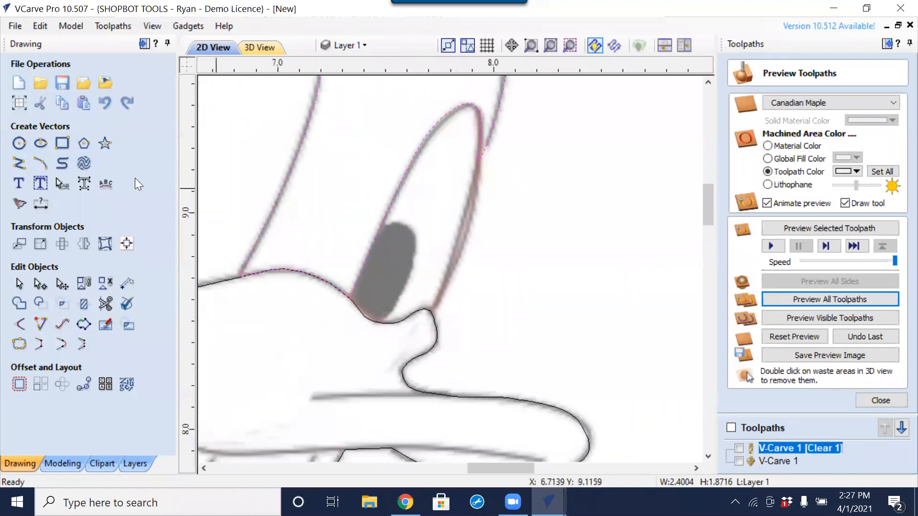
{"action": "left_click", "coordinate": [19, 163]}
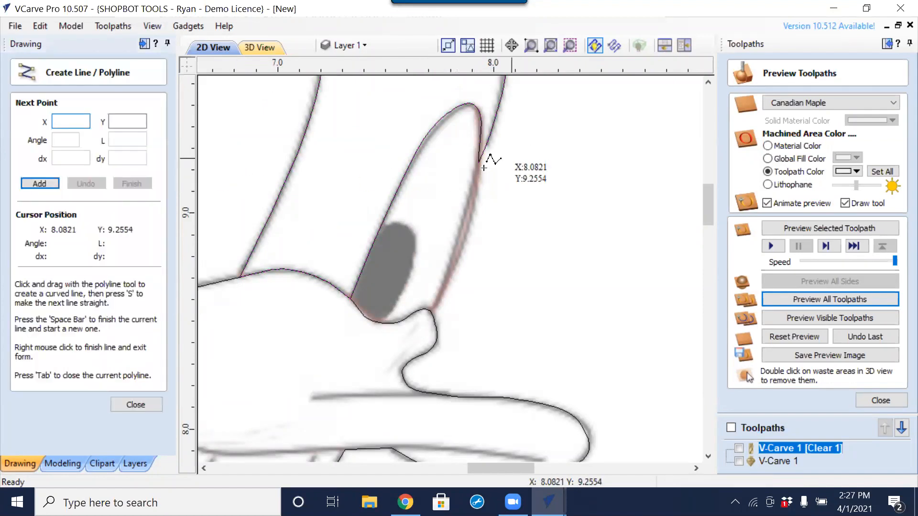
{"action": "left_click", "coordinate": [478, 161]}
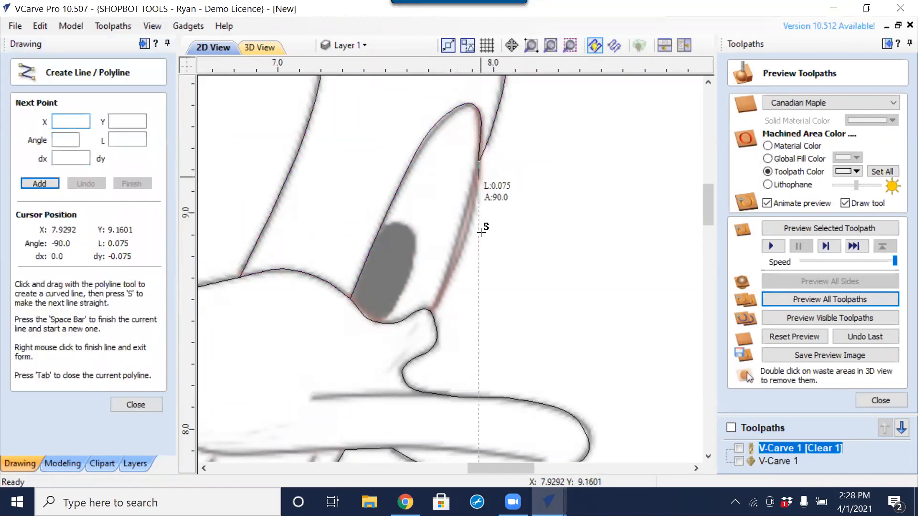
{"action": "left_click", "coordinate": [420, 334]}
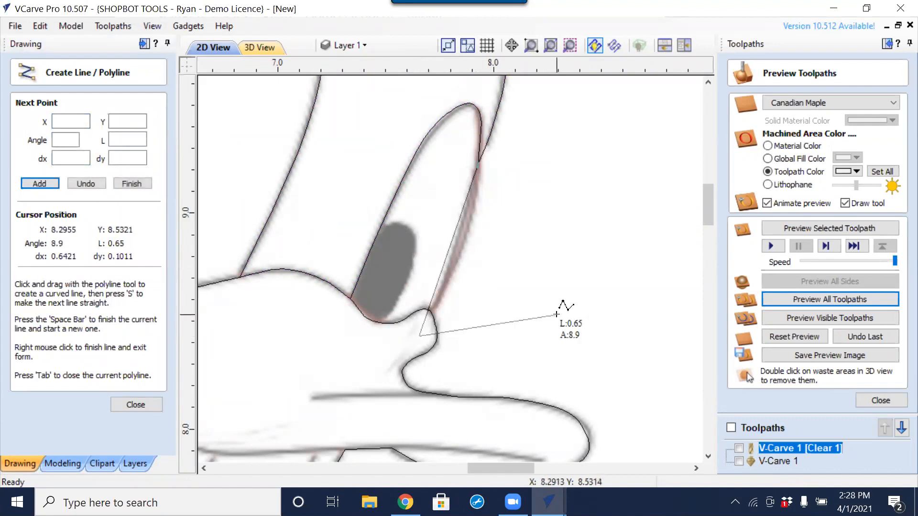
{"action": "right_click", "coordinate": [556, 315]}
Bend the new line into an arc that follows the outer edge of the smaller eye.
{"action": "key", "text": "n"}
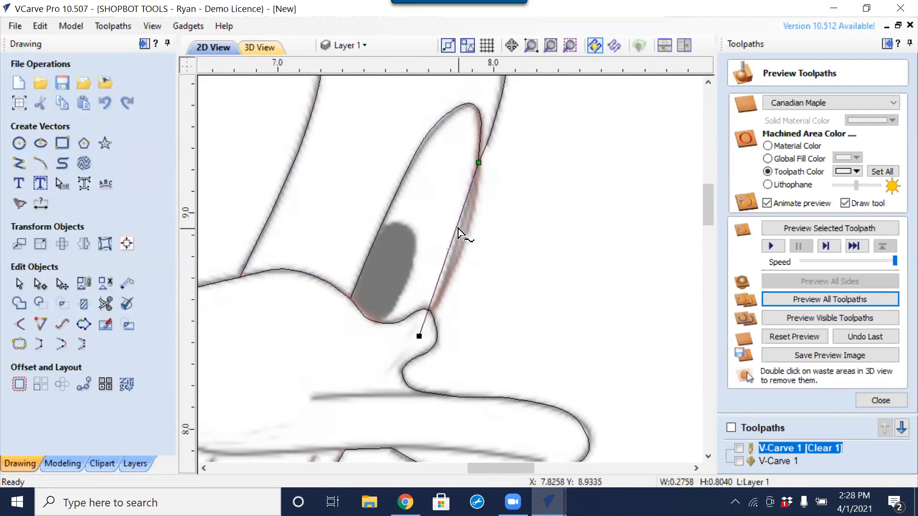
{"action": "left_click_drag", "start_coordinate": [452, 247], "coordinate": [361, 220]}
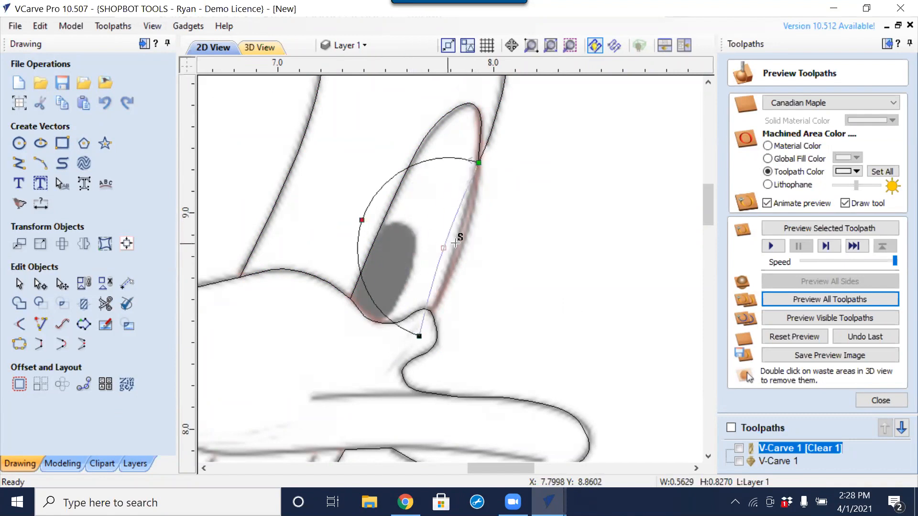
{"action": "left_click_drag", "start_coordinate": [462, 245], "coordinate": [462, 246]}
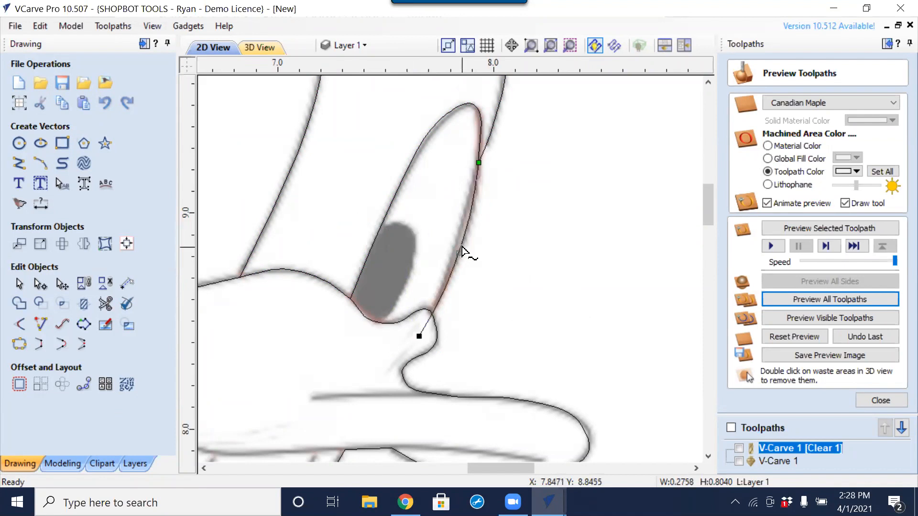
{"action": "left_click", "coordinate": [495, 252]}
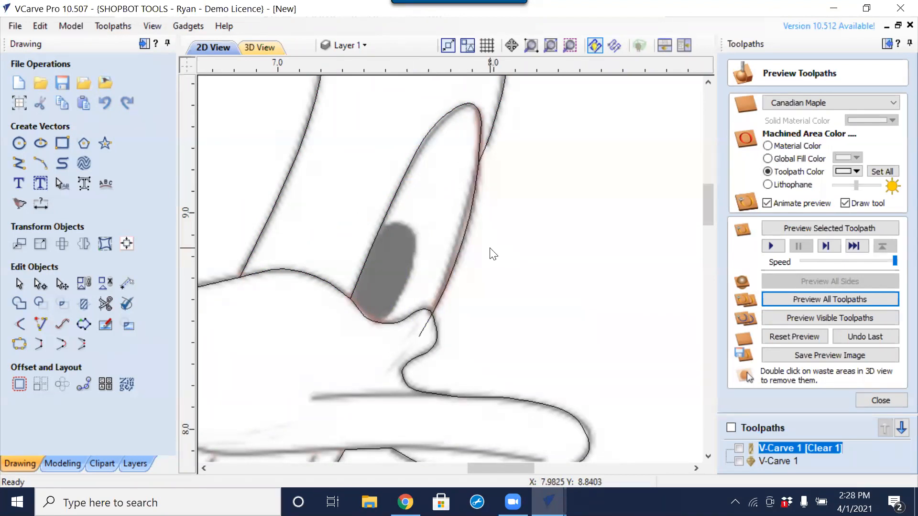
Trim off the end of the eye arc that overshoots the beak outline.
{"action": "scroll", "coordinate": [492, 253], "scroll_direction": "down", "scroll_amount": 3}
{"action": "left_click", "coordinate": [125, 305]}
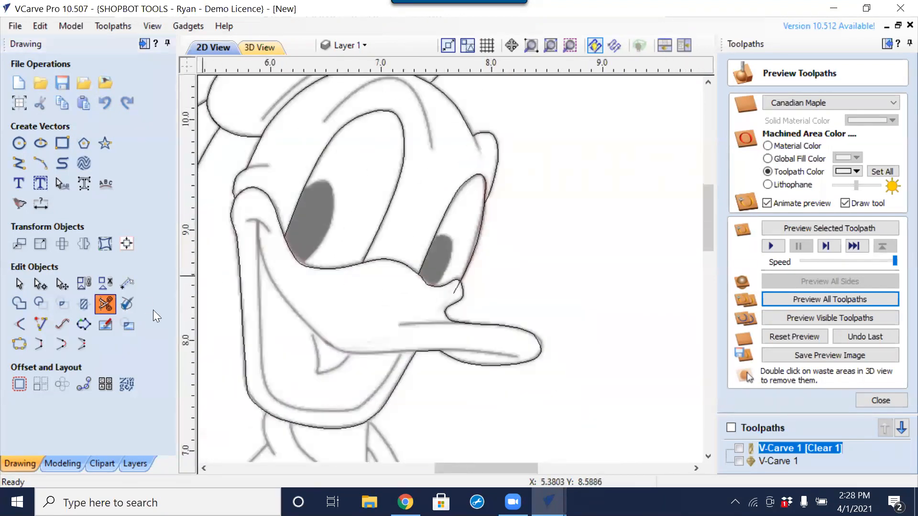
{"action": "scroll", "coordinate": [420, 287], "scroll_direction": "up", "scroll_amount": 2}
{"action": "scroll", "coordinate": [503, 292], "scroll_direction": "up", "scroll_amount": 2}
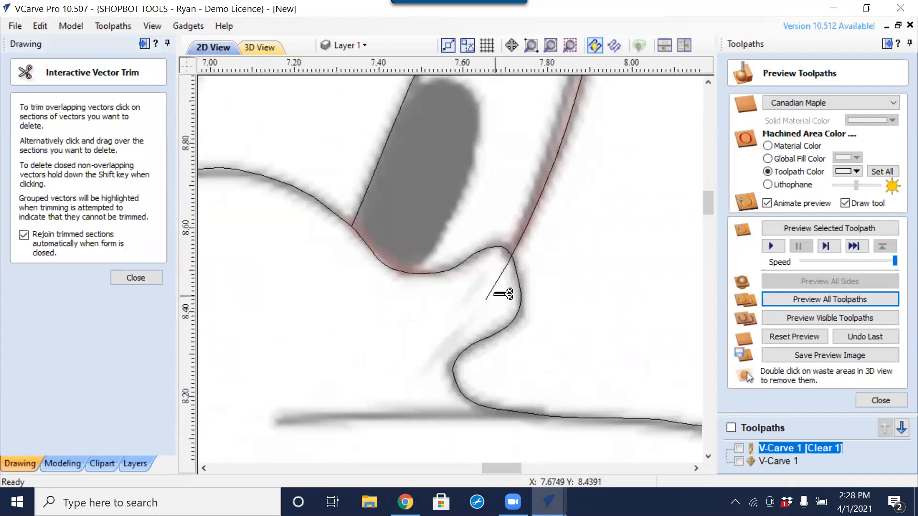
{"action": "left_click", "coordinate": [502, 291]}
{"action": "scroll", "coordinate": [478, 291], "scroll_direction": "down", "scroll_amount": 3}
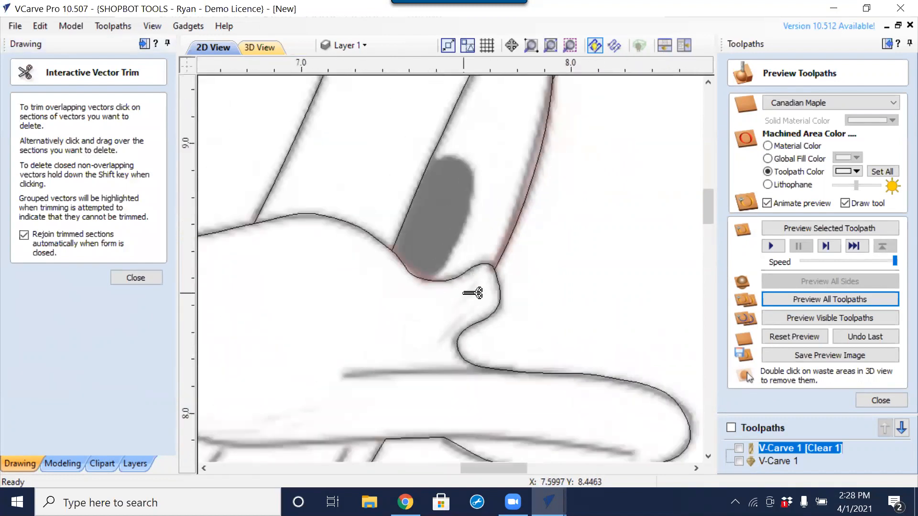
{"action": "key", "text": "Escape"}
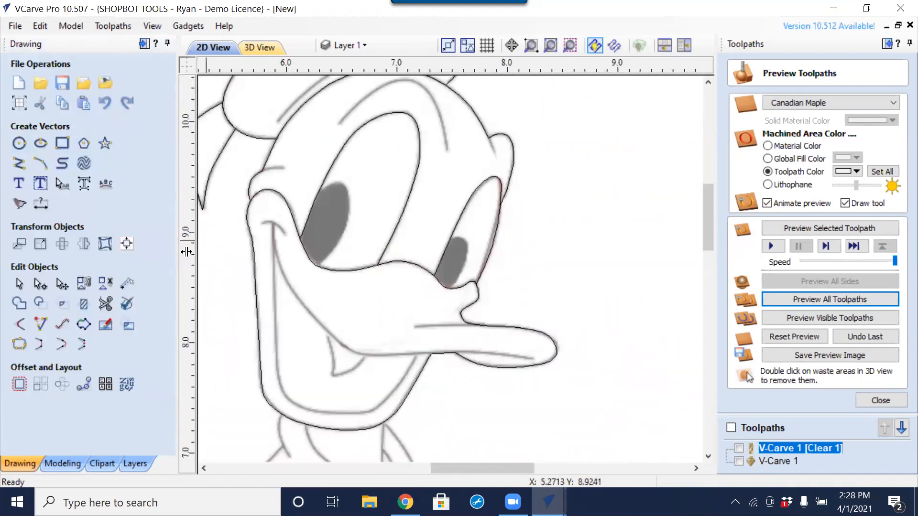
Replace the beak in the second VCarve Pro window's file with copies of the head outline, beak outline and new eye arc.
{"action": "left_click", "coordinate": [419, 149]}
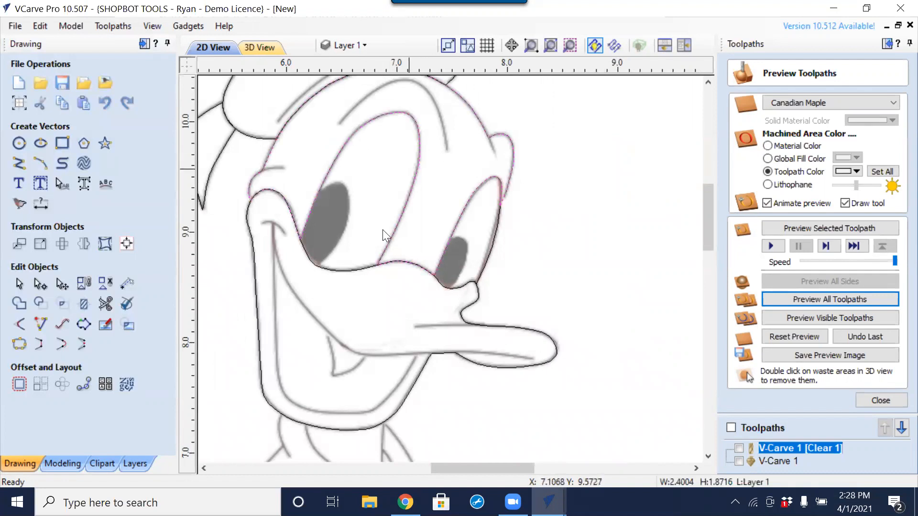
{"action": "left_click", "coordinate": [365, 271], "text": "shift"}
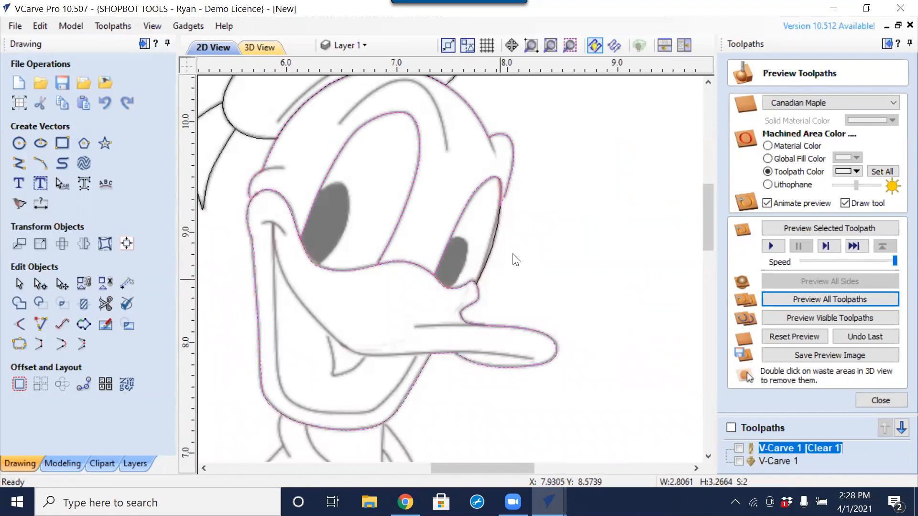
{"action": "left_click", "coordinate": [495, 248], "text": "shift"}
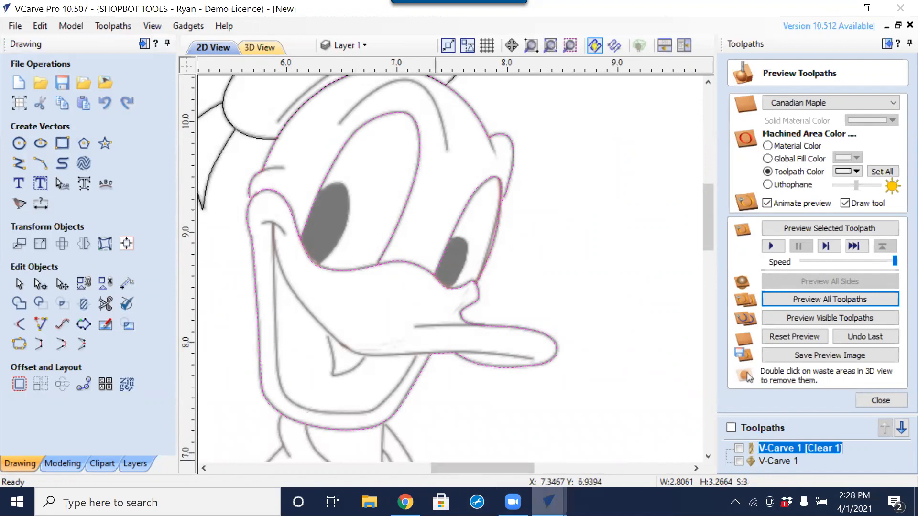
{"action": "mouse_move", "coordinate": [549, 502]}
{"action": "left_click", "coordinate": [627, 445]}
{"action": "scroll", "coordinate": [621, 248], "scroll_direction": "down", "scroll_amount": 3}
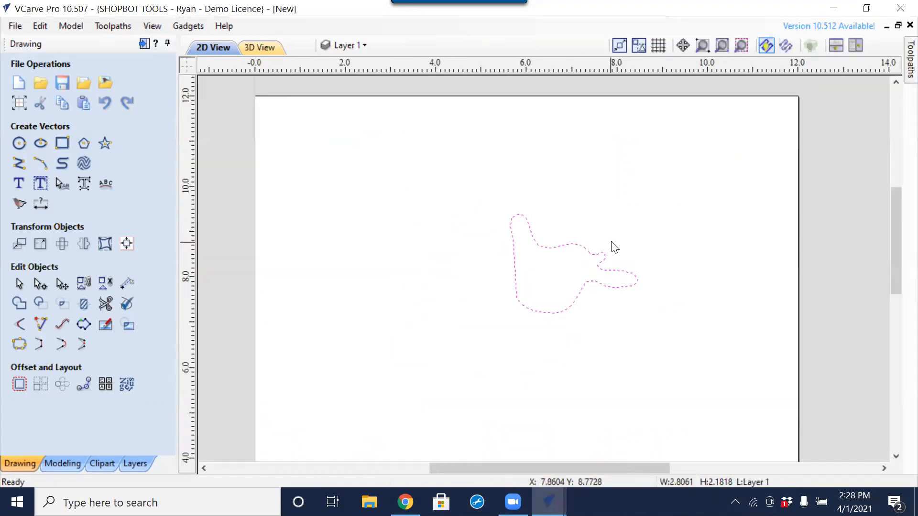
{"action": "left_click_drag", "start_coordinate": [703, 169], "coordinate": [427, 361]}
{"action": "key", "text": "Delete"}
{"action": "key", "text": "ctrl+z"}
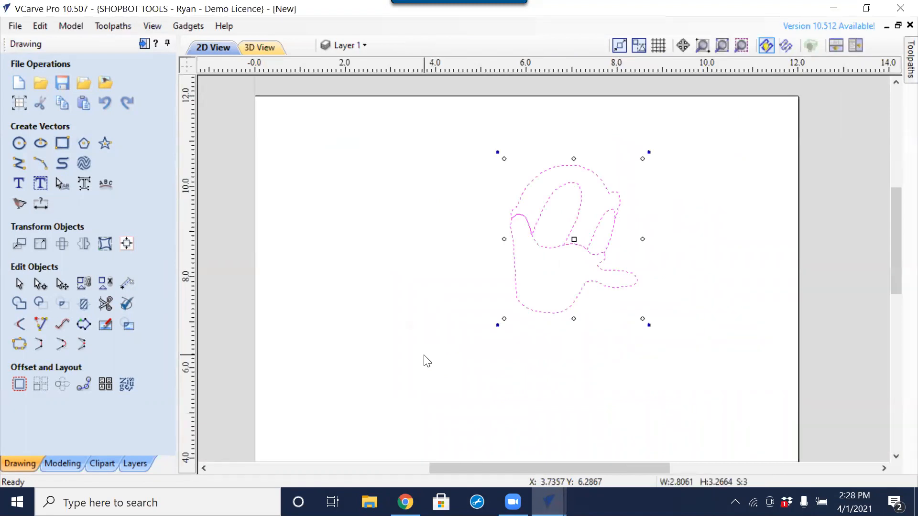
Trim away the outer head outline from the pasted vectors, keeping the eyes and the beak.
{"action": "left_click", "coordinate": [105, 304]}
{"action": "left_click", "coordinate": [593, 168]}
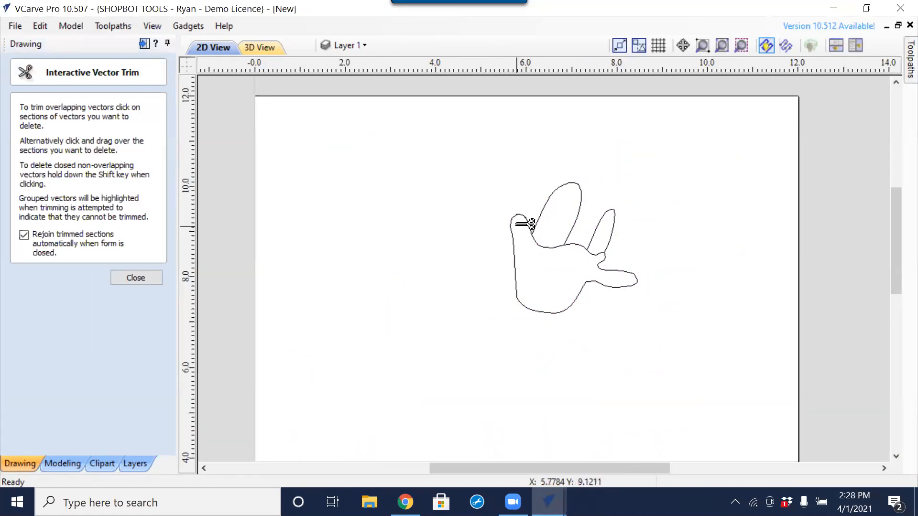
{"action": "scroll", "coordinate": [526, 227], "scroll_direction": "up", "scroll_amount": 4}
{"action": "scroll", "coordinate": [573, 275], "scroll_direction": "up", "scroll_amount": 5}
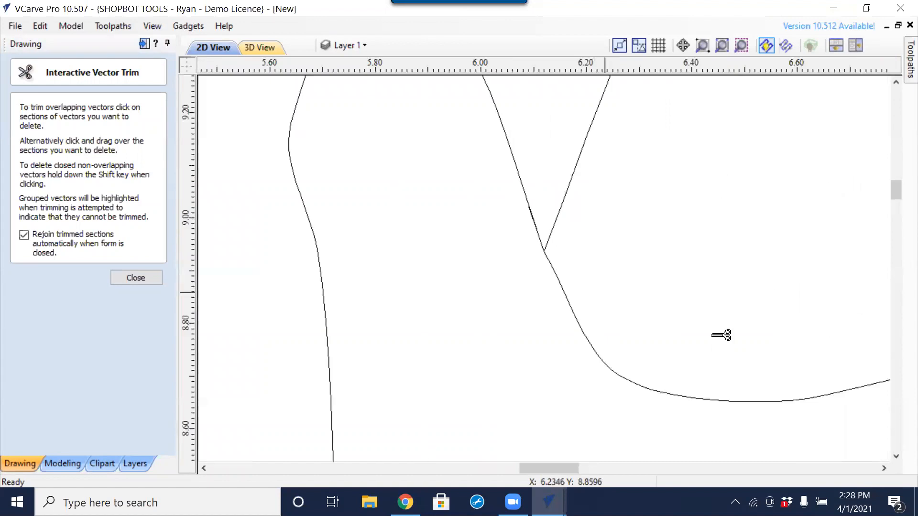
{"action": "scroll", "coordinate": [726, 337], "scroll_direction": "down", "scroll_amount": 6}
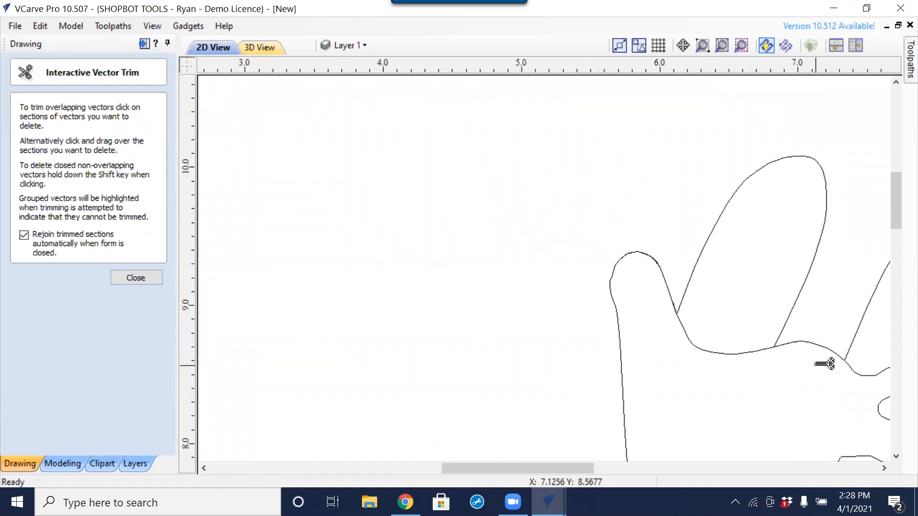
{"action": "scroll", "coordinate": [820, 366], "scroll_direction": "up", "scroll_amount": 4}
{"action": "key", "text": "Escape"}
Trim away the outer and lower beak sections, keeping the eye curves and the upper beak edge they share.
{"action": "left_click", "coordinate": [669, 289]}
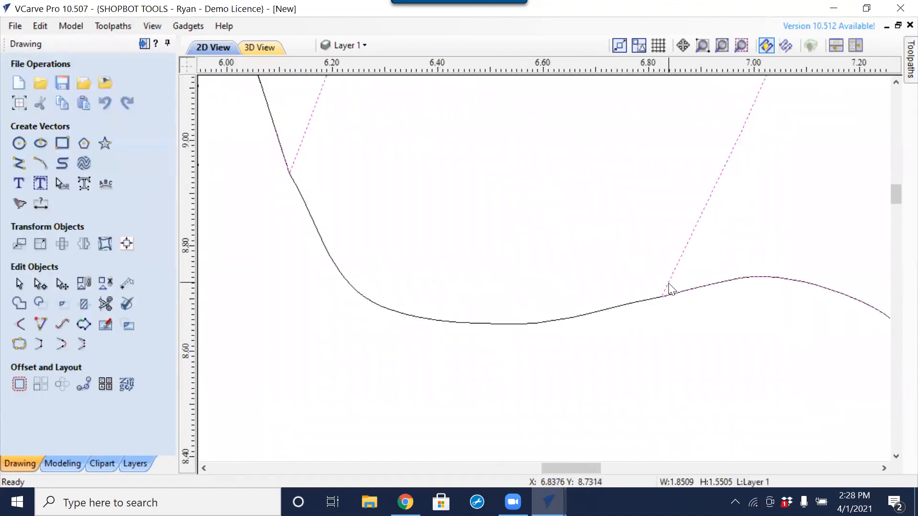
{"action": "scroll", "coordinate": [670, 321], "scroll_direction": "down", "scroll_amount": 3}
{"action": "scroll", "coordinate": [707, 342], "scroll_direction": "down", "scroll_amount": 2}
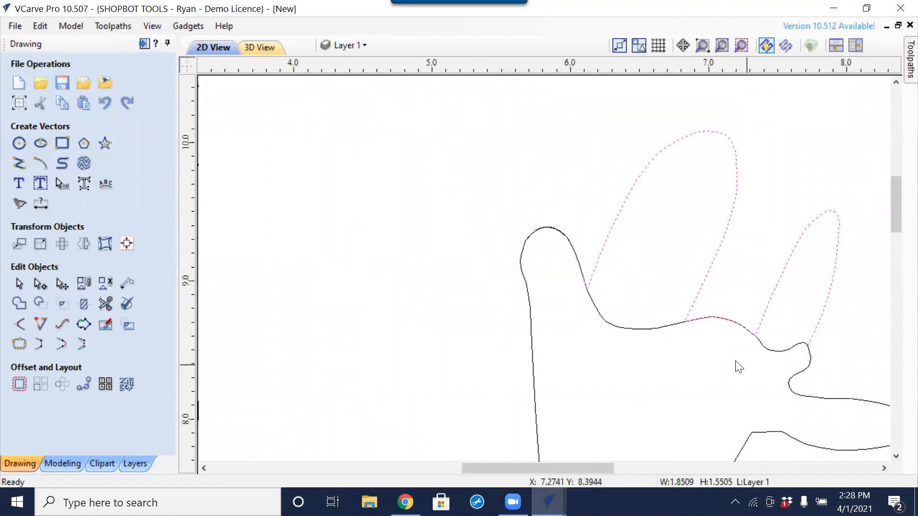
{"action": "scroll", "coordinate": [521, 304], "scroll_direction": "down", "scroll_amount": 1}
{"action": "middle_click_drag", "start_coordinate": [524, 300], "coordinate": [519, 298]}
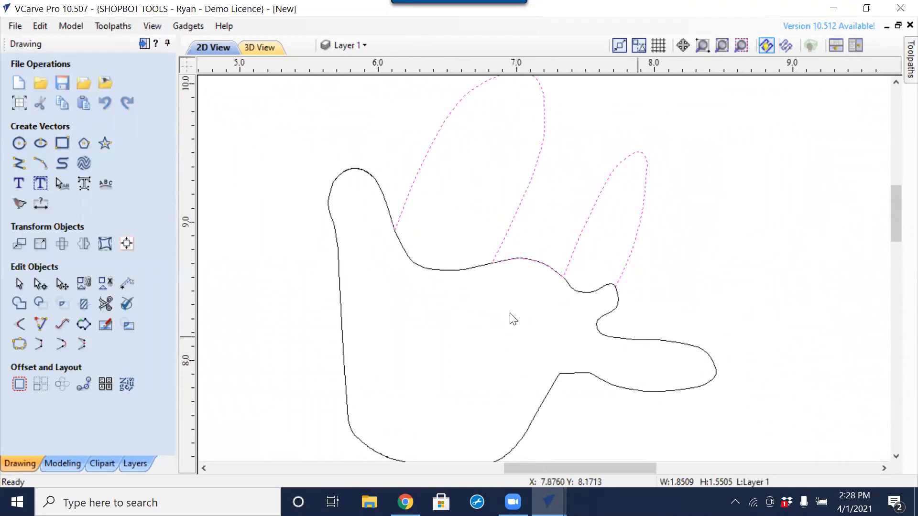
{"action": "left_click", "coordinate": [105, 303]}
{"action": "left_click", "coordinate": [623, 338]}
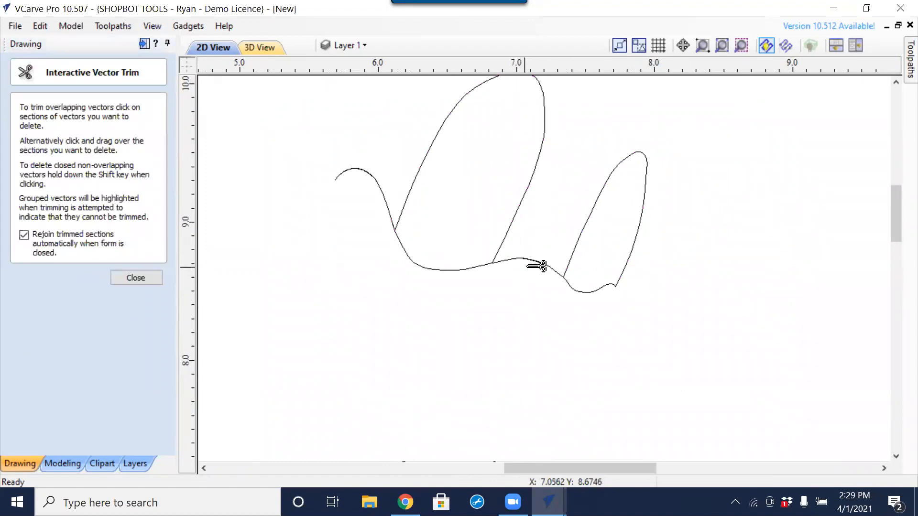
{"action": "scroll", "coordinate": [537, 263], "scroll_direction": "up", "scroll_amount": 5}
{"action": "scroll", "coordinate": [540, 264], "scroll_direction": "down", "scroll_amount": 3}
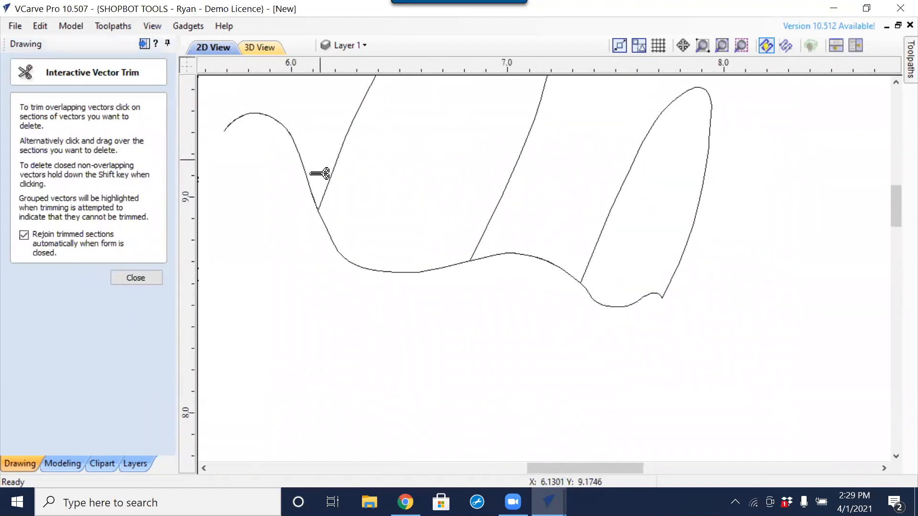
{"action": "scroll", "coordinate": [316, 191], "scroll_direction": "up", "scroll_amount": 4}
{"action": "scroll", "coordinate": [341, 220], "scroll_direction": "down", "scroll_amount": 4}
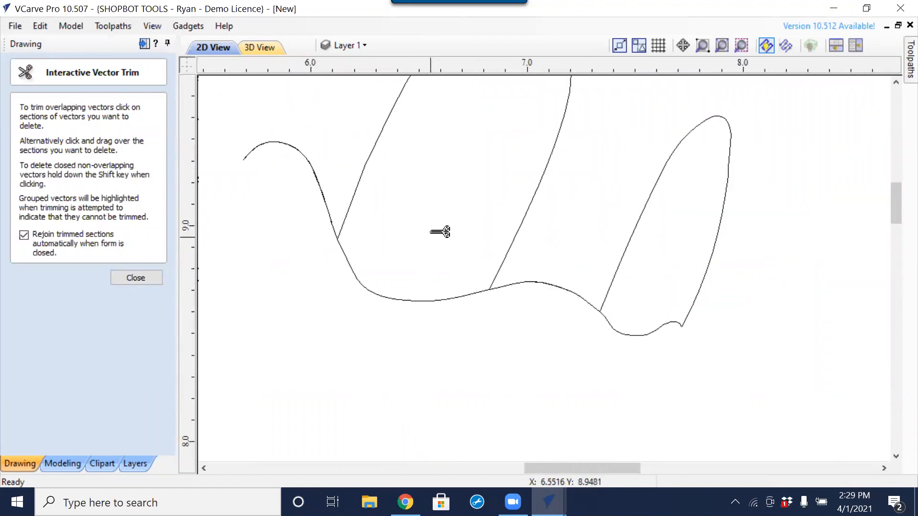
{"action": "key", "text": "Escape"}
Select the under-eye curve and then the adjoining eye vector to examine where they overlap between the eyes.
{"action": "left_click", "coordinate": [523, 285]}
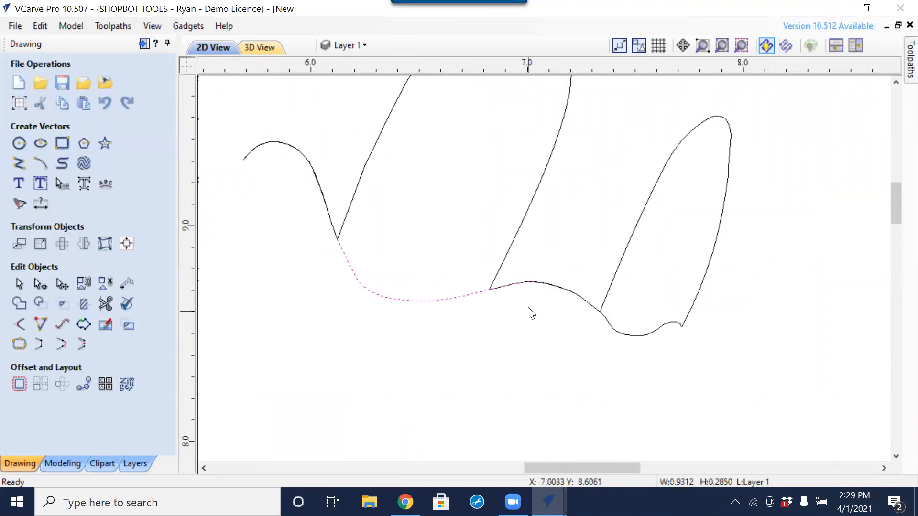
{"action": "scroll", "coordinate": [529, 306], "scroll_direction": "up", "scroll_amount": 3}
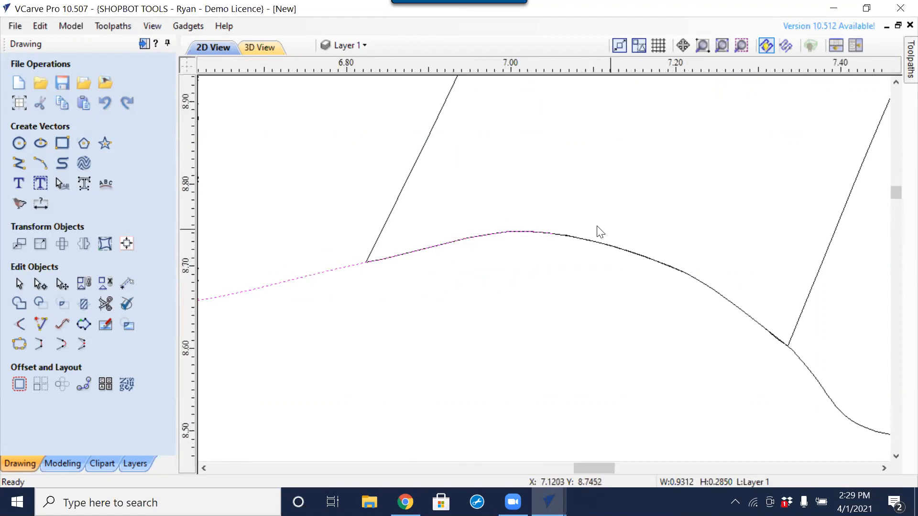
{"action": "left_click", "coordinate": [632, 258]}
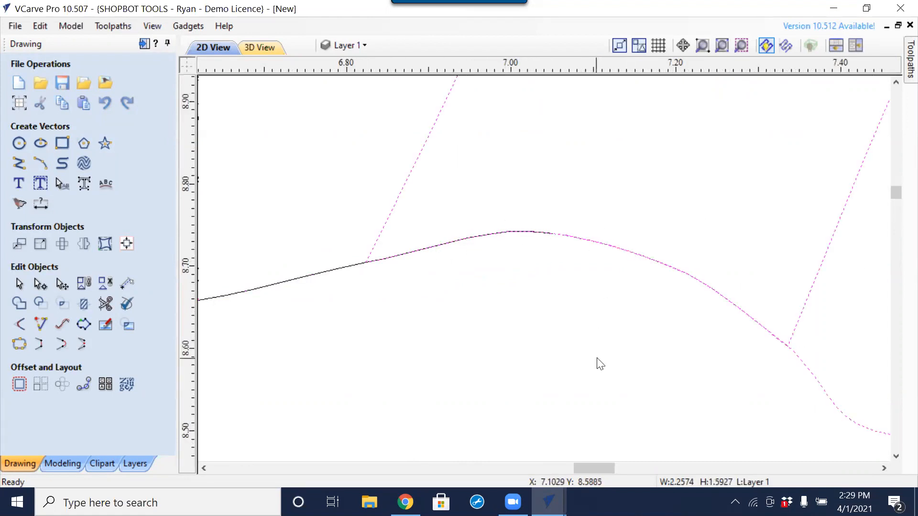
Cut the eye vector at the large eye's lower outer corner, and delete the detached beak section running off that corner.
{"action": "scroll", "coordinate": [596, 362], "scroll_direction": "down", "scroll_amount": 4}
{"action": "middle_click_drag", "start_coordinate": [296, 219], "coordinate": [462, 223]}
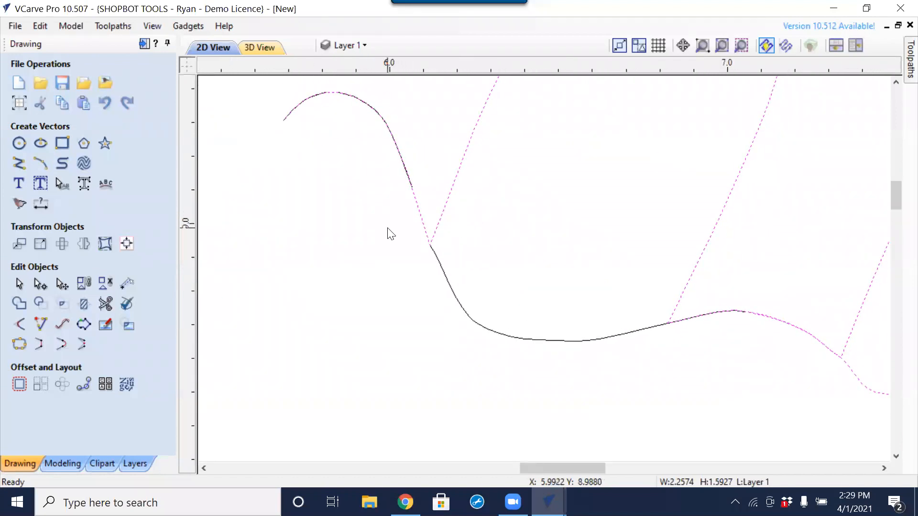
{"action": "key", "text": "n"}
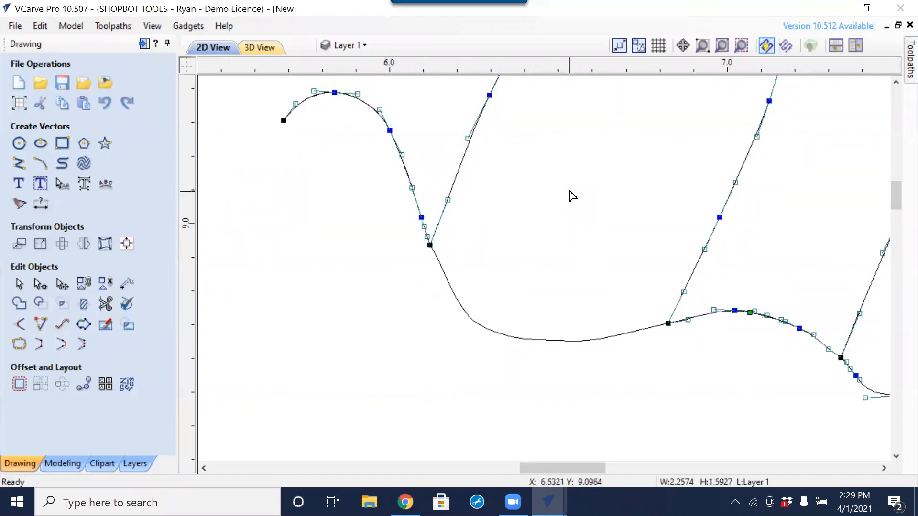
{"action": "left_click", "coordinate": [571, 197]}
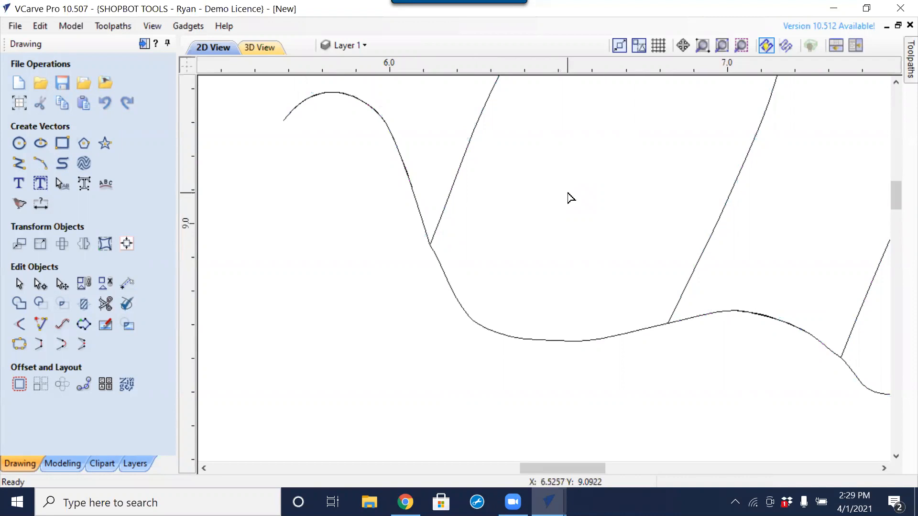
{"action": "left_click", "coordinate": [463, 159]}
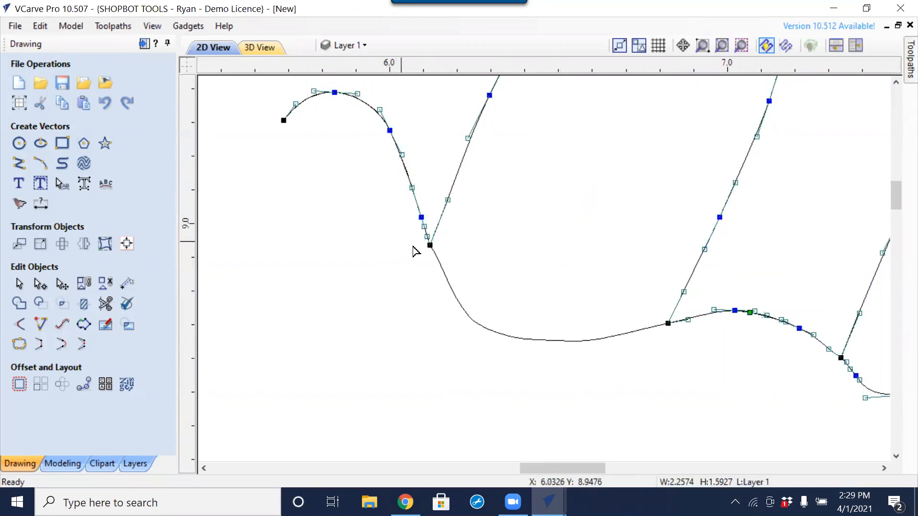
{"action": "scroll", "coordinate": [415, 252], "scroll_direction": "up", "scroll_amount": 5}
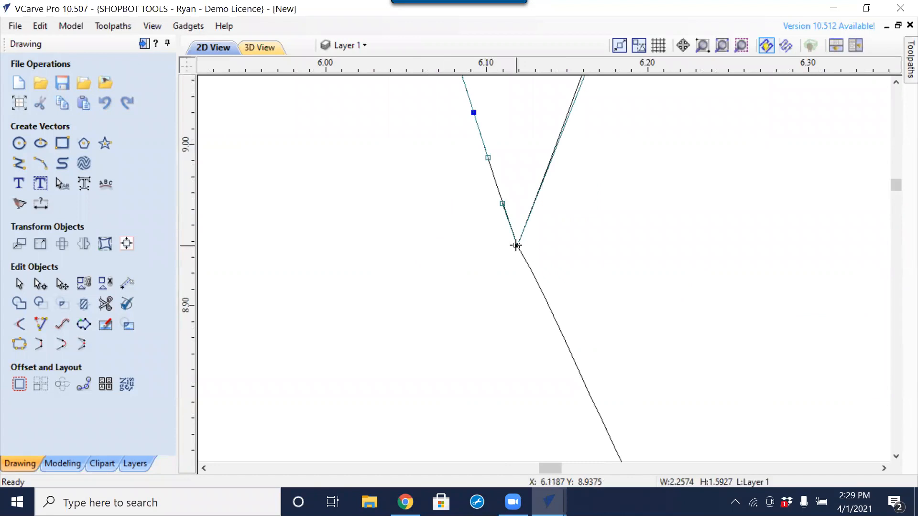
{"action": "right_click", "coordinate": [515, 246]}
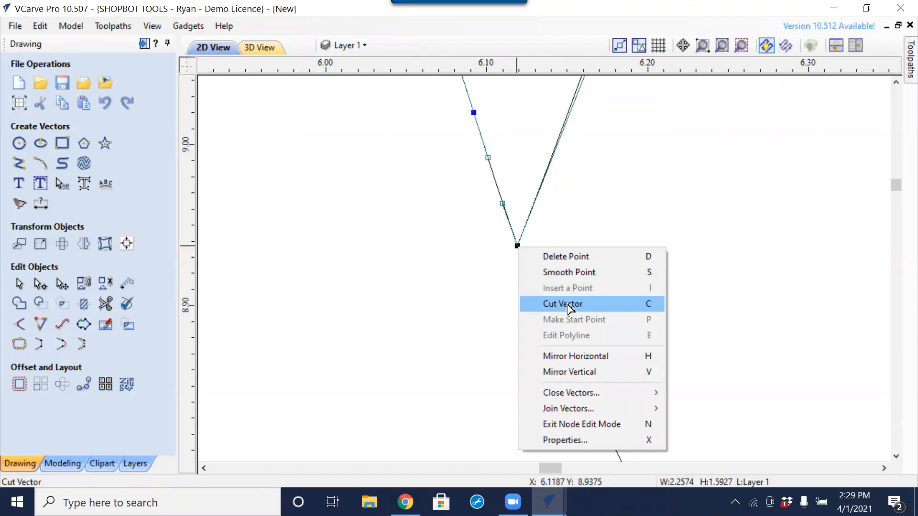
{"action": "left_click", "coordinate": [566, 303]}
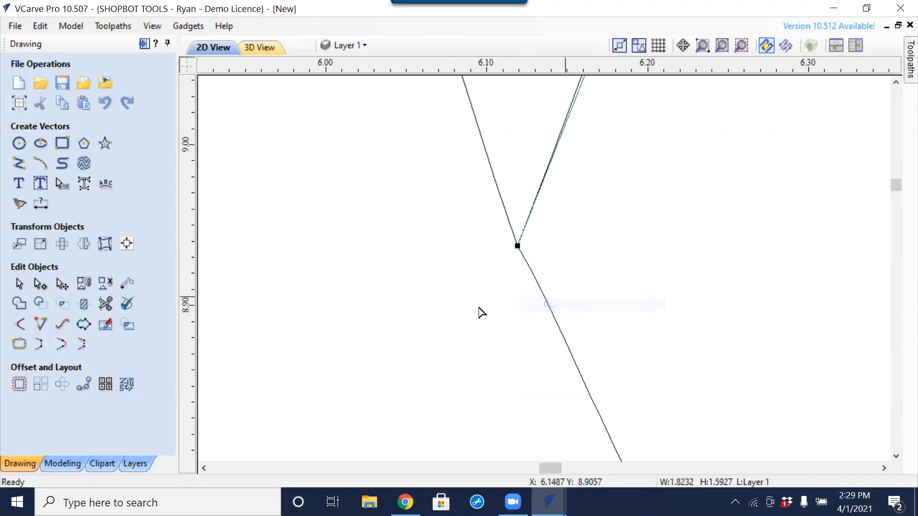
{"action": "left_click", "coordinate": [504, 215]}
{"action": "left_click", "coordinate": [454, 276]}
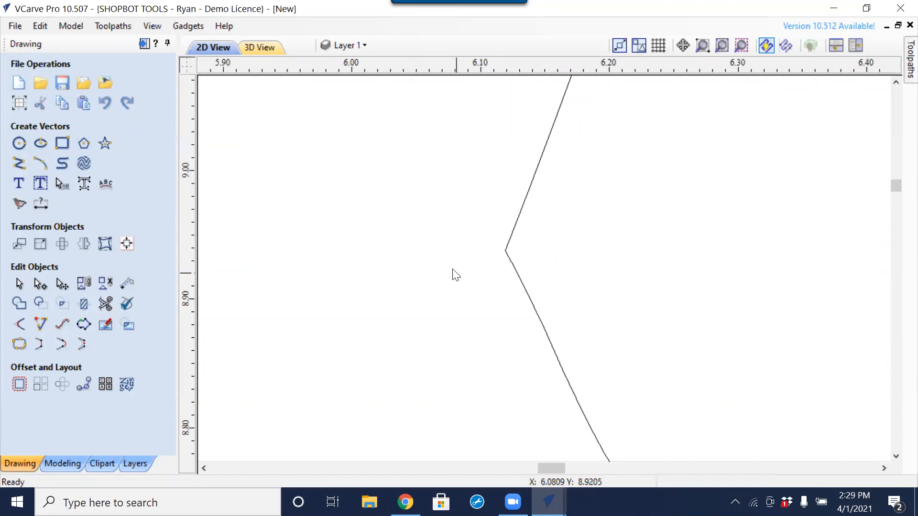
Cut the curve under the large eye at the node where it meets the eye's inner edge.
{"action": "scroll", "coordinate": [418, 223], "scroll_direction": "down", "scroll_amount": 10}
{"action": "left_click", "coordinate": [632, 315]}
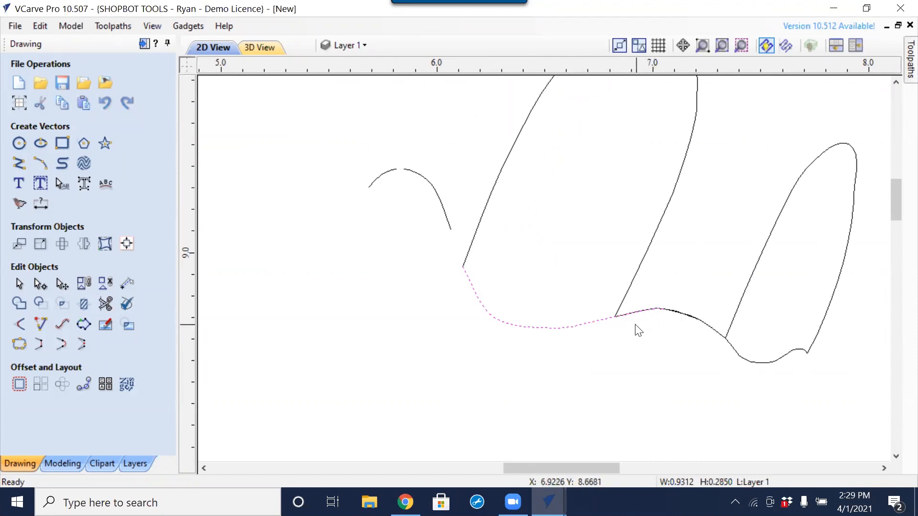
{"action": "double_click", "coordinate": [614, 317]}
{"action": "scroll", "coordinate": [613, 321], "scroll_direction": "up", "scroll_amount": 3}
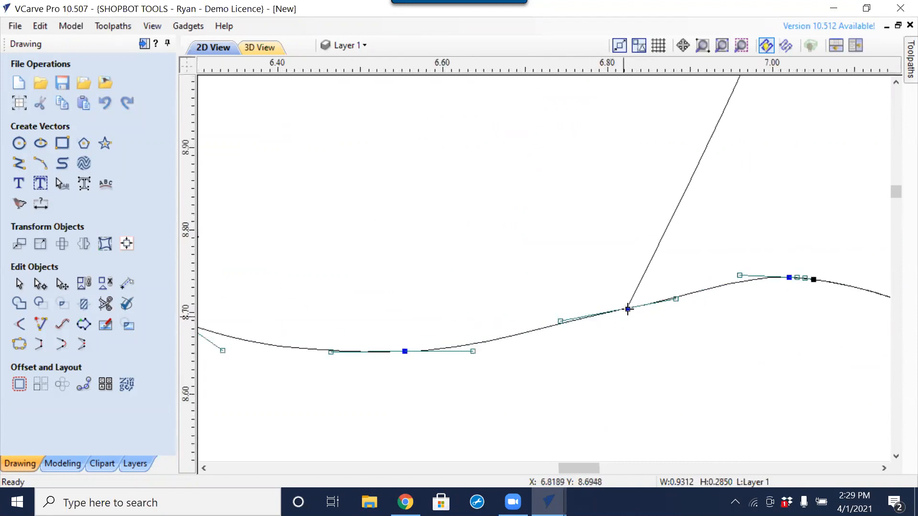
{"action": "key", "text": "Delete"}
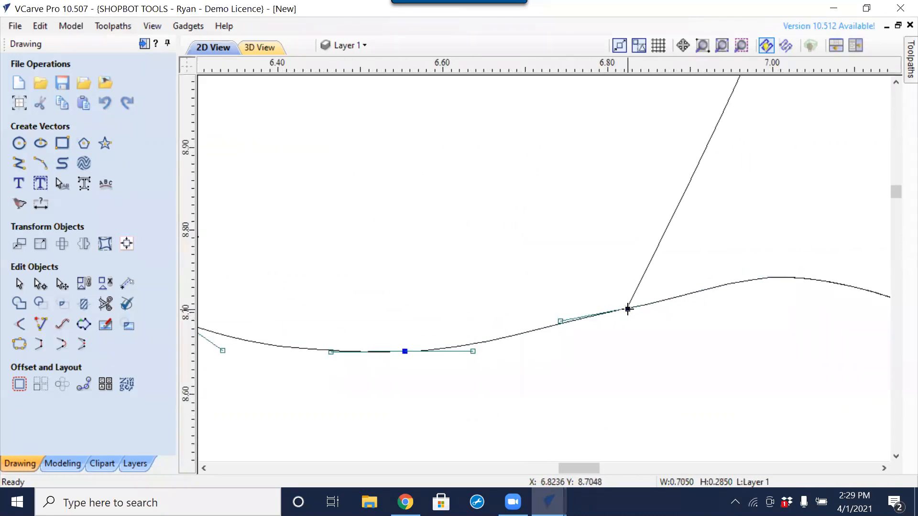
{"action": "left_click", "coordinate": [633, 326]}
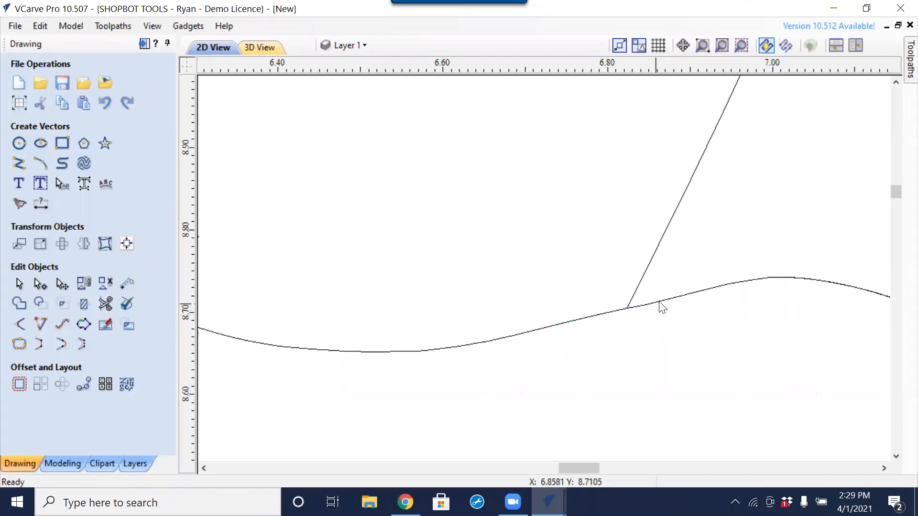
Delete the leftover beak arcs beside the large eye's outer corner.
{"action": "left_click", "coordinate": [661, 305]}
{"action": "scroll", "coordinate": [676, 314], "scroll_direction": "down", "scroll_amount": 2}
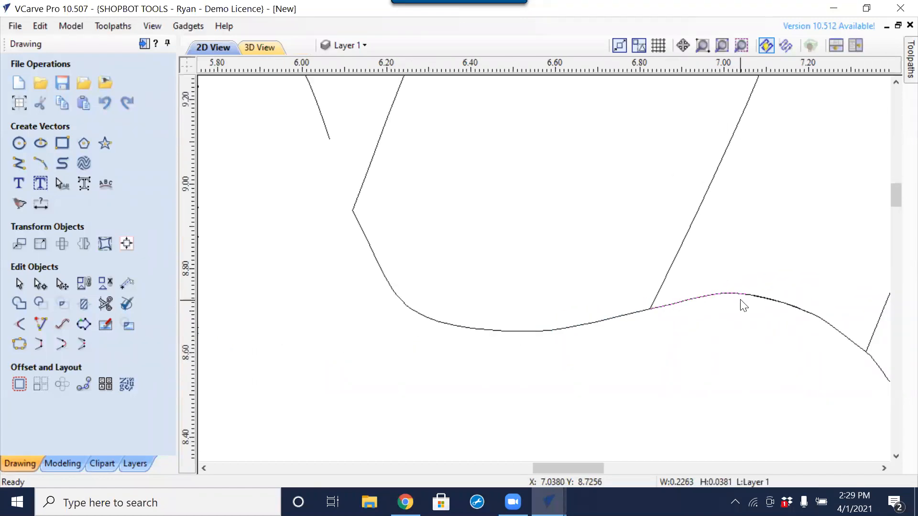
{"action": "left_click", "coordinate": [693, 337]}
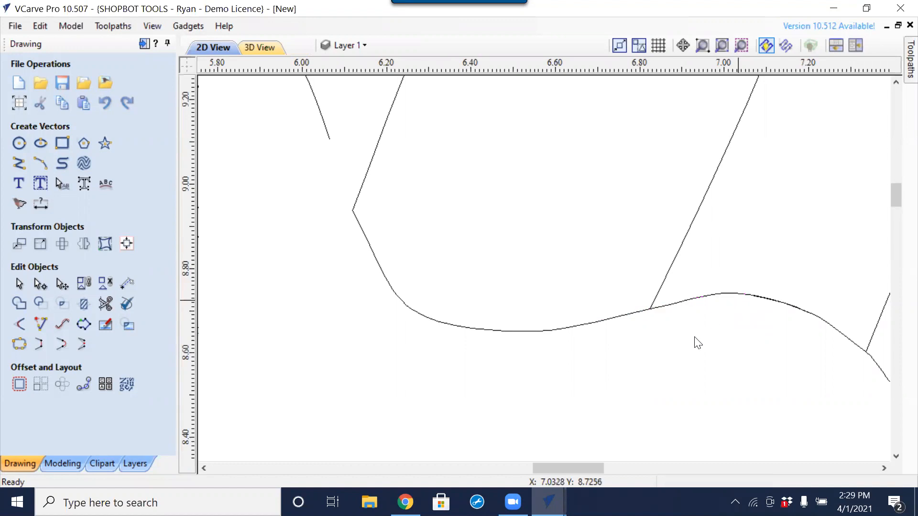
{"action": "left_click", "coordinate": [695, 305]}
{"action": "scroll", "coordinate": [688, 349], "scroll_direction": "down", "scroll_amount": 3}
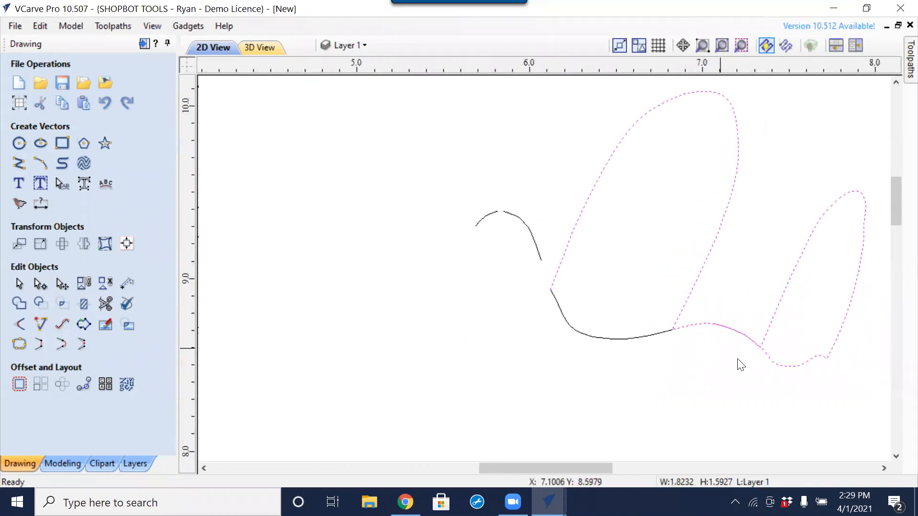
{"action": "middle_click_drag", "start_coordinate": [738, 359], "coordinate": [555, 321]}
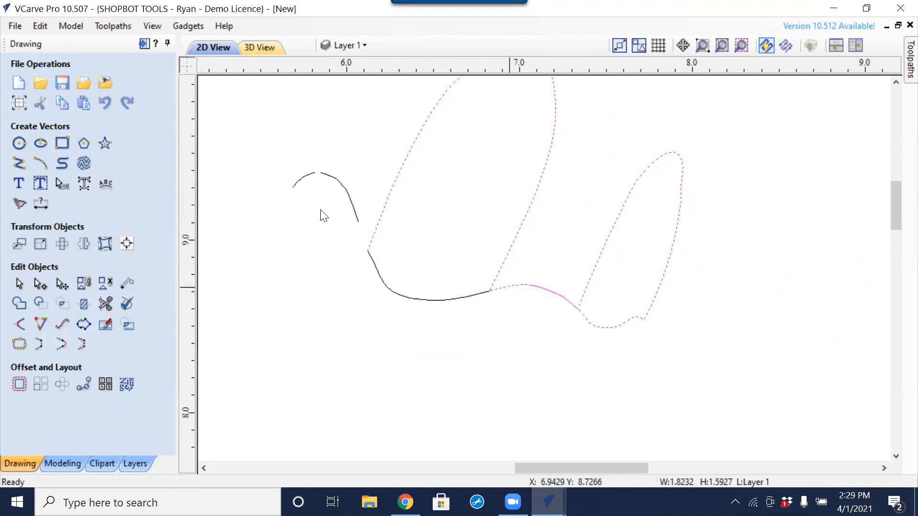
{"action": "right_click", "coordinate": [286, 211]}
{"action": "left_click", "coordinate": [205, 171]}
{"action": "left_click_drag", "start_coordinate": [364, 158], "coordinate": [287, 207]}
{"action": "key", "text": "Delete"}
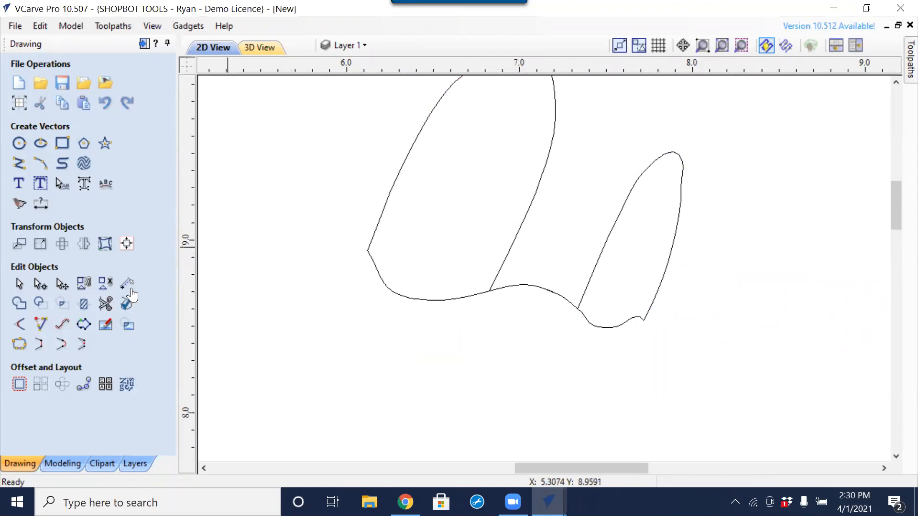
Trim away the part of the connecting curve that adjoins the large eye's lower inner corner.
{"action": "left_click", "coordinate": [106, 305]}
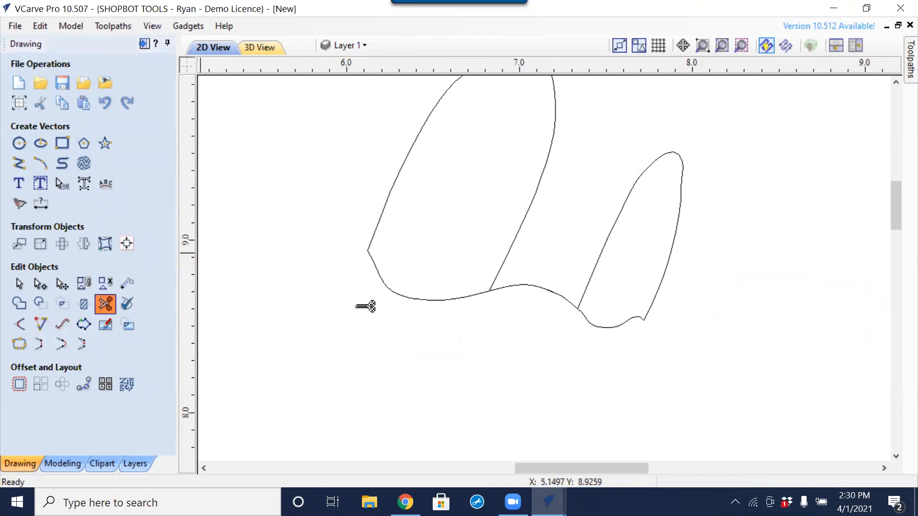
{"action": "left_click", "coordinate": [507, 287]}
{"action": "key", "text": "Escape"}
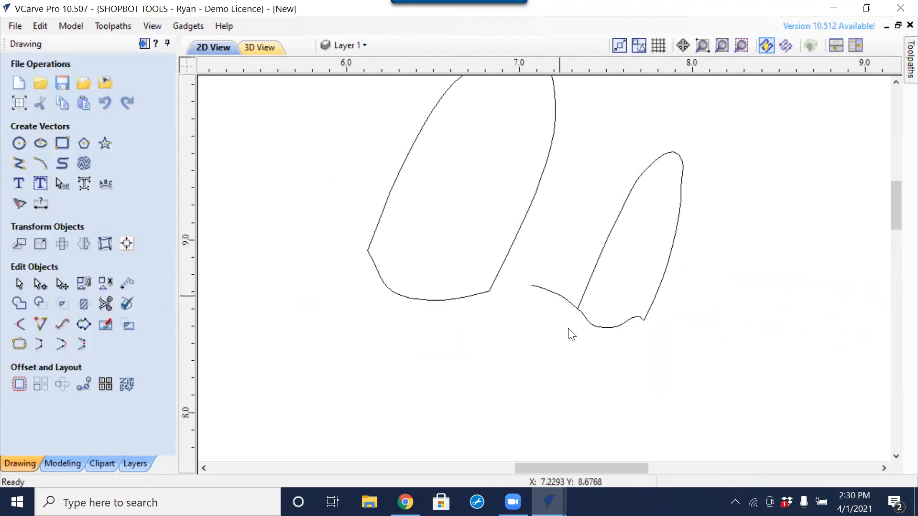
Trim the remaining connecting curve off the small eye's lower corner and delete its leftover overlapping pieces.
{"action": "left_click", "coordinate": [580, 316]}
{"action": "scroll", "coordinate": [581, 311], "scroll_direction": "up", "scroll_amount": 5}
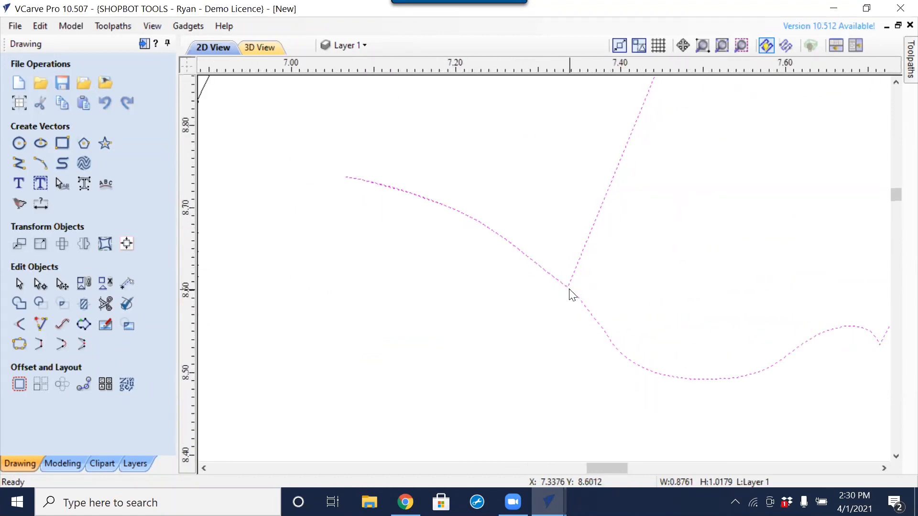
{"action": "double_click", "coordinate": [569, 290]}
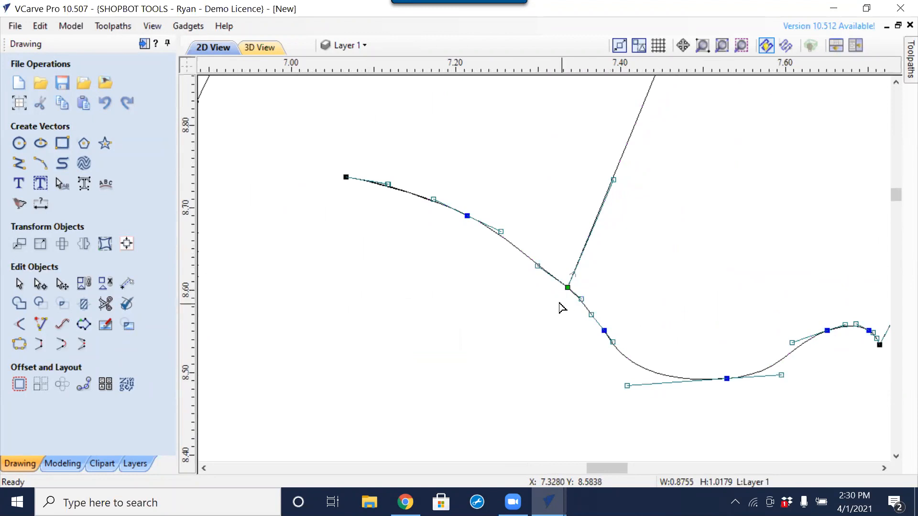
{"action": "left_click", "coordinate": [558, 302]}
{"action": "left_click", "coordinate": [555, 287]}
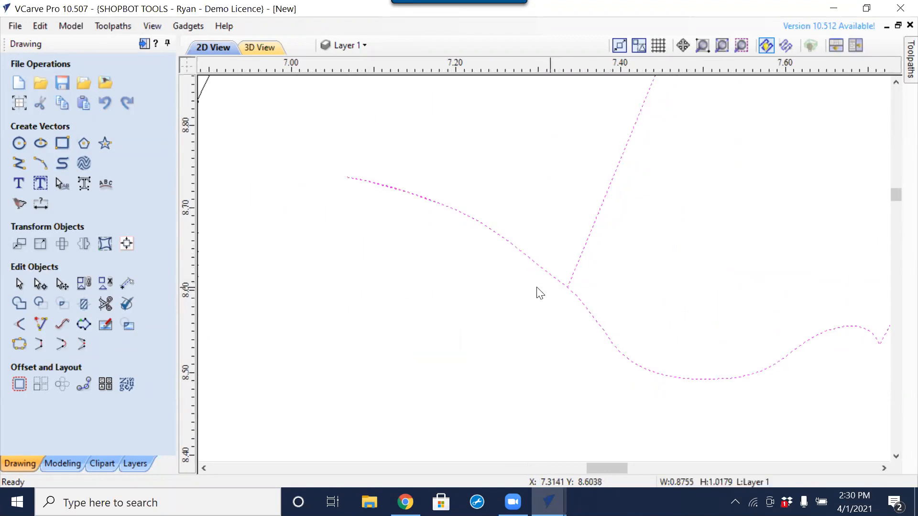
{"action": "left_click", "coordinate": [104, 305]}
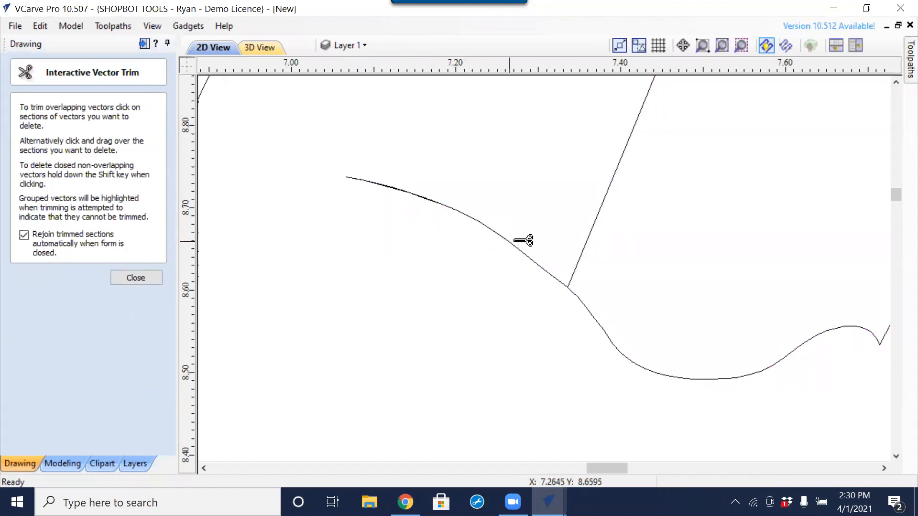
{"action": "scroll", "coordinate": [549, 291], "scroll_direction": "up", "scroll_amount": 3}
{"action": "scroll", "coordinate": [573, 306], "scroll_direction": "up", "scroll_amount": 4}
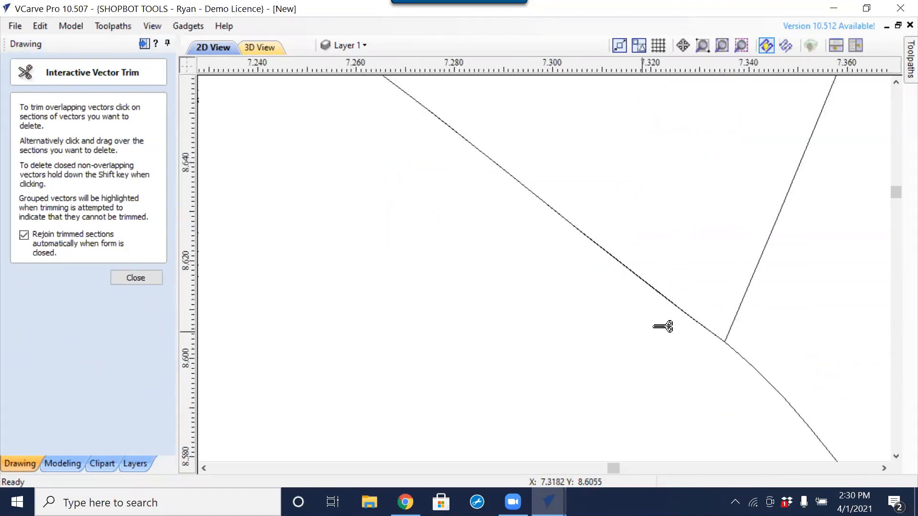
{"action": "left_click", "coordinate": [763, 275]}
{"action": "scroll", "coordinate": [755, 280], "scroll_direction": "down", "scroll_amount": 5}
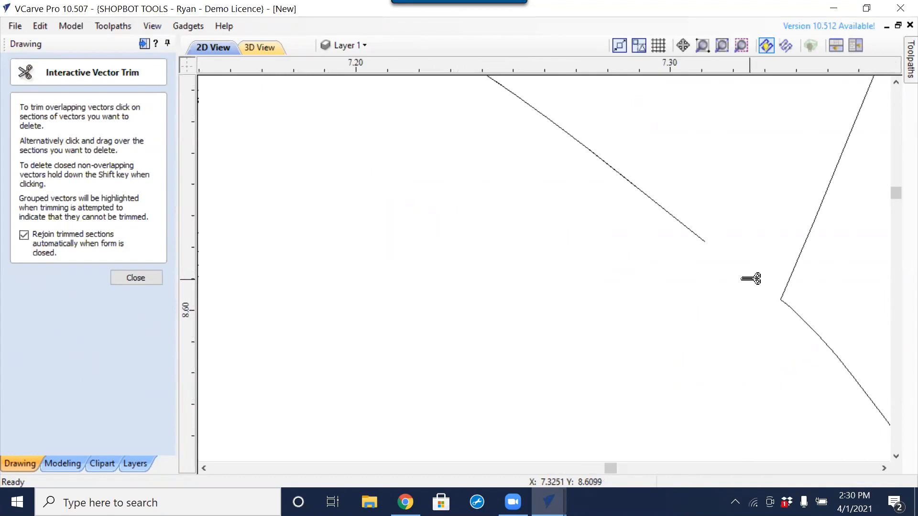
{"action": "key", "text": "Escape"}
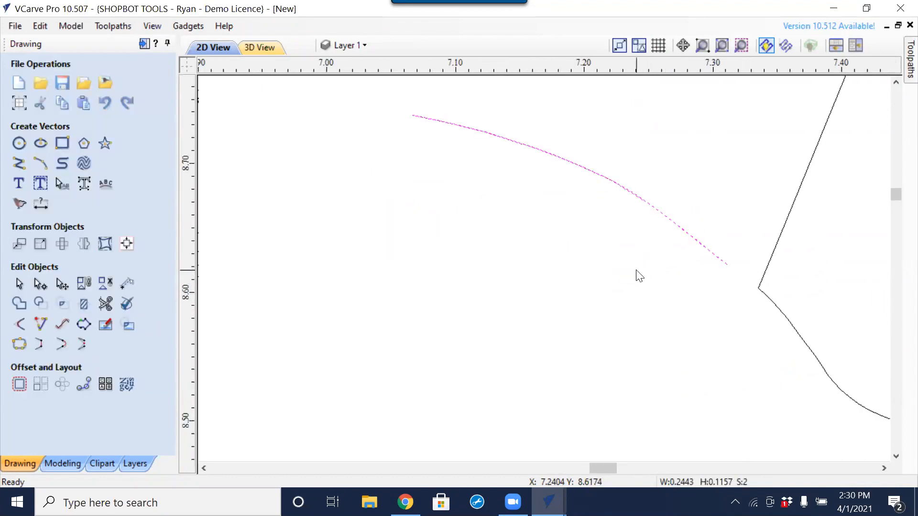
{"action": "left_click", "coordinate": [639, 275]}
Select the eye outlines individually and together to check that each is one separate vector.
{"action": "scroll", "coordinate": [636, 274], "scroll_direction": "down", "scroll_amount": 6}
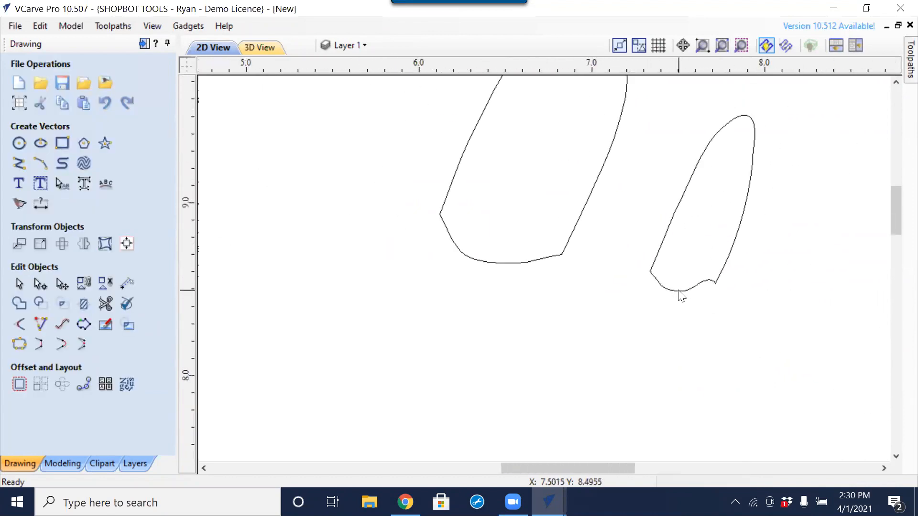
{"action": "left_click", "coordinate": [678, 290]}
{"action": "left_click", "coordinate": [549, 258]}
{"action": "scroll", "coordinate": [569, 303], "scroll_direction": "down", "scroll_amount": 2}
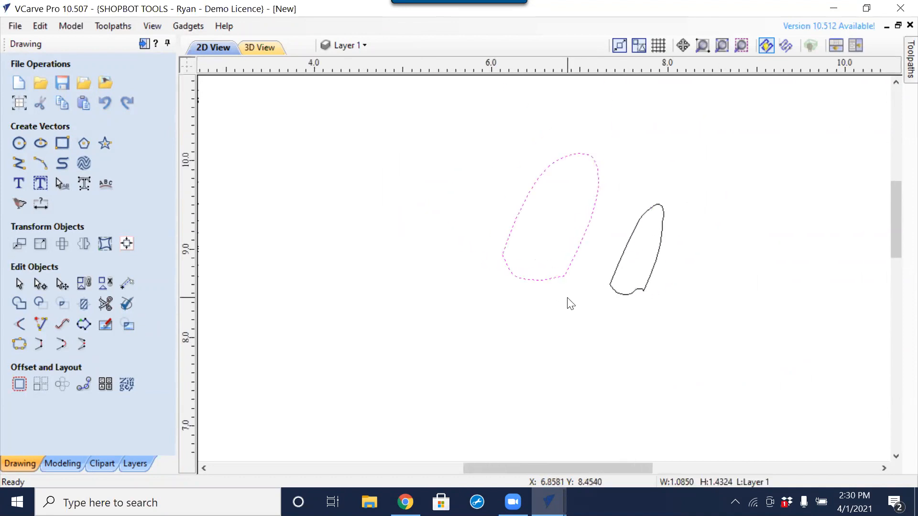
{"action": "left_click", "coordinate": [569, 302]}
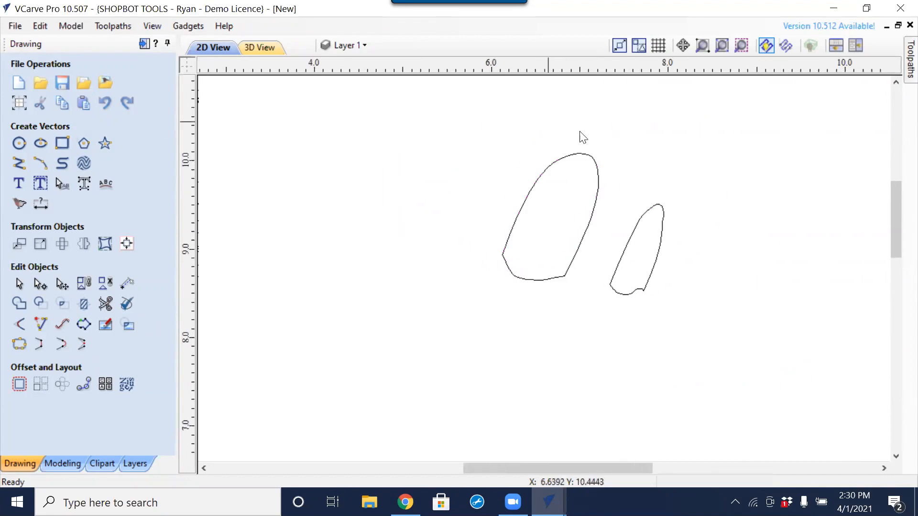
{"action": "left_click_drag", "start_coordinate": [718, 141], "coordinate": [462, 350]}
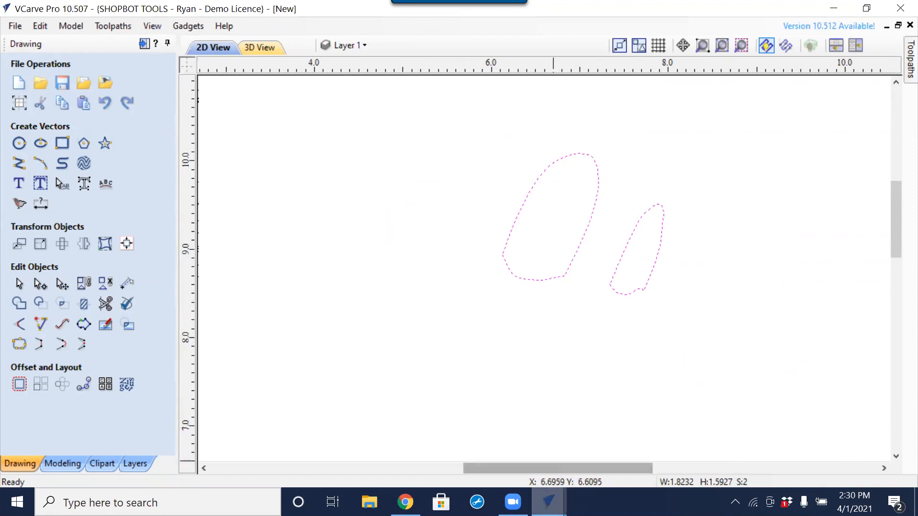
Switch to the other VCarve Pro window holding the duck bitmap and clear the selection there.
{"action": "left_click", "coordinate": [548, 502]}
{"action": "left_click", "coordinate": [470, 404]}
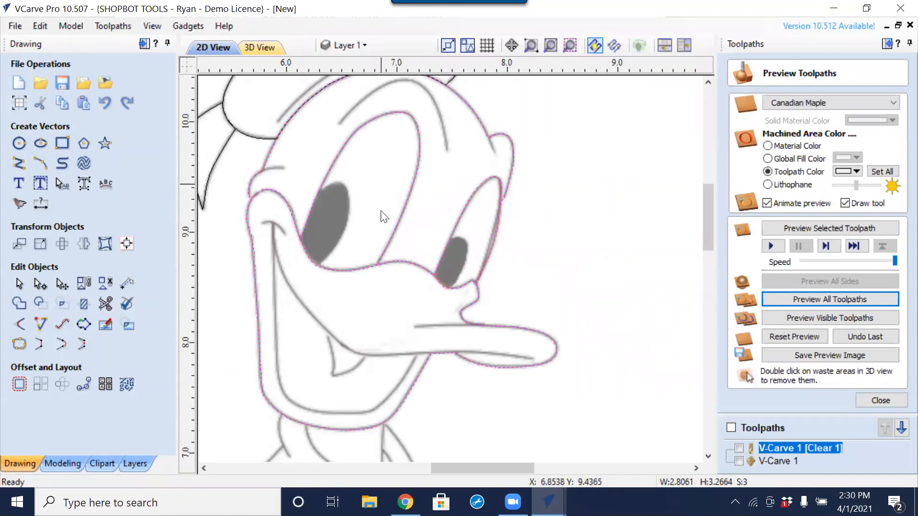
{"action": "key", "text": "ctrl+z"}
{"action": "scroll", "coordinate": [535, 251], "scroll_direction": "down", "scroll_amount": 5}
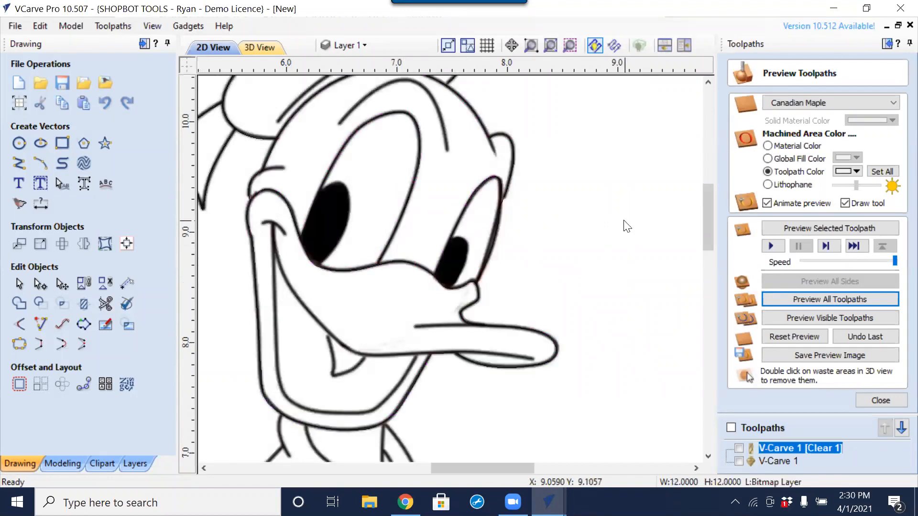
{"action": "left_click", "coordinate": [558, 222]}
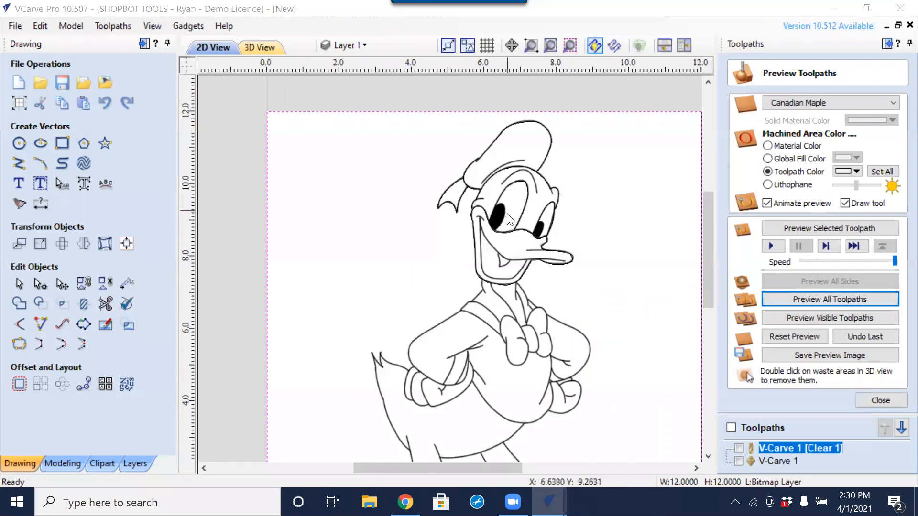
{"action": "left_click", "coordinate": [221, 129]}
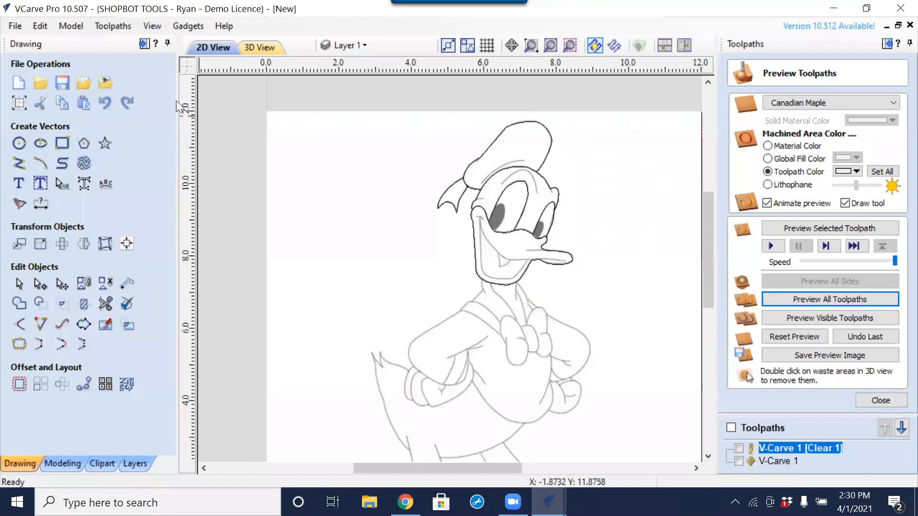
Save the duck drawing in the Downloads folder under the file name Donald.
{"action": "left_click", "coordinate": [63, 84]}
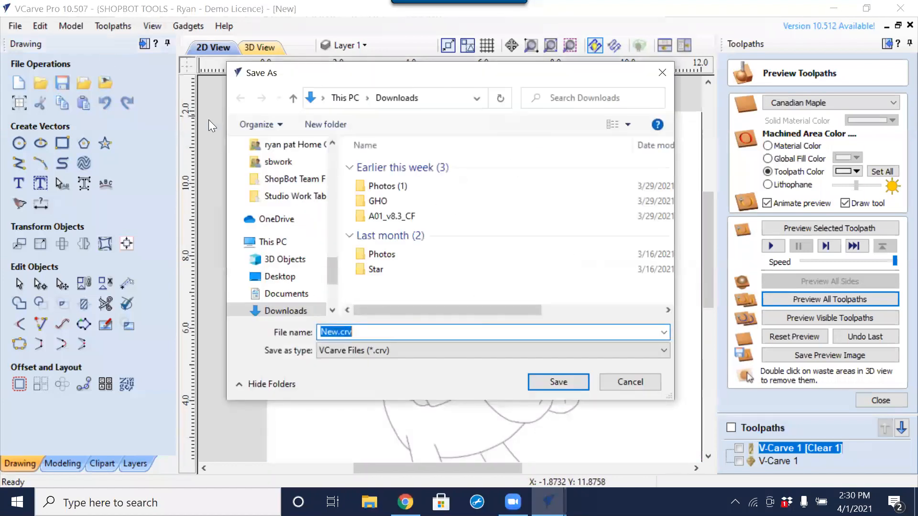
{"action": "type", "text": "Donal"}
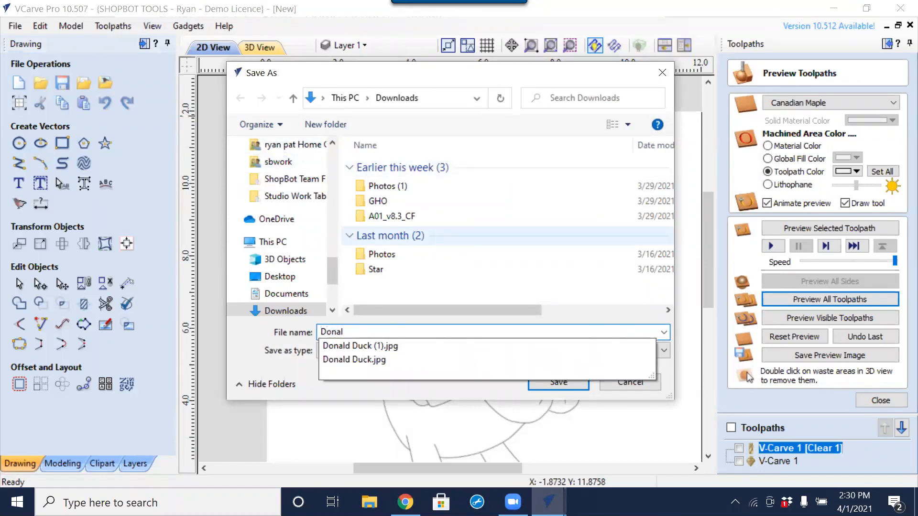
{"action": "key", "text": "Return"}
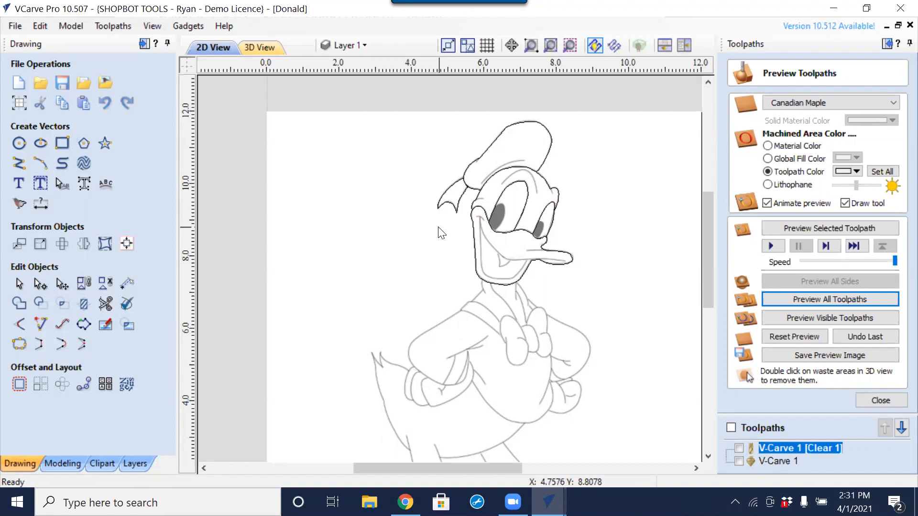
Trace a polyline from the mouth's upper corner down its inner edge and around the lower jaw to the beak's underside.
{"action": "scroll", "coordinate": [517, 260], "scroll_direction": "up", "scroll_amount": 2}
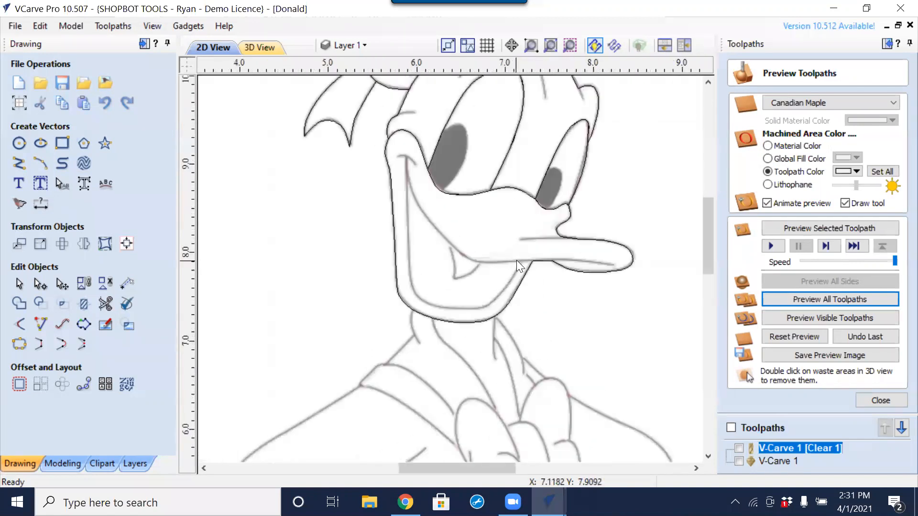
{"action": "scroll", "coordinate": [498, 184], "scroll_direction": "down", "scroll_amount": 2}
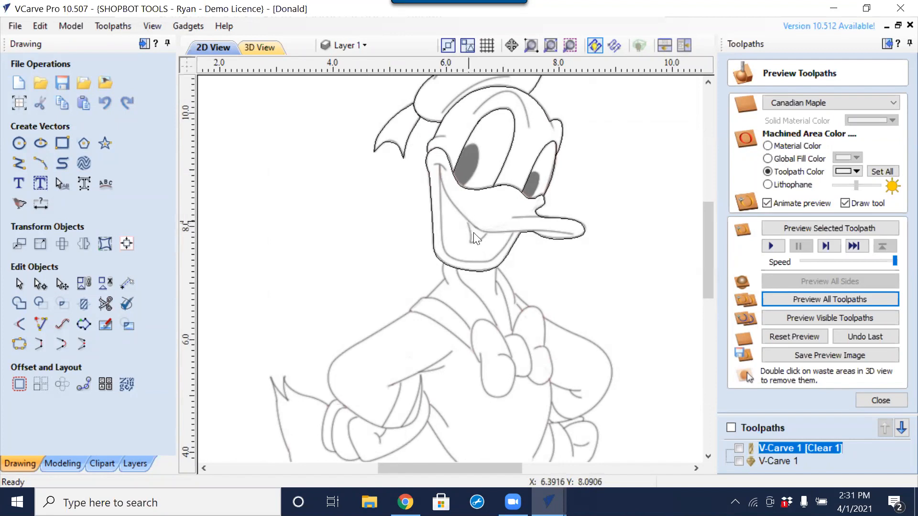
{"action": "scroll", "coordinate": [455, 205], "scroll_direction": "up", "scroll_amount": 2}
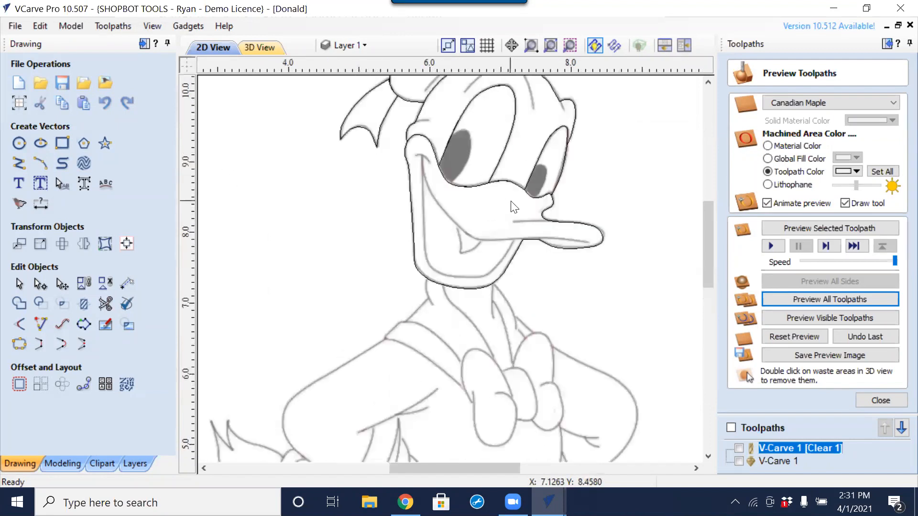
{"action": "left_click", "coordinate": [19, 163]}
{"action": "scroll", "coordinate": [420, 164], "scroll_direction": "up", "scroll_amount": 4}
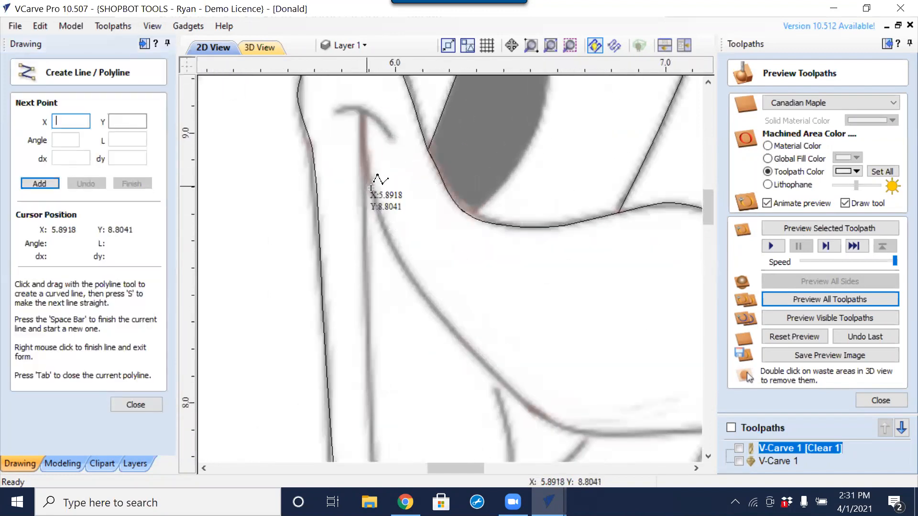
{"action": "left_click", "coordinate": [367, 91]}
{"action": "scroll", "coordinate": [403, 231], "scroll_direction": "down", "scroll_amount": 2}
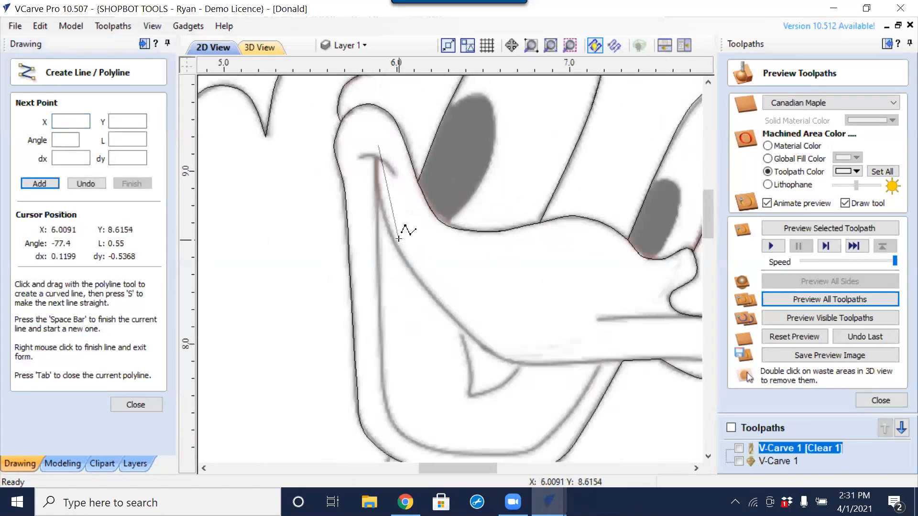
{"action": "left_click", "coordinate": [380, 298]}
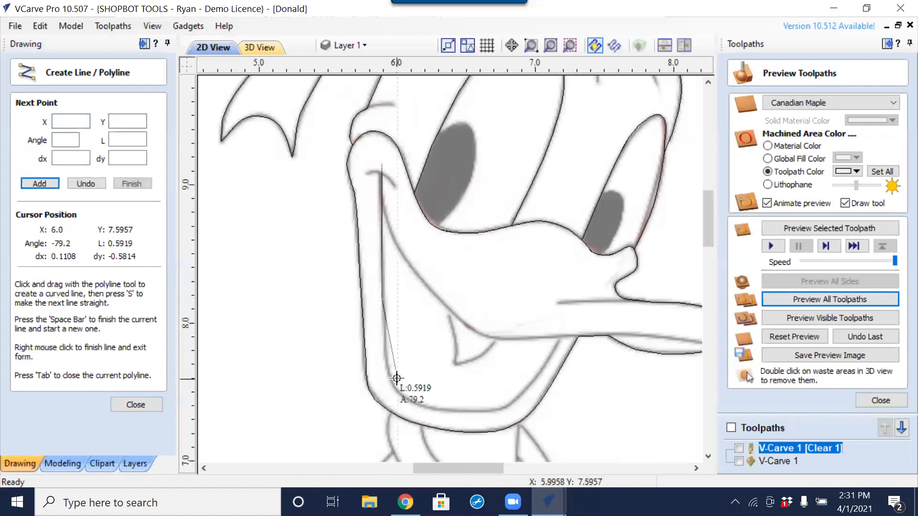
{"action": "scroll", "coordinate": [394, 387], "scroll_direction": "up", "scroll_amount": 2}
{"action": "left_click", "coordinate": [391, 387]}
{"action": "left_click", "coordinate": [485, 425]}
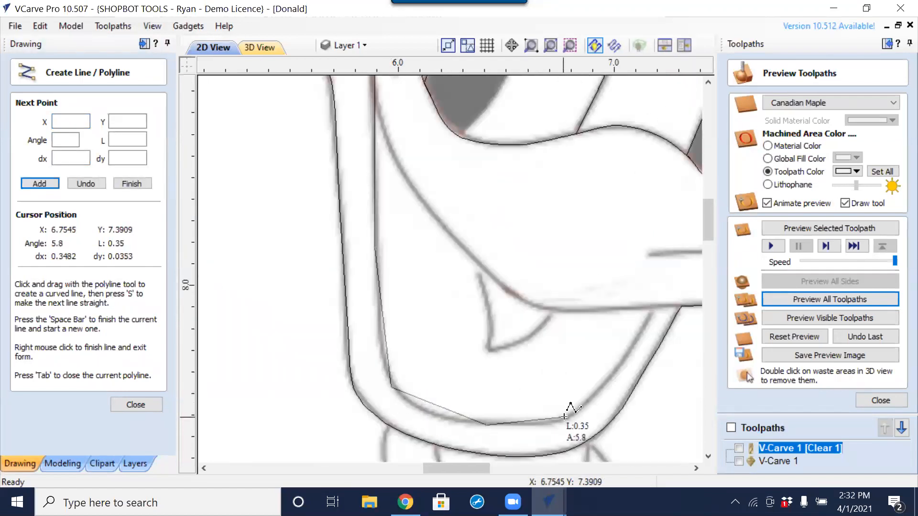
{"action": "left_click", "coordinate": [564, 417]}
{"action": "left_click", "coordinate": [632, 342]}
{"action": "left_click", "coordinate": [658, 304]}
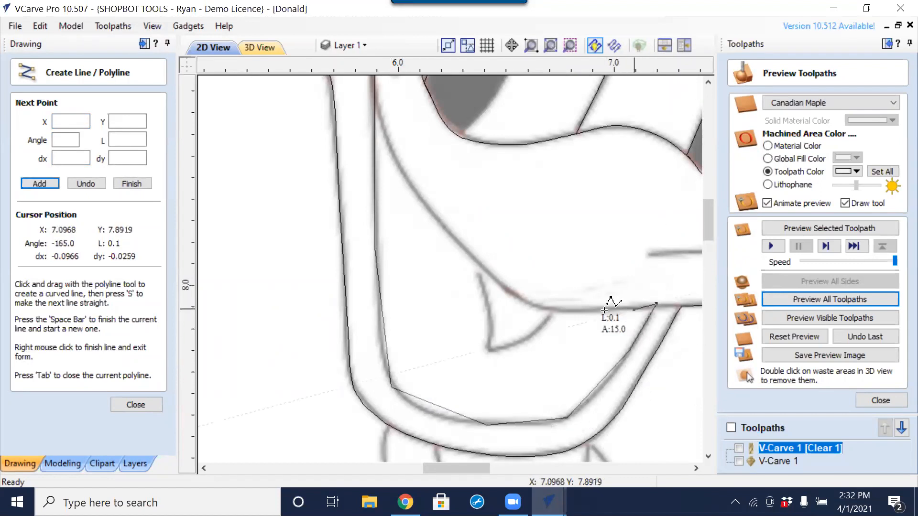
Continue the polyline back along the upper mouth line and close it at its starting point.
{"action": "left_click", "coordinate": [580, 311]}
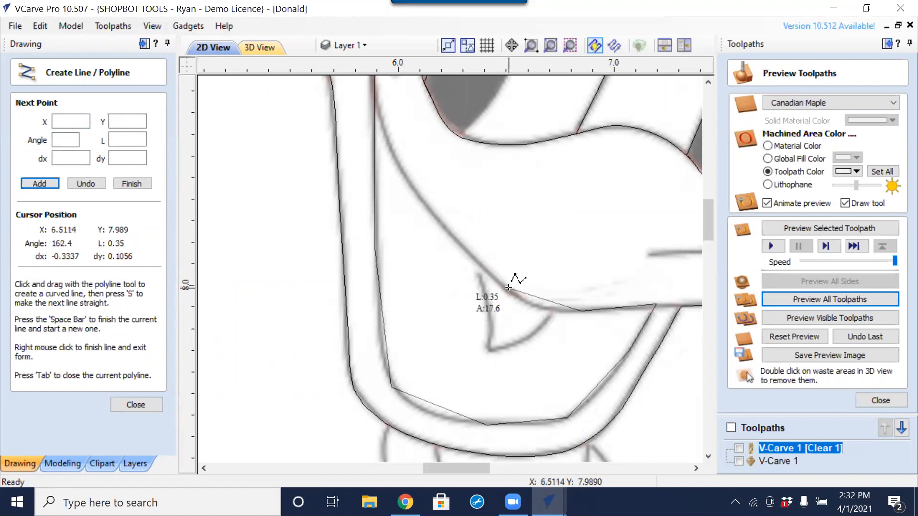
{"action": "left_click", "coordinate": [510, 287]}
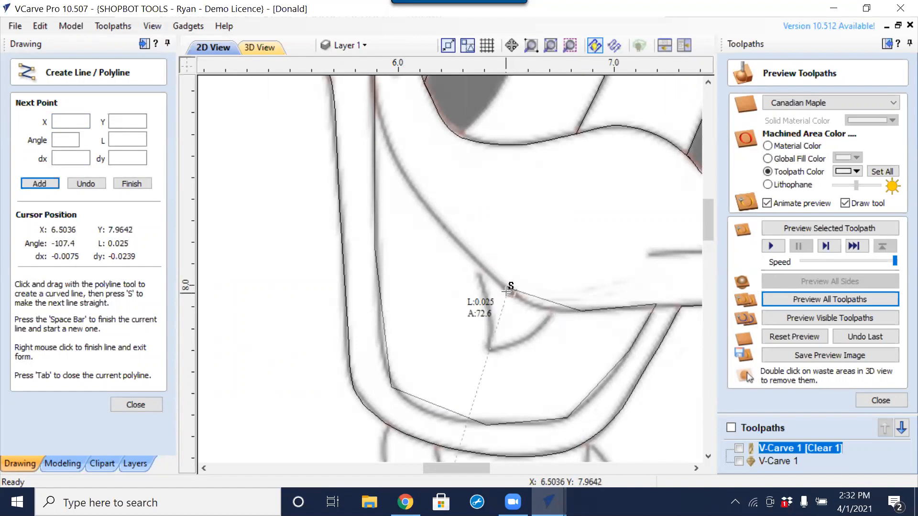
{"action": "left_click", "coordinate": [421, 200]}
{"action": "middle_click_drag", "start_coordinate": [416, 92], "coordinate": [377, 204]}
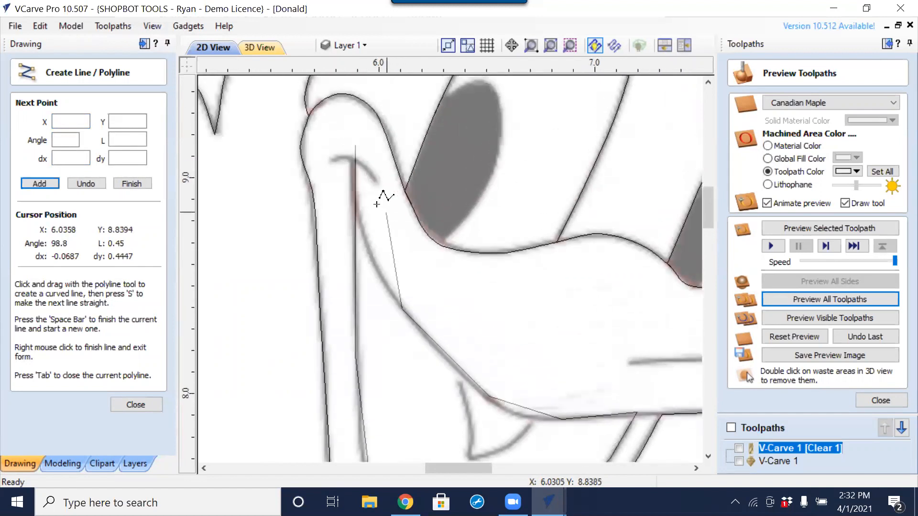
{"action": "left_click", "coordinate": [355, 146]}
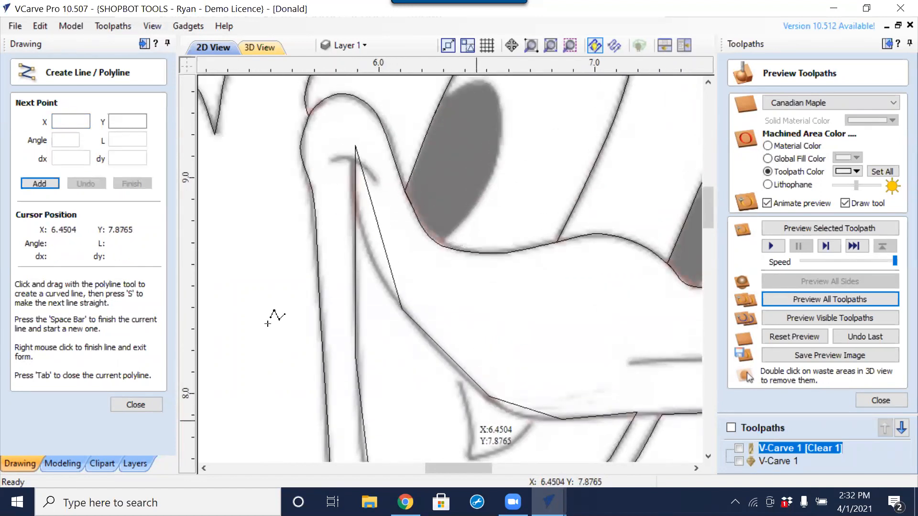
{"action": "left_click", "coordinate": [143, 405]}
Smooth the mouth outline's nodes along the inner edge, lower jaw and upper mouth line, keeping the two corner nodes sharp.
{"action": "mouse_move", "coordinate": [420, 348]}
{"action": "middle_mouse_down"}
{"action": "mouse_move", "coordinate": [375, 303]}
{"action": "mouse_move", "coordinate": [355, 261]}
{"action": "middle_mouse_up"}
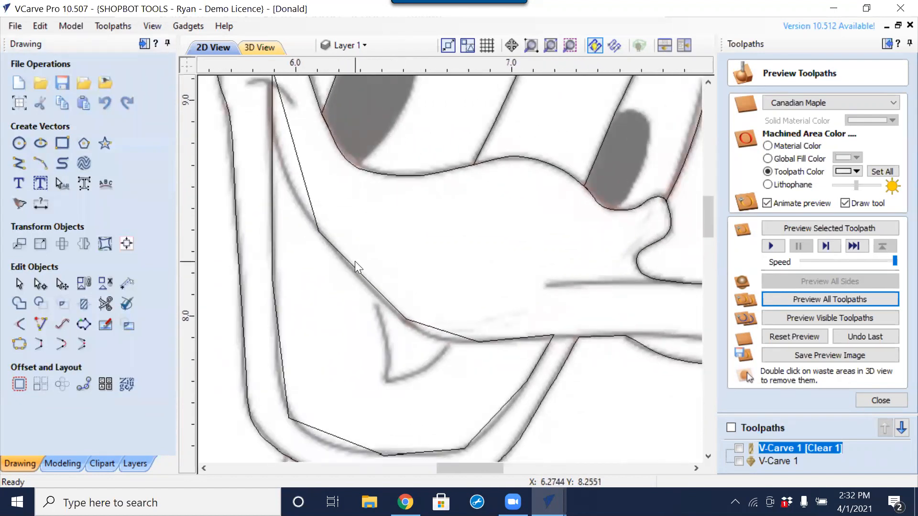
{"action": "double_click", "coordinate": [351, 269]}
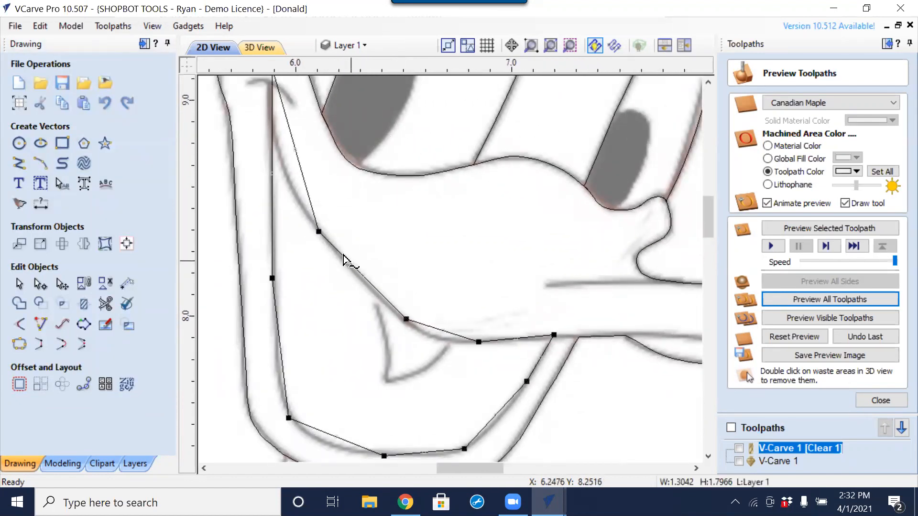
{"action": "left_click", "coordinate": [272, 278]}
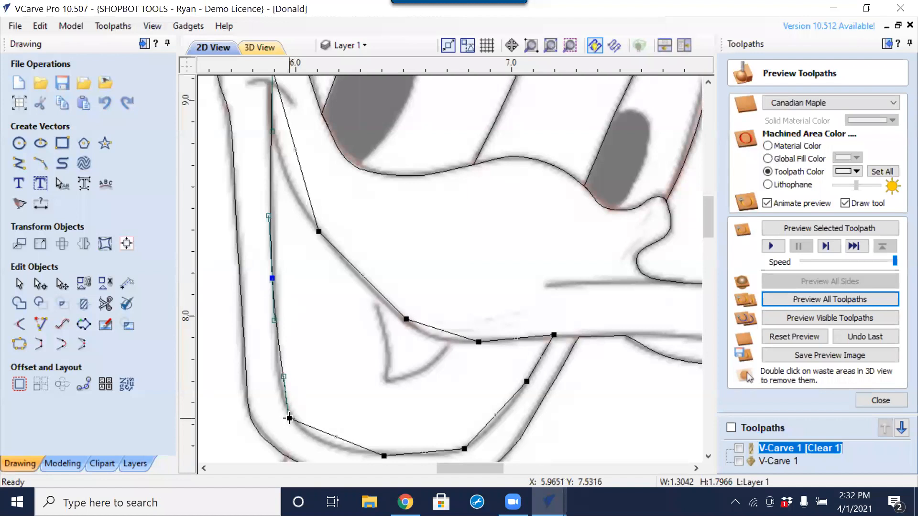
{"action": "left_click", "coordinate": [288, 418], "text": "shift"}
{"action": "left_click", "coordinate": [384, 455], "text": "shift"}
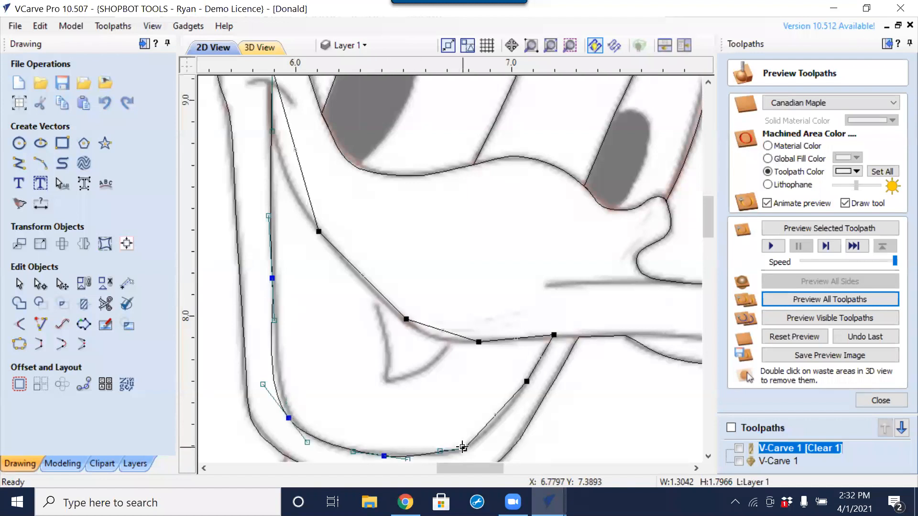
{"action": "left_click", "coordinate": [462, 448], "text": "shift"}
{"action": "key", "text": "s"}
{"action": "key", "text": "s"}
{"action": "key", "text": "s"}
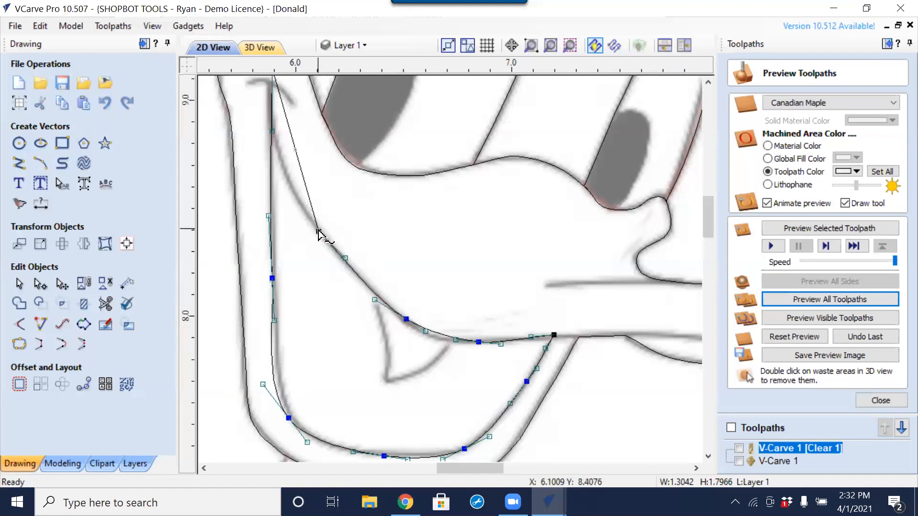
{"action": "key", "text": "s"}
Move the mouth outline's topmost node down onto the bitmap's mouth corner.
{"action": "scroll", "coordinate": [312, 207], "scroll_direction": "up", "scroll_amount": 3}
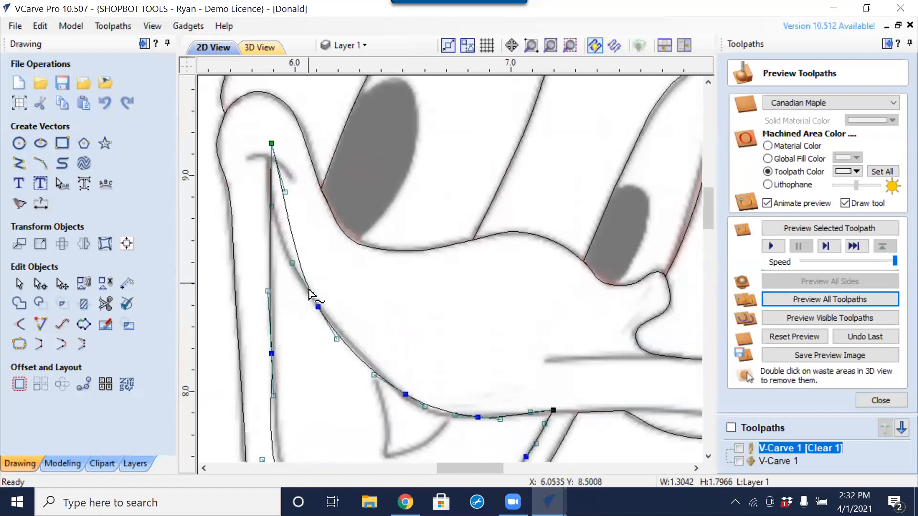
{"action": "left_click_drag", "start_coordinate": [272, 151], "coordinate": [271, 167]}
{"action": "scroll", "coordinate": [282, 208], "scroll_direction": "up", "scroll_amount": 2}
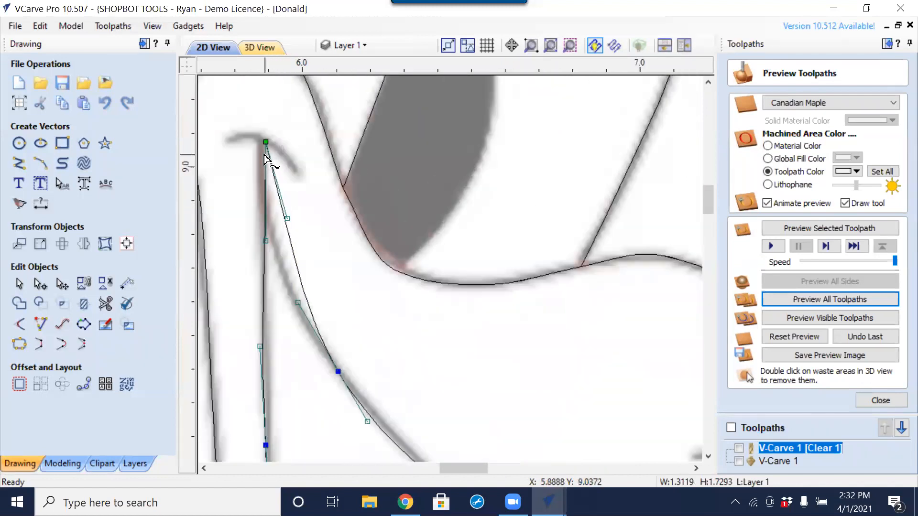
{"action": "left_click", "coordinate": [263, 141]}
{"action": "key", "text": "F4"}
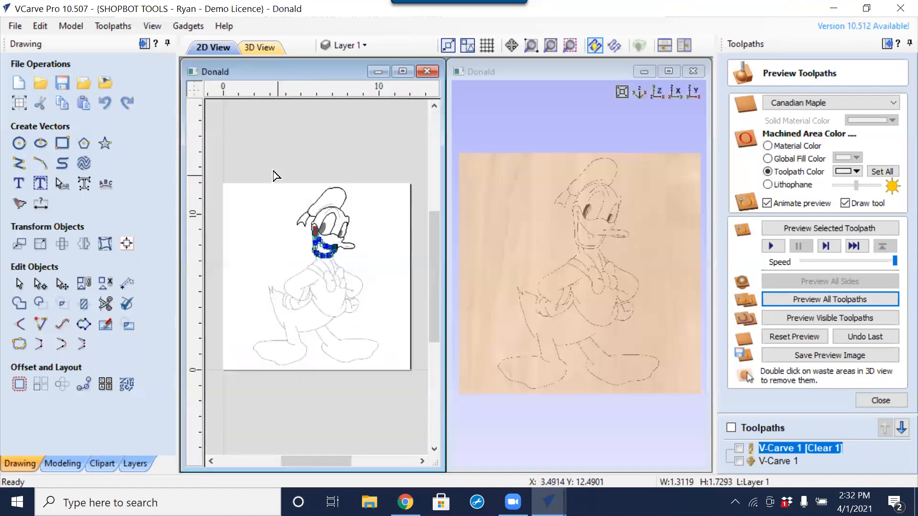
{"action": "left_click", "coordinate": [403, 72]}
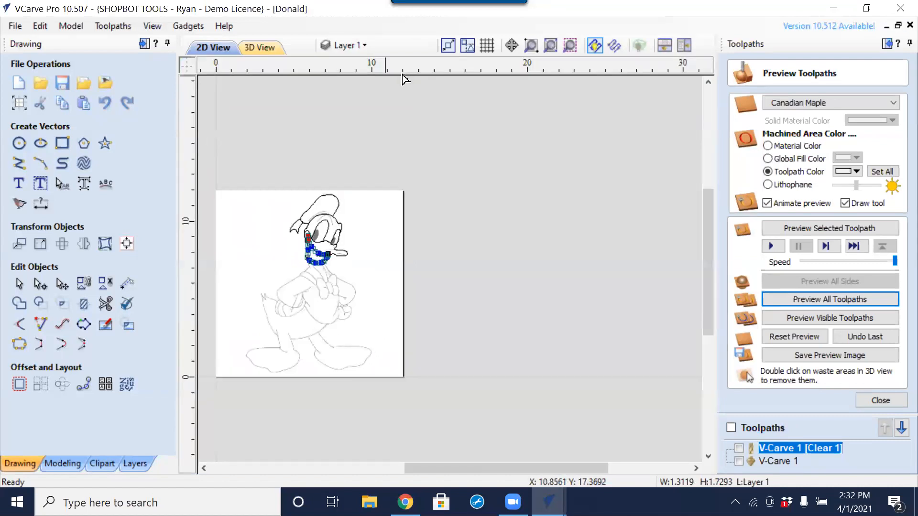
{"action": "scroll", "coordinate": [374, 340], "scroll_direction": "up", "scroll_amount": 8}
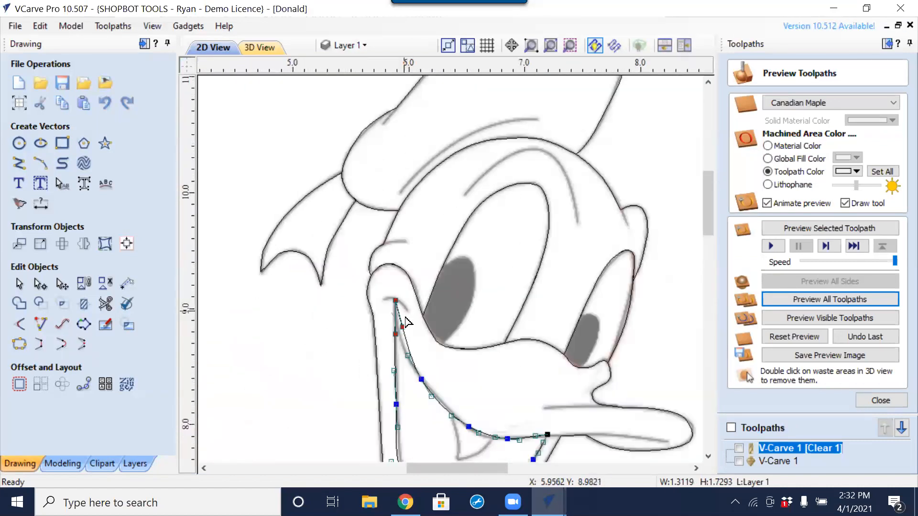
{"action": "scroll", "coordinate": [392, 312], "scroll_direction": "up", "scroll_amount": 2}
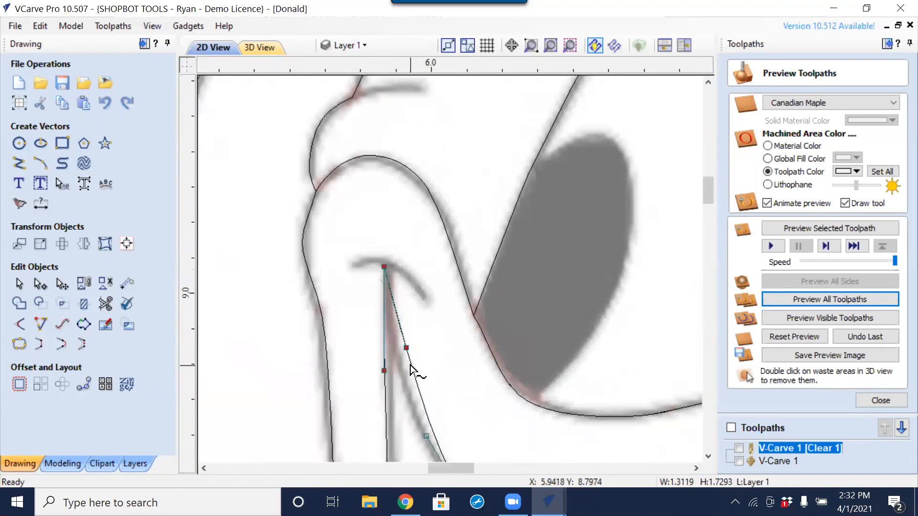
{"action": "scroll", "coordinate": [407, 368], "scroll_direction": "down", "scroll_amount": 2}
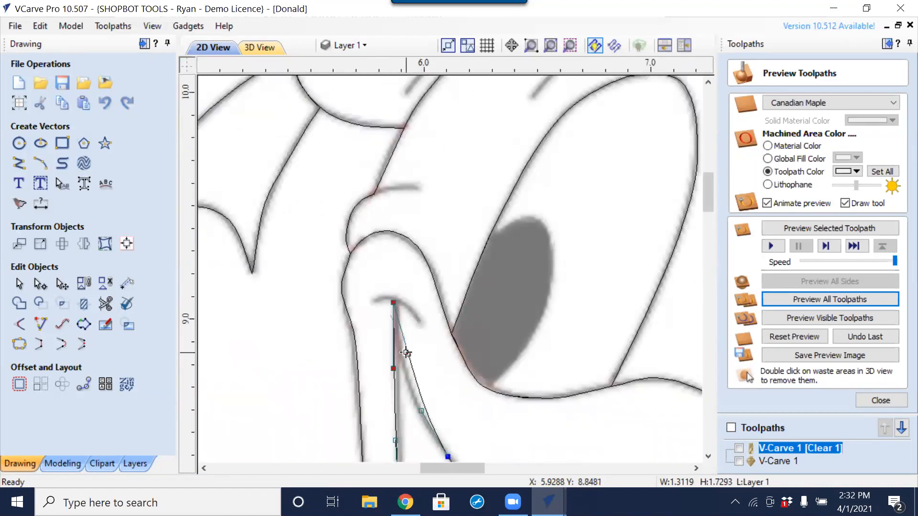
{"action": "key", "text": "s"}
{"action": "key", "text": "ctrl+z"}
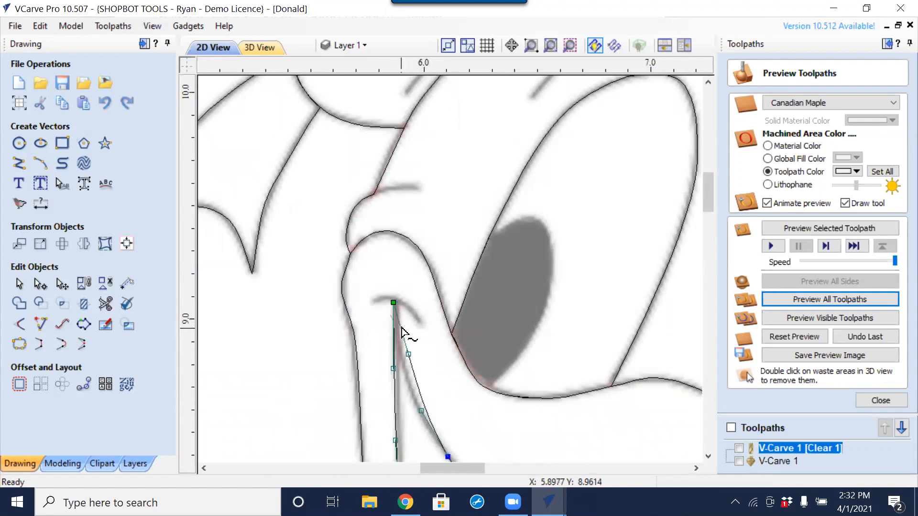
Nudge the upper mouth line's curve handles near the mouth corner and above its lower bend to follow the bitmap.
{"action": "left_click", "coordinate": [406, 354]}
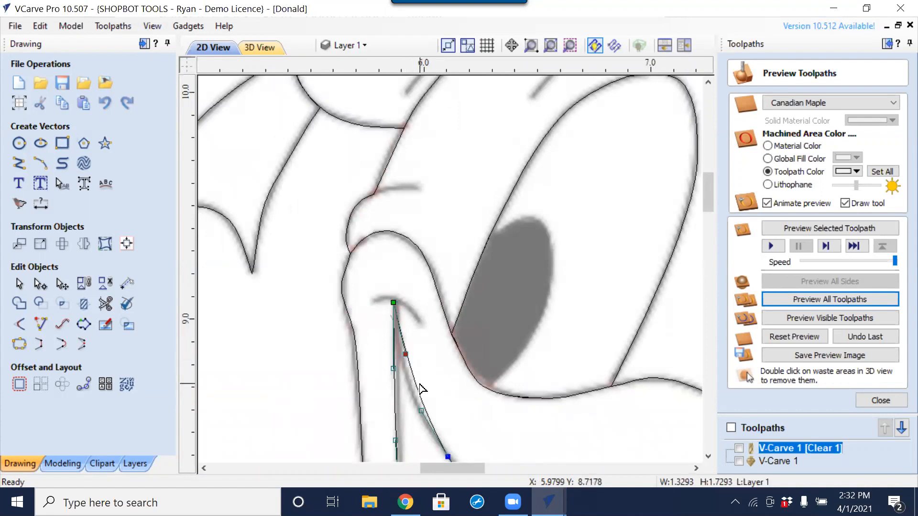
{"action": "scroll", "coordinate": [421, 390], "scroll_direction": "down", "scroll_amount": 4}
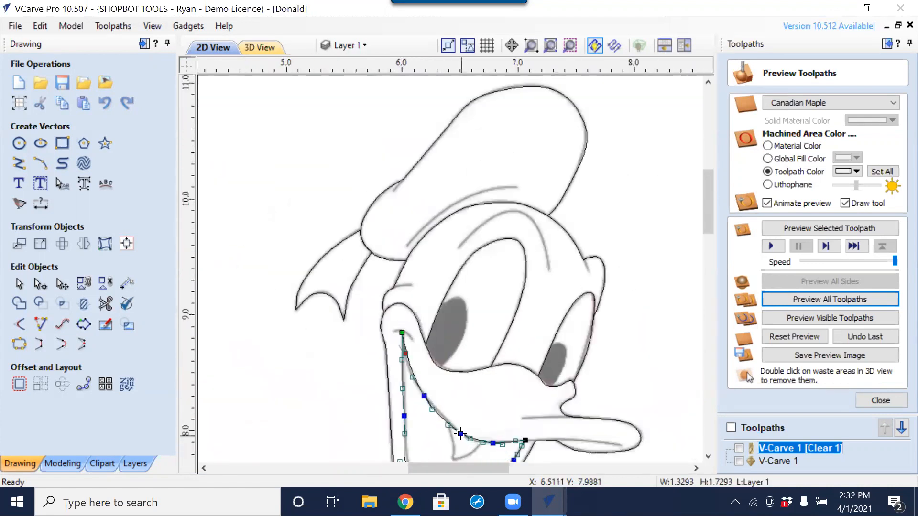
{"action": "scroll", "coordinate": [460, 434], "scroll_direction": "up", "scroll_amount": 5}
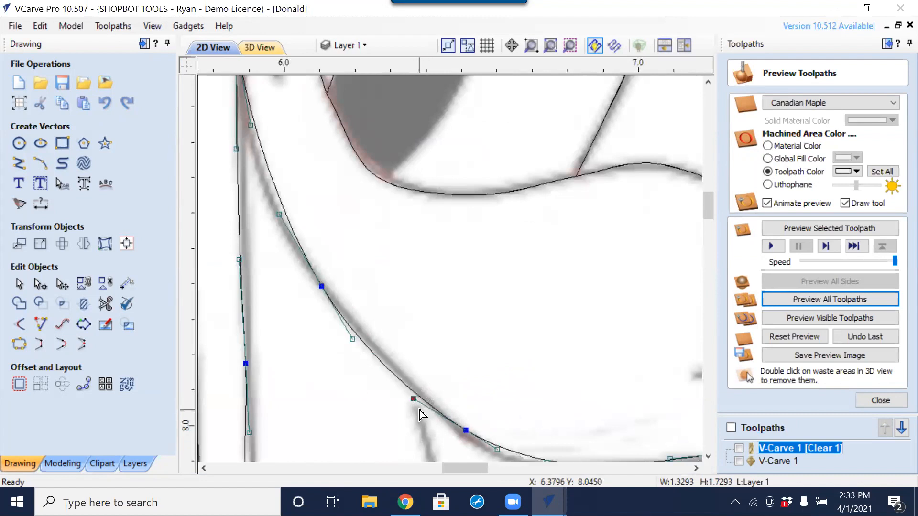
{"action": "key", "text": "Up"}
{"action": "key", "text": "Up"}
{"action": "key", "text": "Up"}
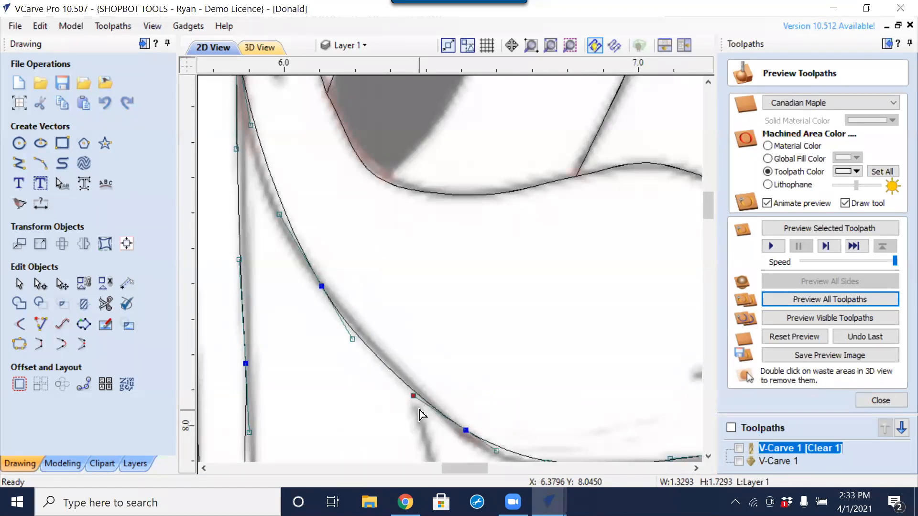
{"action": "key", "text": "Right"}
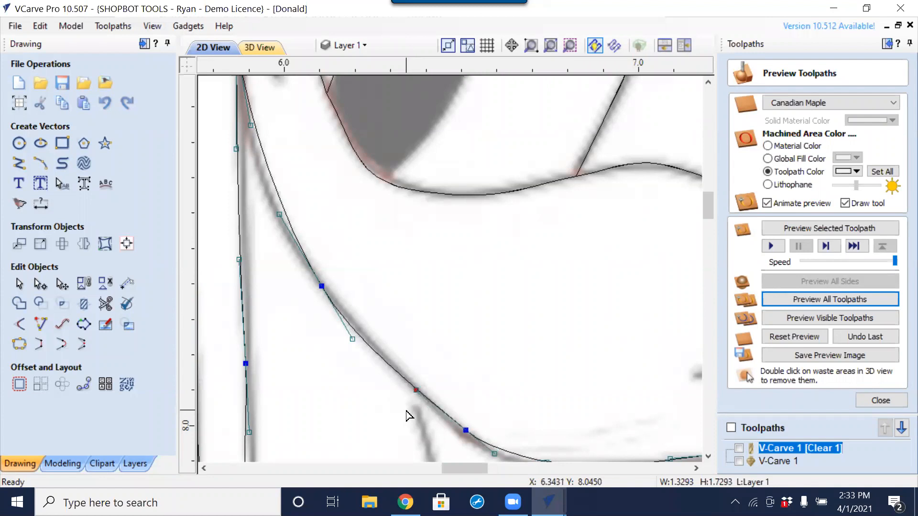
{"action": "key", "text": "Left"}
{"action": "key", "text": "Left"}
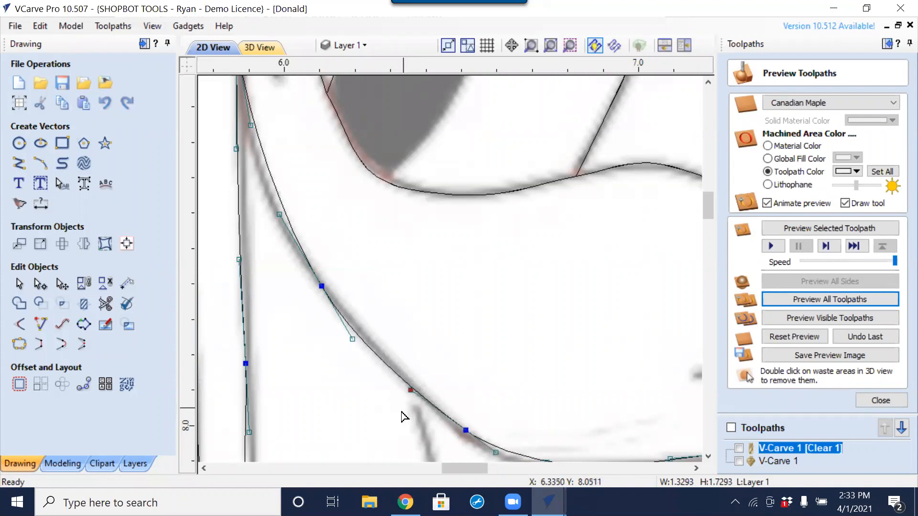
Nudge the upper handle of the upper mouth line's middle node left so the curve matches the bitmap.
{"action": "left_click", "coordinate": [324, 286]}
{"action": "key", "text": "Left"}
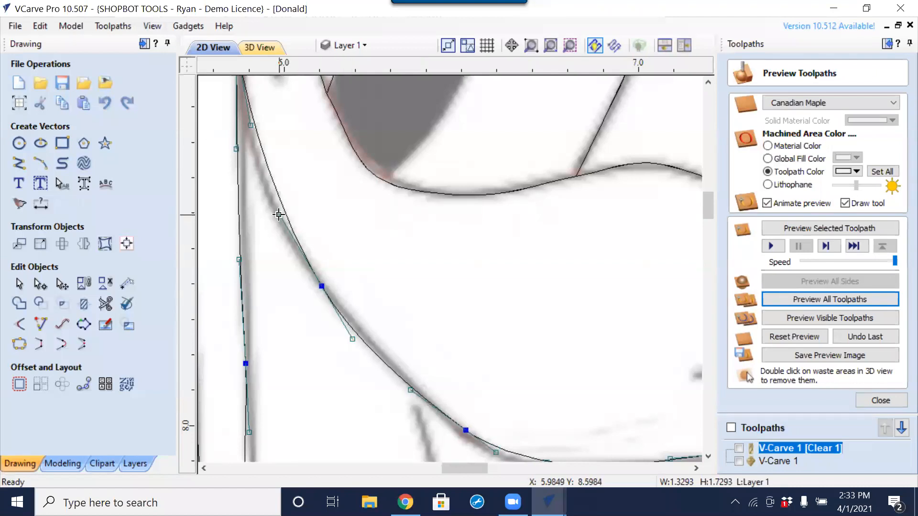
{"action": "key", "text": "Left"}
{"action": "key", "text": "Left"}
{"action": "key", "text": "Left"}
{"action": "key", "text": "Left"}
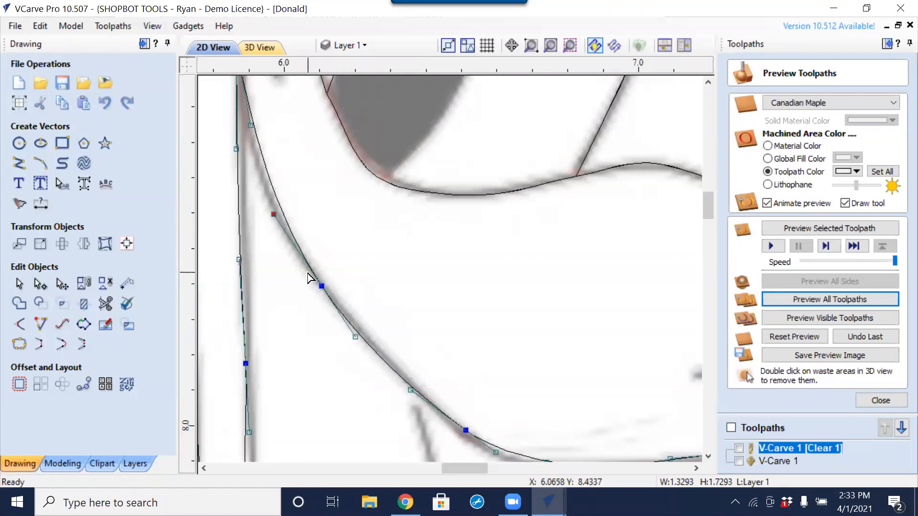
Pull the curve handle at the jaw's lower-left bend slightly right and end node editing of the mouth outline.
{"action": "scroll", "coordinate": [308, 274], "scroll_direction": "down", "scroll_amount": 2}
{"action": "scroll", "coordinate": [308, 275], "scroll_direction": "down", "scroll_amount": 2}
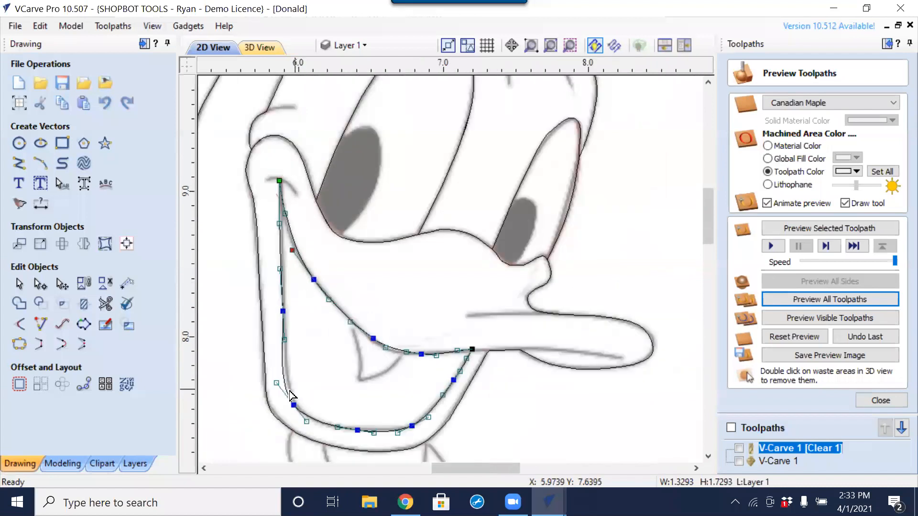
{"action": "scroll", "coordinate": [290, 396], "scroll_direction": "up", "scroll_amount": 3}
{"action": "left_click_drag", "start_coordinate": [269, 373], "coordinate": [276, 374]}
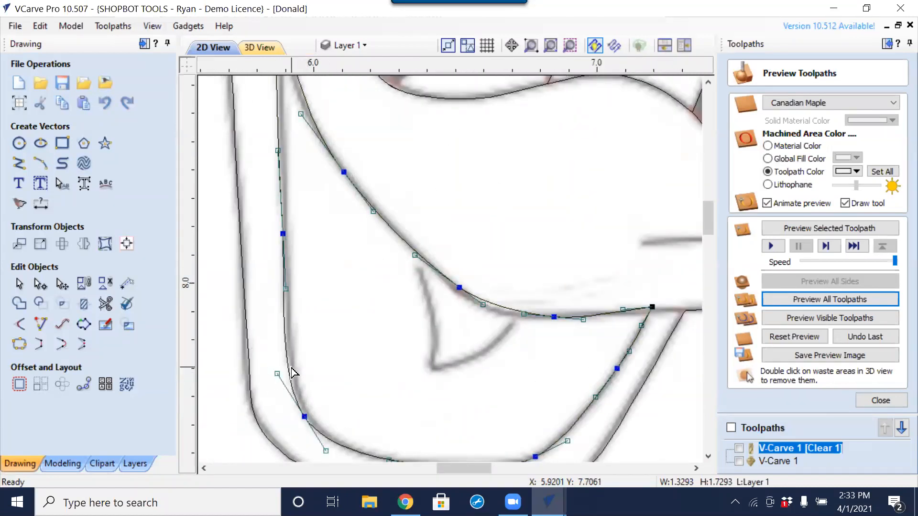
{"action": "scroll", "coordinate": [524, 365], "scroll_direction": "down", "scroll_amount": 3}
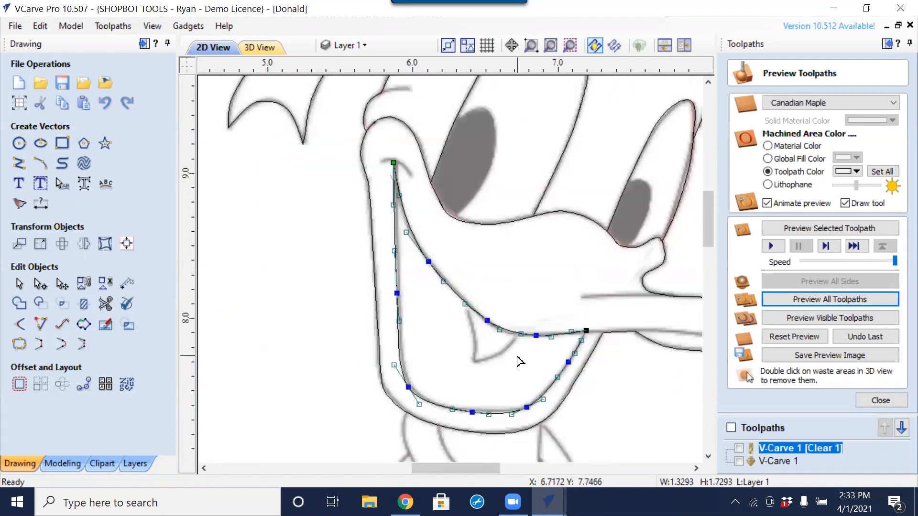
{"action": "left_click", "coordinate": [264, 314]}
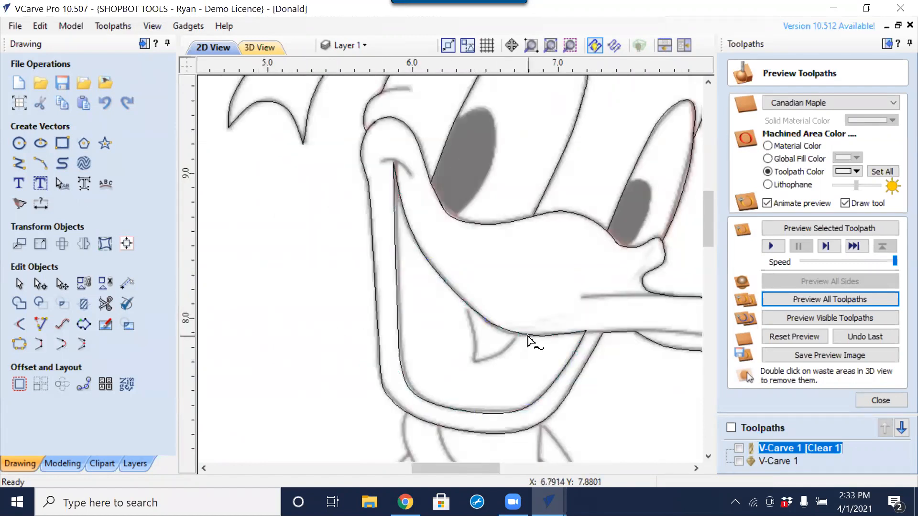
Reshape the upper mouth line's bend above the small triangular shape by repositioning its nodes and curve handles onto the bitmap.
{"action": "left_click", "coordinate": [528, 335]}
{"action": "scroll", "coordinate": [502, 340], "scroll_direction": "up", "scroll_amount": 6}
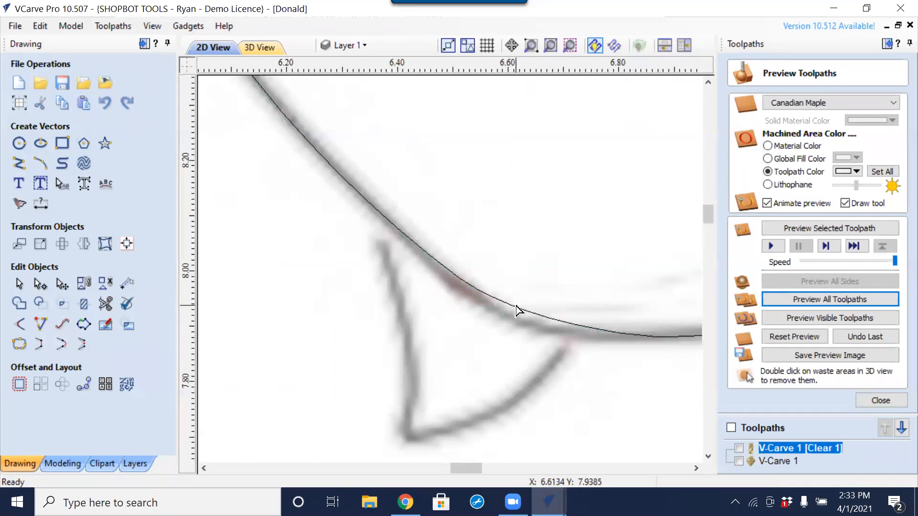
{"action": "left_click", "coordinate": [505, 312]}
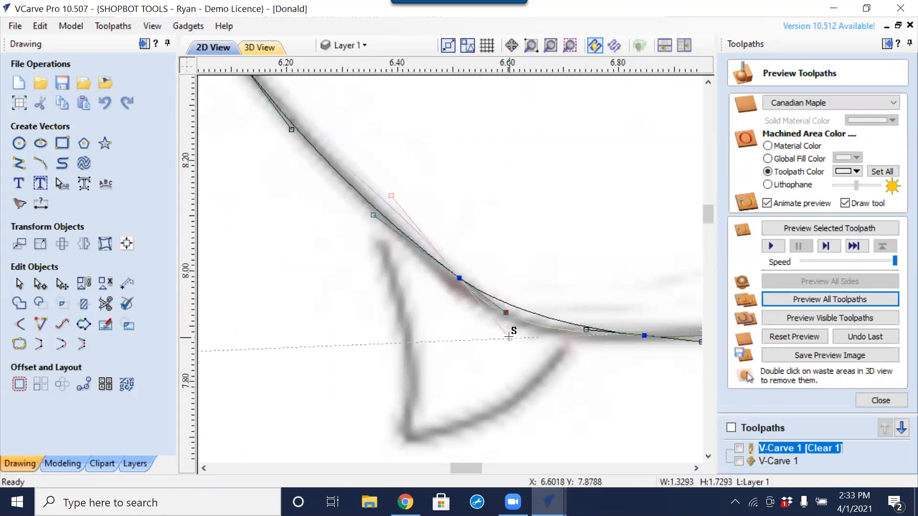
{"action": "left_click_drag", "start_coordinate": [520, 334], "coordinate": [520, 334]}
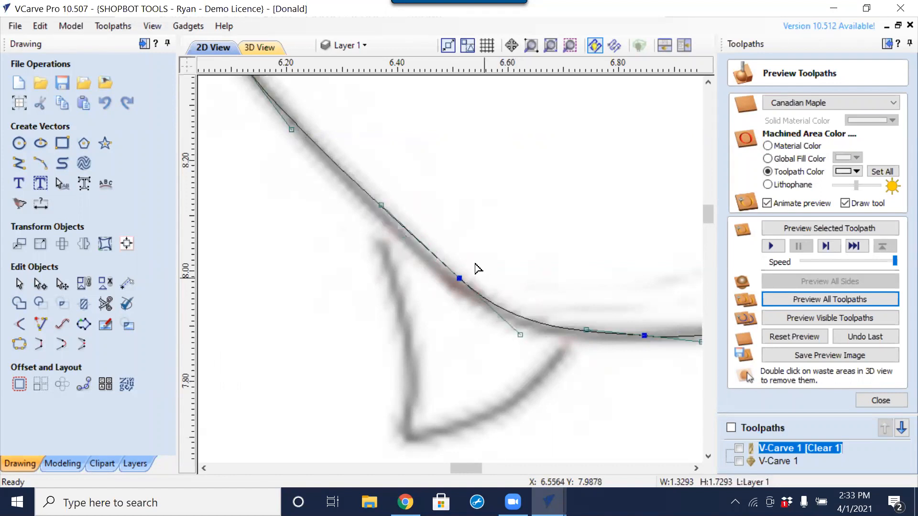
{"action": "left_click", "coordinate": [382, 205]}
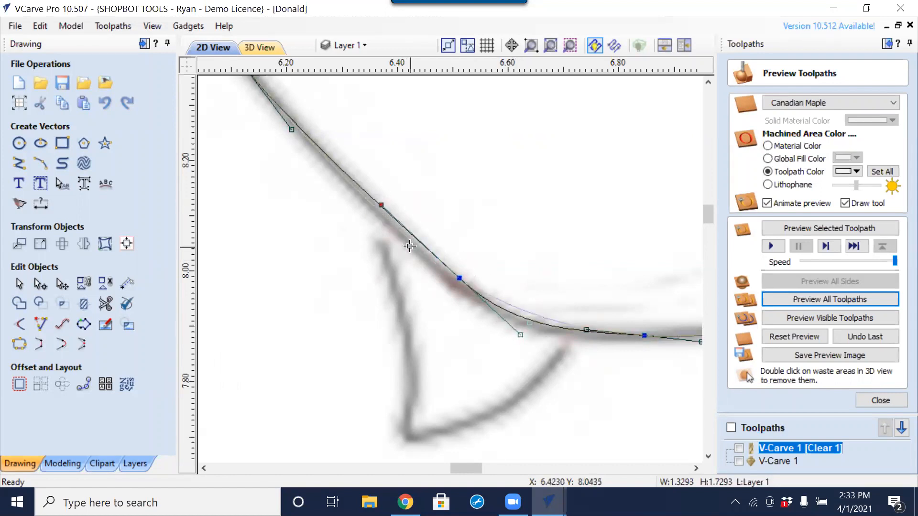
{"action": "left_click_drag", "start_coordinate": [411, 246], "coordinate": [412, 245]}
{"action": "left_click_drag", "start_coordinate": [587, 330], "coordinate": [552, 321]}
{"action": "left_click_drag", "start_coordinate": [645, 335], "coordinate": [613, 336]}
{"action": "scroll", "coordinate": [607, 349], "scroll_direction": "down", "scroll_amount": 3}
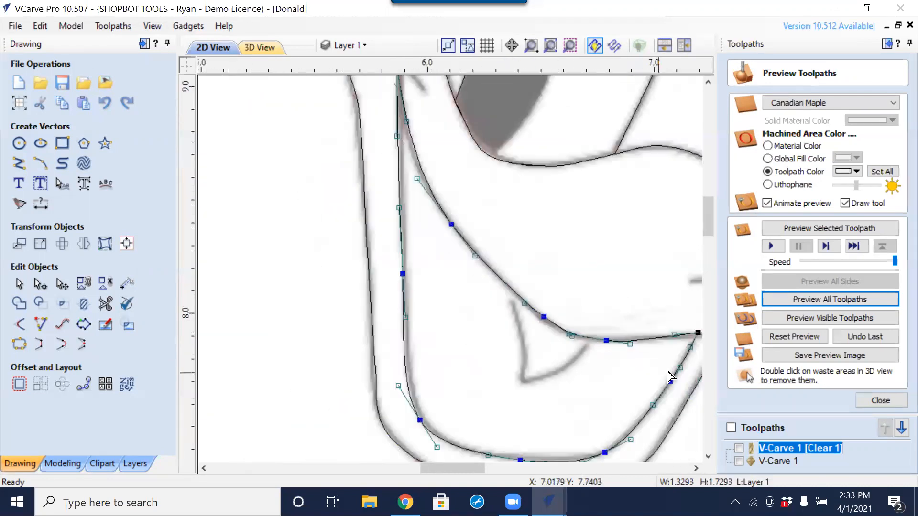
{"action": "left_click_drag", "start_coordinate": [523, 303], "coordinate": [523, 306]}
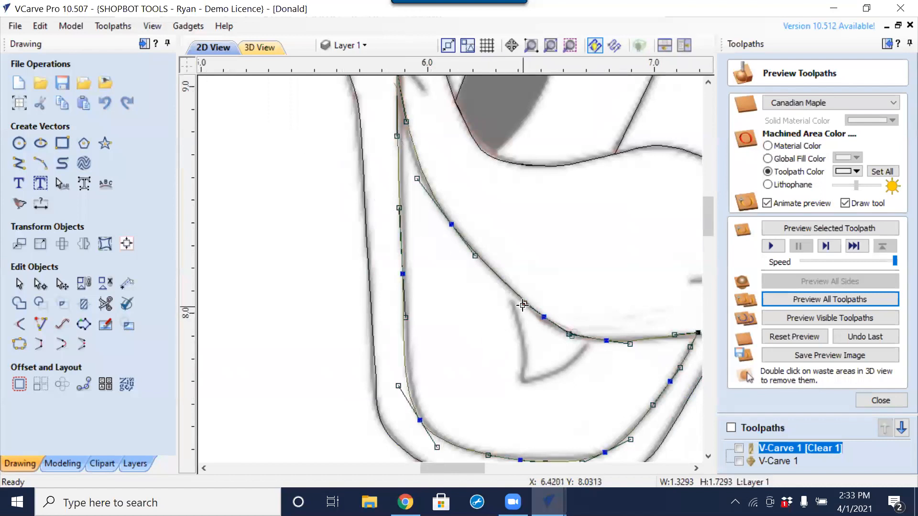
{"action": "left_click", "coordinate": [296, 317]}
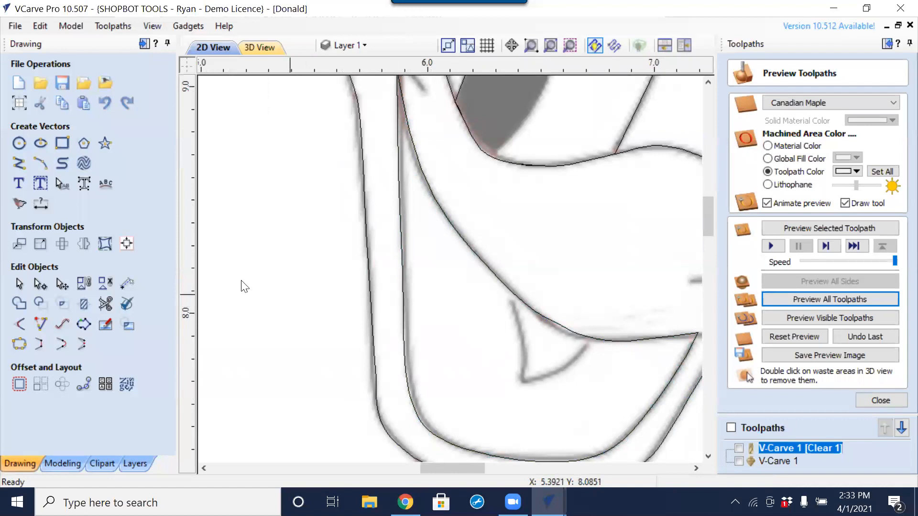
Trace the small triangular shape inside the mouth with an open polyline whose two ends extend past the upper mouth line.
{"action": "left_click", "coordinate": [19, 163]}
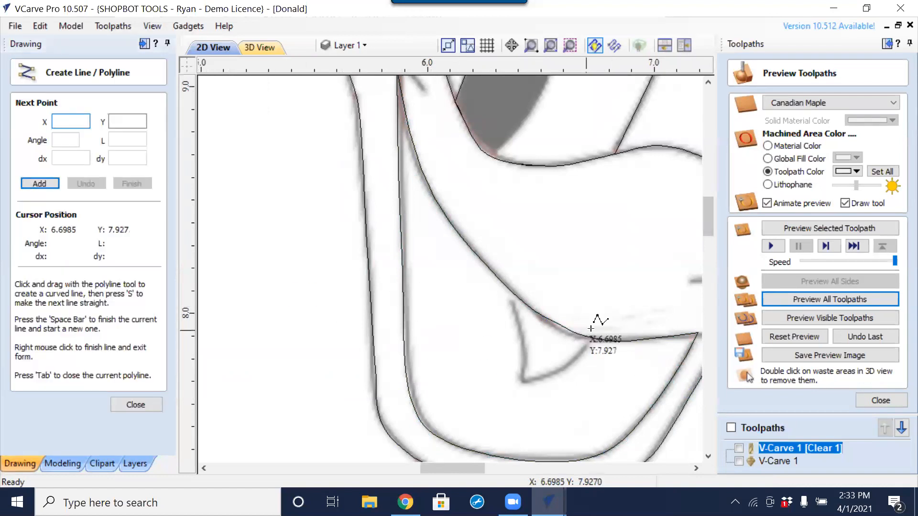
{"action": "left_click", "coordinate": [604, 322]}
{"action": "left_click", "coordinate": [562, 366]}
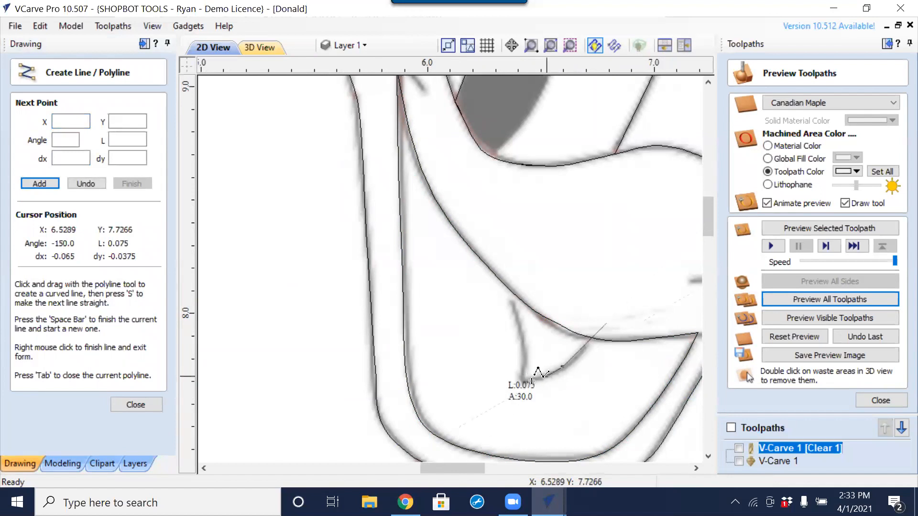
{"action": "left_click", "coordinate": [520, 380]}
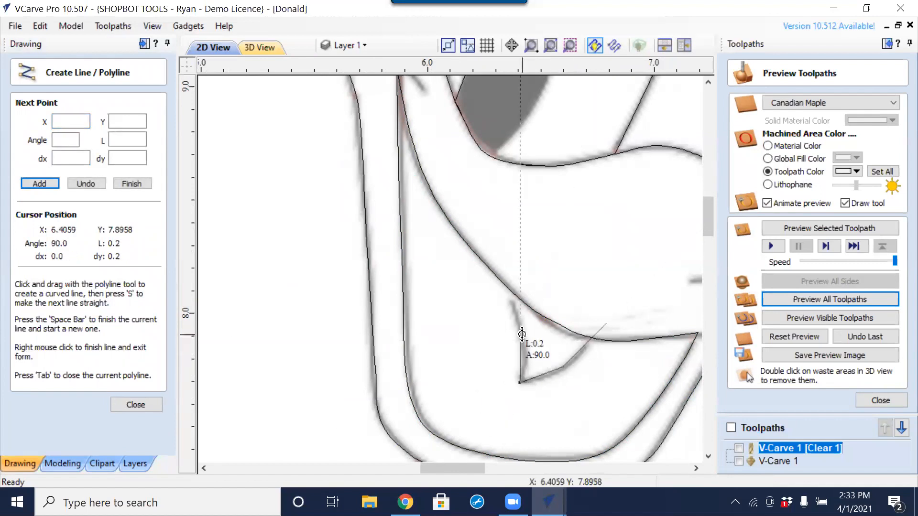
{"action": "left_click", "coordinate": [525, 330]}
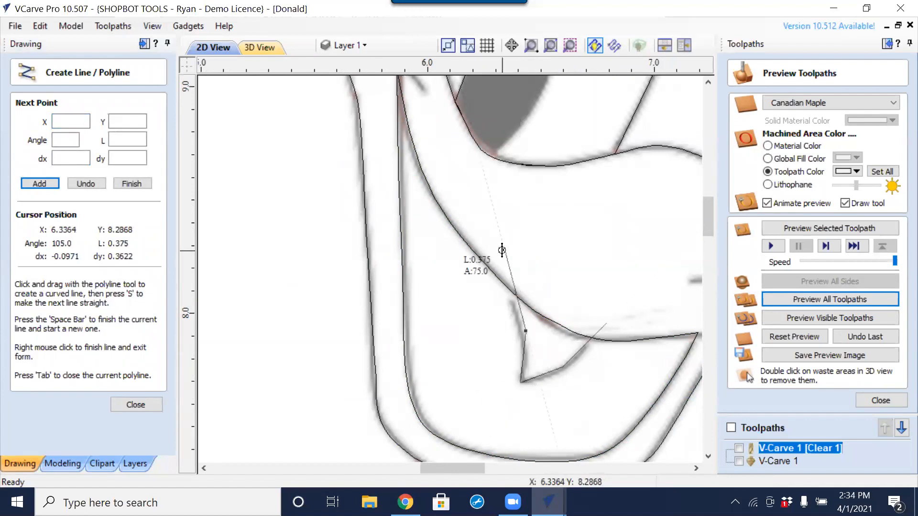
{"action": "left_click", "coordinate": [502, 249]}
{"action": "right_click", "coordinate": [507, 251]}
Try to trim the triangular polyline's two ends that overhang the upper mouth line.
{"action": "left_click", "coordinate": [105, 303]}
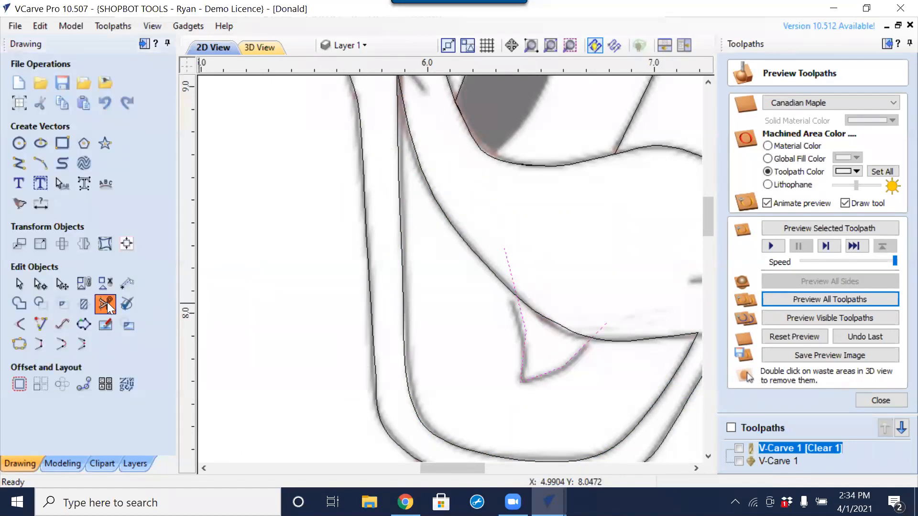
{"action": "left_click", "coordinate": [513, 269]}
{"action": "left_click", "coordinate": [608, 323]}
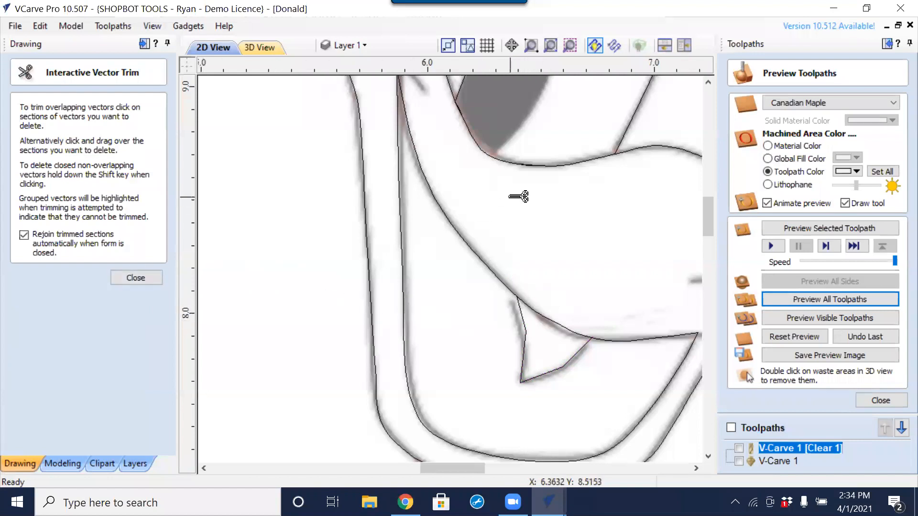
{"action": "left_click", "coordinate": [145, 277]}
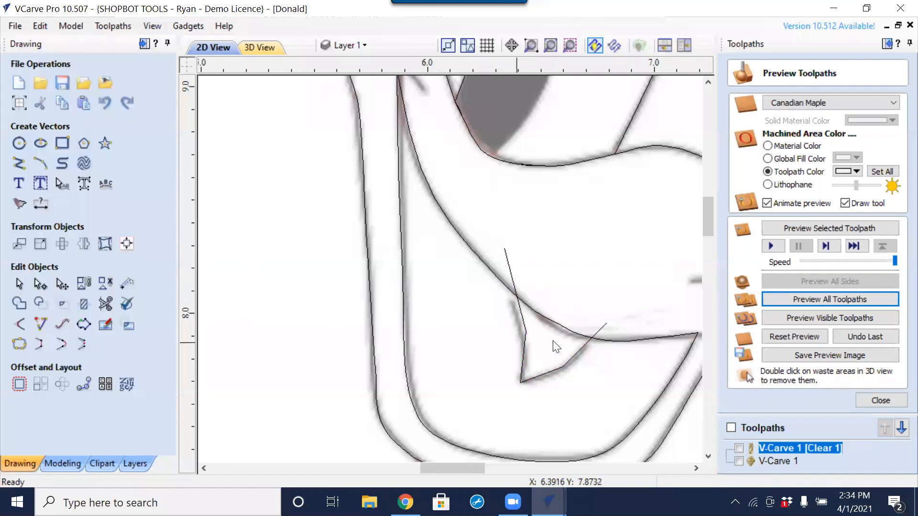
Smooth the triangular polyline's two side nodes and shift its nodes so both sides follow the bitmap, keeping the lower tip sharp.
{"action": "left_click", "coordinate": [525, 338]}
{"action": "key", "text": "n"}
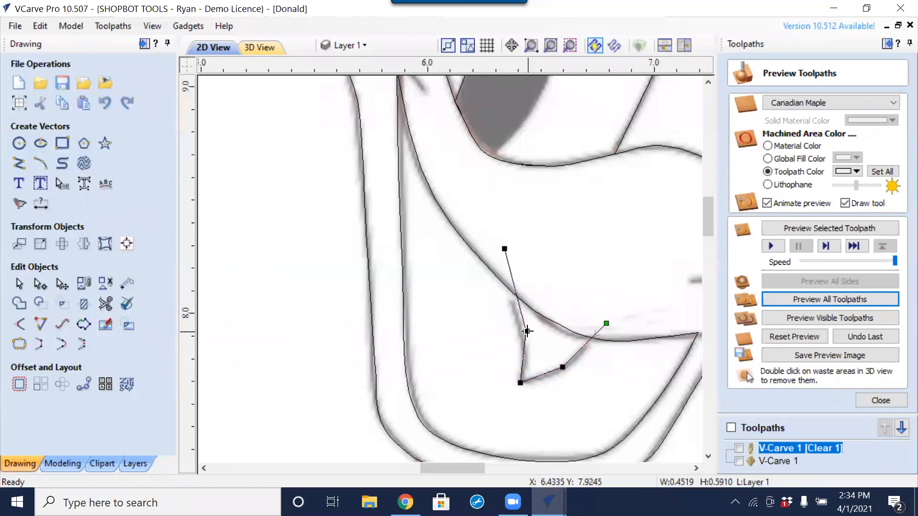
{"action": "key", "text": "s"}
{"action": "left_click_drag", "start_coordinate": [505, 247], "coordinate": [488, 242]}
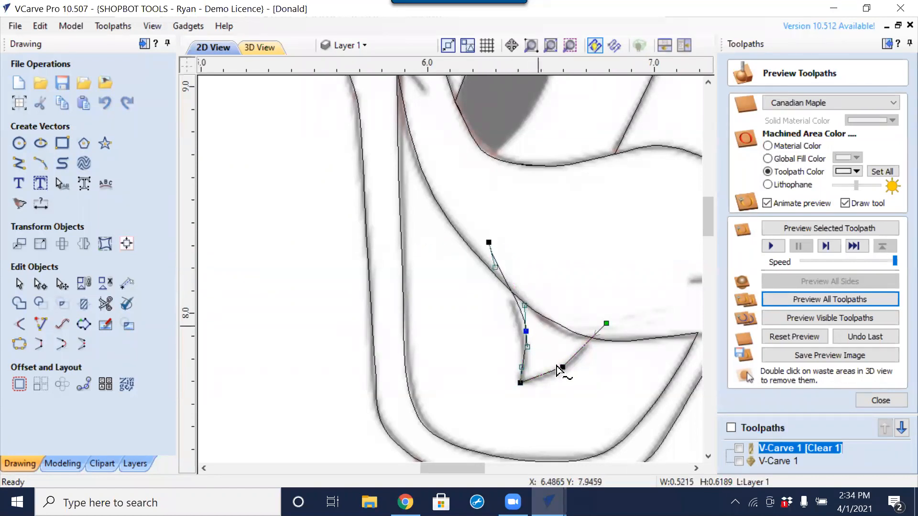
{"action": "scroll", "coordinate": [515, 325], "scroll_direction": "up", "scroll_amount": 3}
{"action": "left_click_drag", "start_coordinate": [501, 311], "coordinate": [501, 309]}
{"action": "left_click_drag", "start_coordinate": [583, 380], "coordinate": [586, 383]}
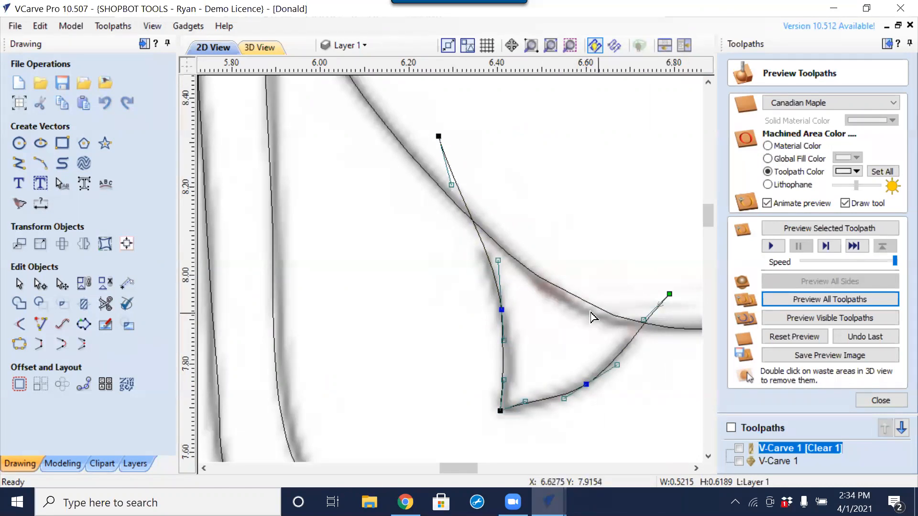
Trim both ends of the curved triangular line where they overhang the upper mouth line.
{"action": "left_click", "coordinate": [106, 303]}
{"action": "left_click", "coordinate": [459, 181]}
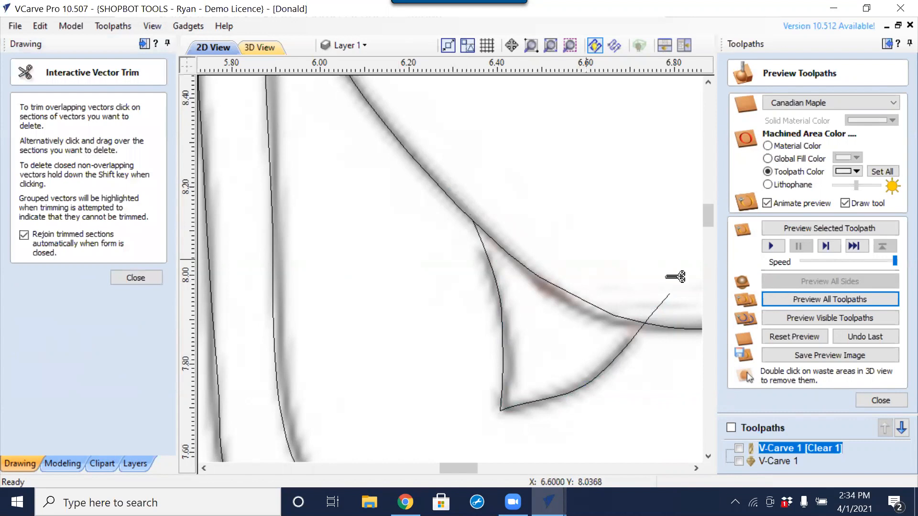
{"action": "left_click", "coordinate": [665, 302]}
{"action": "key", "text": "Escape"}
{"action": "scroll", "coordinate": [583, 245], "scroll_direction": "down", "scroll_amount": 3}
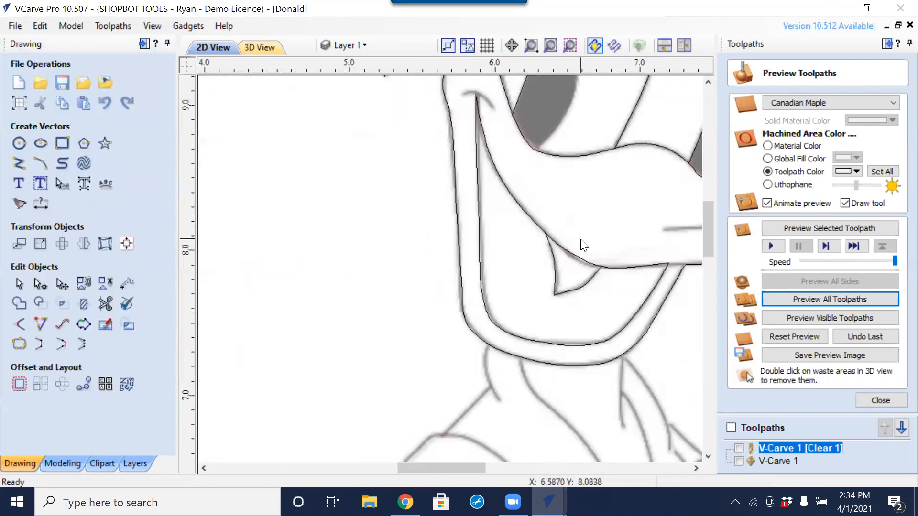
Trim away the mouth outline outside the triangular shape, leaving only the segment that forms the shape's upper edge.
{"action": "left_click", "coordinate": [578, 258]}
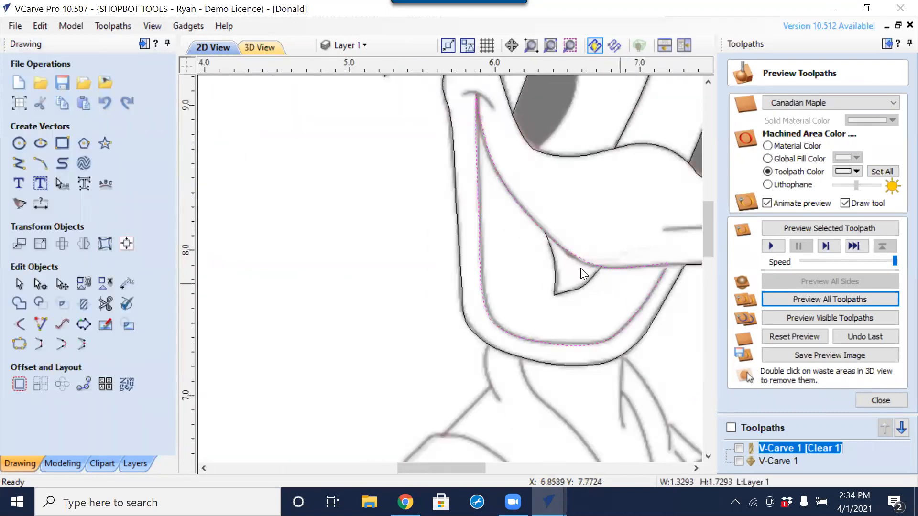
{"action": "middle_click_drag", "start_coordinate": [581, 268], "coordinate": [473, 275]}
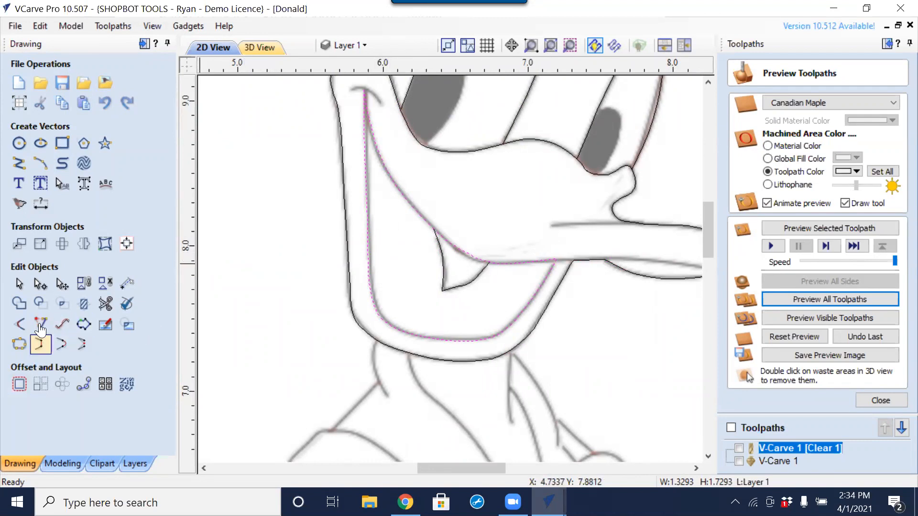
{"action": "left_click", "coordinate": [106, 304]}
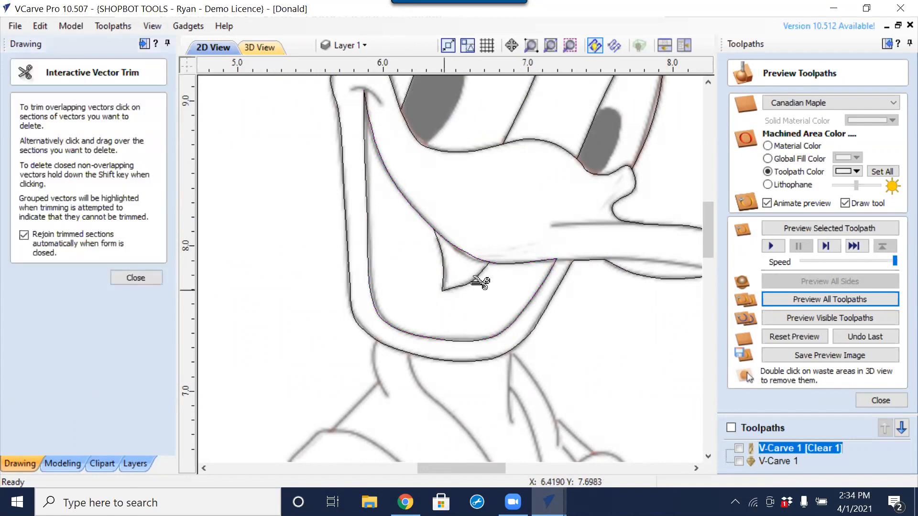
{"action": "left_click", "coordinate": [532, 262]}
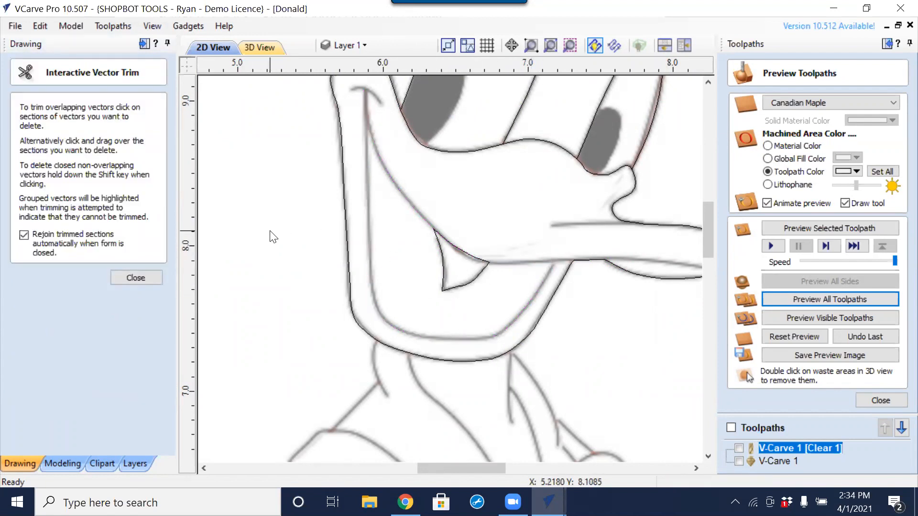
Leave the trim tool and undo the last trimming of the inner mouth outline.
{"action": "key", "text": "Escape"}
{"action": "key", "text": "ctrl+z"}
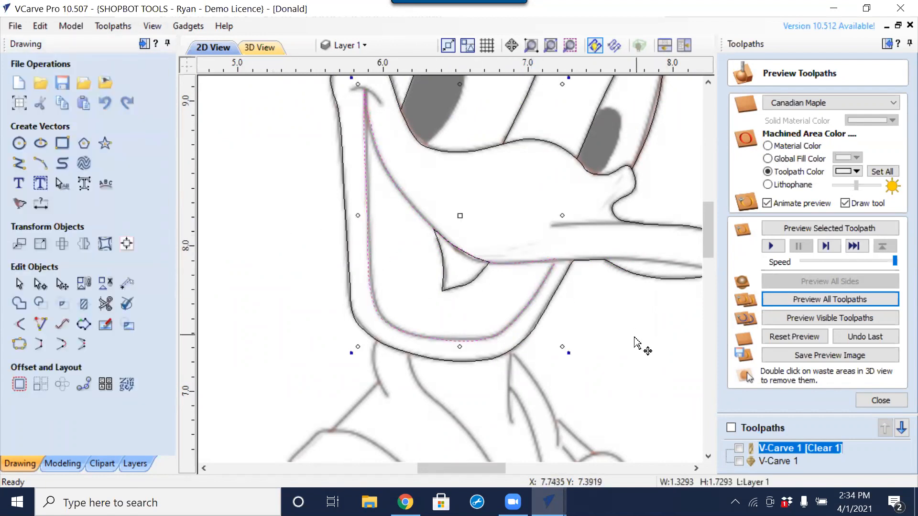
{"action": "left_click", "coordinate": [494, 291]}
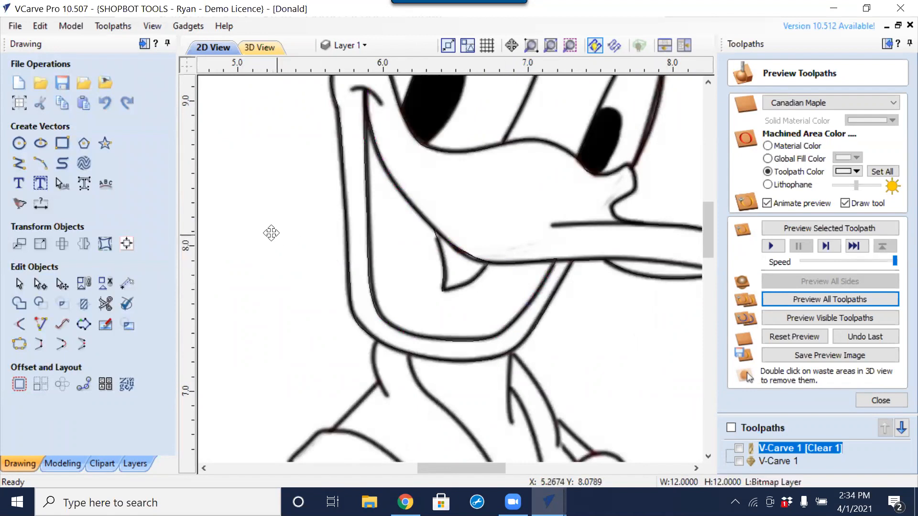
Toggle the visibility of Layer 1 and the Bitmap Layer to check the traced head vectors without the bitmap.
{"action": "scroll", "coordinate": [270, 234], "scroll_direction": "down", "scroll_amount": 2}
{"action": "scroll", "coordinate": [395, 352], "scroll_direction": "down", "scroll_amount": 1}
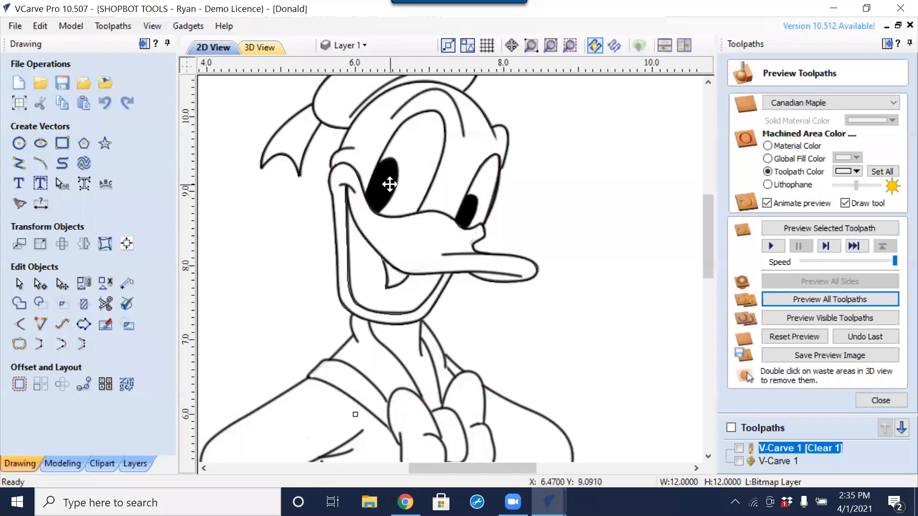
{"action": "left_click", "coordinate": [136, 463]}
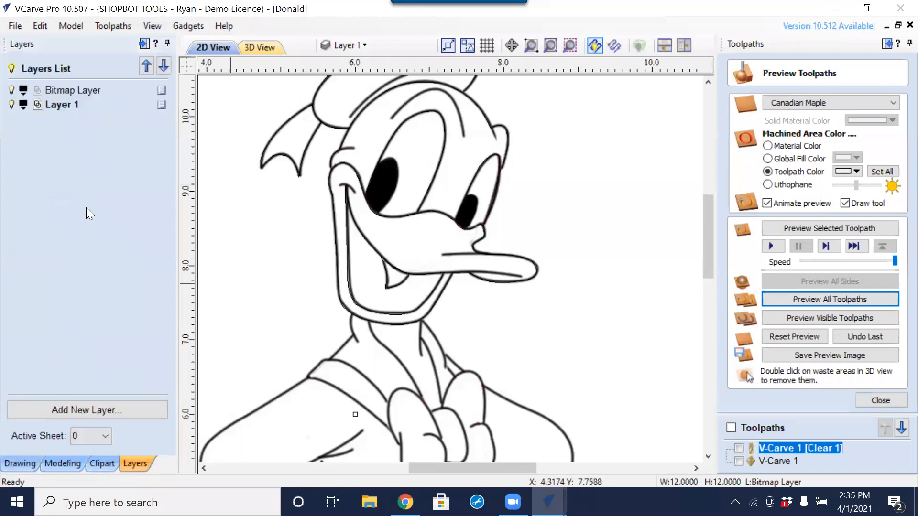
{"action": "left_click", "coordinate": [10, 105]}
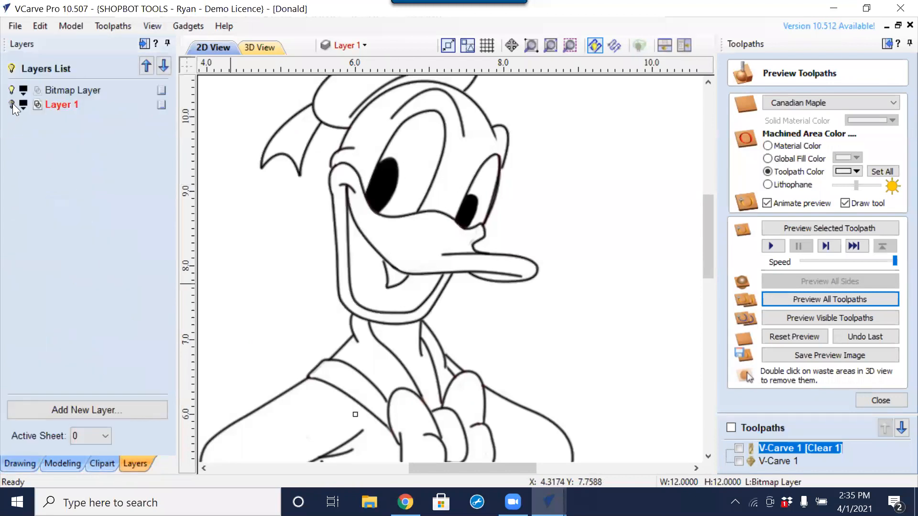
{"action": "left_click", "coordinate": [12, 102]}
{"action": "left_click", "coordinate": [12, 89]}
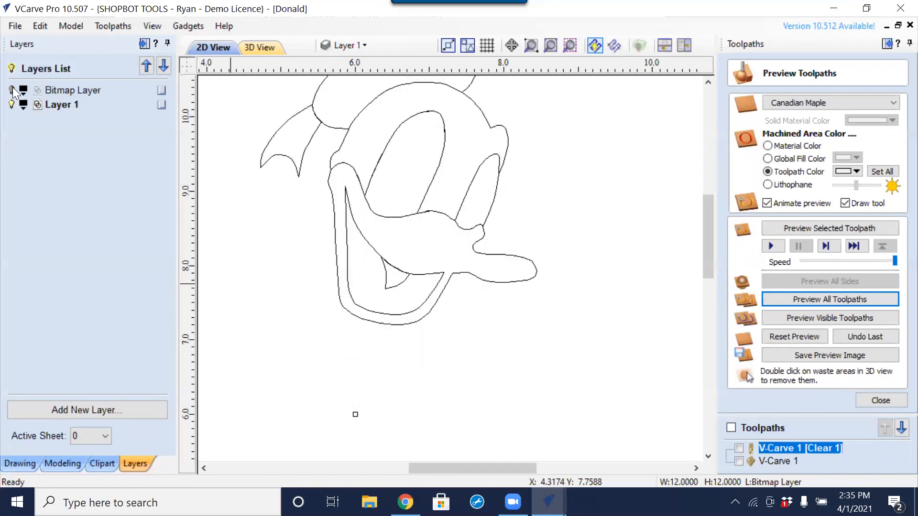
{"action": "middle_click_drag", "start_coordinate": [409, 158], "coordinate": [445, 252]}
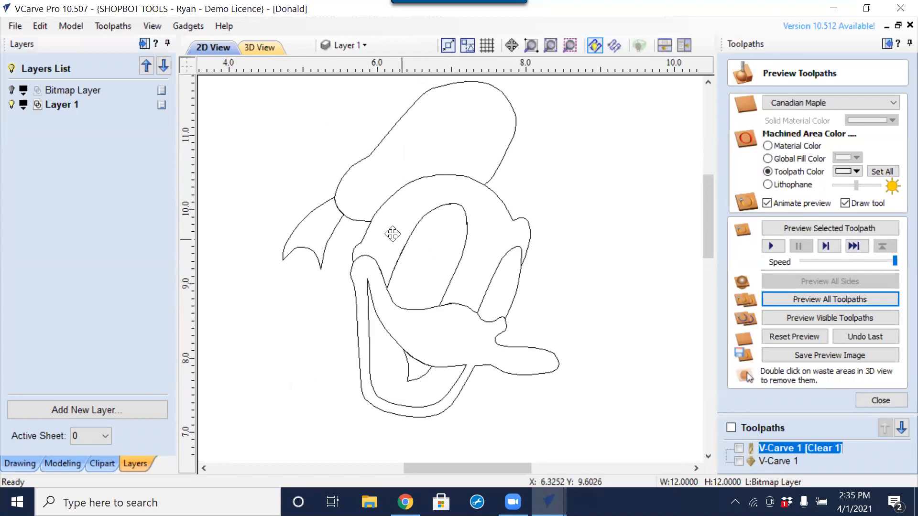
{"action": "left_click", "coordinate": [11, 90]}
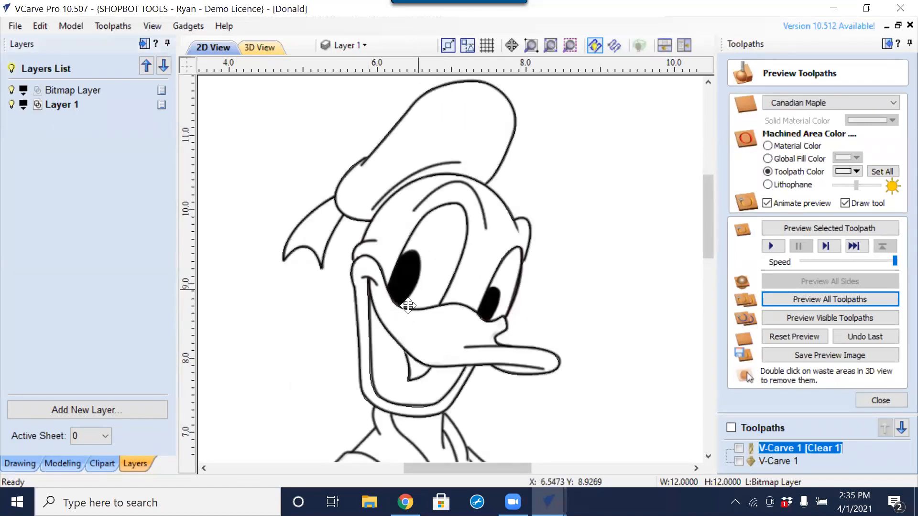
Try to trace the upper edge of the left pupil with a curved polyline.
{"action": "scroll", "coordinate": [399, 280], "scroll_direction": "up", "scroll_amount": 5}
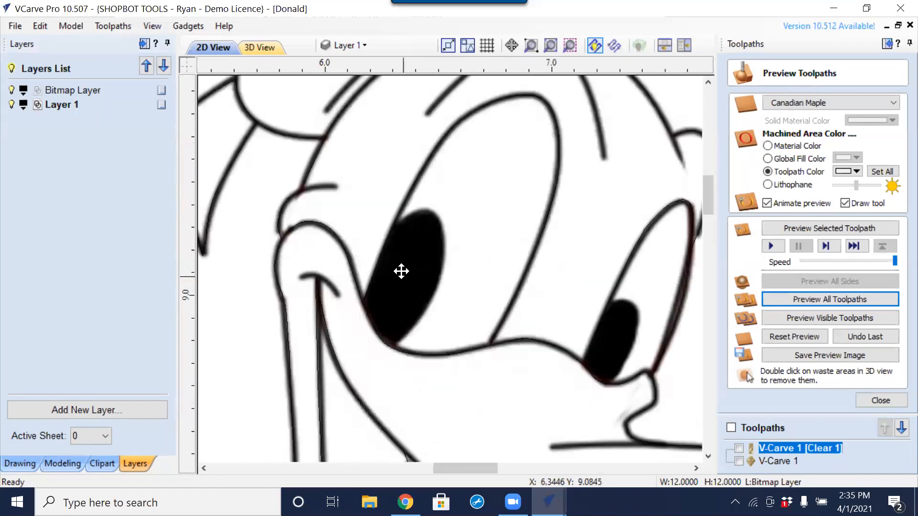
{"action": "left_click", "coordinate": [13, 463]}
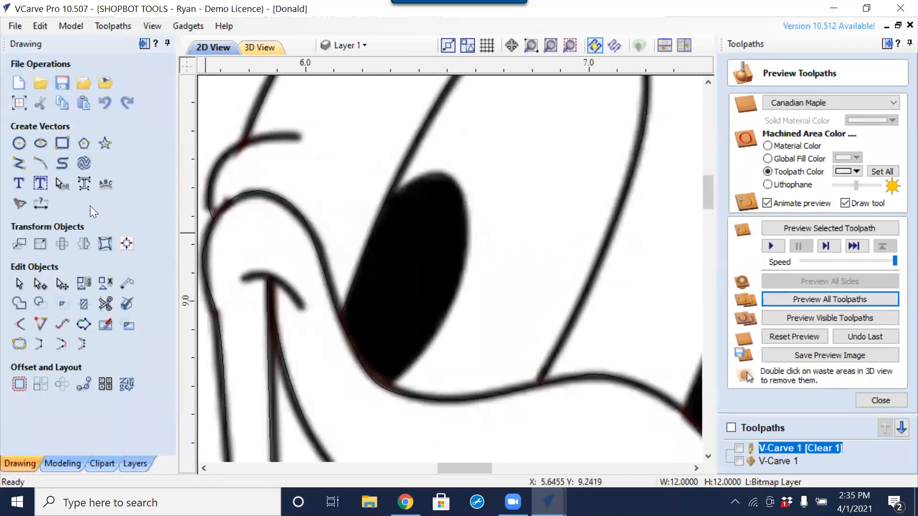
{"action": "left_click", "coordinate": [19, 167]}
{"action": "left_click", "coordinate": [359, 225]}
{"action": "left_click_drag", "start_coordinate": [424, 173], "coordinate": [467, 198]}
{"action": "scroll", "coordinate": [467, 302], "scroll_direction": "up", "scroll_amount": 3}
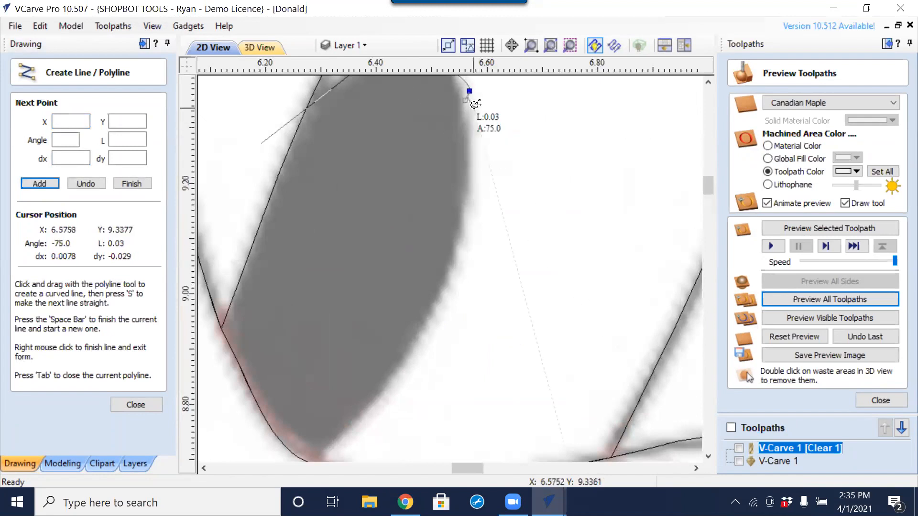
{"action": "right_click", "coordinate": [468, 90]}
{"action": "left_click", "coordinate": [428, 153]}
{"action": "key", "text": "ctrl+z"}
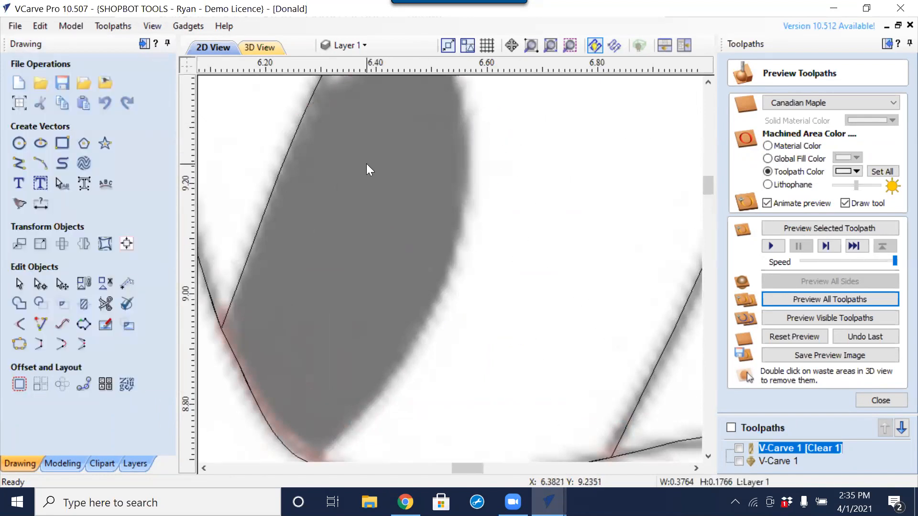
Draw a wavy test polyline of curved segments across the left eye and delete it.
{"action": "scroll", "coordinate": [366, 164], "scroll_direction": "down", "scroll_amount": 2}
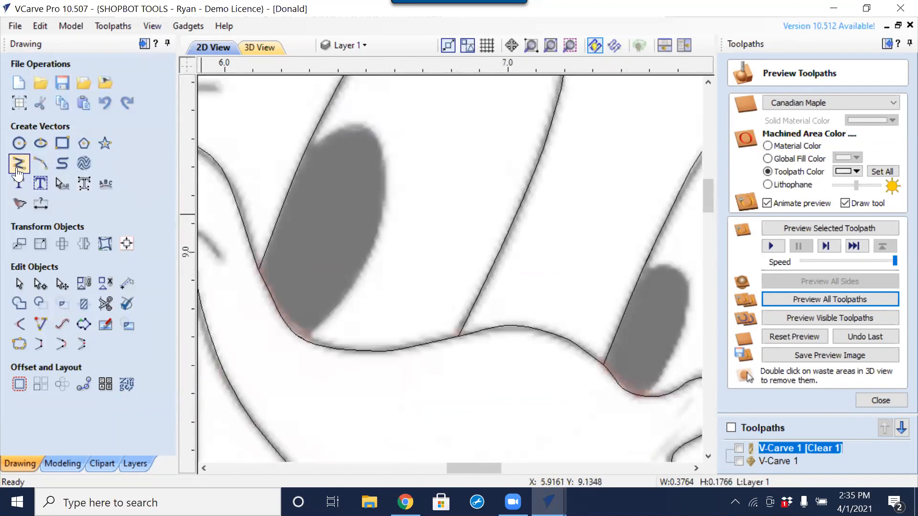
{"action": "left_click", "coordinate": [17, 169]}
{"action": "left_click", "coordinate": [436, 130]}
{"action": "left_click_drag", "start_coordinate": [426, 199], "coordinate": [335, 181]}
{"action": "left_click_drag", "start_coordinate": [339, 231], "coordinate": [313, 259]}
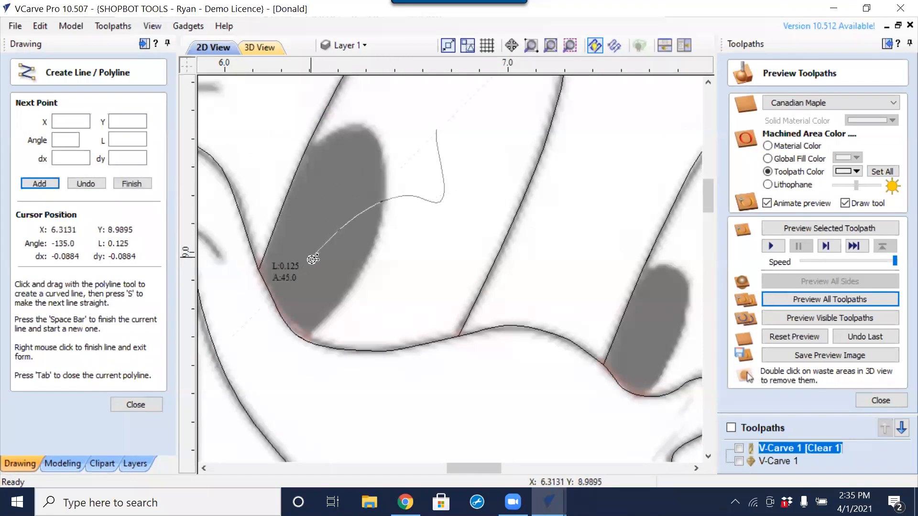
{"action": "left_click_drag", "start_coordinate": [322, 292], "coordinate": [375, 318]}
{"action": "left_click_drag", "start_coordinate": [421, 302], "coordinate": [428, 361]}
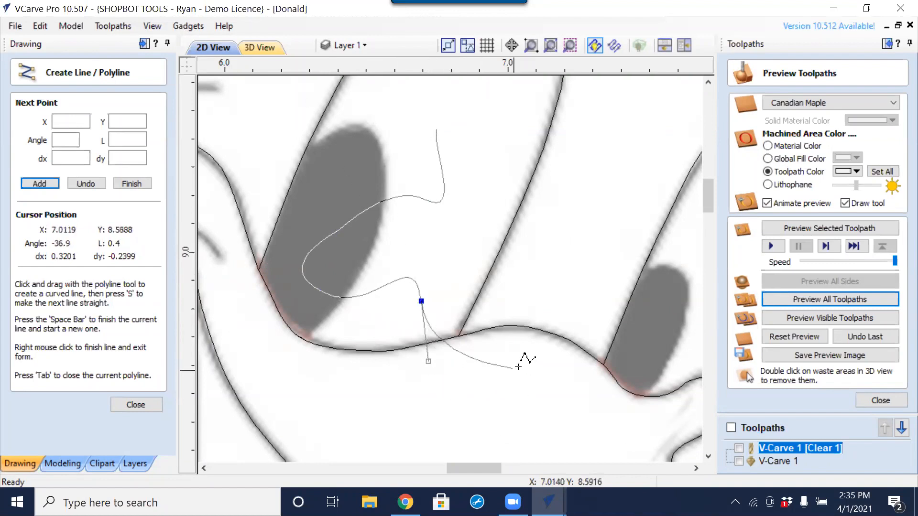
{"action": "key", "text": "s"}
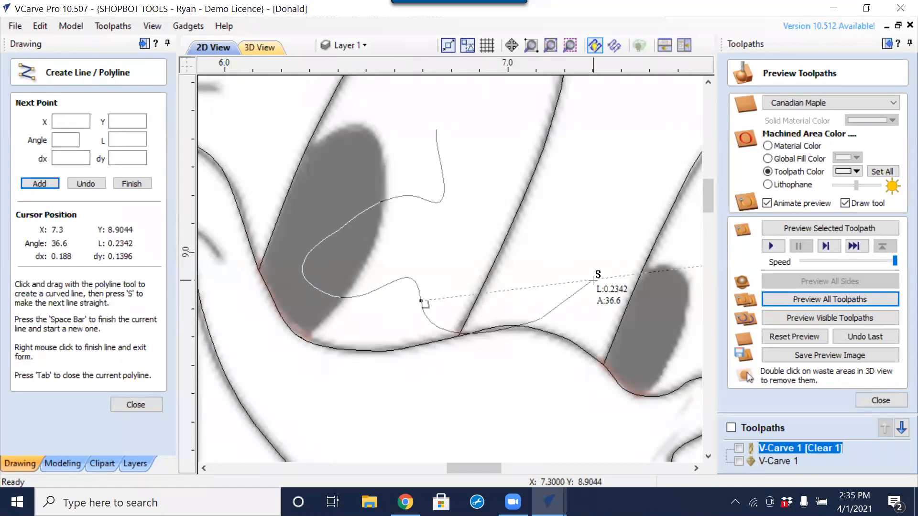
{"action": "right_click", "coordinate": [563, 263]}
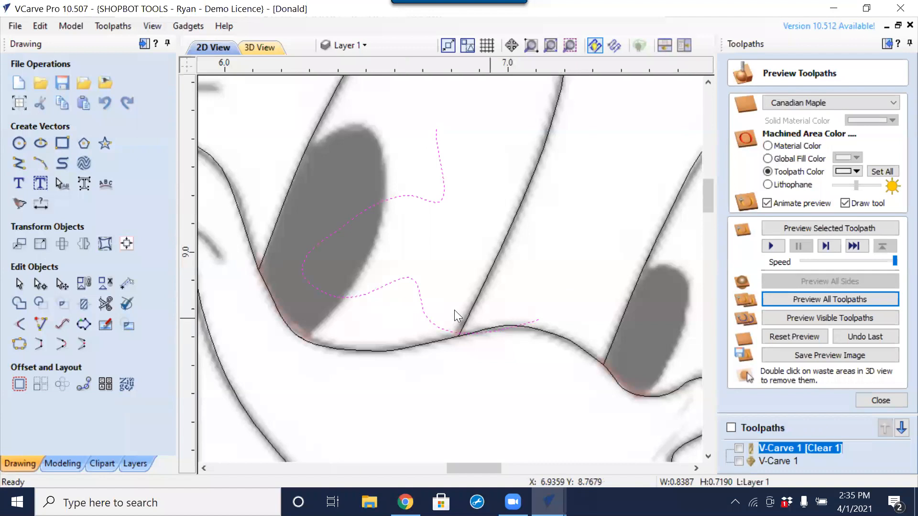
{"action": "key", "text": "Delete"}
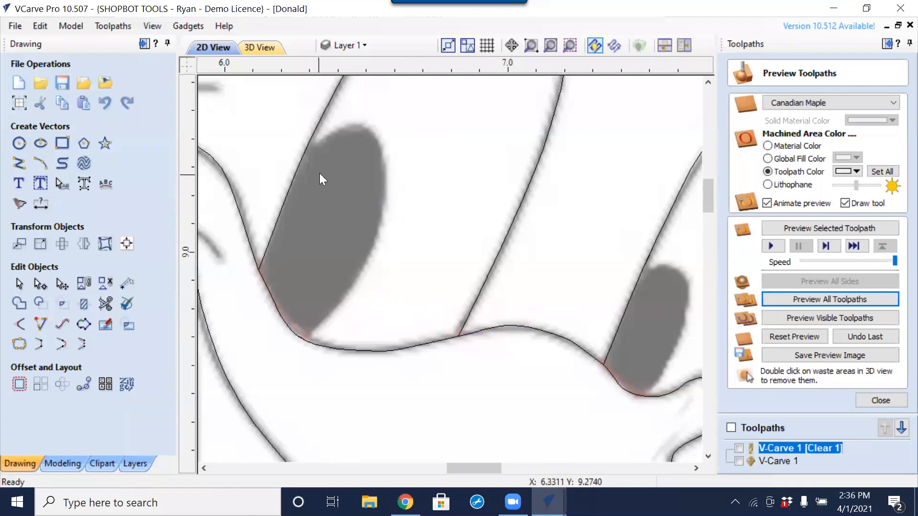
Draw a straight-segment polyline, about 0.41 by 0.80, around the left pupil's outer side, overhanging the eye line and beak line at its ends.
{"action": "left_click", "coordinate": [19, 163]}
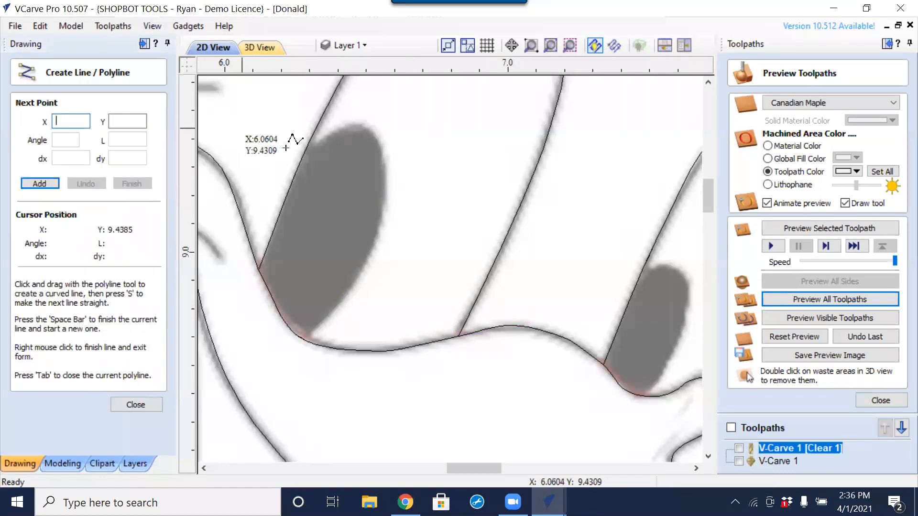
{"action": "left_click", "coordinate": [279, 167]}
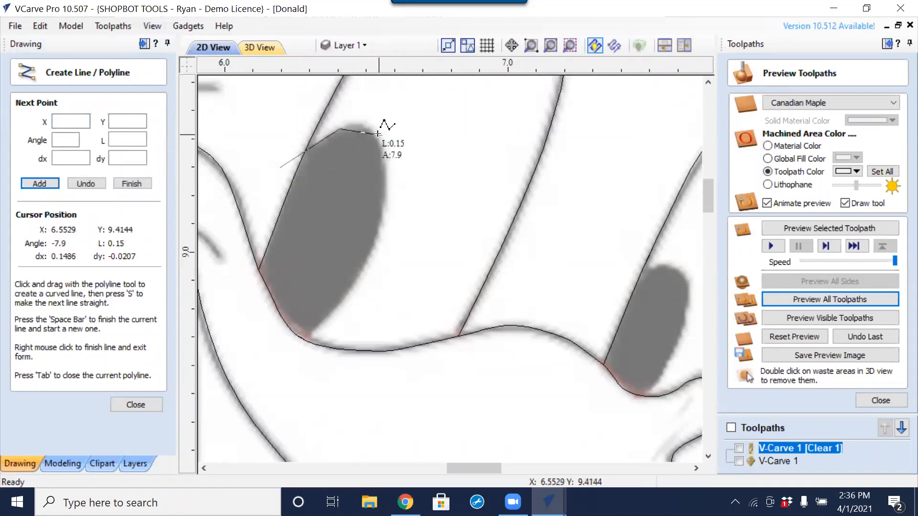
{"action": "left_click", "coordinate": [381, 133]}
{"action": "left_click", "coordinate": [381, 221]}
{"action": "left_click", "coordinate": [346, 297]}
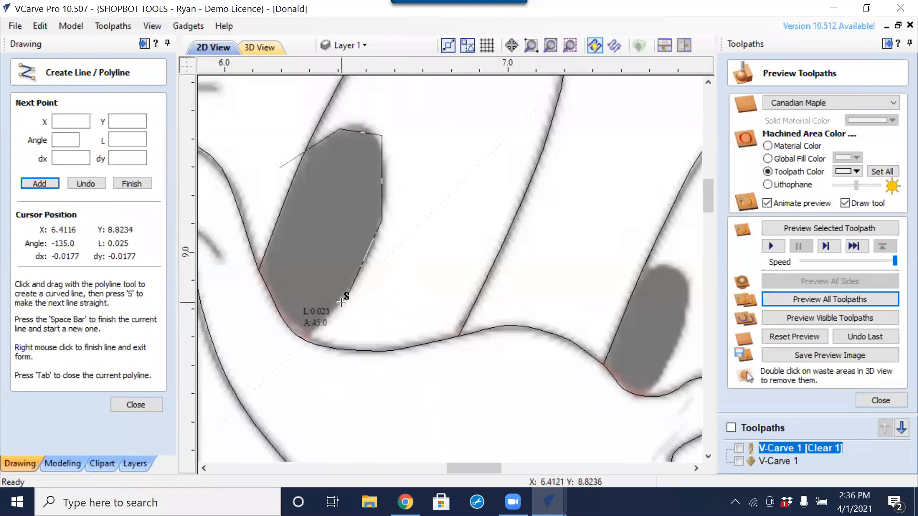
{"action": "left_click", "coordinate": [266, 356]}
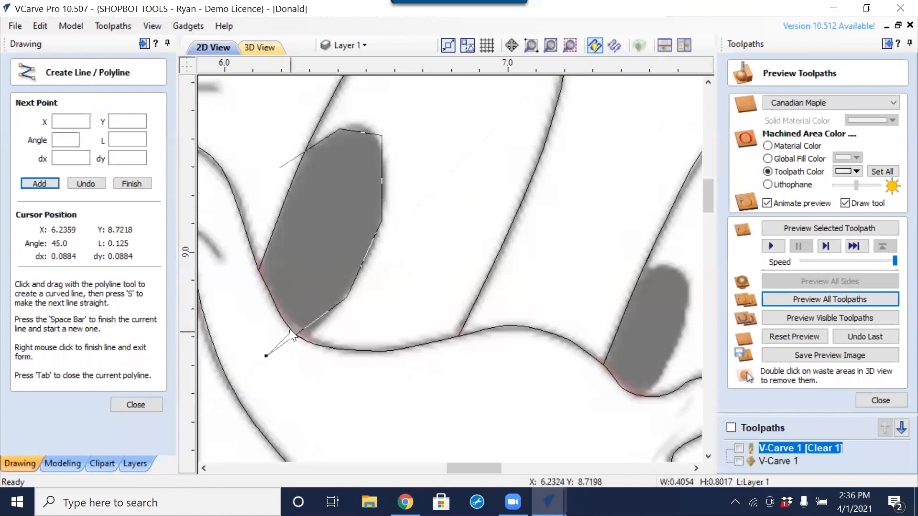
{"action": "right_click", "coordinate": [290, 328]}
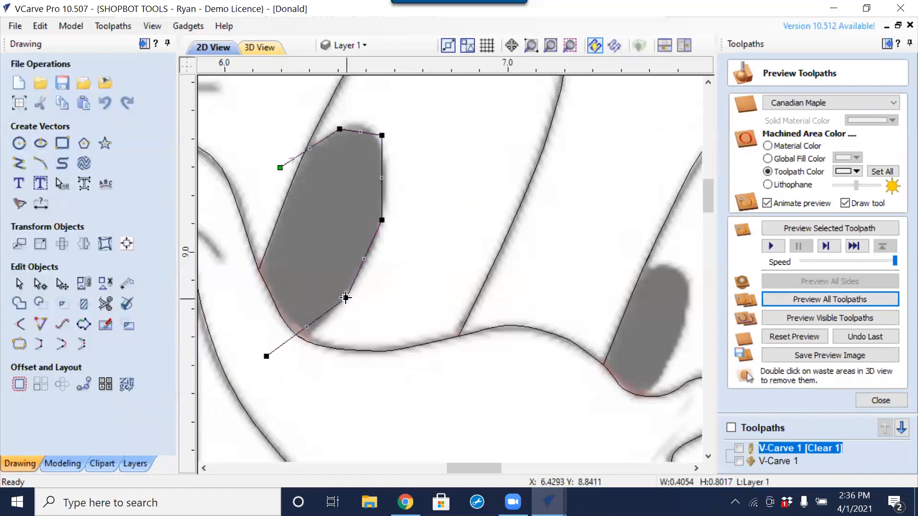
Smooth the four inner nodes of the left pupil polyline so it curves around the pupil.
{"action": "key", "text": "s"}
{"action": "key", "text": "s"}
{"action": "key", "text": "s"}
{"action": "key", "text": "s"}
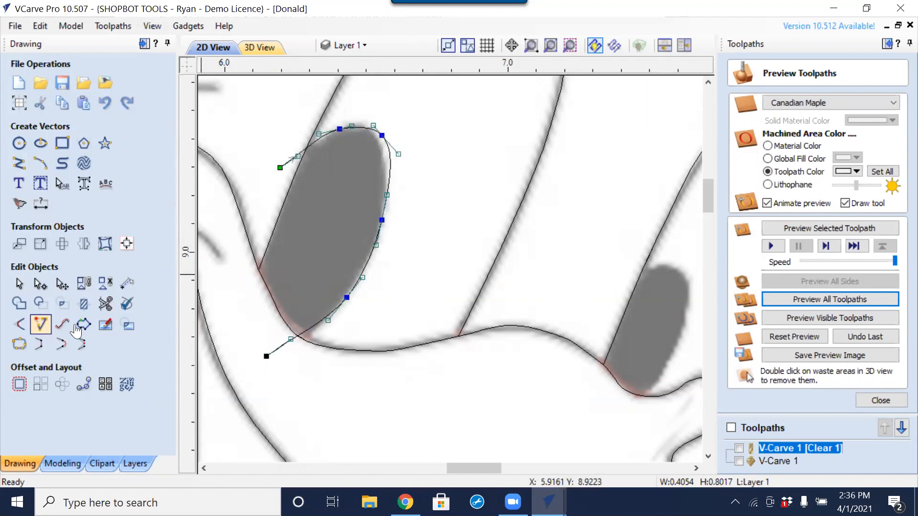
Trim both ends of the left pupil curve where they overhang the beak line and the eye outline.
{"action": "left_click", "coordinate": [105, 303]}
{"action": "left_click", "coordinate": [280, 348]}
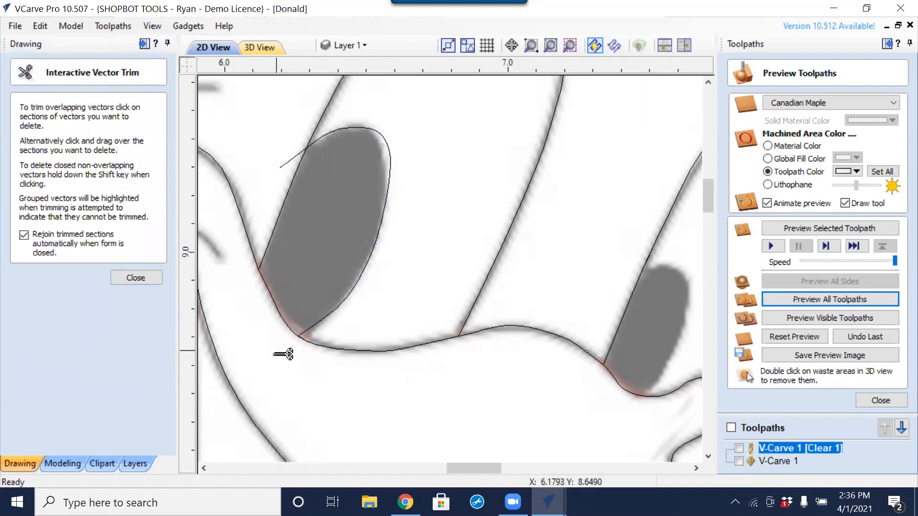
{"action": "left_click", "coordinate": [293, 164]}
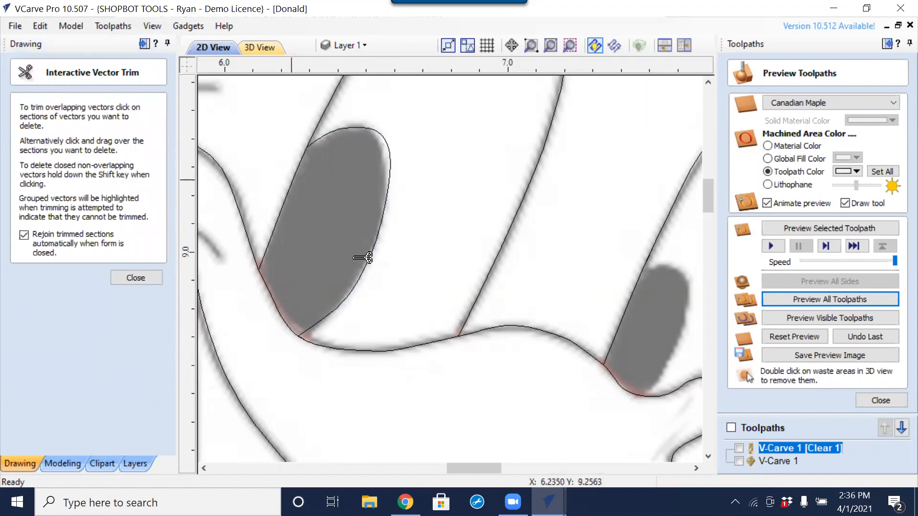
{"action": "middle_click_drag", "start_coordinate": [628, 307], "coordinate": [432, 271]}
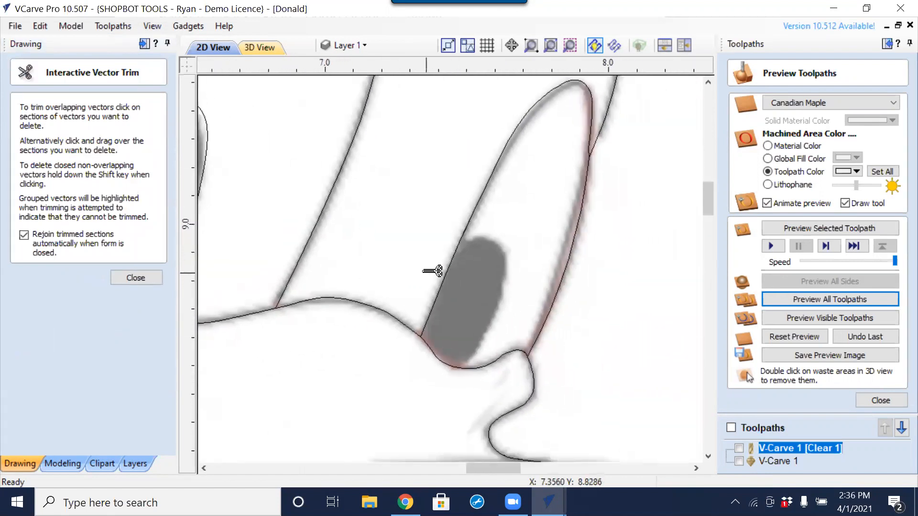
{"action": "left_click", "coordinate": [138, 278]}
Draw an open polyline, about 0.27 by 0.52, around the right pupil's outer side, overhanging the eye line and beak line at its ends.
{"action": "left_click", "coordinate": [19, 164]}
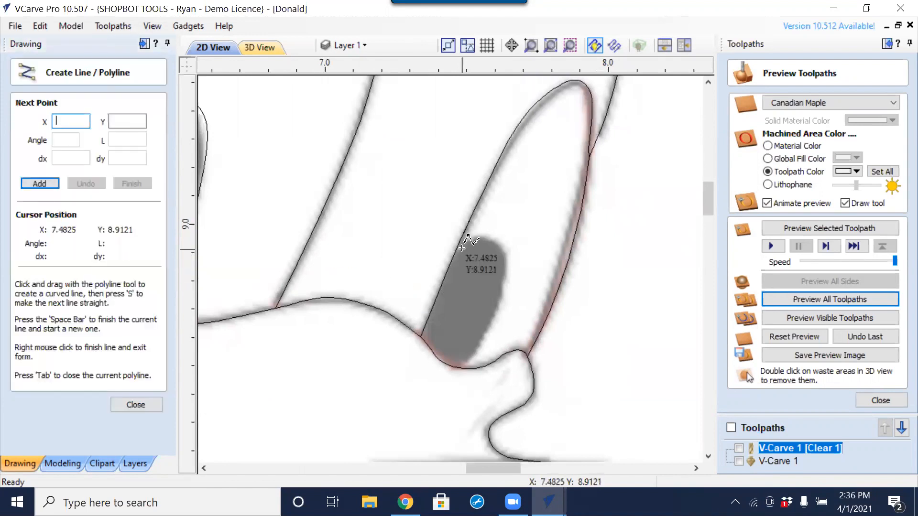
{"action": "scroll", "coordinate": [466, 246], "scroll_direction": "up", "scroll_amount": 2}
{"action": "left_click", "coordinate": [419, 275]}
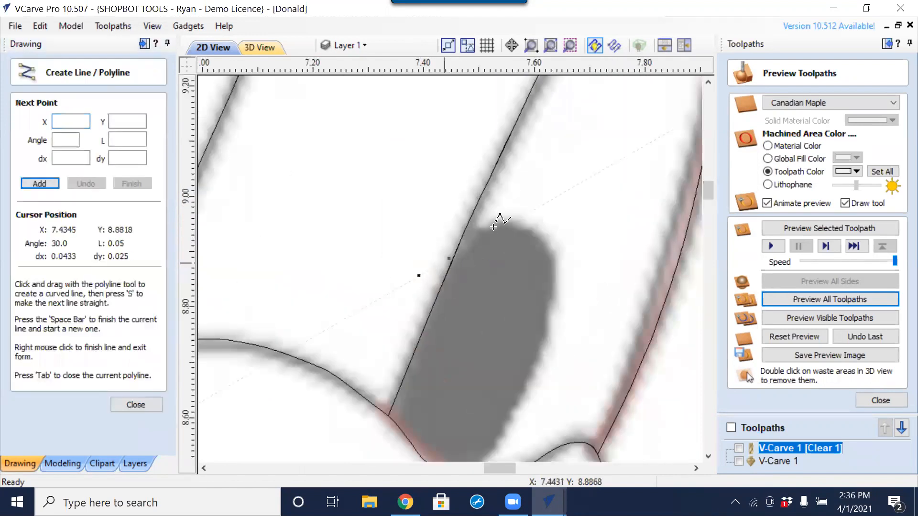
{"action": "left_click", "coordinate": [515, 222]}
{"action": "left_click", "coordinate": [557, 274]}
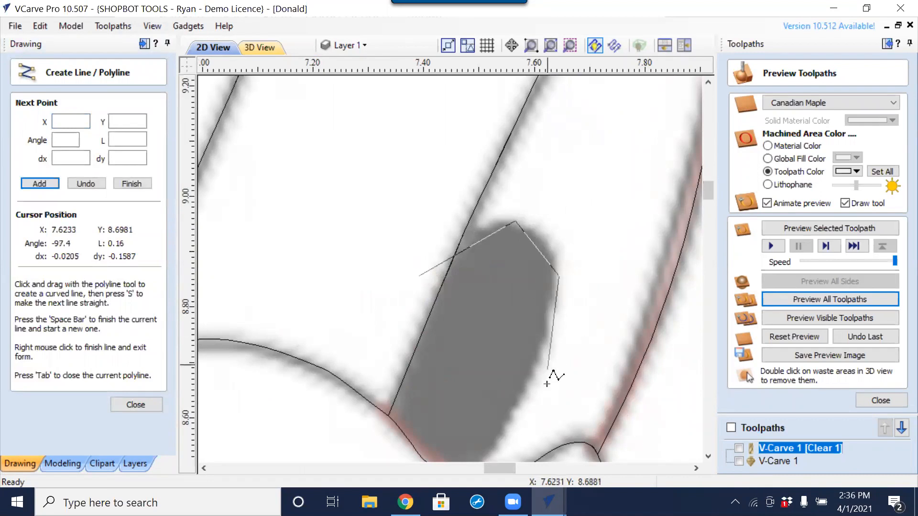
{"action": "left_click", "coordinate": [527, 391]}
{"action": "middle_click_drag", "start_coordinate": [520, 414], "coordinate": [526, 240]}
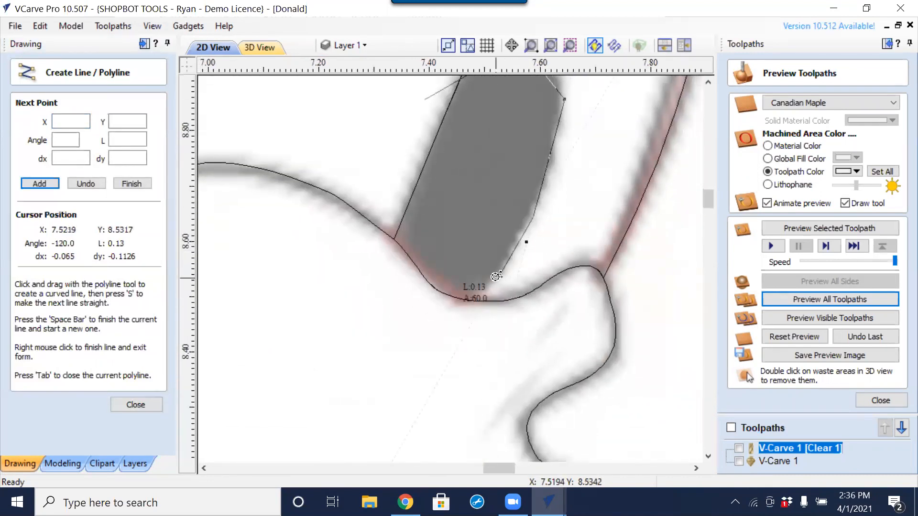
{"action": "left_click_drag", "start_coordinate": [413, 331], "coordinate": [405, 338]}
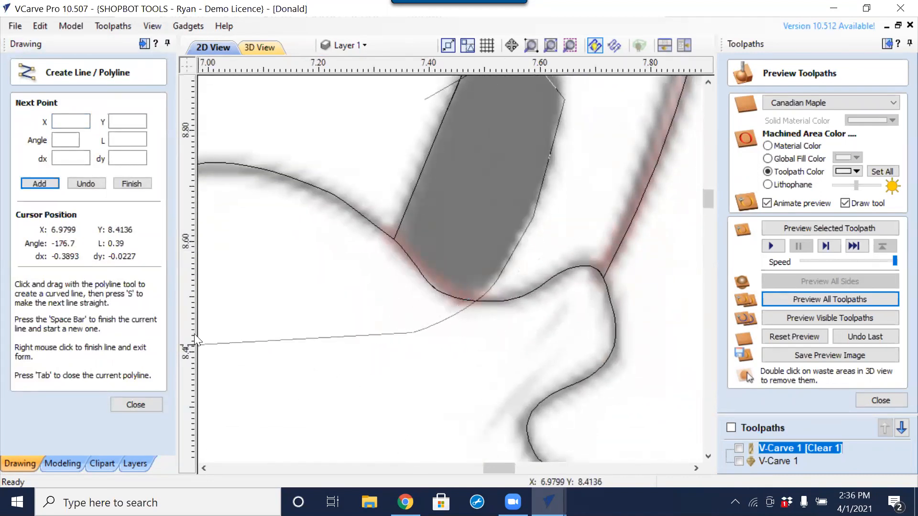
{"action": "right_click", "coordinate": [324, 332]}
Smooth the four inner nodes of the right pupil polyline so it curves around the pupil.
{"action": "key", "text": "n"}
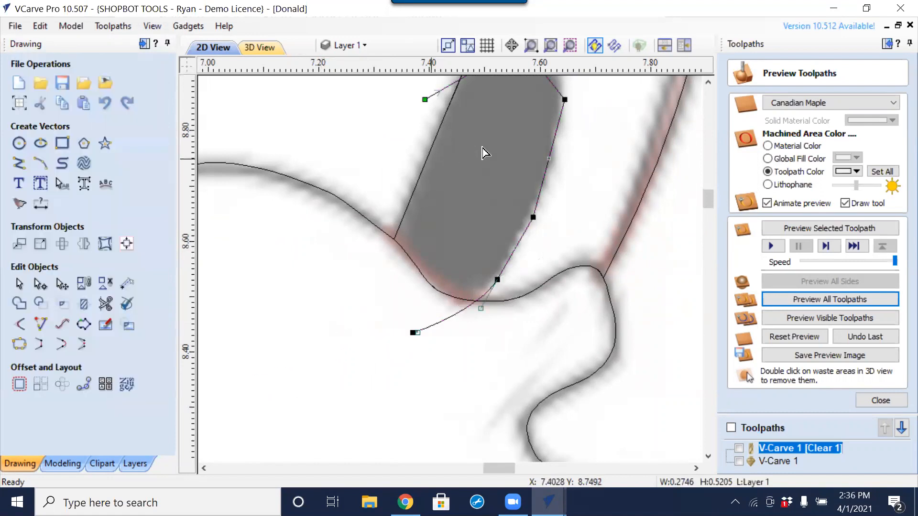
{"action": "middle_click_drag", "start_coordinate": [483, 149], "coordinate": [348, 272]}
{"action": "left_click", "coordinate": [381, 164]}
{"action": "key", "text": "s"}
{"action": "left_click", "coordinate": [423, 219], "text": "shift"}
{"action": "key", "text": "s"}
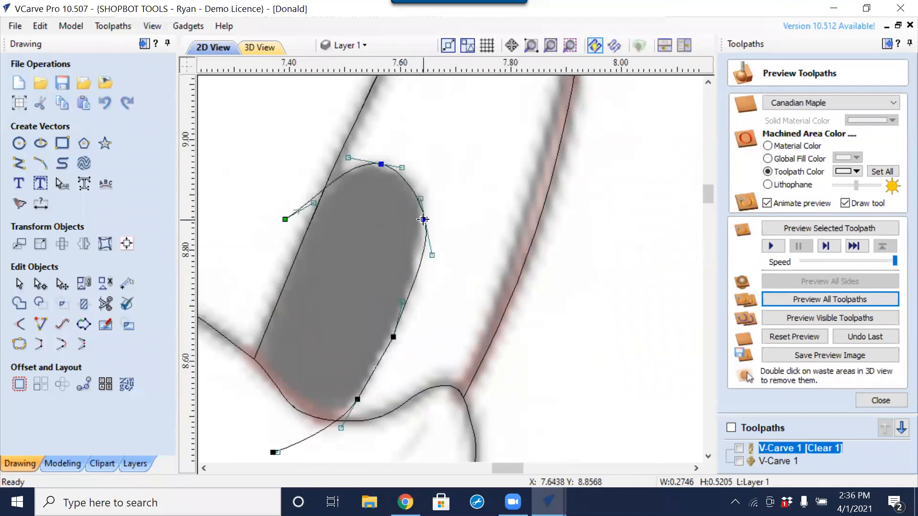
{"action": "left_click", "coordinate": [393, 337], "text": "shift"}
{"action": "key", "text": "s"}
{"action": "left_click", "coordinate": [358, 399], "text": "shift"}
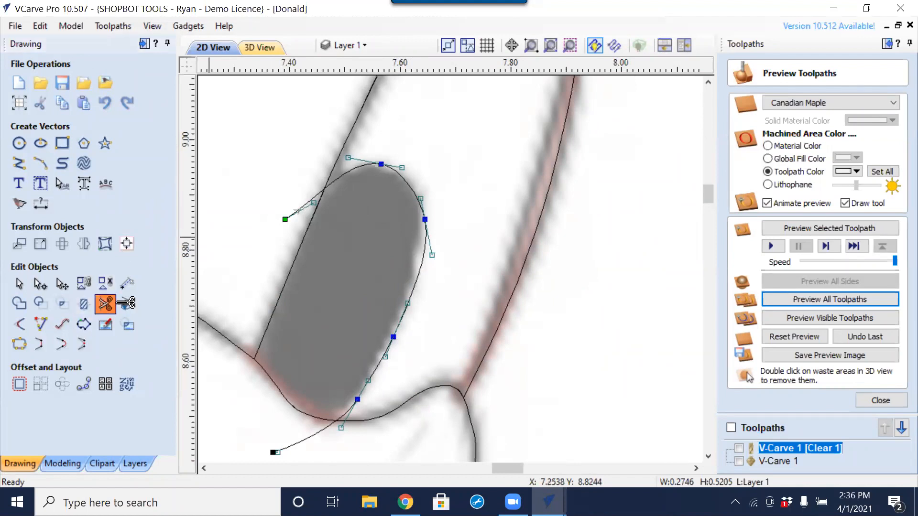
Trim both ends of the right pupil curve where they overhang the eye outline and the beak line.
{"action": "left_click", "coordinate": [105, 304]}
{"action": "left_click", "coordinate": [309, 206]}
{"action": "left_click", "coordinate": [306, 435]}
{"action": "key", "text": "Escape"}
{"action": "scroll", "coordinate": [294, 430], "scroll_direction": "up", "scroll_amount": 3}
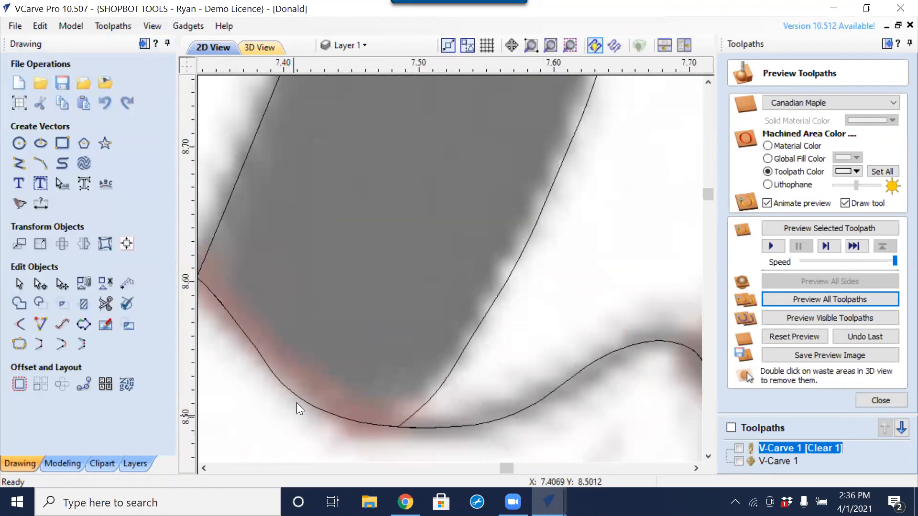
{"action": "left_click", "coordinate": [291, 392]}
{"action": "scroll", "coordinate": [291, 392], "scroll_direction": "down", "scroll_amount": 5}
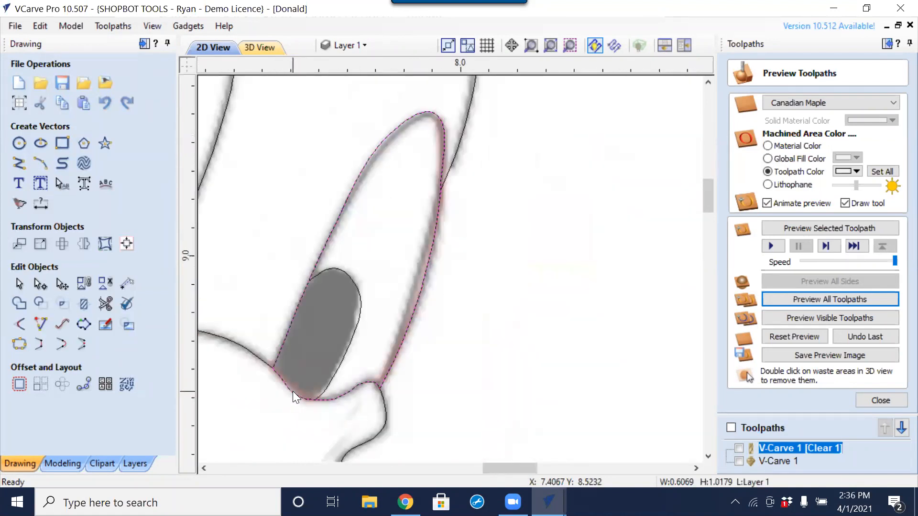
Copy the head, beak, eye and both pupil vectors and switch to the second VCarve Pro window.
{"action": "left_click", "coordinate": [465, 360]}
{"action": "scroll", "coordinate": [525, 325], "scroll_direction": "down", "scroll_amount": 3}
{"action": "scroll", "coordinate": [594, 293], "scroll_direction": "up", "scroll_amount": 2}
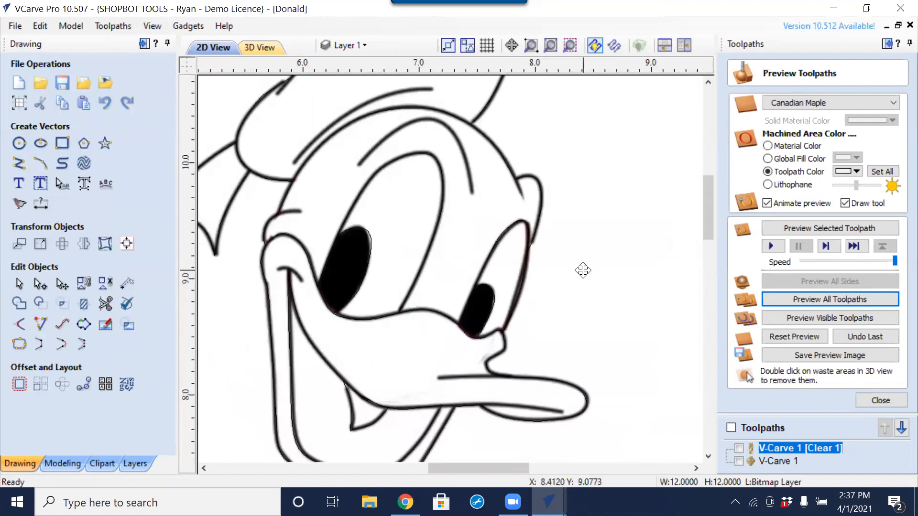
{"action": "left_click", "coordinate": [594, 267]}
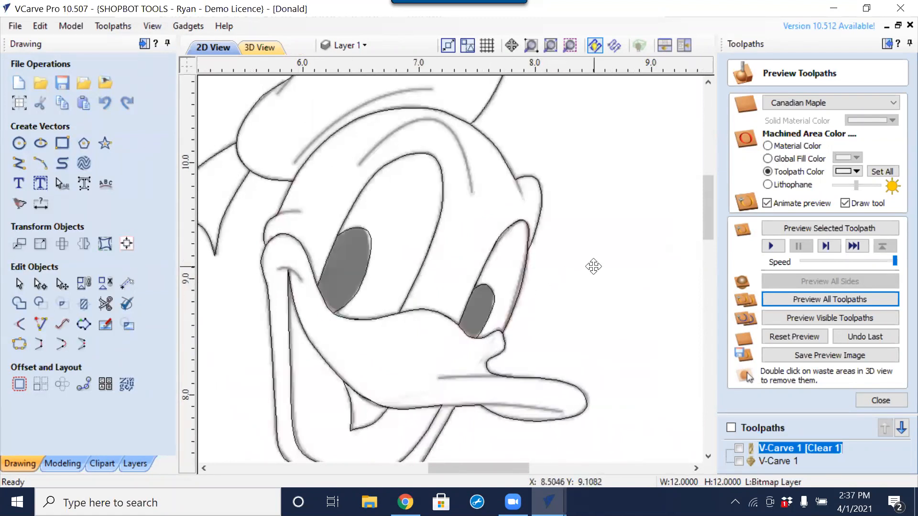
{"action": "left_click", "coordinate": [385, 342]}
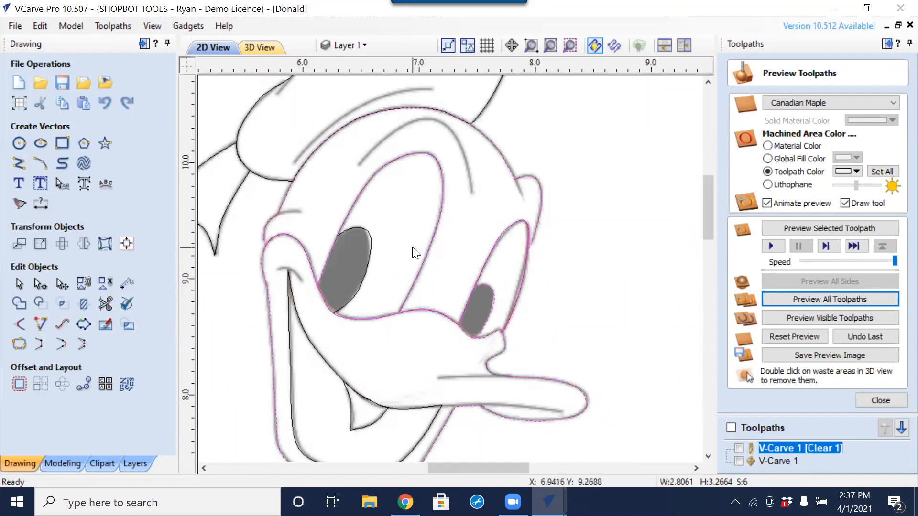
{"action": "left_click", "coordinate": [368, 254], "text": "shift"}
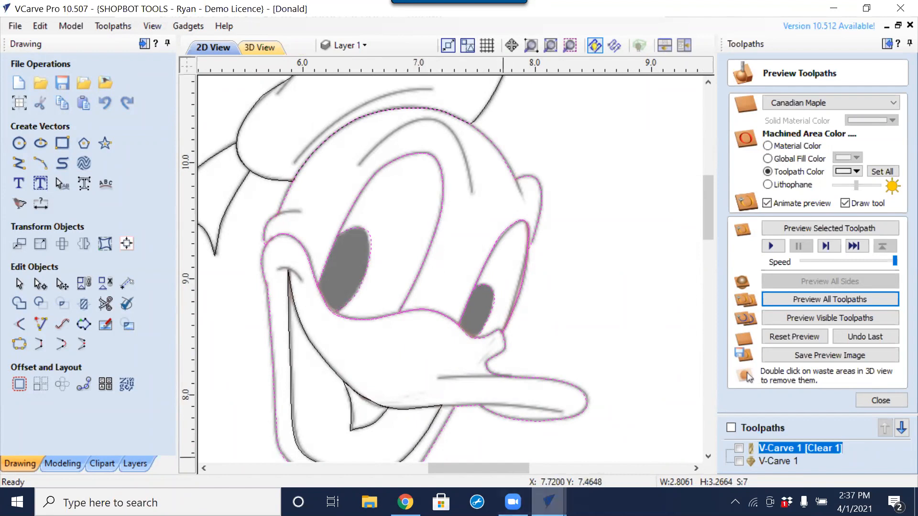
{"action": "left_click", "coordinate": [548, 502]}
{"action": "left_click", "coordinate": [575, 443]}
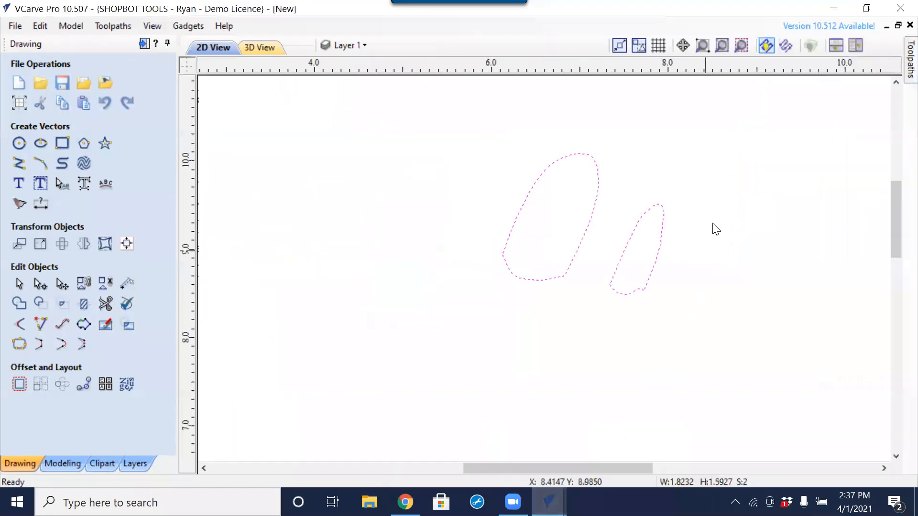
Delete the old eye vectors in the New drawing and paste the copied head, beak, eye and pupil vectors.
{"action": "key", "text": "Delete"}
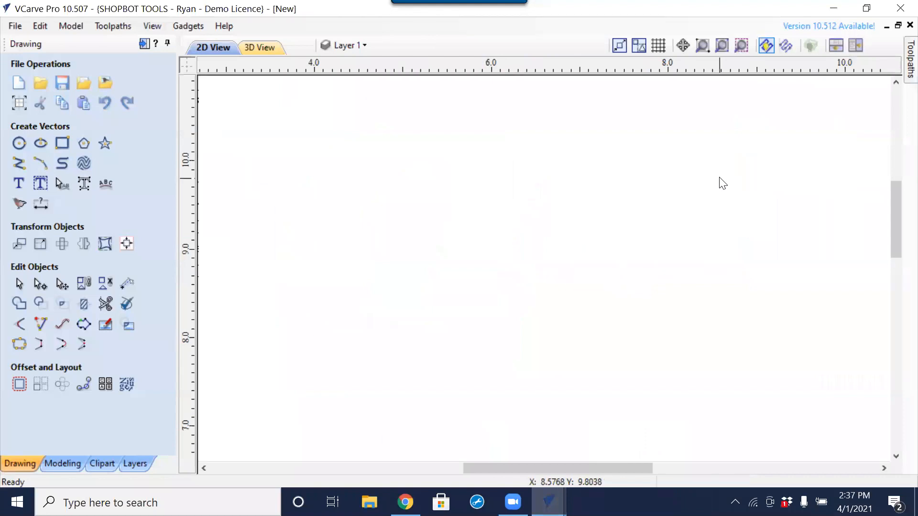
{"action": "key", "text": "ctrl+v"}
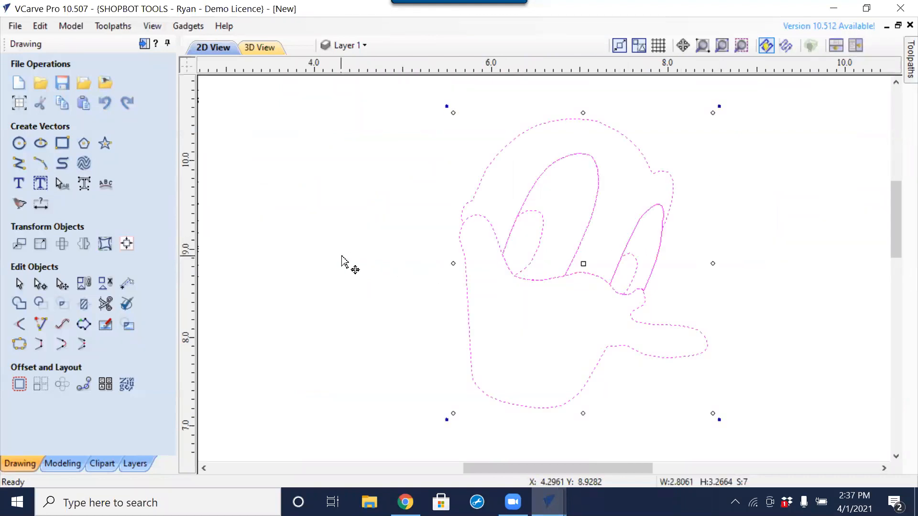
{"action": "left_click", "coordinate": [342, 262]}
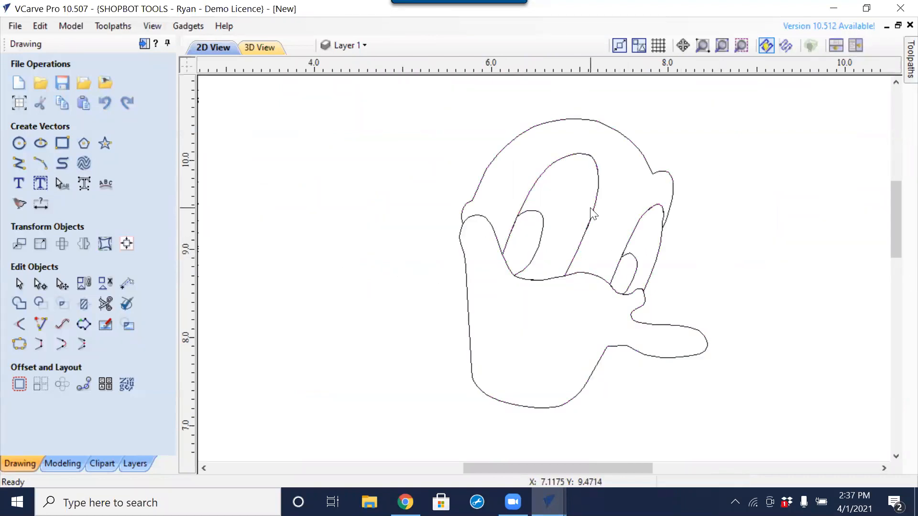
Examine which segments belong to each pasted eye, head and beak vector by selecting them in turn.
{"action": "left_click", "coordinate": [534, 189]}
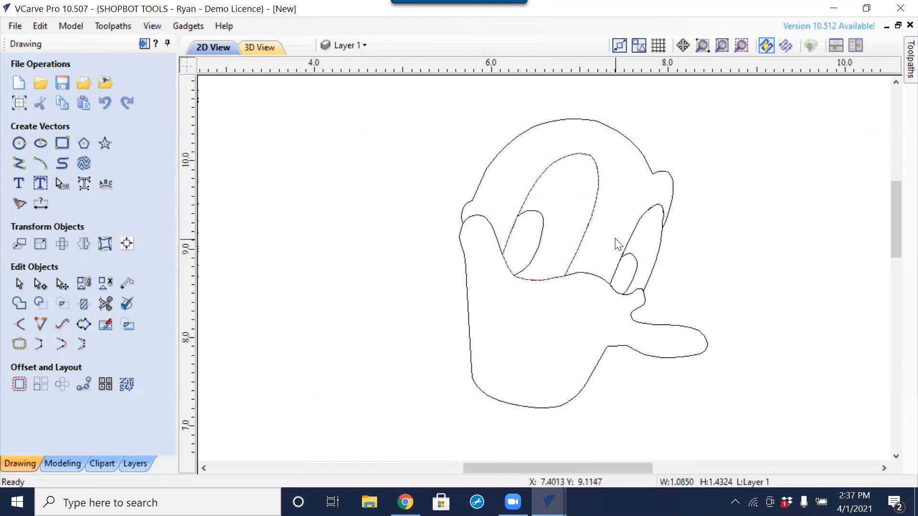
{"action": "left_click", "coordinate": [593, 213], "text": "shift"}
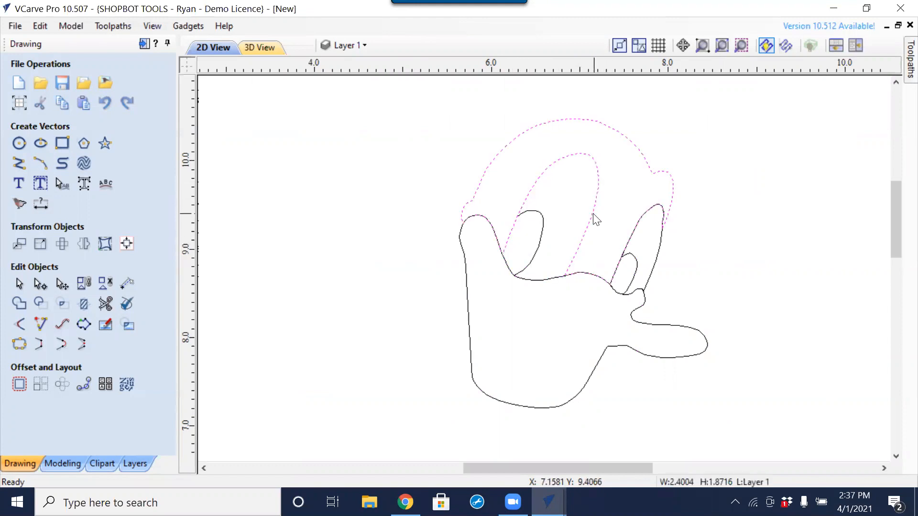
{"action": "left_click", "coordinate": [654, 271]}
{"action": "left_click", "coordinate": [654, 271]}
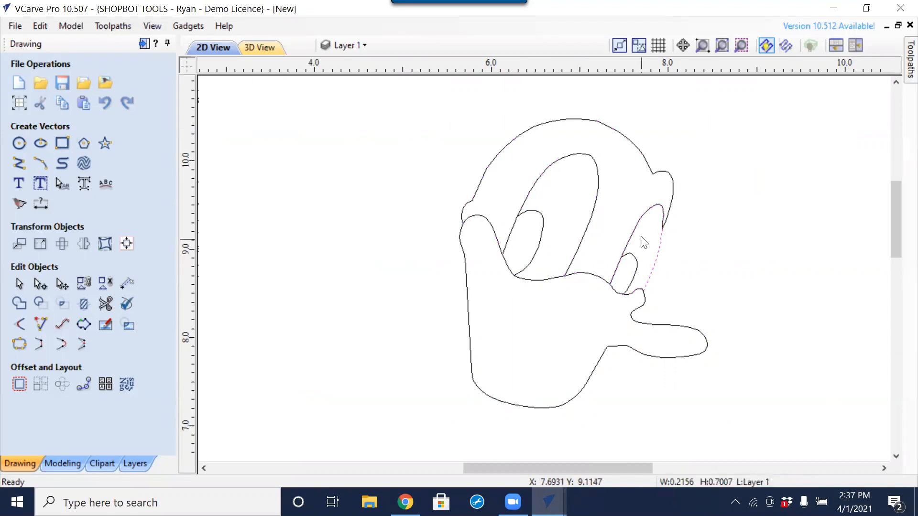
{"action": "left_click", "coordinate": [634, 232]}
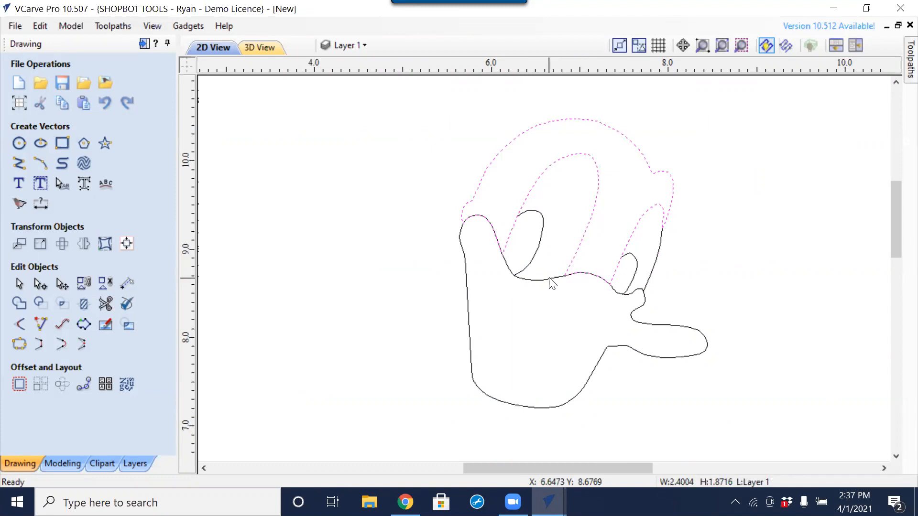
{"action": "left_click", "coordinate": [523, 281]}
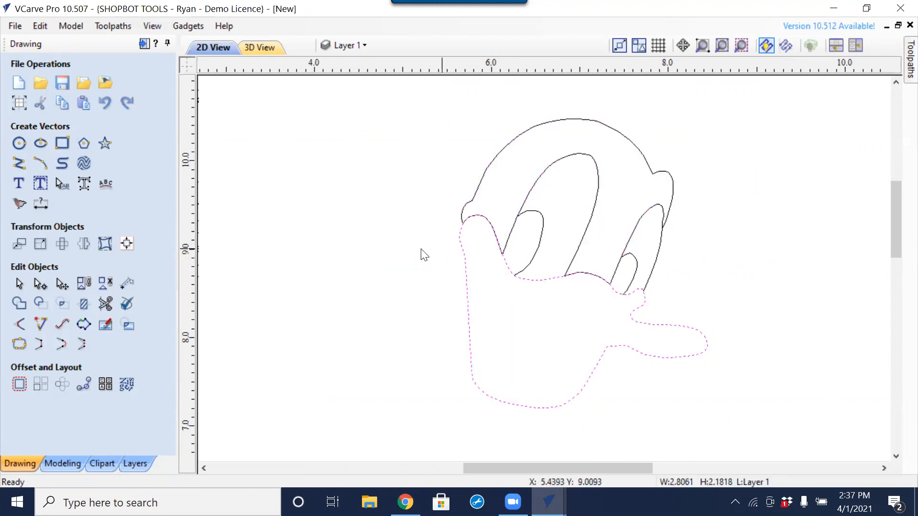
Trim away the left eye outline, the beak line below it and the right eye outline, keeping the pupils' edges.
{"action": "left_click", "coordinate": [105, 304]}
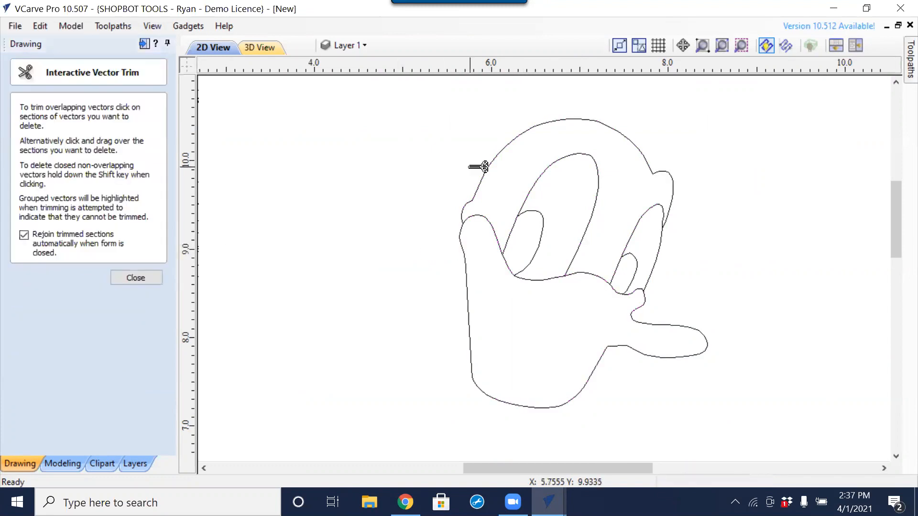
{"action": "left_click", "coordinate": [578, 154]}
{"action": "left_click", "coordinate": [543, 277]}
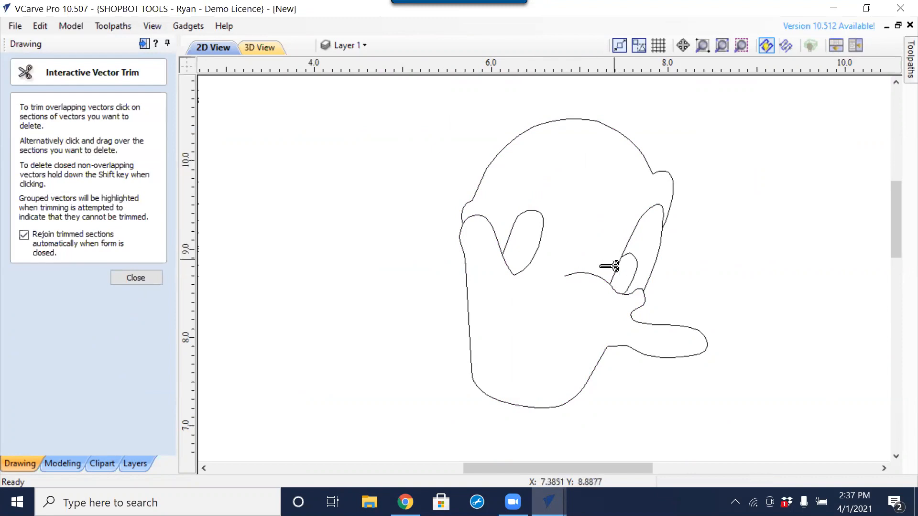
{"action": "scroll", "coordinate": [623, 242], "scroll_direction": "up", "scroll_amount": 1}
{"action": "left_click", "coordinate": [648, 238]}
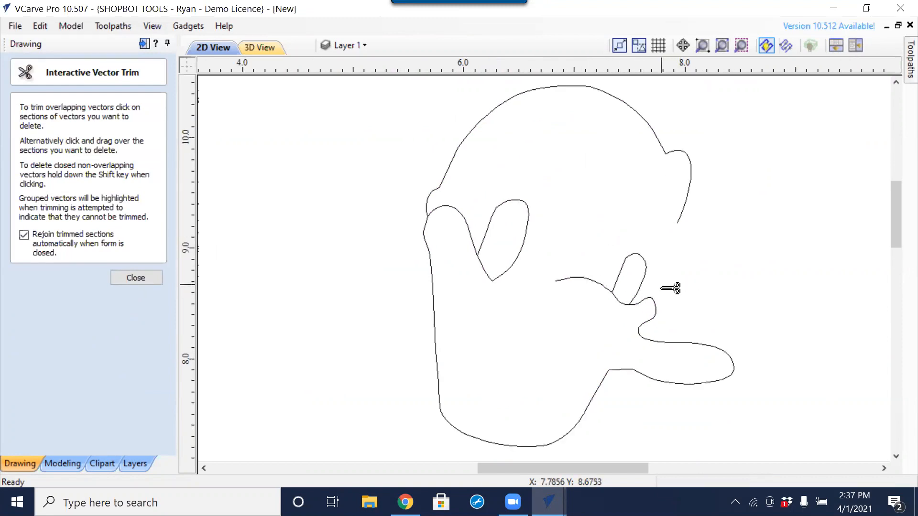
Trim the beak line away on both sides of the right pupil so the pupil outline stands alone.
{"action": "scroll", "coordinate": [660, 294], "scroll_direction": "up", "scroll_amount": 7}
{"action": "left_click", "coordinate": [611, 304]}
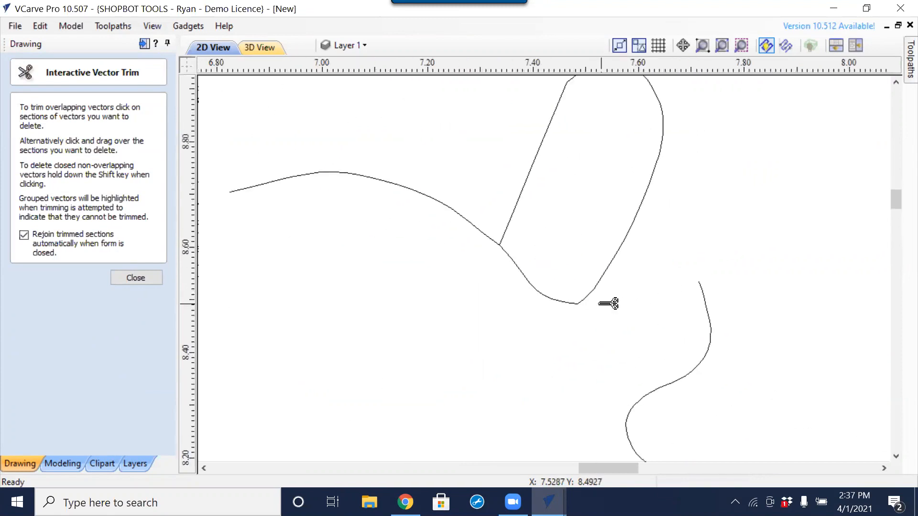
{"action": "scroll", "coordinate": [496, 234], "scroll_direction": "up", "scroll_amount": 2}
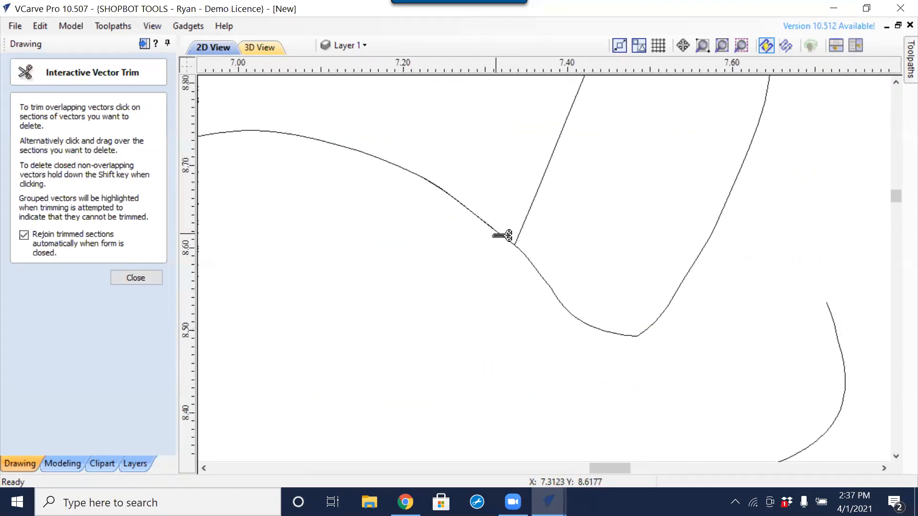
{"action": "left_click", "coordinate": [502, 238]}
{"action": "scroll", "coordinate": [463, 248], "scroll_direction": "down", "scroll_amount": 4}
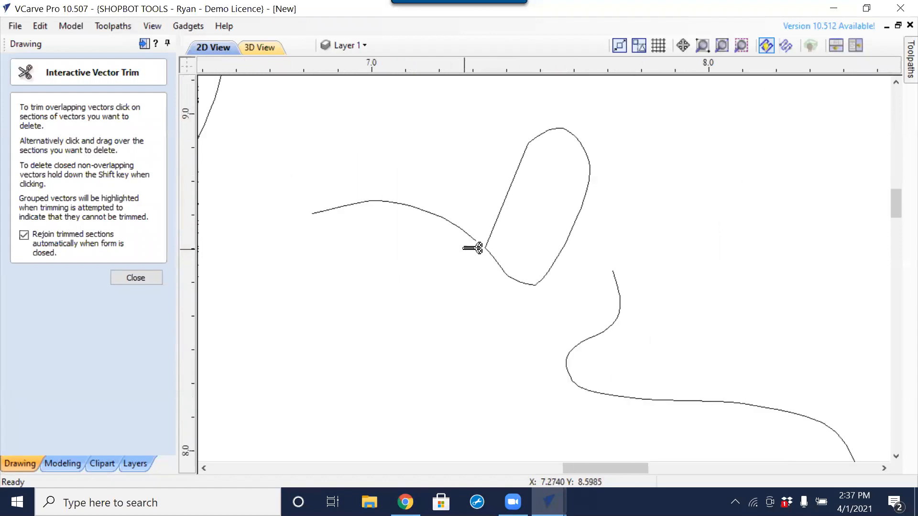
Trim the beak line segment that touches the left pupil's outer corner and finish trimming.
{"action": "scroll", "coordinate": [296, 230], "scroll_direction": "down", "scroll_amount": 5}
{"action": "middle_click_drag", "start_coordinate": [210, 241], "coordinate": [399, 305]}
{"action": "scroll", "coordinate": [416, 263], "scroll_direction": "up", "scroll_amount": 2}
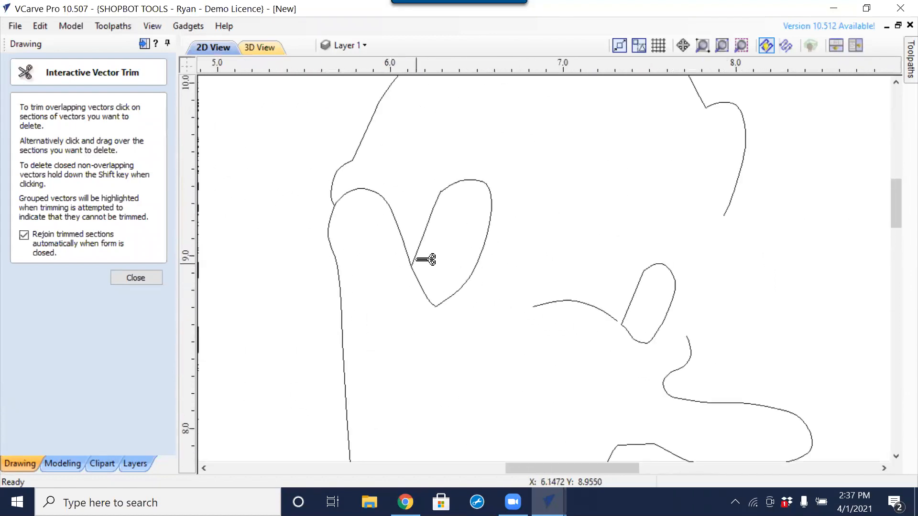
{"action": "scroll", "coordinate": [416, 261], "scroll_direction": "up", "scroll_amount": 6}
{"action": "left_click", "coordinate": [404, 266]}
{"action": "scroll", "coordinate": [397, 263], "scroll_direction": "down", "scroll_amount": 7}
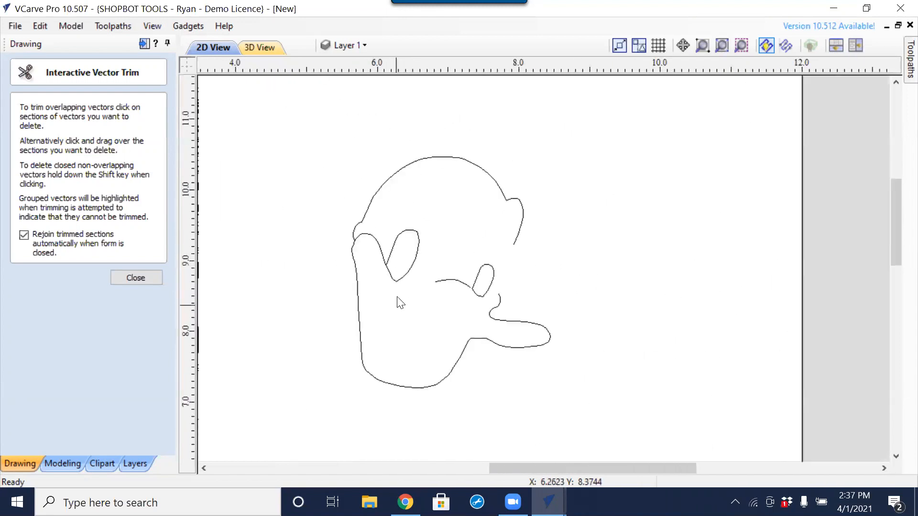
{"action": "key", "text": "Escape"}
Delete the leftover head and beak vectors and the short line between the pupils.
{"action": "left_click_drag", "start_coordinate": [377, 215], "coordinate": [304, 278]}
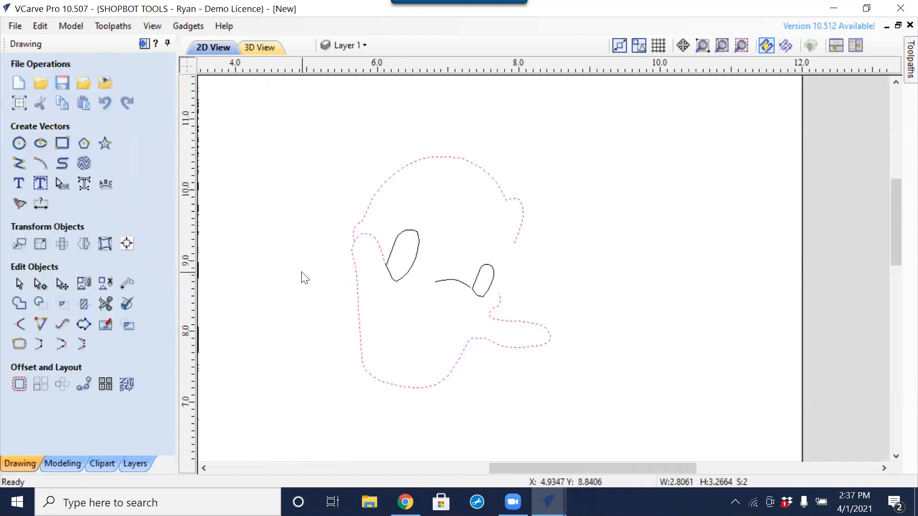
{"action": "key", "text": "Delete"}
{"action": "left_click", "coordinate": [452, 282]}
{"action": "key", "text": "Delete"}
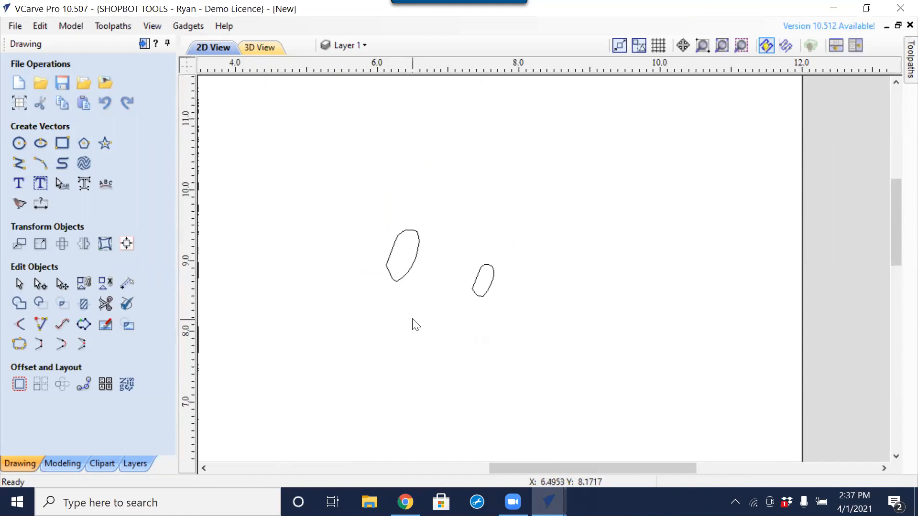
Copy the two closed pupil outlines and switch back to the Donald drawing's VCarve Pro window.
{"action": "scroll", "coordinate": [416, 325], "scroll_direction": "down", "scroll_amount": 1}
{"action": "left_click_drag", "start_coordinate": [347, 218], "coordinate": [593, 372]}
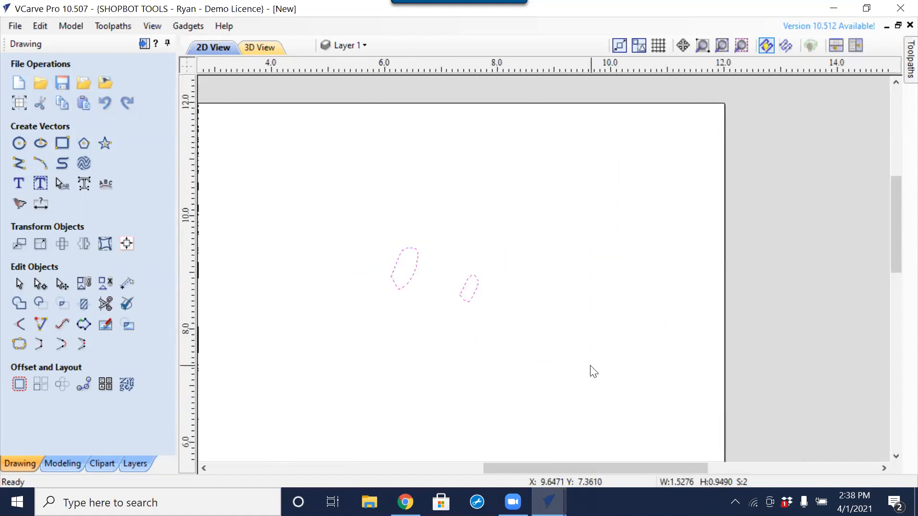
{"action": "mouse_move", "coordinate": [548, 502]}
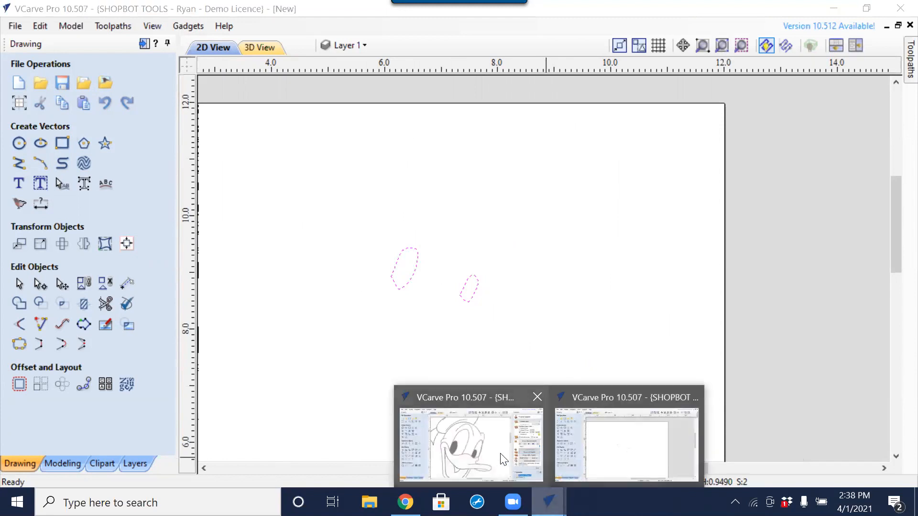
{"action": "left_click", "coordinate": [500, 455]}
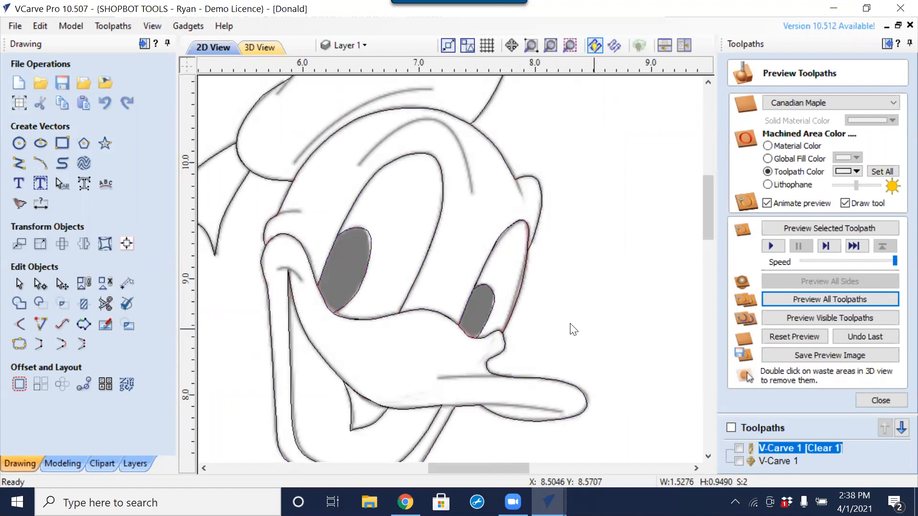
Delete the open pupil curves and paste the two closed pupil outlines in their place.
{"action": "left_click", "coordinate": [494, 298]}
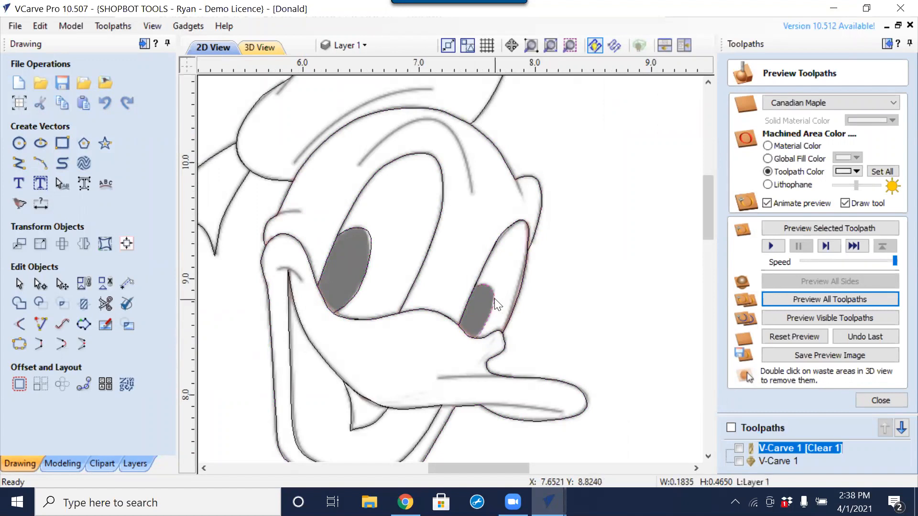
{"action": "key", "text": "Delete"}
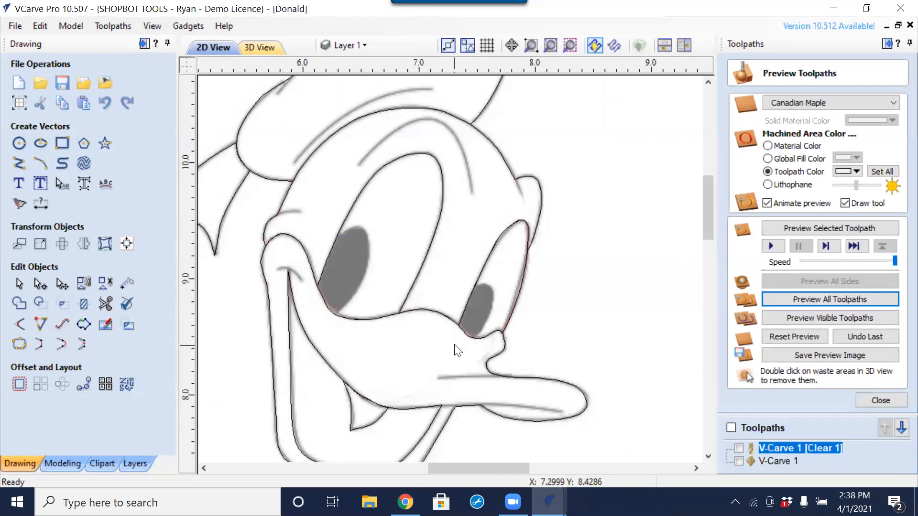
{"action": "key", "text": "ctrl+z"}
{"action": "right_click", "coordinate": [593, 305]}
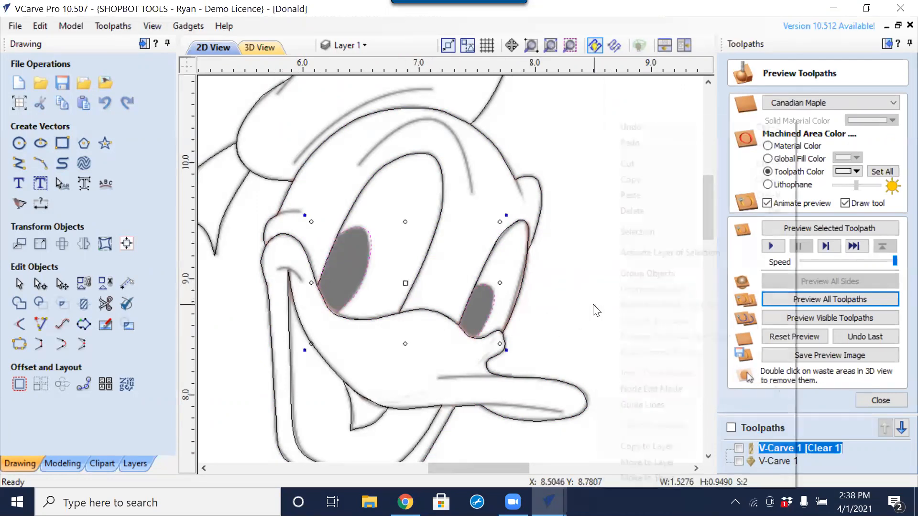
{"action": "left_click", "coordinate": [507, 230]}
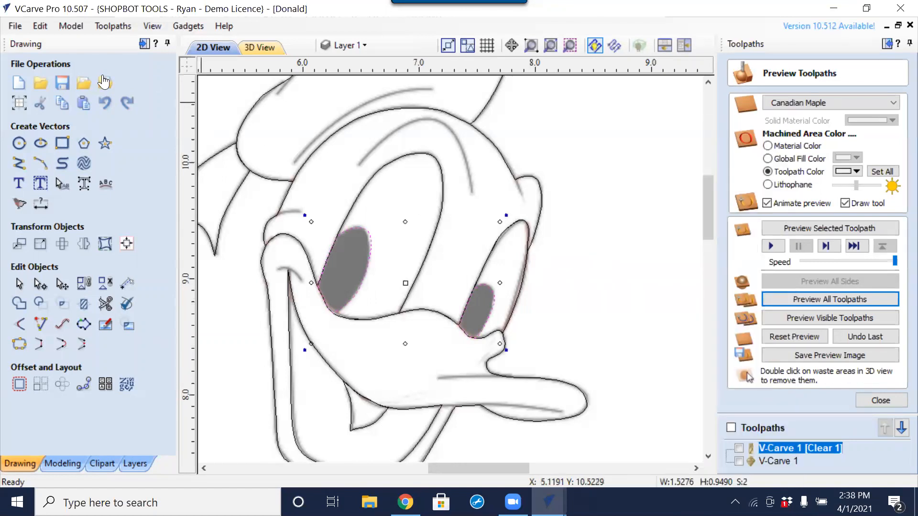
Save the Donald drawing and clear the selection of the pupils.
{"action": "left_click", "coordinate": [64, 82]}
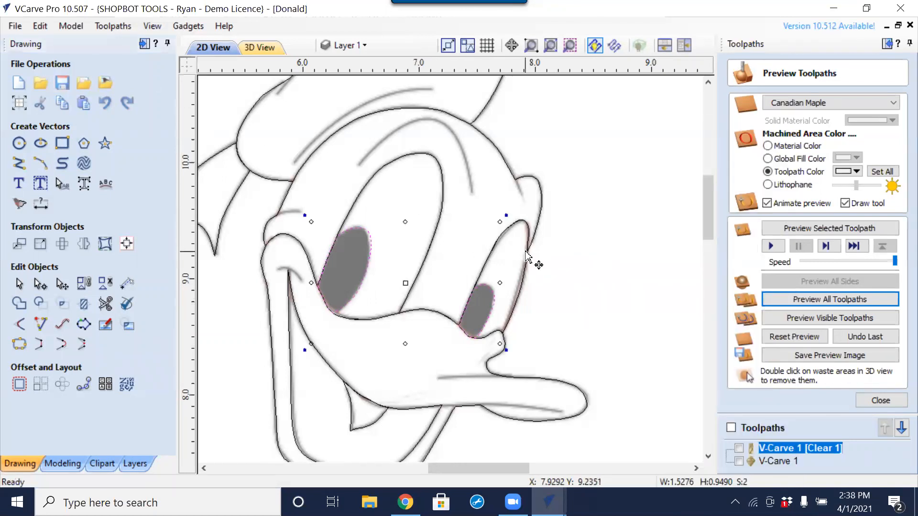
{"action": "left_click", "coordinate": [559, 242]}
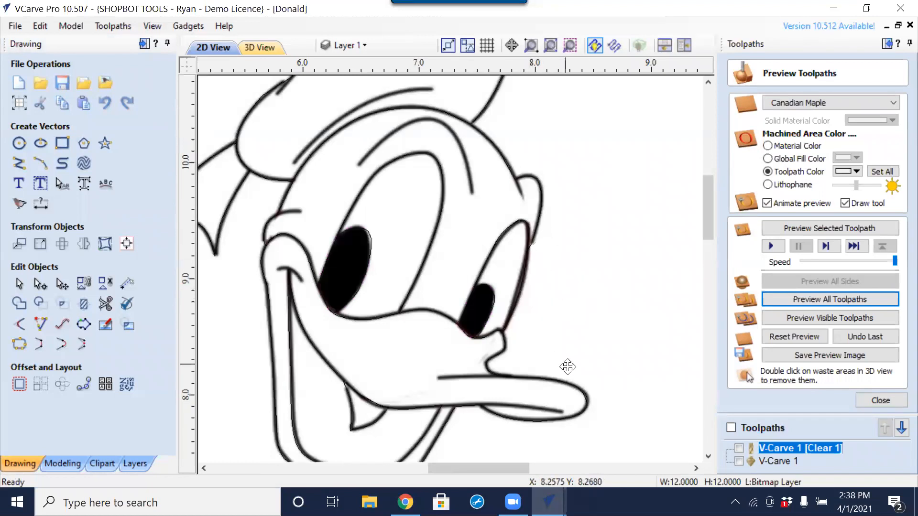
{"action": "scroll", "coordinate": [564, 358], "scroll_direction": "down", "scroll_amount": 4}
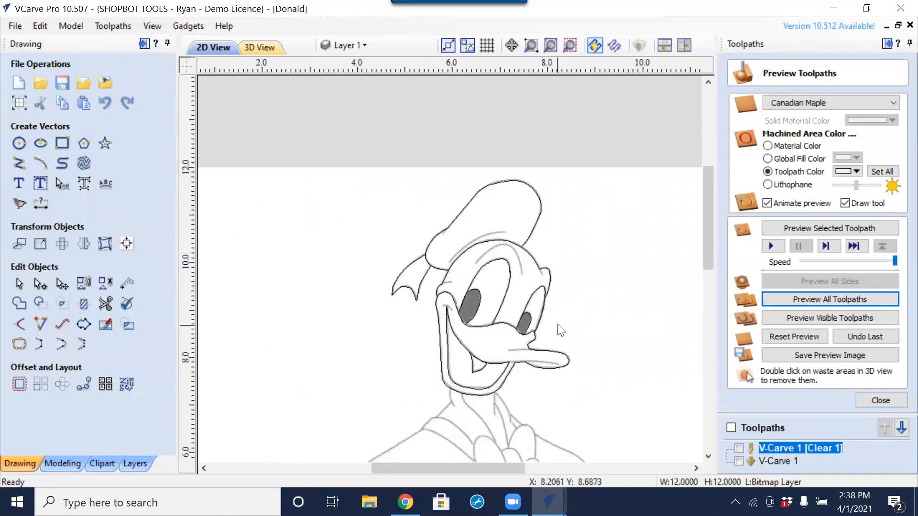
Try to trace the grey crease line on the hat just above the head with a three-point polyline.
{"action": "middle_click_drag", "start_coordinate": [588, 307], "coordinate": [519, 281]}
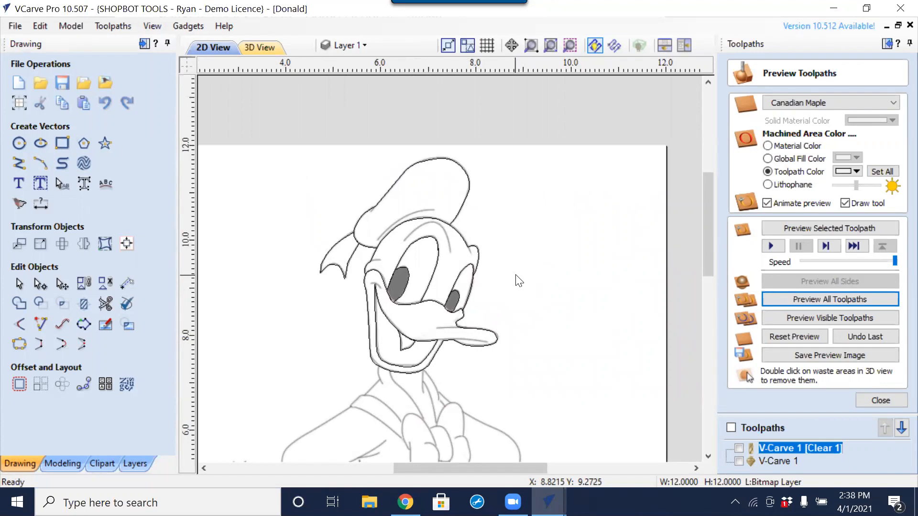
{"action": "scroll", "coordinate": [435, 238], "scroll_direction": "up", "scroll_amount": 3}
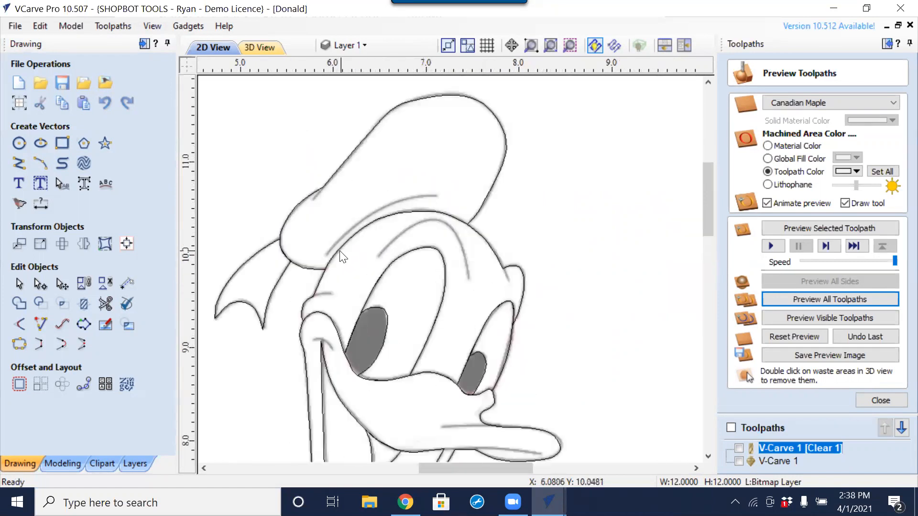
{"action": "left_click", "coordinate": [19, 163]}
{"action": "scroll", "coordinate": [330, 242], "scroll_direction": "up", "scroll_amount": 3}
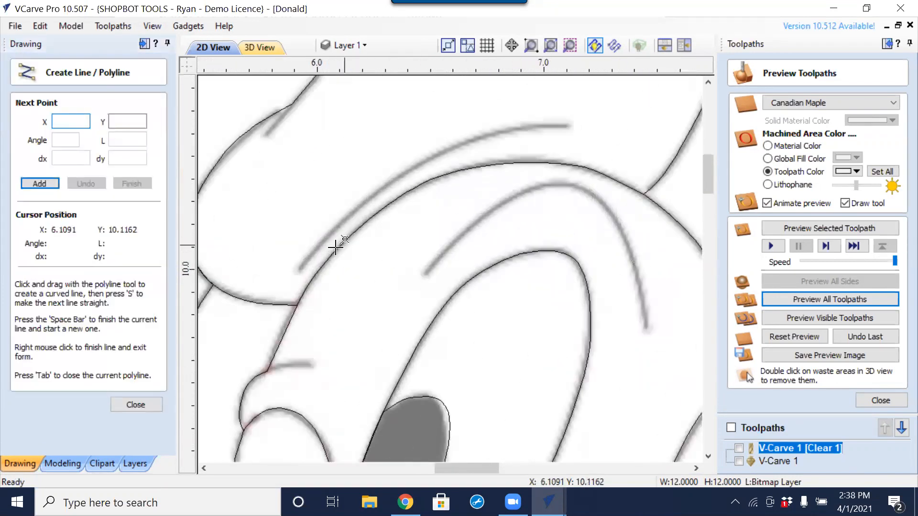
{"action": "left_click", "coordinate": [298, 270]}
{"action": "left_click", "coordinate": [434, 154]}
{"action": "left_click", "coordinate": [569, 125]}
{"action": "right_click", "coordinate": [584, 143]}
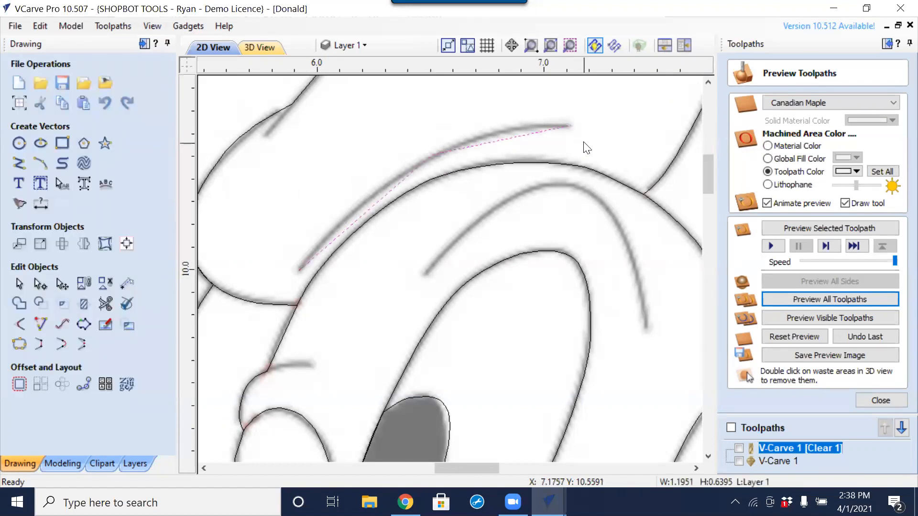
Redraw the hat crease above the head as a curved polyline about 1.02 wide and 0.64 high.
{"action": "left_click", "coordinate": [18, 163]}
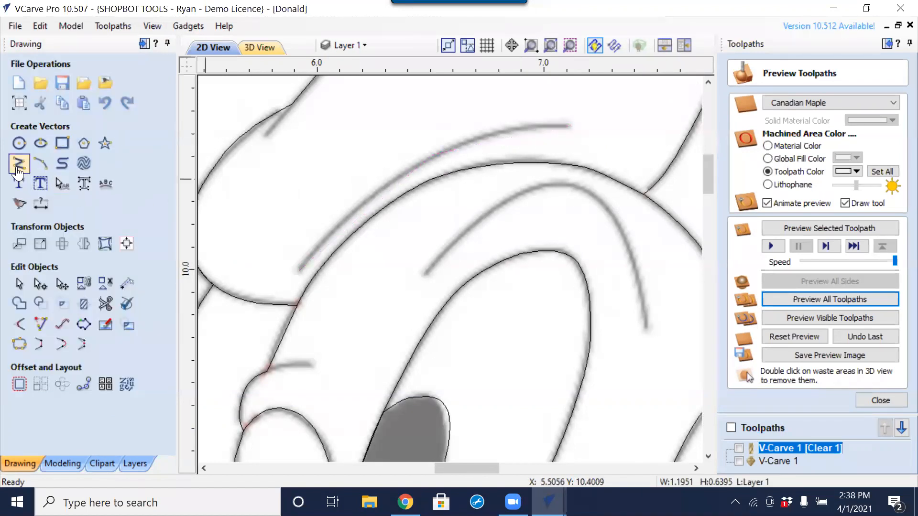
{"action": "left_click", "coordinate": [299, 270]}
{"action": "mouse_move", "coordinate": [401, 175]}
{"action": "left_mouse_down"}
{"action": "mouse_move", "coordinate": [491, 128]}
{"action": "mouse_move", "coordinate": [568, 126]}
{"action": "left_mouse_up"}
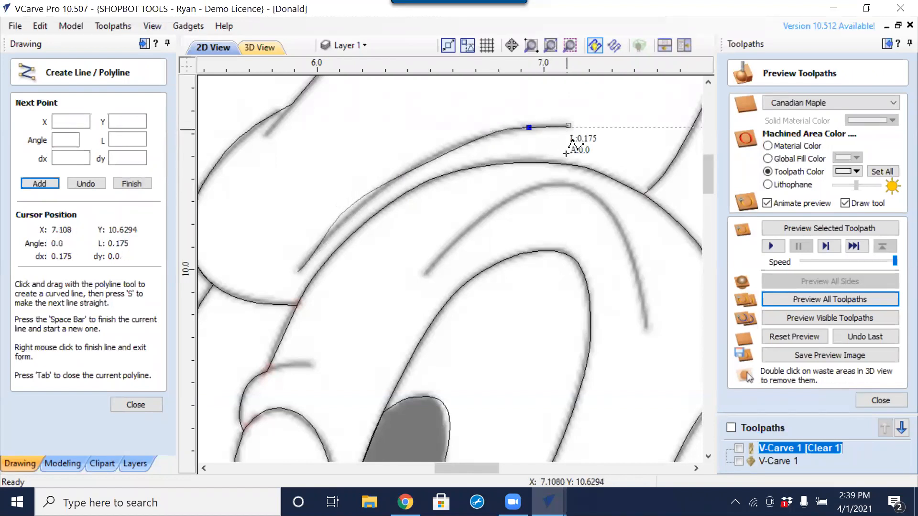
{"action": "right_click", "coordinate": [596, 154]}
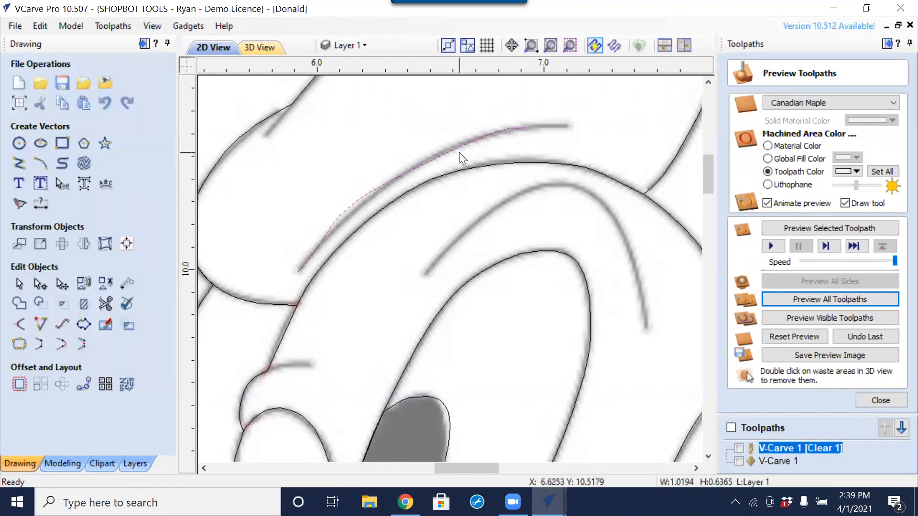
Extend the hat crease vector to about 1.18 wide and adjust its curve handles to follow the grey line.
{"action": "scroll", "coordinate": [540, 137], "scroll_direction": "up", "scroll_amount": 3}
{"action": "double_click", "coordinate": [520, 124]}
{"action": "left_click_drag", "start_coordinate": [520, 124], "coordinate": [596, 121]}
{"action": "scroll", "coordinate": [351, 174], "scroll_direction": "down", "scroll_amount": 3}
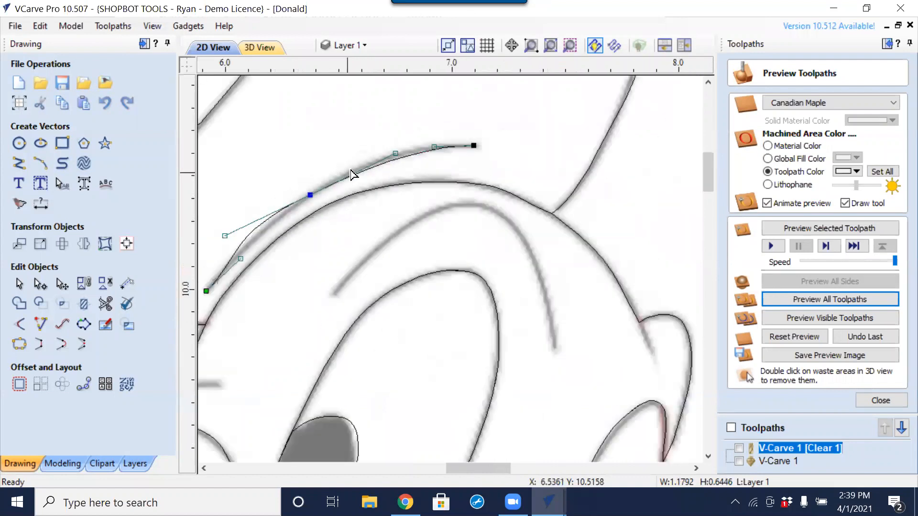
{"action": "left_click_drag", "start_coordinate": [224, 233], "coordinate": [235, 239]}
{"action": "middle_click_drag", "start_coordinate": [243, 268], "coordinate": [397, 244]}
{"action": "left_click_drag", "start_coordinate": [384, 221], "coordinate": [368, 220]}
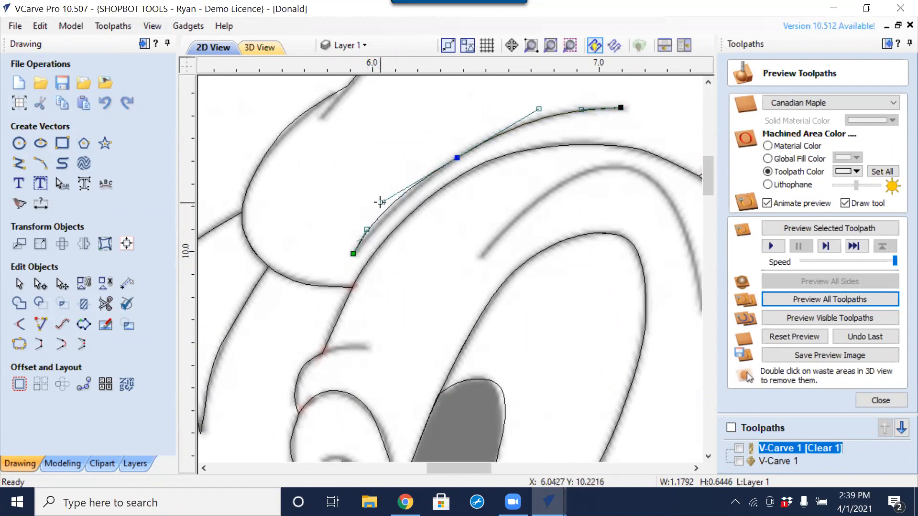
Trace the arched forehead crease above the large eye with a four-point polyline about 0.99 wide and 0.6 high.
{"action": "scroll", "coordinate": [414, 194], "scroll_direction": "down", "scroll_amount": 3}
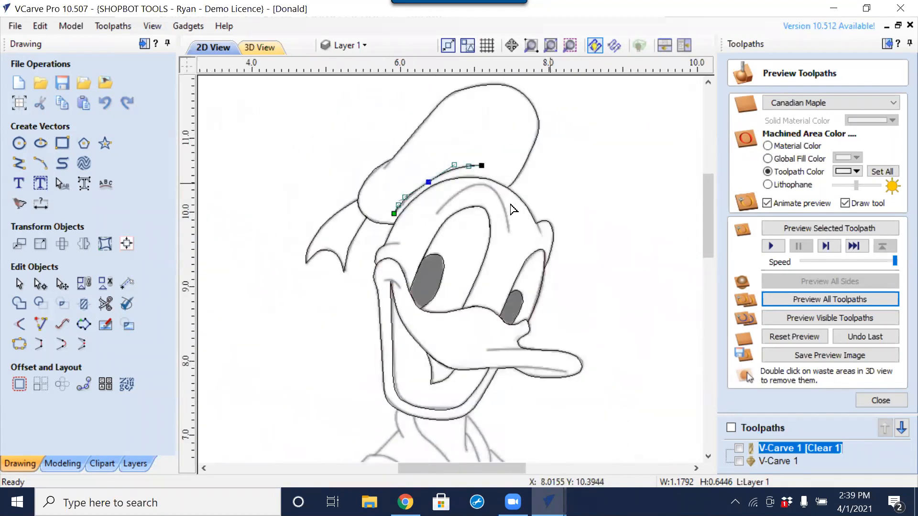
{"action": "left_click", "coordinate": [19, 163]}
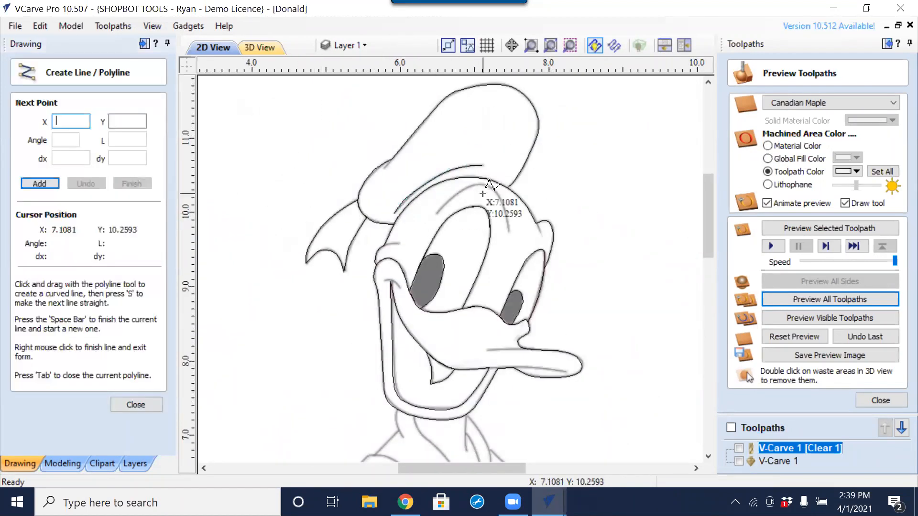
{"action": "scroll", "coordinate": [483, 194], "scroll_direction": "up", "scroll_amount": 2}
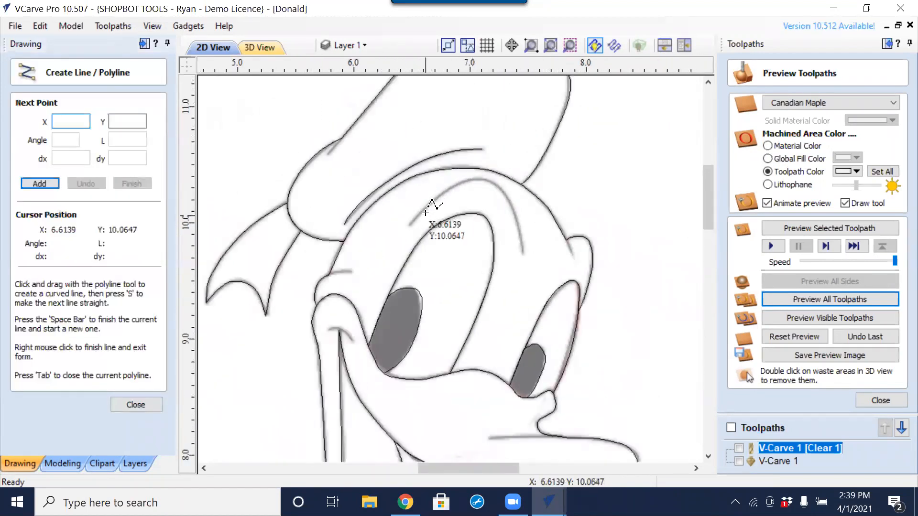
{"action": "left_click", "coordinate": [456, 181]}
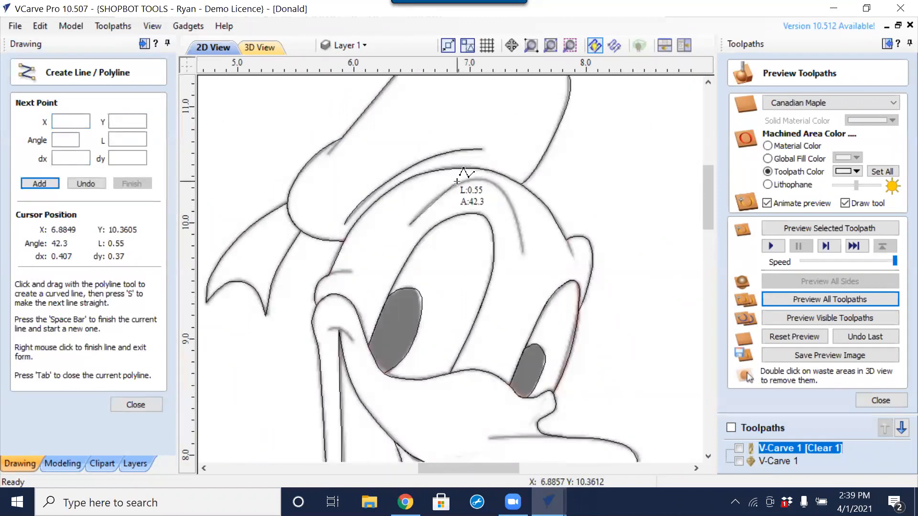
{"action": "left_click", "coordinate": [503, 192]}
{"action": "left_click", "coordinate": [524, 252]}
{"action": "right_click", "coordinate": [568, 250]}
Smooth the two inner nodes of the forehead crease and adjust a curve handle so its peak follows the bitmap.
{"action": "key", "text": "n"}
{"action": "left_click", "coordinate": [458, 182]}
{"action": "key", "text": "s"}
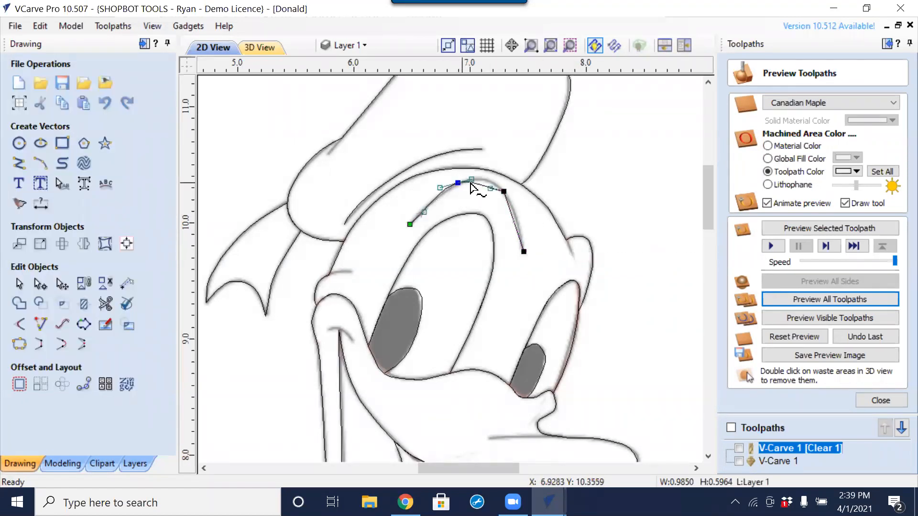
{"action": "left_click", "coordinate": [502, 191]}
{"action": "key", "text": "s"}
{"action": "scroll", "coordinate": [503, 192], "scroll_direction": "up", "scroll_amount": 3}
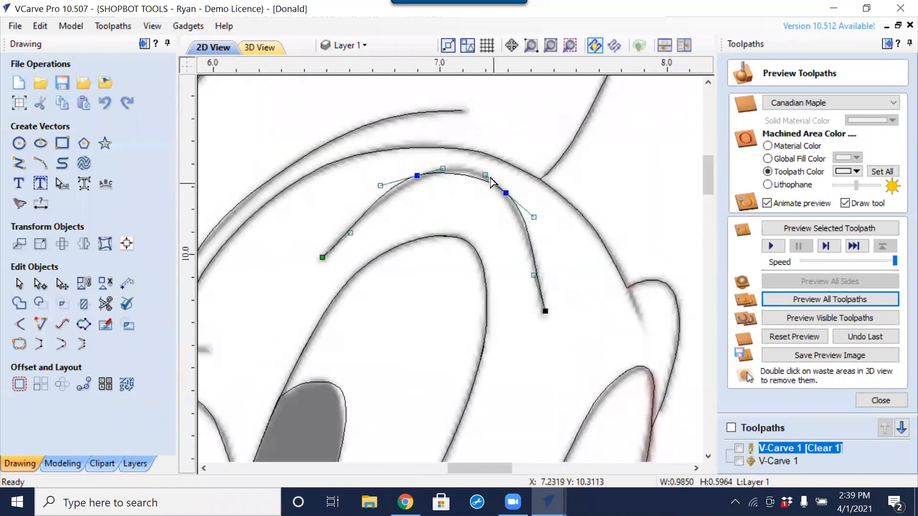
{"action": "left_click_drag", "start_coordinate": [487, 174], "coordinate": [487, 168]}
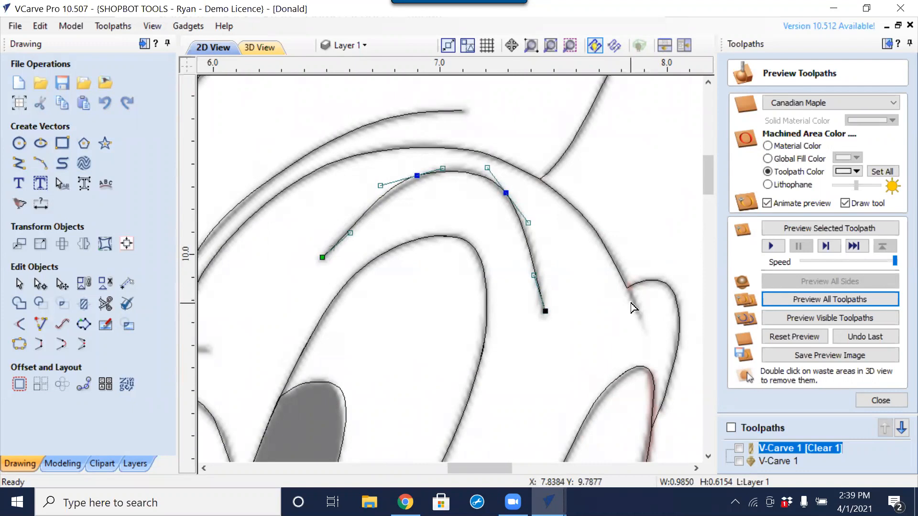
Draw a line about 0.2 long continuing the head outline past the small ear-like bump, and bend it to match the bitmap.
{"action": "left_click", "coordinate": [18, 163]}
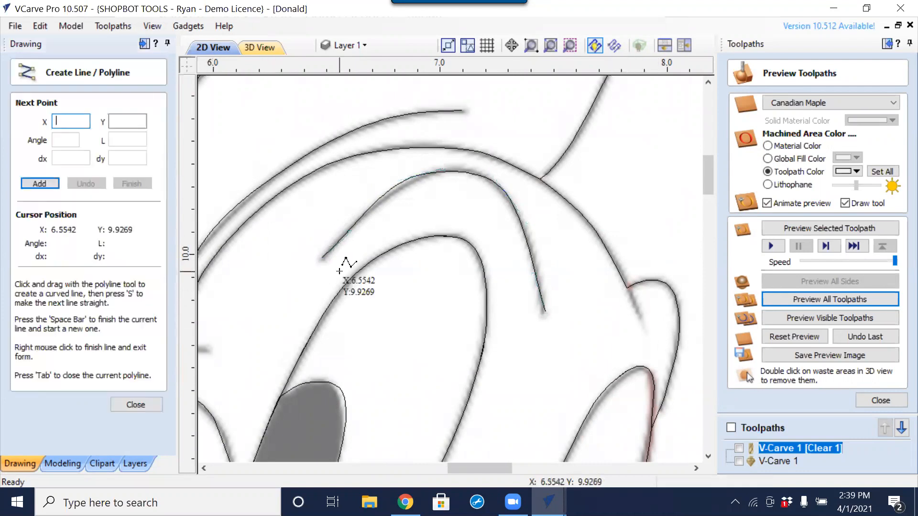
{"action": "left_click", "coordinate": [626, 288]}
{"action": "left_click", "coordinate": [643, 324]}
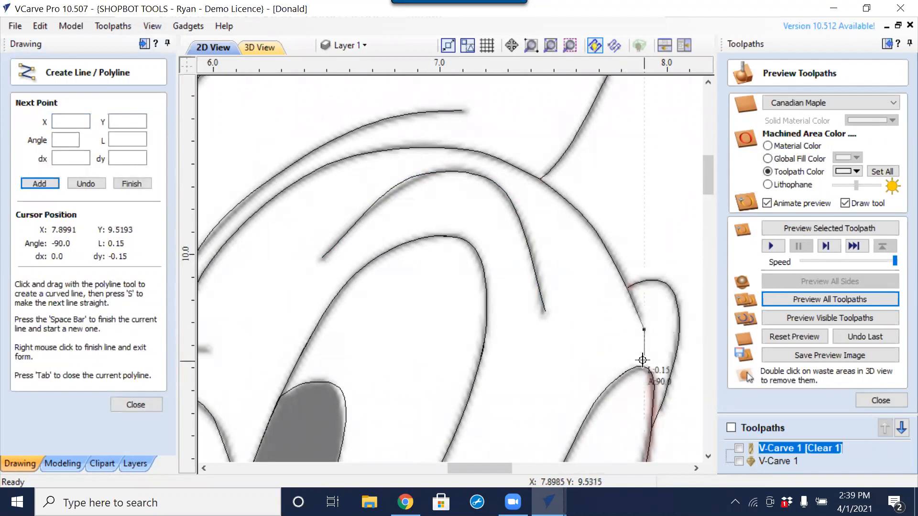
{"action": "right_click", "coordinate": [643, 361]}
{"action": "scroll", "coordinate": [641, 314], "scroll_direction": "up", "scroll_amount": 5}
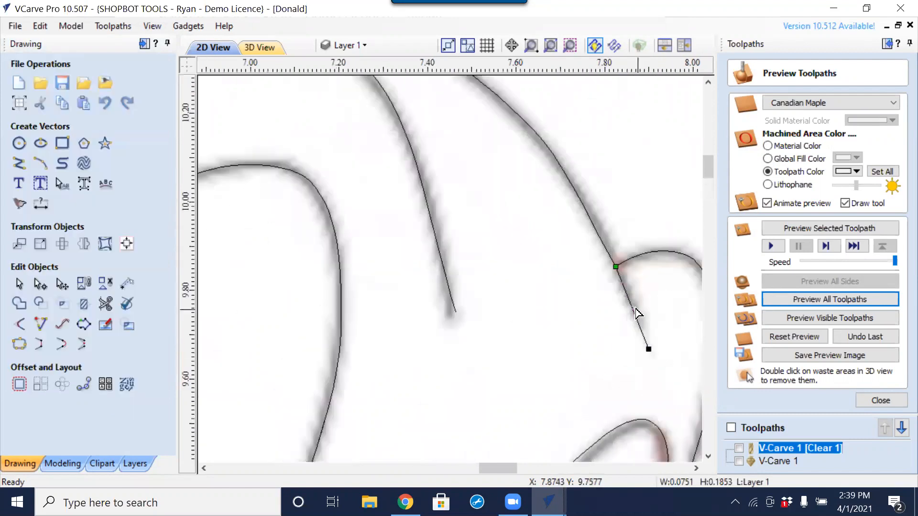
{"action": "left_click_drag", "start_coordinate": [622, 300], "coordinate": [620, 282]}
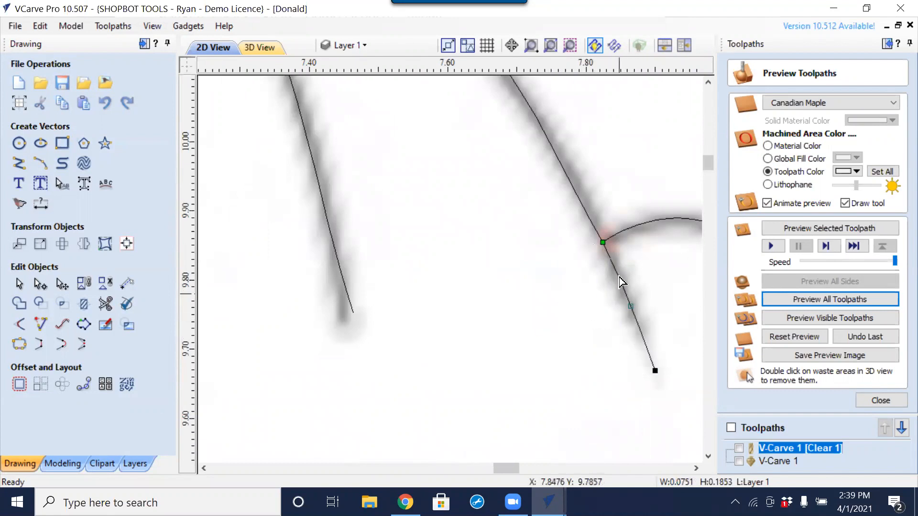
Draw a straight line about 0.2 long over the short crease where the hat's crown meets its band.
{"action": "scroll", "coordinate": [526, 322], "scroll_direction": "down", "scroll_amount": 3}
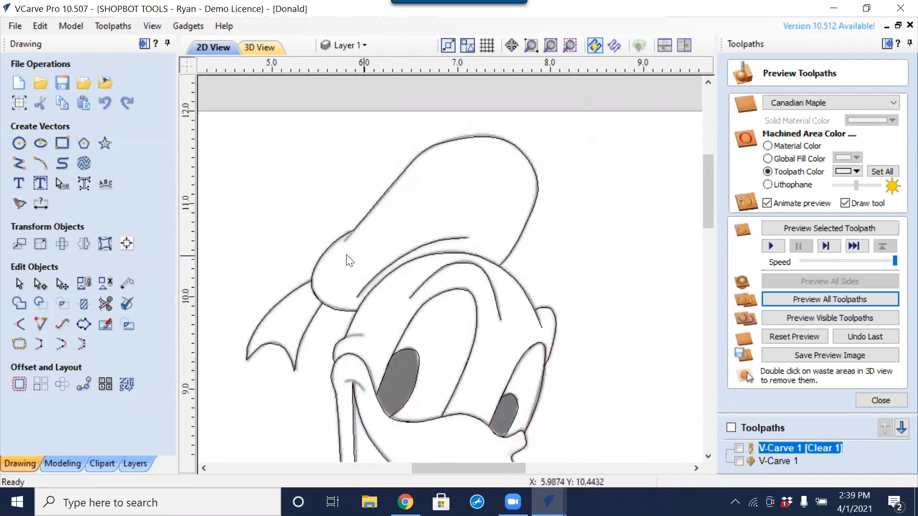
{"action": "scroll", "coordinate": [362, 239], "scroll_direction": "up", "scroll_amount": 3}
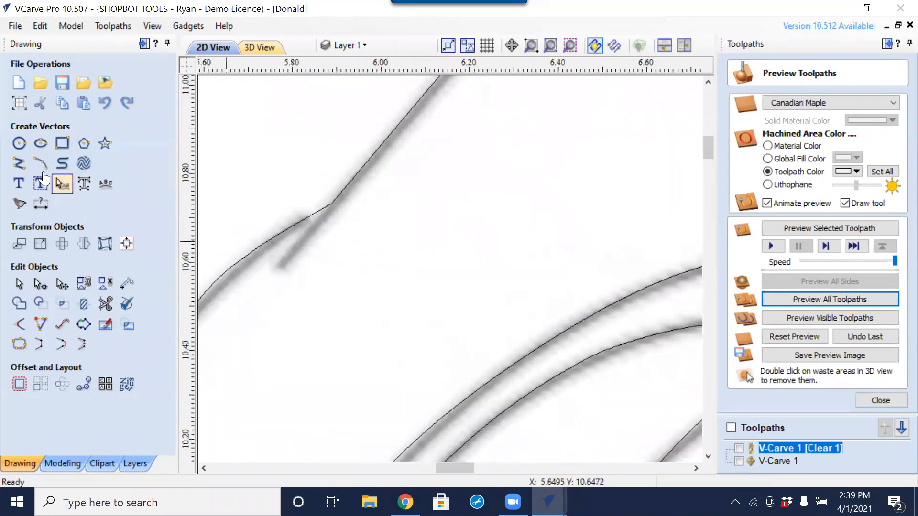
{"action": "left_click", "coordinate": [19, 164]}
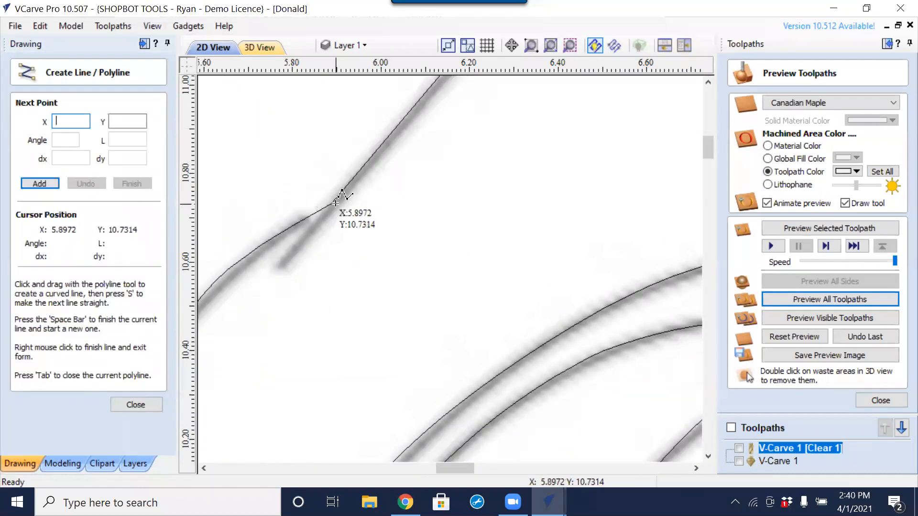
{"action": "left_click", "coordinate": [335, 203]}
{"action": "left_click", "coordinate": [275, 271]}
{"action": "right_click", "coordinate": [298, 314]}
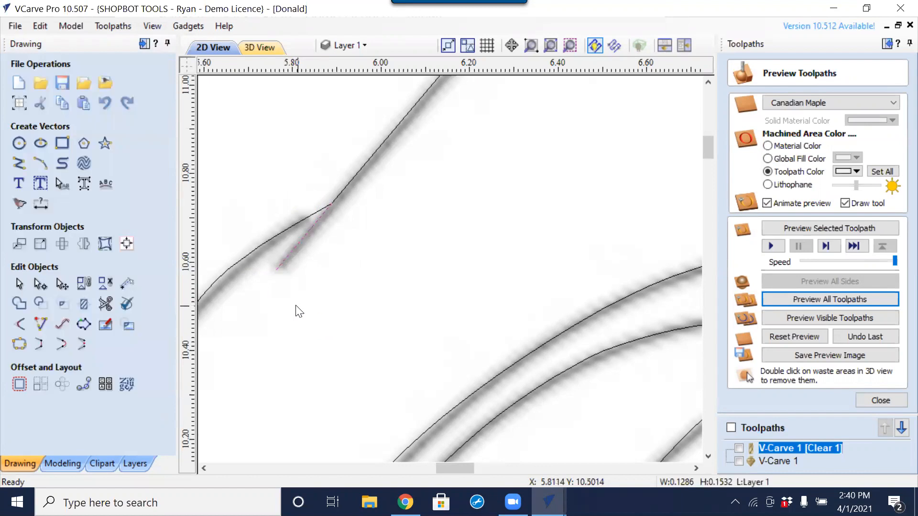
Draw a line about 0.2 wide over the short crease above the cheek and turn it into a shallow upward arc.
{"action": "scroll", "coordinate": [298, 311], "scroll_direction": "down", "scroll_amount": 4}
{"action": "scroll", "coordinate": [289, 367], "scroll_direction": "up", "scroll_amount": 4}
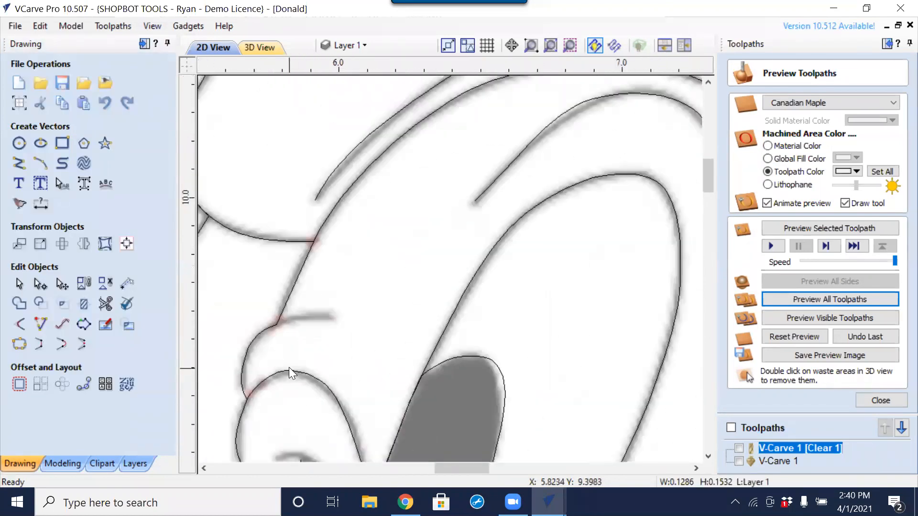
{"action": "left_click", "coordinate": [24, 164]}
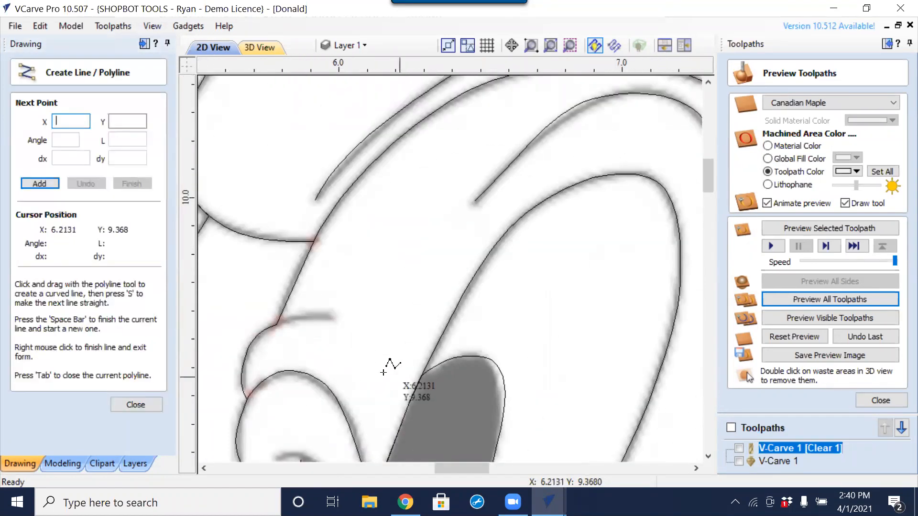
{"action": "scroll", "coordinate": [280, 325], "scroll_direction": "up", "scroll_amount": 3}
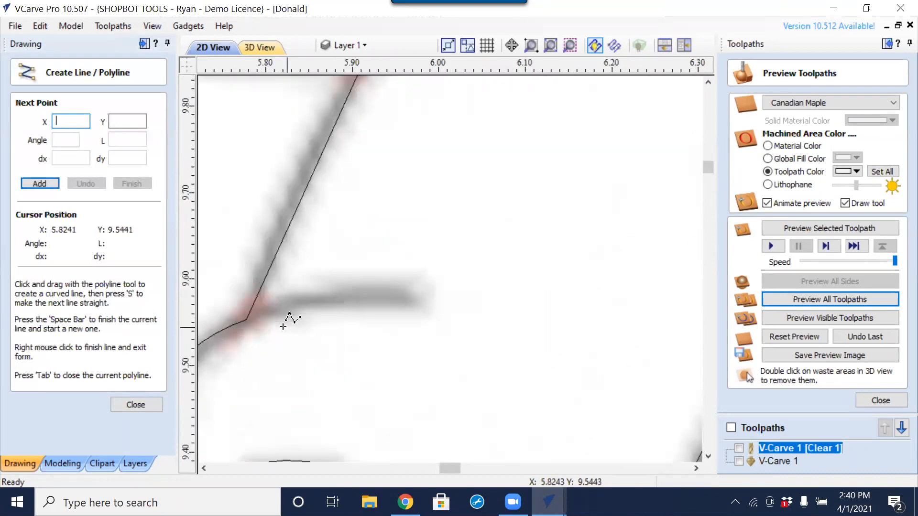
{"action": "left_click", "coordinate": [236, 319]}
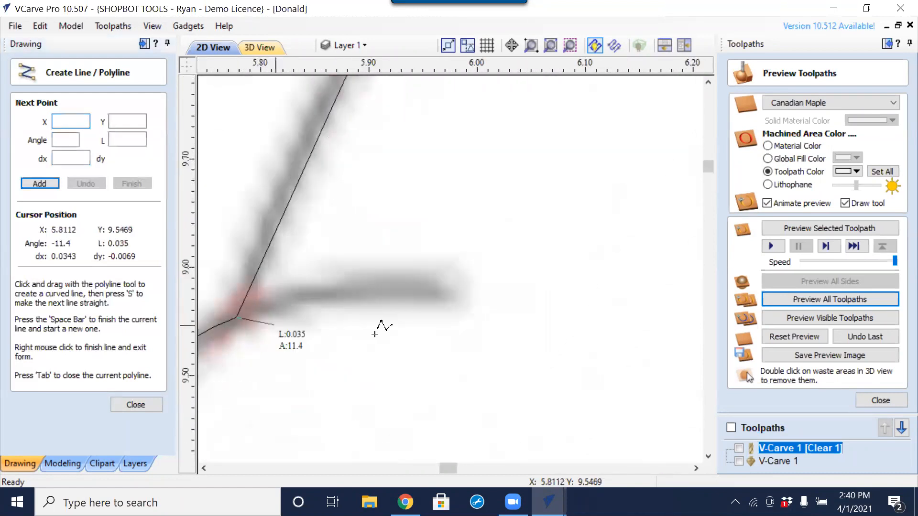
{"action": "left_click", "coordinate": [451, 304]}
{"action": "right_click", "coordinate": [452, 303]}
{"action": "key", "text": "n"}
{"action": "key", "text": "a"}
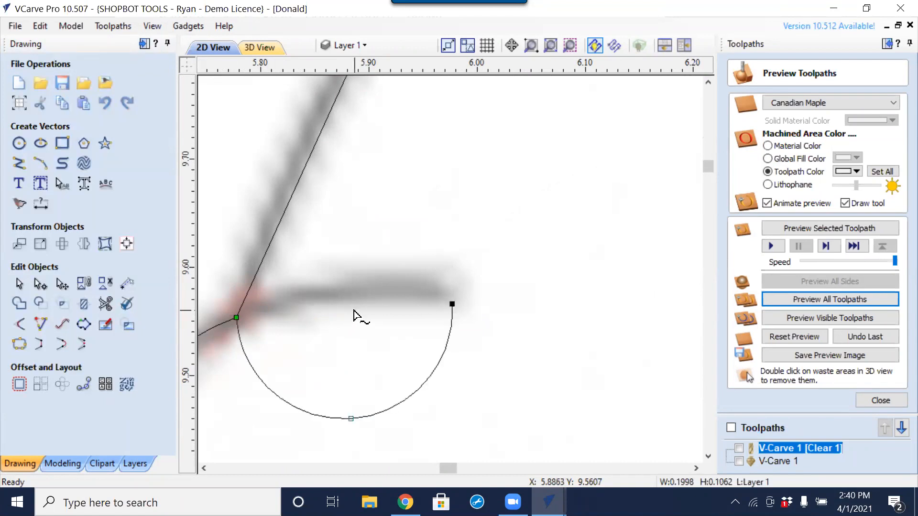
{"action": "left_click_drag", "start_coordinate": [348, 325], "coordinate": [352, 290]}
Draw a horizontal line about 1.35 long from the start of the beak's upper crease past the beak outline and bow it slightly upward.
{"action": "scroll", "coordinate": [343, 367], "scroll_direction": "down", "scroll_amount": 3}
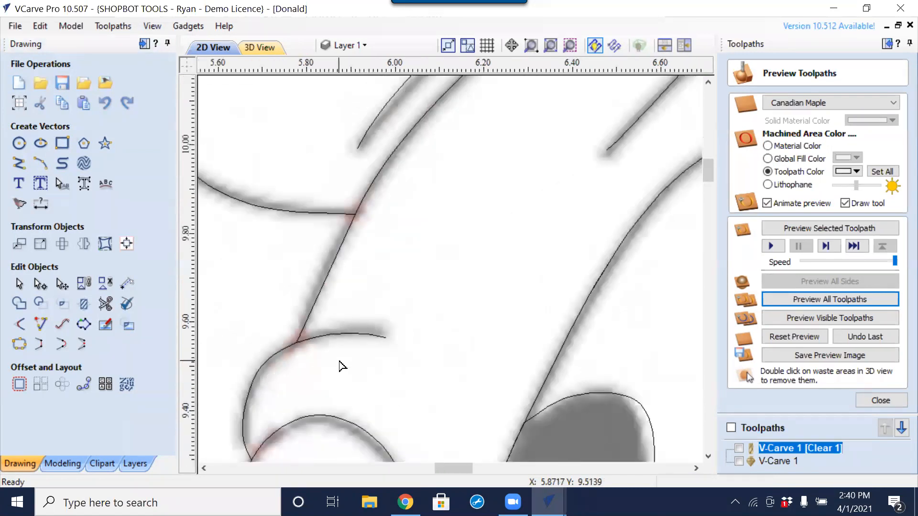
{"action": "scroll", "coordinate": [568, 372], "scroll_direction": "down", "scroll_amount": 3}
{"action": "middle_click_drag", "start_coordinate": [588, 376], "coordinate": [548, 222]}
{"action": "scroll", "coordinate": [565, 306], "scroll_direction": "down", "scroll_amount": 2}
{"action": "middle_click_drag", "start_coordinate": [569, 318], "coordinate": [524, 268]}
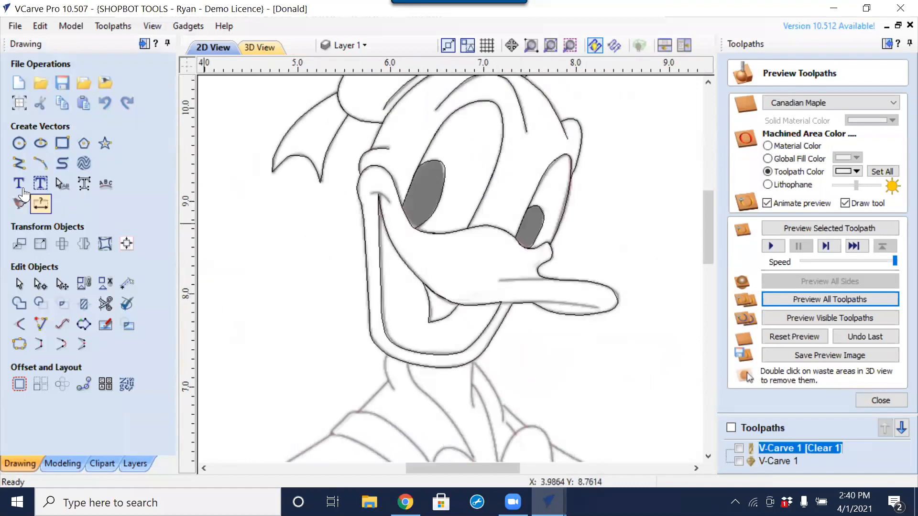
{"action": "left_click", "coordinate": [19, 163]}
{"action": "scroll", "coordinate": [463, 286], "scroll_direction": "up", "scroll_amount": 3}
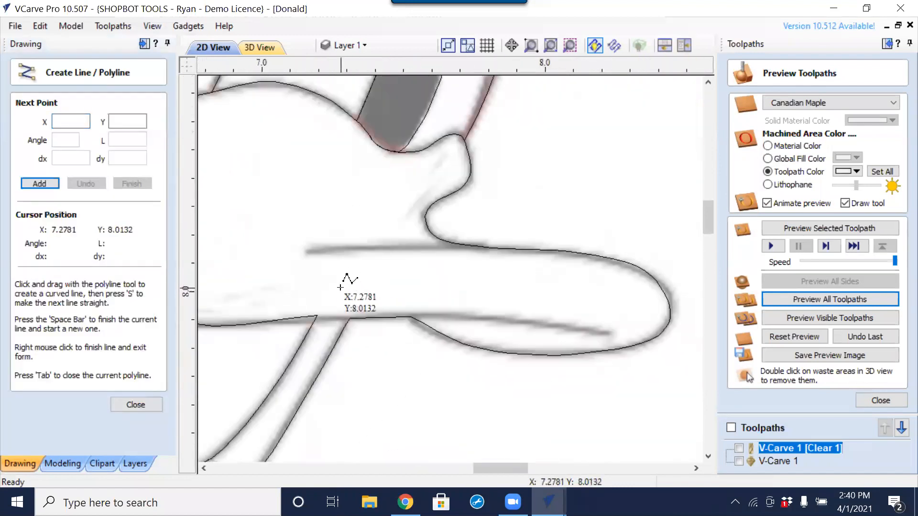
{"action": "left_click", "coordinate": [306, 252]}
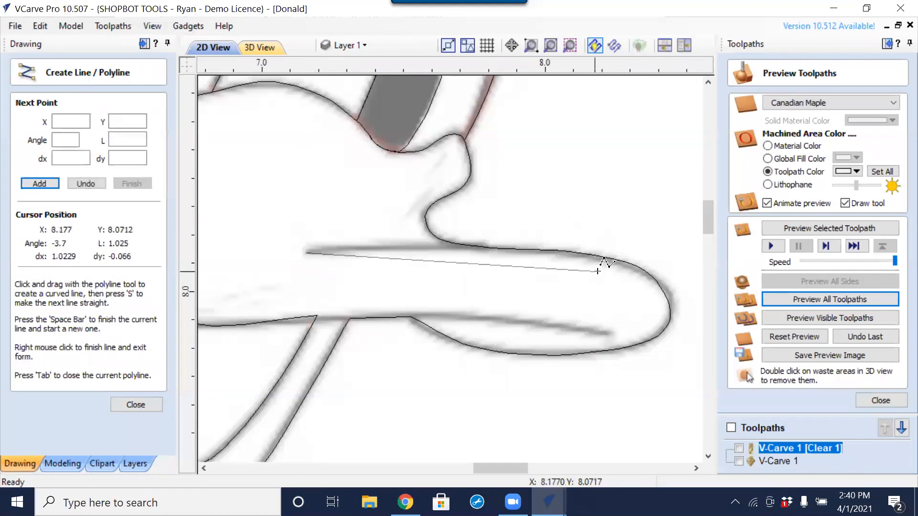
{"action": "left_click", "coordinate": [688, 250]}
{"action": "right_click", "coordinate": [662, 267]}
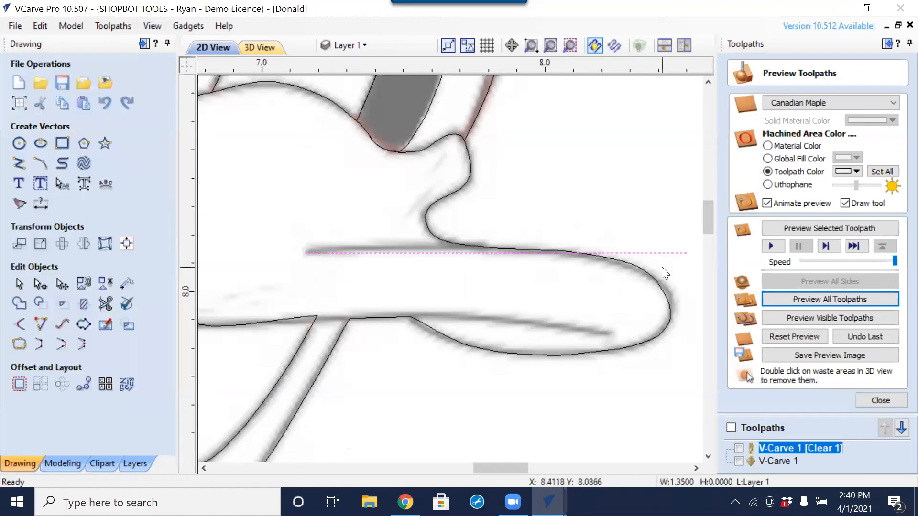
{"action": "key", "text": "n"}
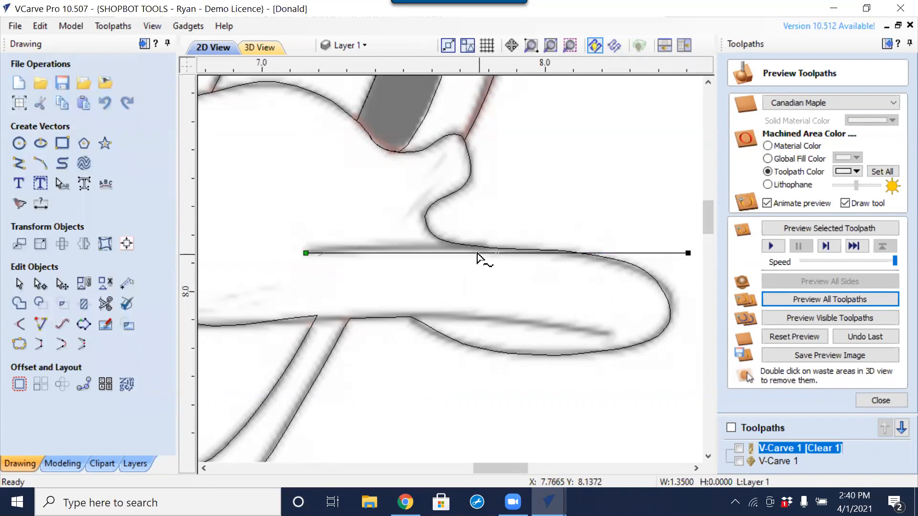
{"action": "left_click_drag", "start_coordinate": [478, 256], "coordinate": [522, 244]}
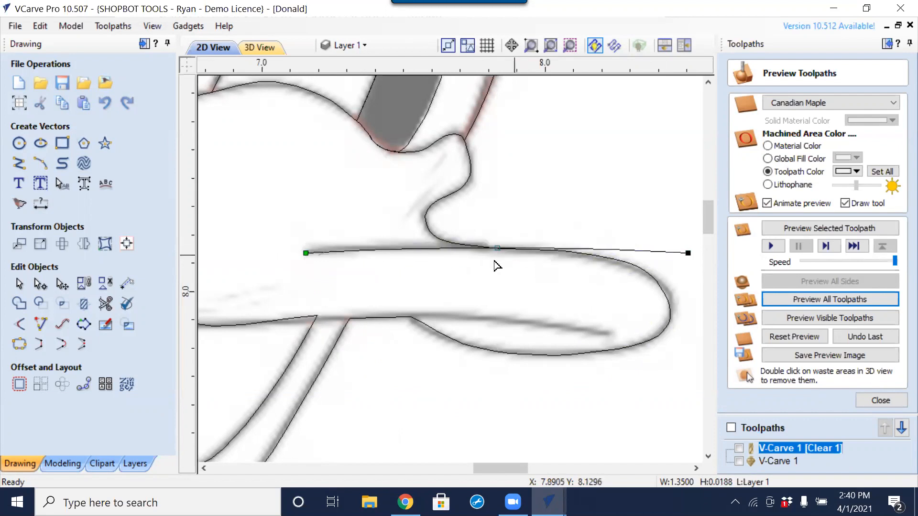
Trim off the part of the upper beak crease line that extends beyond its meeting point with the beak outline.
{"action": "left_click", "coordinate": [106, 303]}
{"action": "left_click", "coordinate": [681, 254]}
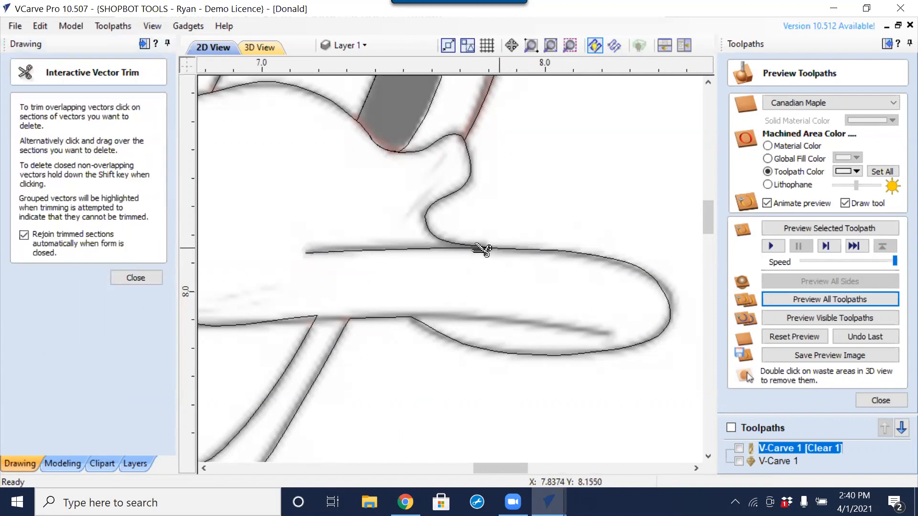
{"action": "left_click", "coordinate": [135, 278]}
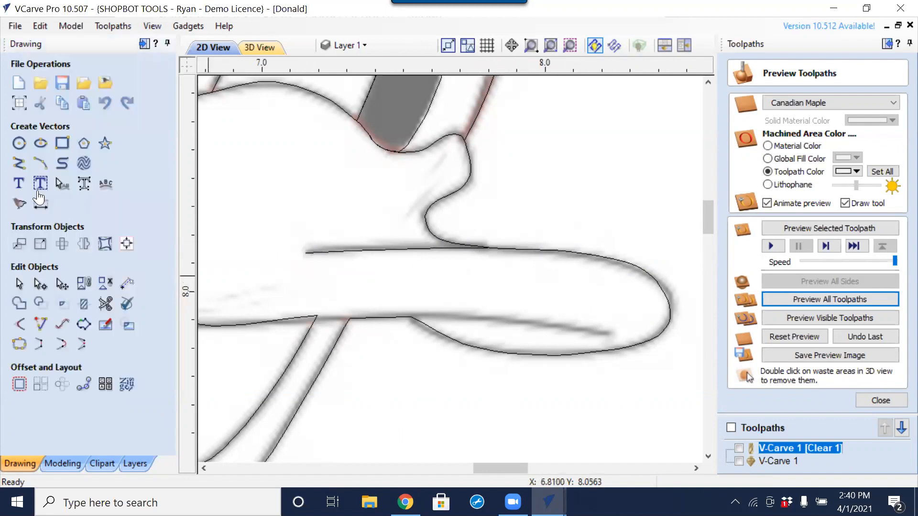
Draw a line about 0.7 long over the beak's lower crease, ending at the outline corner, and turn it into a shallow arc matching the bitmap.
{"action": "left_click", "coordinate": [18, 165]}
{"action": "scroll", "coordinate": [621, 344], "scroll_direction": "up", "scroll_amount": 2}
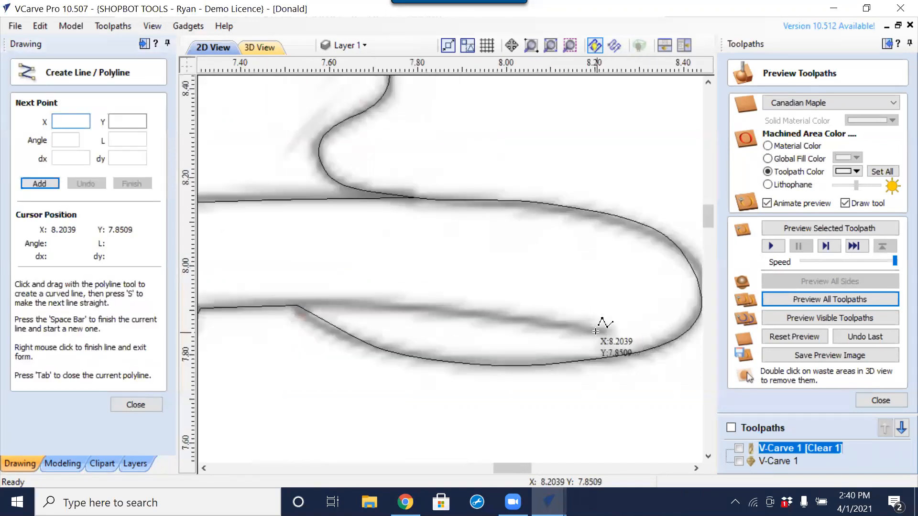
{"action": "left_click", "coordinate": [606, 330]}
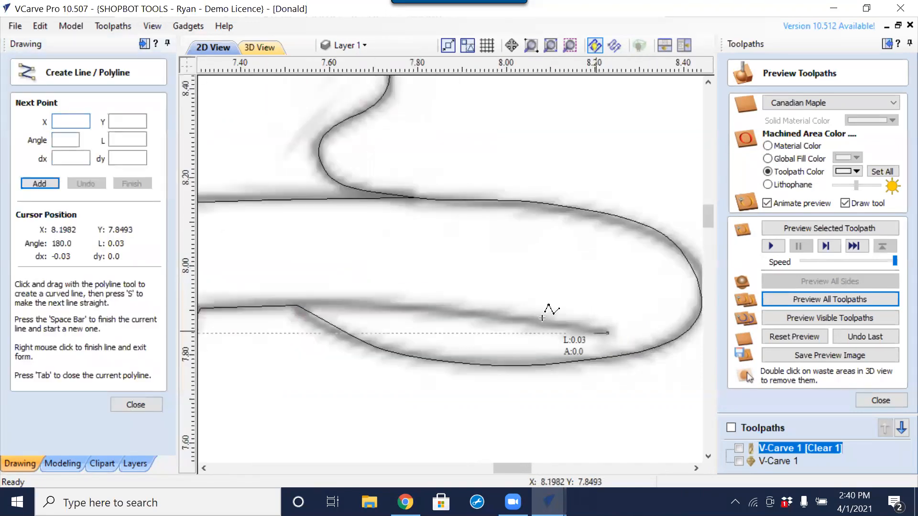
{"action": "left_click", "coordinate": [297, 305]}
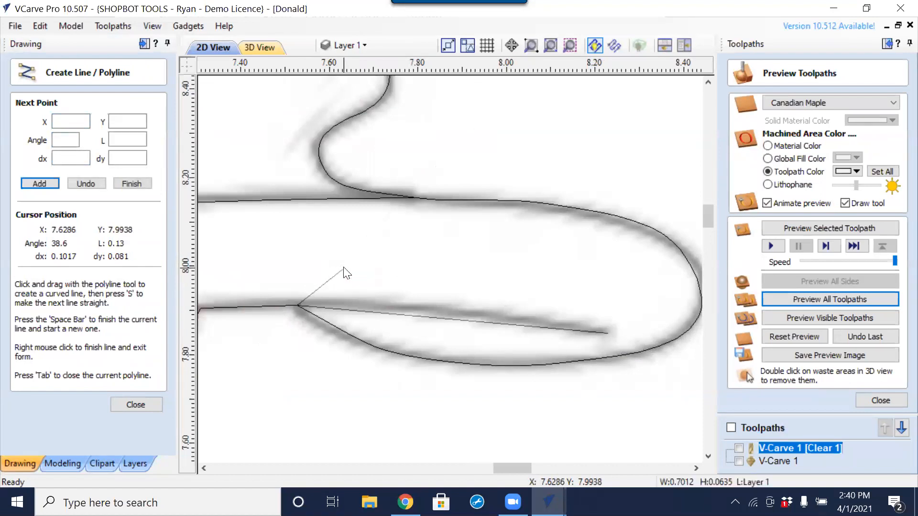
{"action": "right_click", "coordinate": [344, 268]}
{"action": "key", "text": "a"}
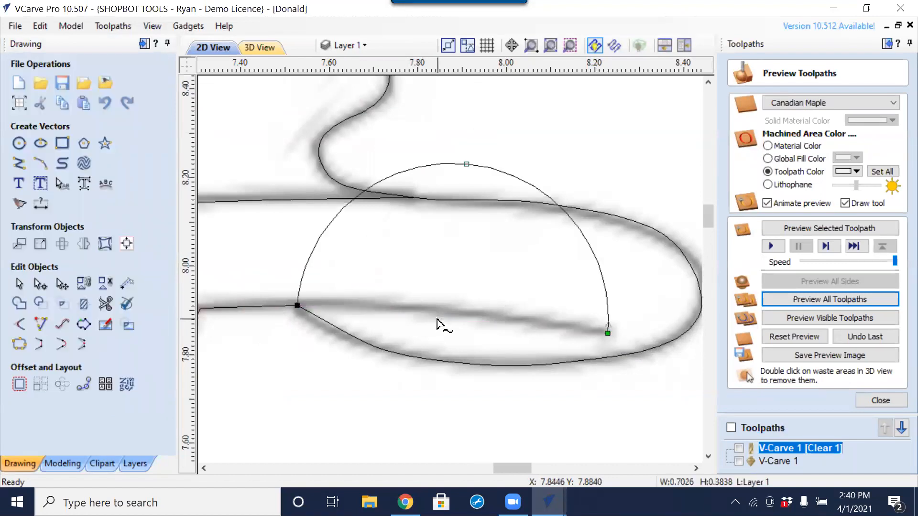
{"action": "left_click_drag", "start_coordinate": [466, 163], "coordinate": [447, 316]}
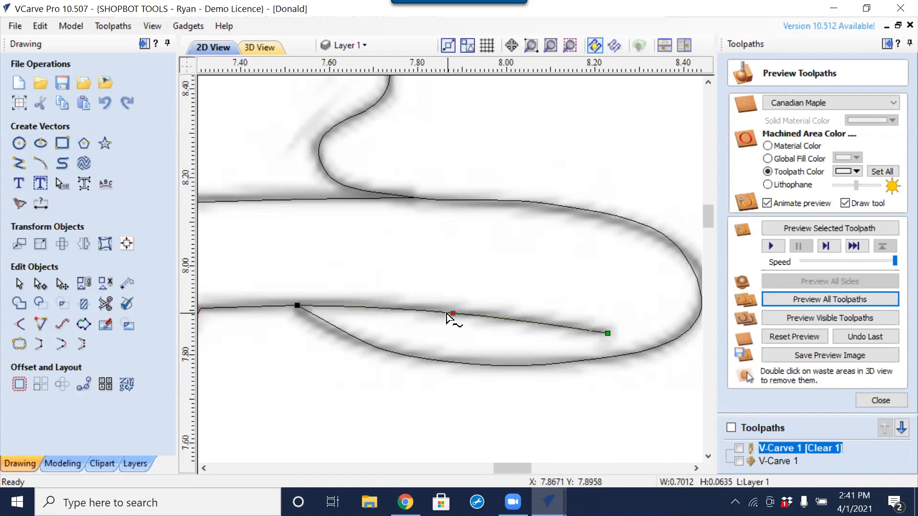
Trace the short curved crease at the upper corner of the mouth, just below the cheek.
{"action": "scroll", "coordinate": [478, 264], "scroll_direction": "down", "scroll_amount": 10}
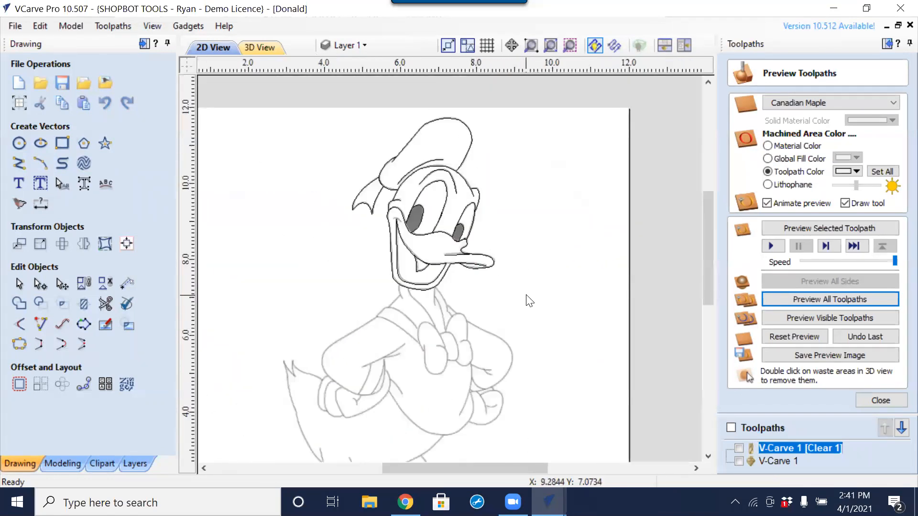
{"action": "scroll", "coordinate": [469, 179], "scroll_direction": "up", "scroll_amount": 4}
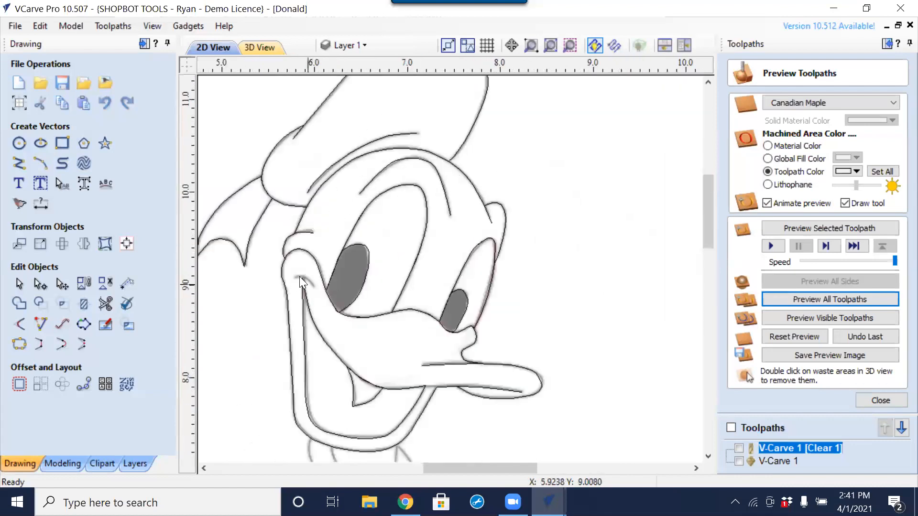
{"action": "scroll", "coordinate": [298, 288], "scroll_direction": "up", "scroll_amount": 3}
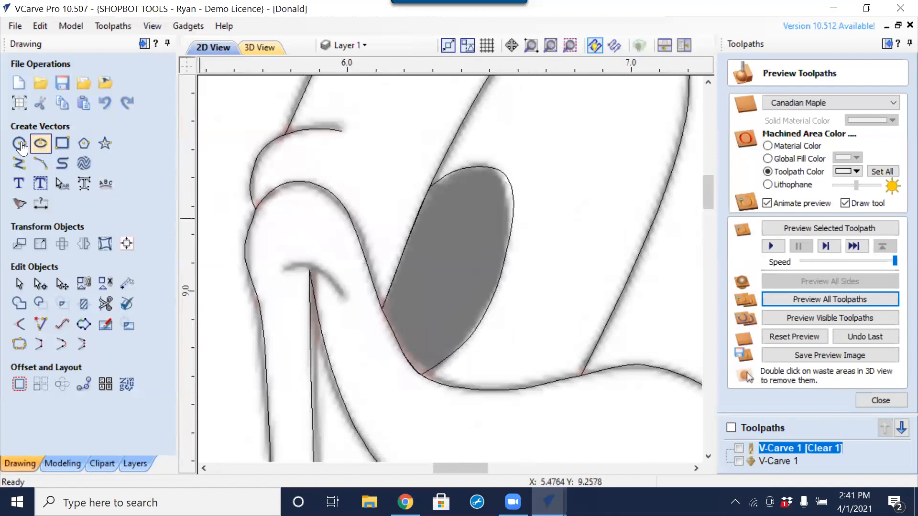
Draw a two-segment polyline about 0.21 wide and 0.10 high over the short crease at the upper corner of the mouth.
{"action": "left_click", "coordinate": [19, 163]}
{"action": "scroll", "coordinate": [330, 268], "scroll_direction": "up", "scroll_amount": 2}
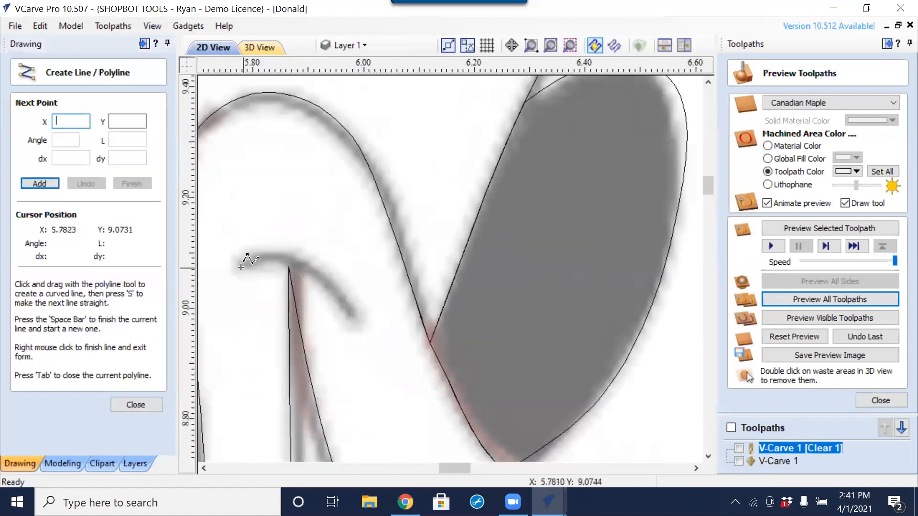
{"action": "left_click", "coordinate": [238, 266]}
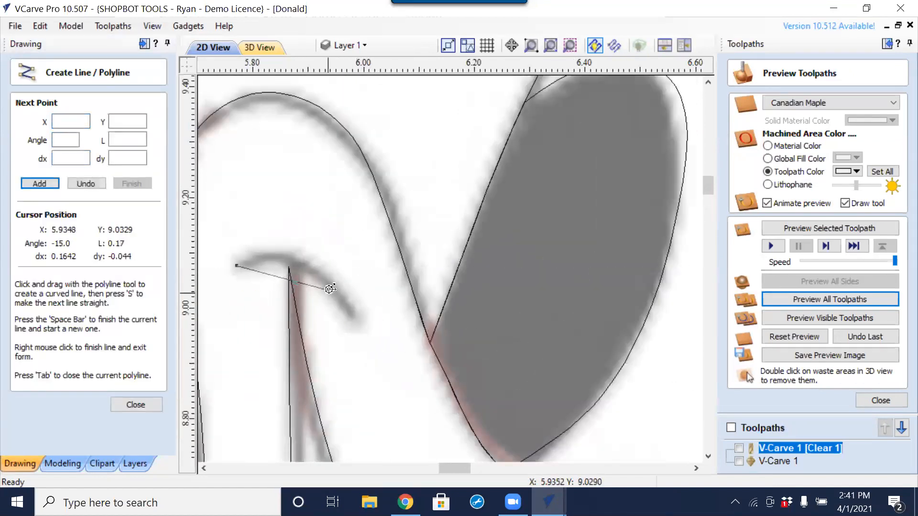
{"action": "left_click", "coordinate": [329, 280]}
{"action": "left_click", "coordinate": [352, 319]}
{"action": "right_click", "coordinate": [390, 322]}
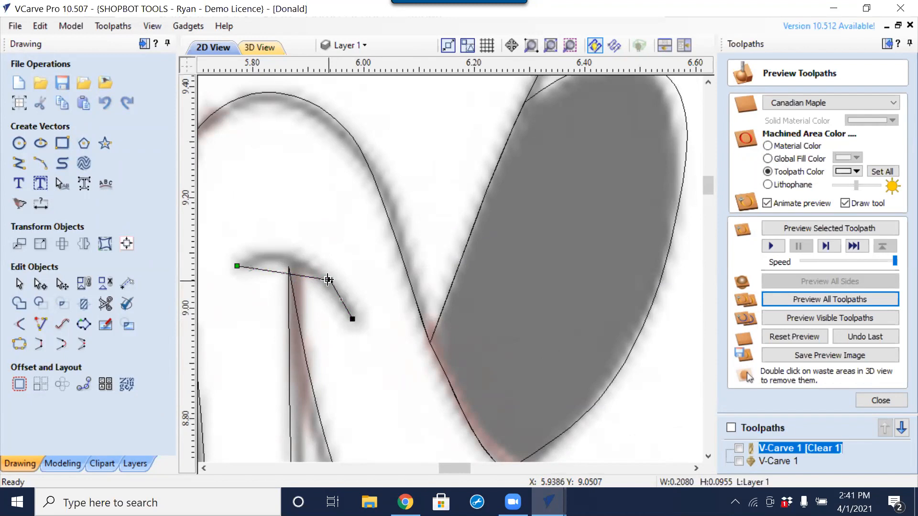
Reposition the crease polyline's start and middle nodes, smooth its middle node into curves, and adjust the curve handles to follow the traced arc.
{"action": "left_click_drag", "start_coordinate": [326, 278], "coordinate": [320, 272]}
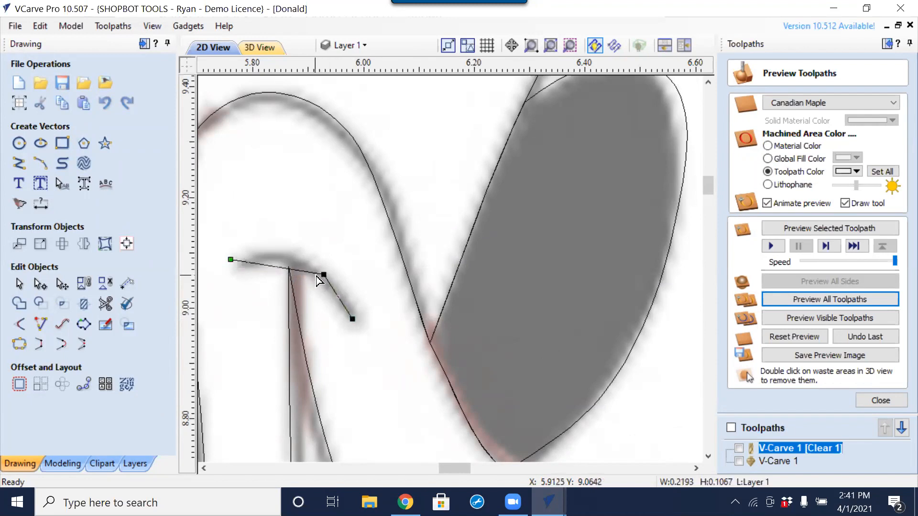
{"action": "left_click_drag", "start_coordinate": [228, 258], "coordinate": [244, 269]}
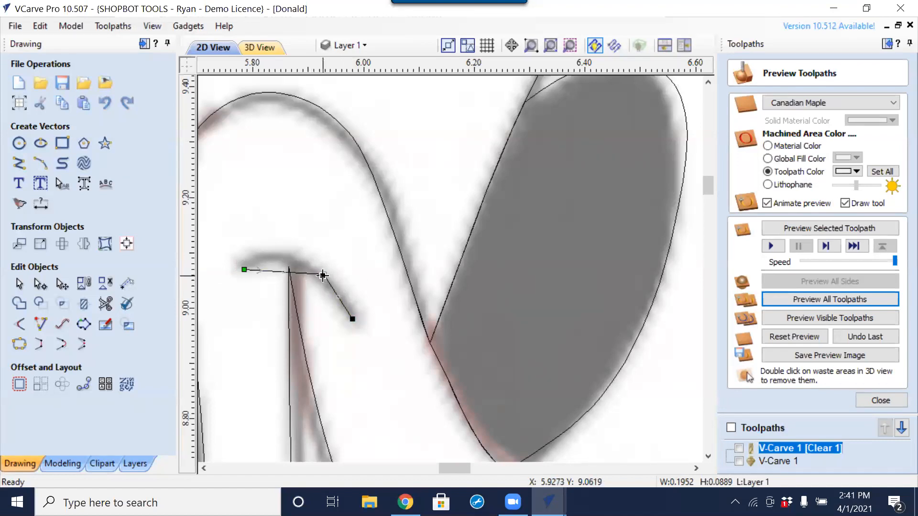
{"action": "key", "text": "s"}
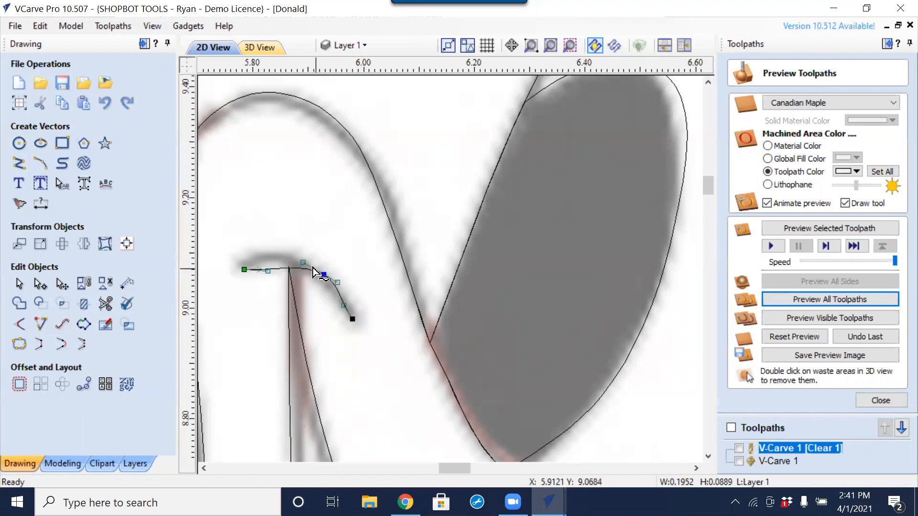
{"action": "left_click_drag", "start_coordinate": [268, 272], "coordinate": [263, 244]}
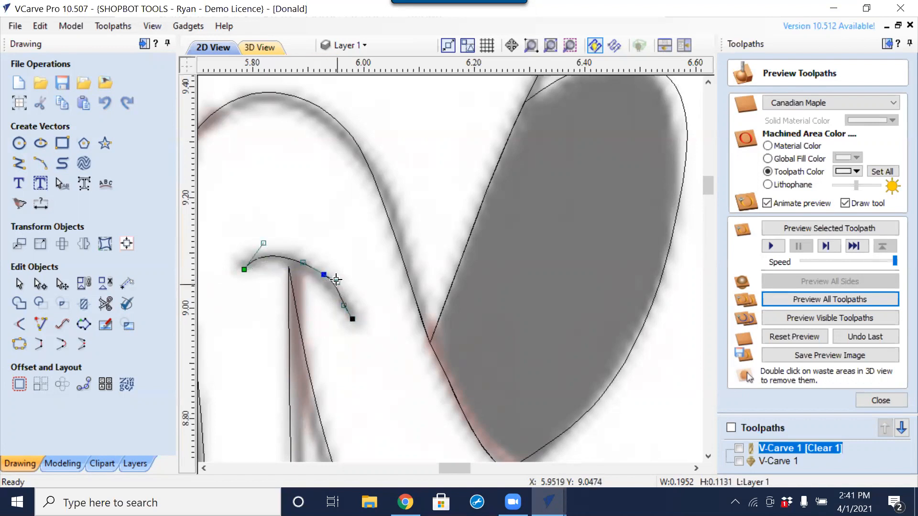
{"action": "left_click_drag", "start_coordinate": [337, 283], "coordinate": [335, 287]}
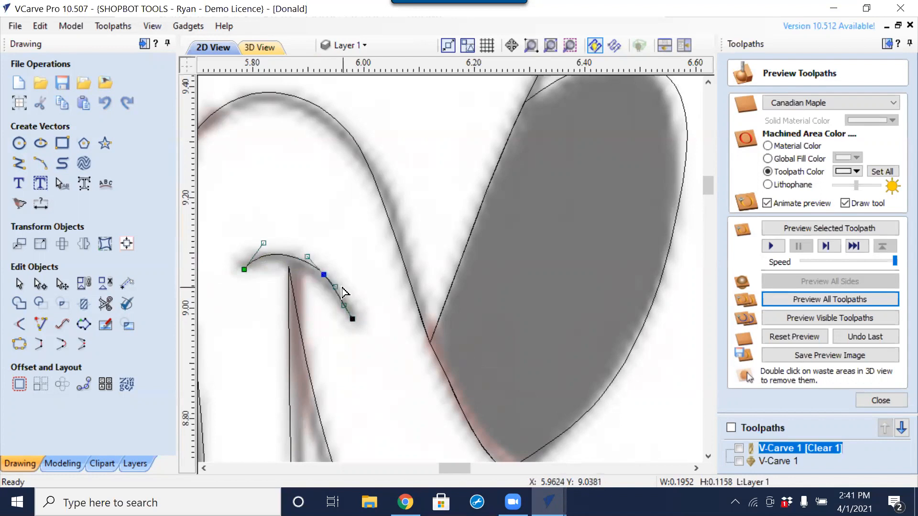
{"action": "key", "text": "Escape"}
{"action": "scroll", "coordinate": [327, 287], "scroll_direction": "down", "scroll_amount": 1}
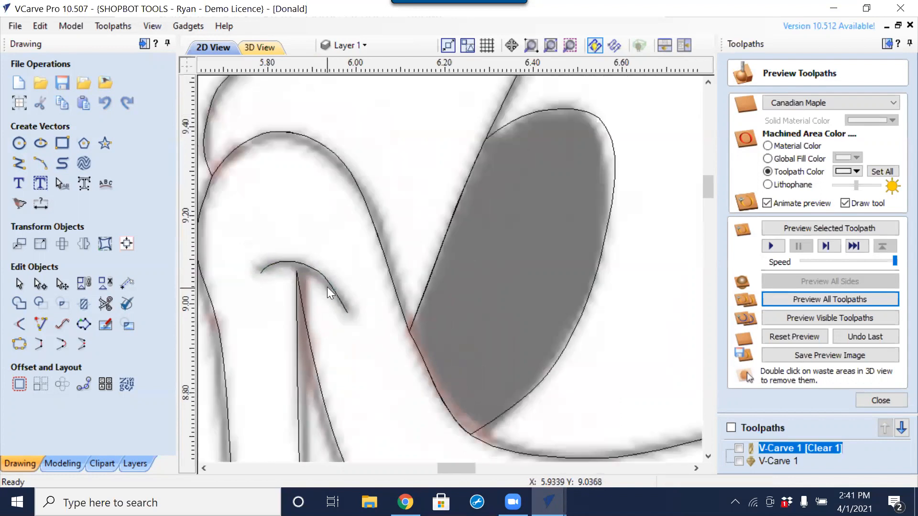
{"action": "scroll", "coordinate": [327, 287], "scroll_direction": "down", "scroll_amount": 2}
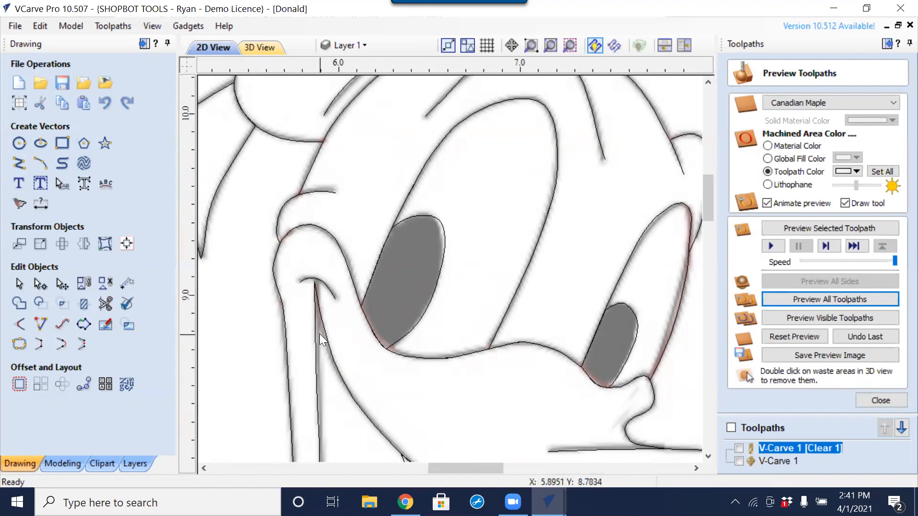
{"action": "scroll", "coordinate": [340, 403], "scroll_direction": "down", "scroll_amount": 3}
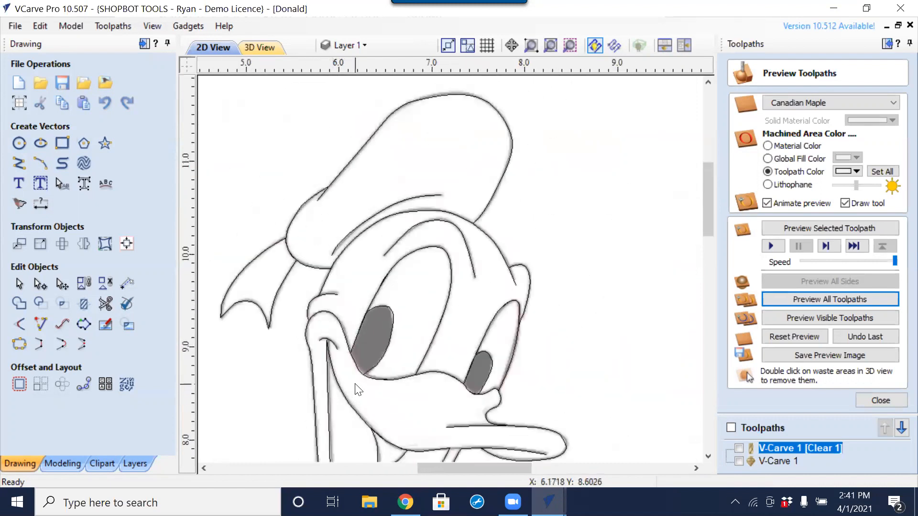
Nudge the inner mouth outline's corner node slightly down and left so it meets the underside of the beak.
{"action": "middle_click_drag", "start_coordinate": [350, 388], "coordinate": [345, 278]}
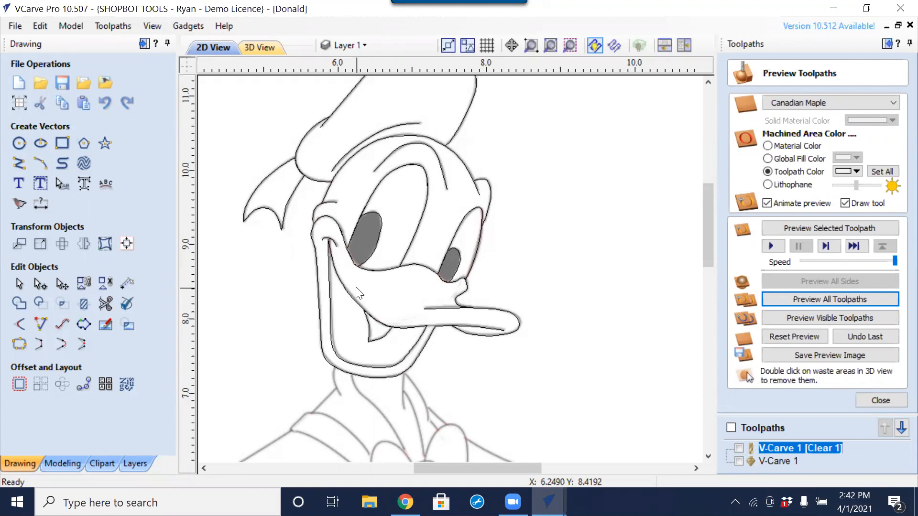
{"action": "scroll", "coordinate": [425, 325], "scroll_direction": "up", "scroll_amount": 5}
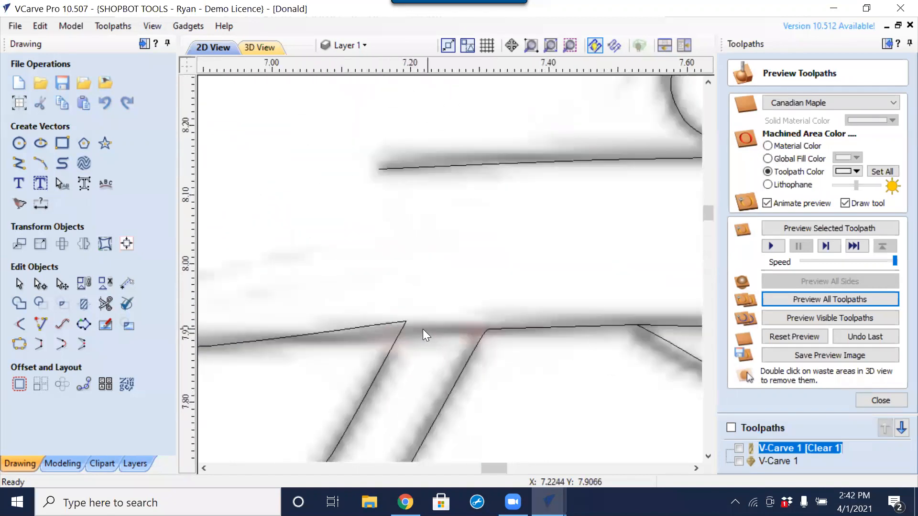
{"action": "scroll", "coordinate": [452, 330], "scroll_direction": "down", "scroll_amount": 4}
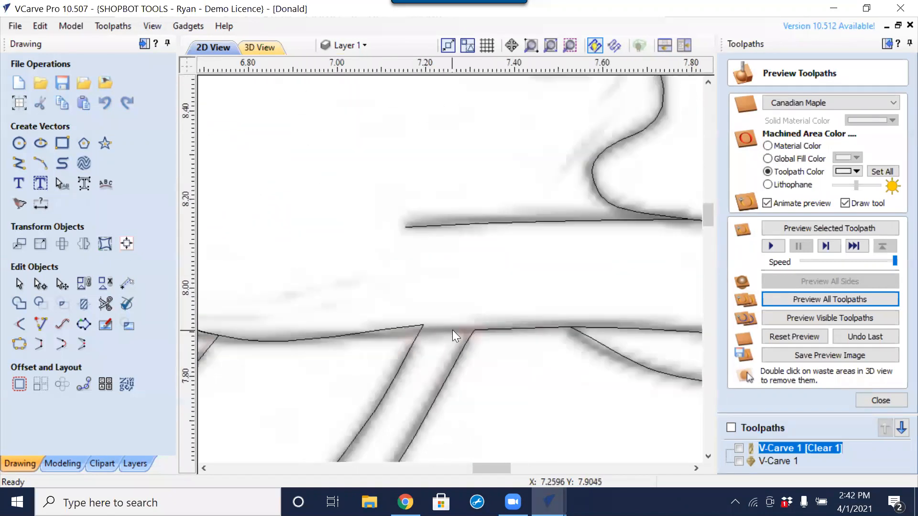
{"action": "left_click", "coordinate": [446, 333]}
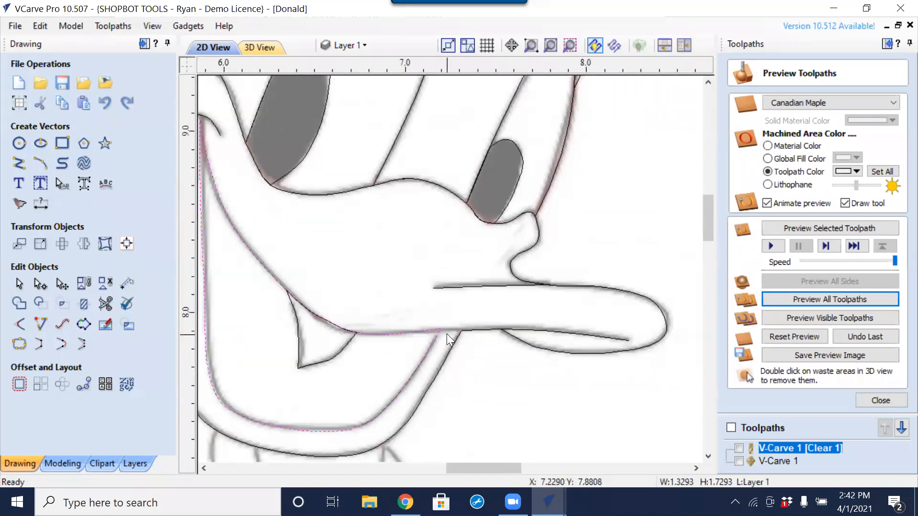
{"action": "scroll", "coordinate": [446, 333], "scroll_direction": "down", "scroll_amount": 2}
{"action": "scroll", "coordinate": [434, 337], "scroll_direction": "up", "scroll_amount": 5}
{"action": "scroll", "coordinate": [284, 323], "scroll_direction": "down", "scroll_amount": 1}
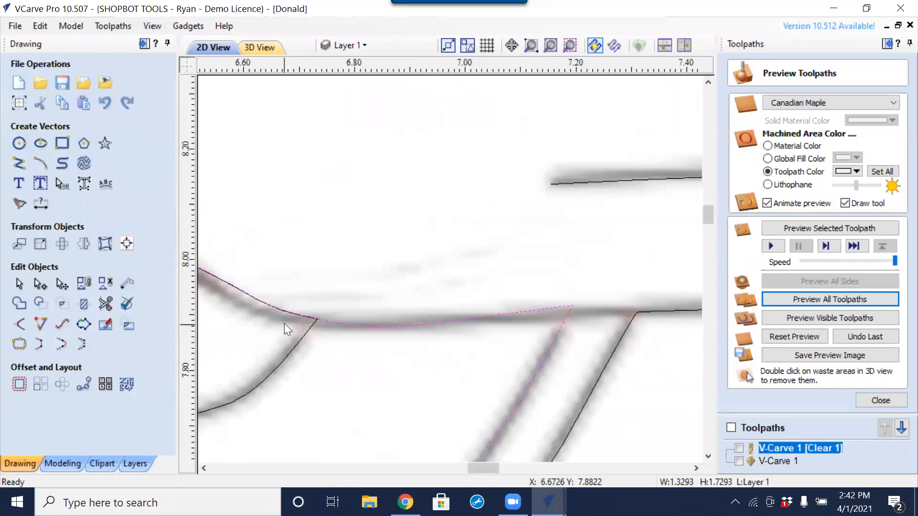
{"action": "scroll", "coordinate": [317, 329], "scroll_direction": "down", "scroll_amount": 1}
{"action": "key", "text": "n"}
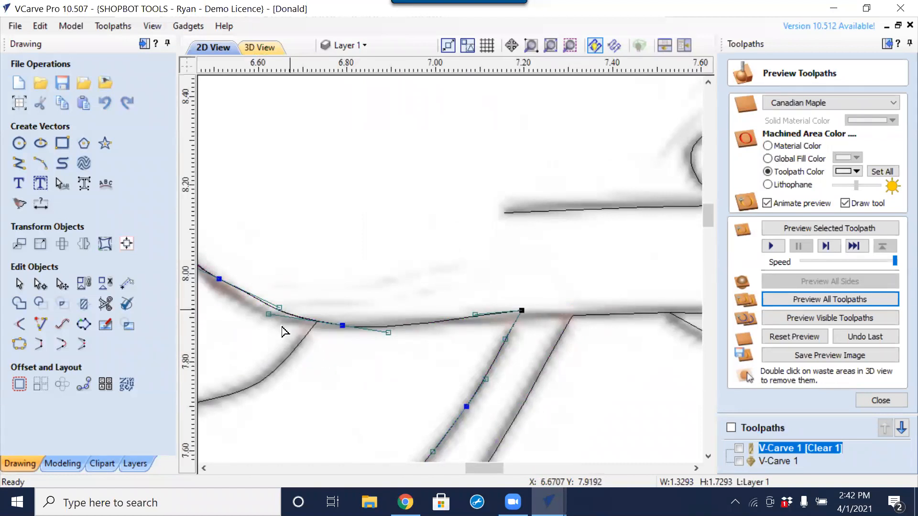
{"action": "scroll", "coordinate": [308, 325], "scroll_direction": "up", "scroll_amount": 1}
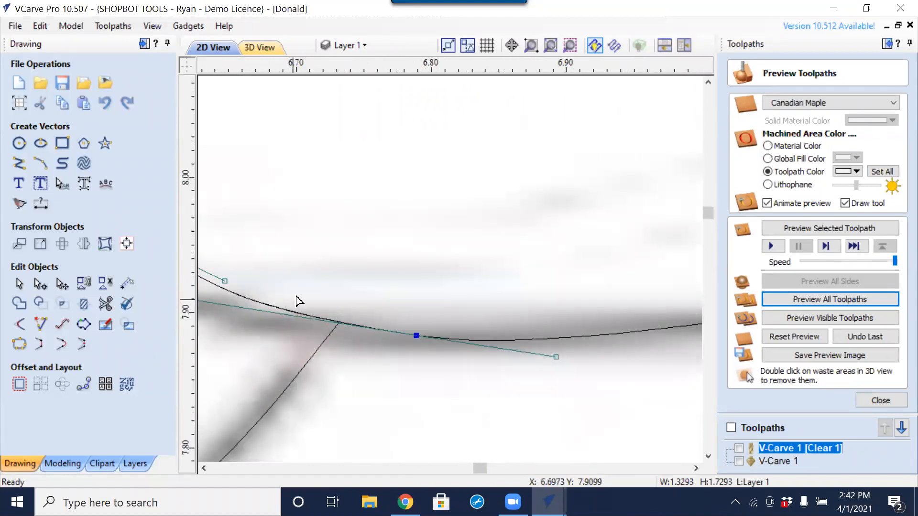
{"action": "scroll", "coordinate": [297, 302], "scroll_direction": "down", "scroll_amount": 1}
{"action": "key", "text": "Down"}
{"action": "key", "text": "Down"}
{"action": "key", "text": "Down"}
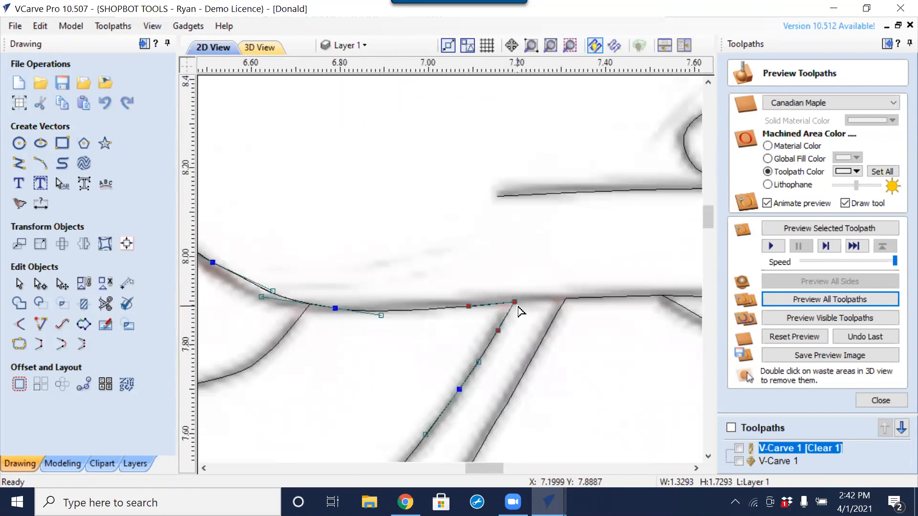
{"action": "key", "text": "Left"}
{"action": "key", "text": "Left"}
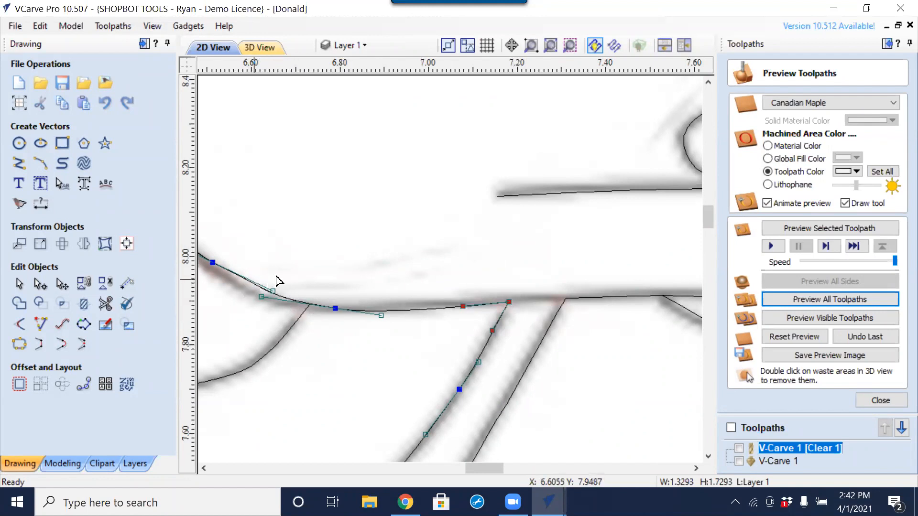
{"action": "scroll", "coordinate": [301, 307], "scroll_direction": "down", "scroll_amount": 1}
{"action": "scroll", "coordinate": [420, 343], "scroll_direction": "down", "scroll_amount": 1}
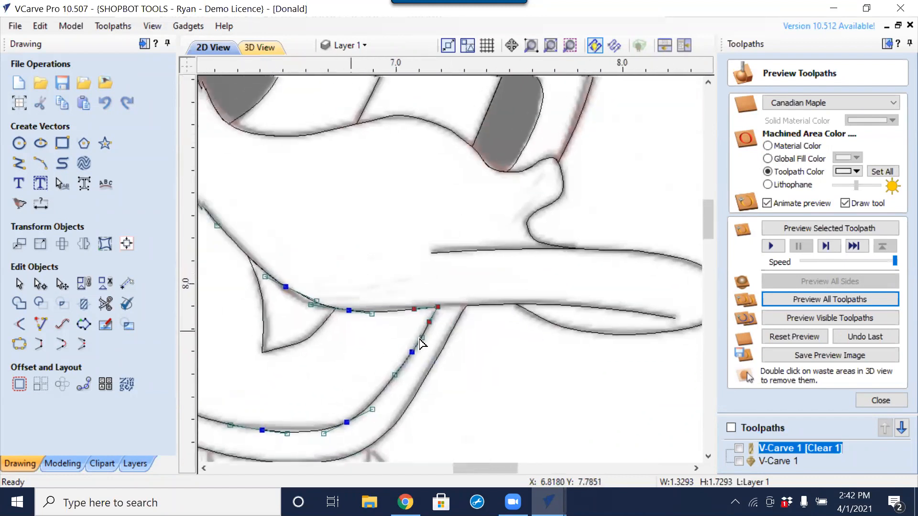
{"action": "middle_click_drag", "start_coordinate": [419, 339], "coordinate": [474, 337]}
{"action": "left_click", "coordinate": [469, 338]}
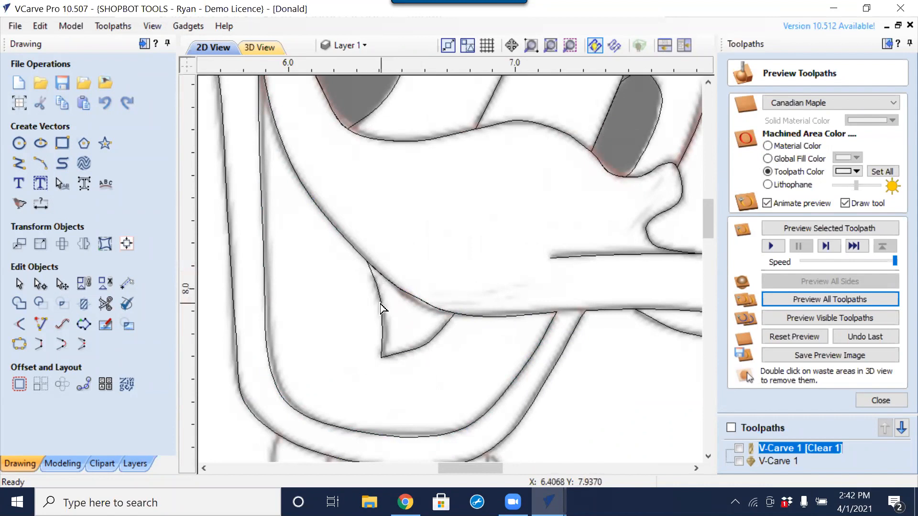
Examine the nodes of the small pointed shape inside the mouth, the outer face outline and the beak's lower line.
{"action": "left_click", "coordinate": [382, 309]}
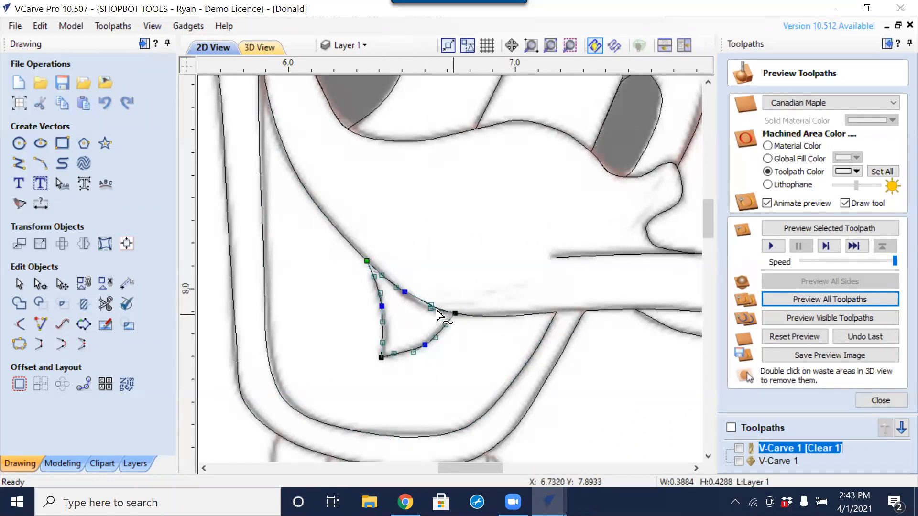
{"action": "left_click", "coordinate": [420, 329]}
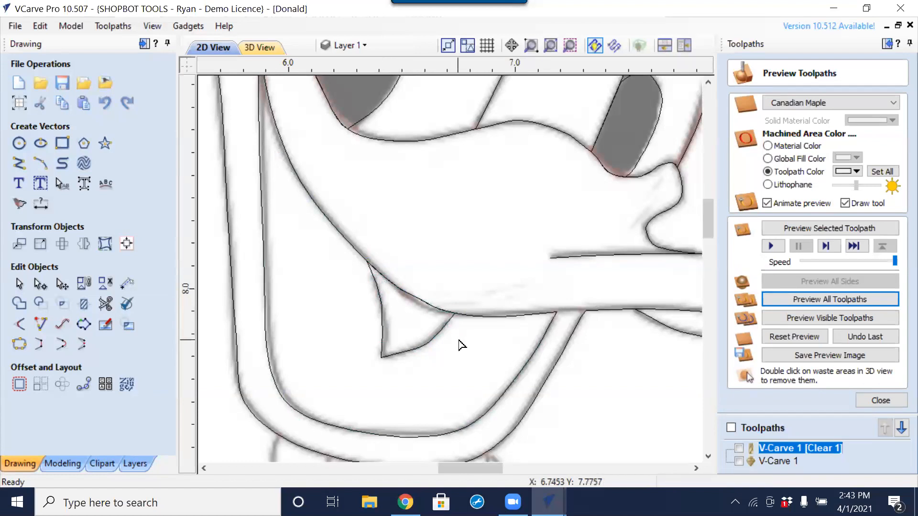
{"action": "scroll", "coordinate": [479, 344], "scroll_direction": "down", "scroll_amount": 2}
{"action": "scroll", "coordinate": [520, 330], "scroll_direction": "up", "scroll_amount": 4}
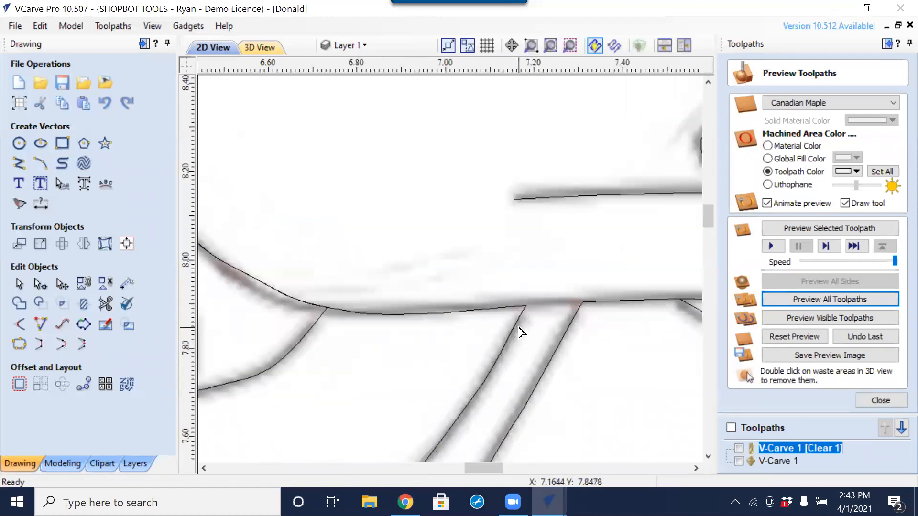
{"action": "left_click", "coordinate": [608, 307]}
{"action": "scroll", "coordinate": [624, 334], "scroll_direction": "down", "scroll_amount": 2}
{"action": "scroll", "coordinate": [640, 347], "scroll_direction": "down", "scroll_amount": 1}
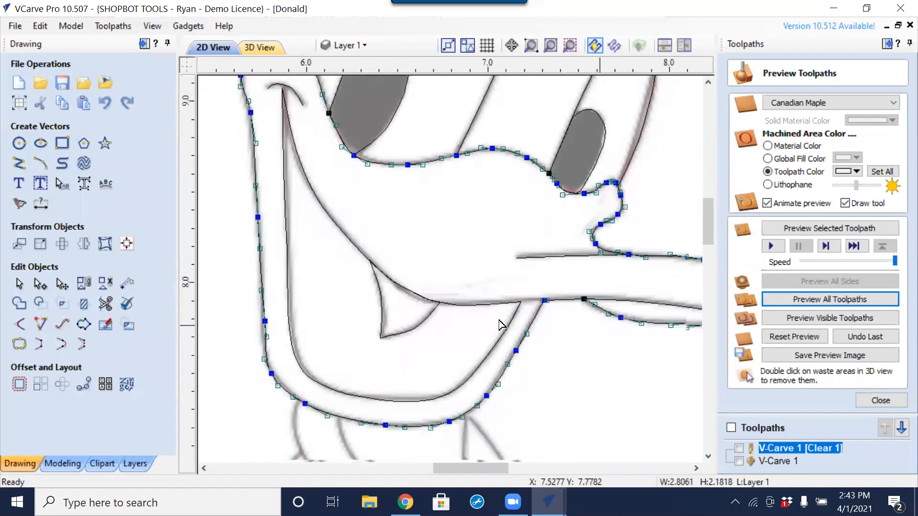
{"action": "scroll", "coordinate": [535, 302], "scroll_direction": "up", "scroll_amount": 1}
{"action": "left_click", "coordinate": [529, 297]}
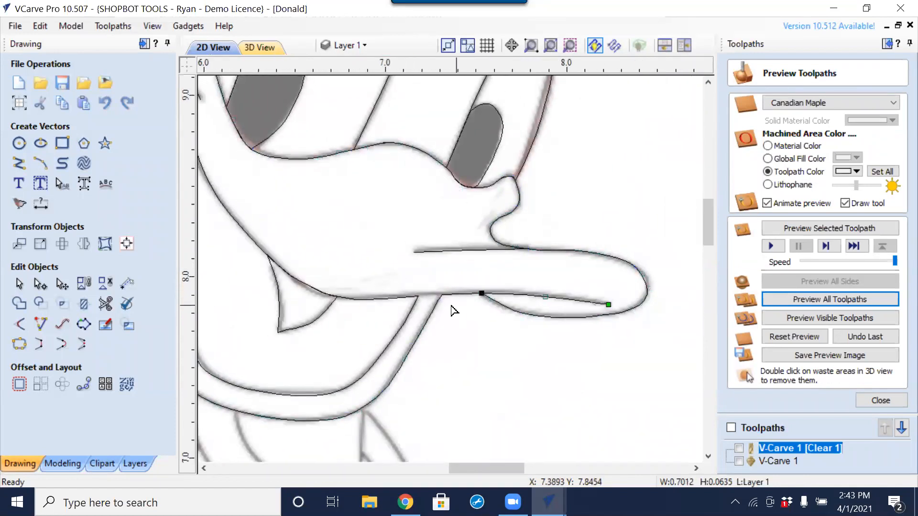
Draw a straight line about 0.13 long at 3.5 degrees bridging the inner and outer jaw outlines along the beak's underside.
{"action": "scroll", "coordinate": [453, 307], "scroll_direction": "up", "scroll_amount": 2}
{"action": "left_click", "coordinate": [17, 168]}
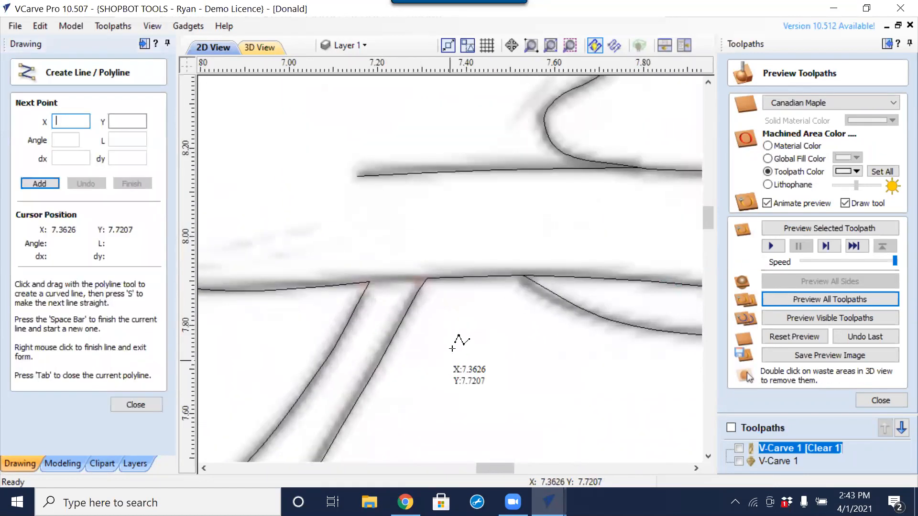
{"action": "left_click", "coordinate": [368, 282]}
{"action": "left_click", "coordinate": [426, 277]}
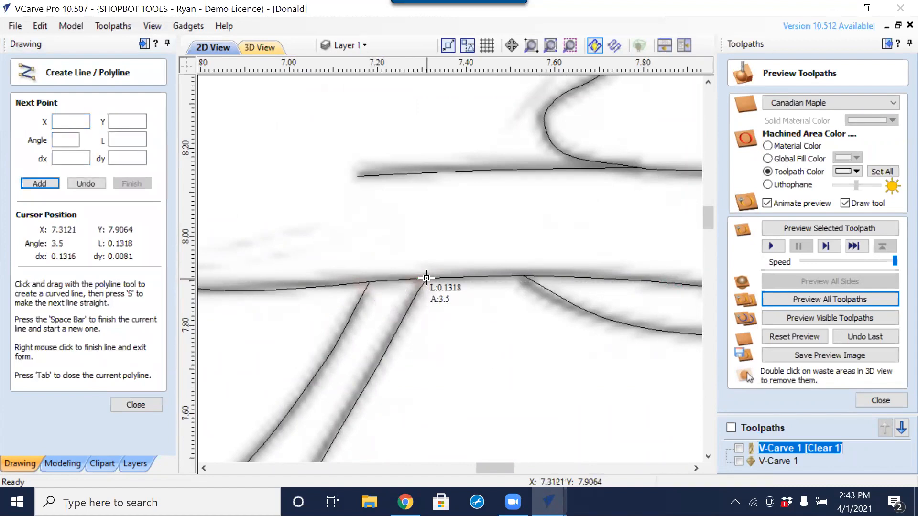
{"action": "right_click", "coordinate": [420, 334]}
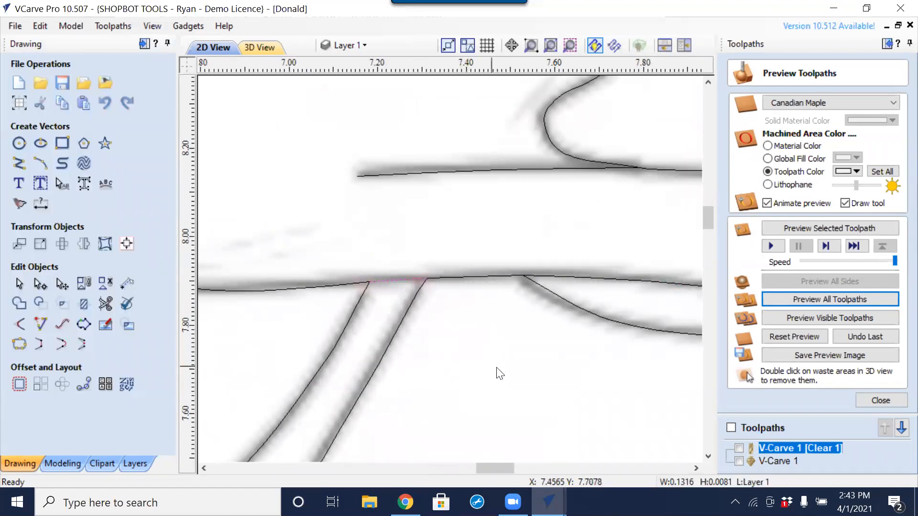
Bring the whole workpiece into view and save the Donald drawing.
{"action": "scroll", "coordinate": [474, 367], "scroll_direction": "down", "scroll_amount": 1}
{"action": "scroll", "coordinate": [472, 368], "scroll_direction": "down", "scroll_amount": 3}
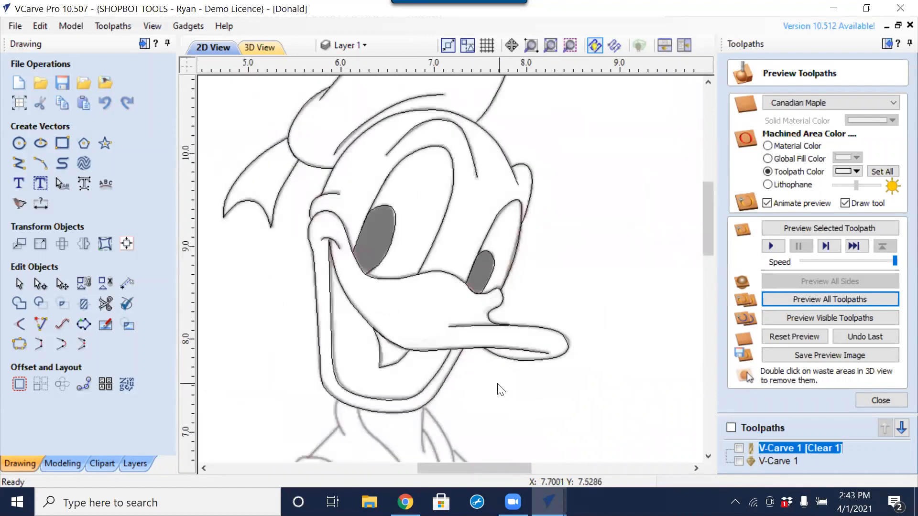
{"action": "scroll", "coordinate": [498, 386], "scroll_direction": "down", "scroll_amount": 2}
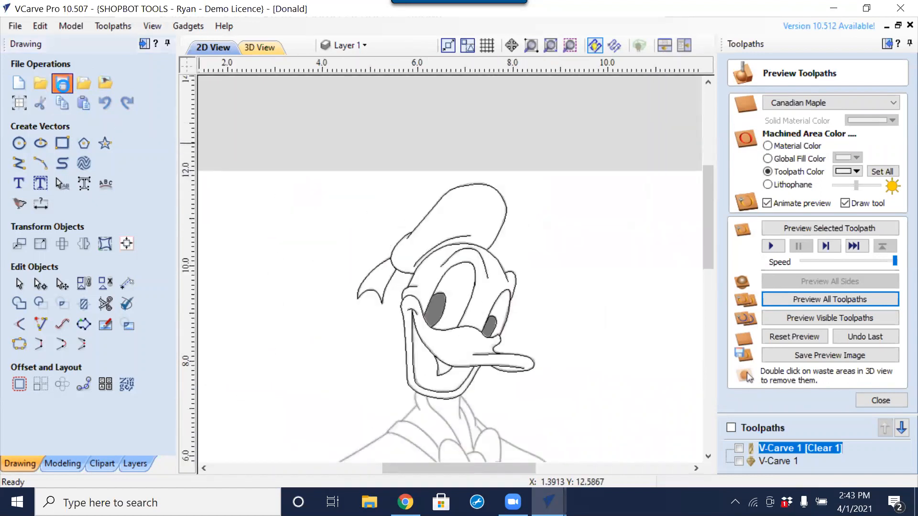
{"action": "key", "text": "F3"}
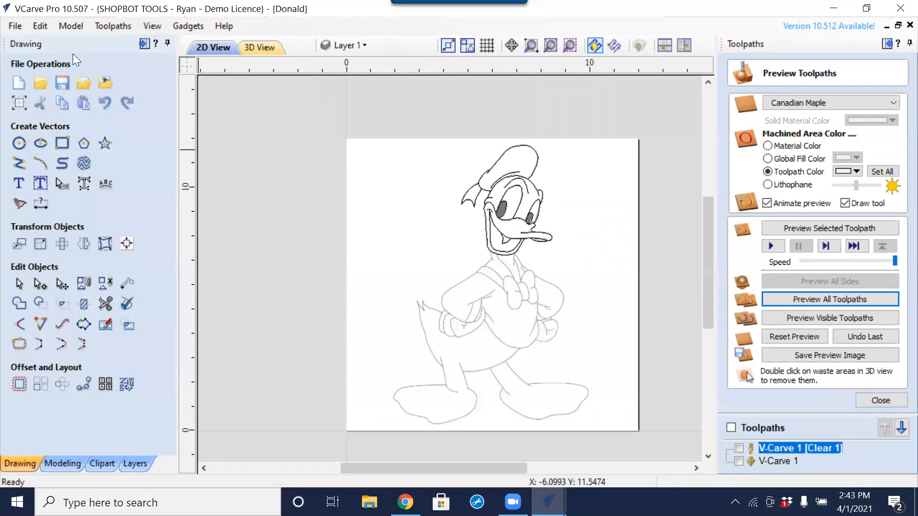
{"action": "left_click", "coordinate": [62, 84]}
Save the drawing as a new copy named Donald1 in the Downloads folder.
{"action": "left_click", "coordinate": [18, 26]}
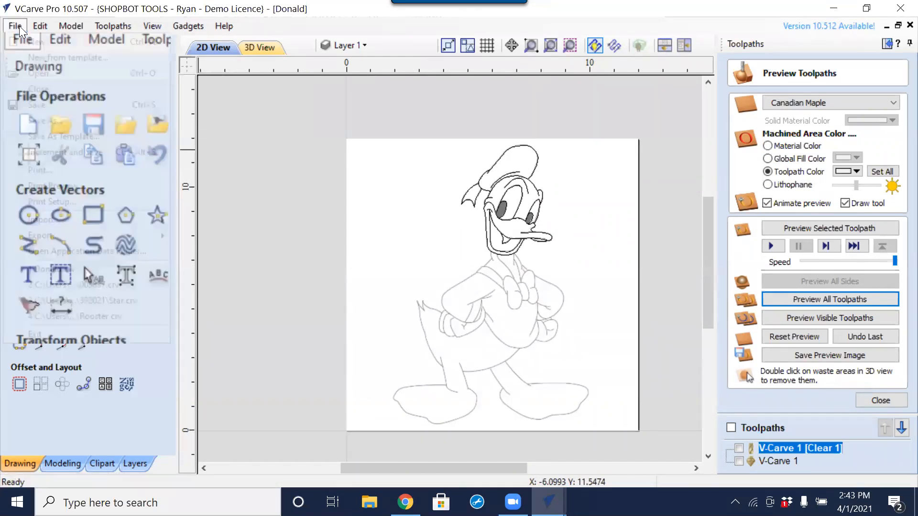
{"action": "left_click", "coordinate": [58, 121]}
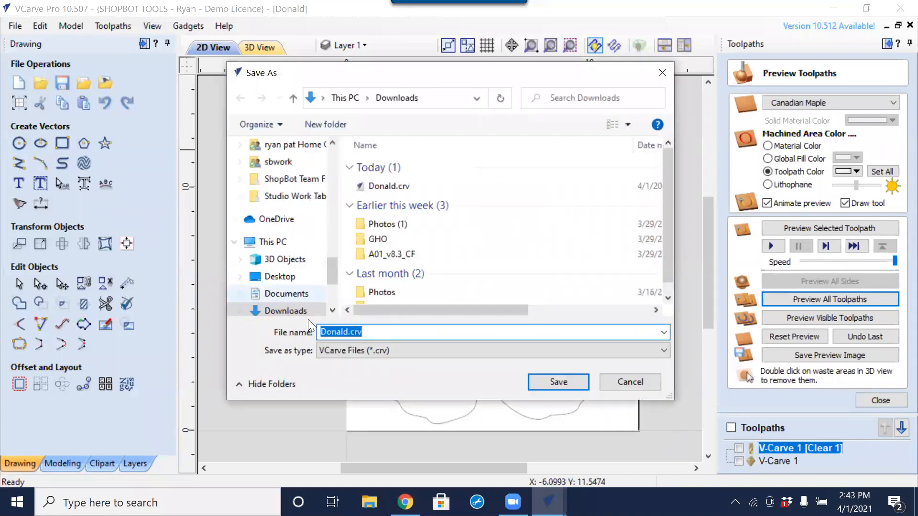
{"action": "left_click", "coordinate": [348, 333]}
{"action": "type", "text": "1"}
{"action": "left_click", "coordinate": [557, 381]}
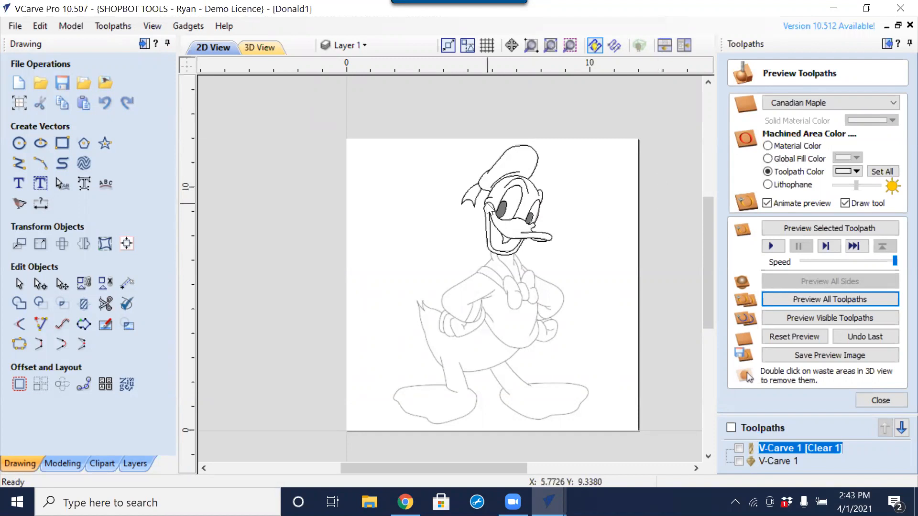
Hide the Bitmap Layer so that only the traced head vectors are displayed.
{"action": "scroll", "coordinate": [488, 206], "scroll_direction": "up", "scroll_amount": 2}
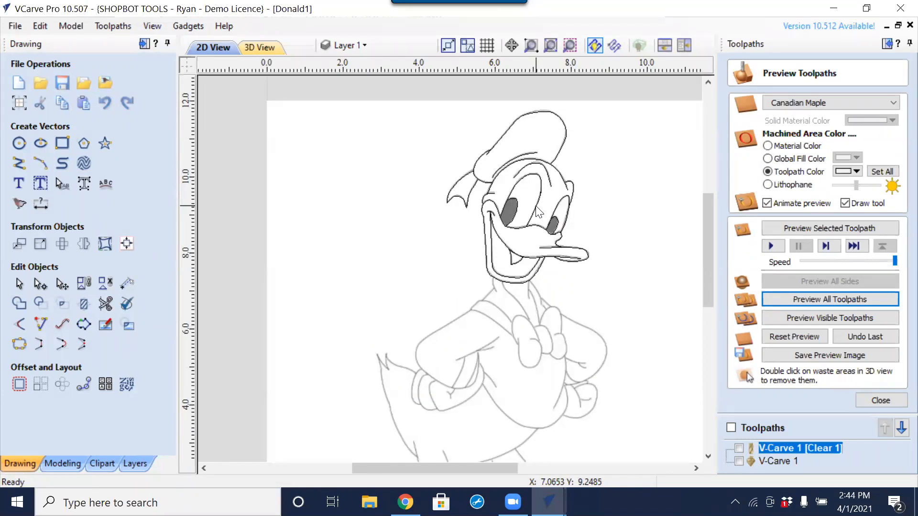
{"action": "scroll", "coordinate": [526, 225], "scroll_direction": "down", "scroll_amount": 2}
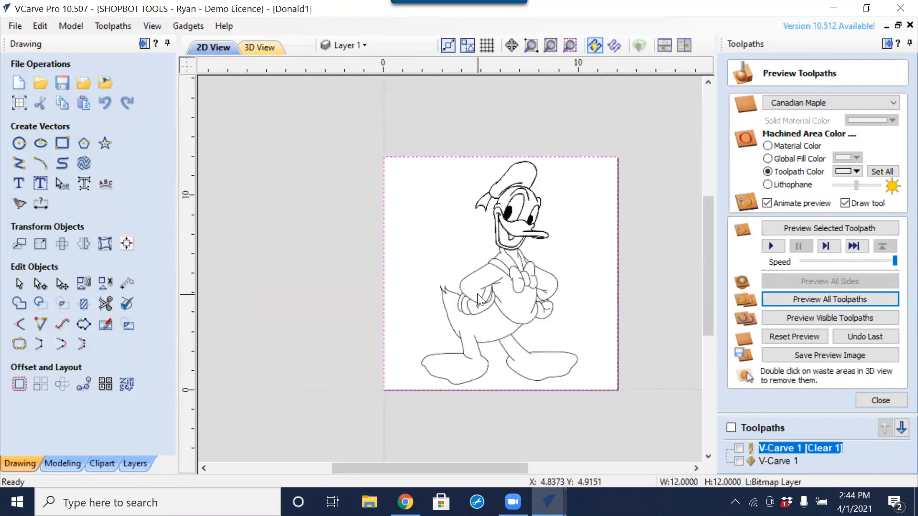
{"action": "left_click", "coordinate": [135, 463]}
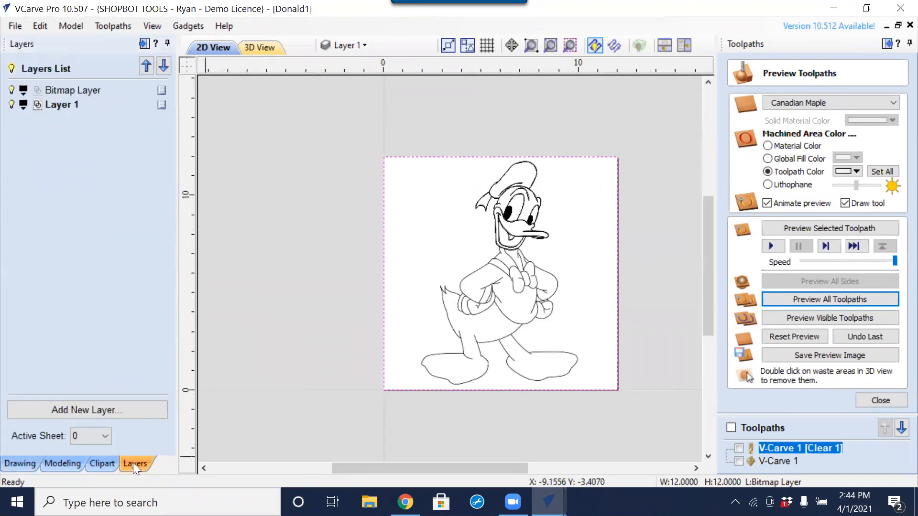
{"action": "left_click", "coordinate": [12, 90]}
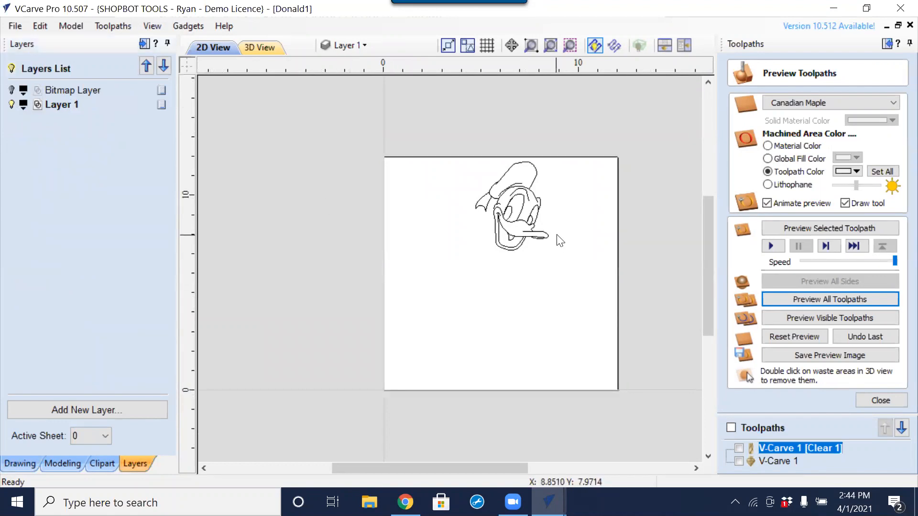
Select all the head vectors and move them down to the middle of the workpiece.
{"action": "scroll", "coordinate": [544, 227], "scroll_direction": "up", "scroll_amount": 1}
{"action": "scroll", "coordinate": [514, 161], "scroll_direction": "down", "scroll_amount": 1}
{"action": "left_click_drag", "start_coordinate": [562, 122], "coordinate": [434, 262]}
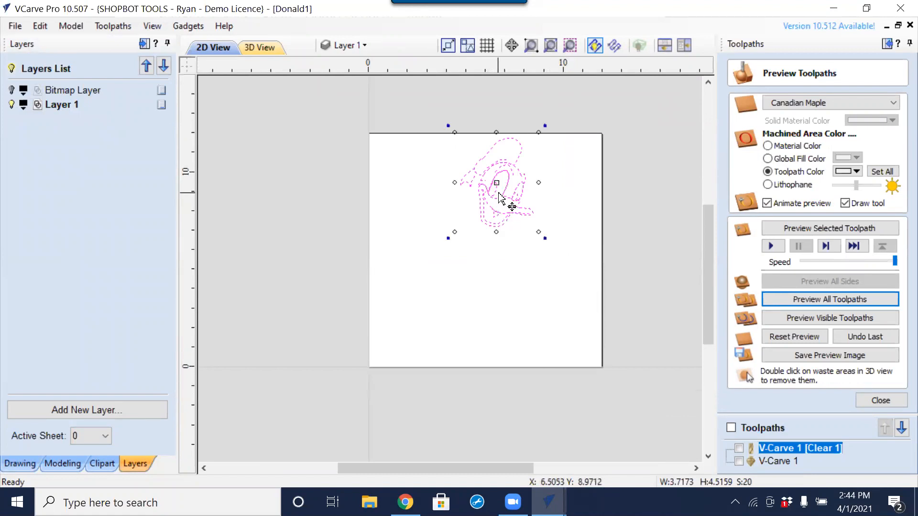
{"action": "left_click", "coordinate": [489, 218]}
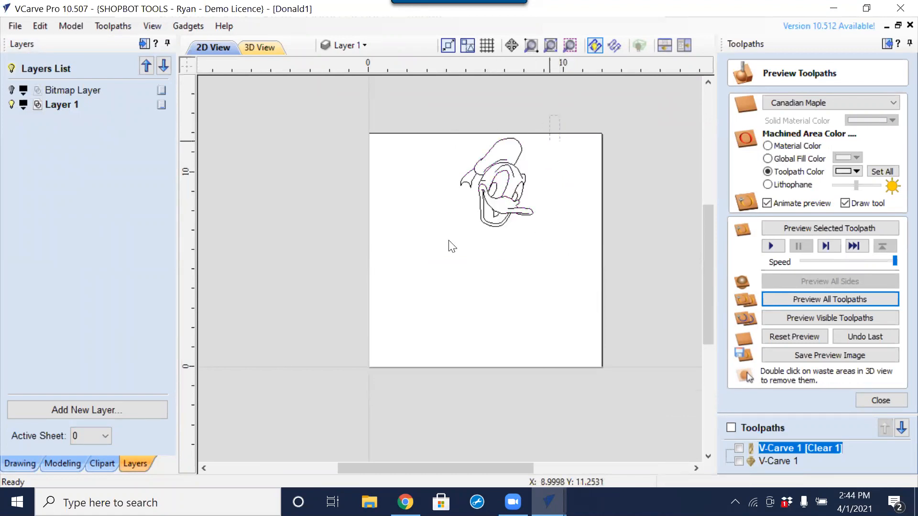
{"action": "left_click_drag", "start_coordinate": [555, 140], "coordinate": [420, 278]}
{"action": "left_click", "coordinate": [490, 180]}
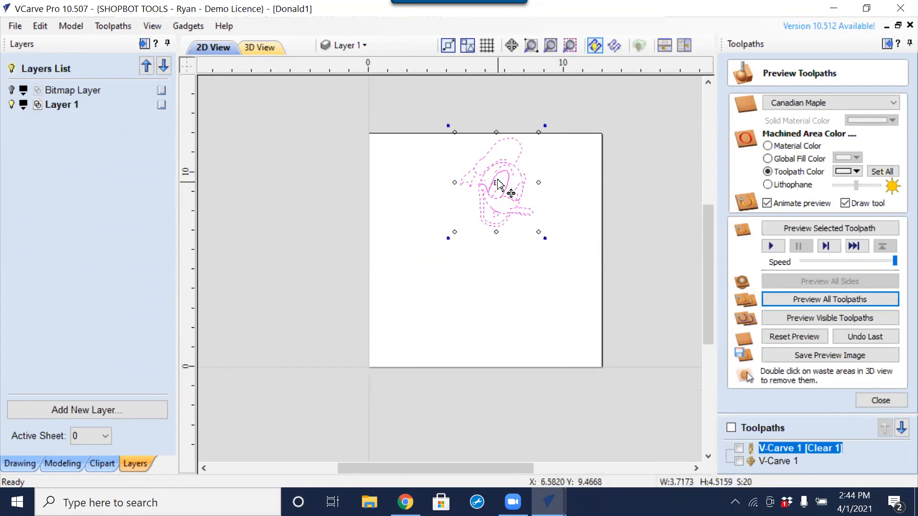
{"action": "left_click_drag", "start_coordinate": [500, 188], "coordinate": [489, 242]}
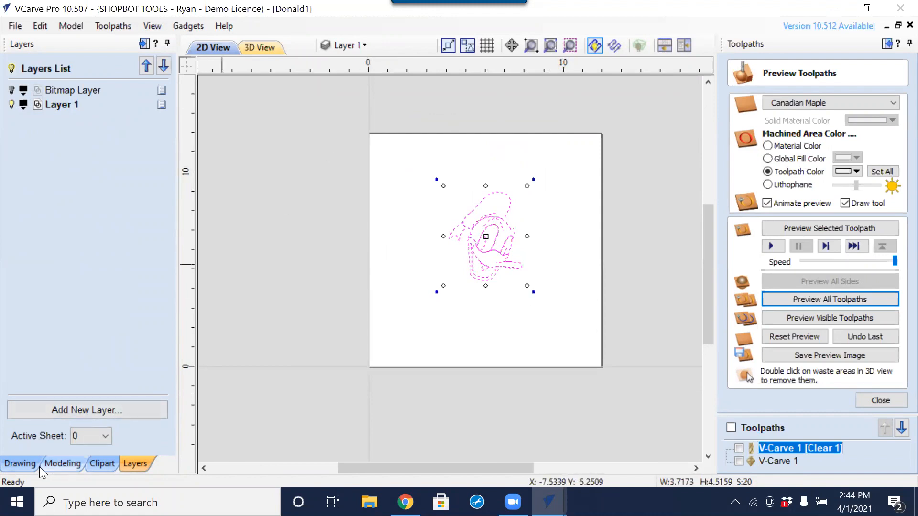
Resize the selected head vectors with X and Y linked, first to a 10-inch width, finally to a 10-inch height.
{"action": "left_click", "coordinate": [26, 463]}
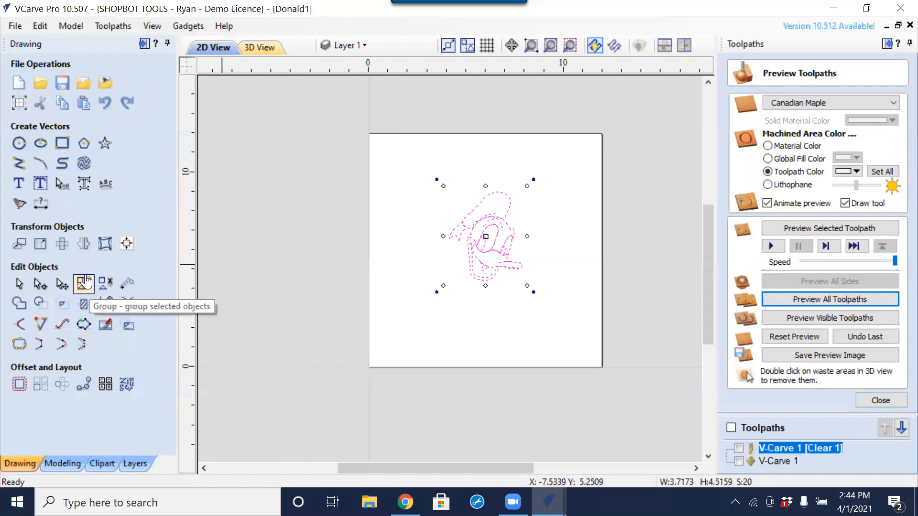
{"action": "left_click", "coordinate": [41, 246]}
{"action": "key", "text": "ctrl+a"}
{"action": "type", "text": "10"}
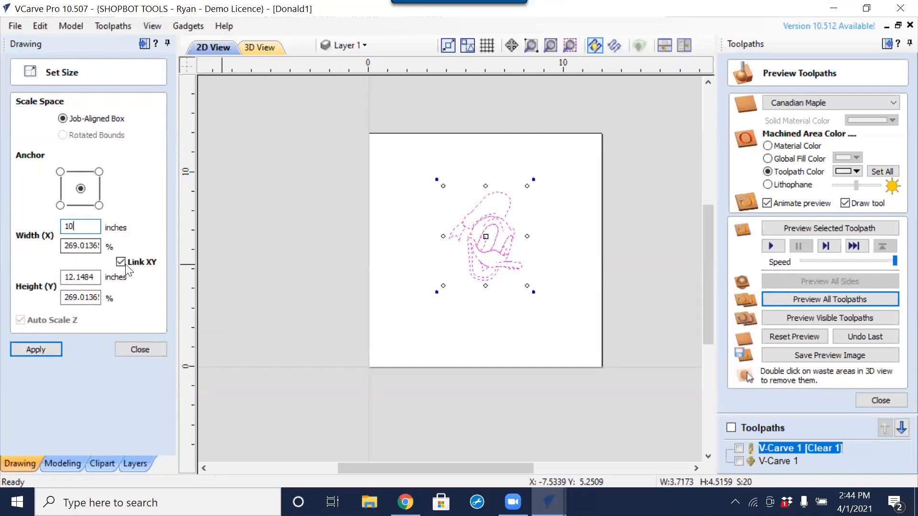
{"action": "left_click", "coordinate": [56, 351]}
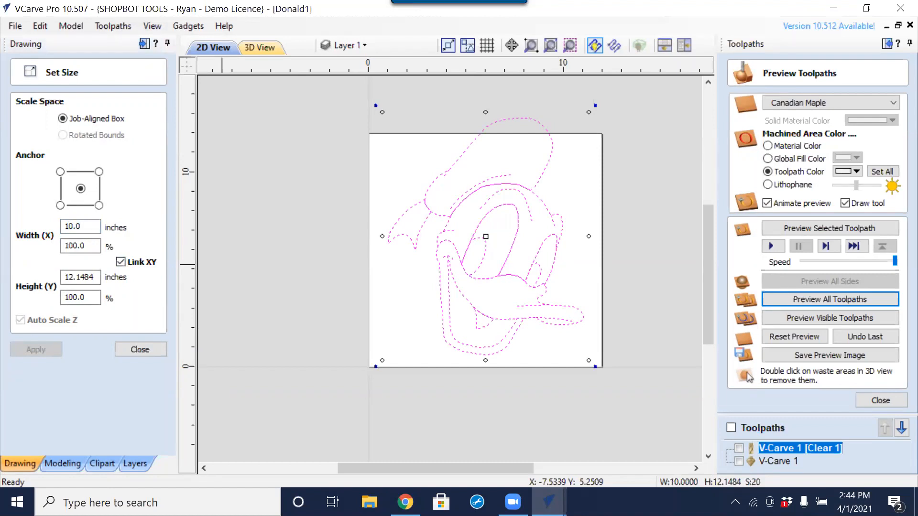
{"action": "double_click", "coordinate": [96, 280]}
{"action": "type", "text": "10"}
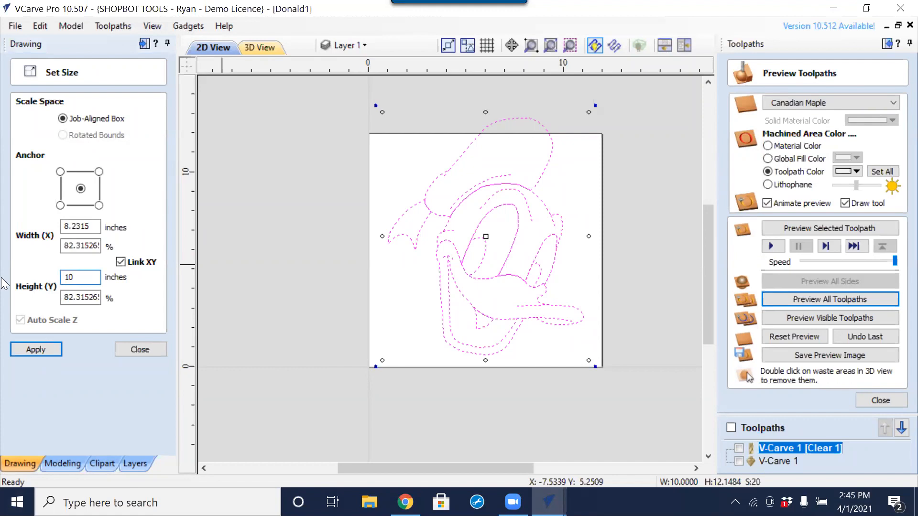
{"action": "left_click", "coordinate": [34, 350]}
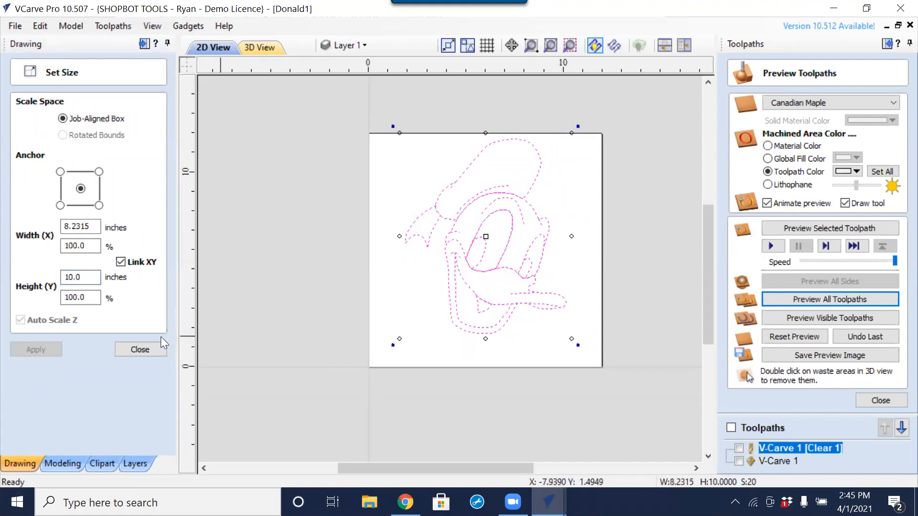
{"action": "left_click", "coordinate": [156, 351]}
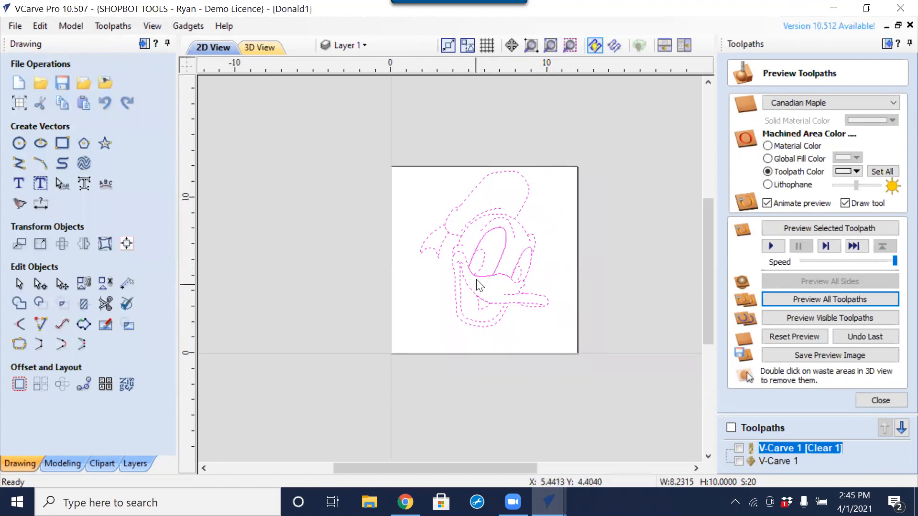
Select the entire enlarged head and move it off the workpiece into the empty space on its left side.
{"action": "scroll", "coordinate": [475, 284], "scroll_direction": "up", "scroll_amount": 5}
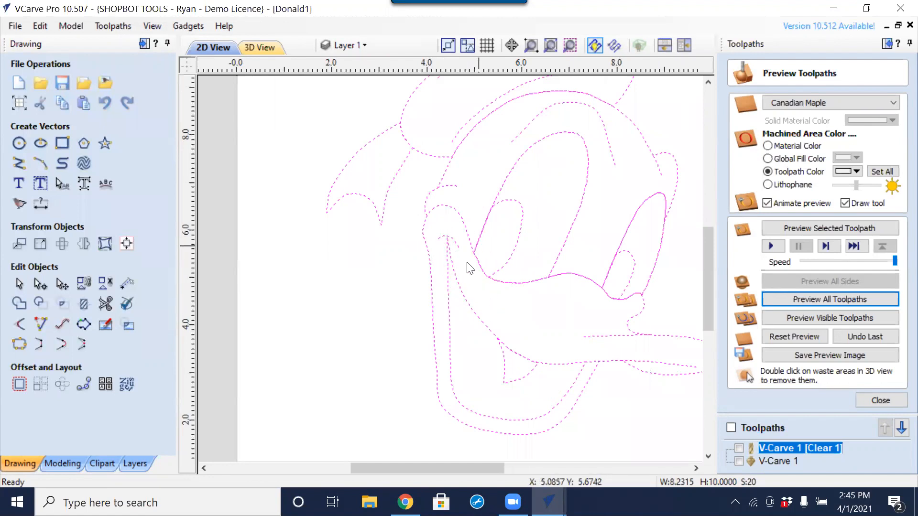
{"action": "scroll", "coordinate": [476, 301], "scroll_direction": "down", "scroll_amount": 1}
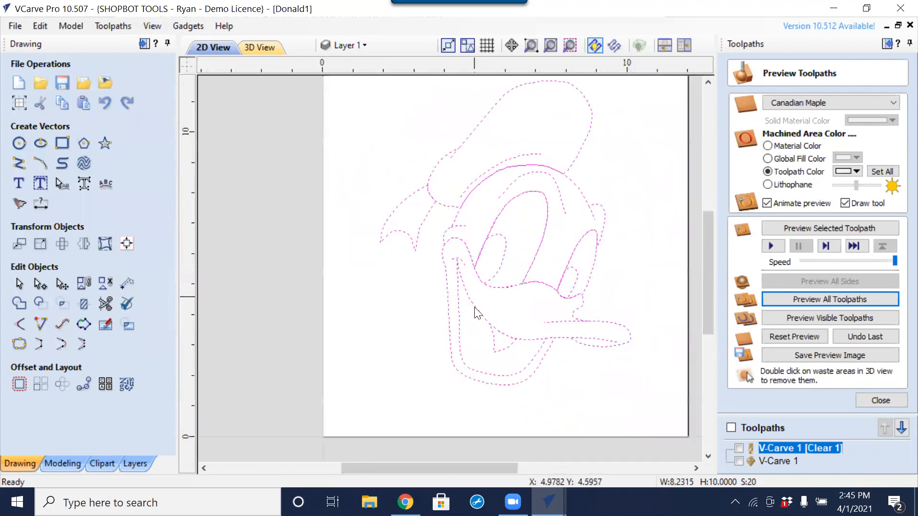
{"action": "scroll", "coordinate": [529, 287], "scroll_direction": "down", "scroll_amount": 1}
{"action": "scroll", "coordinate": [588, 208], "scroll_direction": "down", "scroll_amount": 1}
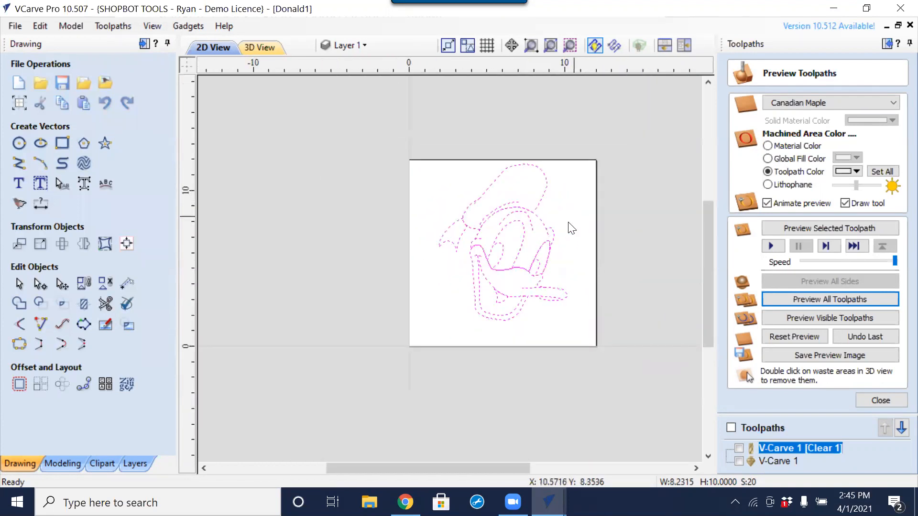
{"action": "left_click_drag", "start_coordinate": [572, 146], "coordinate": [397, 334]}
{"action": "left_click", "coordinate": [502, 293]}
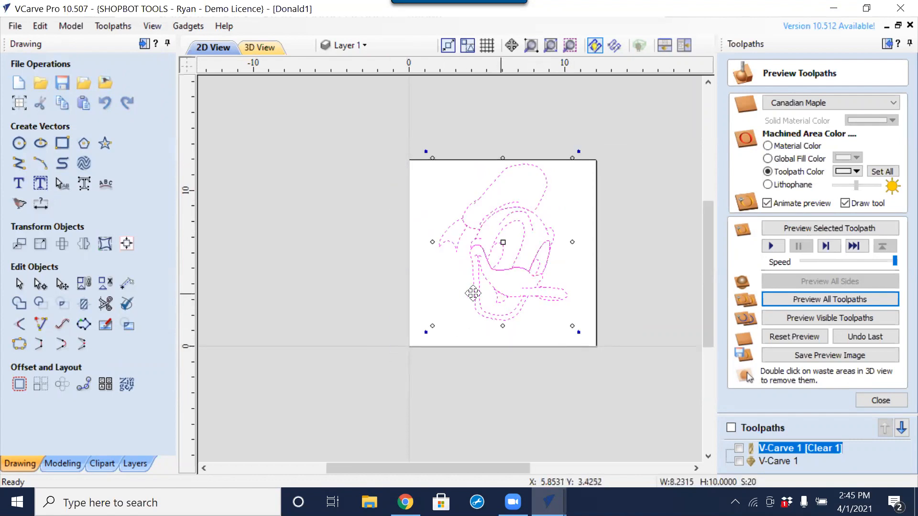
{"action": "left_click_drag", "start_coordinate": [529, 226], "coordinate": [339, 215]}
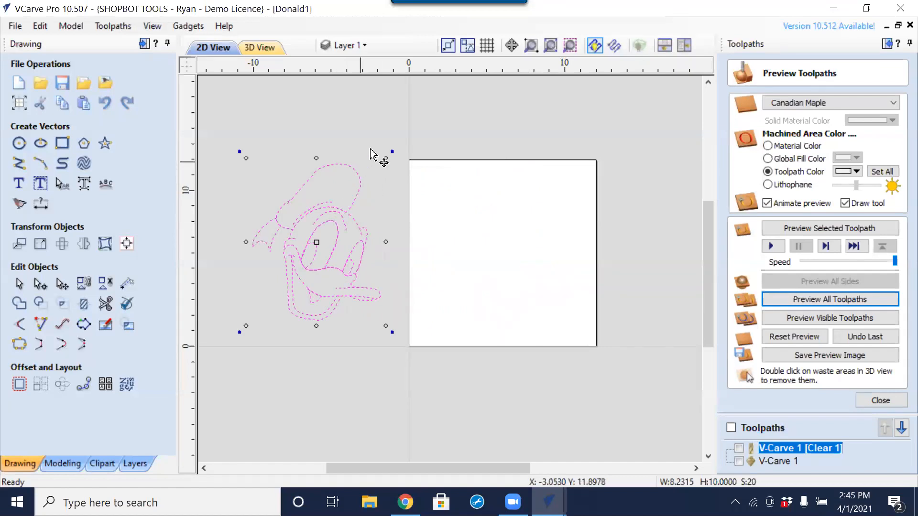
{"action": "left_click", "coordinate": [364, 110]}
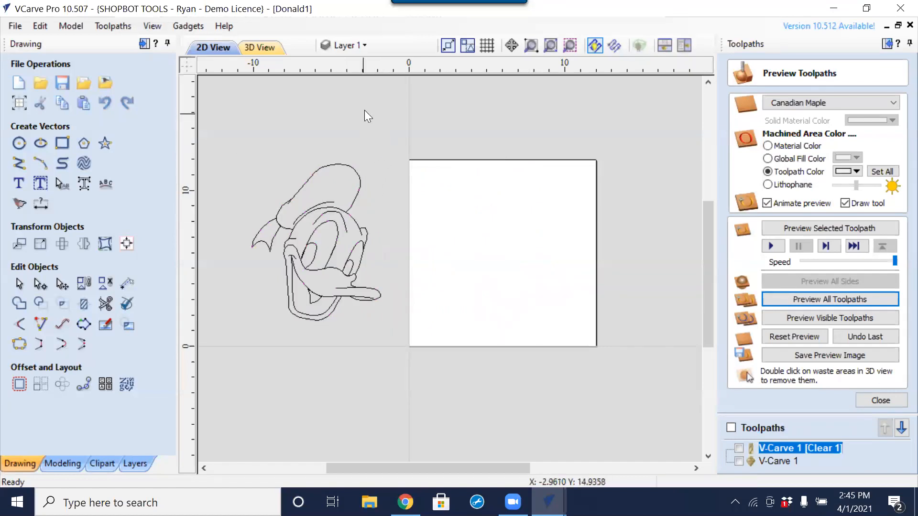
Group the hat's vectors and move the hat well above the head.
{"action": "left_click", "coordinate": [353, 169]}
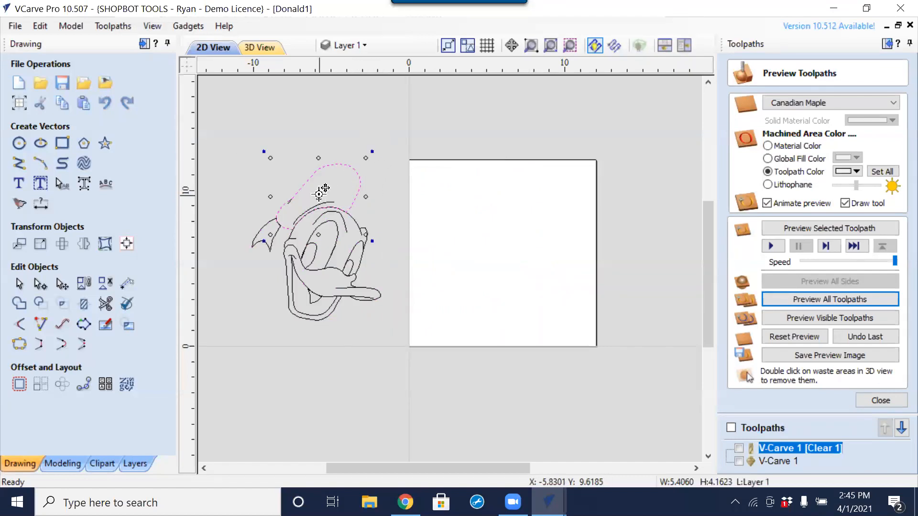
{"action": "scroll", "coordinate": [294, 206], "scroll_direction": "up", "scroll_amount": 4}
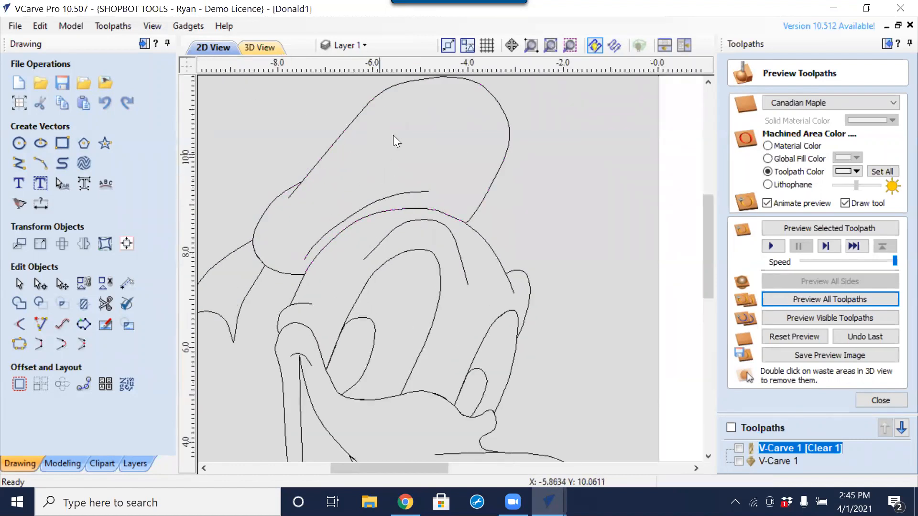
{"action": "left_click_drag", "start_coordinate": [253, 204], "coordinate": [256, 203]}
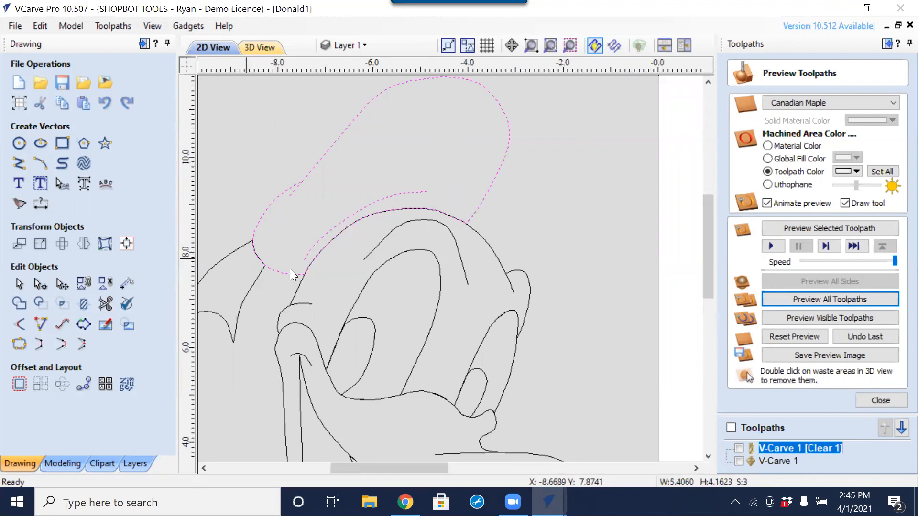
{"action": "right_click", "coordinate": [306, 176]}
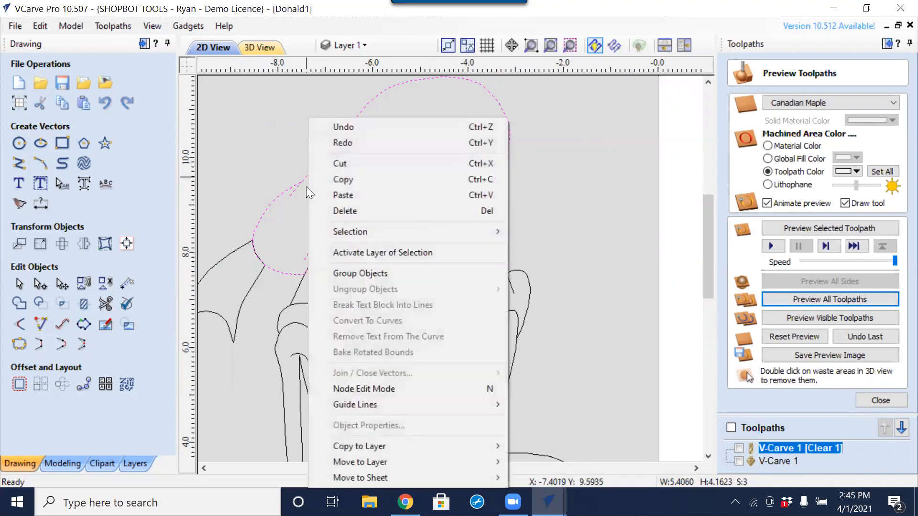
{"action": "left_click", "coordinate": [254, 109]}
{"action": "left_click", "coordinate": [254, 109]}
{"action": "left_click_drag", "start_coordinate": [437, 124], "coordinate": [241, 203]}
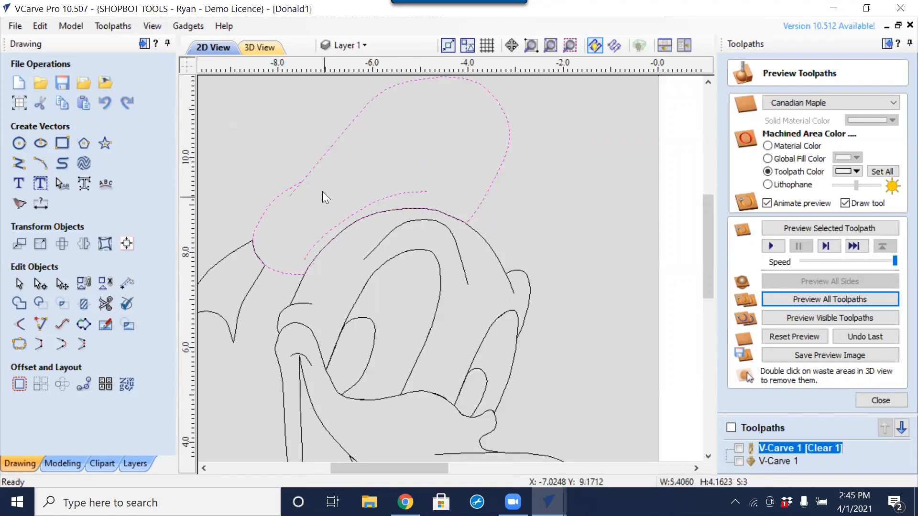
{"action": "scroll", "coordinate": [296, 184], "scroll_direction": "down", "scroll_amount": 5}
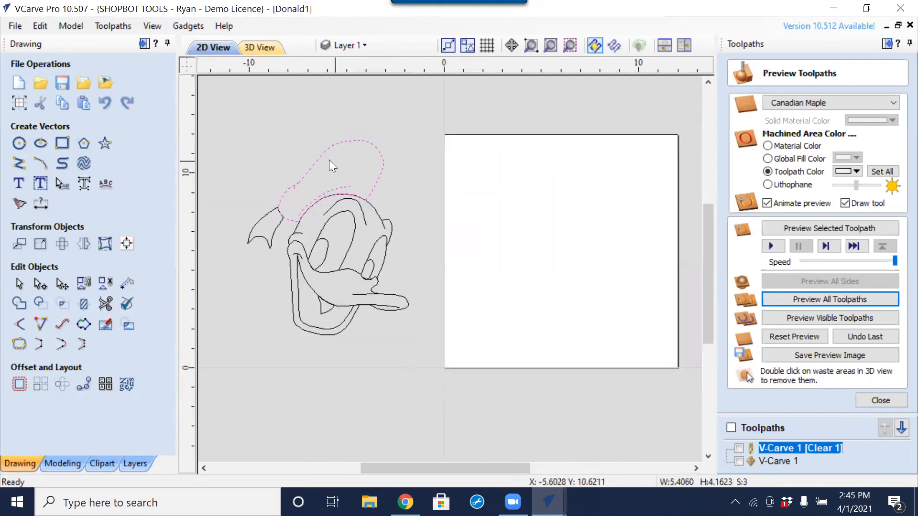
{"action": "left_click", "coordinate": [317, 205]}
{"action": "left_click_drag", "start_coordinate": [316, 205], "coordinate": [313, 115]}
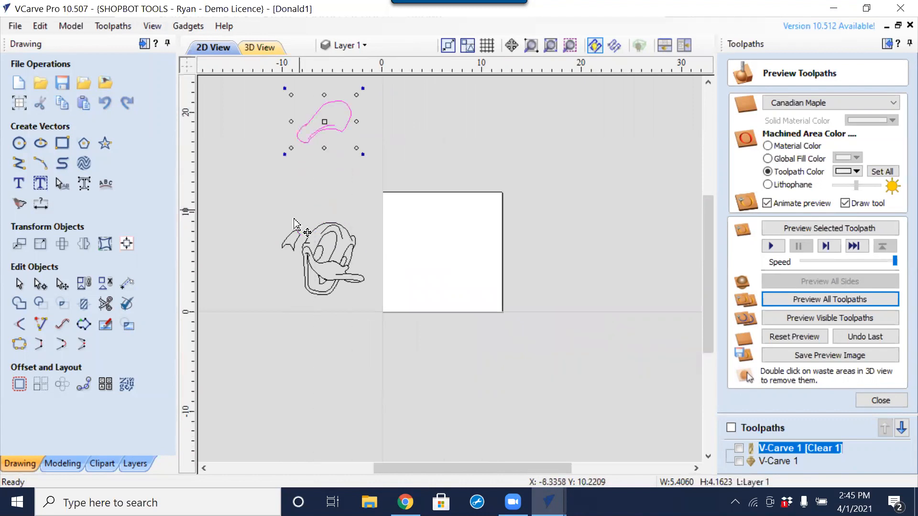
Move the hat's ribbon up and to the left, away from the head.
{"action": "scroll", "coordinate": [286, 226], "scroll_direction": "up", "scroll_amount": 2}
{"action": "left_click", "coordinate": [260, 265]}
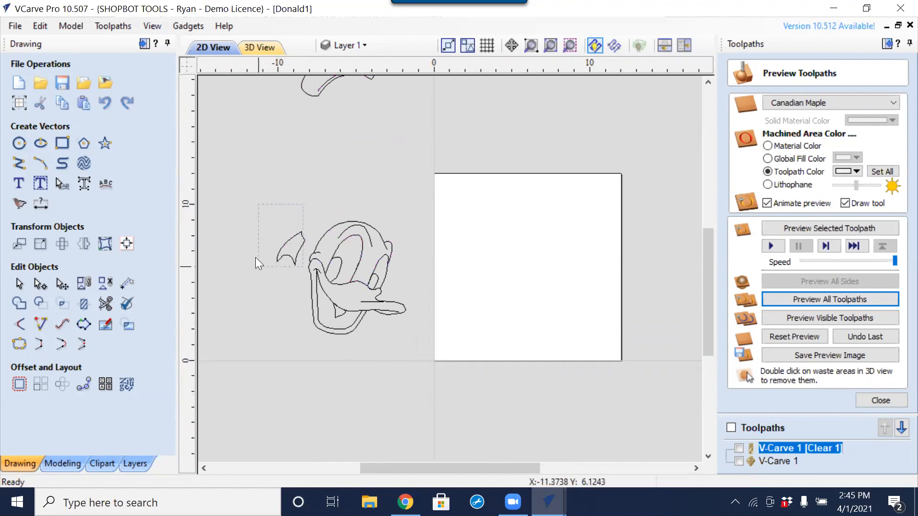
{"action": "left_click", "coordinate": [280, 252]}
{"action": "middle_click_drag", "start_coordinate": [261, 292], "coordinate": [380, 286]}
{"action": "left_click", "coordinate": [402, 253]}
{"action": "left_click_drag", "start_coordinate": [409, 252], "coordinate": [370, 132]}
{"action": "scroll", "coordinate": [365, 197], "scroll_direction": "down", "scroll_amount": 2}
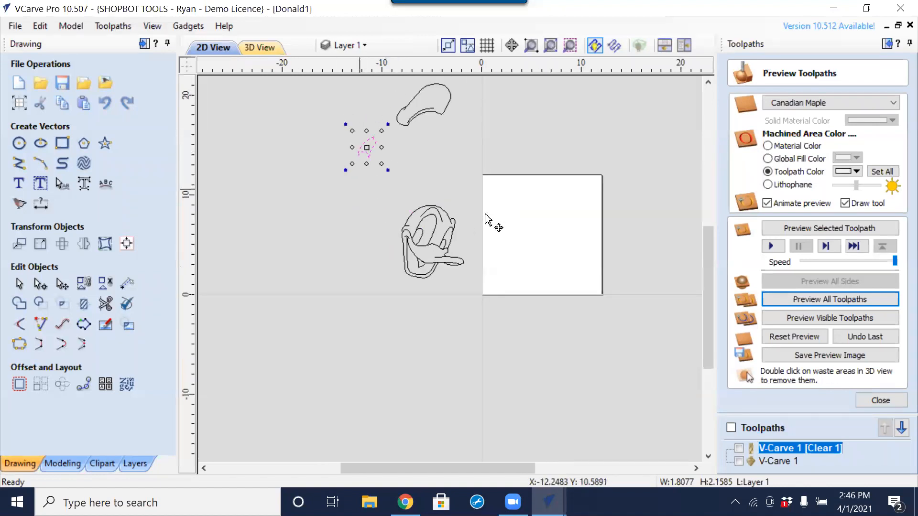
Undo the moves of the ribbon and the hat.
{"action": "left_click", "coordinate": [442, 190]}
{"action": "scroll", "coordinate": [426, 206], "scroll_direction": "up", "scroll_amount": 2}
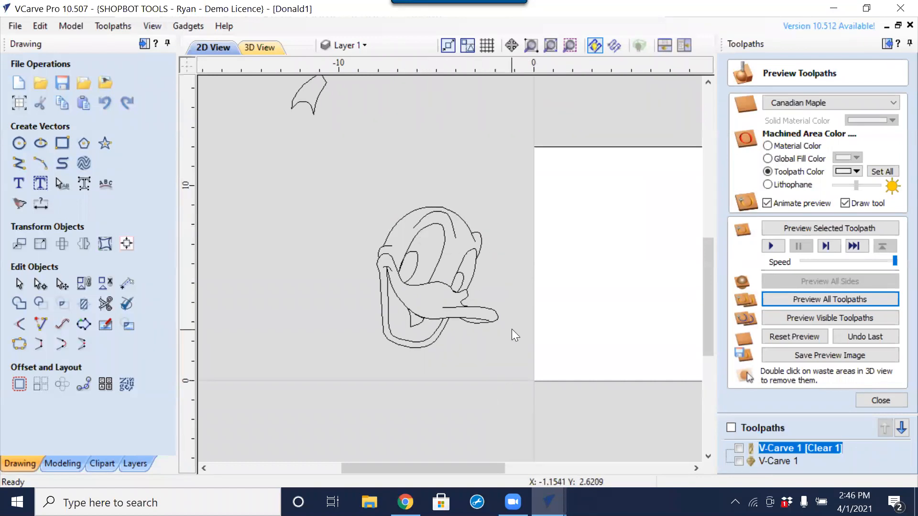
{"action": "key", "text": "ctrl+z"}
{"action": "key", "text": "ctrl+z"}
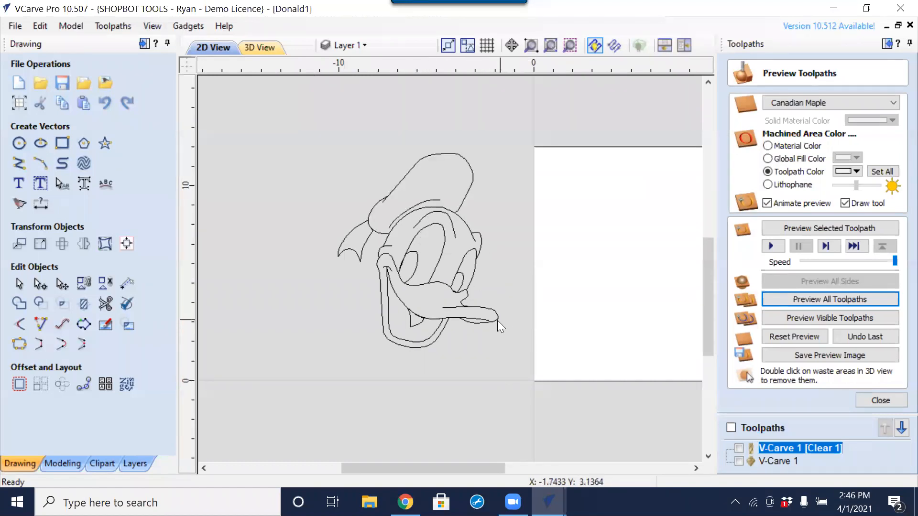
{"action": "scroll", "coordinate": [489, 308], "scroll_direction": "down", "scroll_amount": 2}
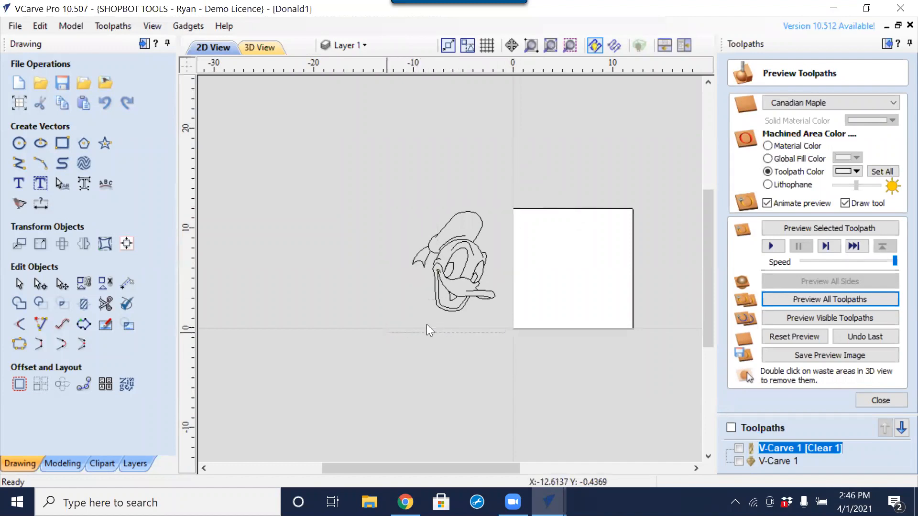
Duplicate the complete Donald Duck head and place the copy in the empty space left of the original.
{"action": "left_click", "coordinate": [458, 297]}
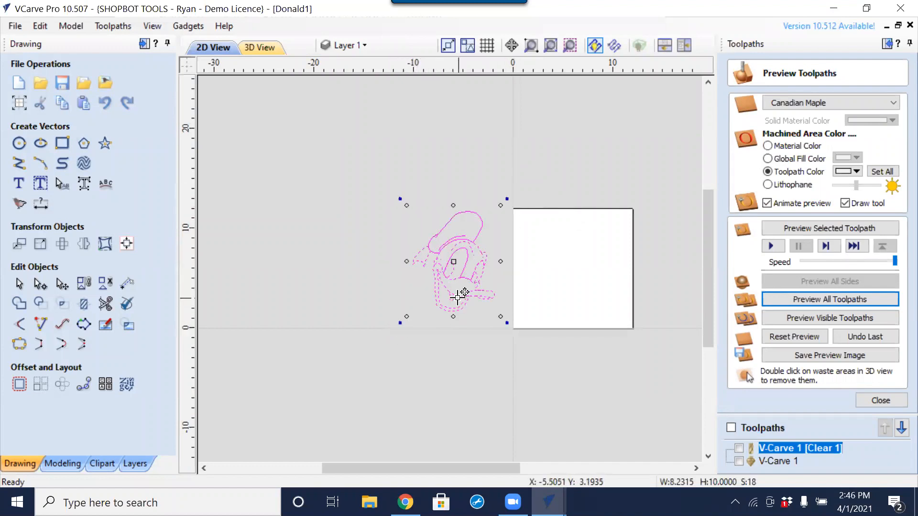
{"action": "left_click_drag", "start_coordinate": [458, 297], "coordinate": [318, 301], "text": "ctrl"}
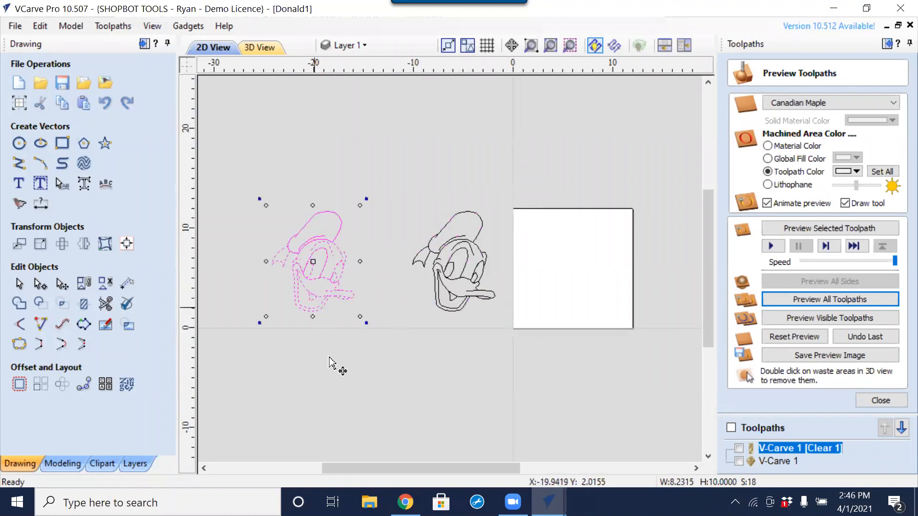
{"action": "left_click", "coordinate": [387, 407]}
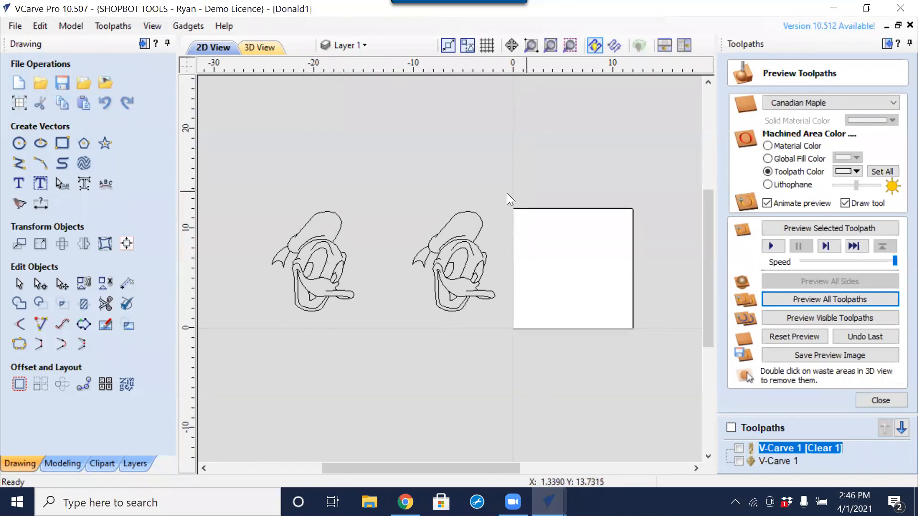
Move the hat of the head nearest the workpiece upward, and its ribbon up and to the left.
{"action": "scroll", "coordinate": [427, 249], "scroll_direction": "up", "scroll_amount": 2}
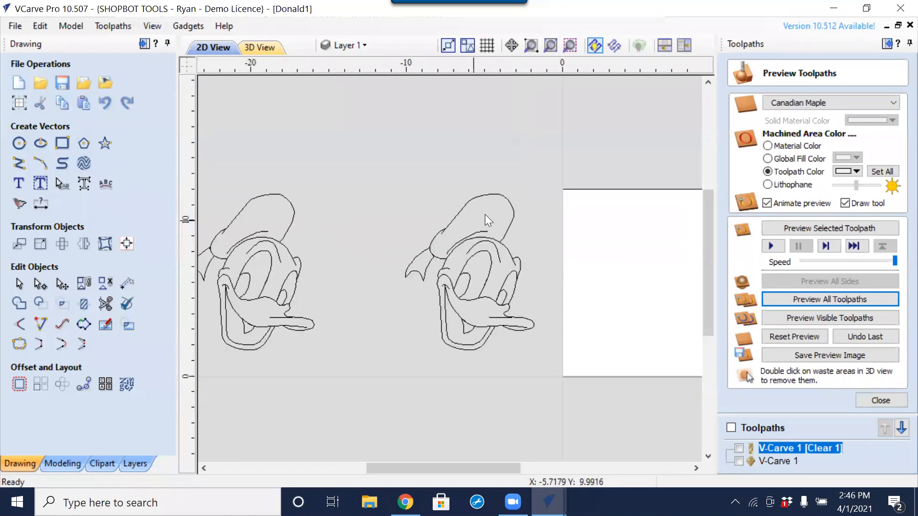
{"action": "left_click", "coordinate": [435, 234]}
{"action": "left_click_drag", "start_coordinate": [480, 234], "coordinate": [493, 142]}
{"action": "left_click", "coordinate": [428, 261]}
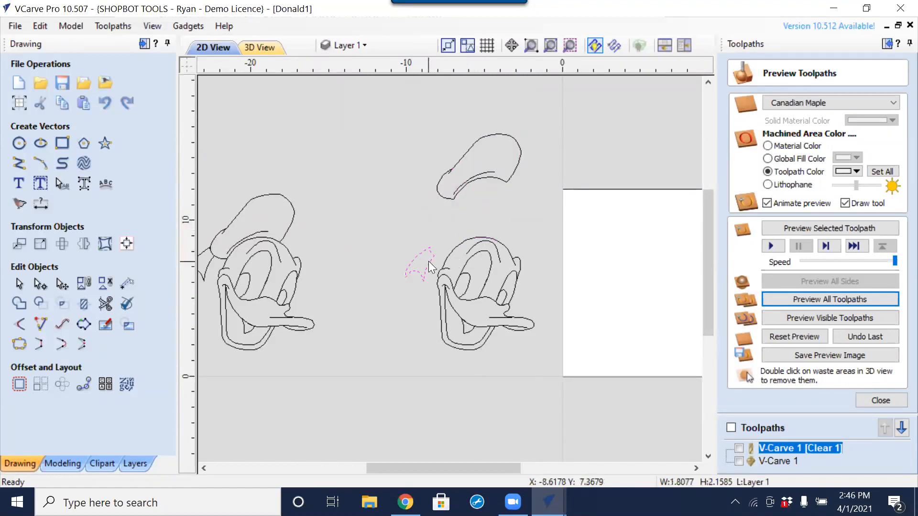
{"action": "left_click", "coordinate": [428, 262]}
{"action": "left_click_drag", "start_coordinate": [428, 262], "coordinate": [404, 245]}
Select the forehead, brow and cheek outlines together and move them up, clear of the eyes.
{"action": "scroll", "coordinate": [459, 277], "scroll_direction": "up", "scroll_amount": 3}
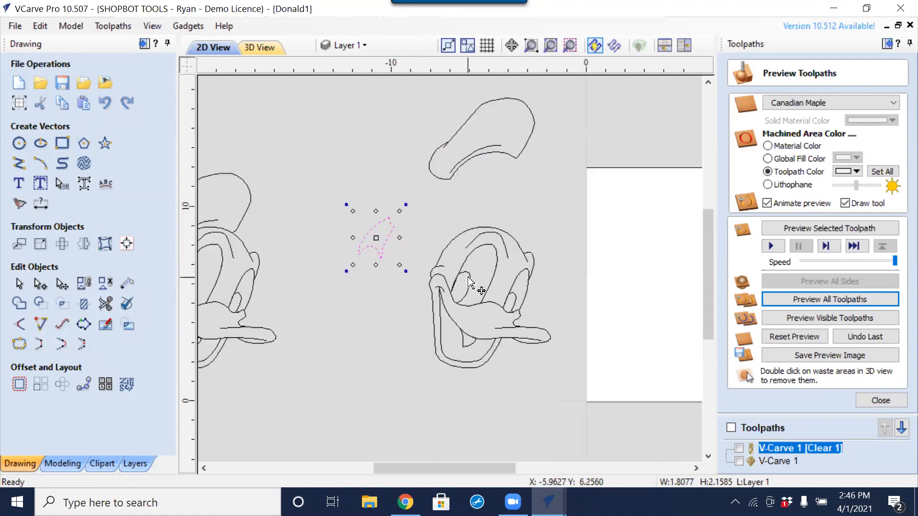
{"action": "left_click", "coordinate": [517, 218]}
{"action": "left_click", "coordinate": [426, 259], "text": "shift"}
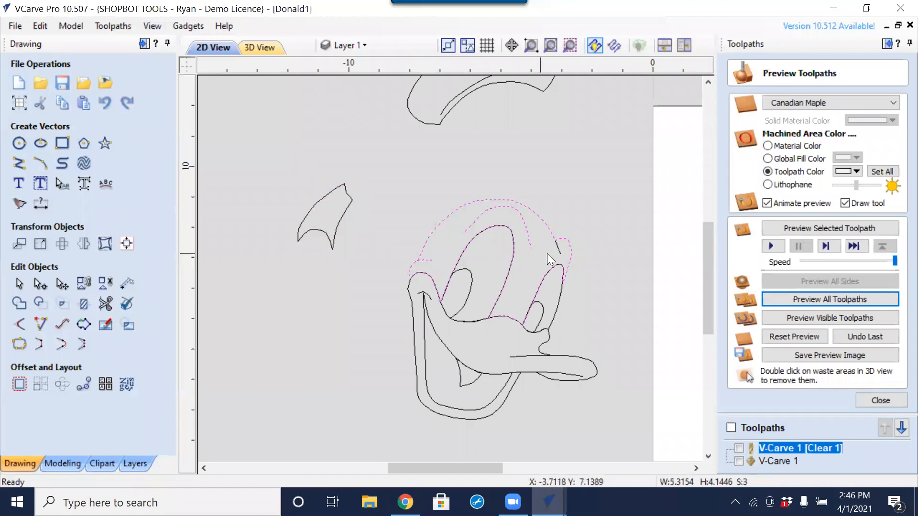
{"action": "left_click", "coordinate": [560, 256], "text": "shift"}
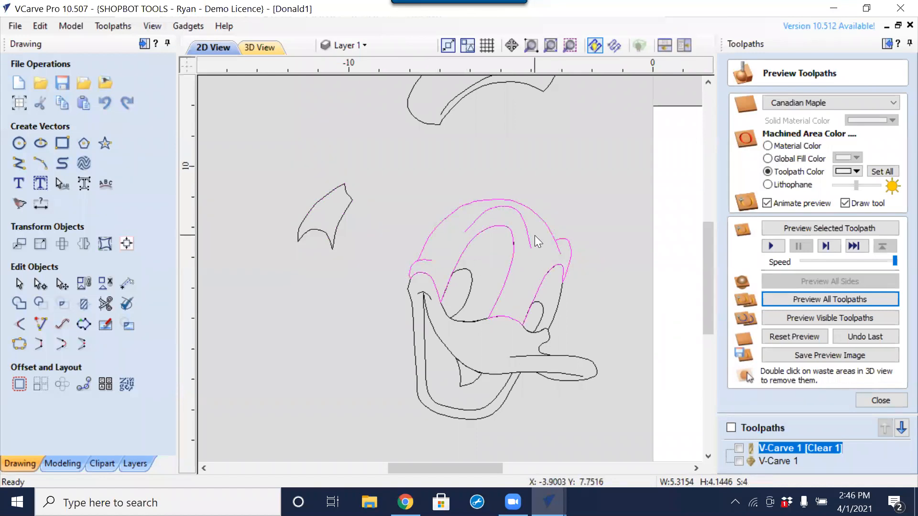
{"action": "scroll", "coordinate": [517, 248], "scroll_direction": "up", "scroll_amount": 3}
{"action": "scroll", "coordinate": [510, 252], "scroll_direction": "up", "scroll_amount": 1}
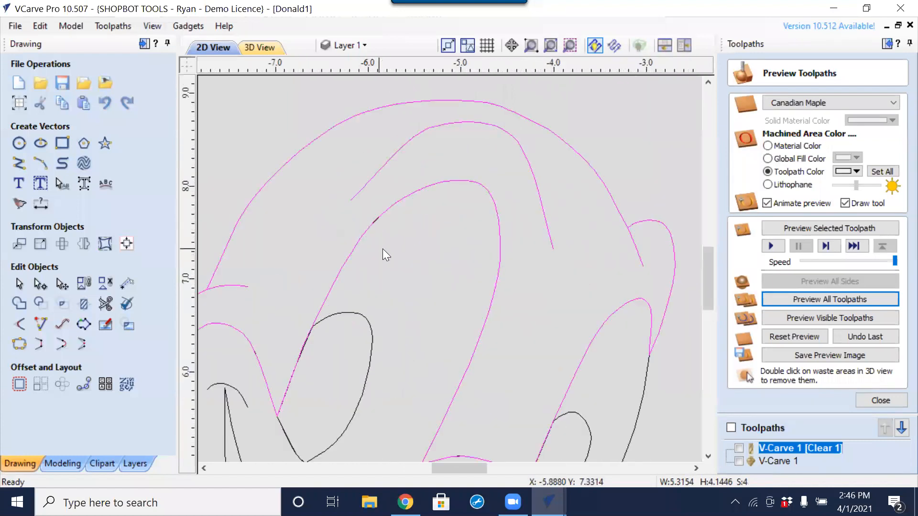
{"action": "scroll", "coordinate": [383, 251], "scroll_direction": "down", "scroll_amount": 4}
{"action": "scroll", "coordinate": [468, 212], "scroll_direction": "down", "scroll_amount": 1}
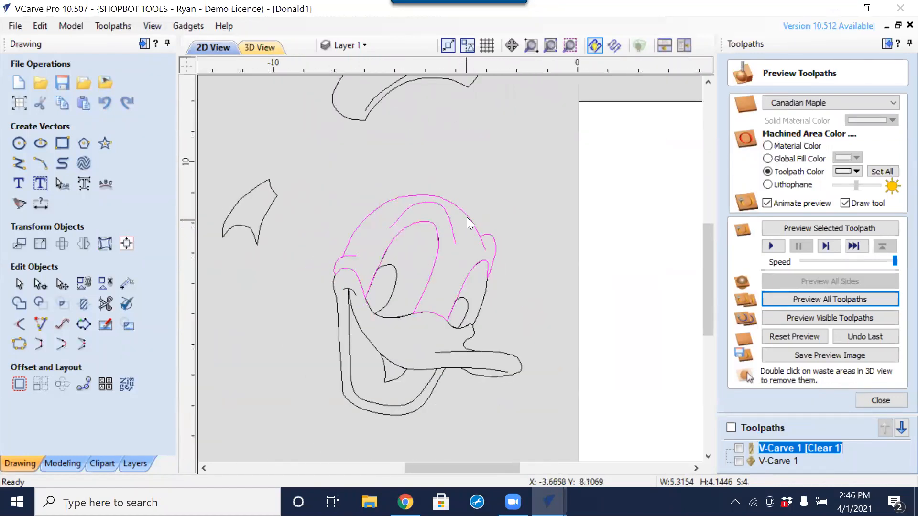
{"action": "left_click", "coordinate": [467, 214]}
{"action": "left_click_drag", "start_coordinate": [467, 214], "coordinate": [493, 137]}
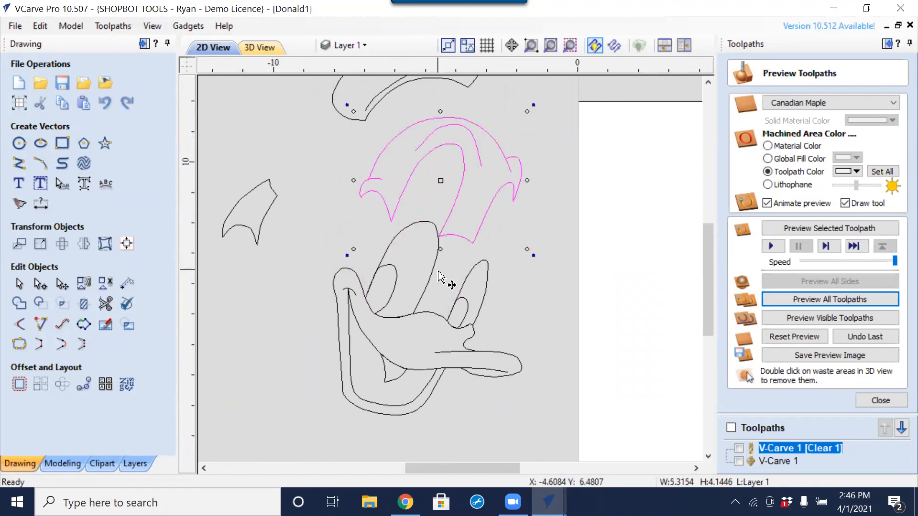
Select all beak and mouth vectors of the separated head and move them down below the eyes.
{"action": "left_click", "coordinate": [432, 278]}
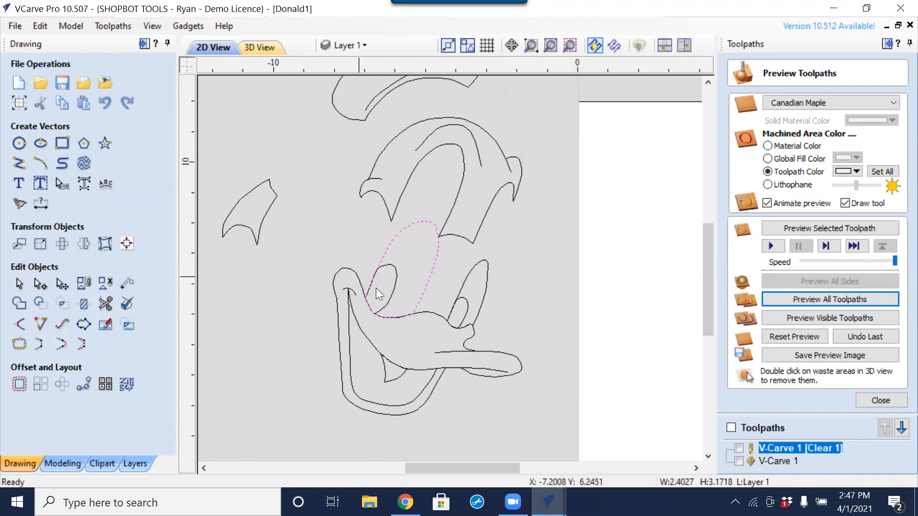
{"action": "left_click", "coordinate": [463, 288]}
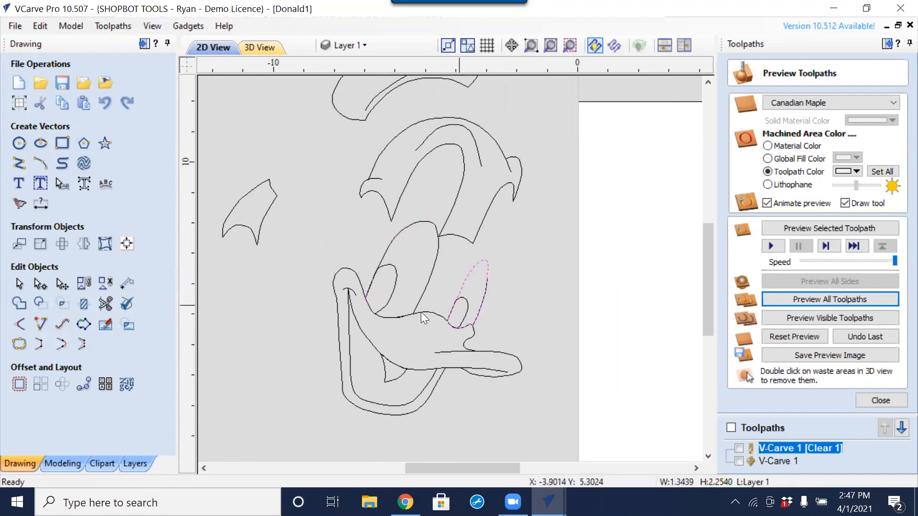
{"action": "left_click", "coordinate": [466, 287]}
{"action": "scroll", "coordinate": [465, 288], "scroll_direction": "down", "scroll_amount": 1}
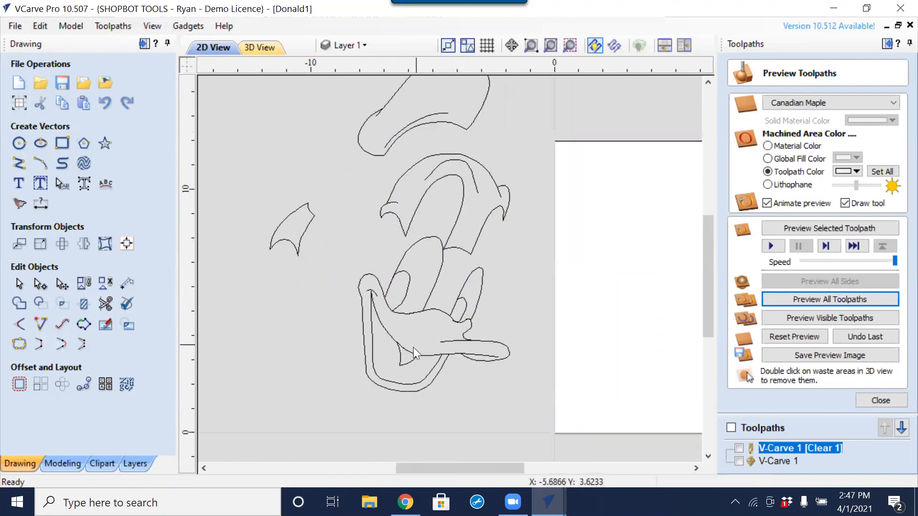
{"action": "left_click_drag", "start_coordinate": [490, 331], "coordinate": [323, 405]}
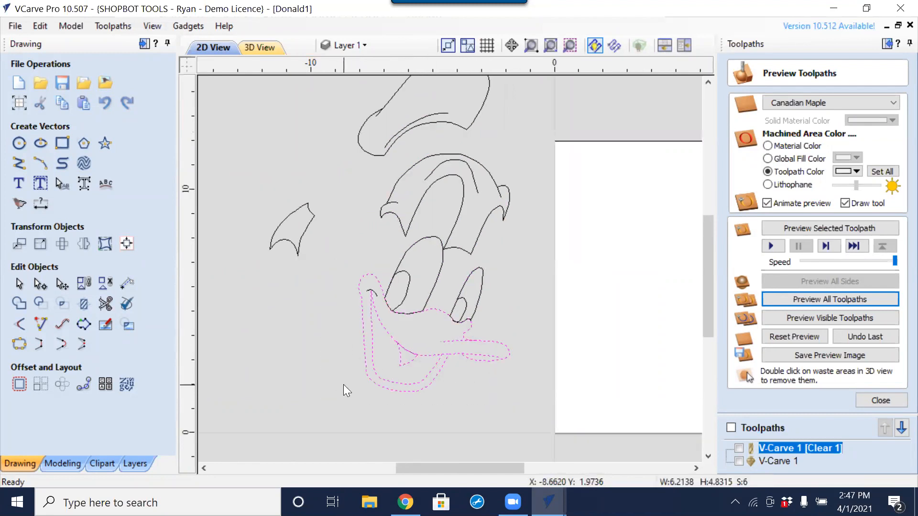
{"action": "scroll", "coordinate": [343, 385], "scroll_direction": "down", "scroll_amount": 2}
{"action": "scroll", "coordinate": [388, 258], "scroll_direction": "up", "scroll_amount": 2}
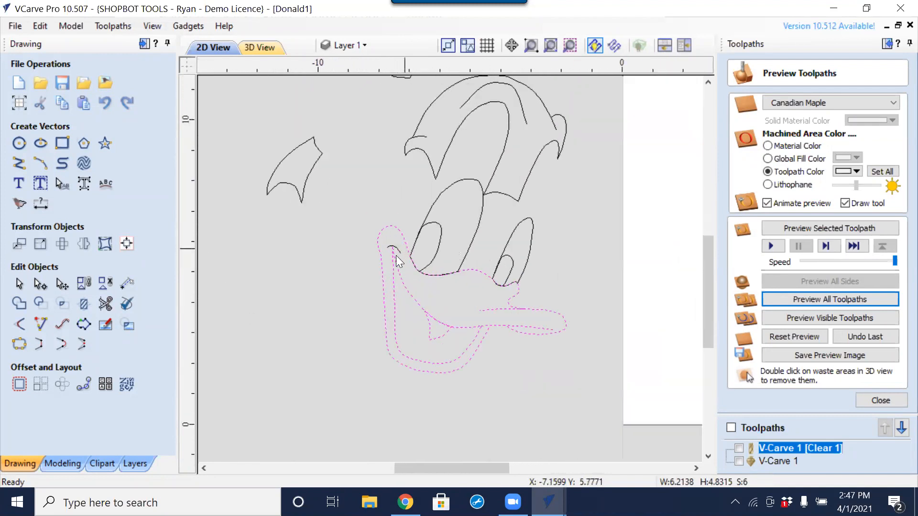
{"action": "scroll", "coordinate": [401, 296], "scroll_direction": "down", "scroll_amount": 1}
{"action": "left_click", "coordinate": [420, 309]}
{"action": "left_click_drag", "start_coordinate": [419, 332], "coordinate": [409, 392]}
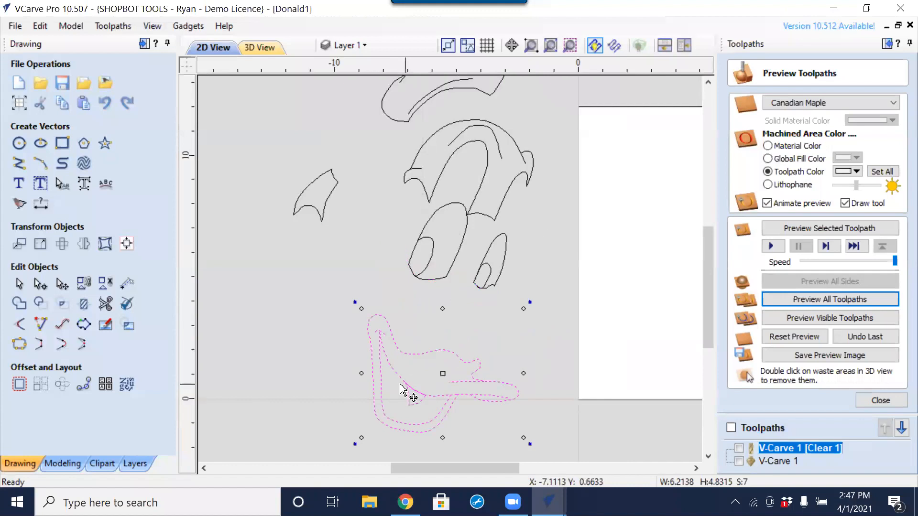
Move both eyes with their pupils slightly down, clear of the forehead outline.
{"action": "scroll", "coordinate": [430, 313], "scroll_direction": "up", "scroll_amount": 1}
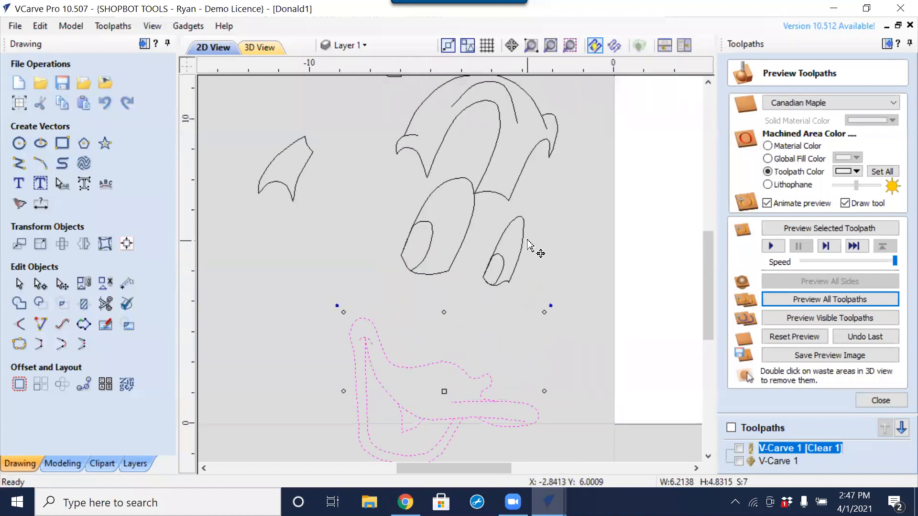
{"action": "left_click", "coordinate": [545, 239]}
{"action": "left_click", "coordinate": [433, 271]}
{"action": "left_click_drag", "start_coordinate": [436, 271], "coordinate": [435, 297]}
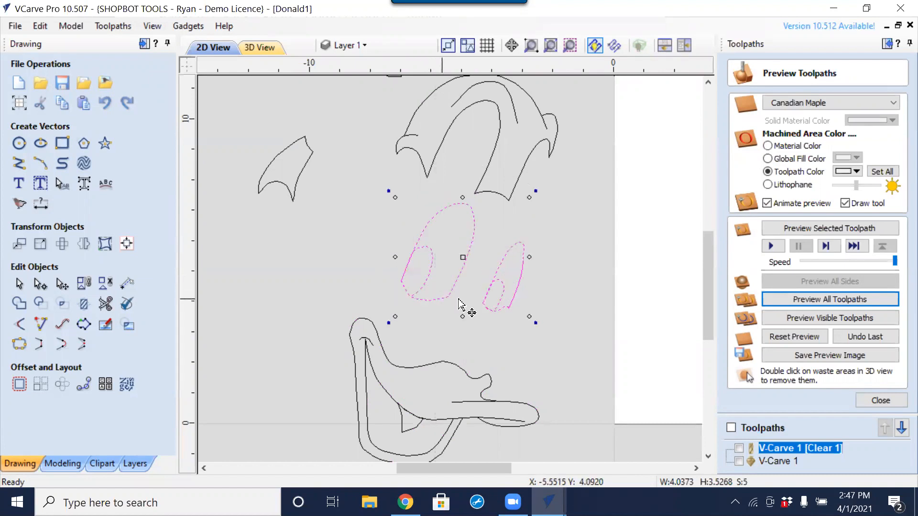
{"action": "left_click", "coordinate": [587, 308]}
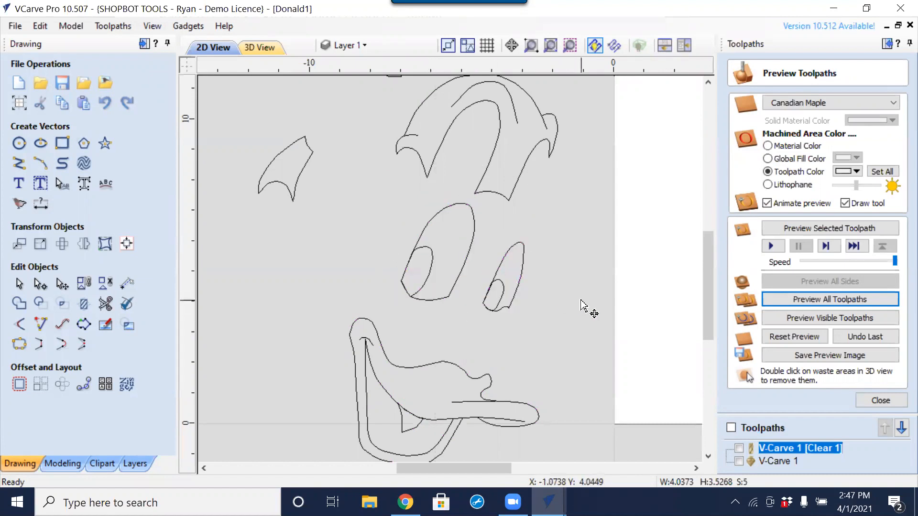
Examine the outlines of both eyes and pupils by selecting their vectors one at a time.
{"action": "left_click", "coordinate": [521, 272]}
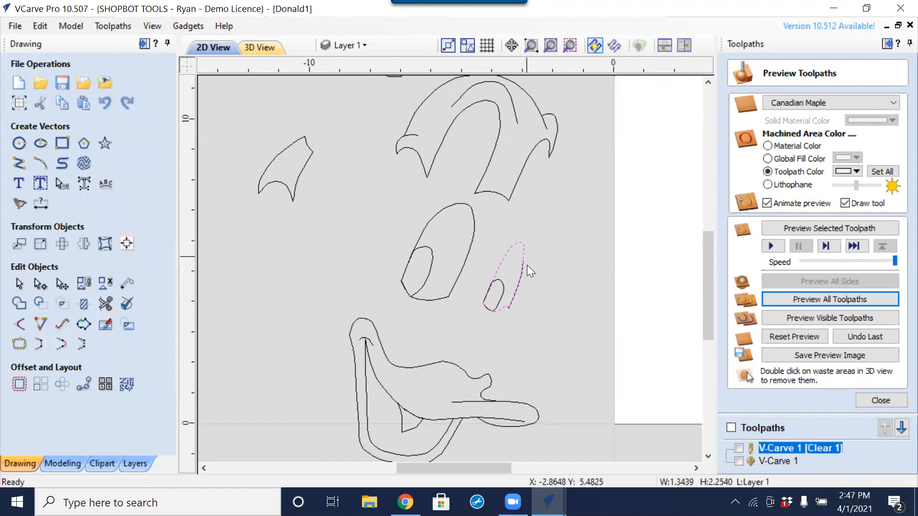
{"action": "scroll", "coordinate": [522, 279], "scroll_direction": "up", "scroll_amount": 2}
{"action": "left_click", "coordinate": [482, 343]}
{"action": "left_click", "coordinate": [471, 318]}
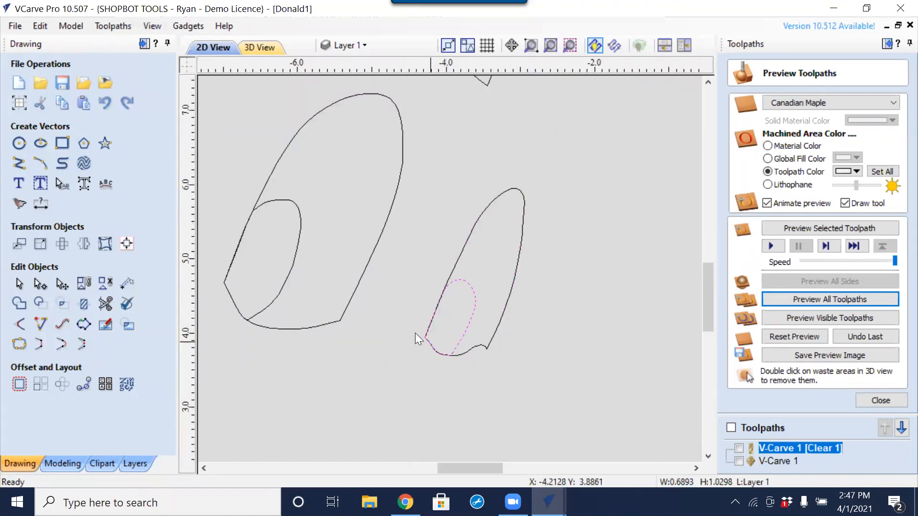
{"action": "left_click", "coordinate": [285, 259]}
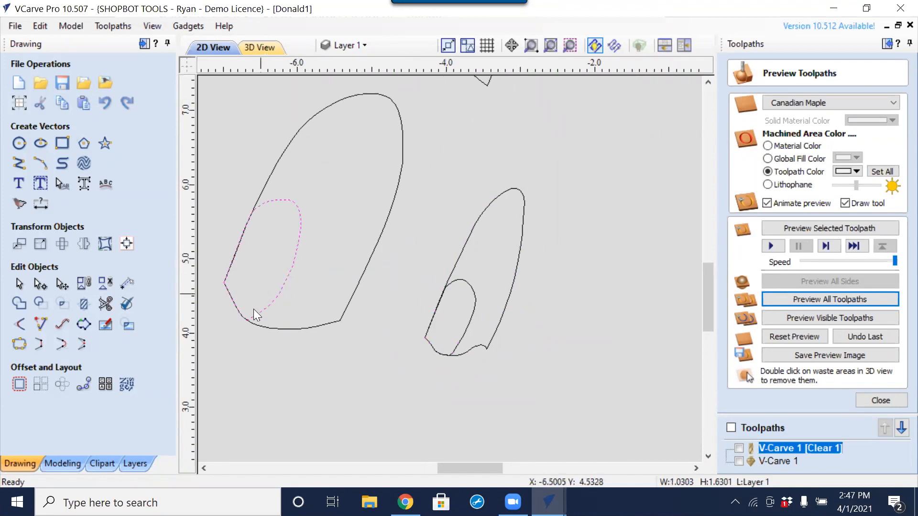
{"action": "left_click", "coordinate": [276, 329]}
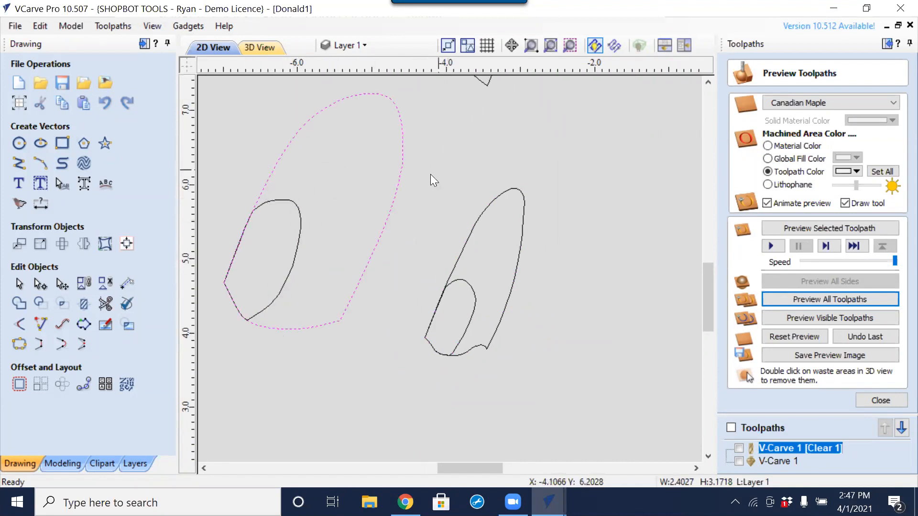
{"action": "left_click", "coordinate": [411, 191]}
{"action": "left_click", "coordinate": [388, 213]}
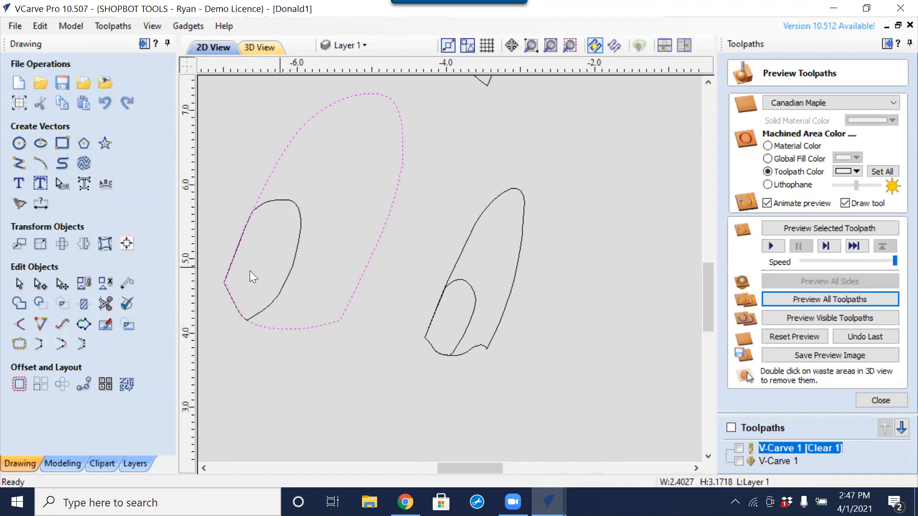
{"action": "left_click", "coordinate": [299, 223]}
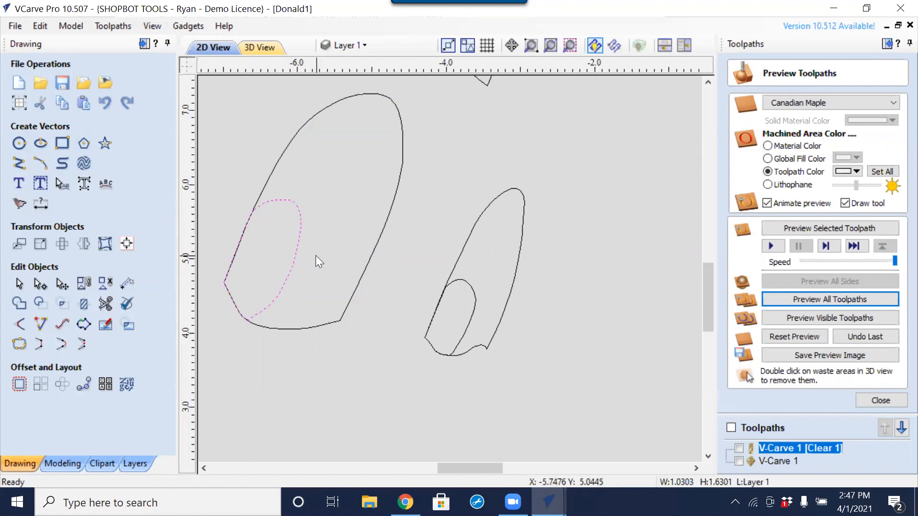
{"action": "left_click", "coordinate": [109, 306]}
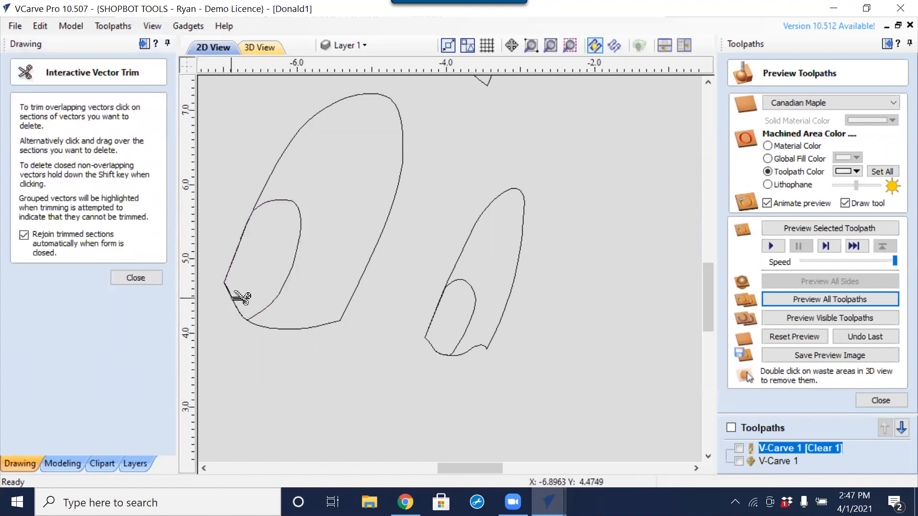
{"action": "key", "text": "Escape"}
{"action": "scroll", "coordinate": [239, 244], "scroll_direction": "up", "scroll_amount": 2}
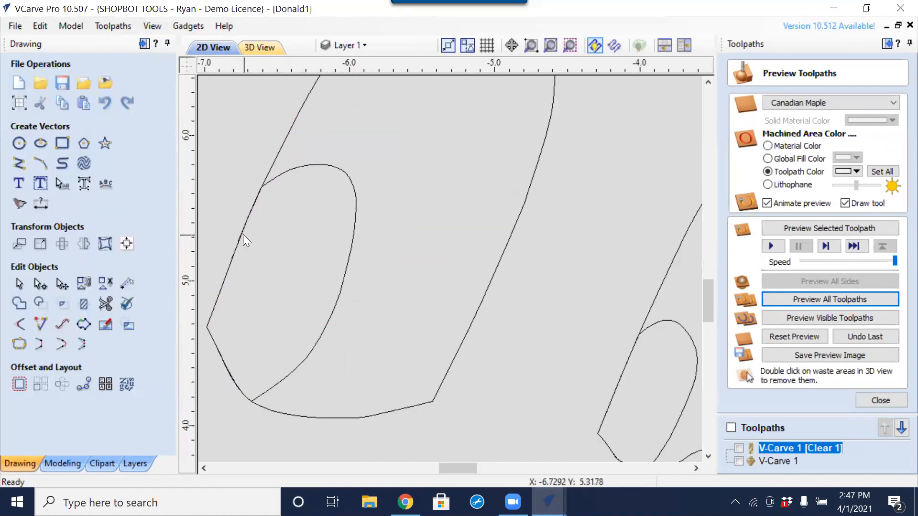
{"action": "left_click", "coordinate": [242, 233]}
{"action": "left_click", "coordinate": [275, 269]}
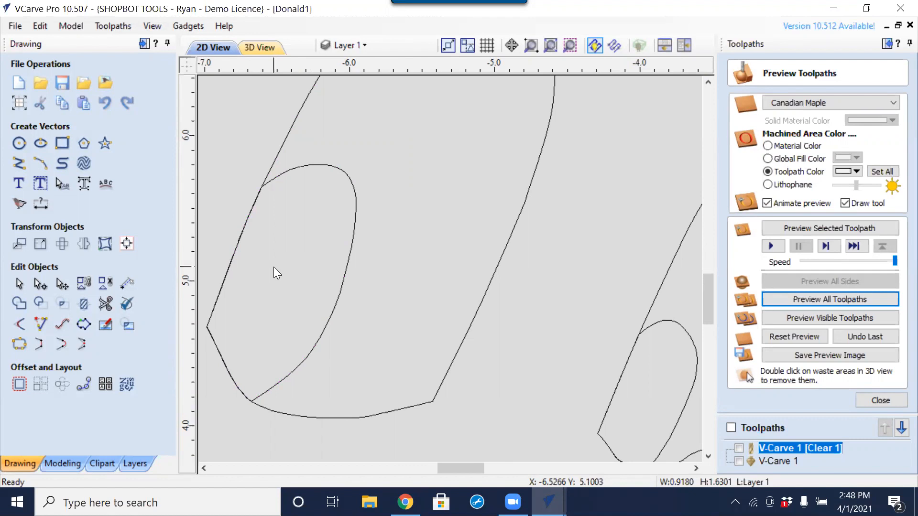
{"action": "scroll", "coordinate": [273, 271], "scroll_direction": "down", "scroll_amount": 3}
{"action": "scroll", "coordinate": [264, 320], "scroll_direction": "down", "scroll_amount": 2}
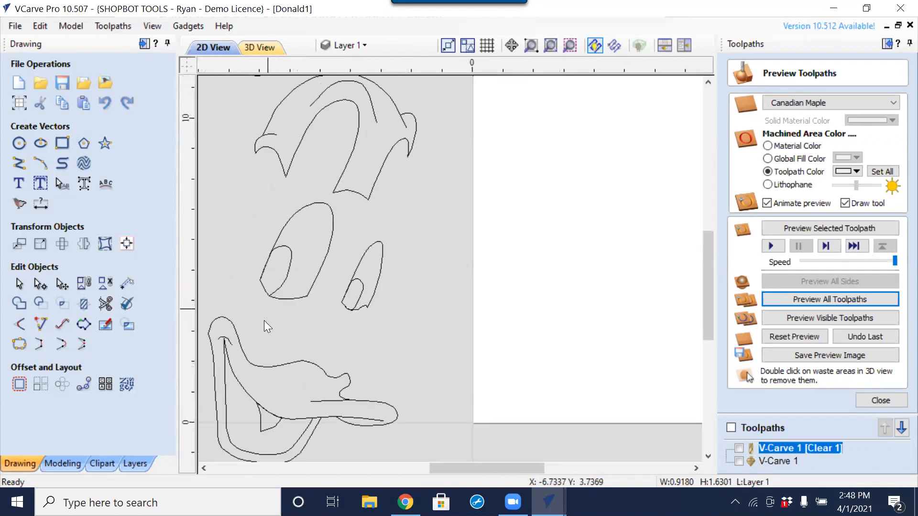
{"action": "scroll", "coordinate": [261, 307], "scroll_direction": "up", "scroll_amount": 2}
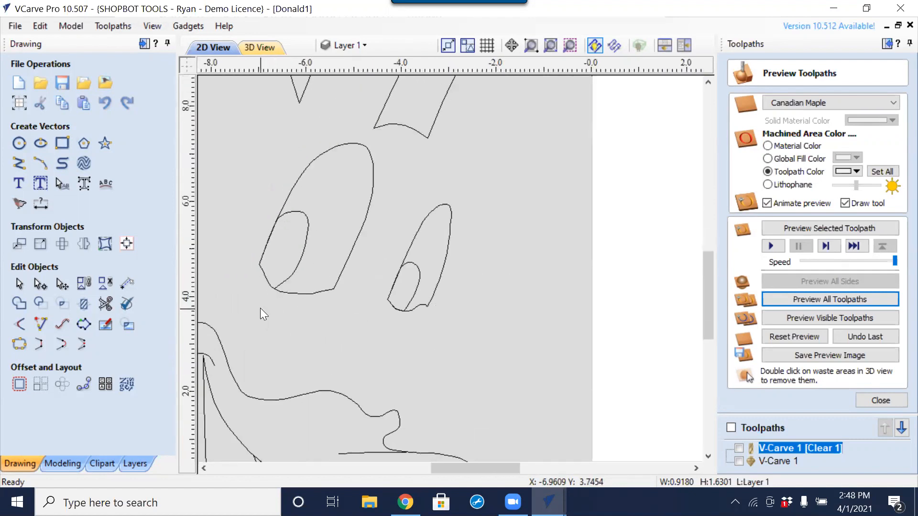
{"action": "scroll", "coordinate": [334, 273], "scroll_direction": "down", "scroll_amount": 3}
Open the larger eye's pupil outline for node editing around the point where its upper end meets the eye outline.
{"action": "left_click_drag", "start_coordinate": [429, 217], "coordinate": [316, 283]}
{"action": "left_click", "coordinate": [295, 213]}
{"action": "left_click", "coordinate": [295, 215]}
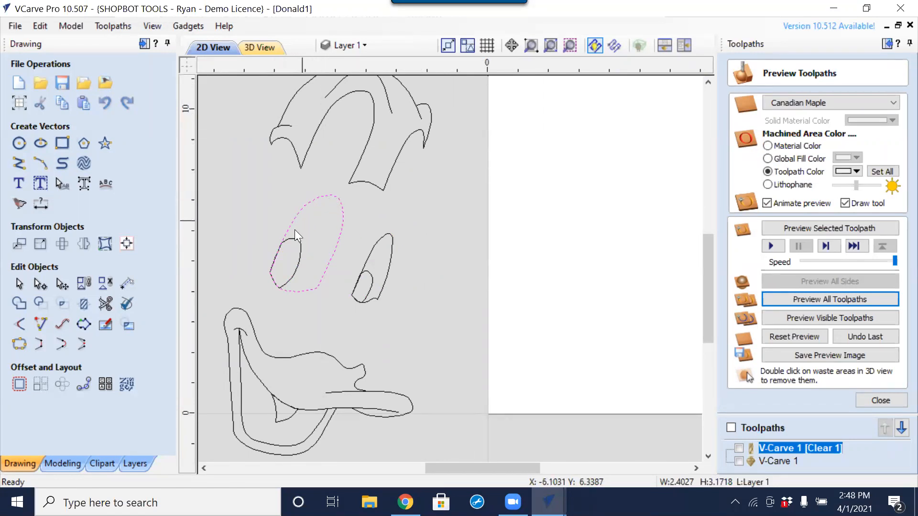
{"action": "scroll", "coordinate": [279, 251], "scroll_direction": "up", "scroll_amount": 3}
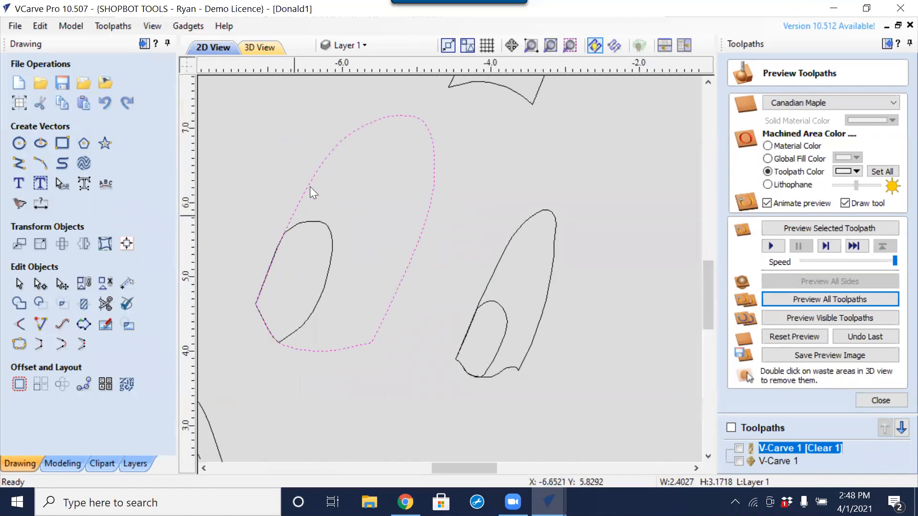
{"action": "left_click", "coordinate": [287, 223]}
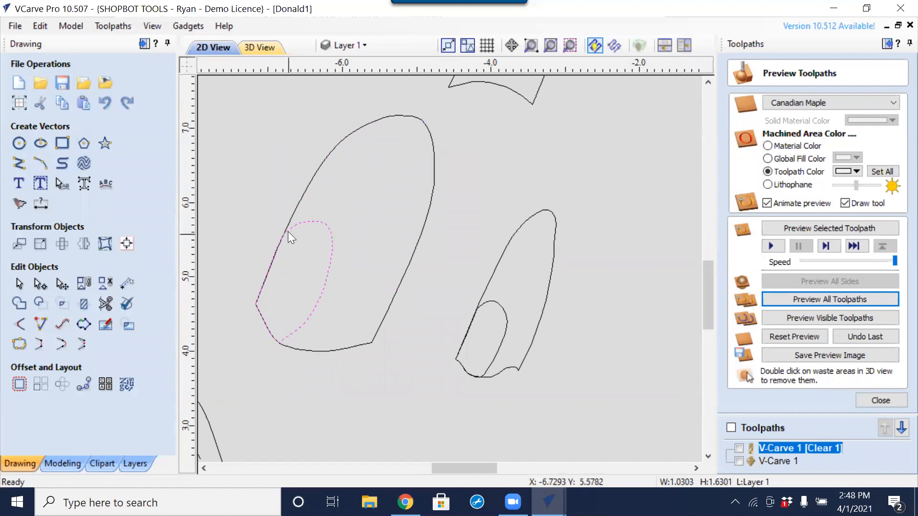
{"action": "scroll", "coordinate": [286, 235], "scroll_direction": "up", "scroll_amount": 3}
{"action": "double_click", "coordinate": [276, 244]}
{"action": "scroll", "coordinate": [278, 244], "scroll_direction": "up", "scroll_amount": 4}
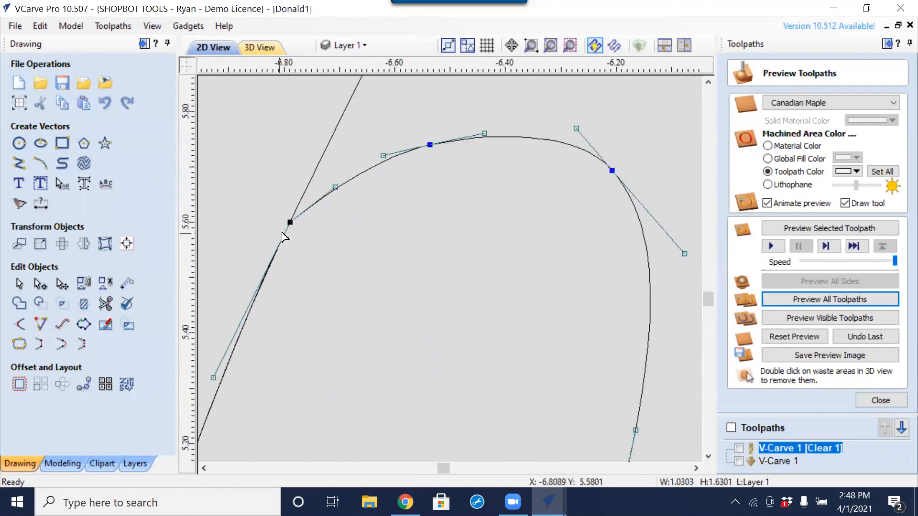
Cut the larger pupil's outline at its upper and lower junctions with the eye and delete the piece overlapping the eye's edge.
{"action": "scroll", "coordinate": [290, 219], "scroll_direction": "down", "scroll_amount": 4}
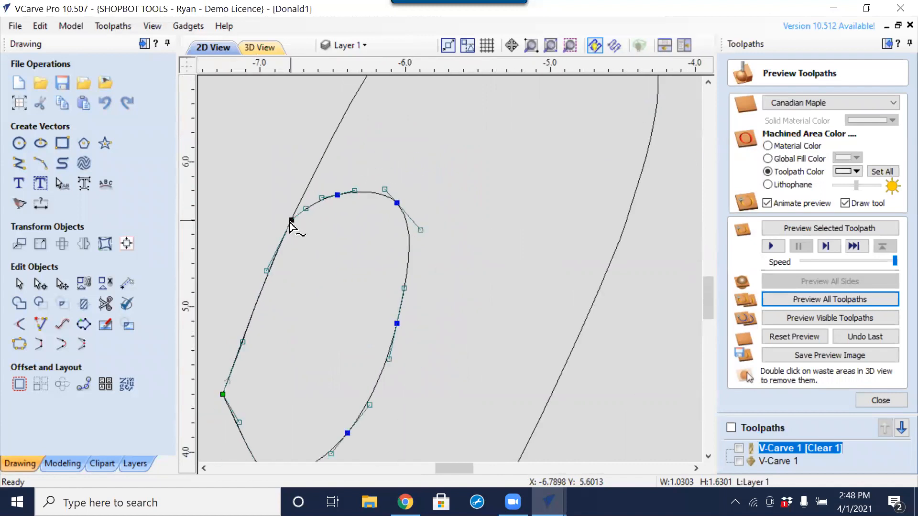
{"action": "scroll", "coordinate": [275, 311], "scroll_direction": "up", "scroll_amount": 4}
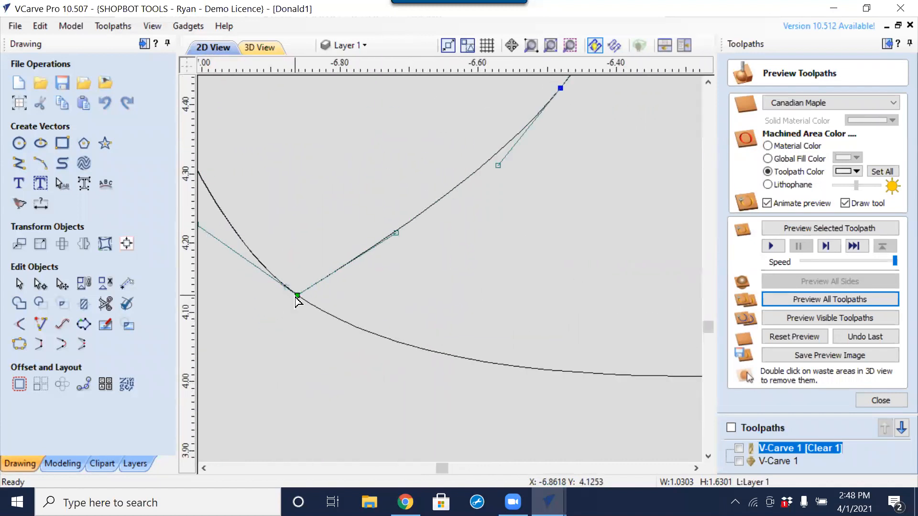
{"action": "scroll", "coordinate": [297, 302], "scroll_direction": "down", "scroll_amount": 3}
{"action": "scroll", "coordinate": [329, 203], "scroll_direction": "down", "scroll_amount": 2}
{"action": "scroll", "coordinate": [328, 204], "scroll_direction": "up", "scroll_amount": 5}
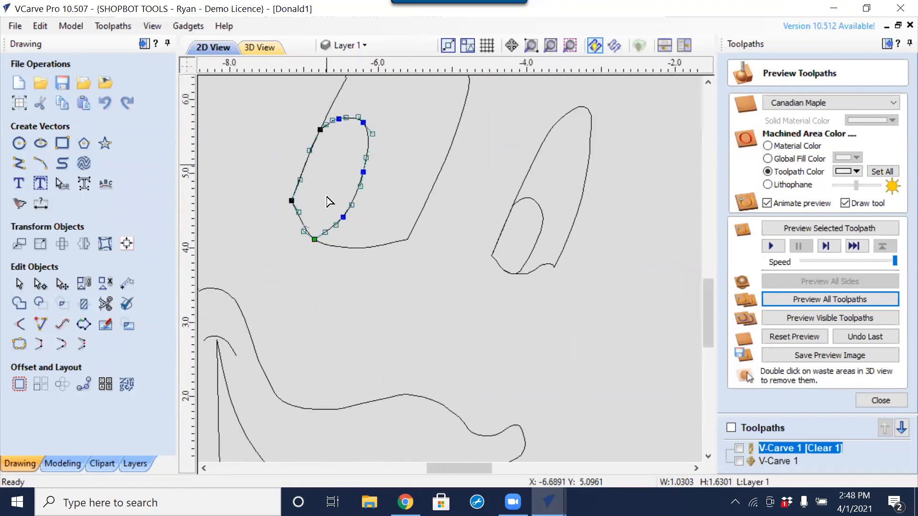
{"action": "key", "text": "c"}
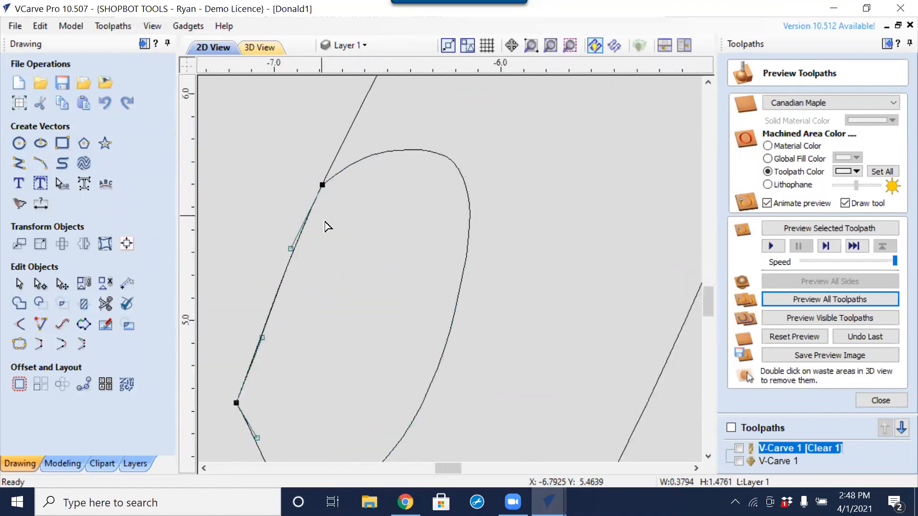
{"action": "left_click", "coordinate": [333, 229]}
{"action": "left_click", "coordinate": [306, 235]}
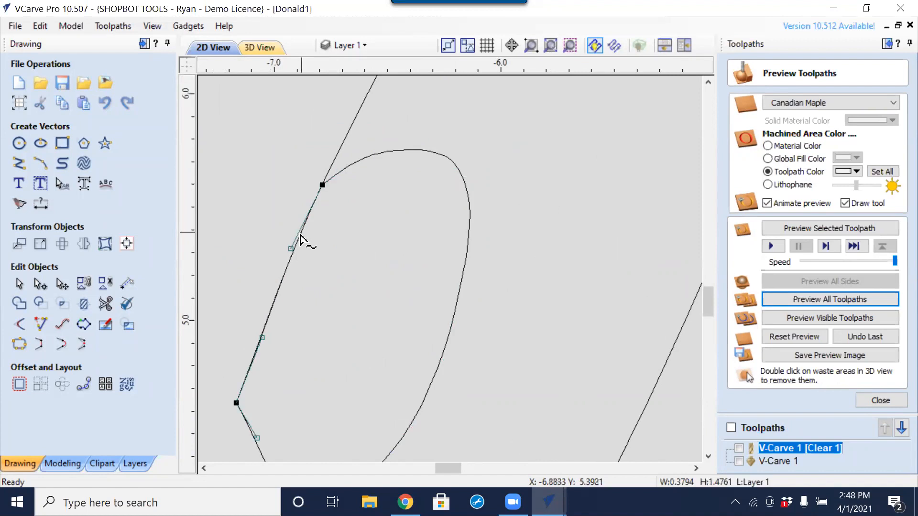
{"action": "left_click", "coordinate": [312, 264]}
{"action": "scroll", "coordinate": [311, 263], "scroll_direction": "down", "scroll_amount": 4}
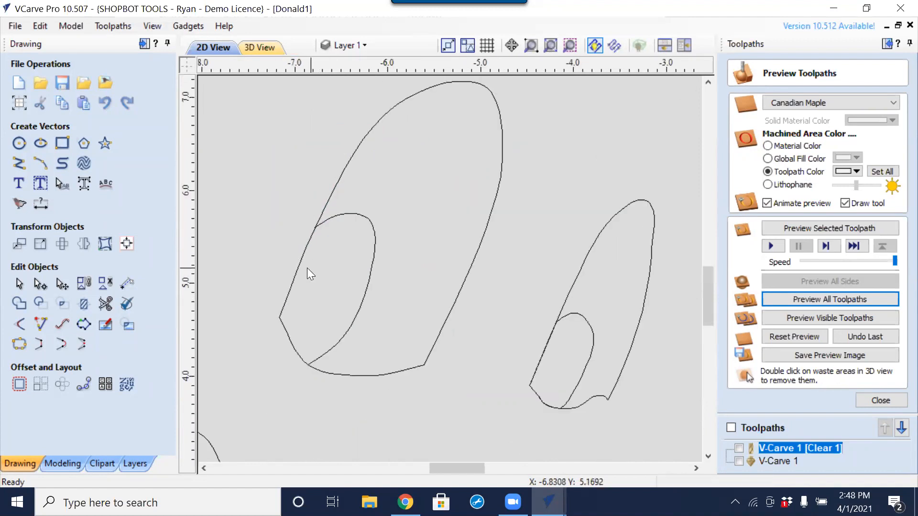
Trim the larger eye outline's edge alongside the pupil, between the pupil curve's two ends.
{"action": "left_click", "coordinate": [106, 304]}
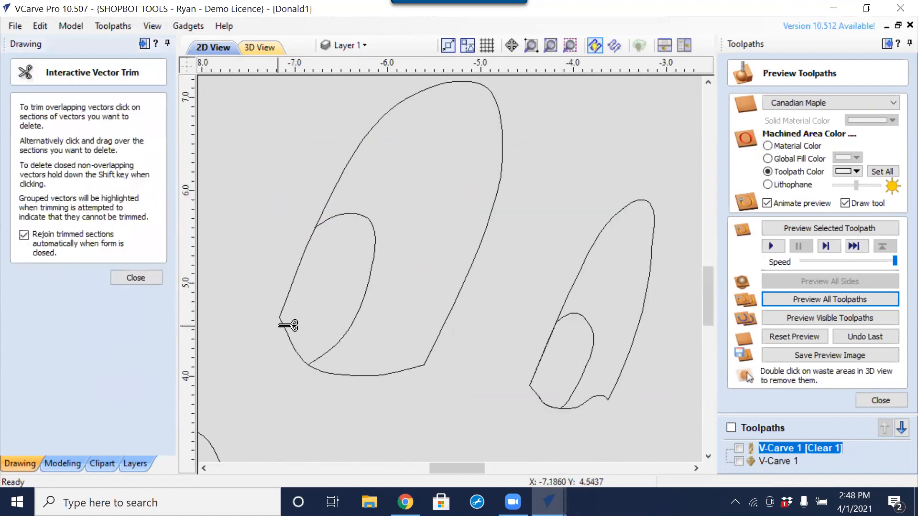
{"action": "left_click", "coordinate": [288, 330]}
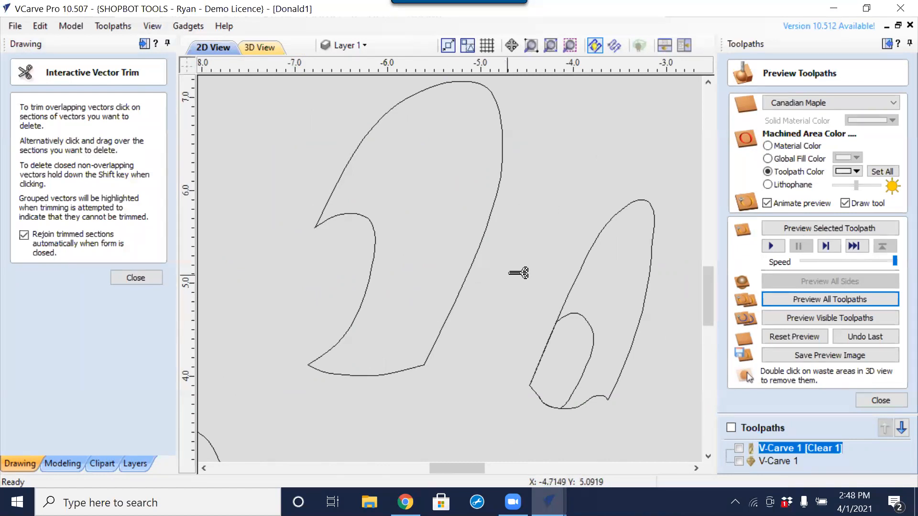
{"action": "key", "text": "Escape"}
Cut the smaller eye's pupil outline where it meets the eye outline and delete its overlapping piece.
{"action": "left_click", "coordinate": [581, 313]}
{"action": "double_click", "coordinate": [597, 339]}
{"action": "scroll", "coordinate": [564, 339], "scroll_direction": "up", "scroll_amount": 2}
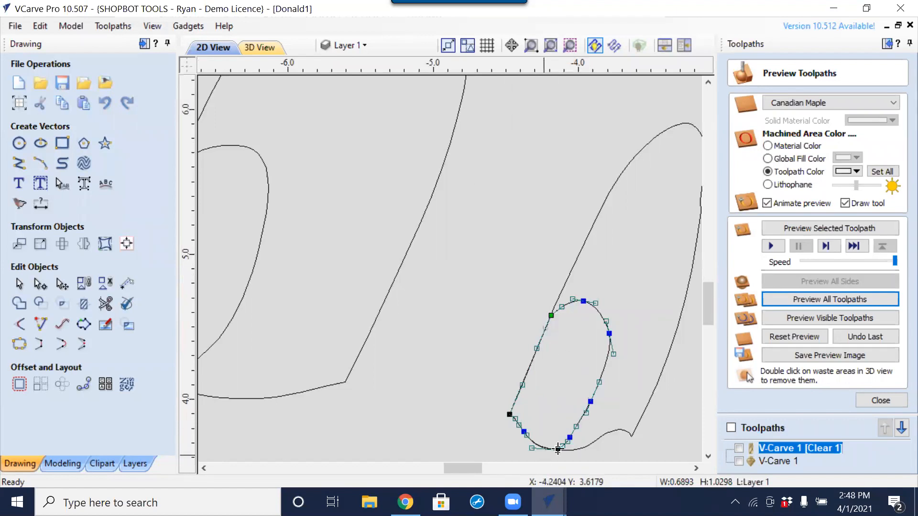
{"action": "left_click", "coordinate": [562, 423]}
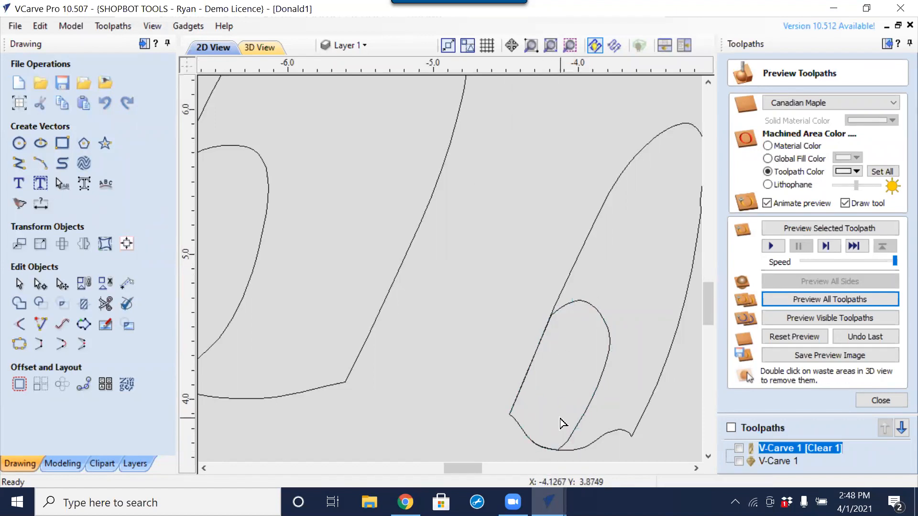
{"action": "left_click", "coordinate": [528, 438]}
{"action": "left_click", "coordinate": [519, 431]}
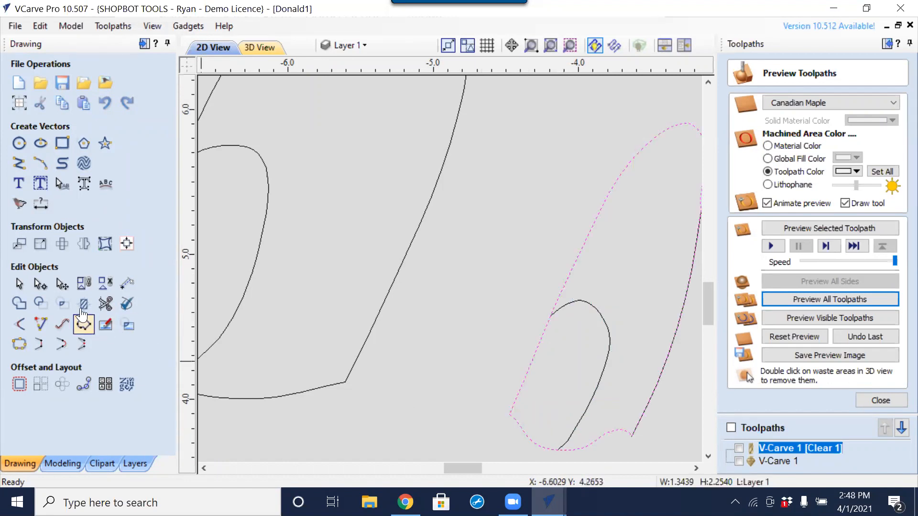
Trim the smaller eye outline's edge alongside the pupil, between the pupil curve's two ends.
{"action": "left_click", "coordinate": [103, 306]}
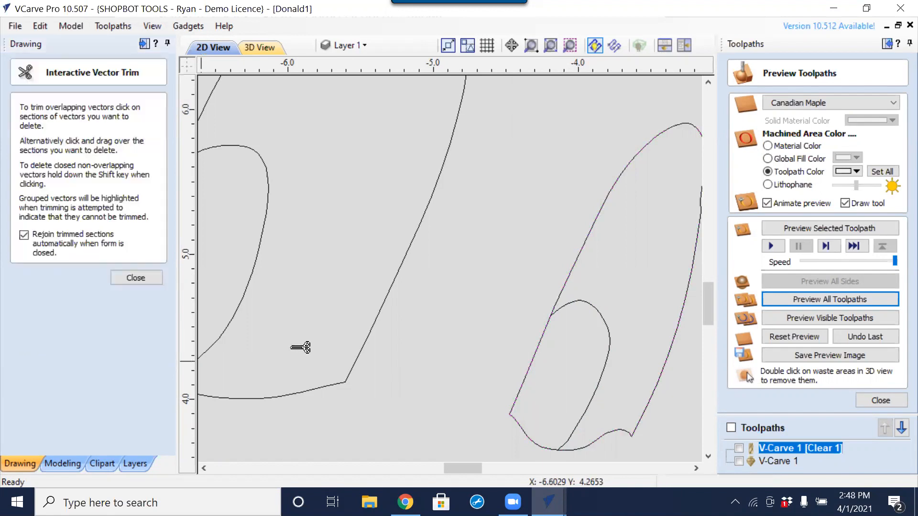
{"action": "left_click", "coordinate": [521, 383]}
{"action": "key", "text": "Escape"}
{"action": "scroll", "coordinate": [518, 380], "scroll_direction": "down", "scroll_amount": 5}
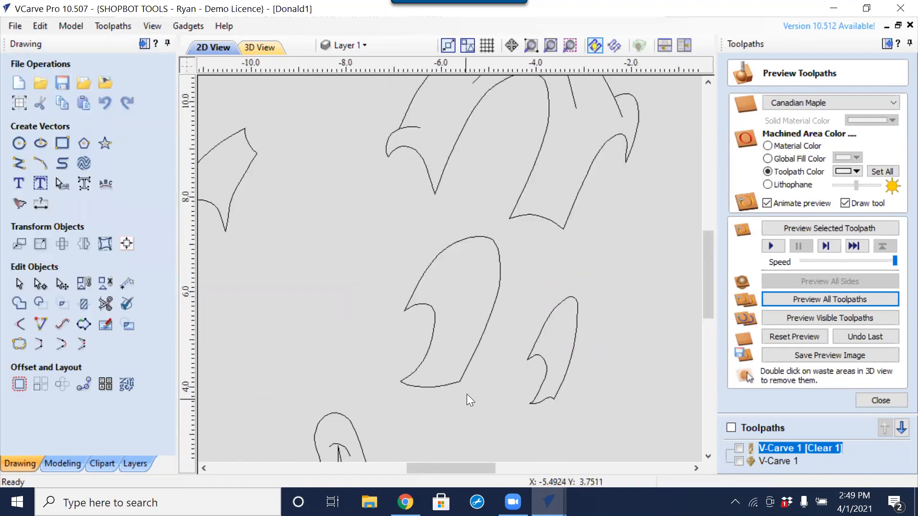
Copy both closed pupils from the intact head and place the copies beside the trimmed eyes of the separated head.
{"action": "middle_click_drag", "start_coordinate": [467, 394], "coordinate": [468, 293]}
{"action": "scroll", "coordinate": [468, 292], "scroll_direction": "down", "scroll_amount": 3}
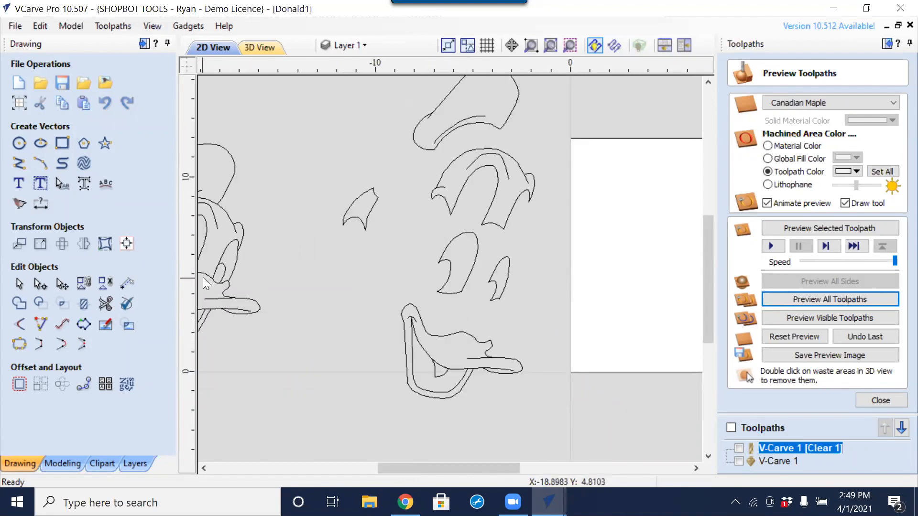
{"action": "middle_click_drag", "start_coordinate": [239, 274], "coordinate": [387, 283]}
{"action": "left_click", "coordinate": [368, 280]}
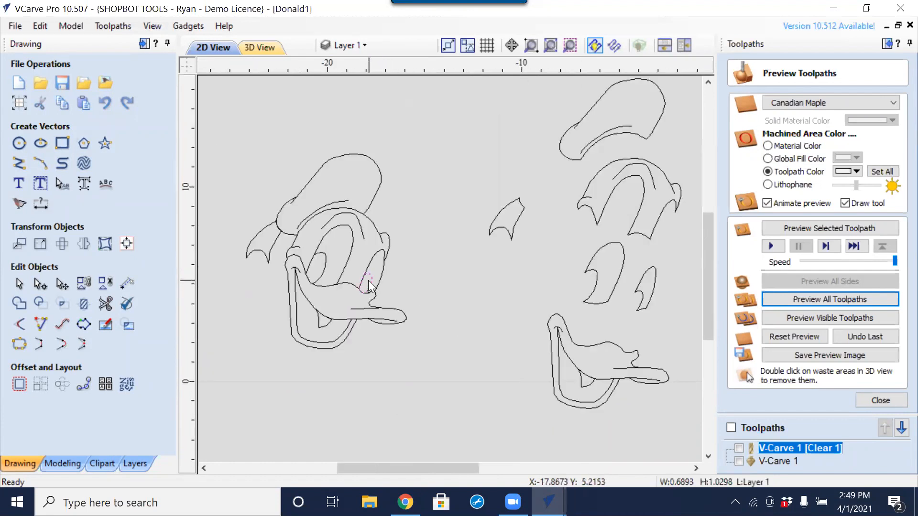
{"action": "left_click", "coordinate": [323, 266], "text": "shift"}
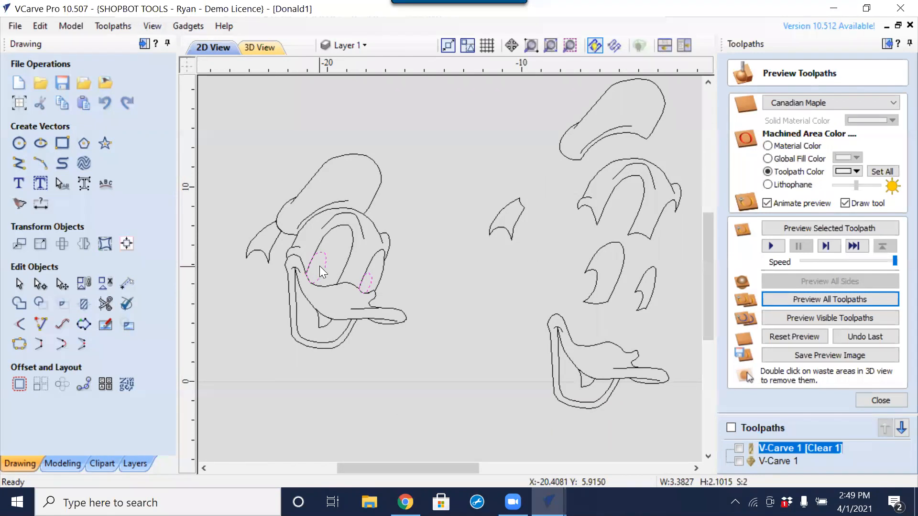
{"action": "left_click", "coordinate": [322, 271]}
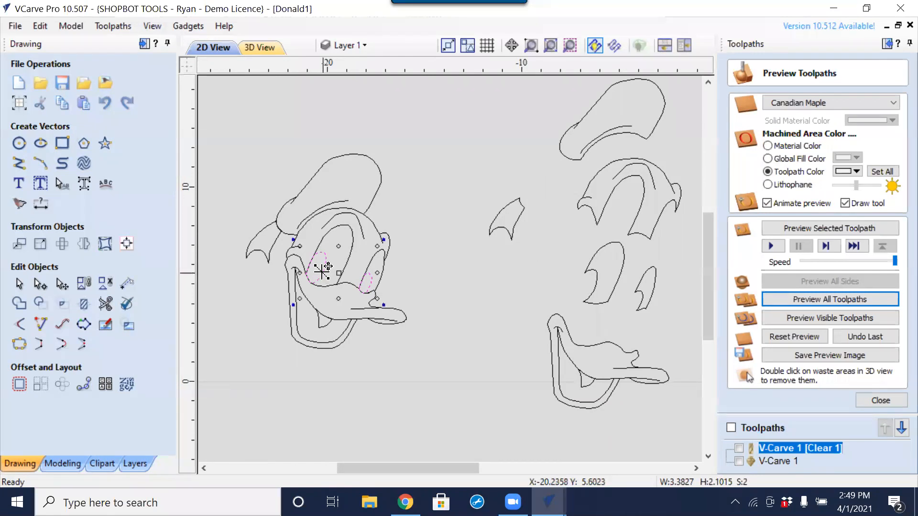
{"action": "left_click_drag", "start_coordinate": [323, 270], "coordinate": [580, 293]}
{"action": "left_click", "coordinate": [641, 340]}
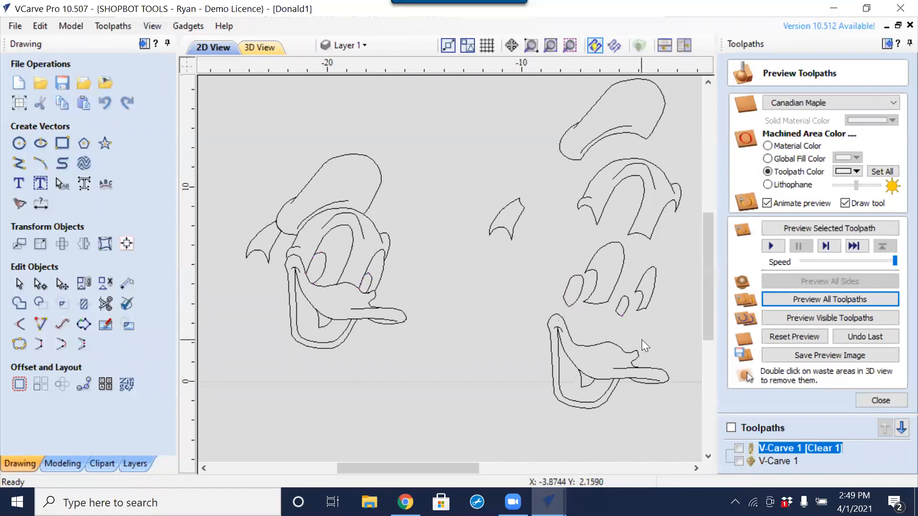
Move the small tongue shape out of the separated mouth to a clear spot below the beak.
{"action": "middle_click_drag", "start_coordinate": [545, 323], "coordinate": [426, 249]}
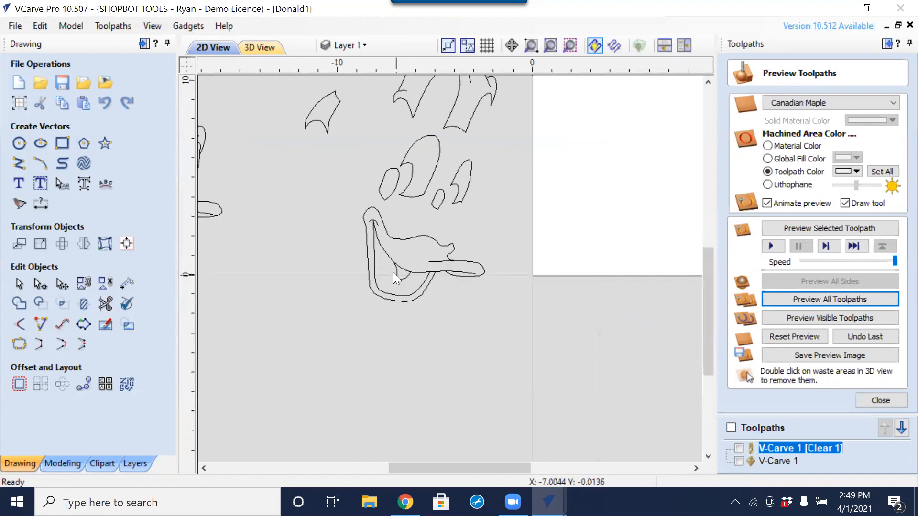
{"action": "left_click", "coordinate": [397, 277]}
{"action": "left_click", "coordinate": [399, 281]}
{"action": "left_click_drag", "start_coordinate": [401, 277], "coordinate": [406, 348]}
{"action": "left_click", "coordinate": [474, 336]}
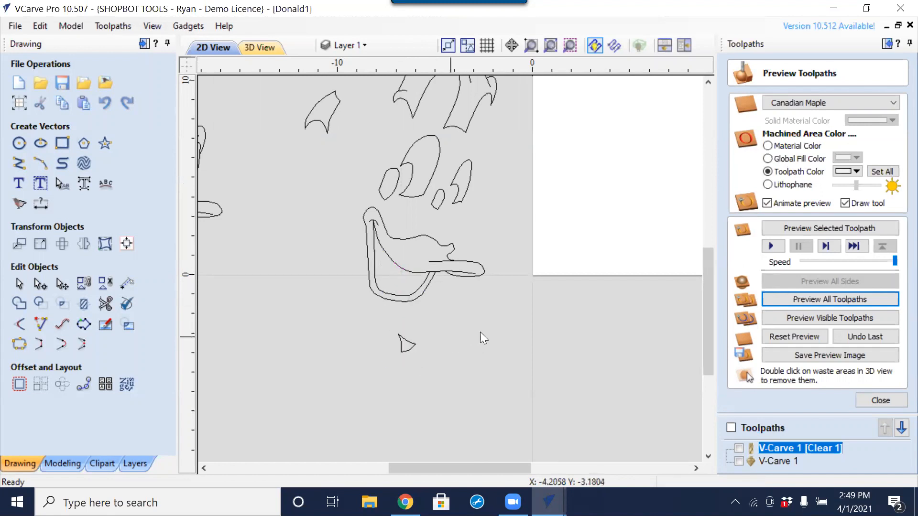
Copy the mouth interior outline from the separated beak and place the copy below the beak, beside the tongue shape.
{"action": "scroll", "coordinate": [483, 334], "scroll_direction": "down", "scroll_amount": 1}
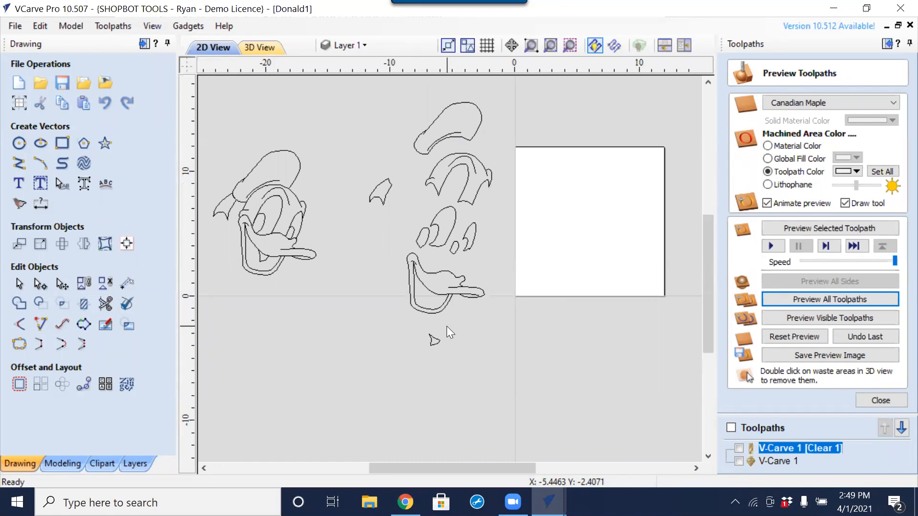
{"action": "left_click", "coordinate": [429, 310]}
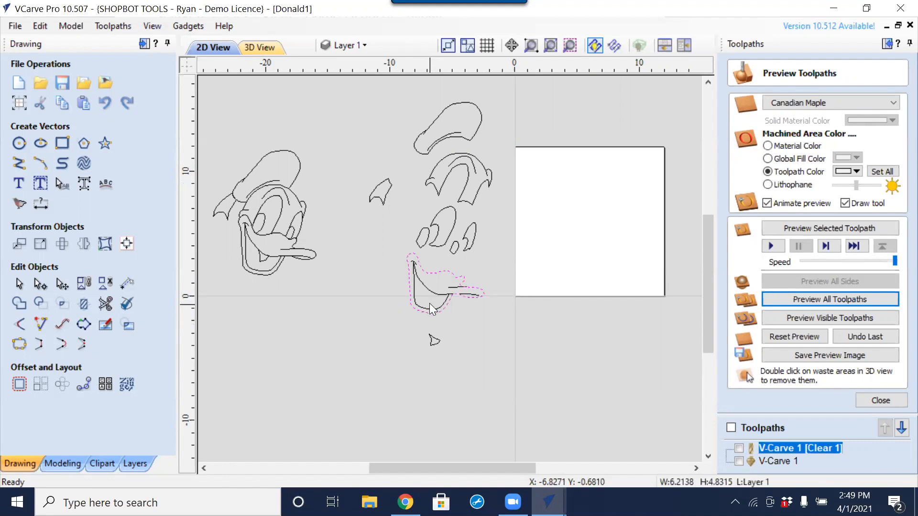
{"action": "left_click", "coordinate": [429, 305]}
{"action": "left_click", "coordinate": [429, 308]}
{"action": "left_click_drag", "start_coordinate": [435, 304], "coordinate": [541, 356]}
{"action": "left_click", "coordinate": [549, 361]}
{"action": "left_click", "coordinate": [531, 307]}
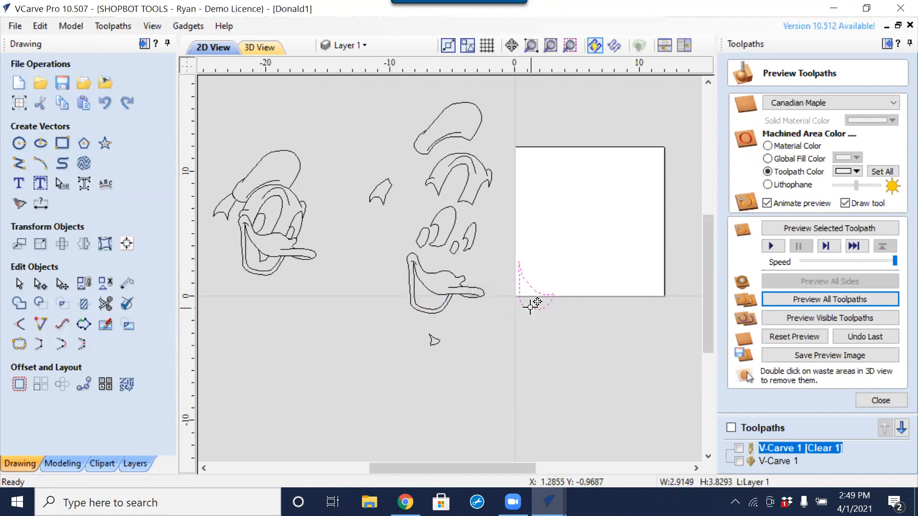
{"action": "left_click_drag", "start_coordinate": [532, 303], "coordinate": [477, 366]}
{"action": "left_click", "coordinate": [560, 352]}
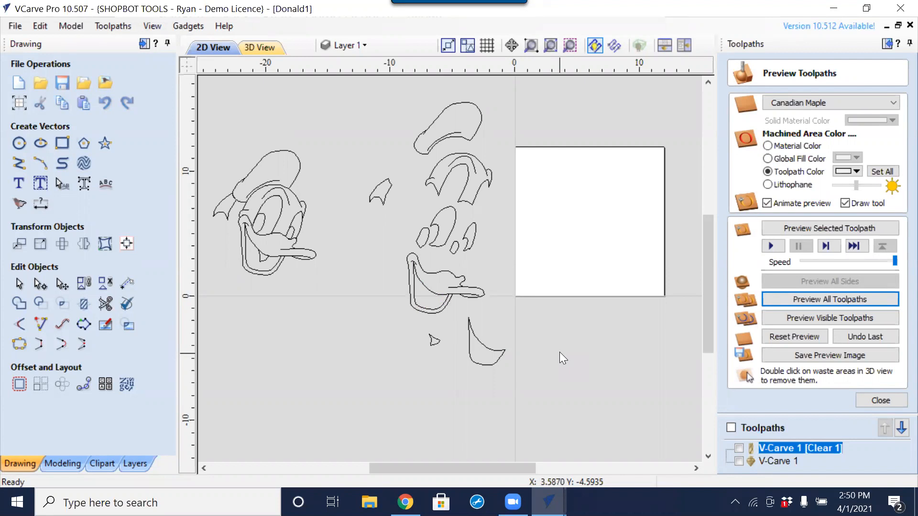
Select all beak and mouth vectors together with the mouth interior copy, leaving out the tongue, and move them onto the workpiece.
{"action": "left_click_drag", "start_coordinate": [503, 281], "coordinate": [455, 350]}
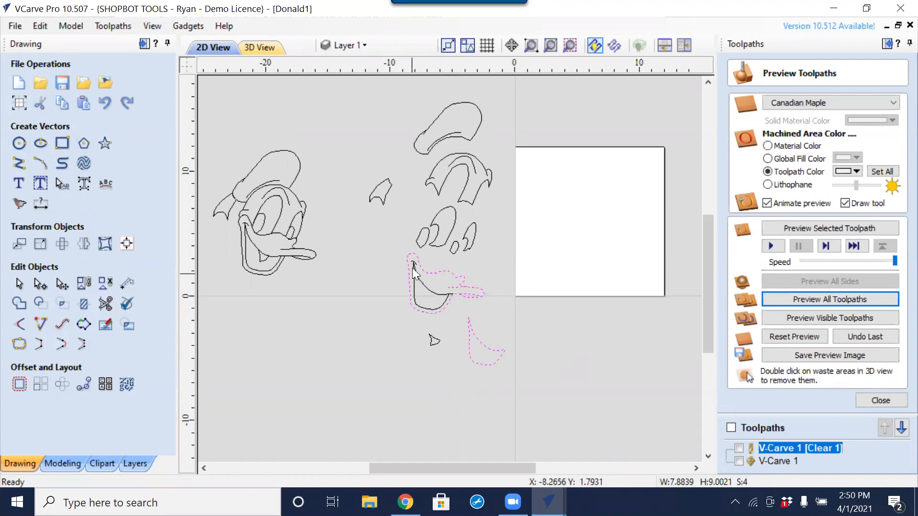
{"action": "scroll", "coordinate": [405, 262], "scroll_direction": "up", "scroll_amount": 3}
{"action": "left_click_drag", "start_coordinate": [452, 273], "coordinate": [394, 282], "text": "shift"}
{"action": "left_click", "coordinate": [492, 277], "text": "shift"}
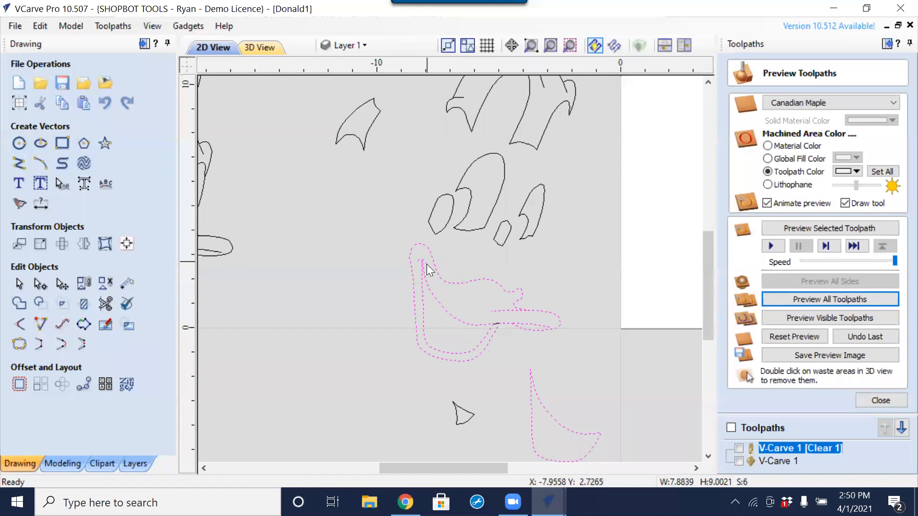
{"action": "scroll", "coordinate": [506, 330], "scroll_direction": "up", "scroll_amount": 2}
{"action": "left_click", "coordinate": [487, 320], "text": "shift"}
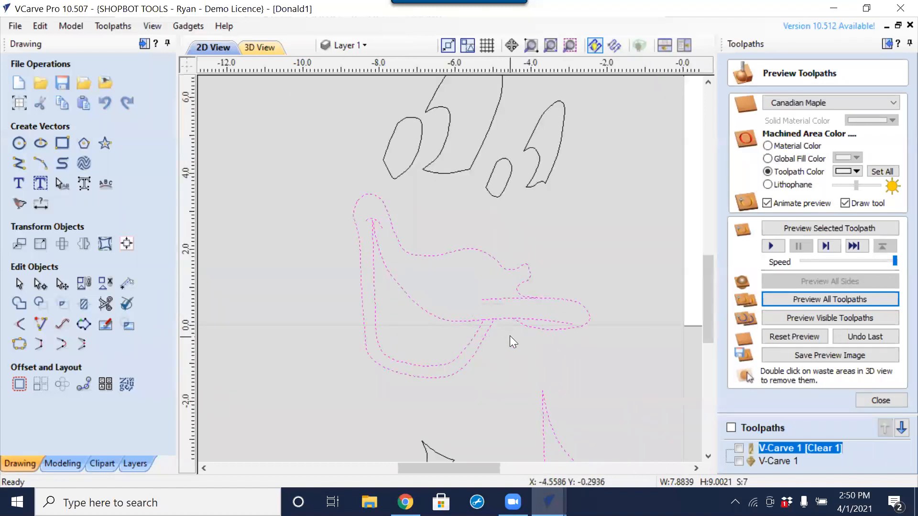
{"action": "scroll", "coordinate": [547, 387], "scroll_direction": "down", "scroll_amount": 2}
{"action": "scroll", "coordinate": [535, 377], "scroll_direction": "down", "scroll_amount": 2}
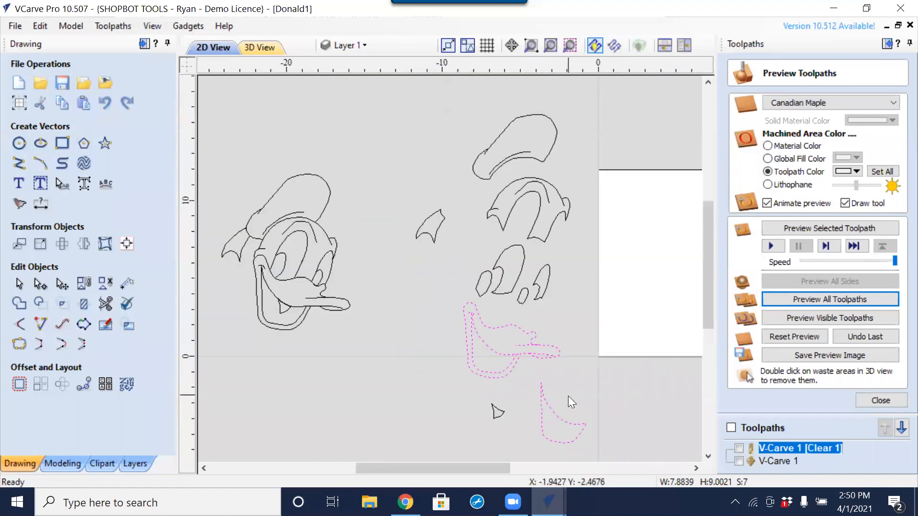
{"action": "scroll", "coordinate": [568, 396], "scroll_direction": "down", "scroll_amount": 3}
{"action": "left_click_drag", "start_coordinate": [413, 357], "coordinate": [500, 317]}
{"action": "scroll", "coordinate": [500, 318], "scroll_direction": "up", "scroll_amount": 2}
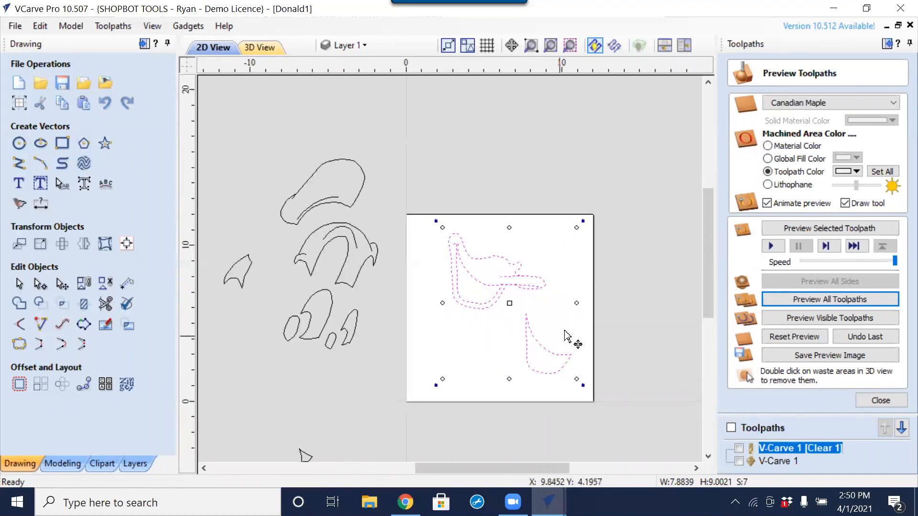
{"action": "left_click", "coordinate": [559, 352]}
Select the closed mouth interior outline inside the beak and examine its narrow upper tip.
{"action": "scroll", "coordinate": [467, 273], "scroll_direction": "up", "scroll_amount": 2}
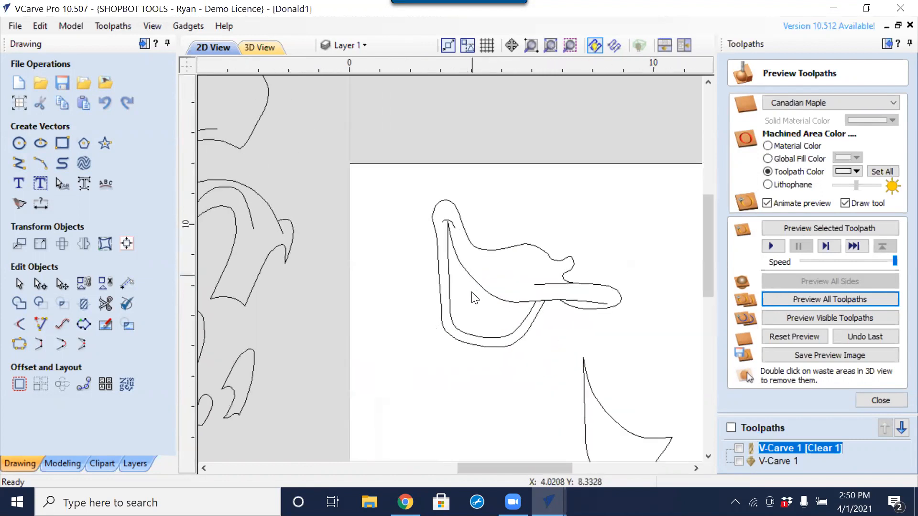
{"action": "left_click", "coordinate": [473, 341]}
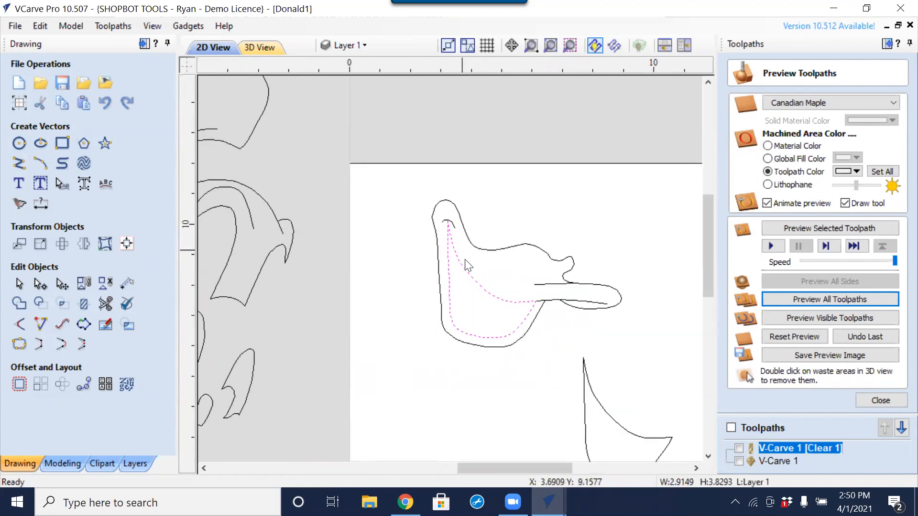
{"action": "scroll", "coordinate": [454, 261], "scroll_direction": "up", "scroll_amount": 3}
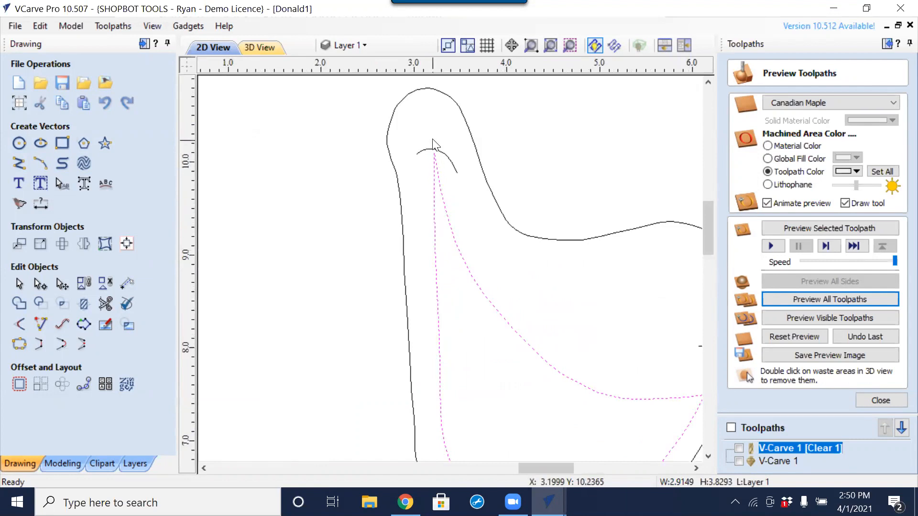
{"action": "scroll", "coordinate": [444, 186], "scroll_direction": "down", "scroll_amount": 3}
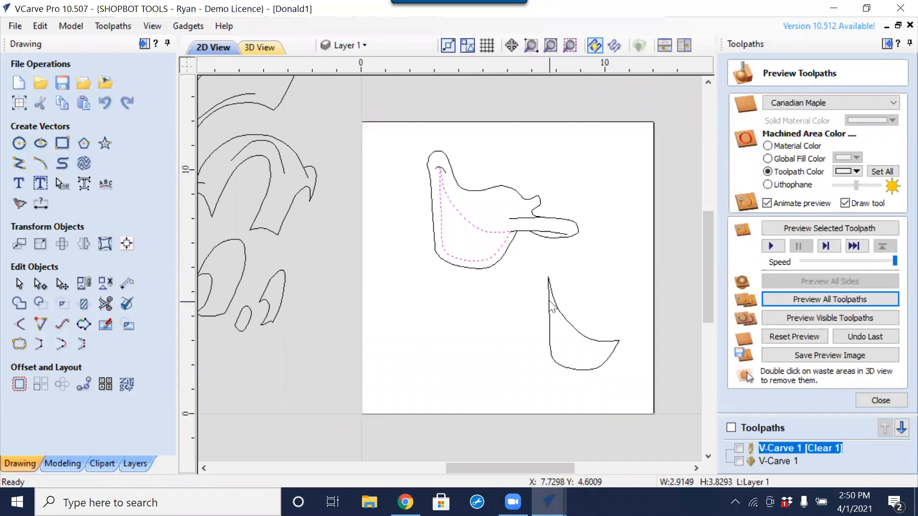
Calculate a 2D profile toolpath inside the selected mouth outline with a 0.38-inch cut depth, accepting the cut through the material.
{"action": "left_click", "coordinate": [892, 399]}
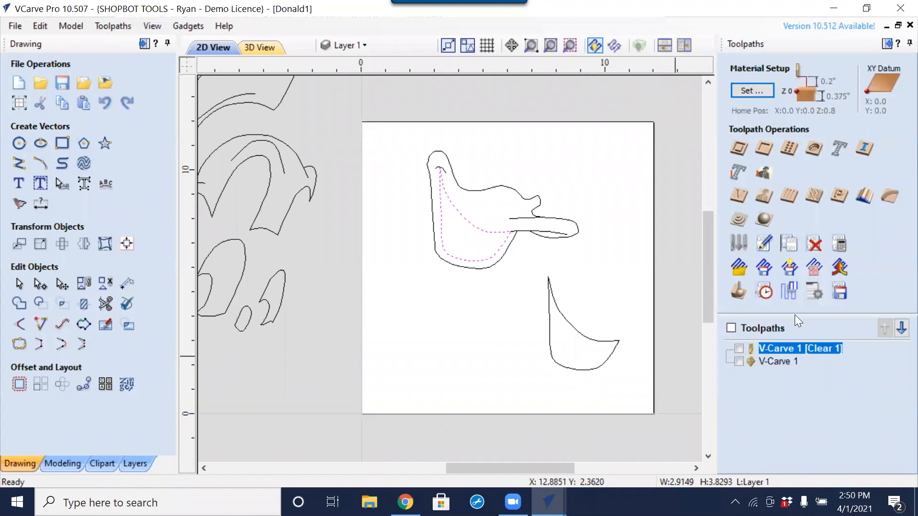
{"action": "left_click", "coordinate": [738, 151]}
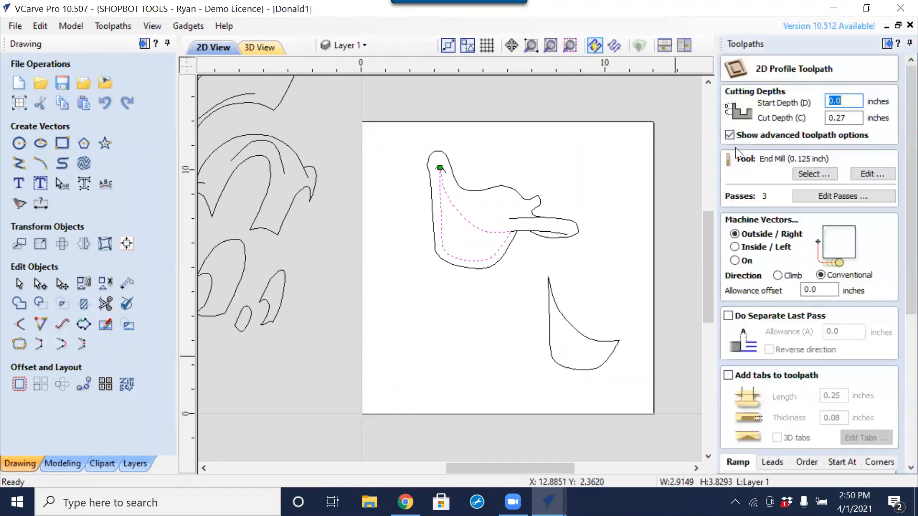
{"action": "left_click", "coordinate": [853, 118]}
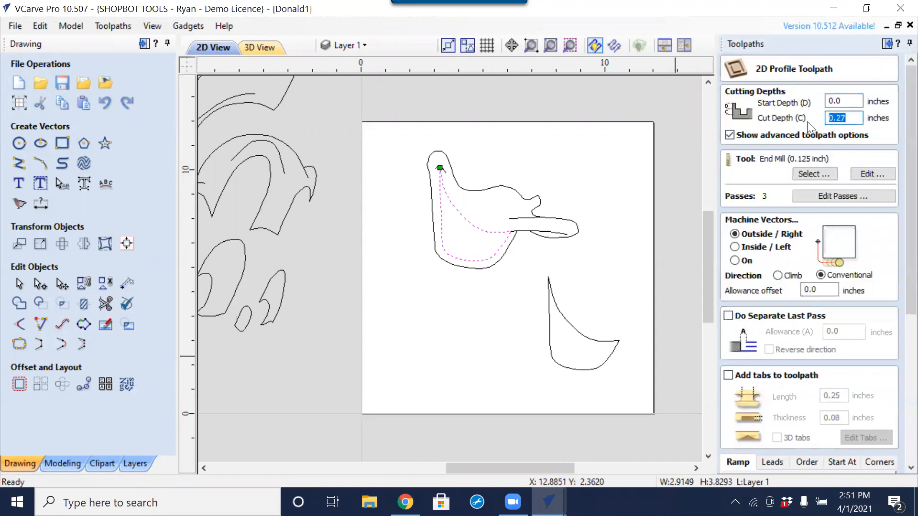
{"action": "type", "text": "z"}
{"action": "left_click_drag", "start_coordinate": [853, 120], "coordinate": [792, 131]}
{"action": "type", "text": "z"}
{"action": "left_click", "coordinate": [760, 249]}
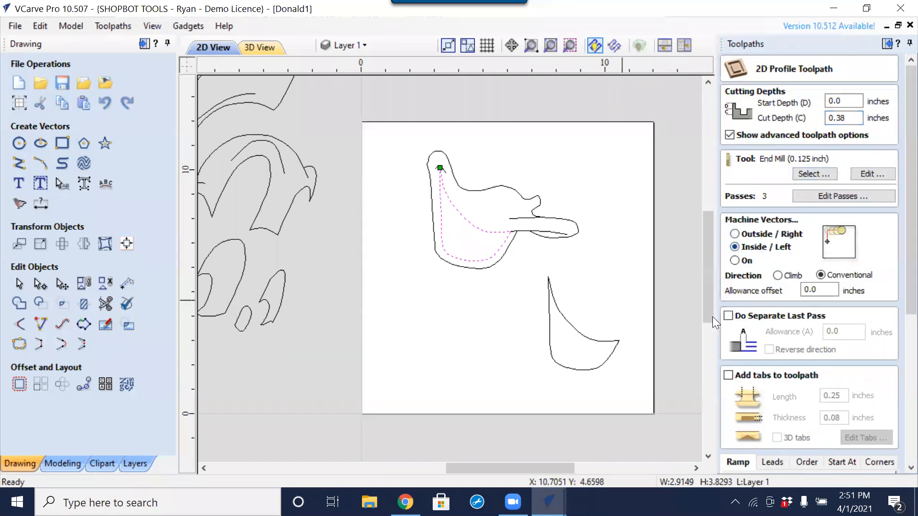
{"action": "scroll", "coordinate": [896, 278], "scroll_direction": "down", "scroll_amount": 5}
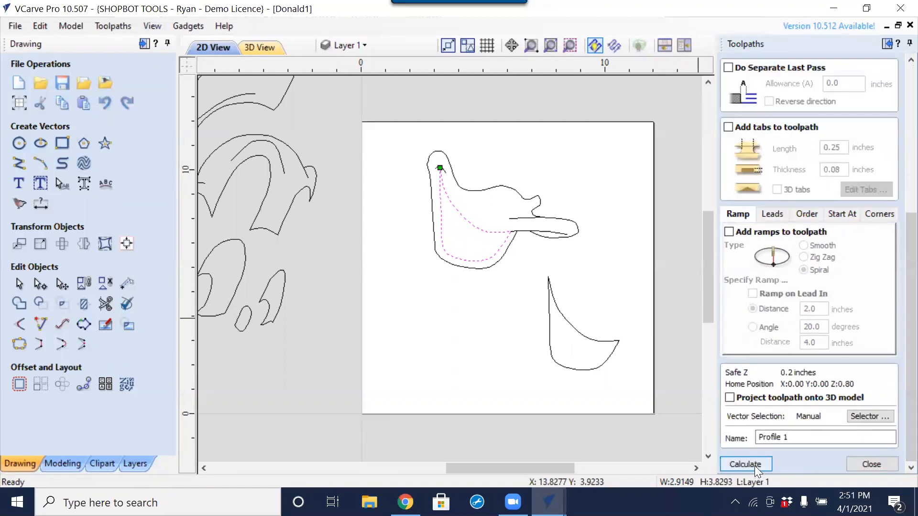
{"action": "left_click", "coordinate": [761, 465]}
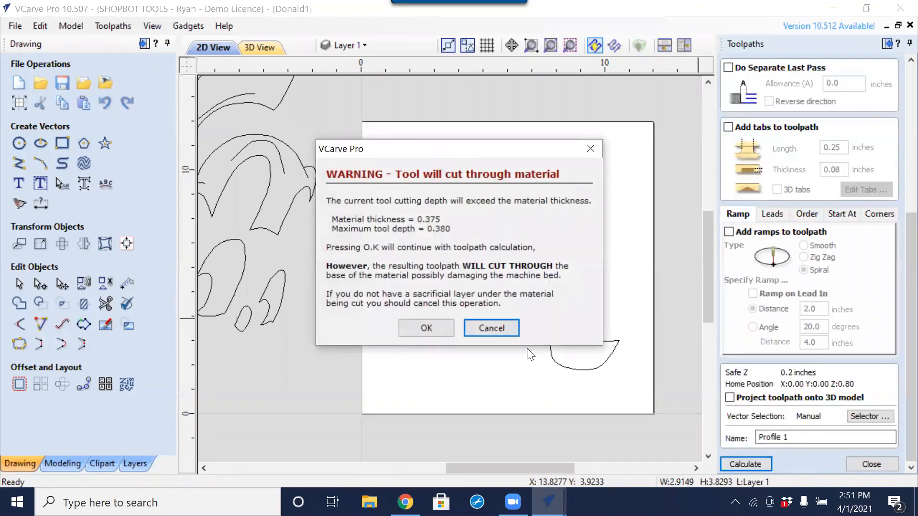
{"action": "left_click", "coordinate": [427, 327]}
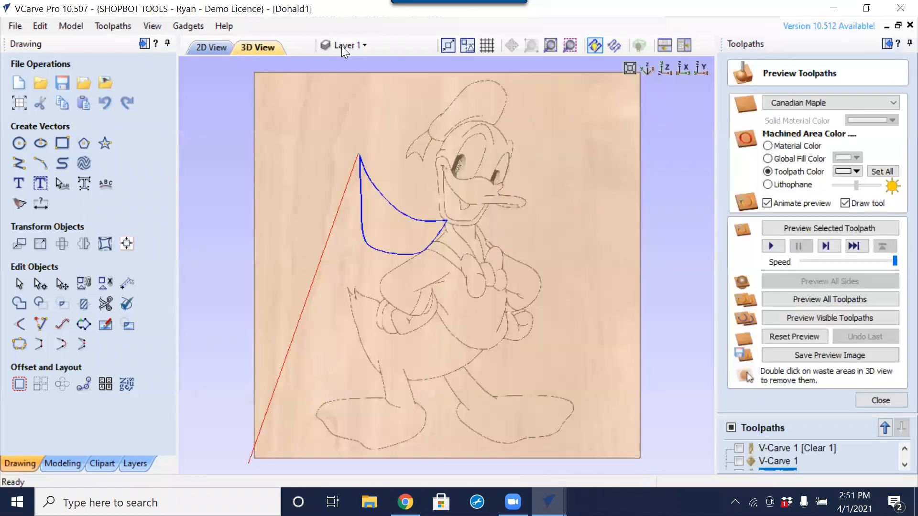
Display the toolpaths as solid cuts in the 2D view and examine the inside profile at the mouth outline's upper tip.
{"action": "left_click", "coordinate": [200, 46]}
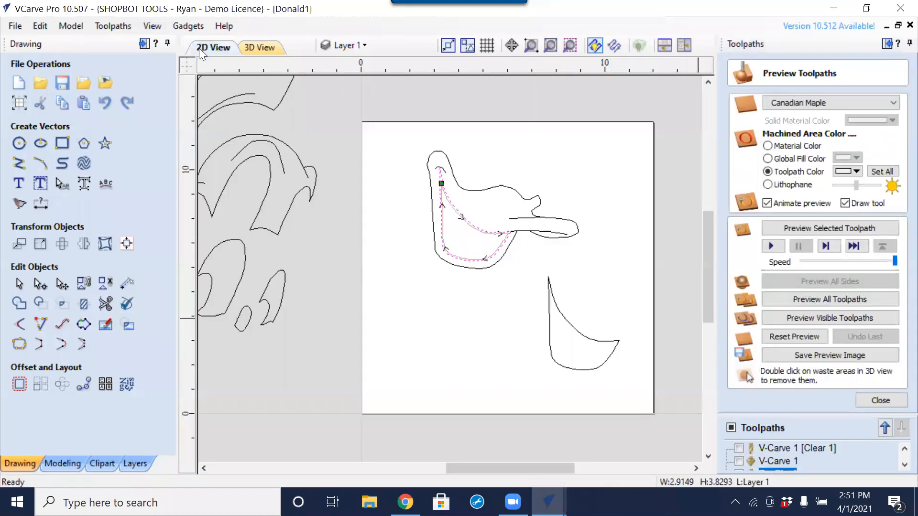
{"action": "scroll", "coordinate": [451, 180], "scroll_direction": "up", "scroll_amount": 2}
{"action": "scroll", "coordinate": [451, 180], "scroll_direction": "up", "scroll_amount": 3}
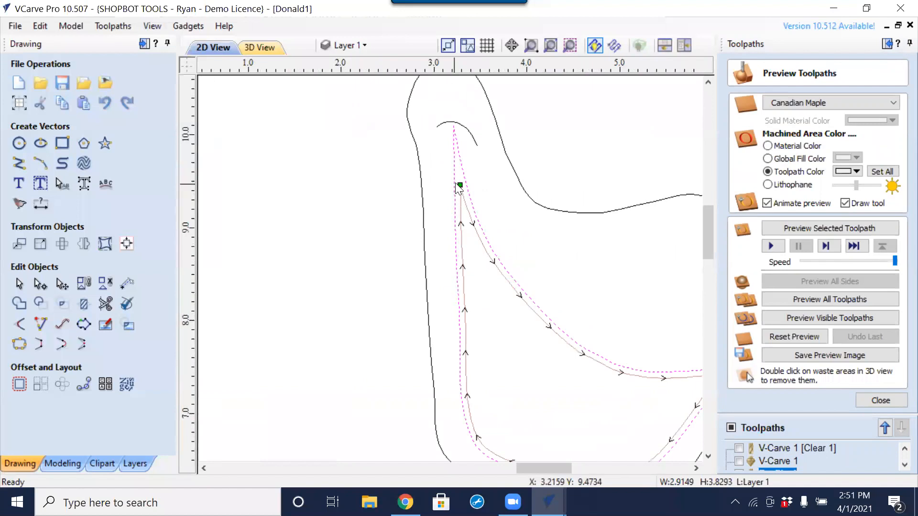
{"action": "left_click", "coordinate": [599, 46]}
{"action": "left_click", "coordinate": [599, 47]}
{"action": "left_click", "coordinate": [612, 47]}
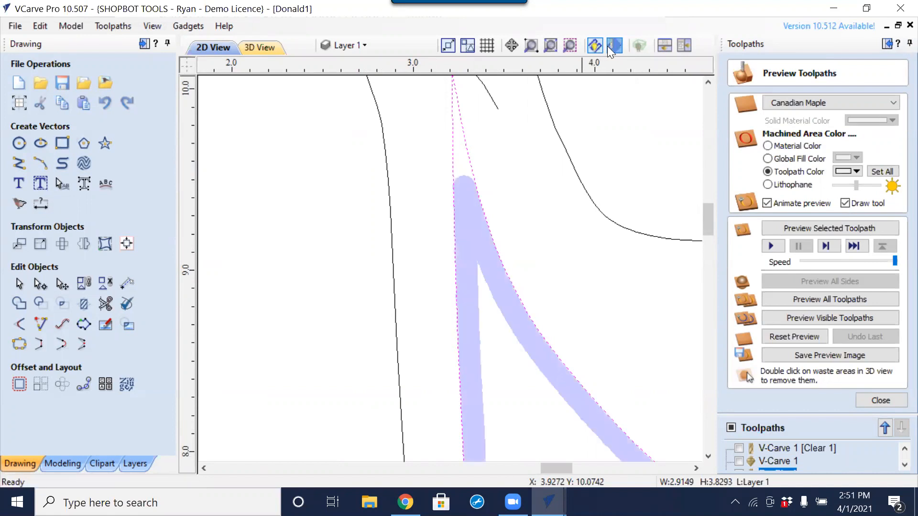
{"action": "scroll", "coordinate": [411, 253], "scroll_direction": "down", "scroll_amount": 3}
{"action": "scroll", "coordinate": [411, 254], "scroll_direction": "down", "scroll_amount": 1}
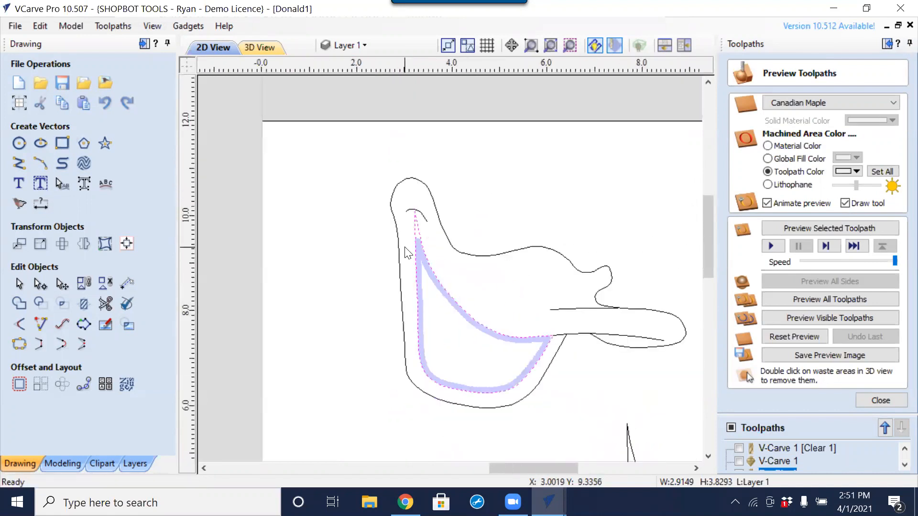
{"action": "scroll", "coordinate": [420, 251], "scroll_direction": "up", "scroll_amount": 3}
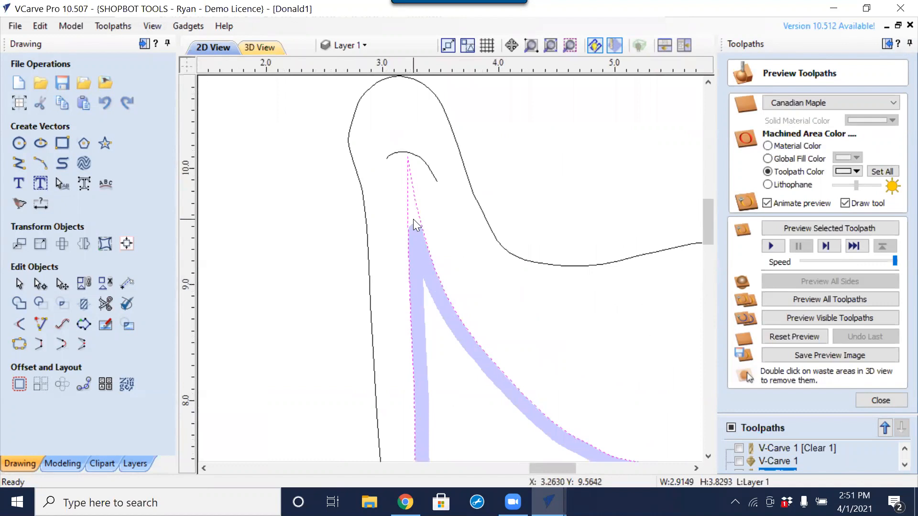
{"action": "scroll", "coordinate": [431, 213], "scroll_direction": "up", "scroll_amount": 1}
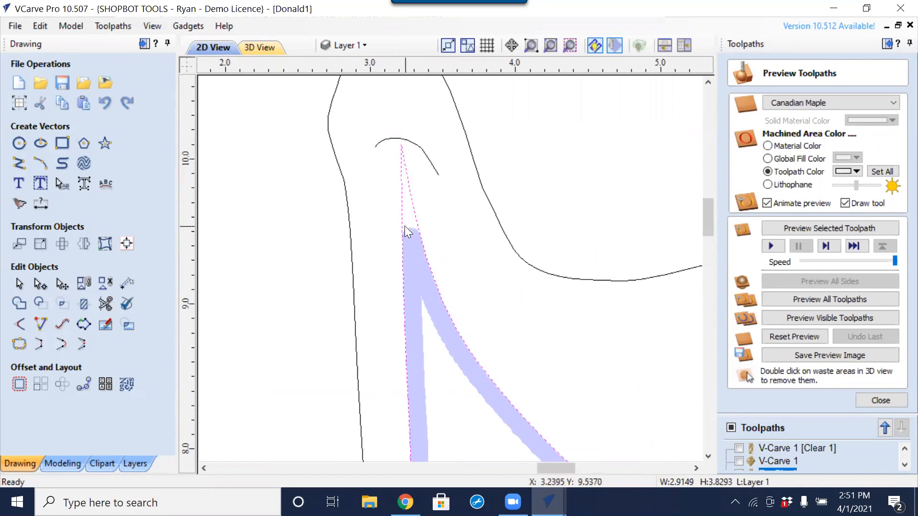
{"action": "scroll", "coordinate": [408, 71], "scroll_direction": "down", "scroll_amount": 7}
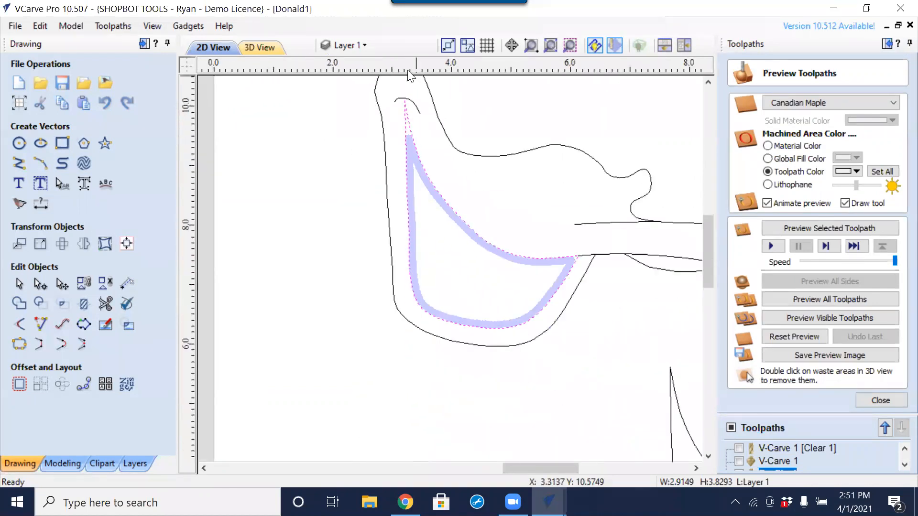
Calculate a 2D profile toolpath outside the mouth interior copy below the beak with a 0.38-inch cut depth.
{"action": "left_click_drag", "start_coordinate": [615, 280], "coordinate": [562, 313]}
{"action": "middle_click_drag", "start_coordinate": [566, 302], "coordinate": [468, 287]}
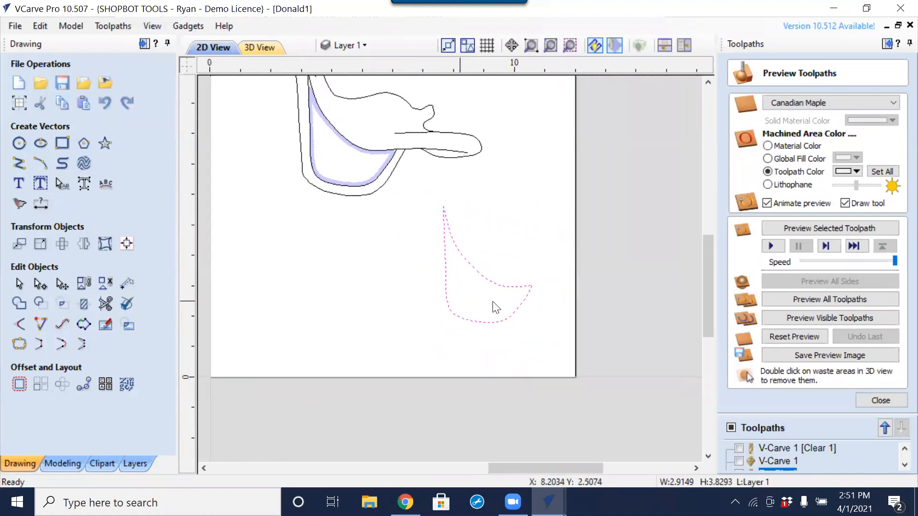
{"action": "left_click", "coordinate": [880, 400]}
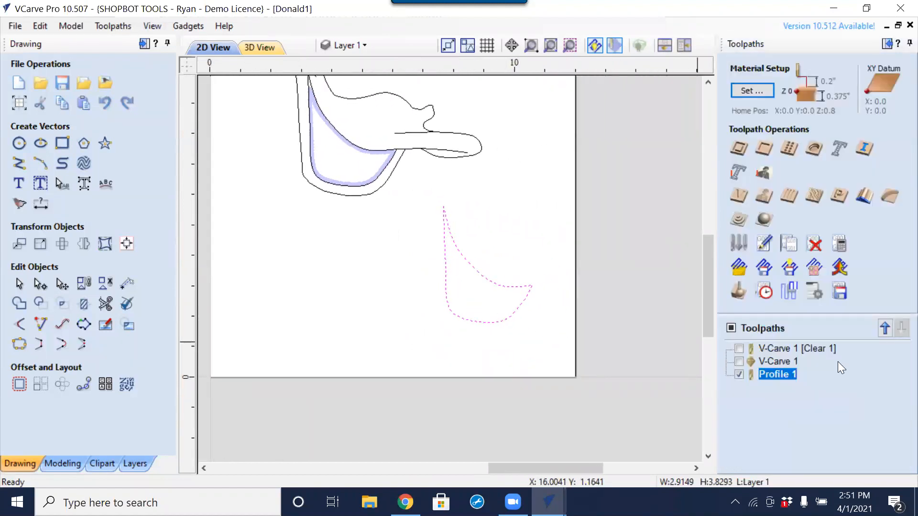
{"action": "left_click", "coordinate": [738, 148]}
{"action": "left_click", "coordinate": [858, 115]}
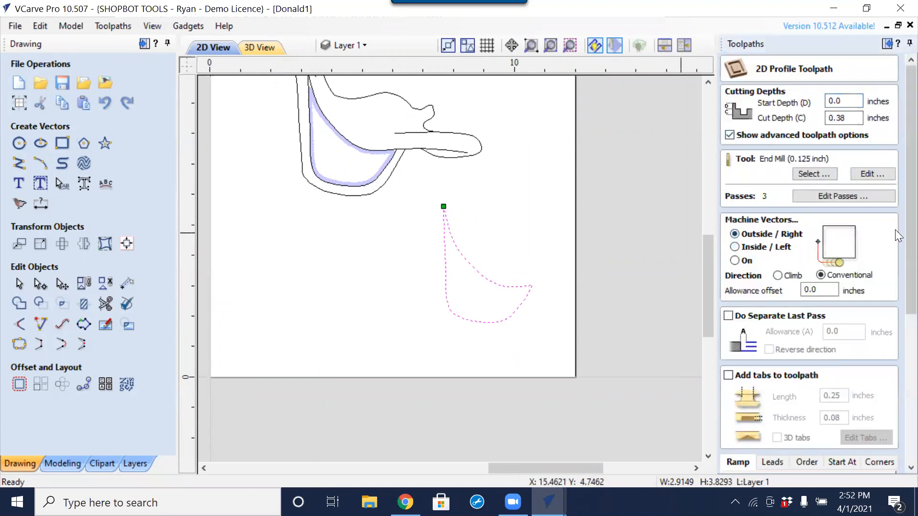
{"action": "scroll", "coordinate": [895, 229], "scroll_direction": "down", "scroll_amount": 5}
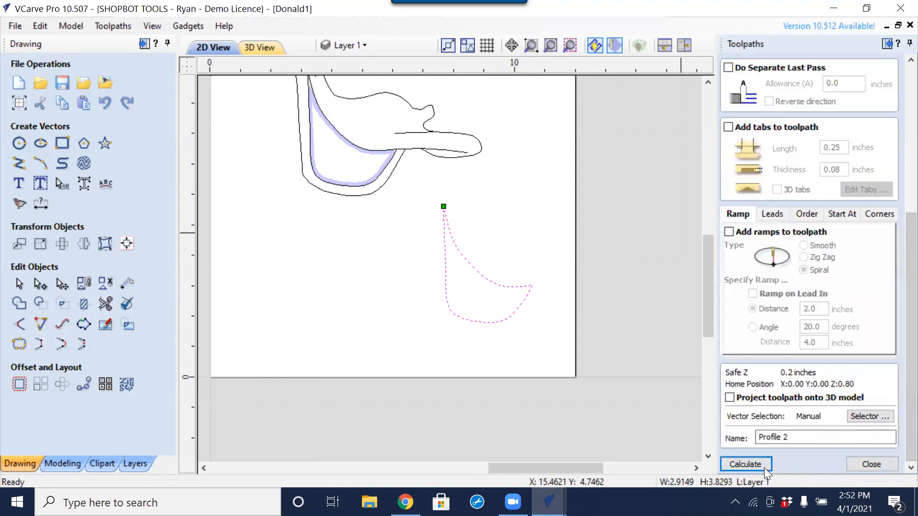
{"action": "left_click", "coordinate": [745, 464]}
{"action": "left_click", "coordinate": [433, 330]}
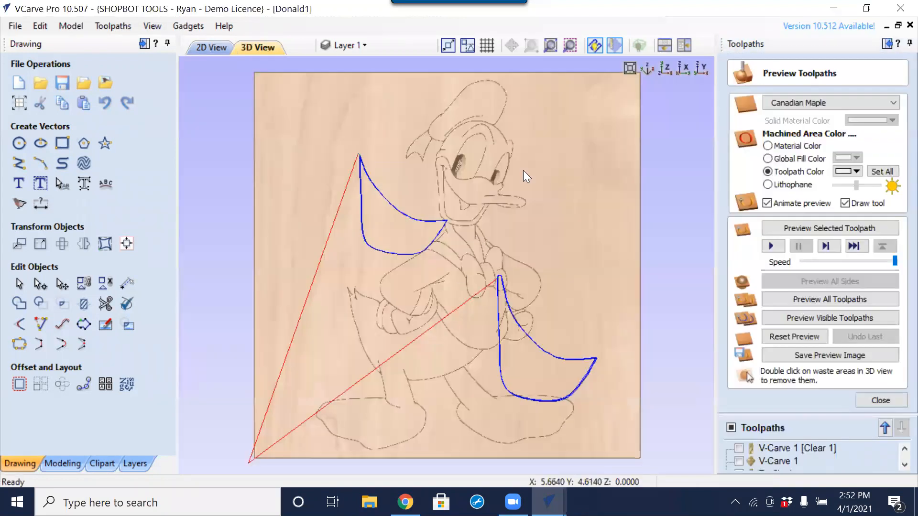
Compare the outside cut around the mouth copy with the inside cut in the beak in the 2D view.
{"action": "left_click", "coordinate": [209, 48]}
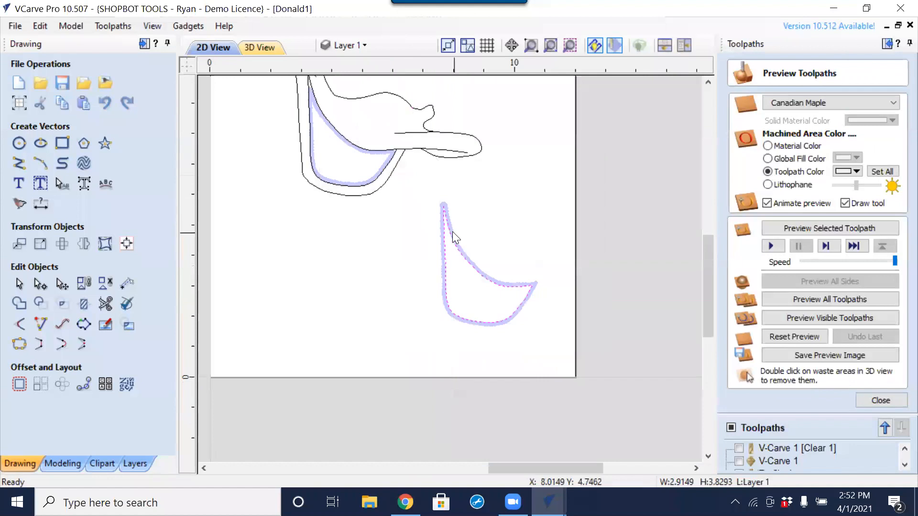
{"action": "middle_click_drag", "start_coordinate": [319, 110], "coordinate": [356, 197]}
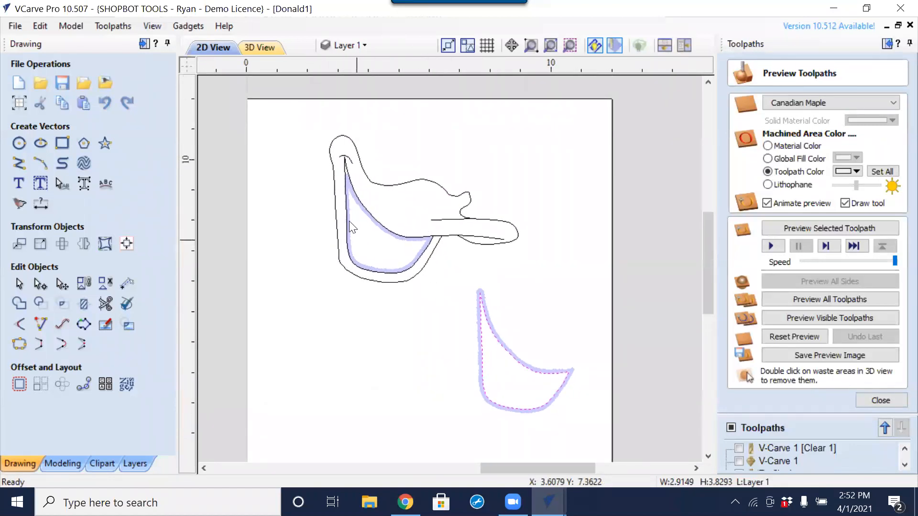
{"action": "scroll", "coordinate": [347, 188], "scroll_direction": "up", "scroll_amount": 3}
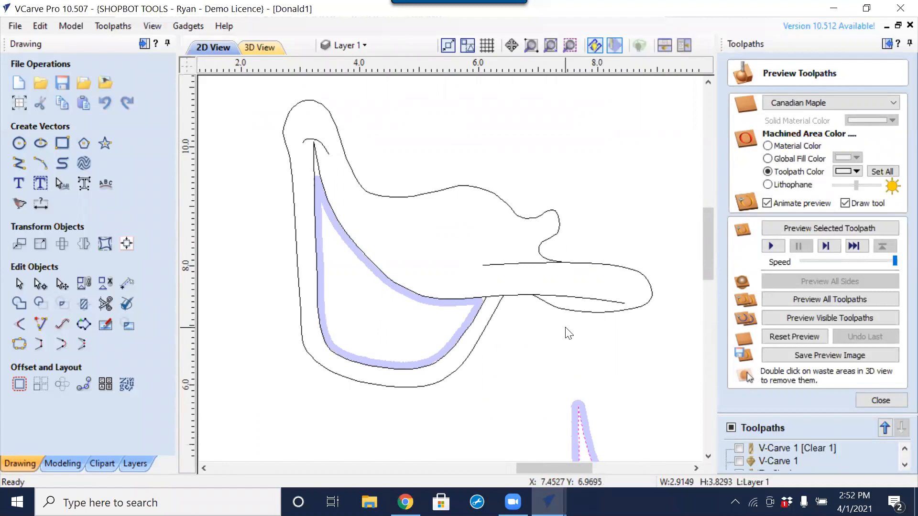
{"action": "scroll", "coordinate": [567, 333], "scroll_direction": "down", "scroll_amount": 3}
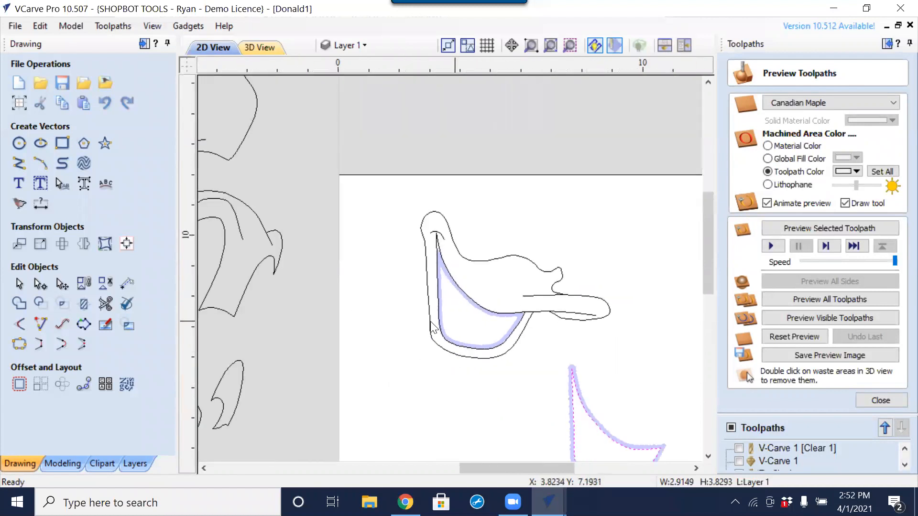
{"action": "left_click", "coordinate": [895, 398]}
{"action": "middle_click_drag", "start_coordinate": [575, 364], "coordinate": [550, 326]}
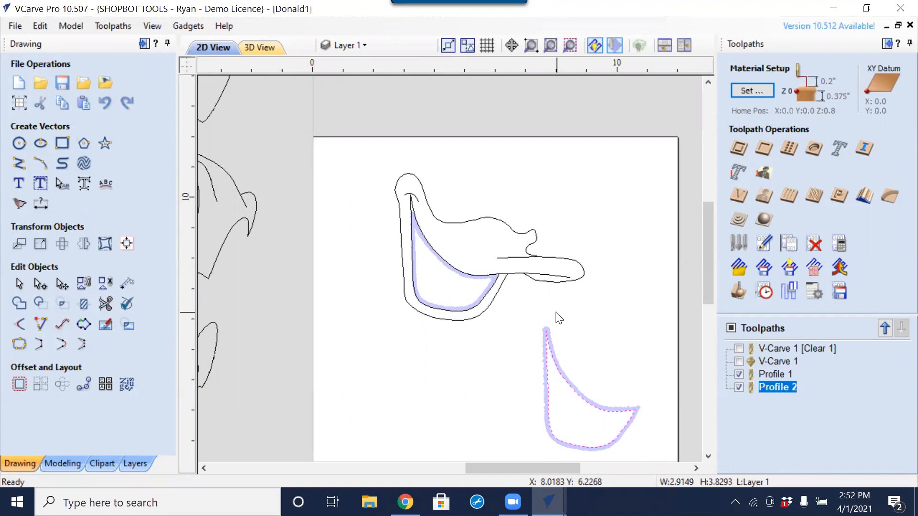
Examine the inside cut at the mouth's corner below the bill, checking the short connecting line and the mouth outline.
{"action": "scroll", "coordinate": [497, 277], "scroll_direction": "up", "scroll_amount": 6}
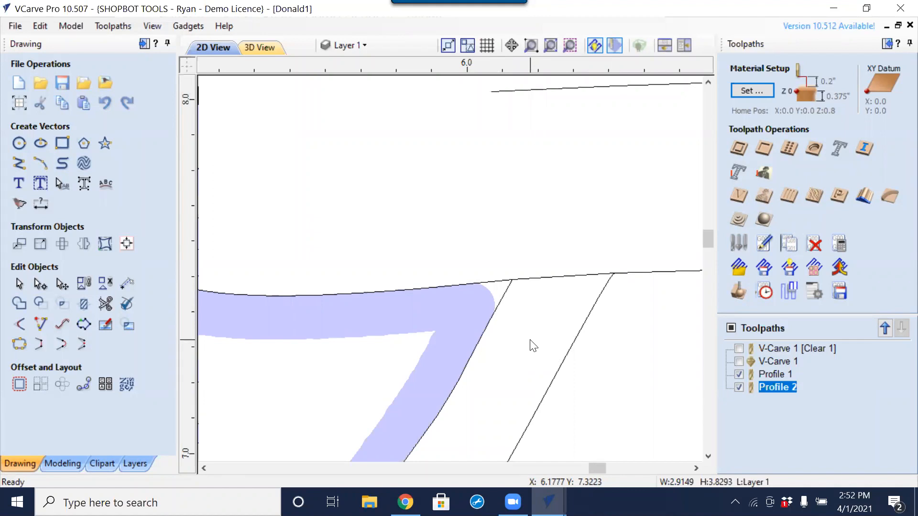
{"action": "scroll", "coordinate": [533, 346], "scroll_direction": "down", "scroll_amount": 5}
{"action": "left_click", "coordinate": [543, 326]}
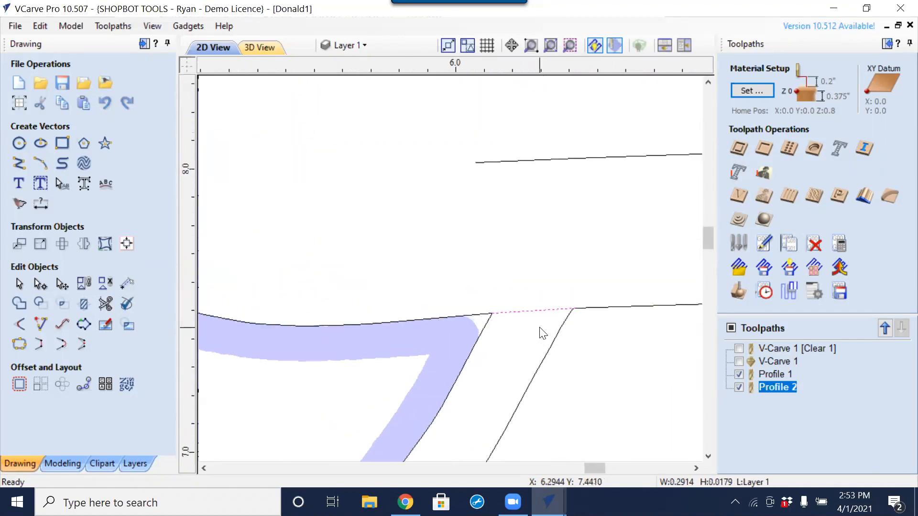
{"action": "left_click", "coordinate": [486, 321]}
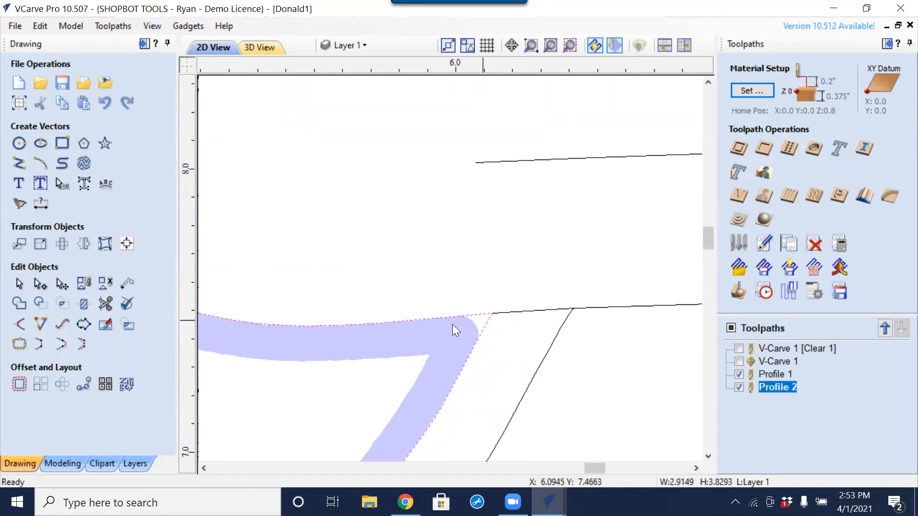
{"action": "scroll", "coordinate": [505, 323], "scroll_direction": "down", "scroll_amount": 3}
{"action": "scroll", "coordinate": [504, 321], "scroll_direction": "down", "scroll_amount": 4}
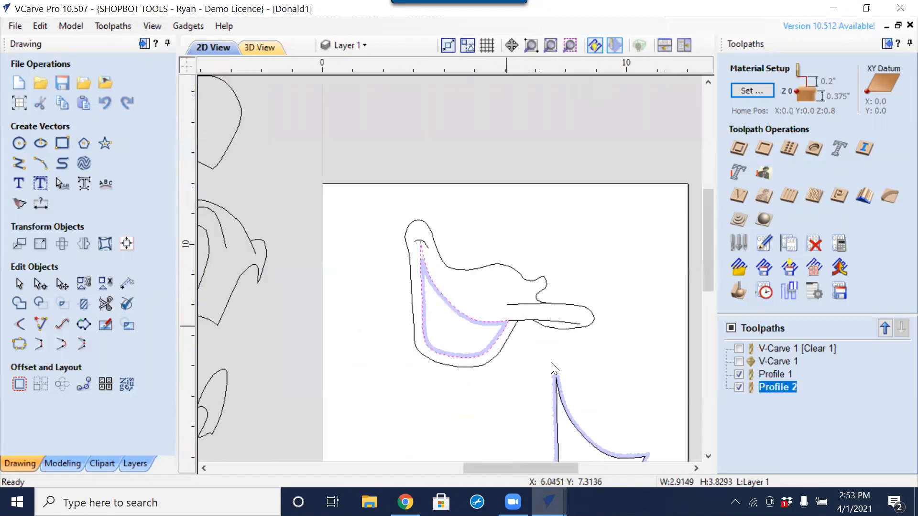
{"action": "left_click", "coordinate": [557, 340]}
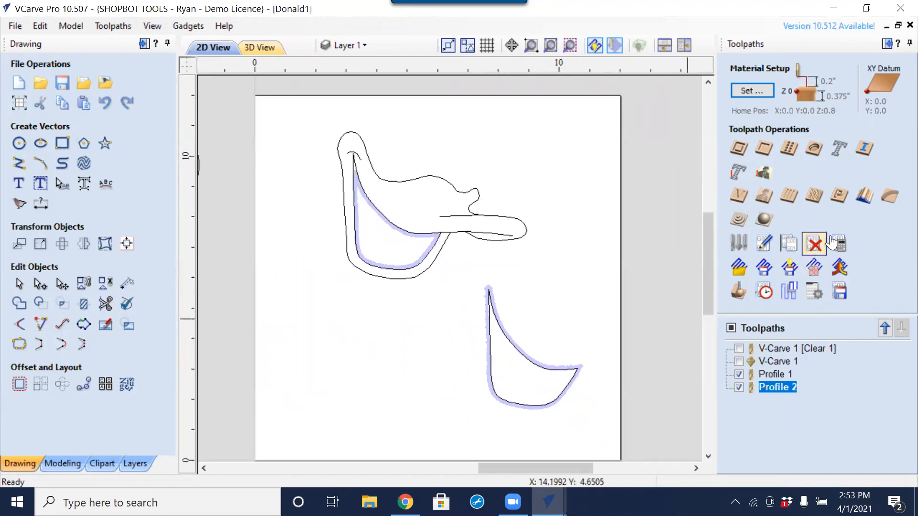
Delete the outside profile toolpath and all remaining toolpaths, and select the mouth interior outline in the beak.
{"action": "left_click", "coordinate": [814, 244]}
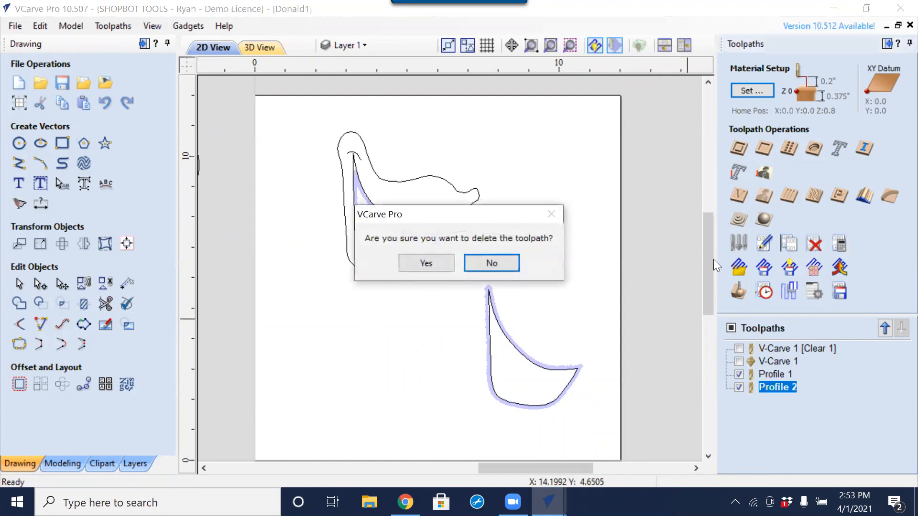
{"action": "left_click", "coordinate": [431, 258]}
{"action": "right_click", "coordinate": [795, 351]}
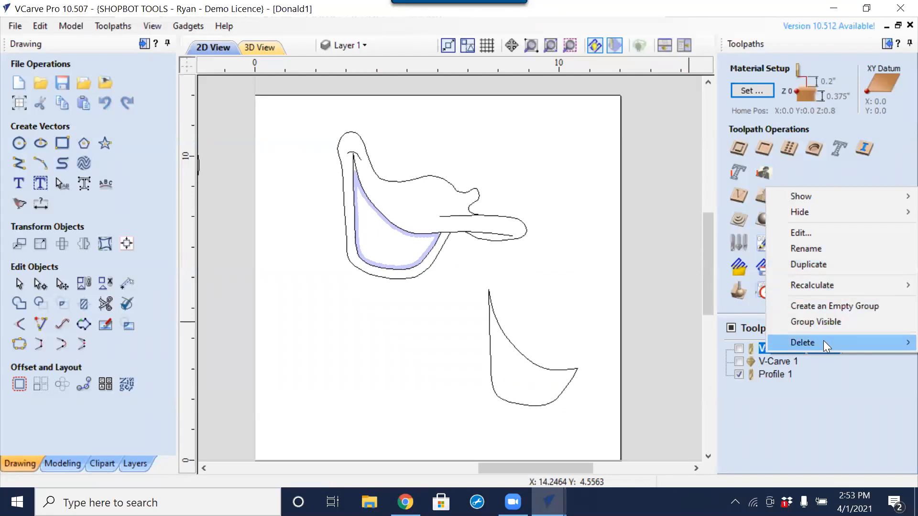
{"action": "mouse_move", "coordinate": [823, 341]}
{"action": "left_click", "coordinate": [684, 390]}
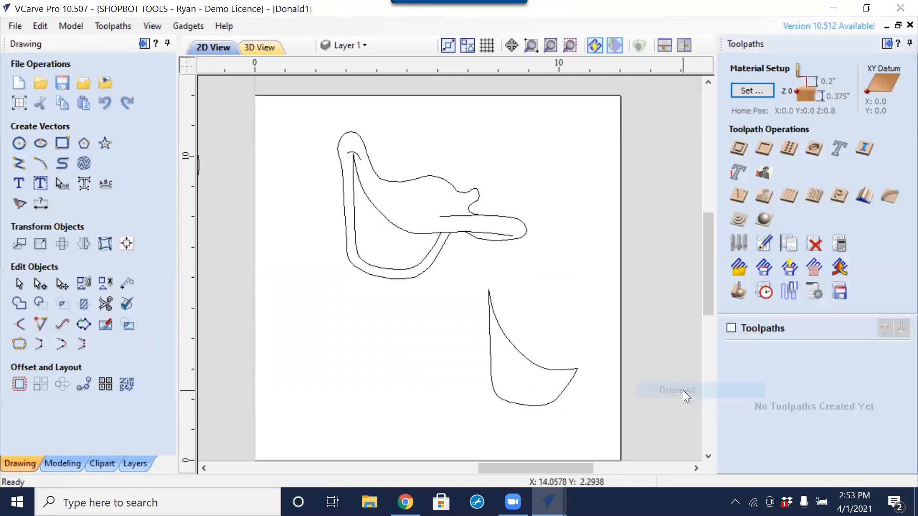
{"action": "left_click", "coordinate": [407, 230]}
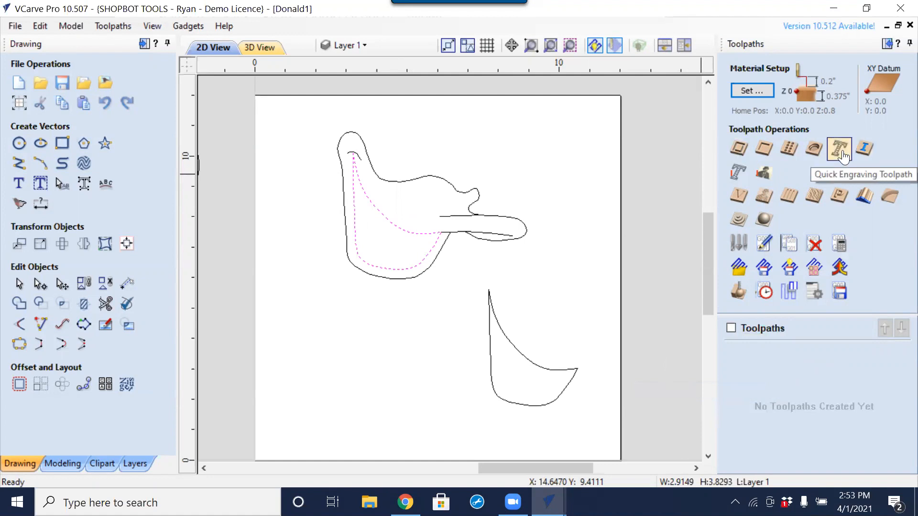
{"action": "left_click", "coordinate": [863, 148]}
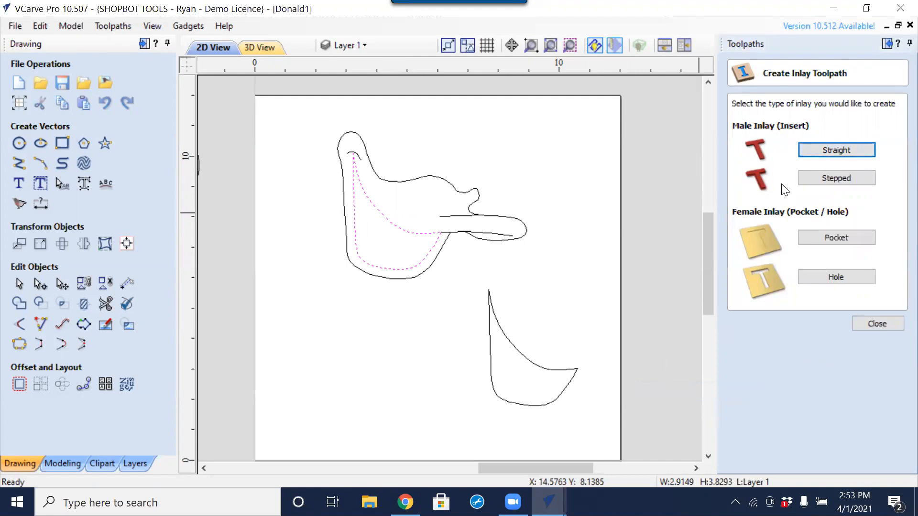
{"action": "left_click", "coordinate": [831, 149]}
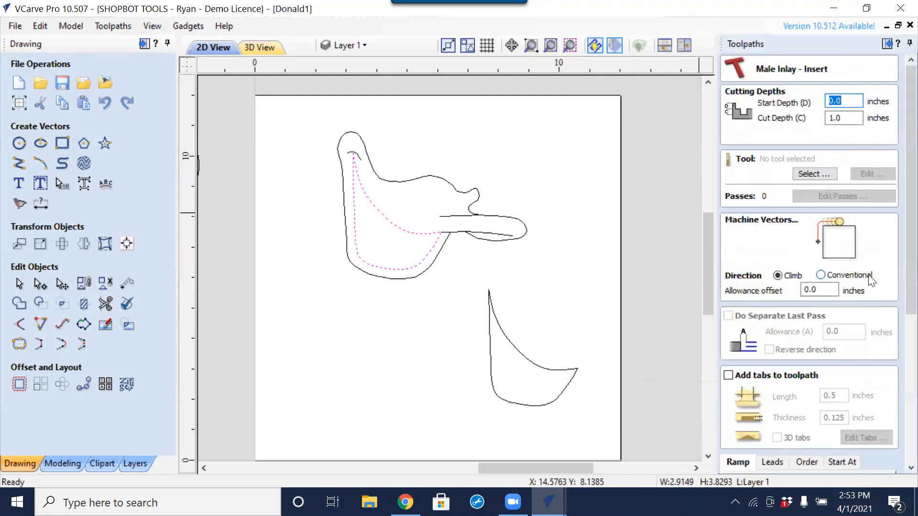
{"action": "scroll", "coordinate": [899, 413], "scroll_direction": "down", "scroll_amount": 5}
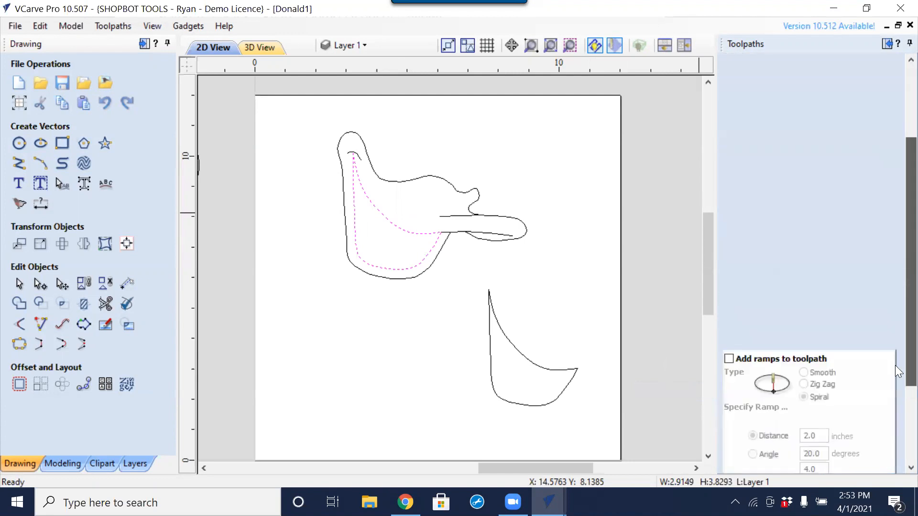
{"action": "left_click", "coordinate": [878, 465]}
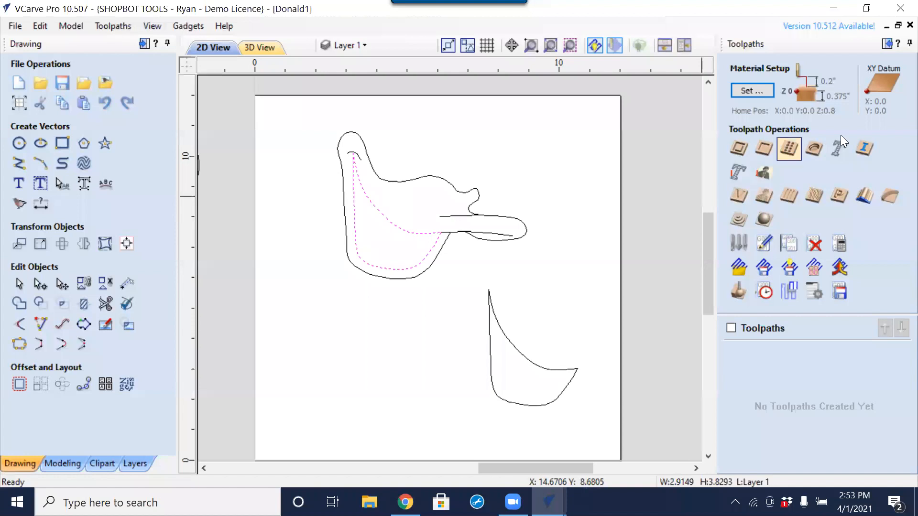
Set up a female hole inlay toolpath for the selected mouth outline with Conventional direction and the End Mill (0.125 inch).
{"action": "left_click", "coordinate": [870, 146]}
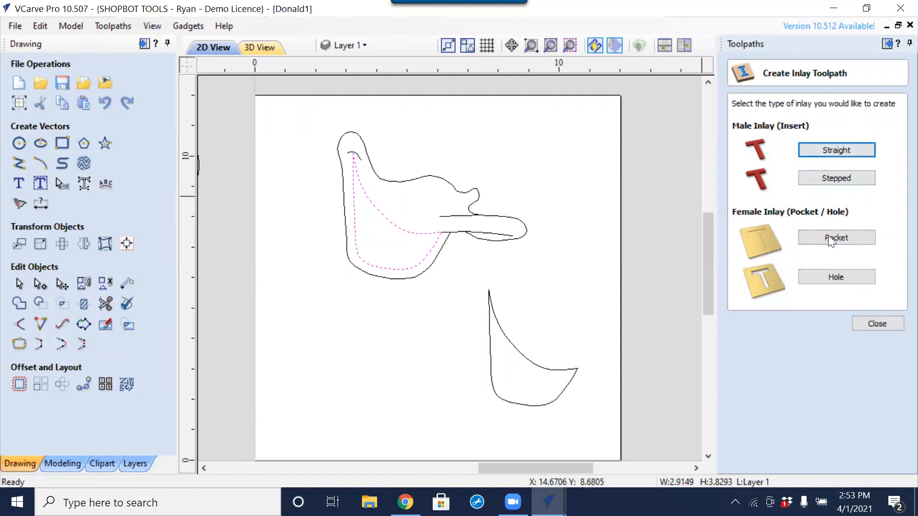
{"action": "left_click", "coordinate": [836, 280]}
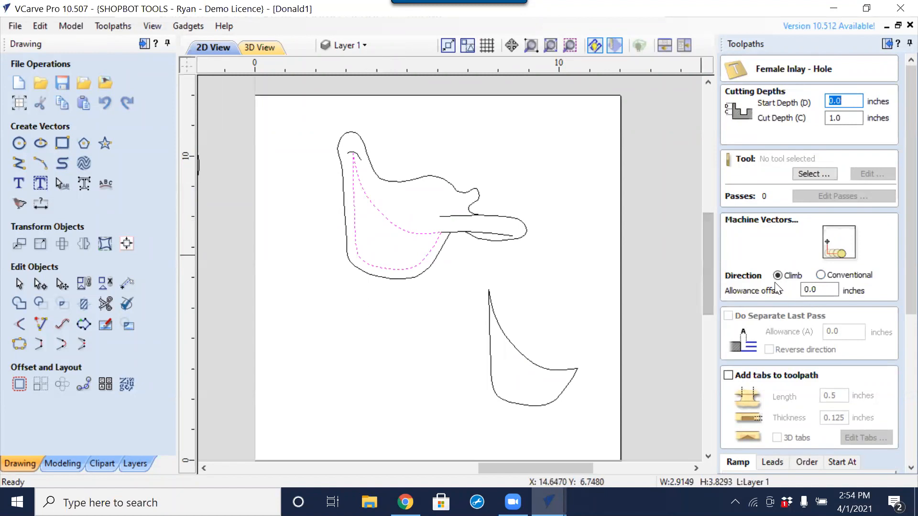
{"action": "left_click", "coordinate": [837, 275]}
{"action": "left_click", "coordinate": [812, 173]}
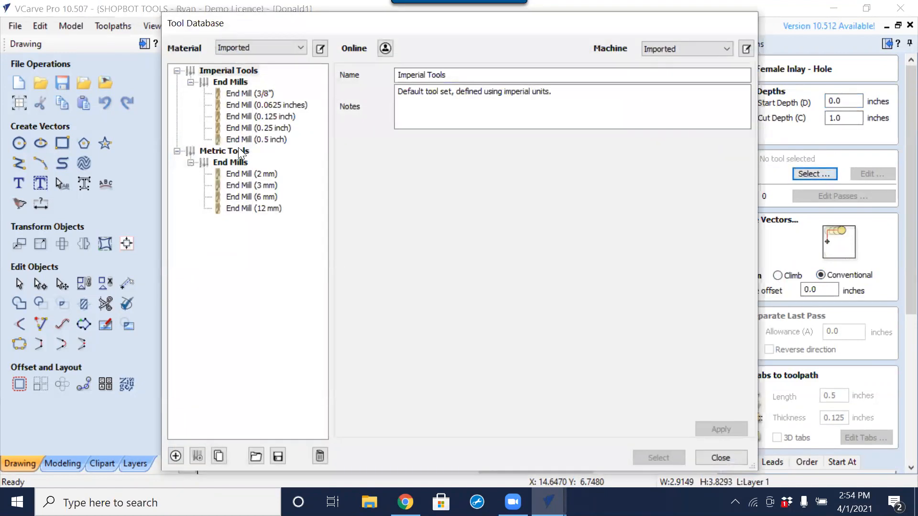
{"action": "left_click", "coordinate": [258, 117]}
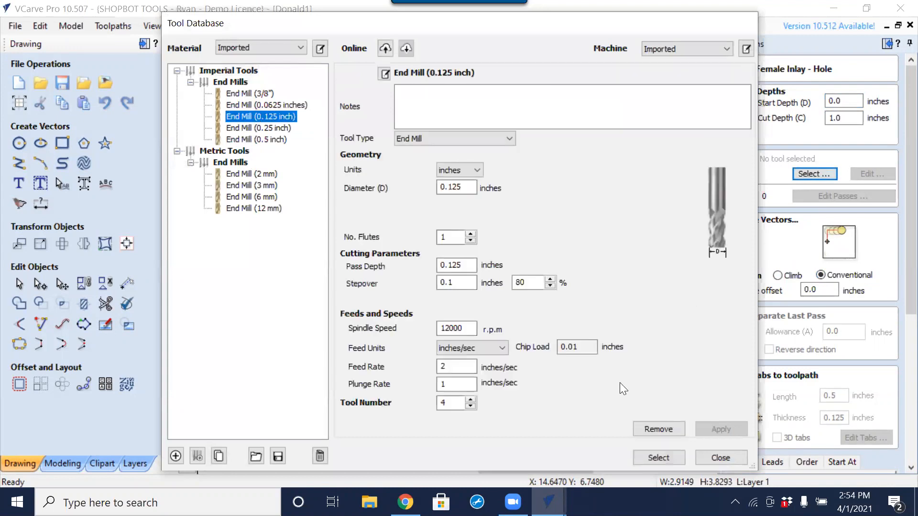
{"action": "left_click", "coordinate": [671, 458]}
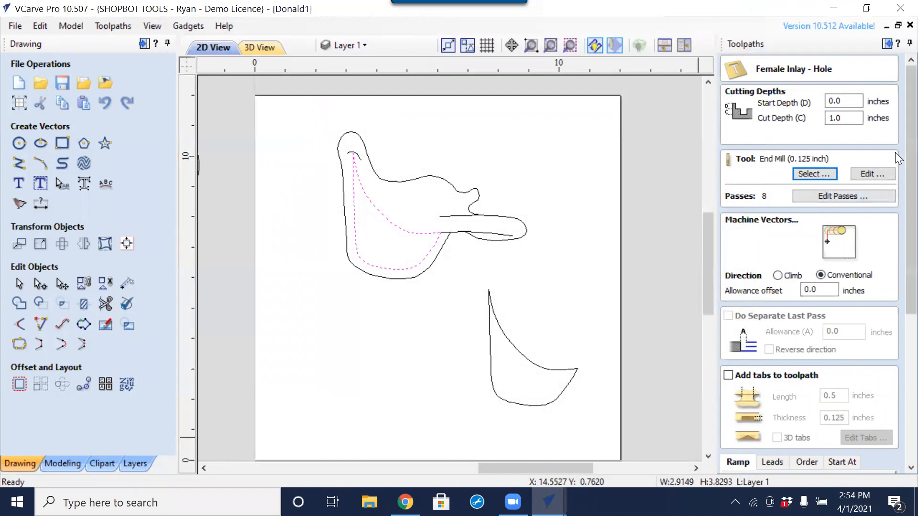
{"action": "scroll", "coordinate": [894, 186], "scroll_direction": "down", "scroll_amount": 5}
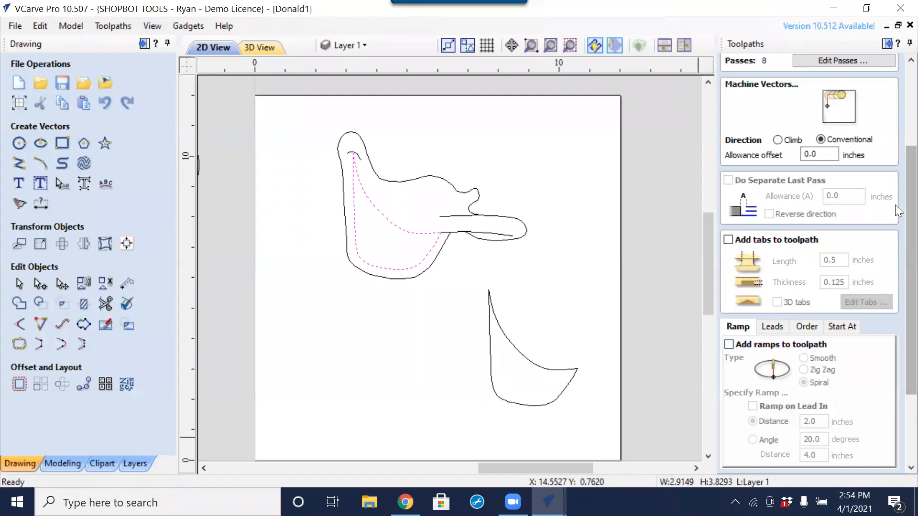
{"action": "scroll", "coordinate": [895, 248], "scroll_direction": "down", "scroll_amount": 3}
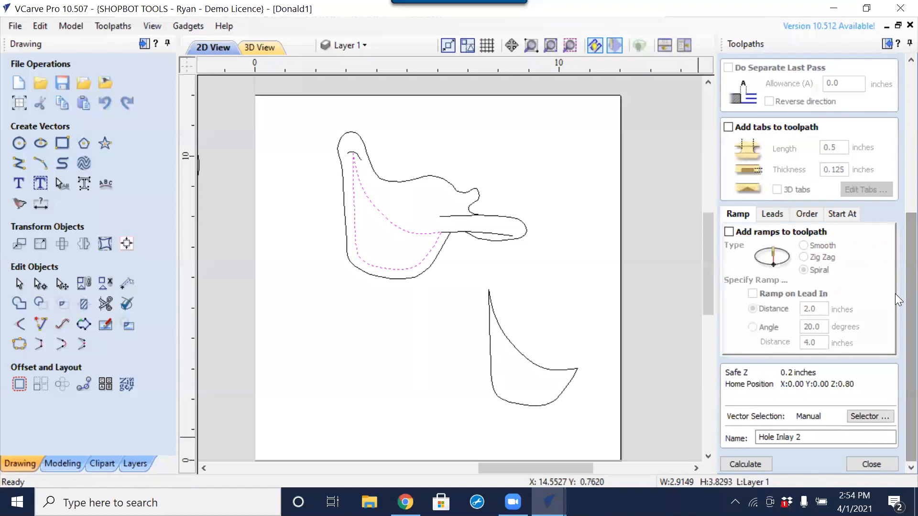
{"action": "left_click", "coordinate": [753, 470]}
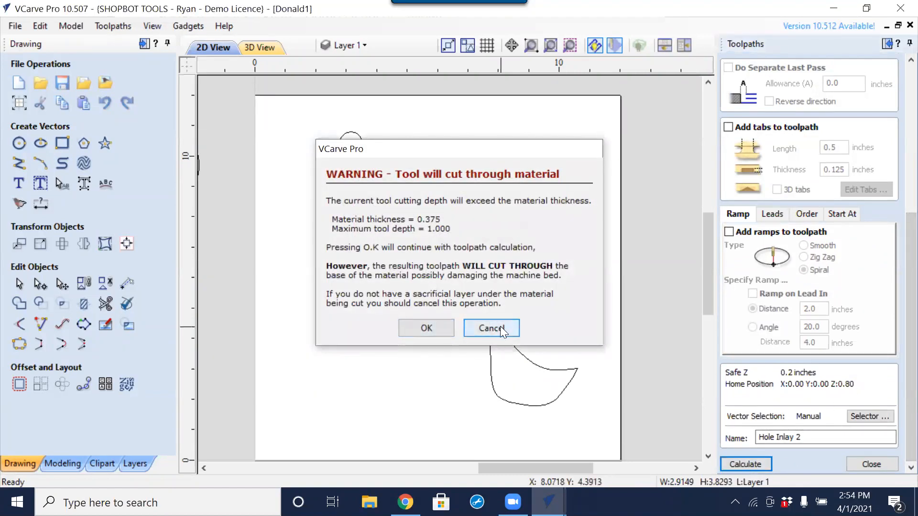
{"action": "left_click", "coordinate": [500, 327]}
Set the hole inlay's cut depth to 0.38 inches and calculate the toolpath, accepting the cut through the material.
{"action": "scroll", "coordinate": [884, 215], "scroll_direction": "up", "scroll_amount": 3}
{"action": "scroll", "coordinate": [878, 153], "scroll_direction": "up", "scroll_amount": 2}
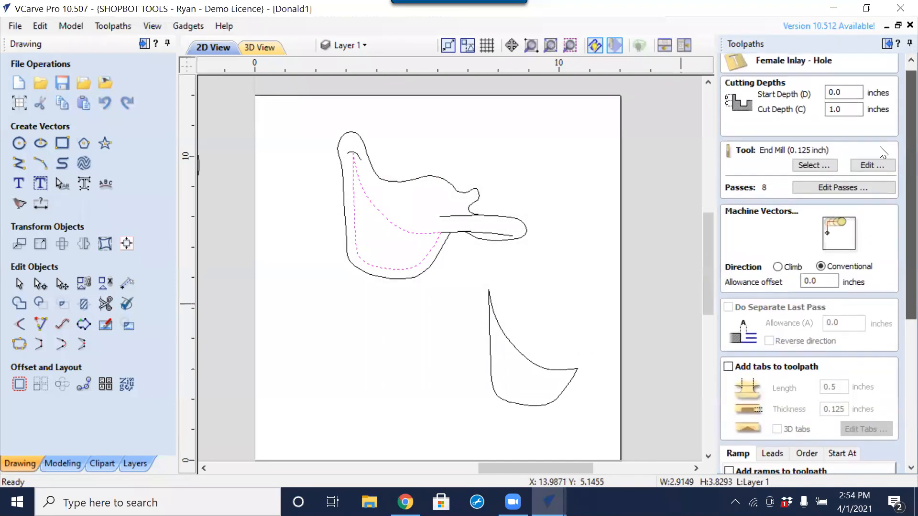
{"action": "left_click_drag", "start_coordinate": [856, 112], "coordinate": [775, 116]}
{"action": "type", "text": ".38"}
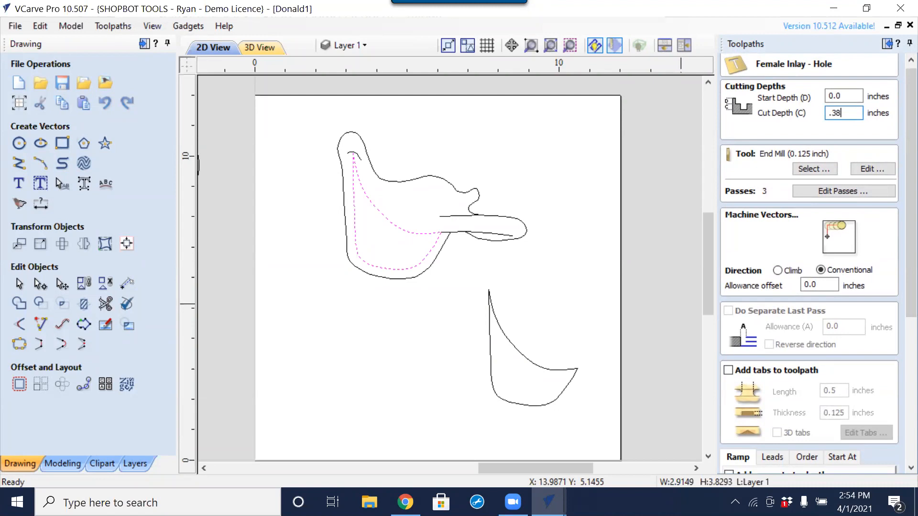
{"action": "scroll", "coordinate": [750, 144], "scroll_direction": "down", "scroll_amount": 4}
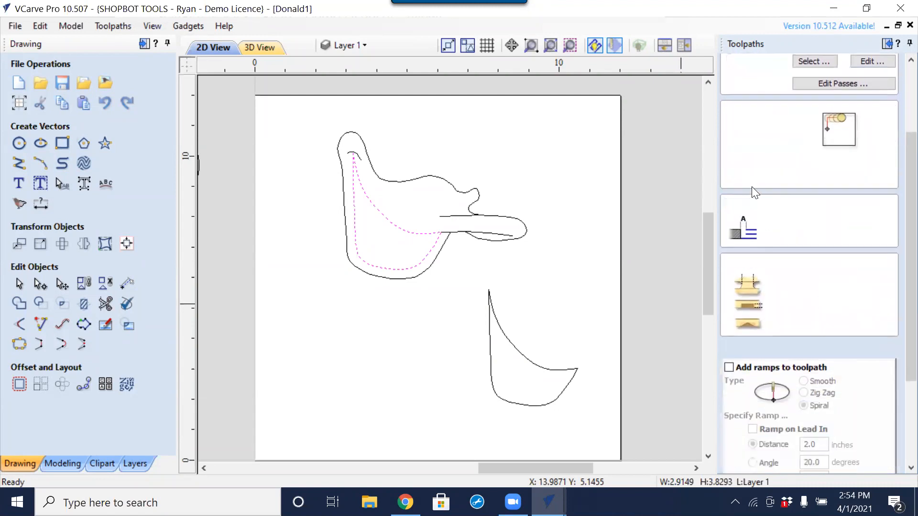
{"action": "scroll", "coordinate": [751, 187], "scroll_direction": "down", "scroll_amount": 2}
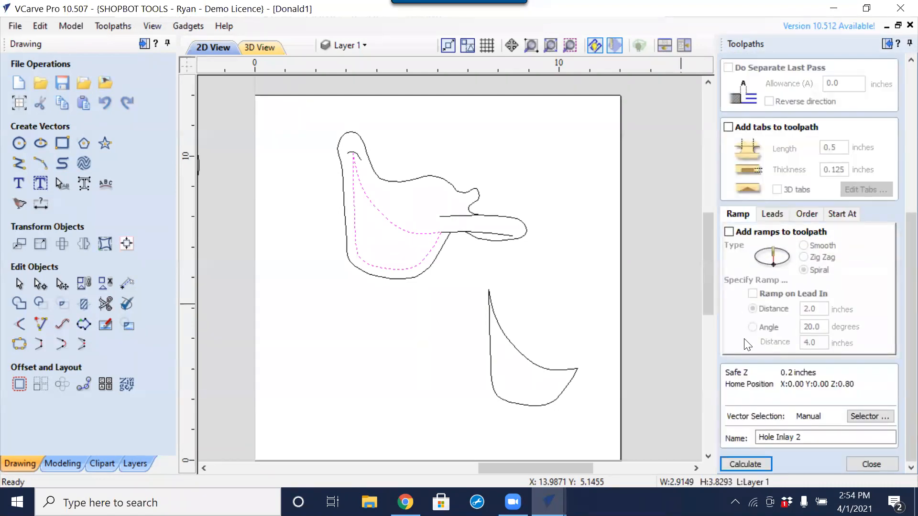
{"action": "left_click", "coordinate": [758, 461]}
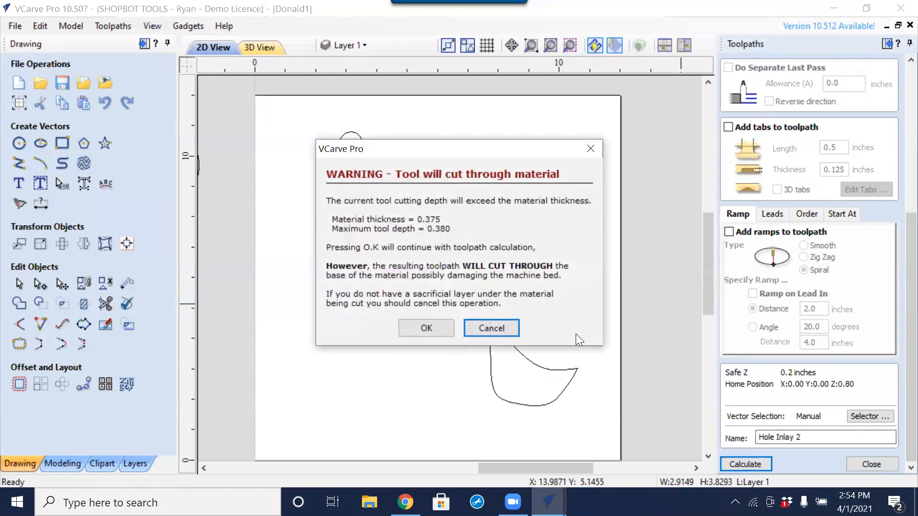
{"action": "left_click", "coordinate": [415, 330]}
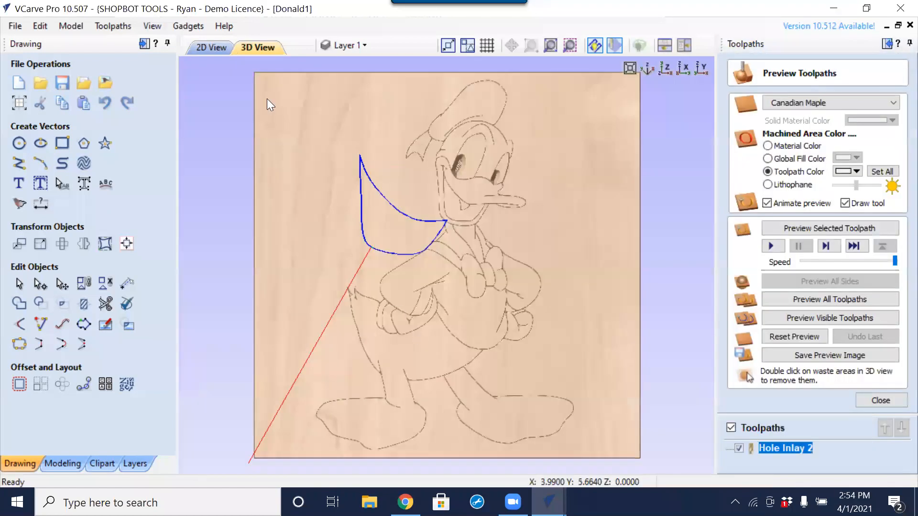
Examine the hole inlay cut in the 2D view at the mouth outline's upper tip and at its corner below the bill.
{"action": "left_click", "coordinate": [208, 47]}
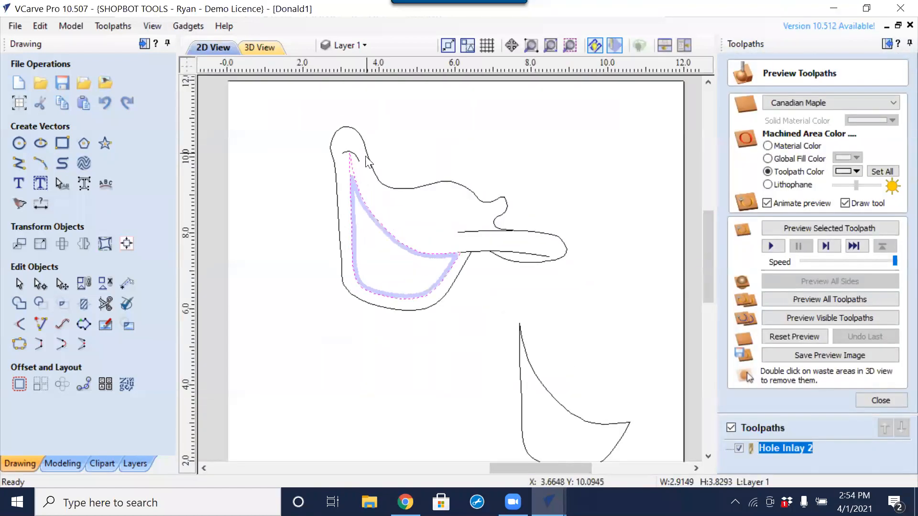
{"action": "scroll", "coordinate": [349, 243], "scroll_direction": "up", "scroll_amount": 5}
{"action": "scroll", "coordinate": [339, 236], "scroll_direction": "up", "scroll_amount": 2}
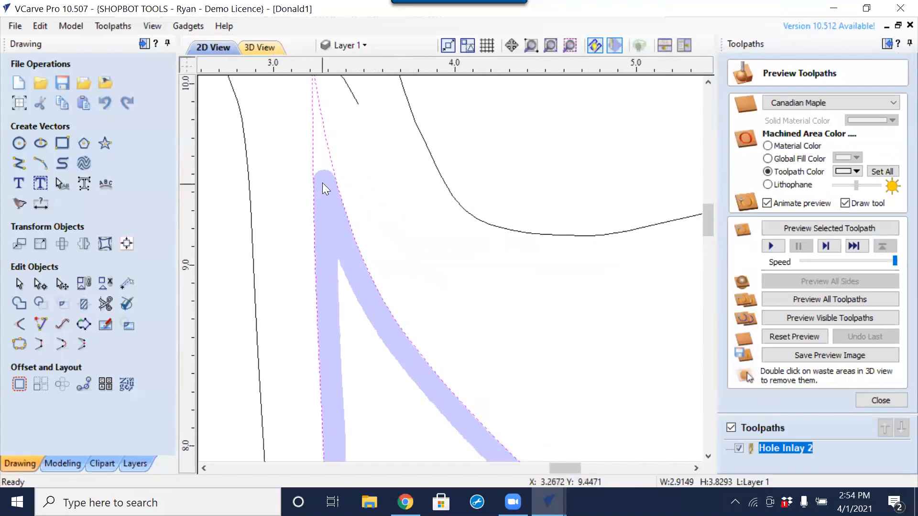
{"action": "scroll", "coordinate": [347, 175], "scroll_direction": "down", "scroll_amount": 3}
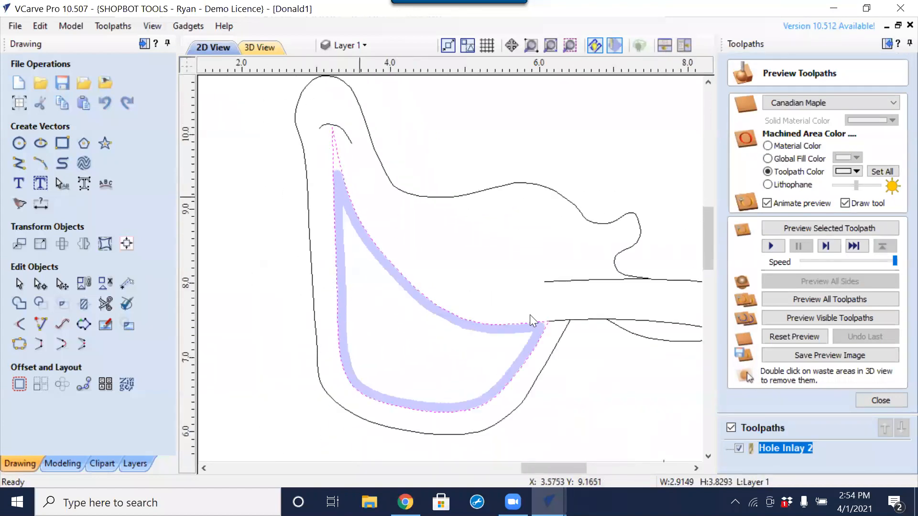
{"action": "scroll", "coordinate": [533, 332], "scroll_direction": "up", "scroll_amount": 3}
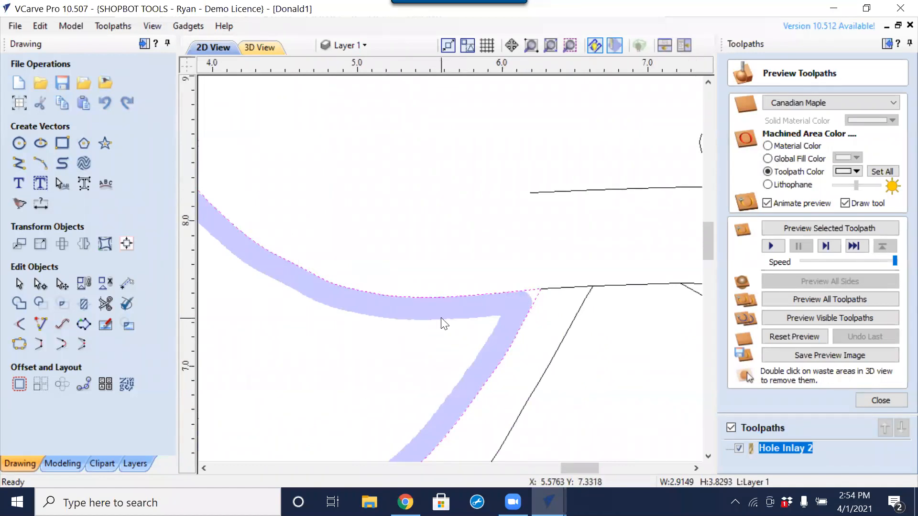
{"action": "scroll", "coordinate": [442, 322], "scroll_direction": "down", "scroll_amount": 4}
{"action": "scroll", "coordinate": [505, 375], "scroll_direction": "down", "scroll_amount": 3}
Start a straight male inlay toolpath for the mouth interior copy below the beak with a 0.38-inch cut depth.
{"action": "middle_click_drag", "start_coordinate": [495, 381], "coordinate": [488, 263]}
{"action": "left_click_drag", "start_coordinate": [561, 288], "coordinate": [480, 352]}
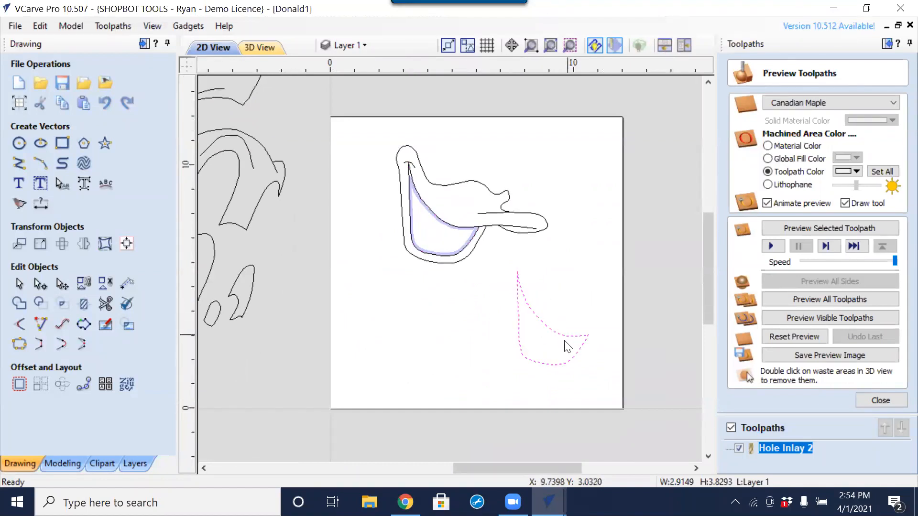
{"action": "left_click", "coordinate": [883, 402]}
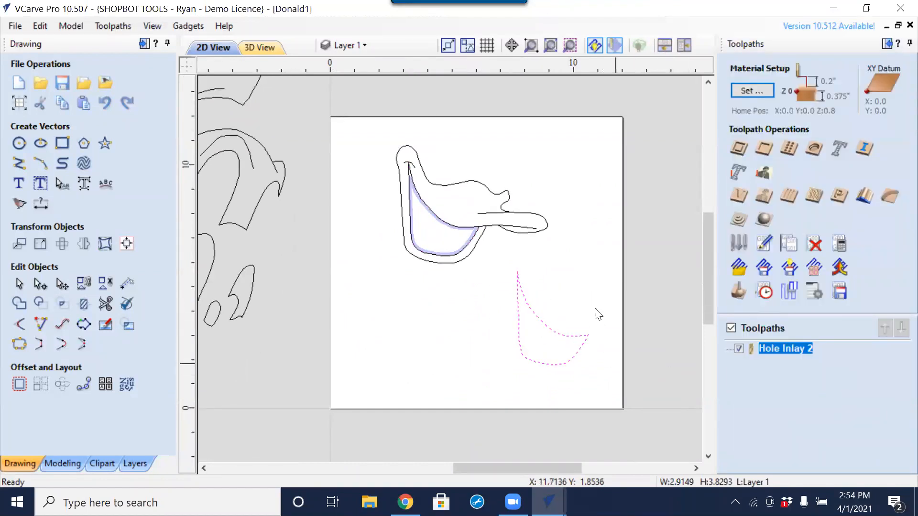
{"action": "left_click", "coordinate": [865, 150]}
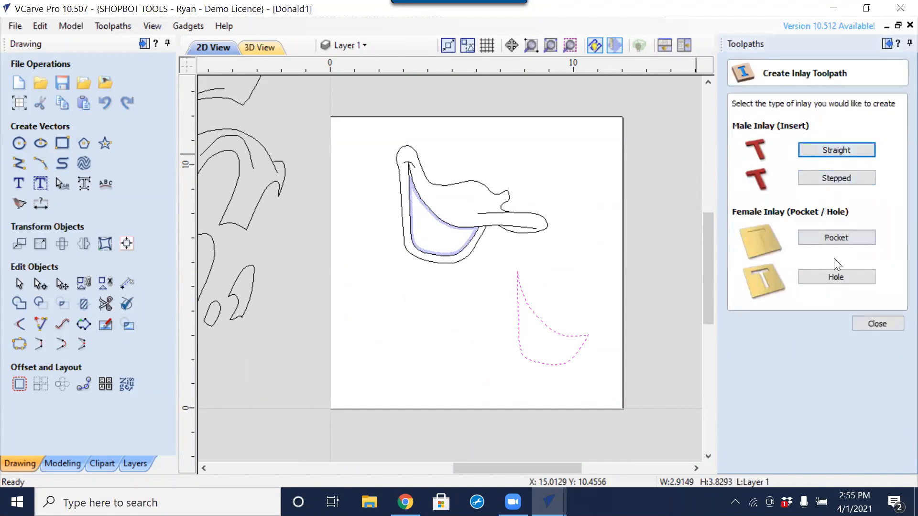
{"action": "left_click", "coordinate": [820, 151]}
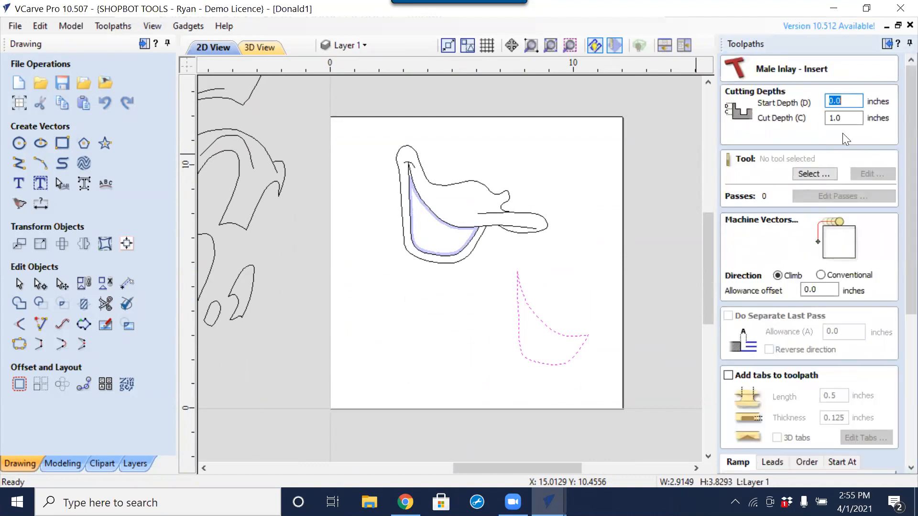
{"action": "left_click", "coordinate": [846, 124]}
{"action": "type", "text": ".38"}
Assign the End Mill (0.125 inch) to the male inlay and calculate the toolpath, accepting the cut through the material.
{"action": "left_click", "coordinate": [814, 173]}
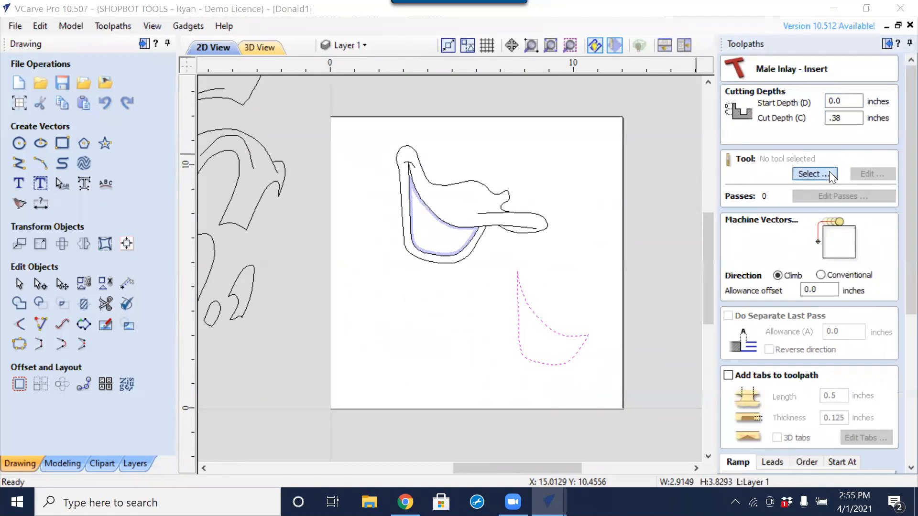
{"action": "left_click", "coordinate": [262, 117]}
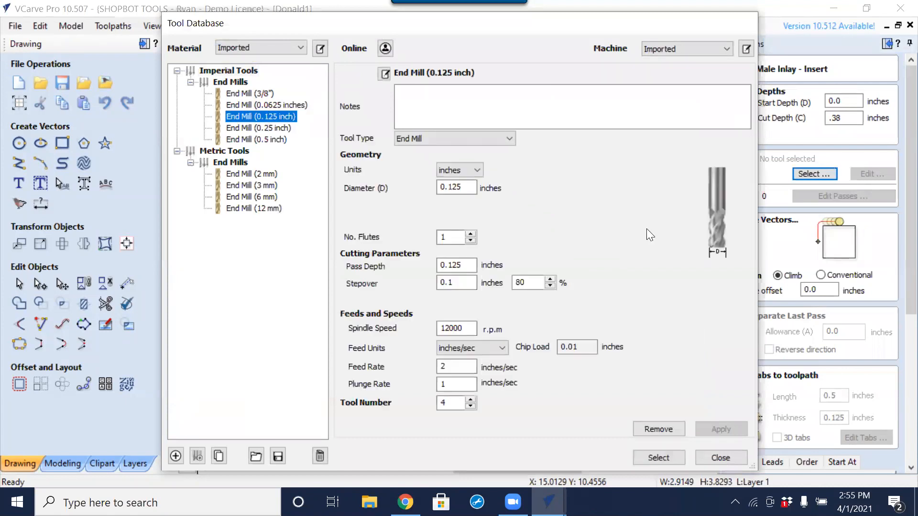
{"action": "left_click", "coordinate": [659, 457]}
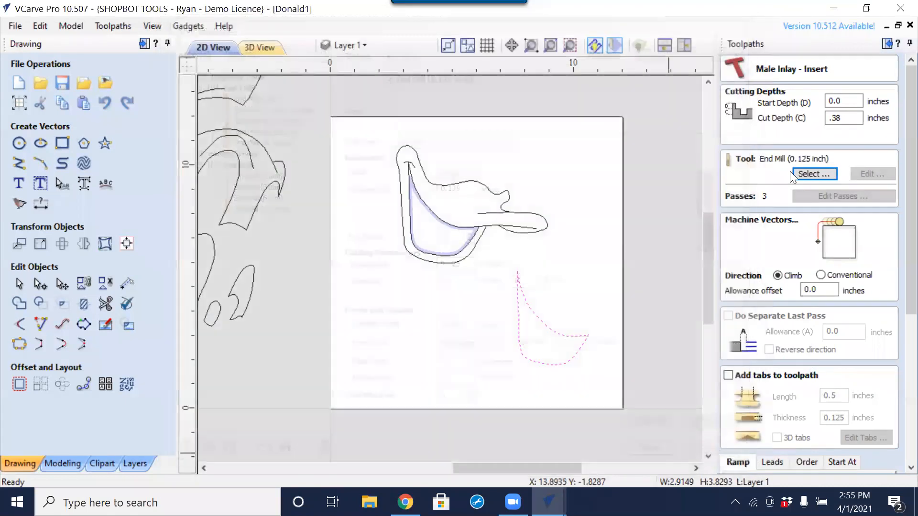
{"action": "left_click_drag", "start_coordinate": [906, 196], "coordinate": [866, 364]}
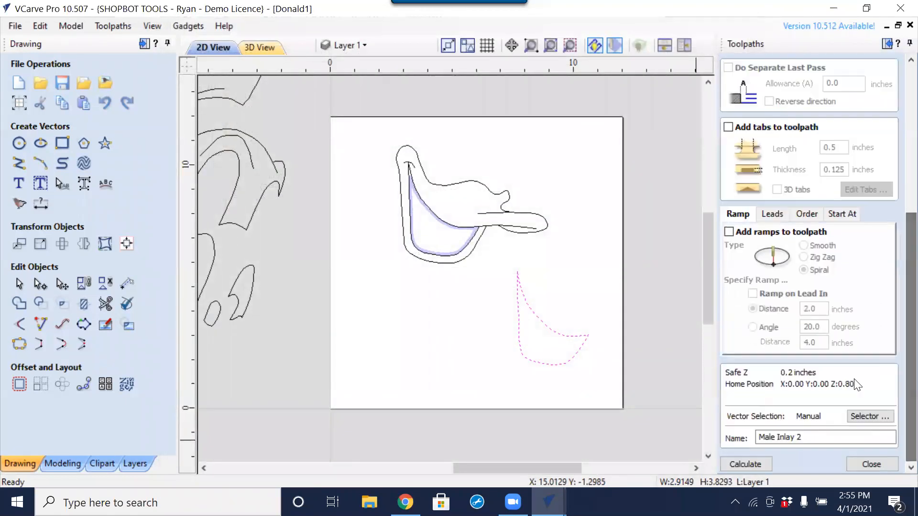
{"action": "left_click", "coordinate": [757, 463]}
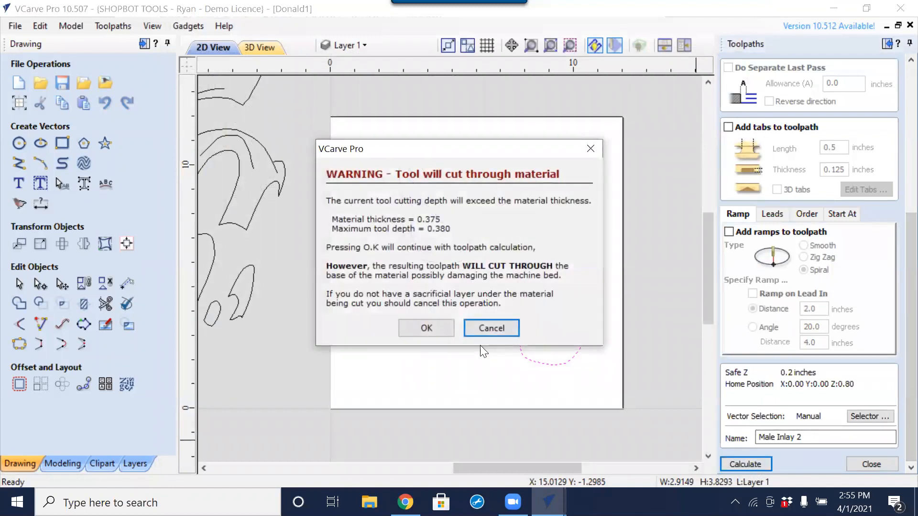
{"action": "left_click", "coordinate": [425, 328]}
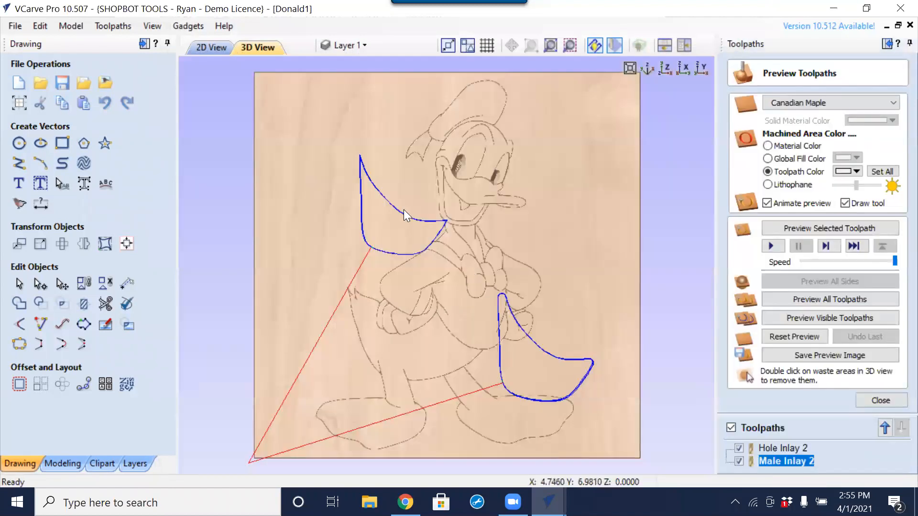
Examine the male inlay cut in the 2D view and compare its upper tip with the hole inlay cut inside the mouth.
{"action": "left_click", "coordinate": [215, 49]}
{"action": "scroll", "coordinate": [521, 334], "scroll_direction": "up", "scroll_amount": 3}
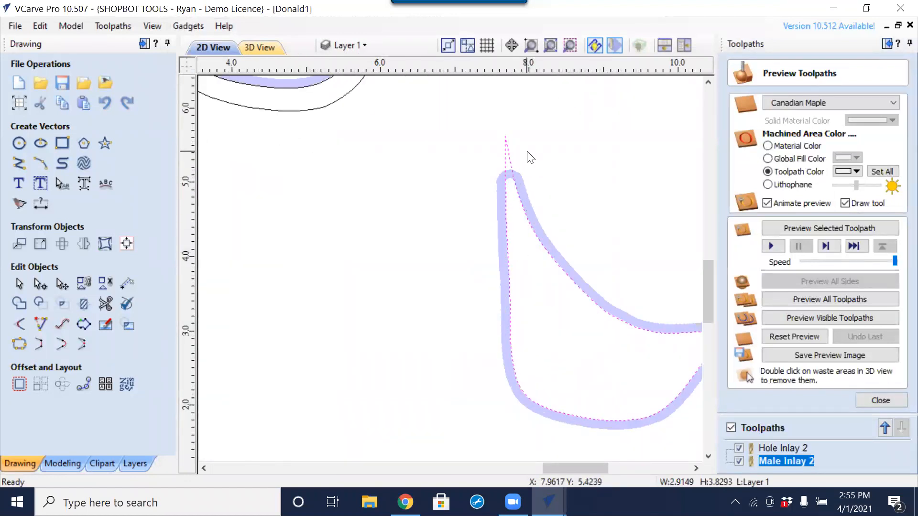
{"action": "scroll", "coordinate": [522, 178], "scroll_direction": "down", "scroll_amount": 3}
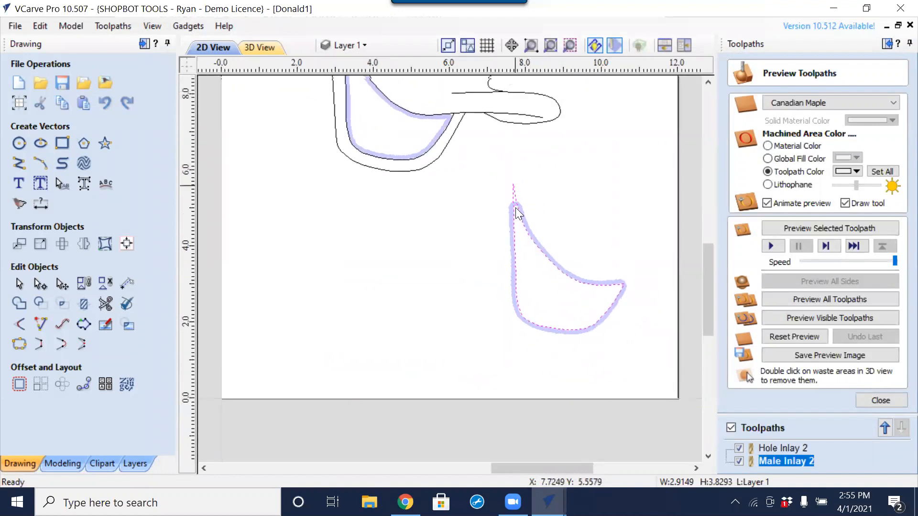
{"action": "middle_click_drag", "start_coordinate": [515, 234], "coordinate": [510, 284]}
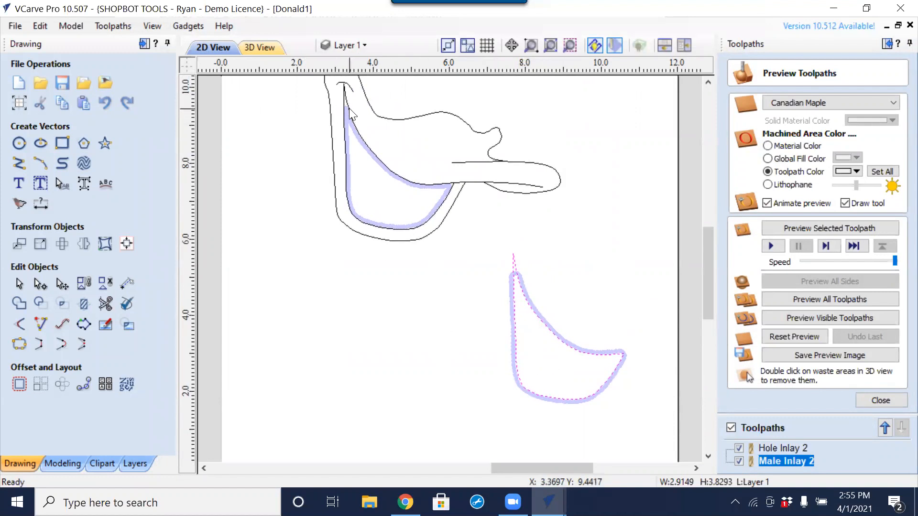
{"action": "scroll", "coordinate": [354, 117], "scroll_direction": "up", "scroll_amount": 3}
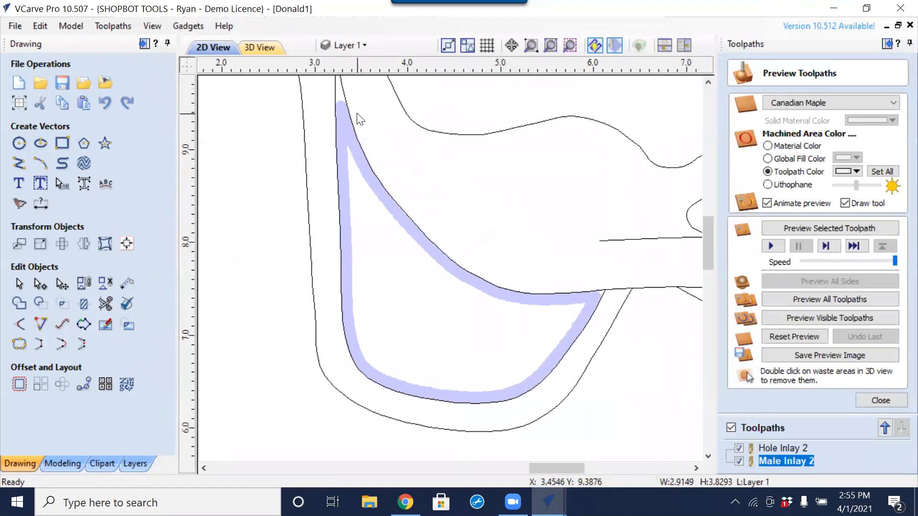
{"action": "scroll", "coordinate": [358, 117], "scroll_direction": "down", "scroll_amount": 6}
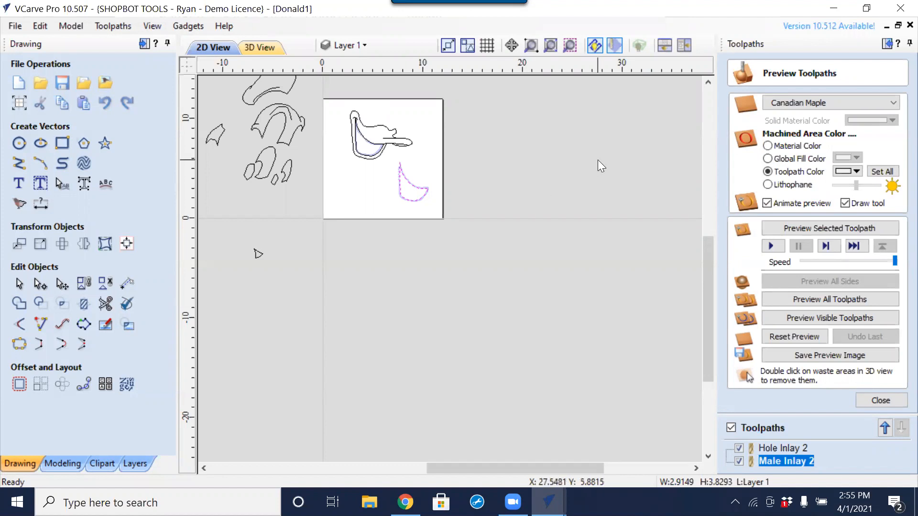
Switch to Chrome to check the Donald Duck reference picture, and return to the VCarve Pro drawing.
{"action": "scroll", "coordinate": [598, 160], "scroll_direction": "down", "scroll_amount": 2}
{"action": "scroll", "coordinate": [481, 218], "scroll_direction": "up", "scroll_amount": 1}
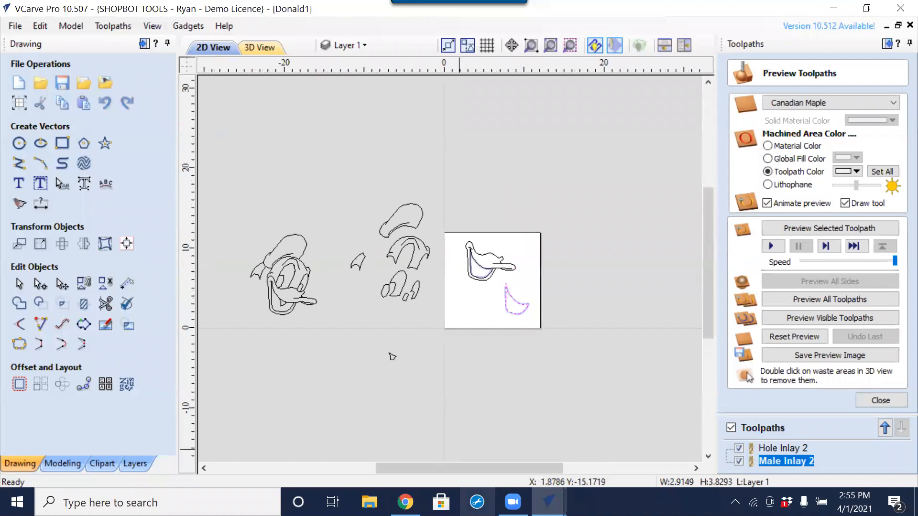
{"action": "left_click", "coordinate": [405, 502]}
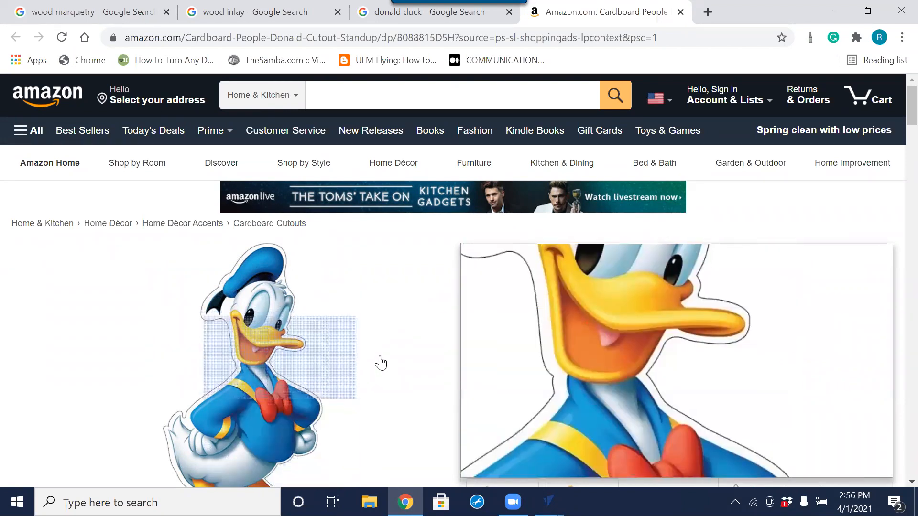
{"action": "left_click", "coordinate": [830, 17]}
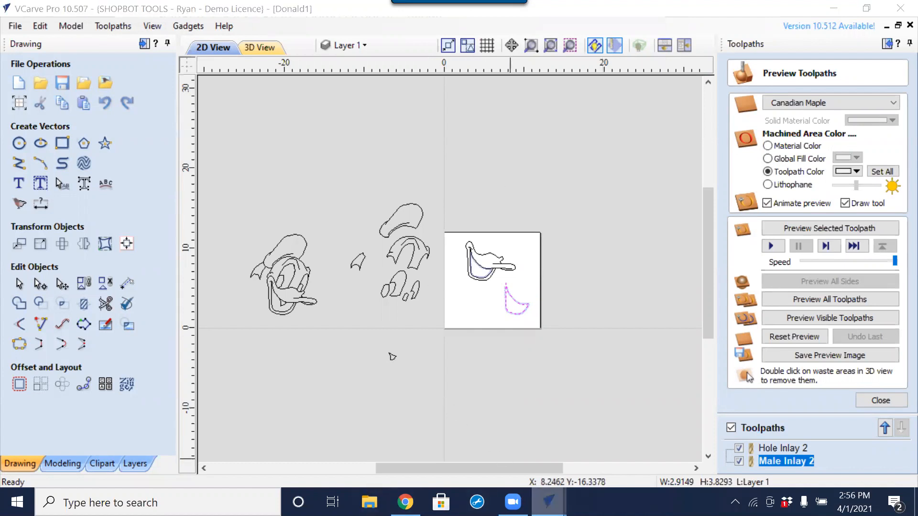
Open another VCarve Pro window with a new single-sided 12 by 12 inch job, 0.375 inches thick, and return to the Donald1 drawing.
{"action": "right_click", "coordinate": [548, 502]}
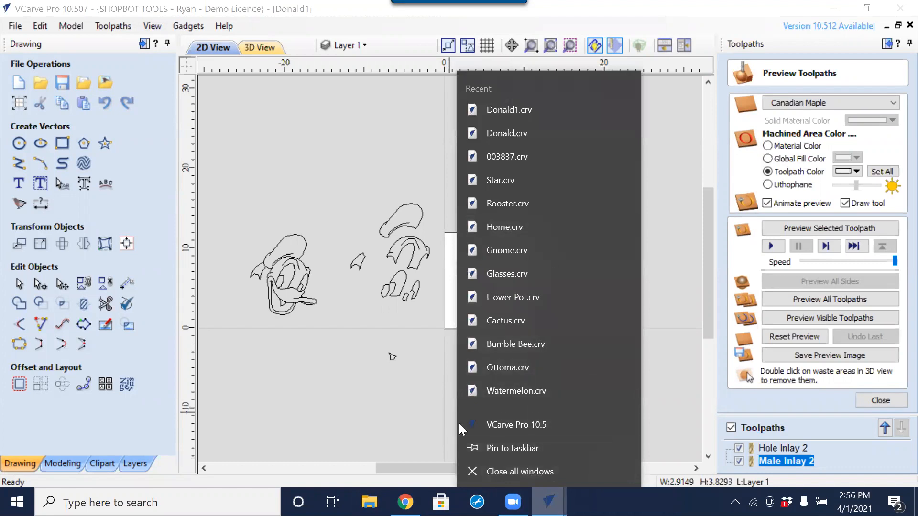
{"action": "left_click", "coordinate": [510, 423]}
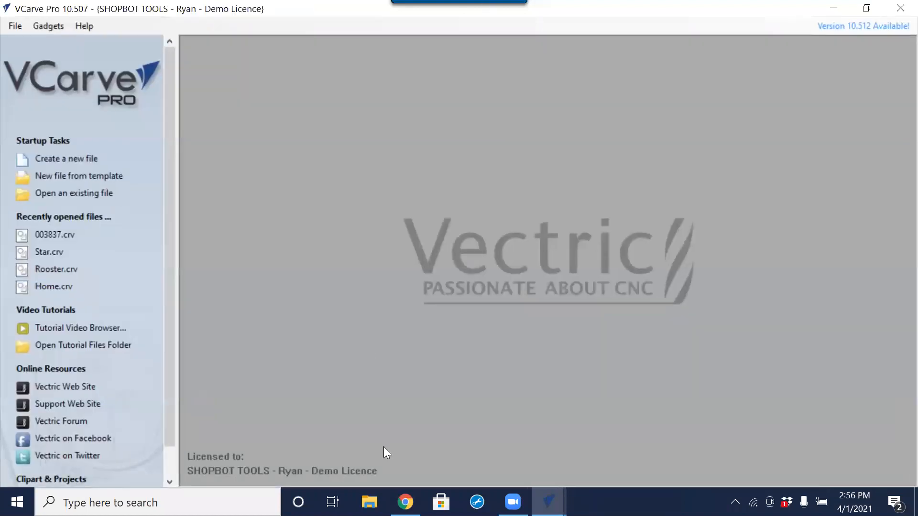
{"action": "left_click", "coordinate": [78, 160]}
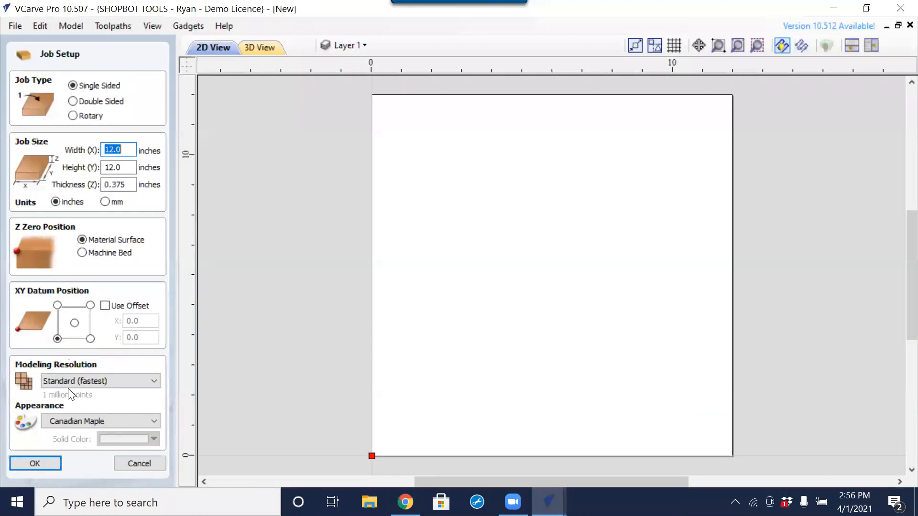
{"action": "left_click", "coordinate": [49, 462]}
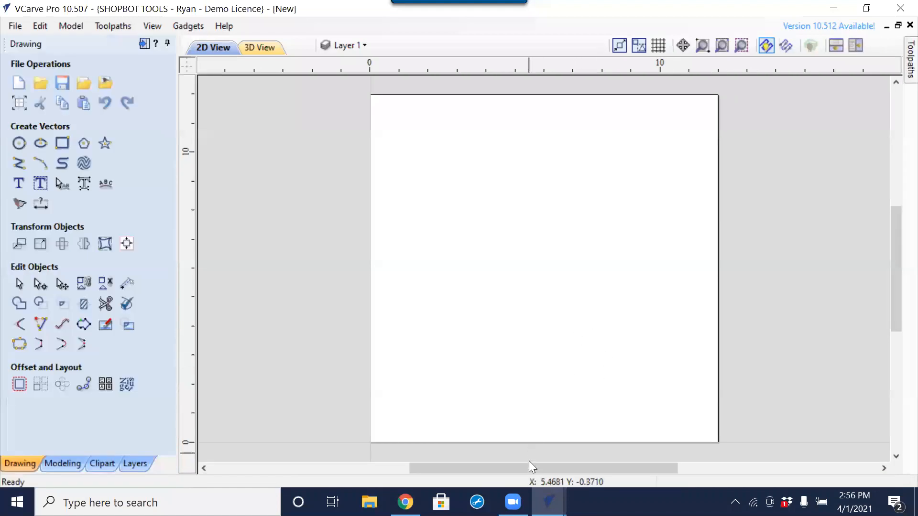
{"action": "left_click", "coordinate": [548, 501]}
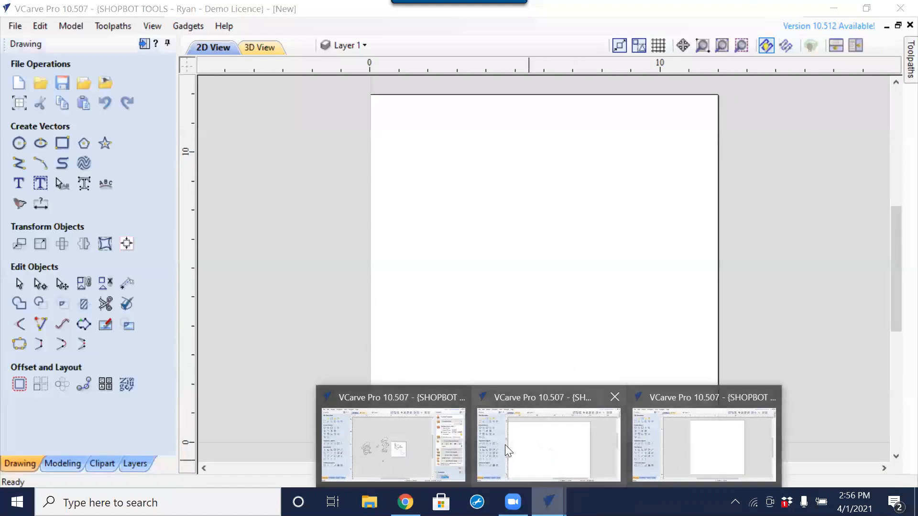
{"action": "left_click", "coordinate": [366, 422]}
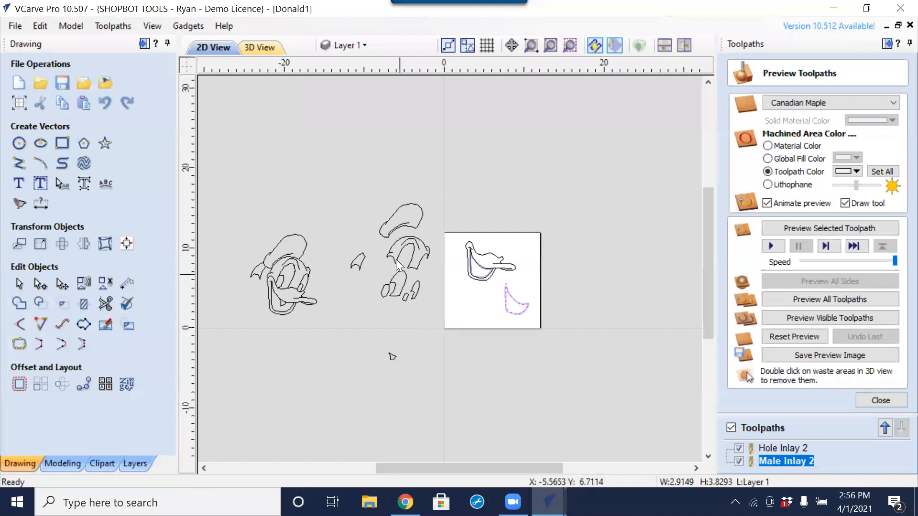
Select the separated hat outline and examine the remaining head parts against the eyes and beak of the complete head drawing.
{"action": "left_click", "coordinate": [397, 208]}
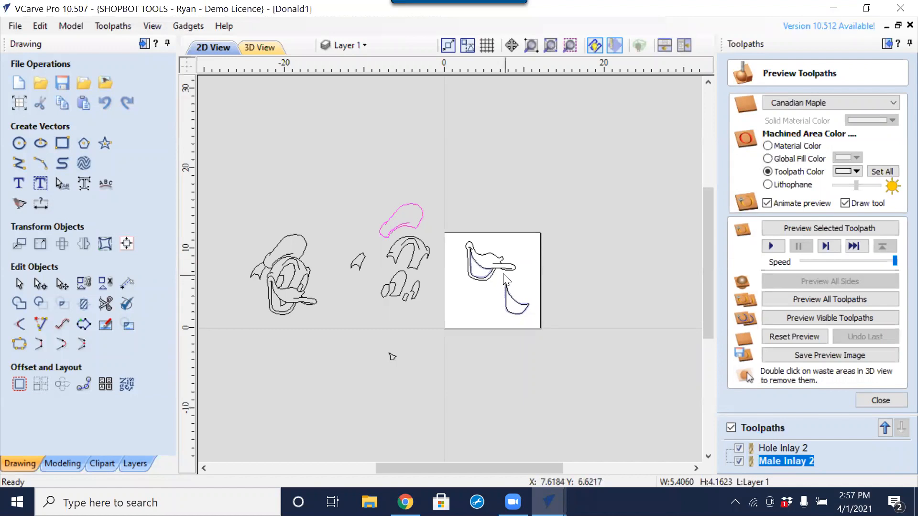
{"action": "scroll", "coordinate": [500, 274], "scroll_direction": "up", "scroll_amount": 3}
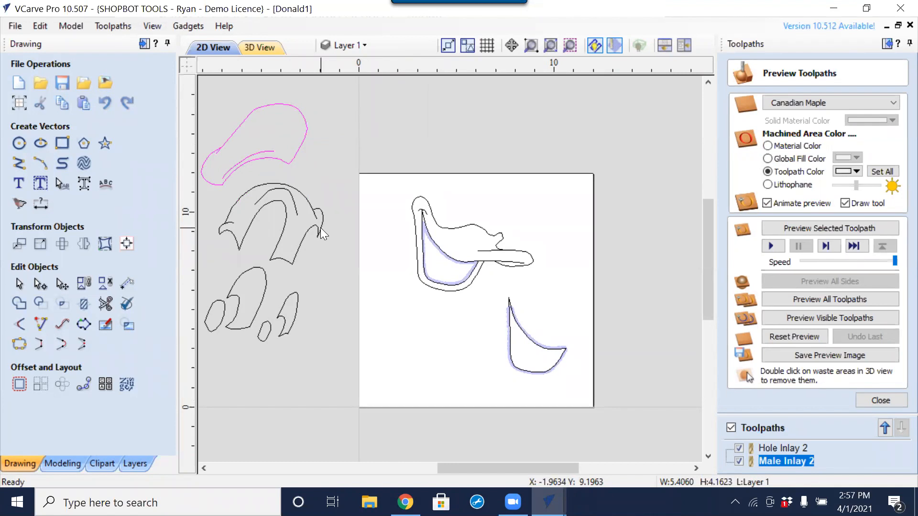
{"action": "scroll", "coordinate": [324, 205], "scroll_direction": "down", "scroll_amount": 3}
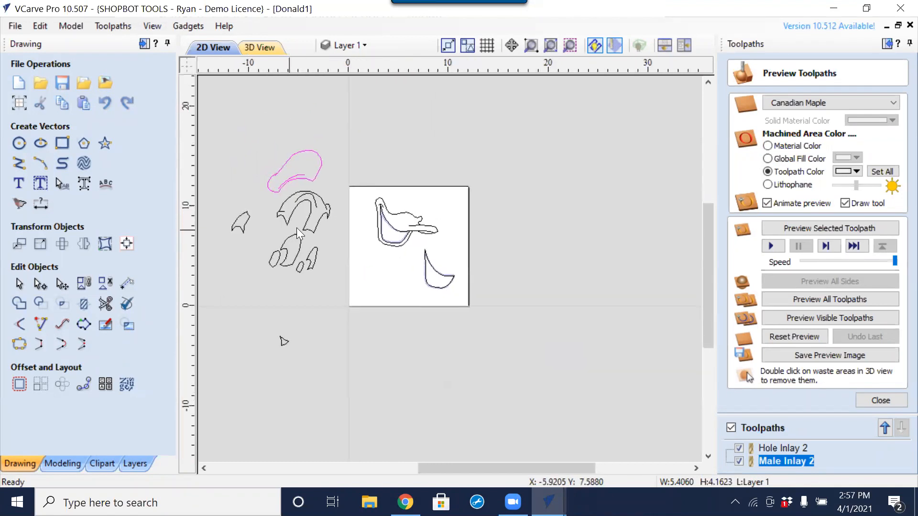
{"action": "middle_click_drag", "start_coordinate": [297, 227], "coordinate": [400, 216]}
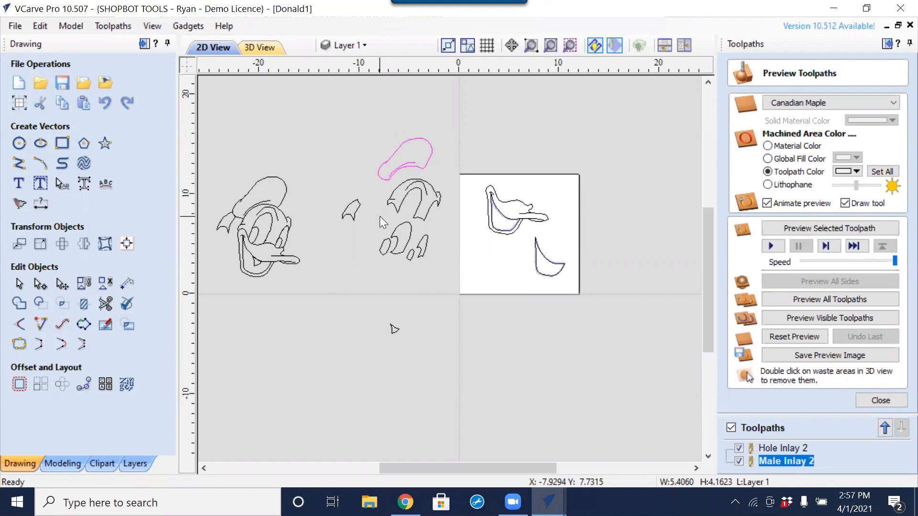
{"action": "scroll", "coordinate": [254, 233], "scroll_direction": "up", "scroll_amount": 4}
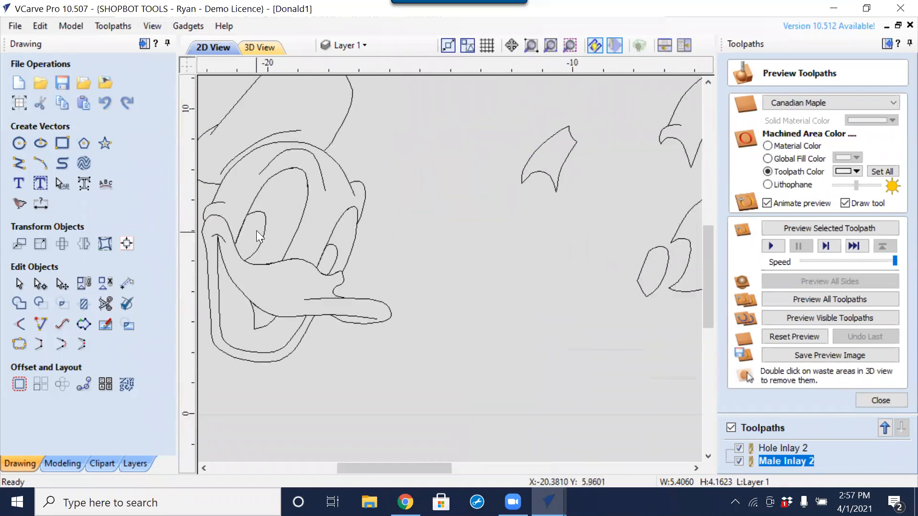
{"action": "scroll", "coordinate": [256, 231], "scroll_direction": "up", "scroll_amount": 3}
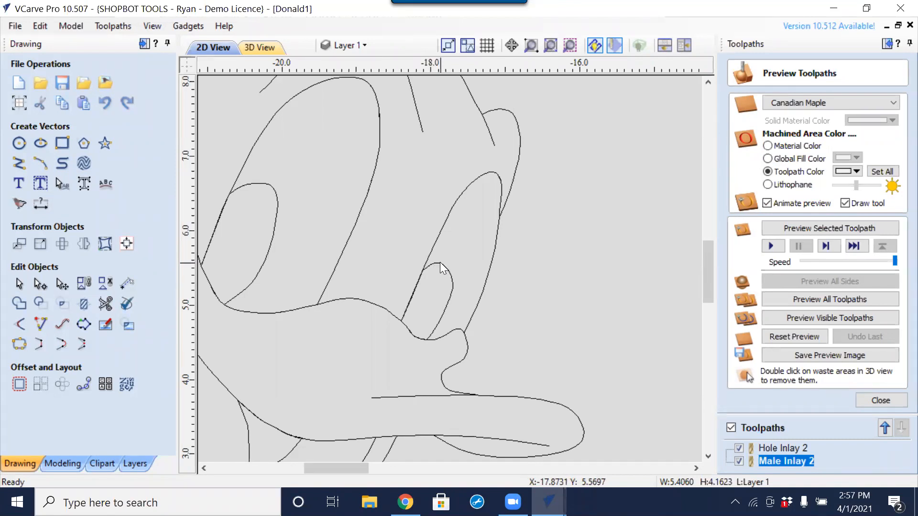
{"action": "scroll", "coordinate": [440, 261], "scroll_direction": "down", "scroll_amount": 8}
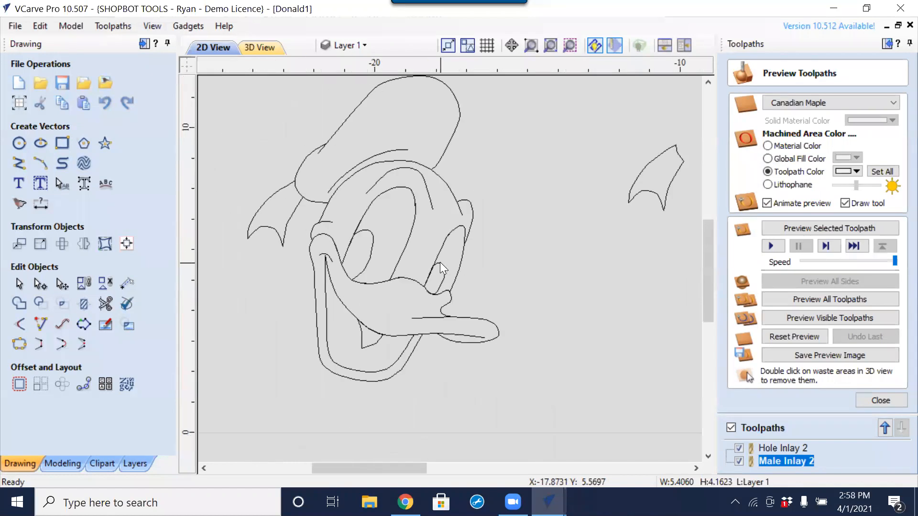
{"action": "middle_click_drag", "start_coordinate": [530, 307], "coordinate": [411, 295]}
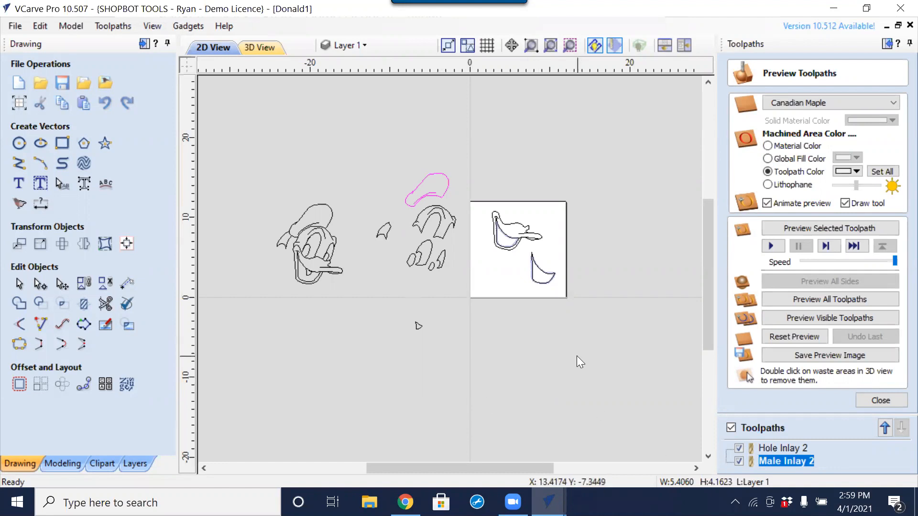
{"action": "scroll", "coordinate": [583, 339], "scroll_direction": "up", "scroll_amount": 2}
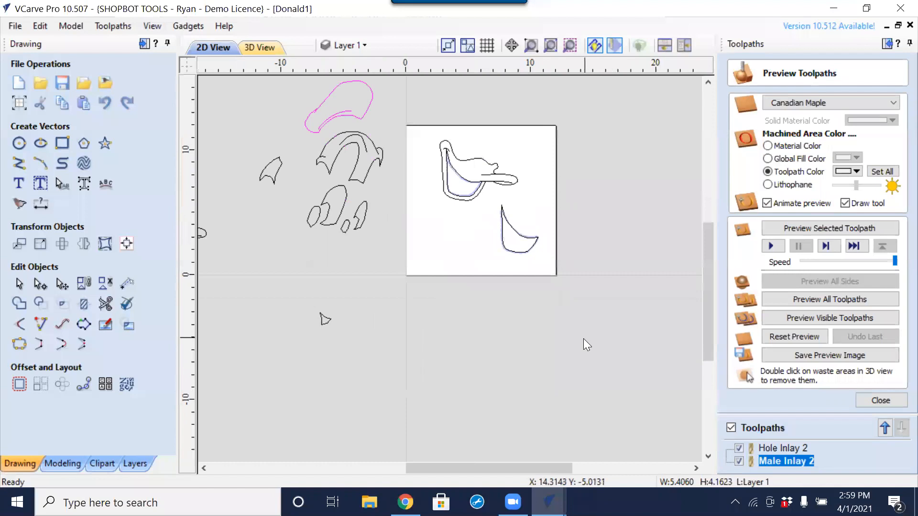
Set the Male Inlay 2 toolpath's allowance offset to .06 inches and recalculate it, accepting the cut through the material.
{"action": "left_click", "coordinate": [883, 398]}
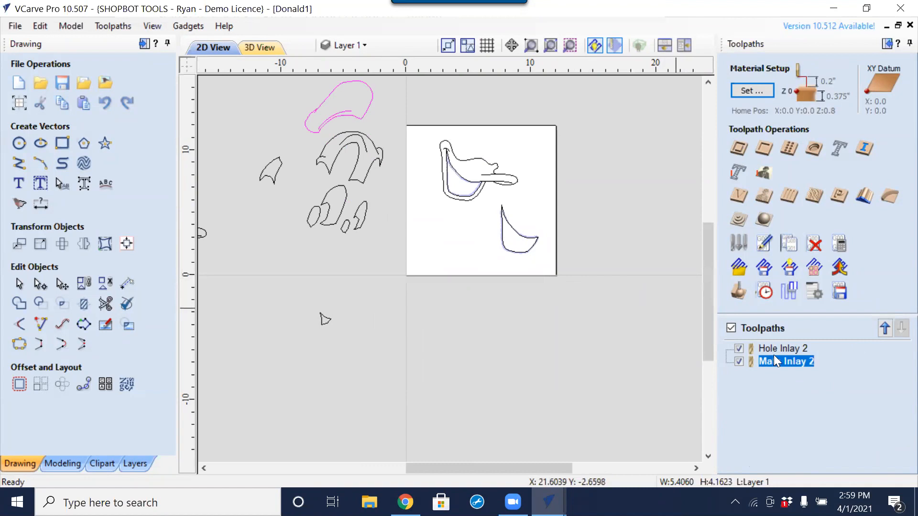
{"action": "scroll", "coordinate": [498, 219], "scroll_direction": "up", "scroll_amount": 3}
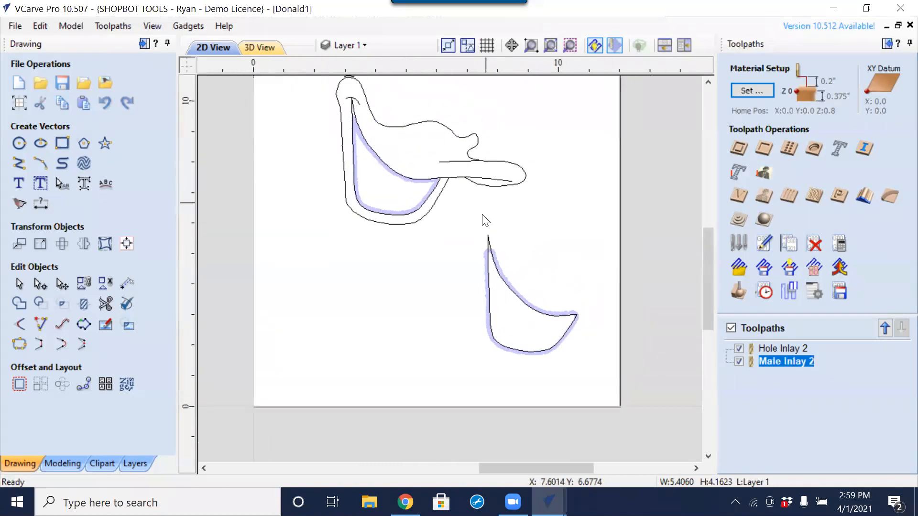
{"action": "middle_click_drag", "start_coordinate": [482, 214], "coordinate": [478, 228]}
{"action": "double_click", "coordinate": [770, 362]}
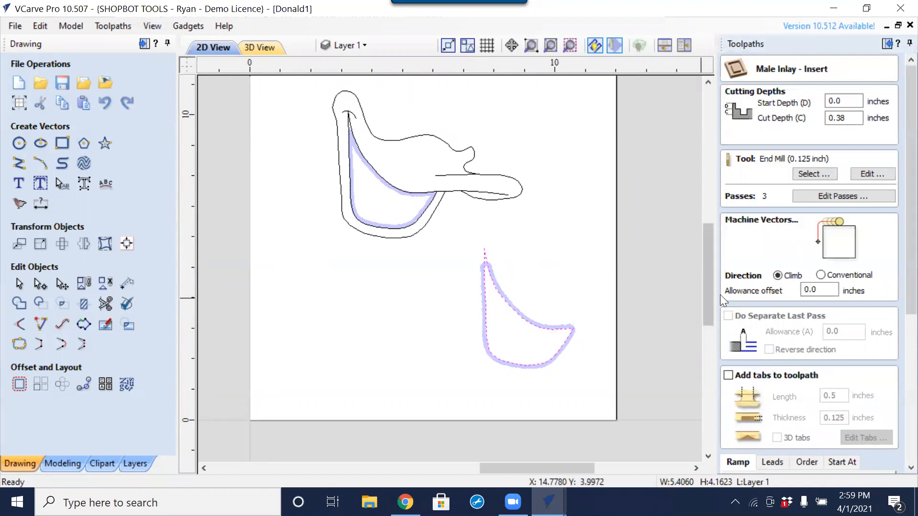
{"action": "left_click_drag", "start_coordinate": [820, 290], "coordinate": [783, 294]}
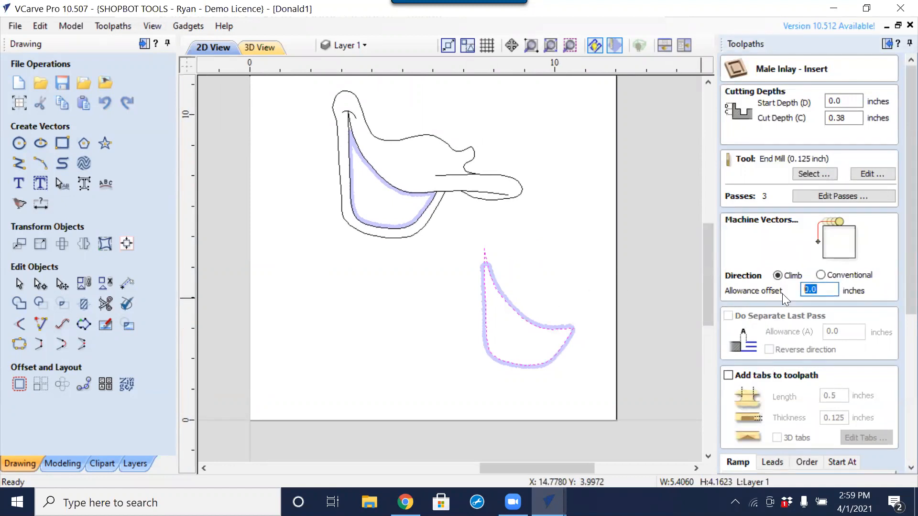
{"action": "type", "text": ".06"}
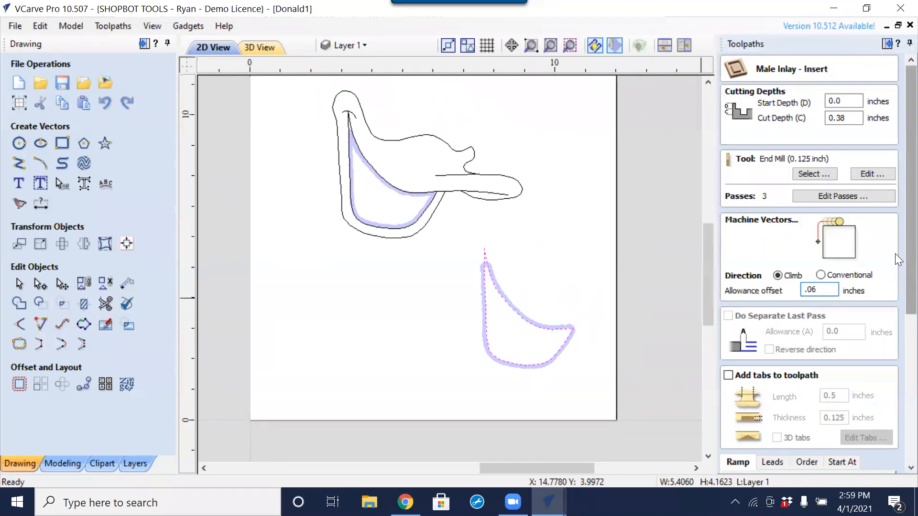
{"action": "scroll", "coordinate": [896, 382], "scroll_direction": "down", "scroll_amount": 3}
{"action": "scroll", "coordinate": [895, 381], "scroll_direction": "down", "scroll_amount": 3}
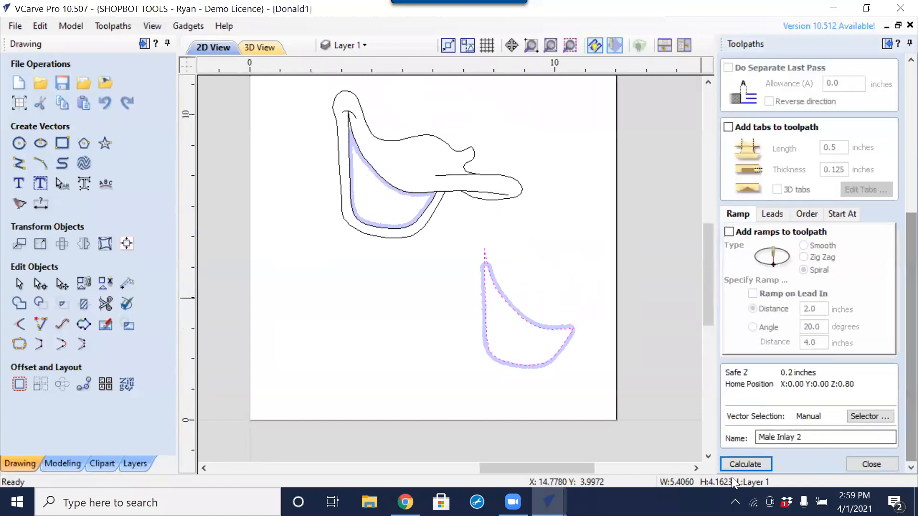
{"action": "left_click", "coordinate": [729, 464]}
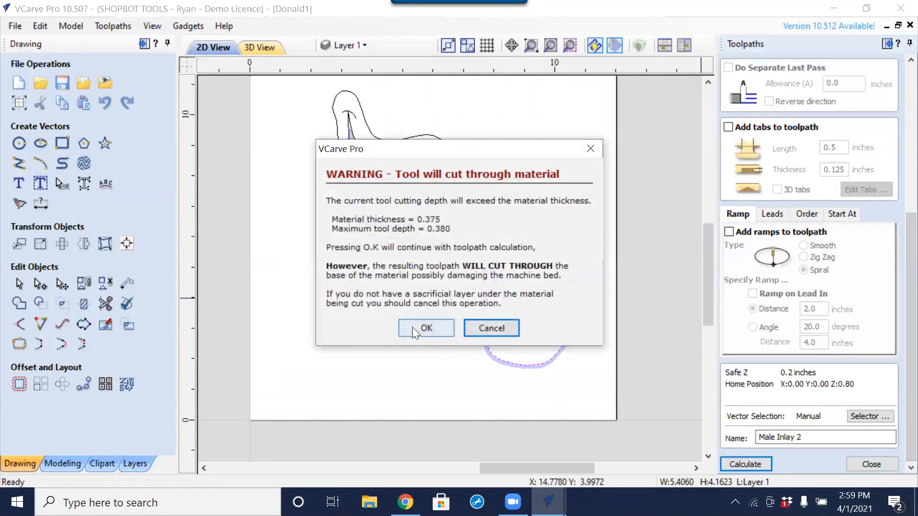
{"action": "left_click", "coordinate": [420, 328]}
Examine the recalculated male inlay cut around the insert's upper tip in the 2D view, and hide all toolpaths.
{"action": "left_click", "coordinate": [222, 49]}
{"action": "scroll", "coordinate": [500, 283], "scroll_direction": "up", "scroll_amount": 5}
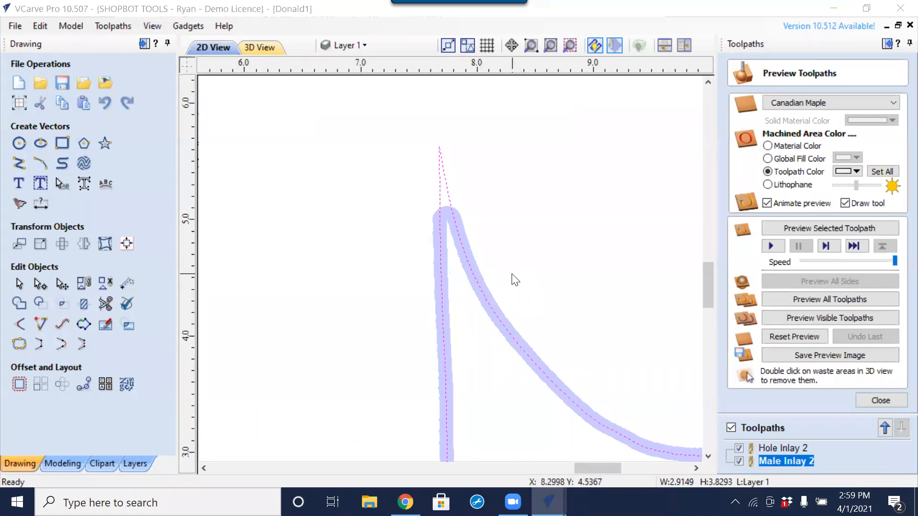
{"action": "scroll", "coordinate": [514, 280], "scroll_direction": "down", "scroll_amount": 5}
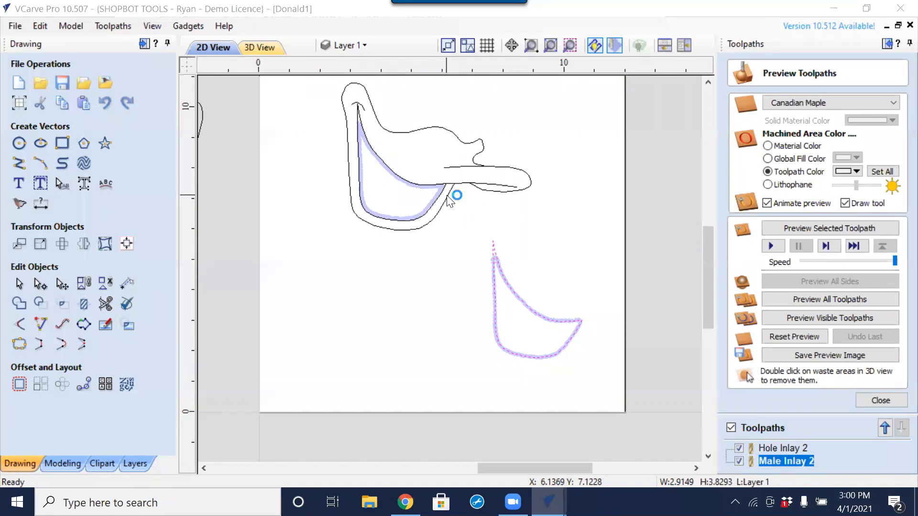
{"action": "left_click", "coordinate": [465, 254]}
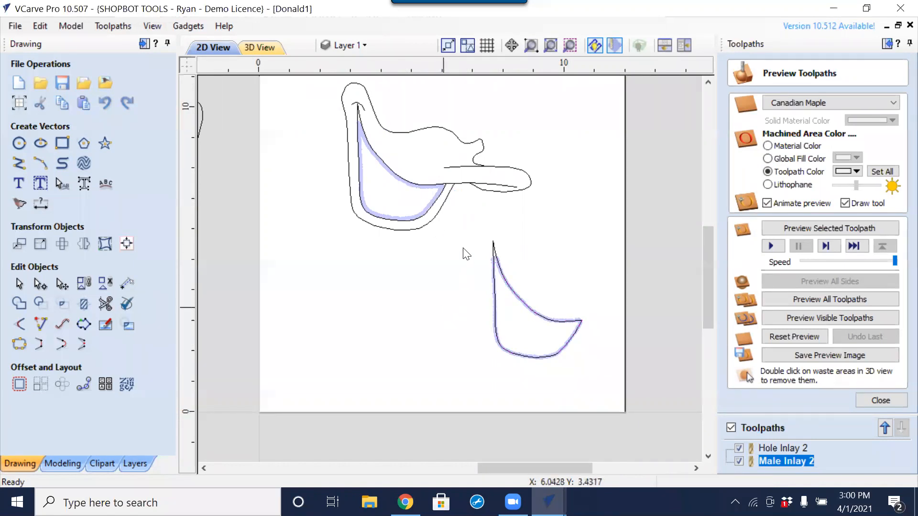
{"action": "left_click", "coordinate": [731, 427]}
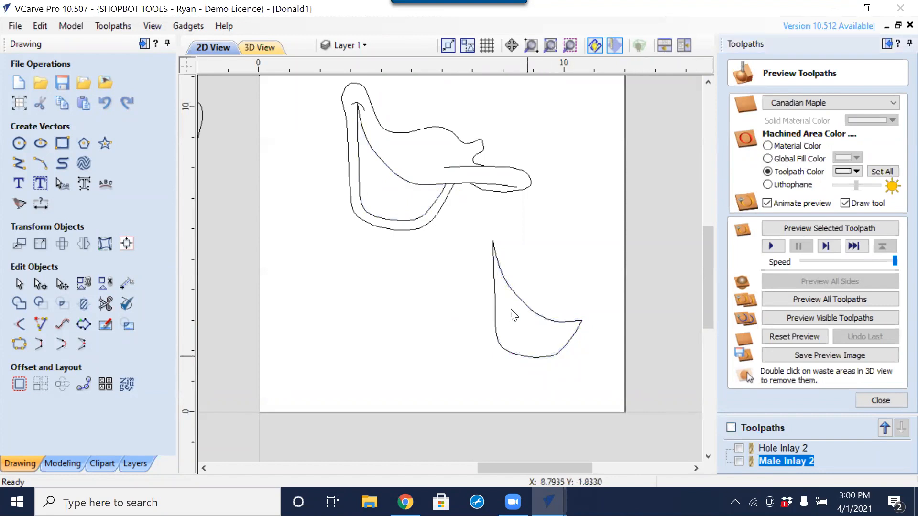
Try offsetting the mouth insert inwards by .125 inches without sharp offset corners, and undo the offset.
{"action": "left_click", "coordinate": [478, 341]}
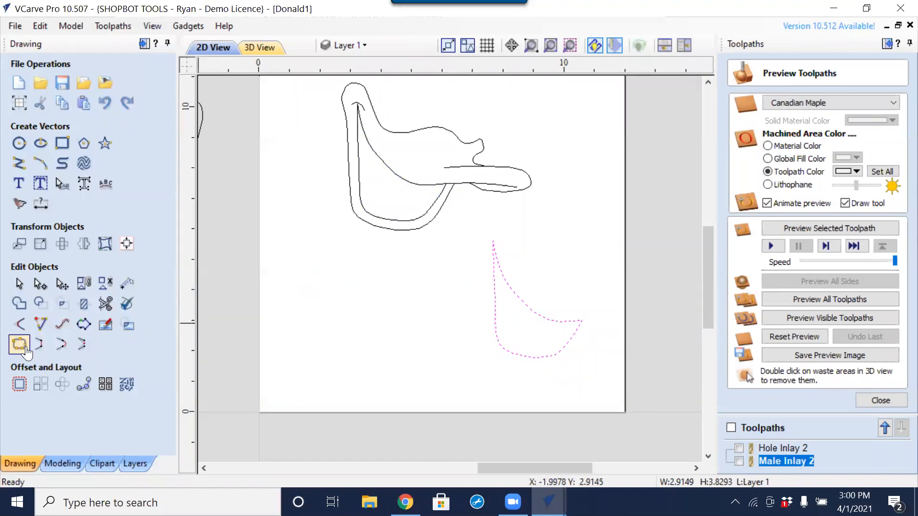
{"action": "left_click", "coordinate": [18, 385]}
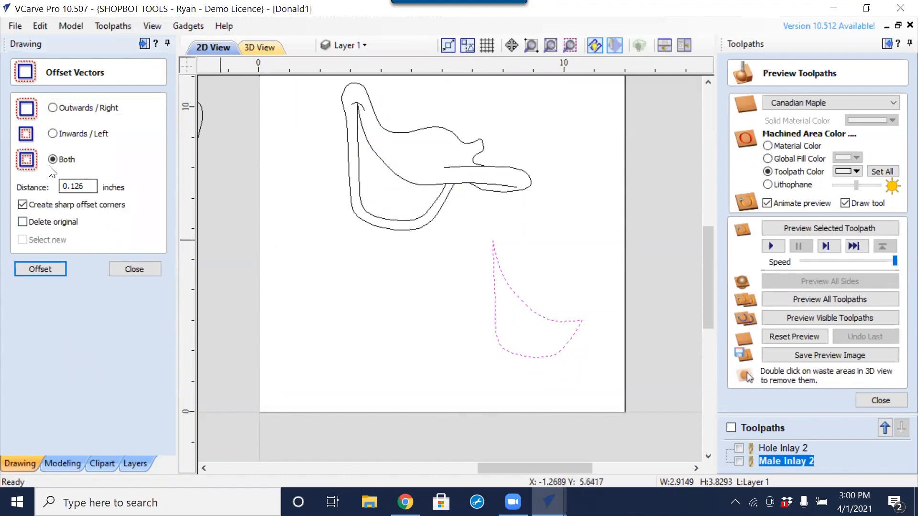
{"action": "left_click_drag", "start_coordinate": [94, 185], "coordinate": [17, 187]}
{"action": "type", "text": "."}
{"action": "left_click", "coordinate": [21, 208]}
{"action": "left_click", "coordinate": [53, 135]}
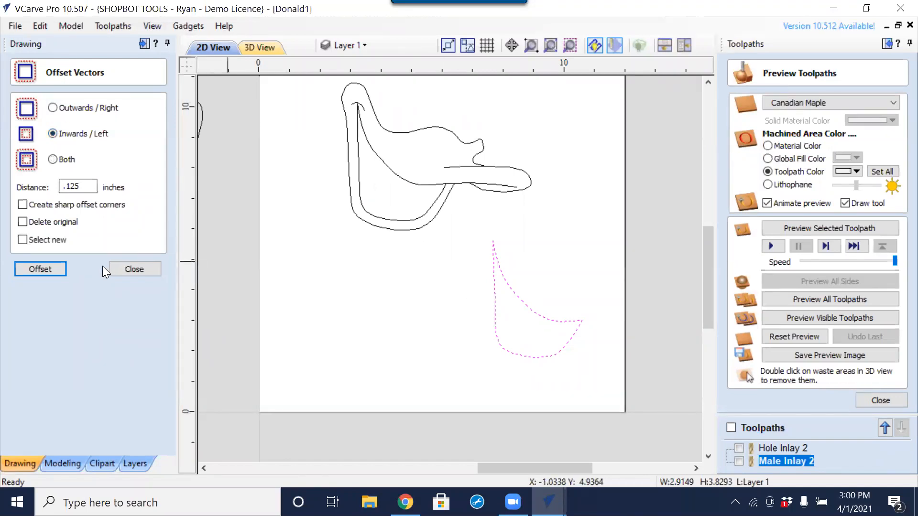
{"action": "left_click", "coordinate": [59, 271]}
{"action": "scroll", "coordinate": [502, 290], "scroll_direction": "up", "scroll_amount": 3}
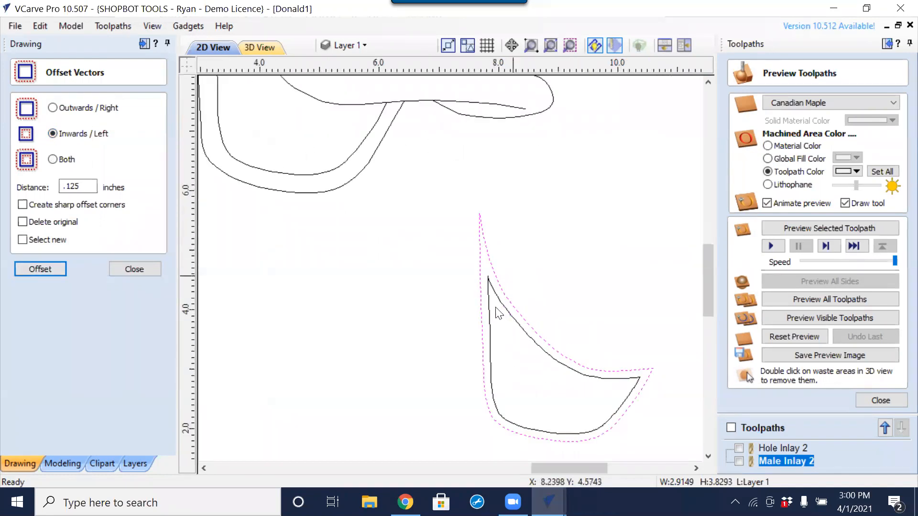
{"action": "scroll", "coordinate": [491, 283], "scroll_direction": "up", "scroll_amount": 2}
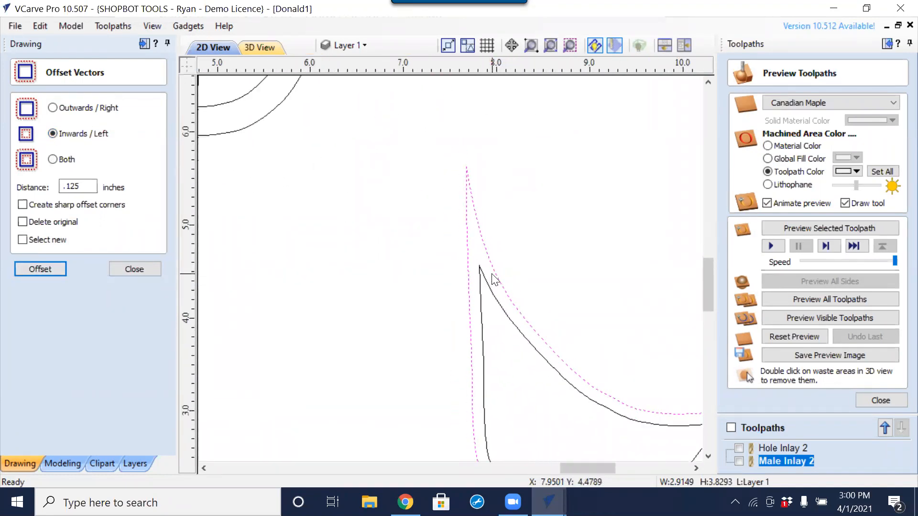
{"action": "key", "text": "ctrl+z"}
Offset the mouth insert outwards by .25 inches without sharp corners.
{"action": "left_click", "coordinate": [70, 185]}
{"action": "key", "text": "BackSpace"}
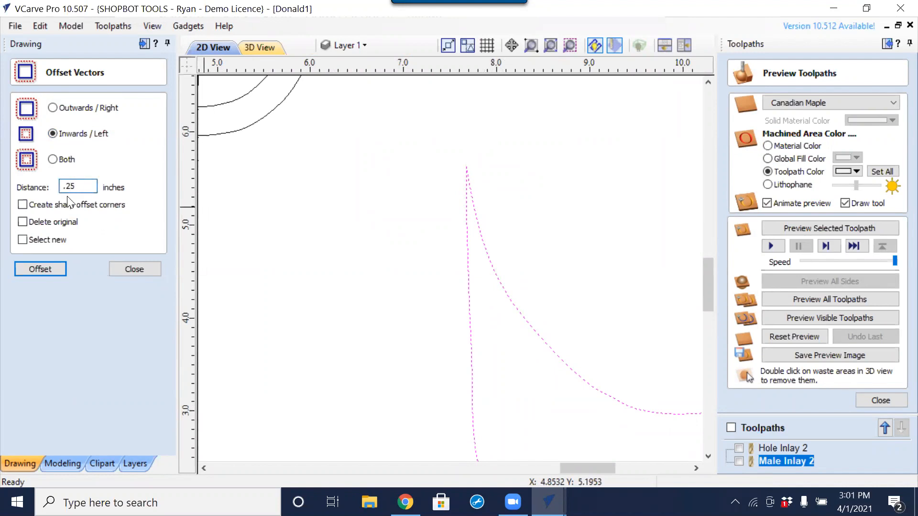
{"action": "scroll", "coordinate": [610, 241], "scroll_direction": "down", "scroll_amount": 3}
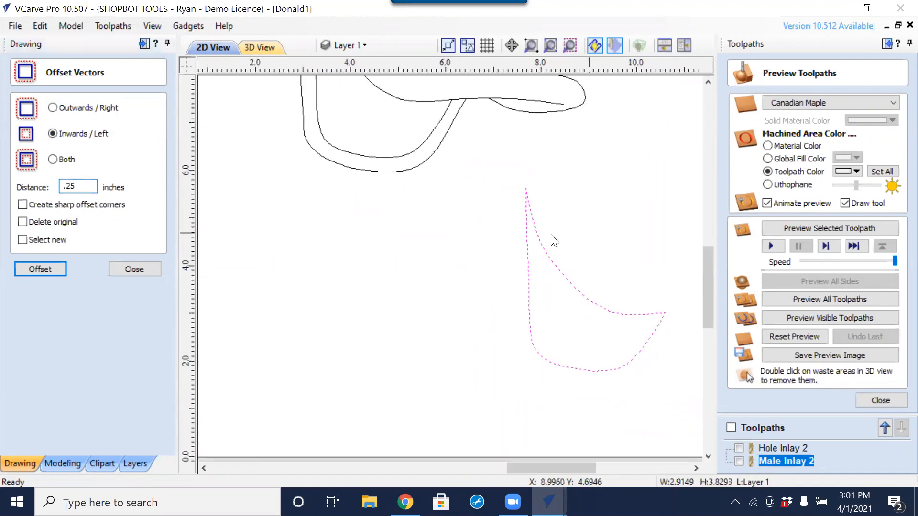
{"action": "middle_click_drag", "start_coordinate": [551, 235], "coordinate": [489, 241]}
{"action": "left_click", "coordinate": [75, 109]}
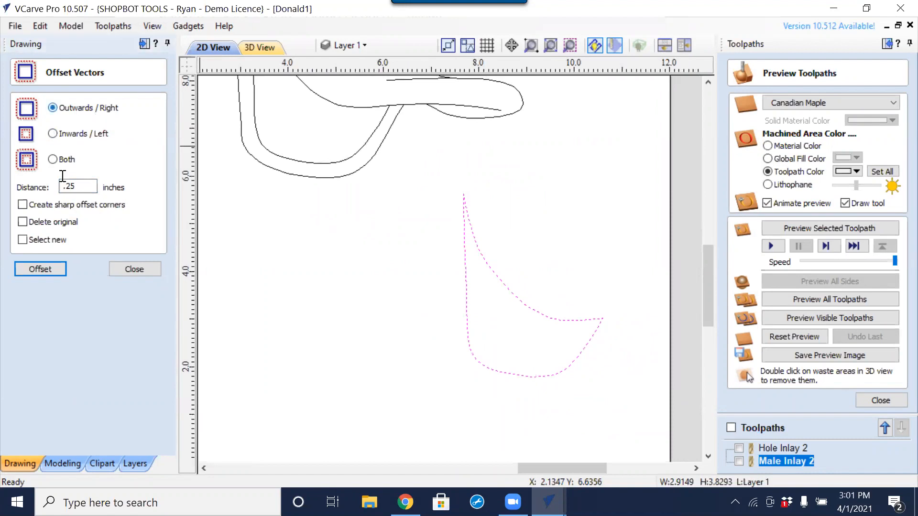
{"action": "left_click", "coordinate": [51, 266]}
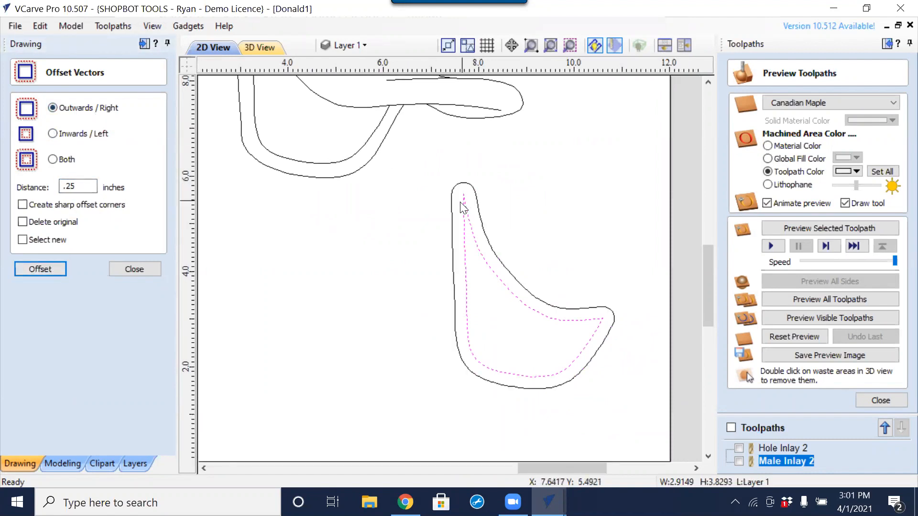
Offset the new outer outline by .125 inches outwards and inwards, and the original mouth insert by .125 inches inwards.
{"action": "left_click", "coordinate": [500, 266]}
{"action": "left_click", "coordinate": [67, 186]}
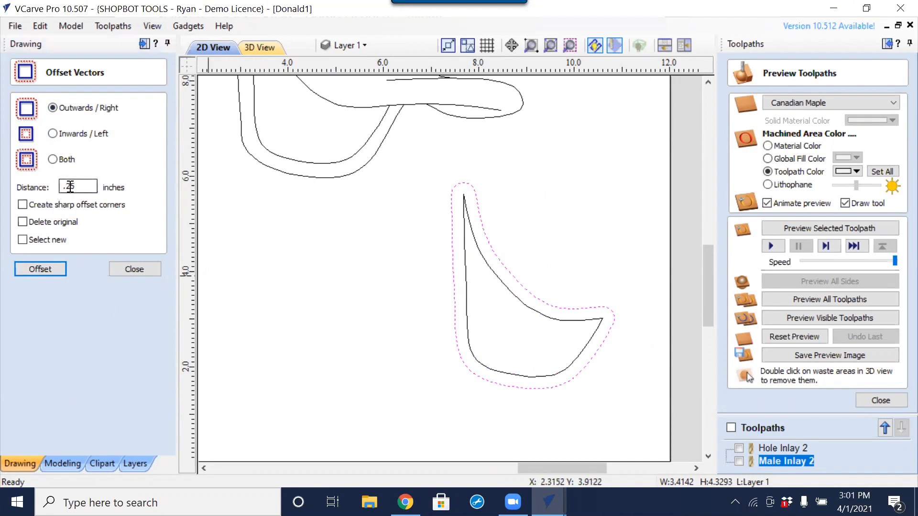
{"action": "type", "text": "1"}
{"action": "left_click", "coordinate": [56, 272]}
{"action": "left_click", "coordinate": [54, 134]}
{"action": "left_click", "coordinate": [54, 273]}
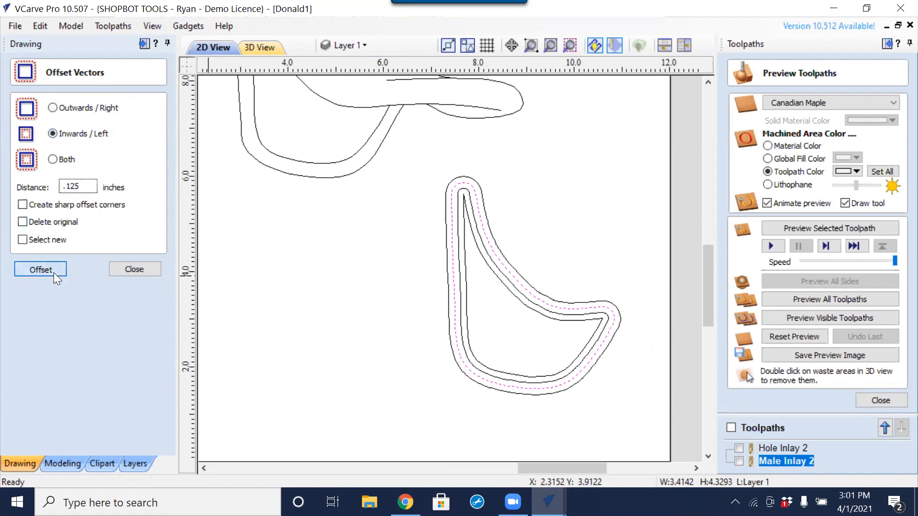
{"action": "left_click", "coordinate": [501, 280]}
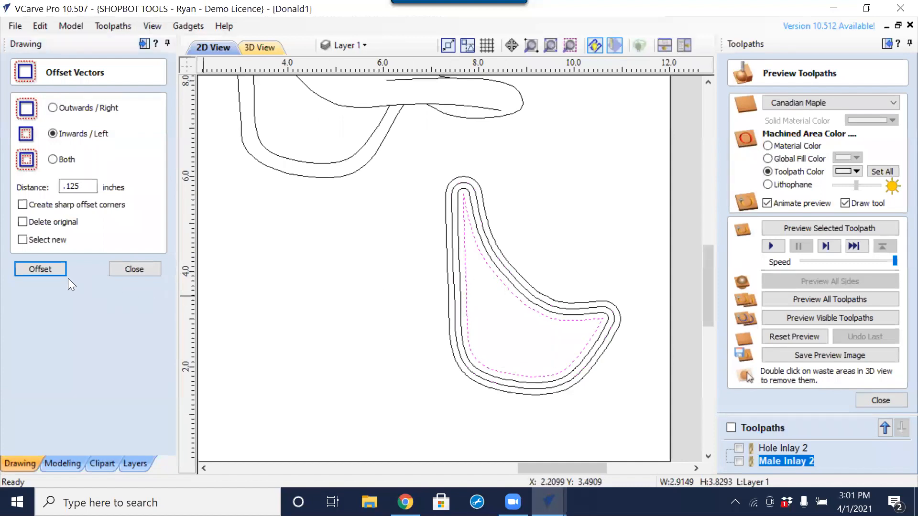
{"action": "left_click", "coordinate": [49, 272]}
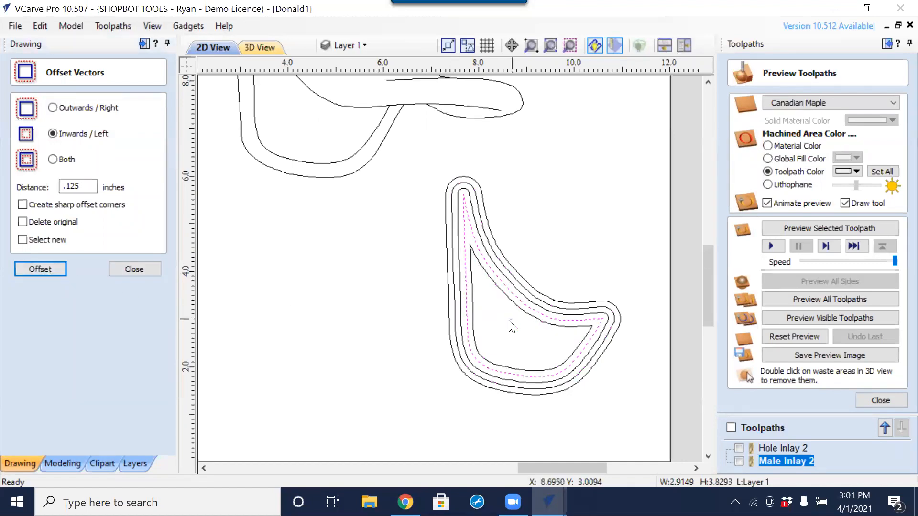
Undo all the offsets around the mouth insert, leaving only its original outline.
{"action": "left_click_drag", "start_coordinate": [577, 240], "coordinate": [487, 332]}
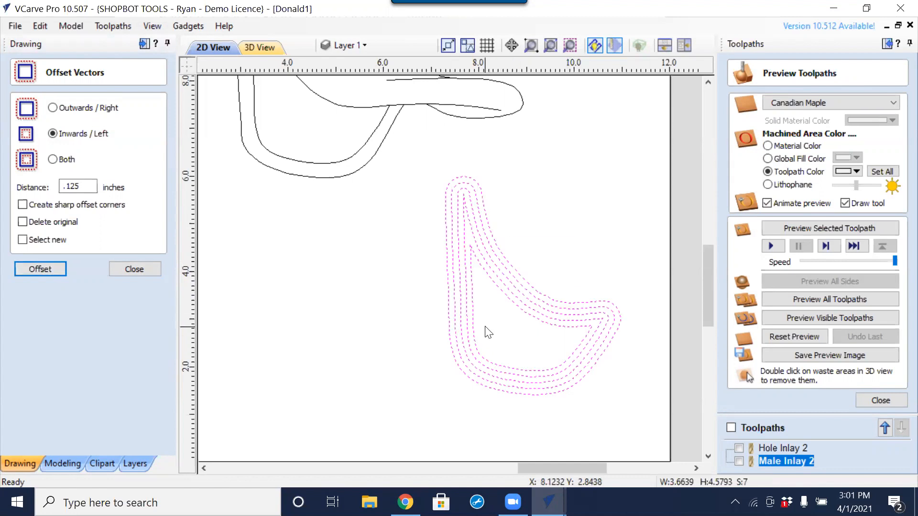
{"action": "key", "text": "ctrl+z"}
{"action": "key", "text": "ctrl+z"}
{"action": "key", "text": "ctrl+z"}
{"action": "key", "text": "ctrl+z"}
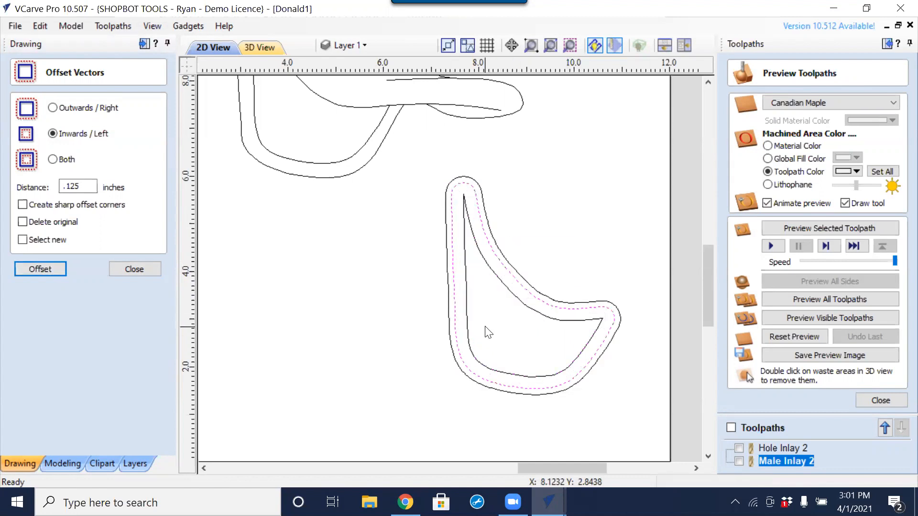
{"action": "key", "text": "ctrl+z"}
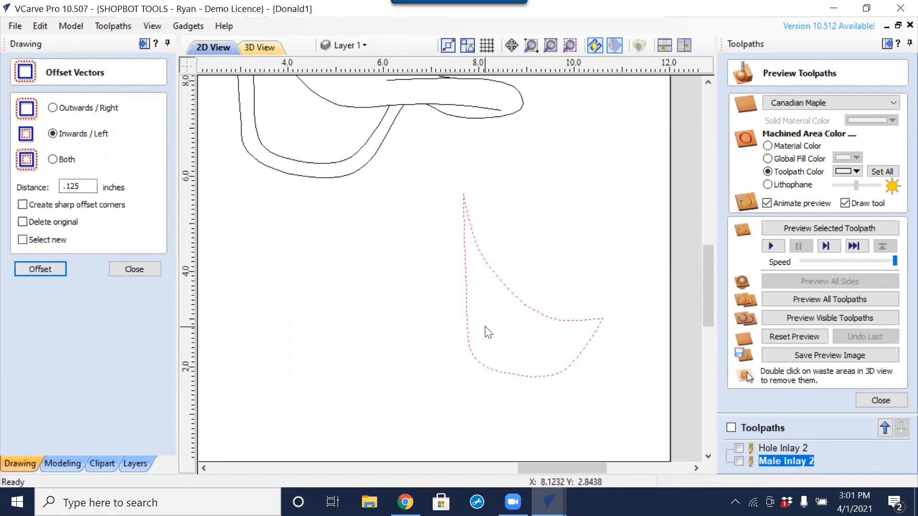
Select all the beak's vectors and move them down to the lower part of the job sheet, beside the mouth insert.
{"action": "scroll", "coordinate": [485, 329], "scroll_direction": "down", "scroll_amount": 3}
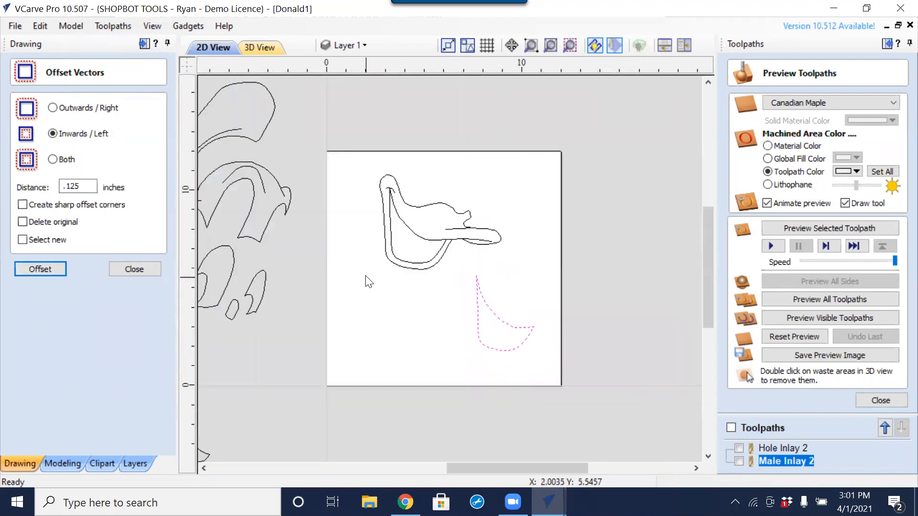
{"action": "scroll", "coordinate": [368, 281], "scroll_direction": "down", "scroll_amount": 2}
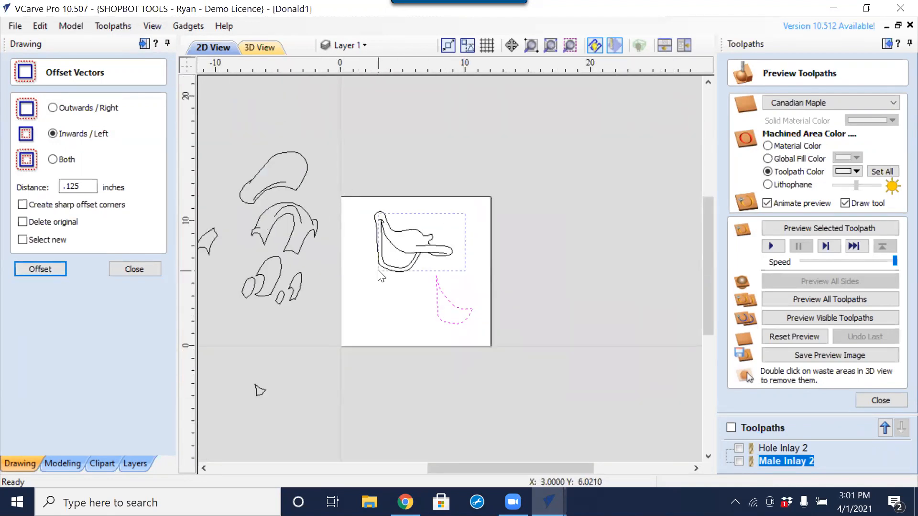
{"action": "left_click", "coordinate": [408, 248]}
{"action": "left_click", "coordinate": [405, 253]}
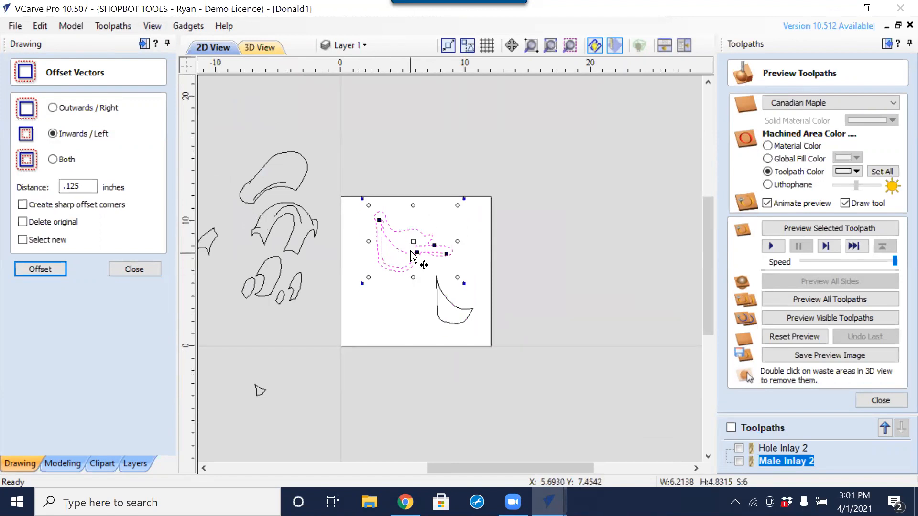
{"action": "left_click_drag", "start_coordinate": [420, 236], "coordinate": [392, 298]}
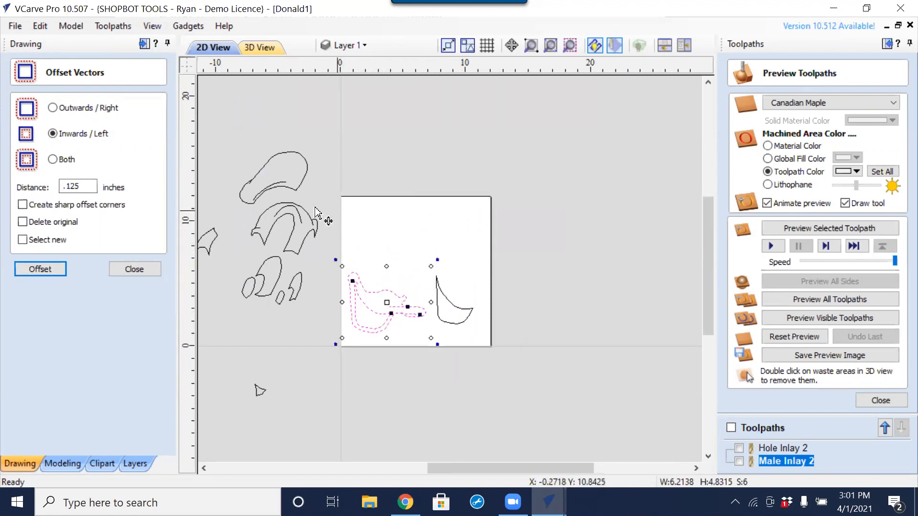
Move the arched head piece from beside the job onto the sheet, above the beak.
{"action": "left_click", "coordinate": [314, 207]}
{"action": "left_click", "coordinate": [298, 227]}
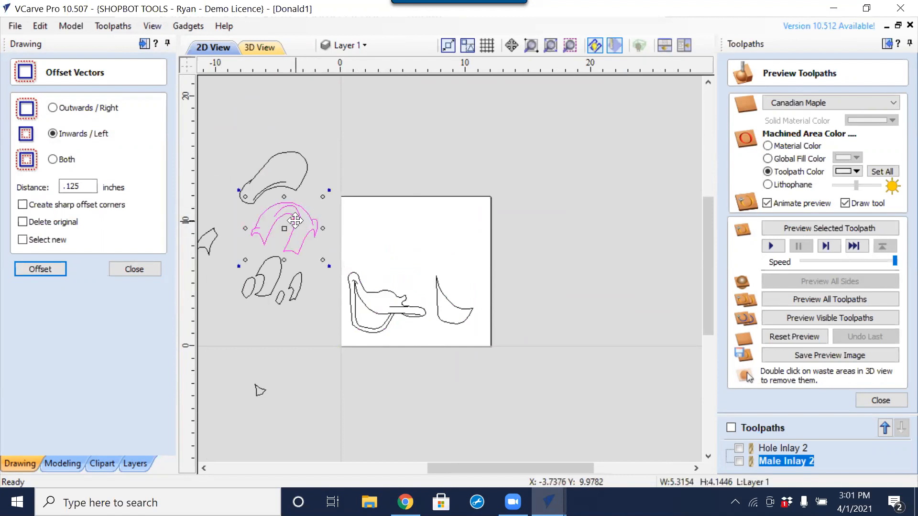
{"action": "left_click_drag", "start_coordinate": [336, 222], "coordinate": [405, 235]}
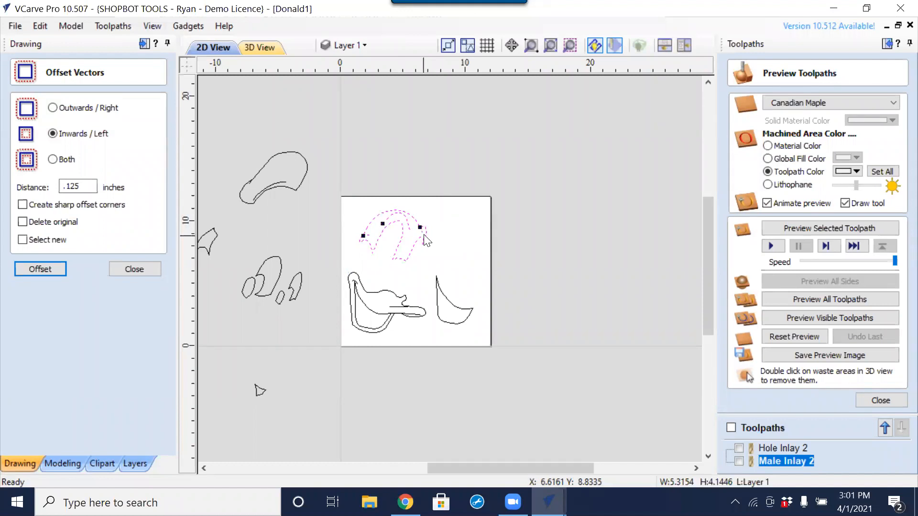
Calculate an outside profile toolpath around the head piece's outline, 0.38 inches deep with the 0.125 inch end mill, and preview all toolpaths from a reset block.
{"action": "left_click", "coordinate": [425, 266]}
{"action": "scroll", "coordinate": [406, 248], "scroll_direction": "up", "scroll_amount": 2}
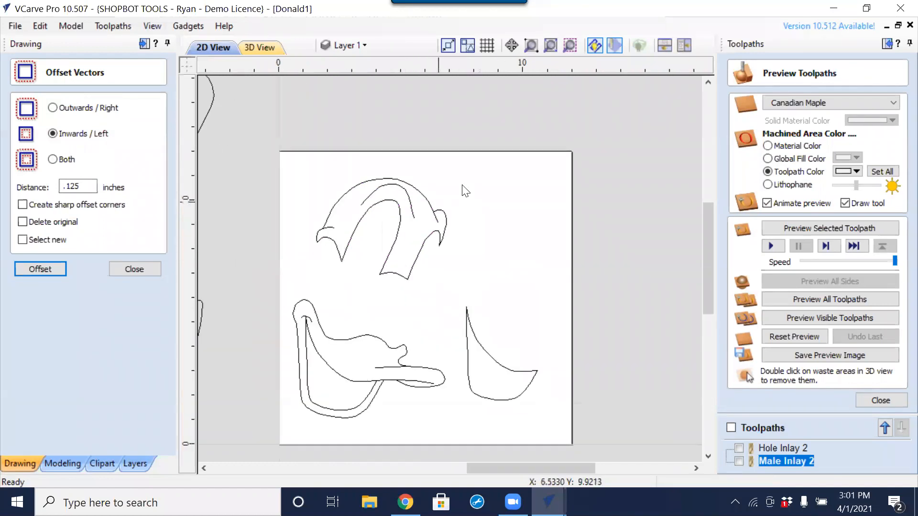
{"action": "left_click", "coordinate": [444, 236]}
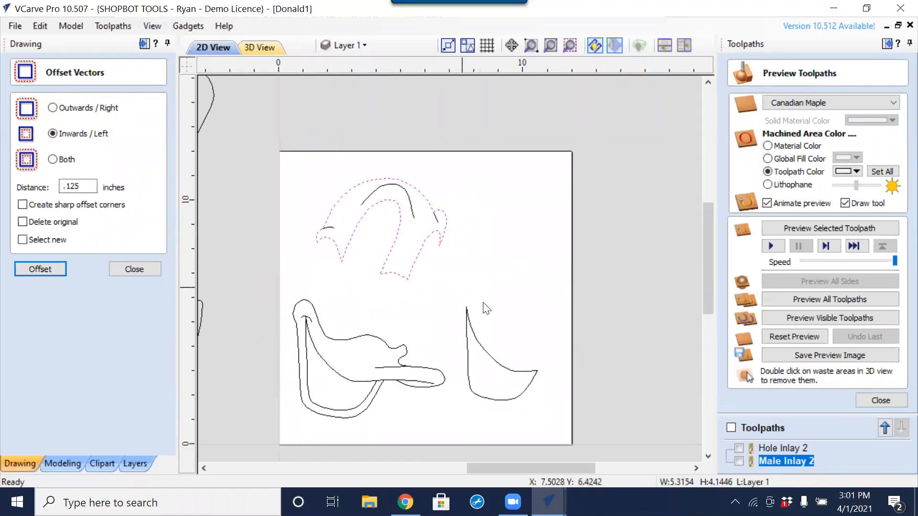
{"action": "left_click", "coordinate": [882, 401]}
{"action": "left_click", "coordinate": [738, 148]}
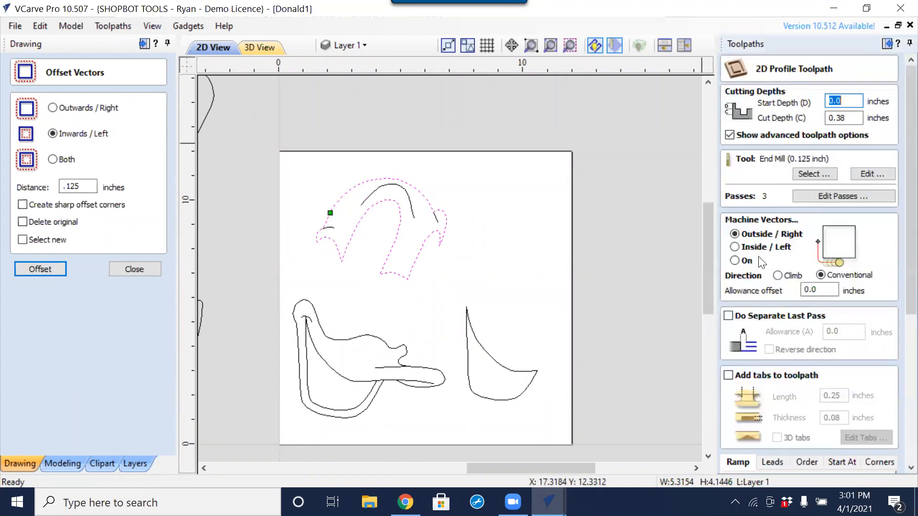
{"action": "scroll", "coordinate": [895, 206], "scroll_direction": "down", "scroll_amount": 8}
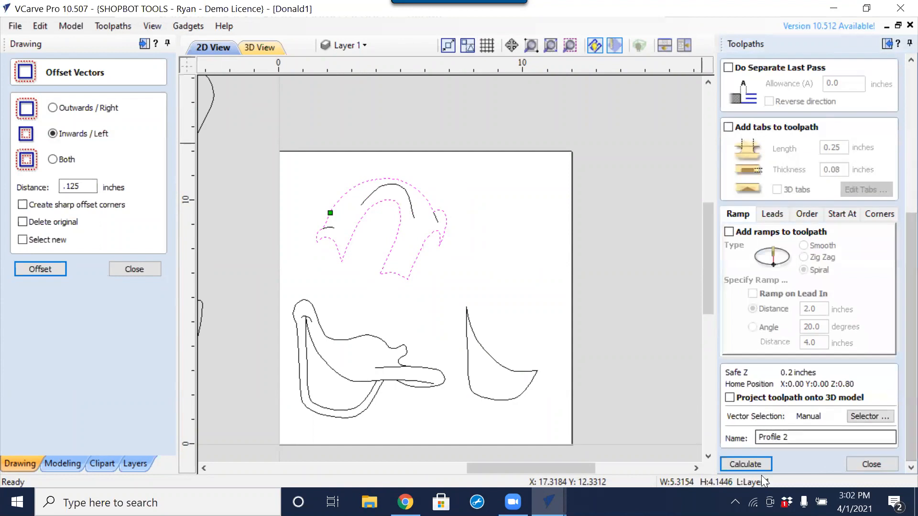
{"action": "left_click", "coordinate": [756, 464]}
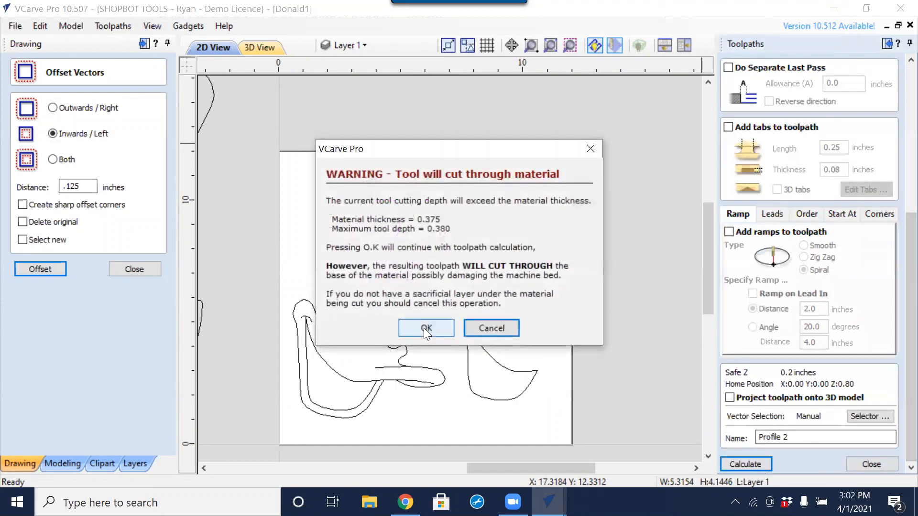
{"action": "left_click", "coordinate": [423, 328]}
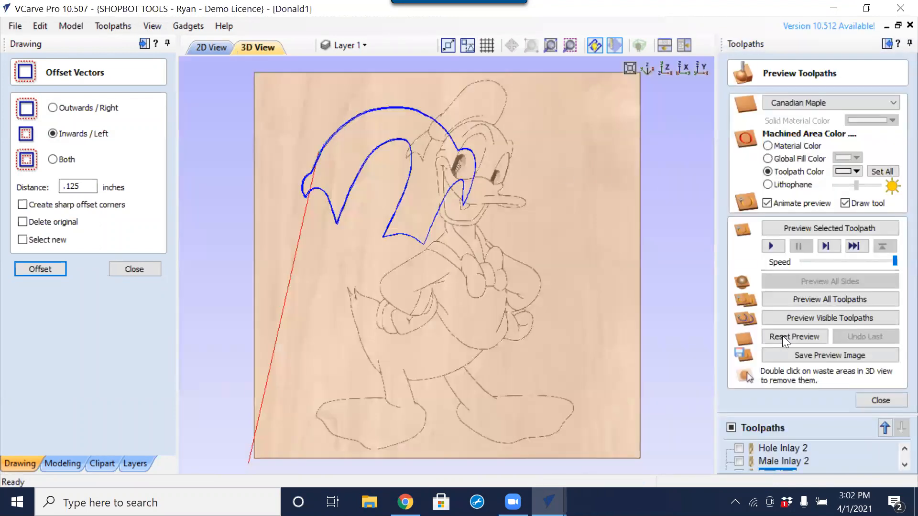
{"action": "left_click", "coordinate": [788, 334]}
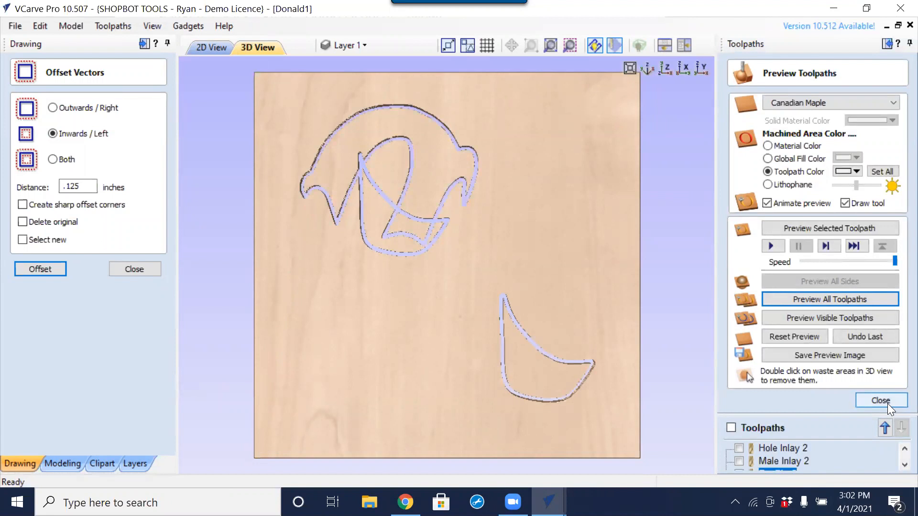
Start a profile toolpath for the three open detail lines inside the head piece, using the V-Bit (60 deg 0.25").
{"action": "left_click", "coordinate": [212, 46]}
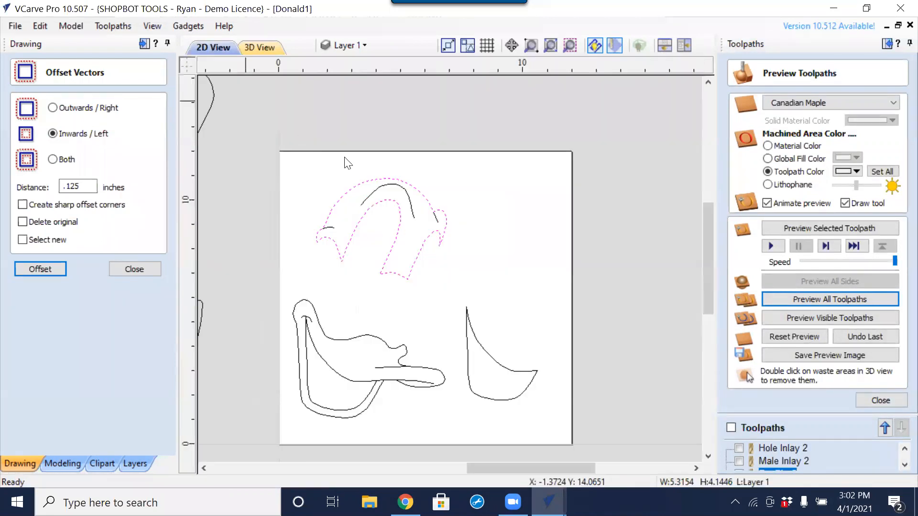
{"action": "left_click", "coordinate": [492, 230]}
{"action": "scroll", "coordinate": [358, 215], "scroll_direction": "up", "scroll_amount": 2}
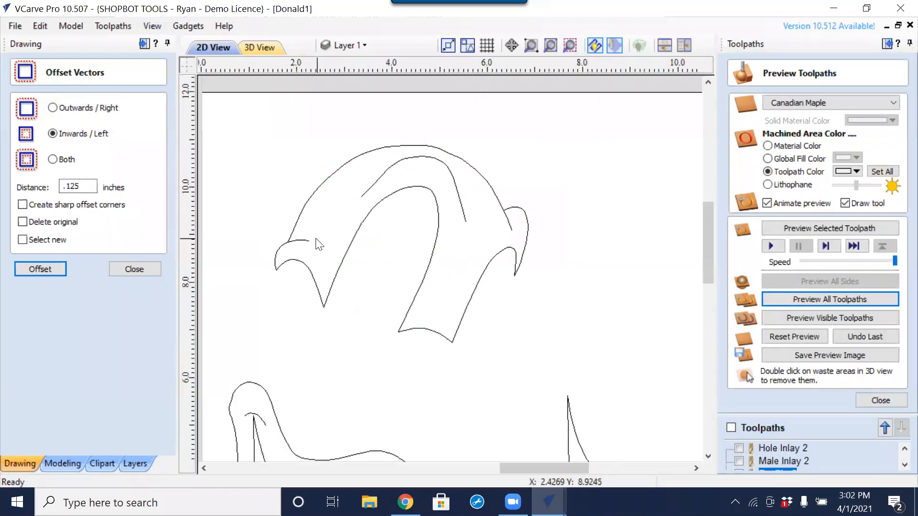
{"action": "left_click", "coordinate": [305, 240]}
{"action": "left_click", "coordinate": [372, 186], "text": "shift"}
{"action": "left_click", "coordinate": [510, 227], "text": "shift"}
{"action": "left_click", "coordinate": [881, 400]}
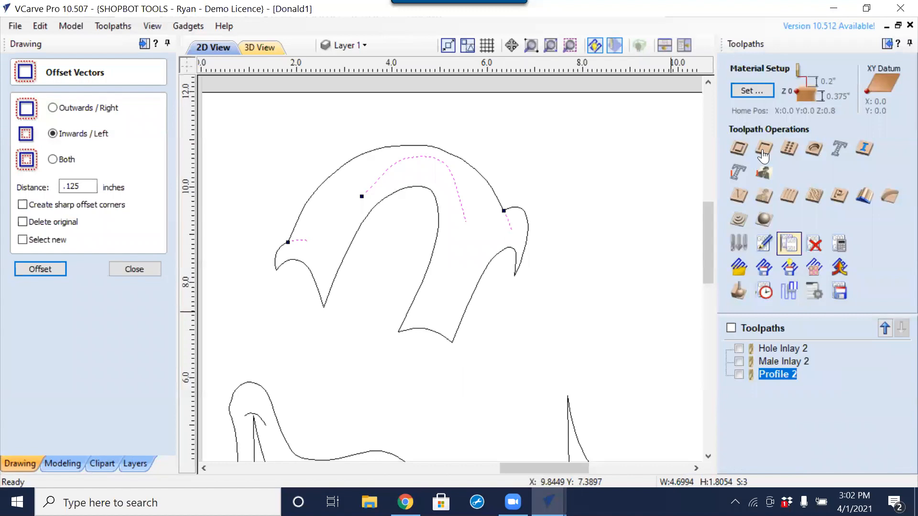
{"action": "left_click", "coordinate": [741, 150]}
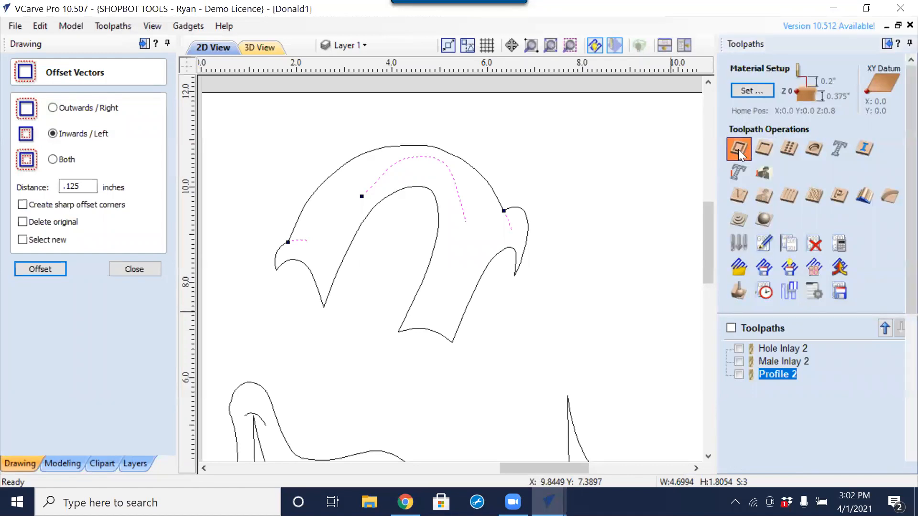
{"action": "left_click", "coordinate": [815, 174]}
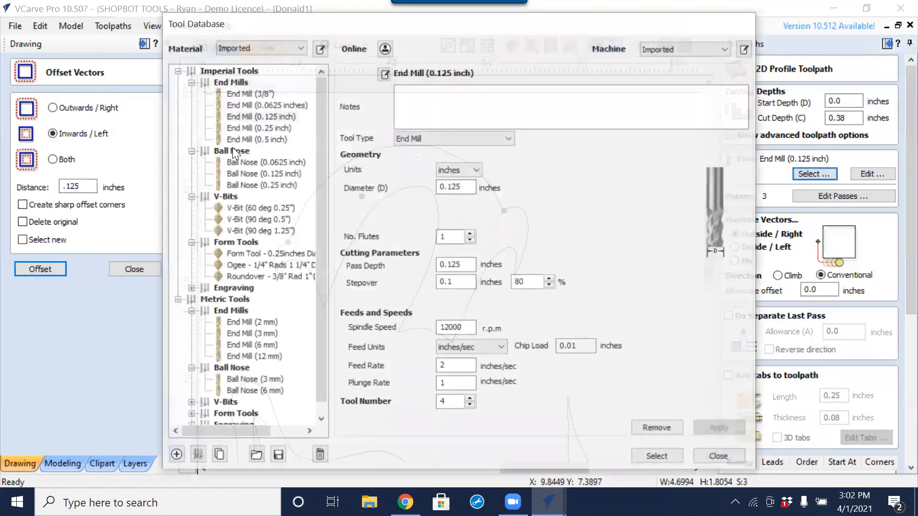
{"action": "left_click", "coordinate": [249, 209]}
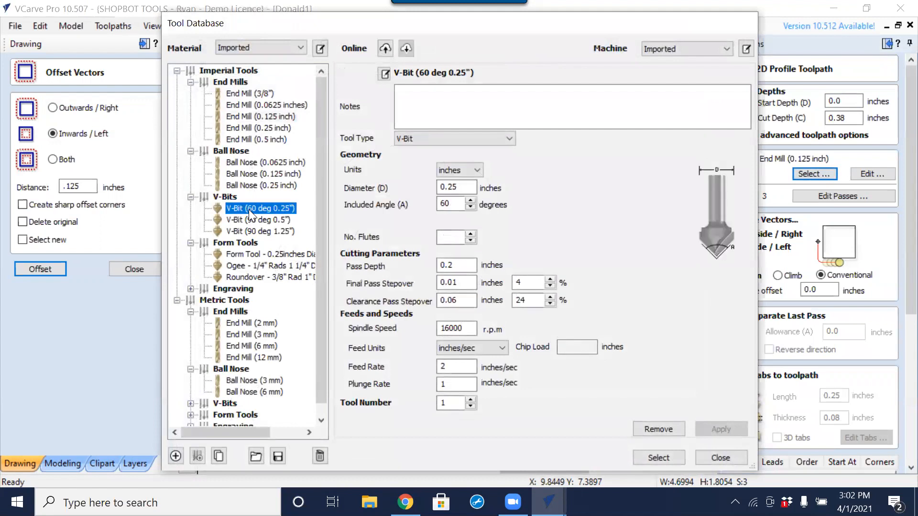
{"action": "left_click", "coordinate": [658, 457]}
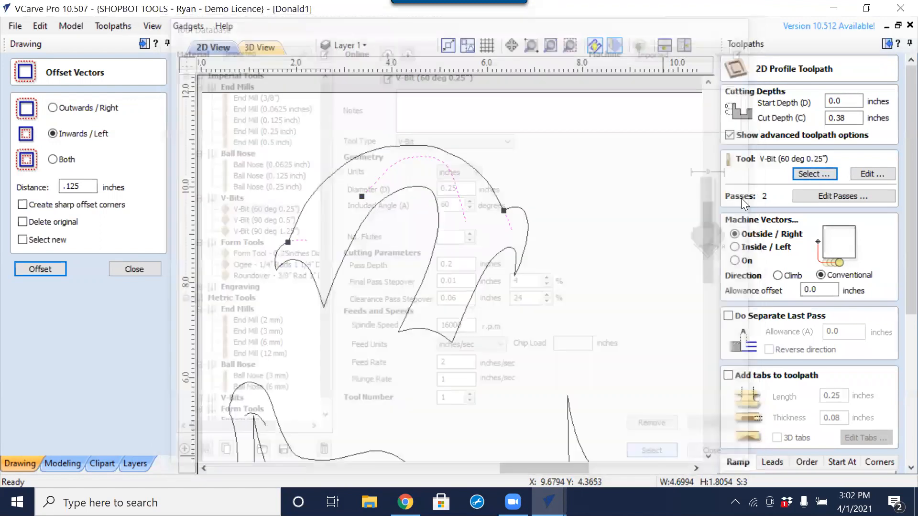
Set the detail lines' cut depth to .06 inches, machine on the vectors, and calculate the toolpath.
{"action": "type", "text": ".06"}
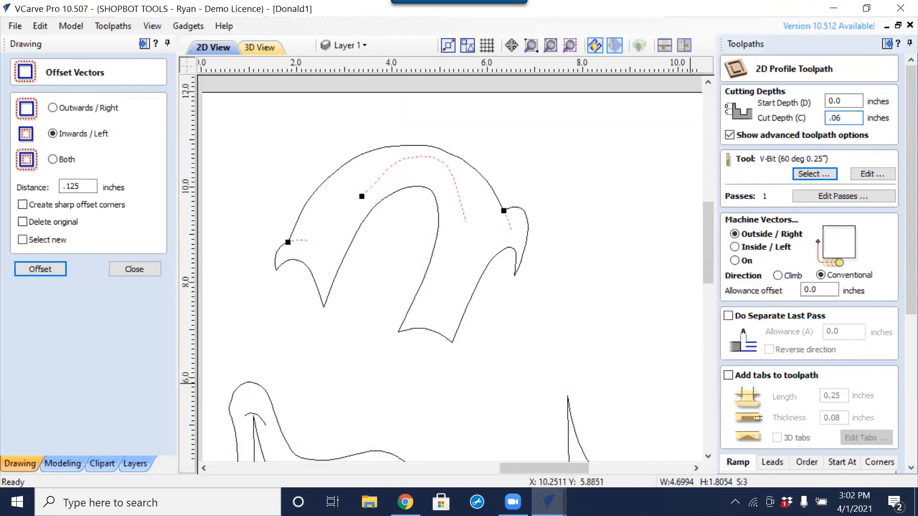
{"action": "scroll", "coordinate": [898, 143], "scroll_direction": "down", "scroll_amount": 3}
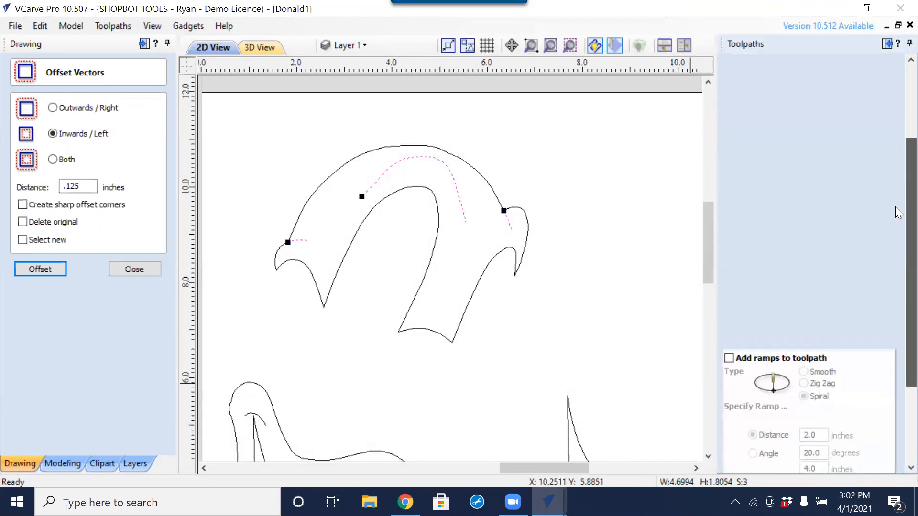
{"action": "left_click", "coordinate": [734, 140]}
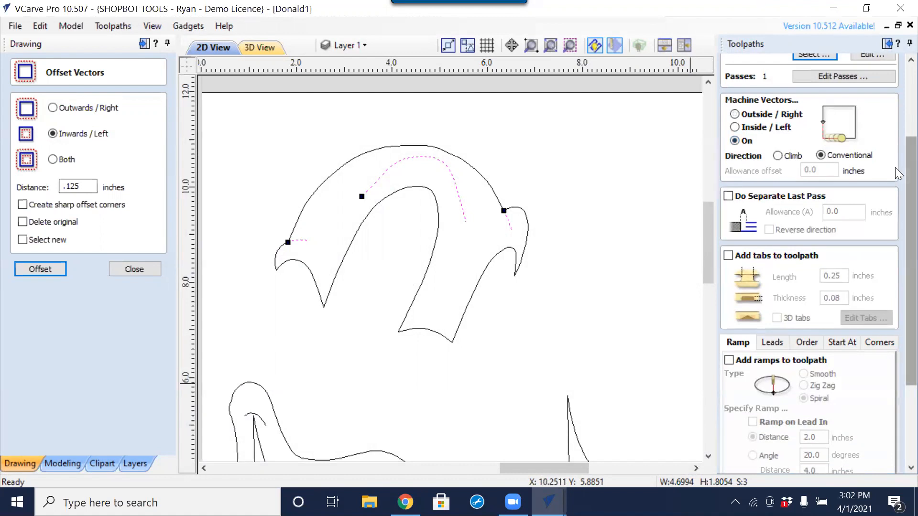
{"action": "scroll", "coordinate": [910, 215], "scroll_direction": "down", "scroll_amount": 3}
{"action": "left_click", "coordinate": [759, 468]}
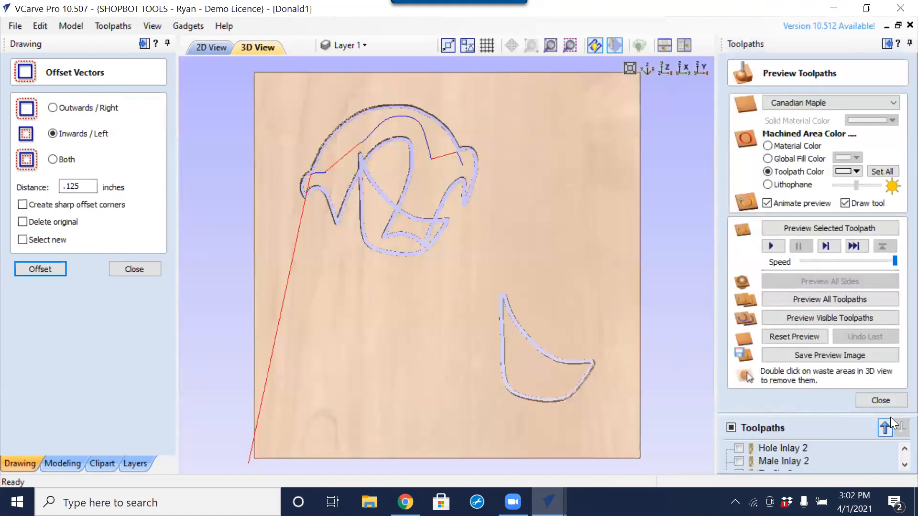
Show Profile 2 together with Profile 3, reset the preview, and simulate only the visible toolpaths.
{"action": "left_click", "coordinate": [886, 403]}
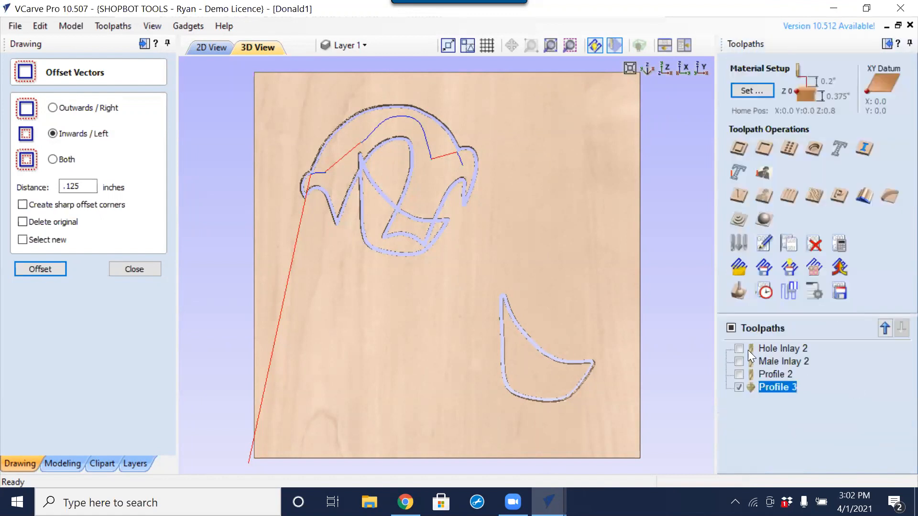
{"action": "left_click", "coordinate": [739, 375]}
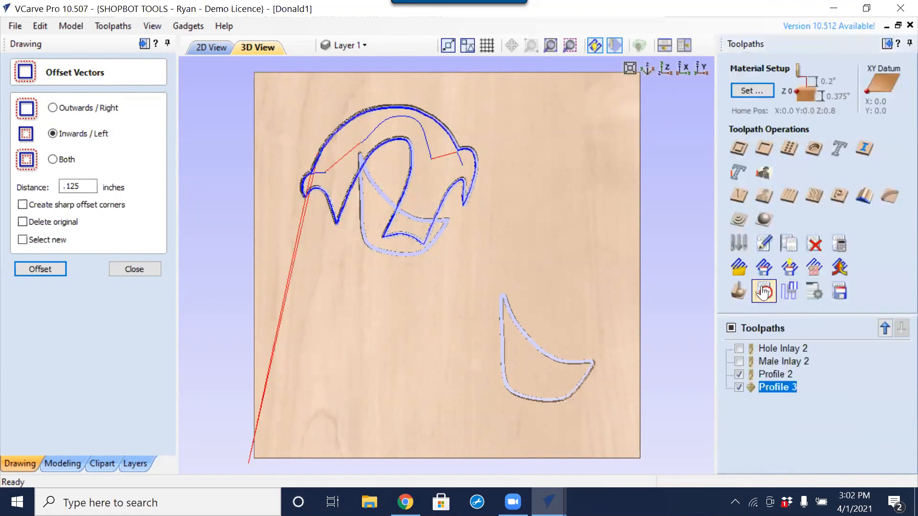
{"action": "left_click", "coordinate": [738, 290]}
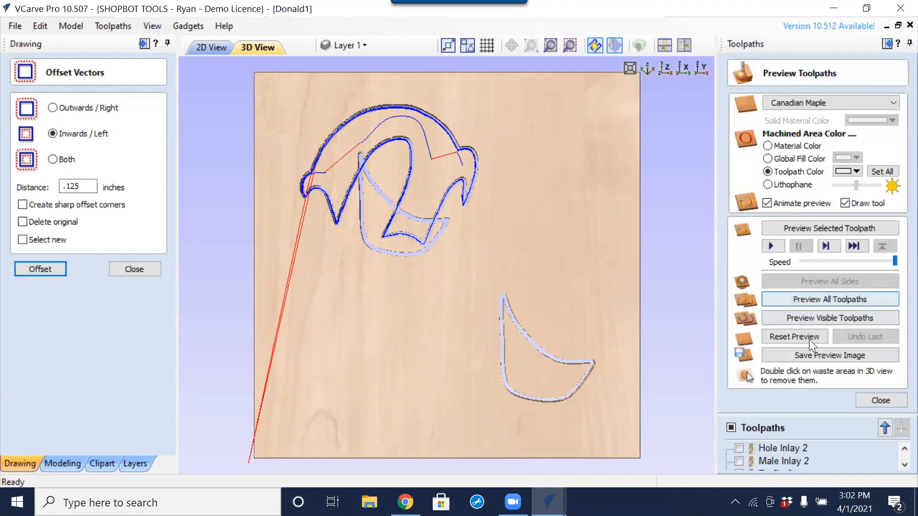
{"action": "left_click", "coordinate": [739, 448]}
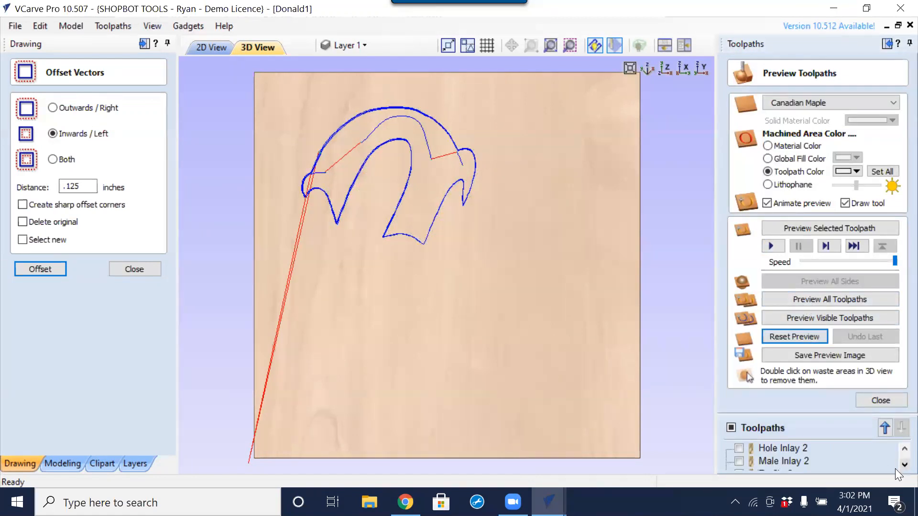
{"action": "left_click", "coordinate": [821, 319]}
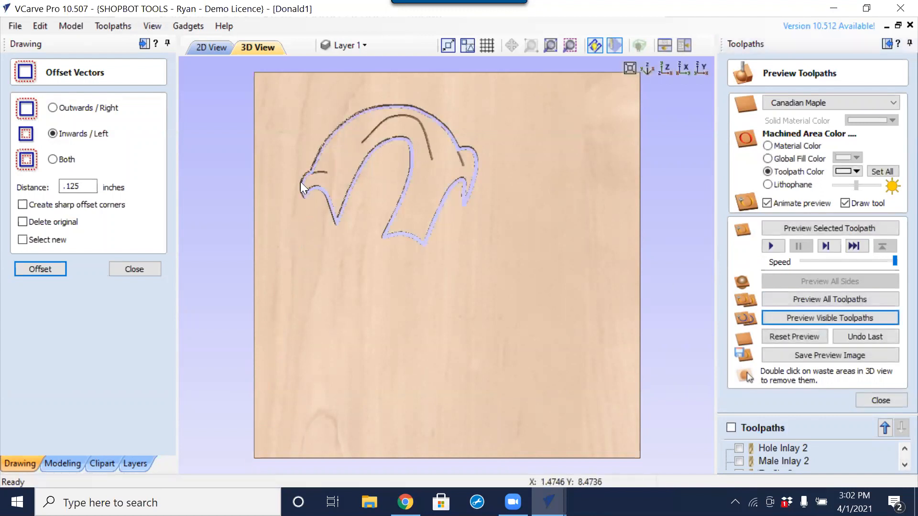
{"action": "scroll", "coordinate": [393, 121], "scroll_direction": "up", "scroll_amount": 3}
{"action": "middle_click_drag", "start_coordinate": [402, 213], "coordinate": [437, 360]}
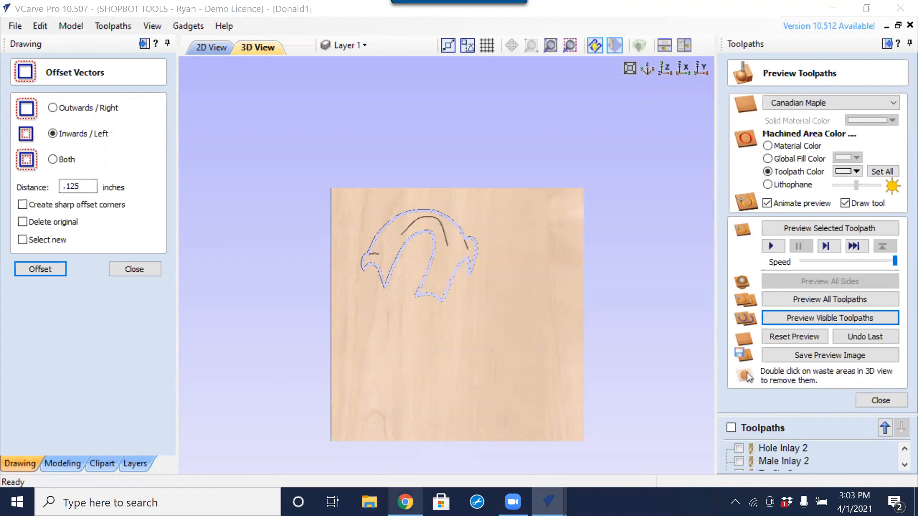
Switch to Chrome and examine the Donald Duck cardboard cutout picture on the Amazon page.
{"action": "mouse_move", "coordinate": [405, 502]}
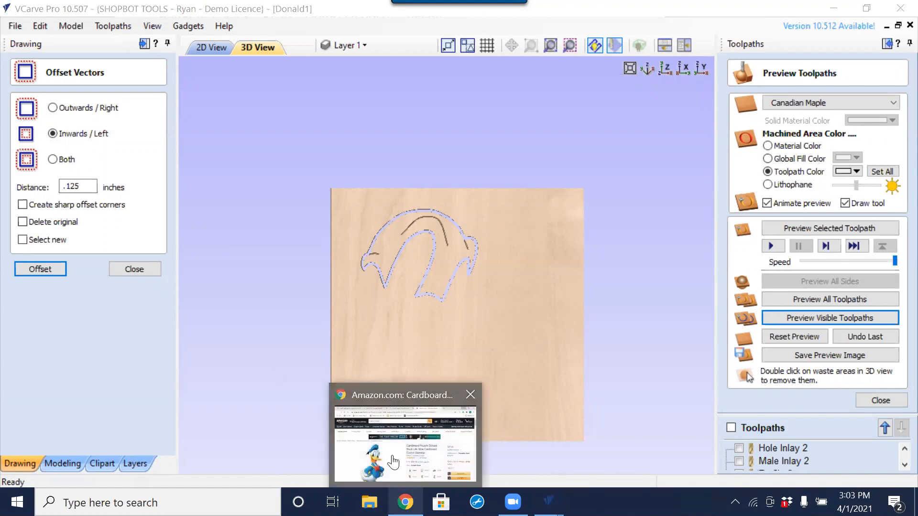
{"action": "left_click", "coordinate": [386, 456]}
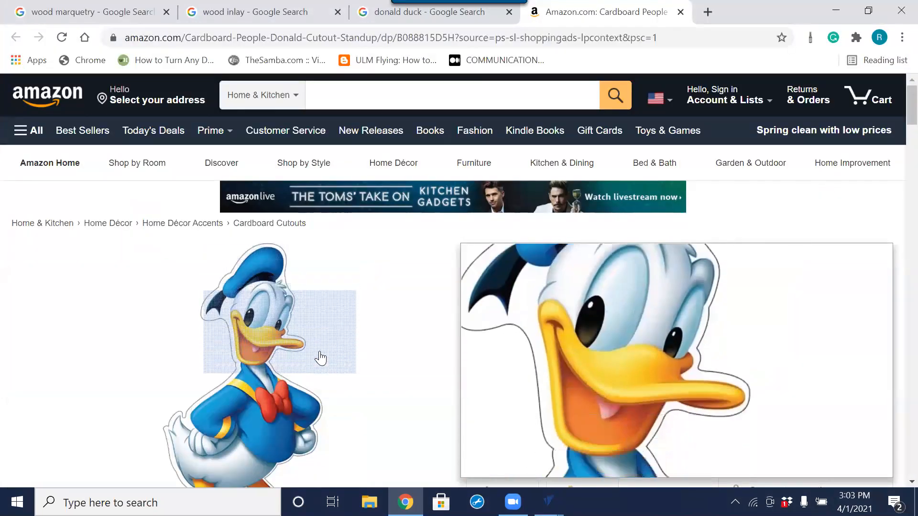